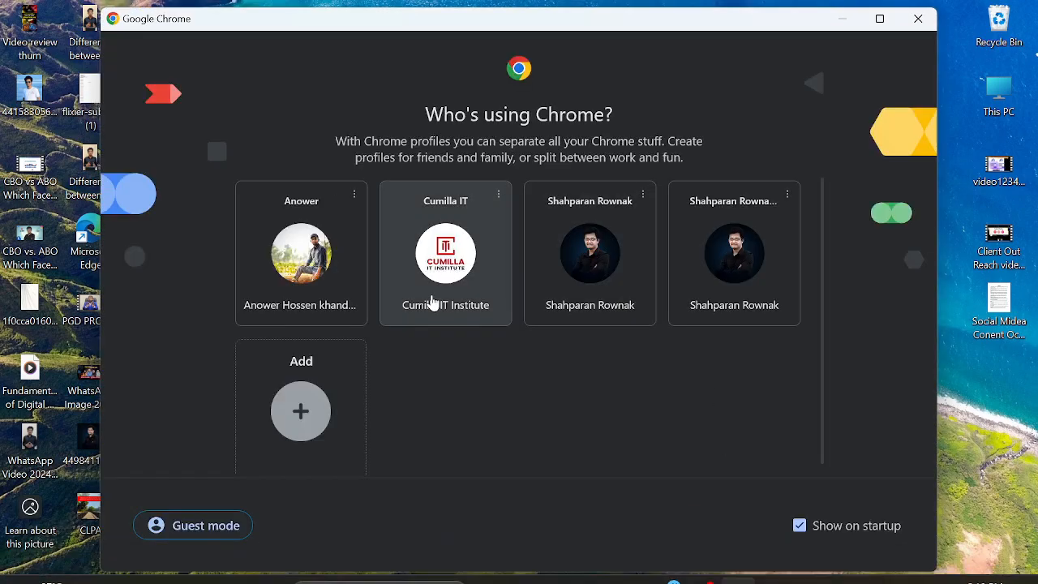
- Open Chrome under the personal profile and maximize the new window
left_click(598, 279)
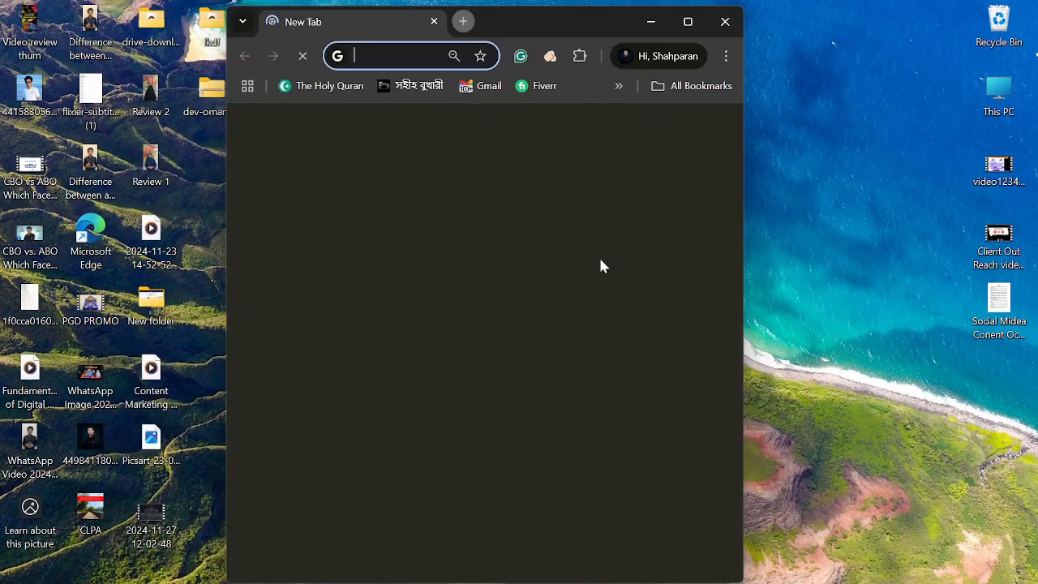
left_click(687, 22)
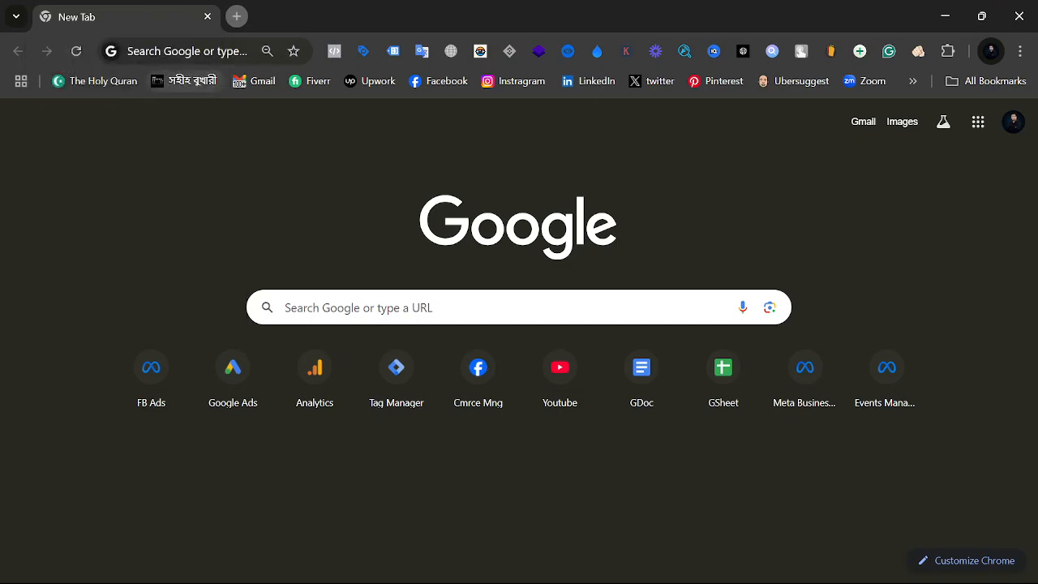
- Load the personal portfolio website from the 'shah' address-bar suggestion
left_click(154, 53)
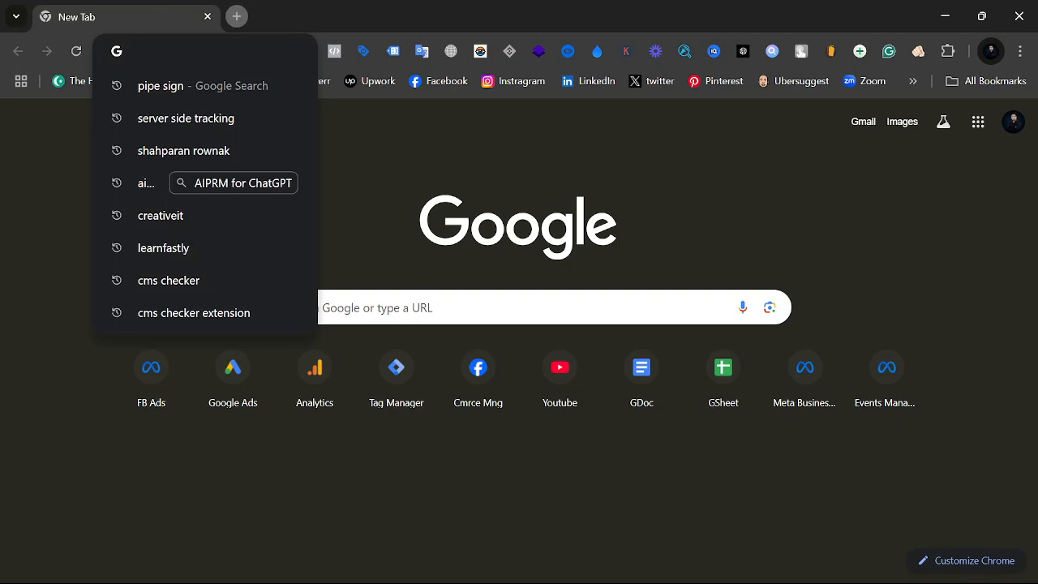
type("shah")
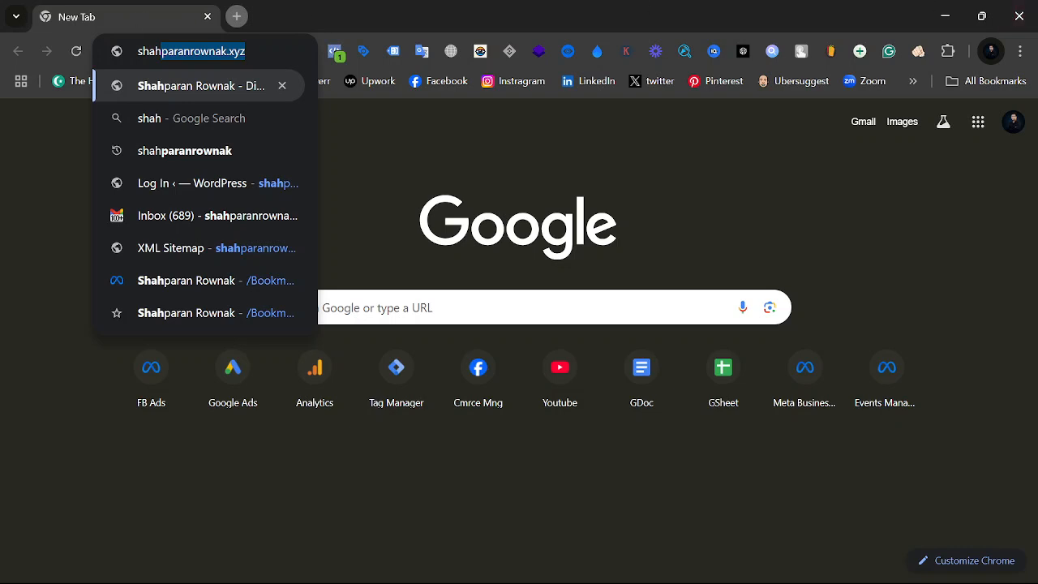
key("Return")
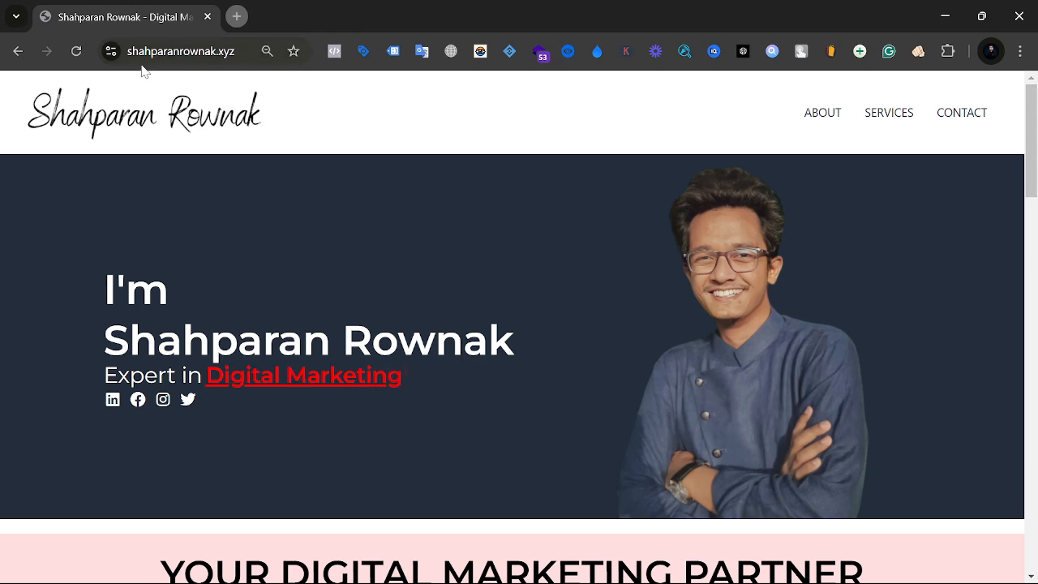
- Highlight the .xyz domain ending in the portfolio site's address
left_click(223, 53)
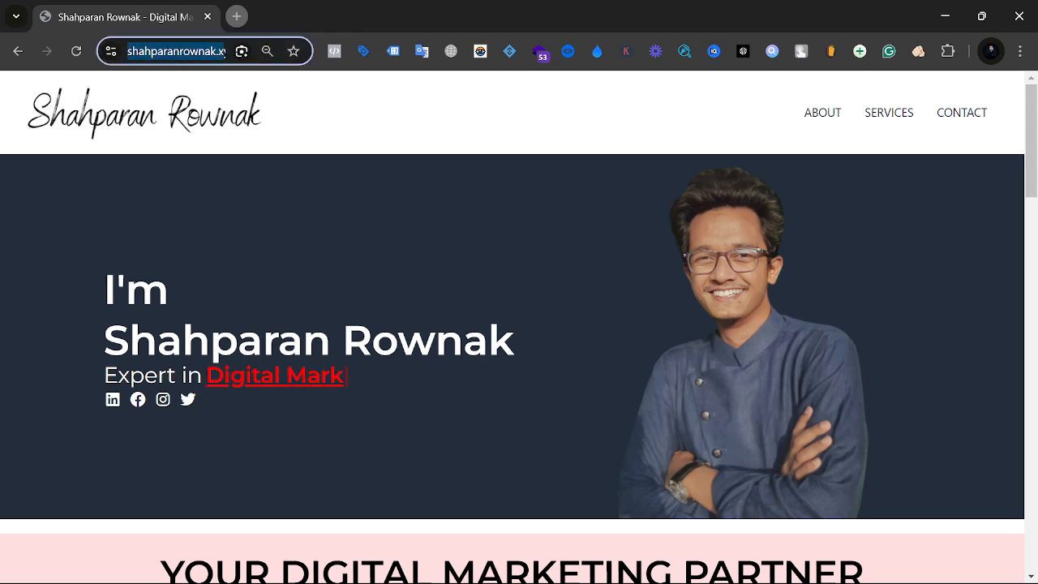
left_click(225, 51)
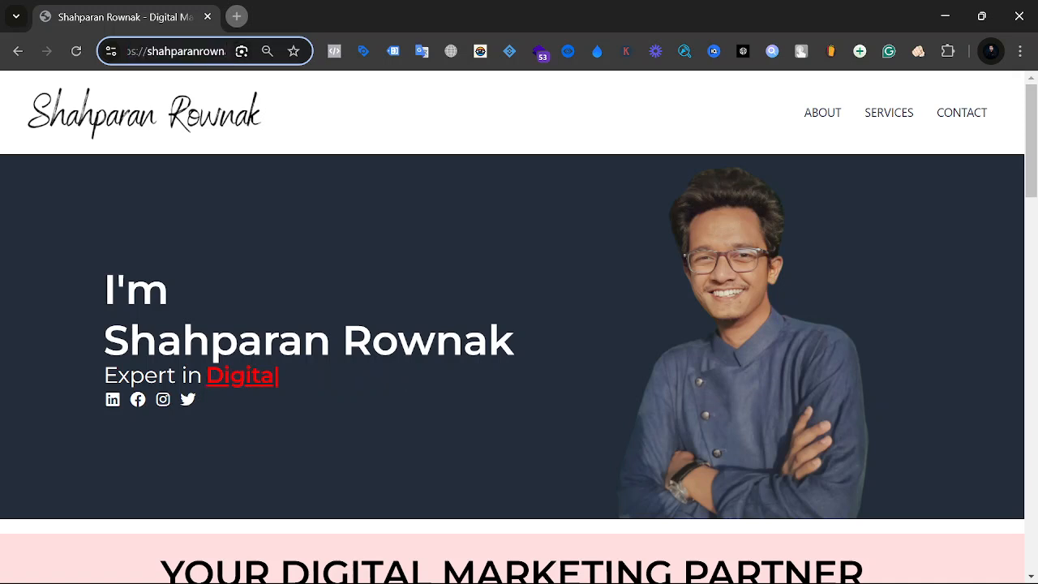
double_click(224, 51)
left_click_drag(225, 52, 234, 51)
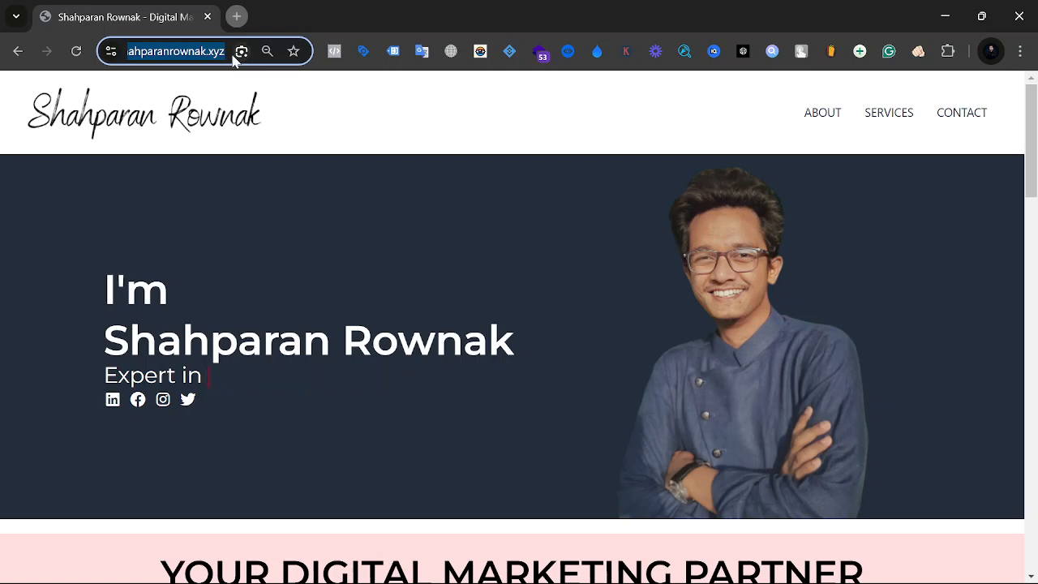
left_click(241, 51)
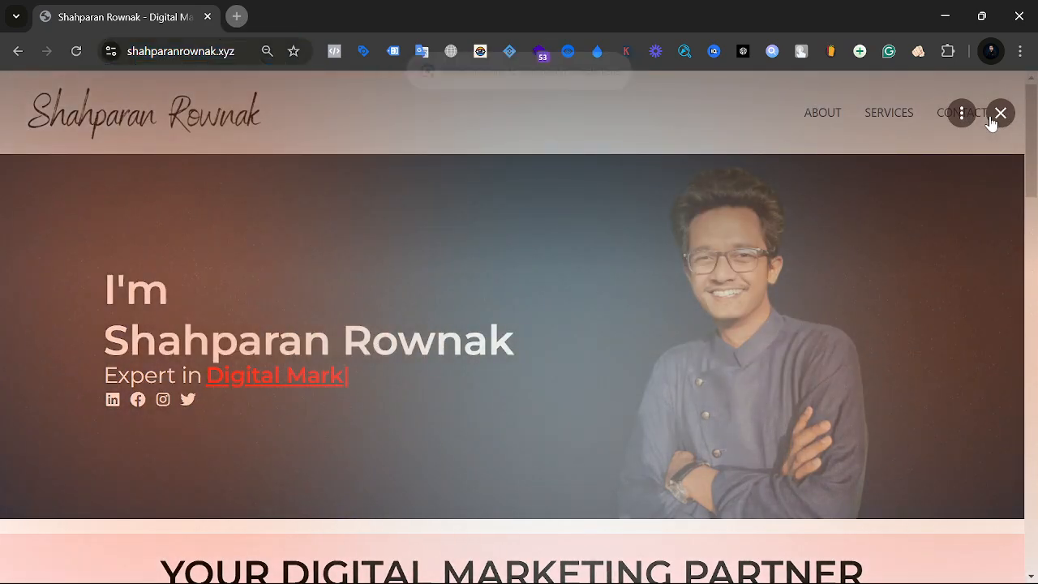
left_click(993, 117)
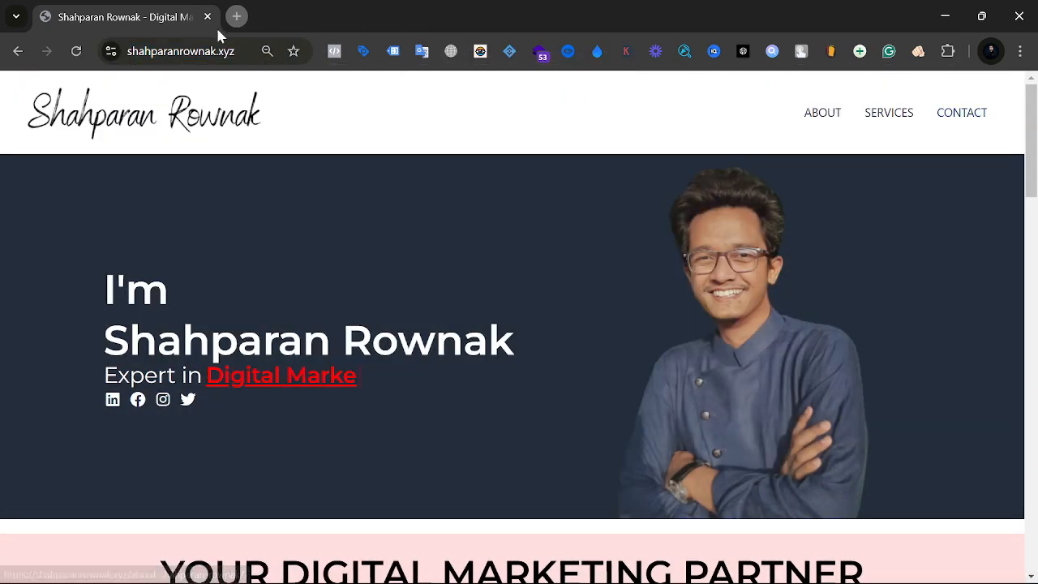
double_click(217, 51)
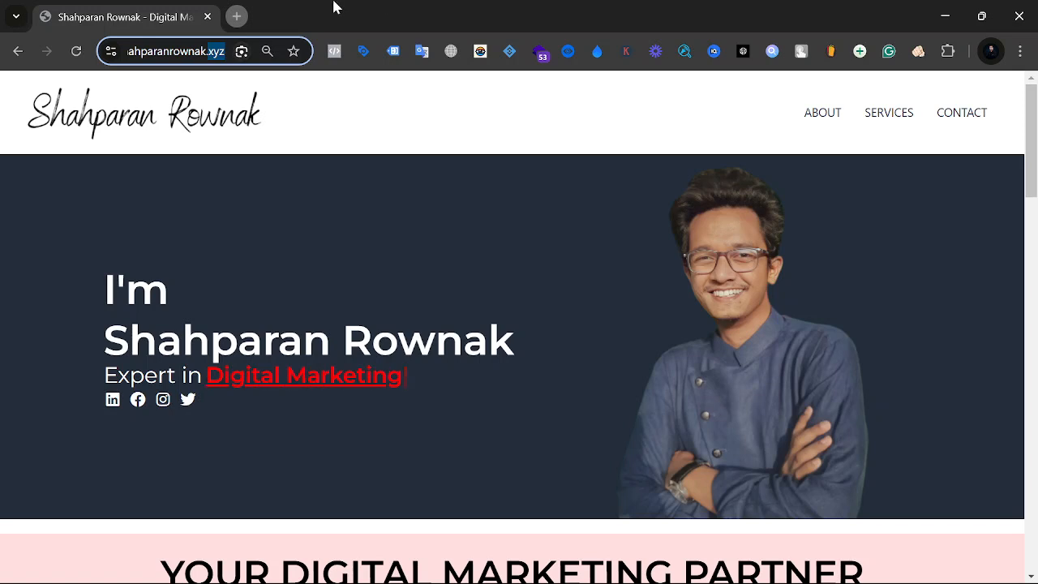
- Load clpatrust.org in a new tab and highlight .org, then highlight .xyz on the portfolio tab
left_click(236, 17)
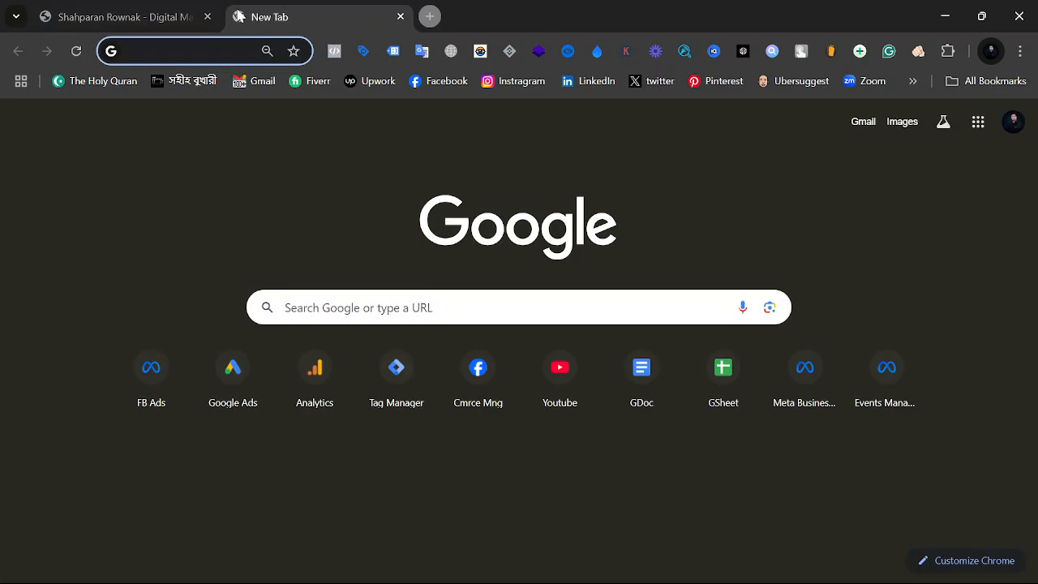
type("clpa")
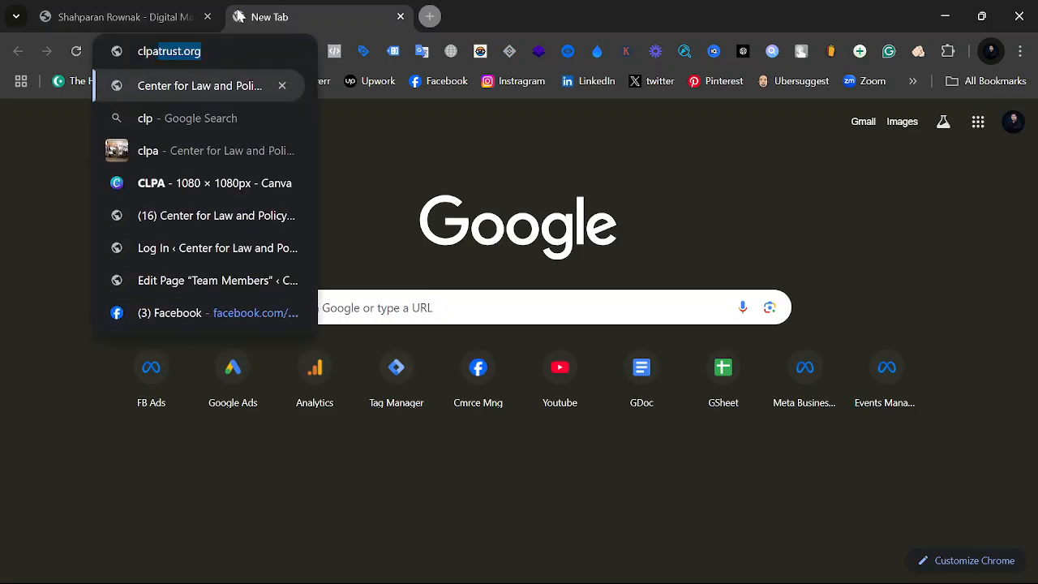
key("Return")
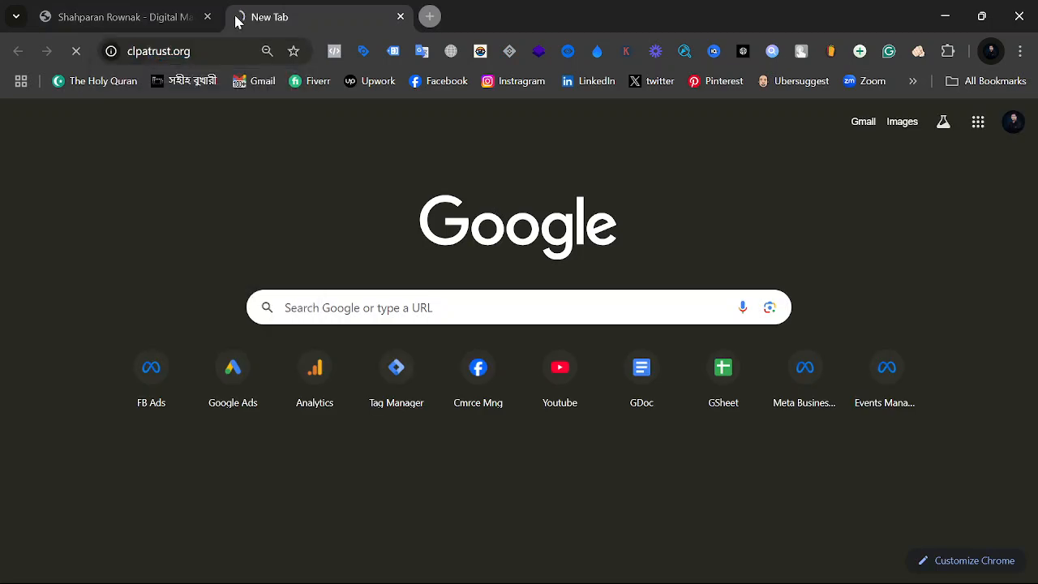
left_click_drag(173, 51, 191, 51)
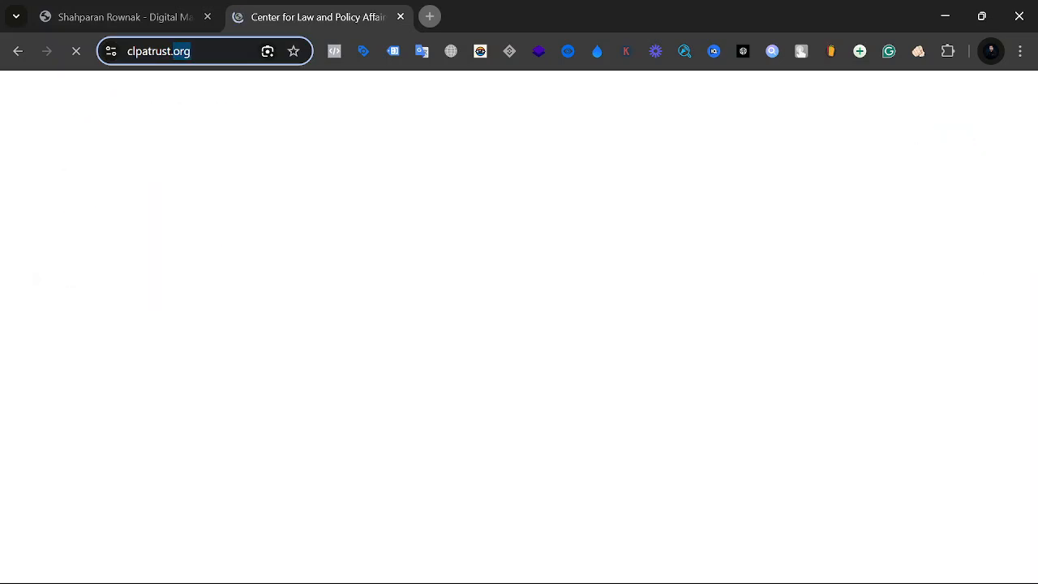
left_click(188, 26)
left_click_drag(209, 50, 218, 64)
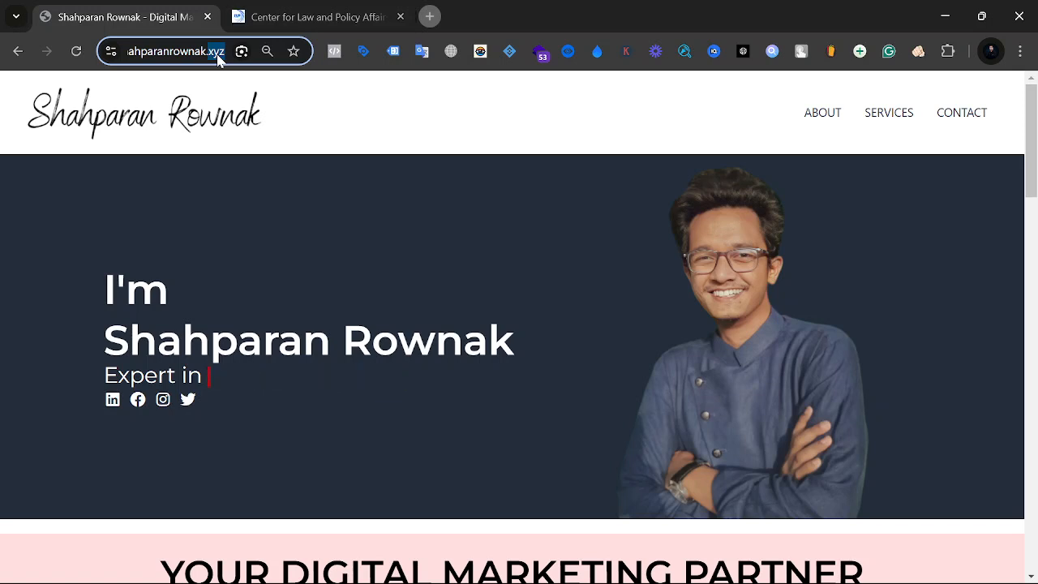
left_click(348, 283)
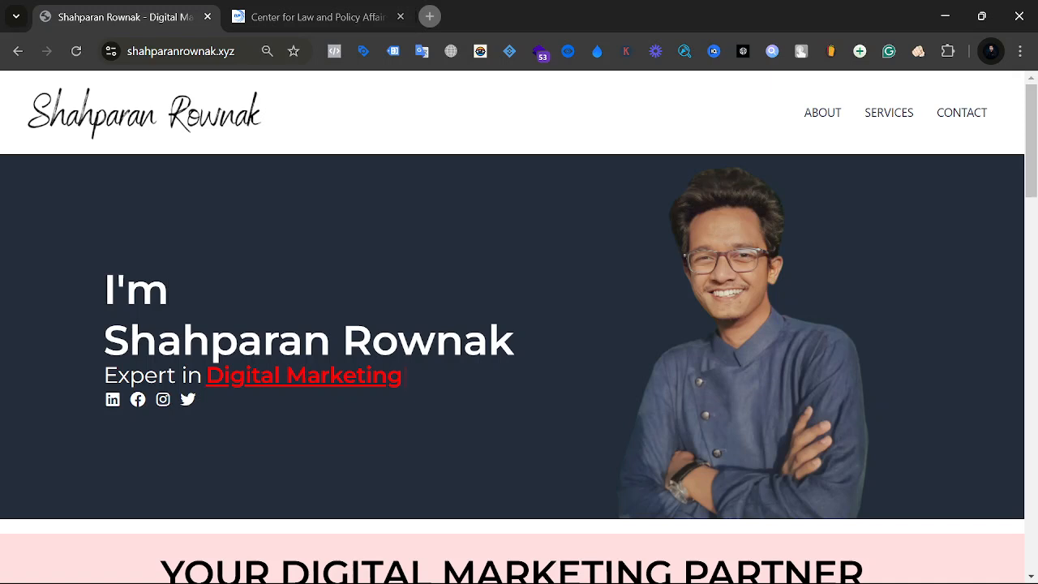
left_click(128, 51)
left_click_drag(225, 52, 228, 51)
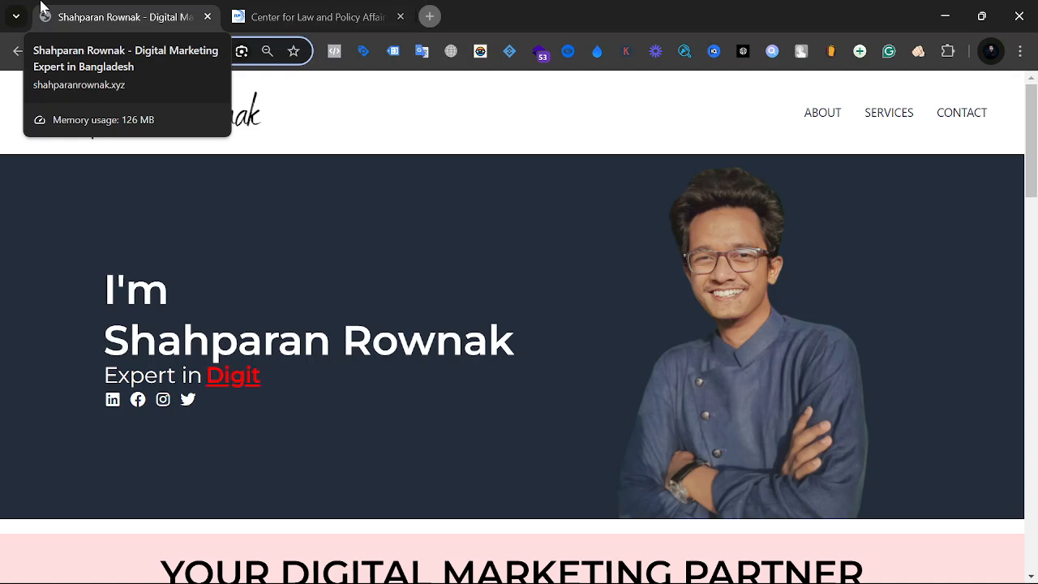
- Close the clpatrust.org tab, leaving the portfolio site open
key("ctrl+l")
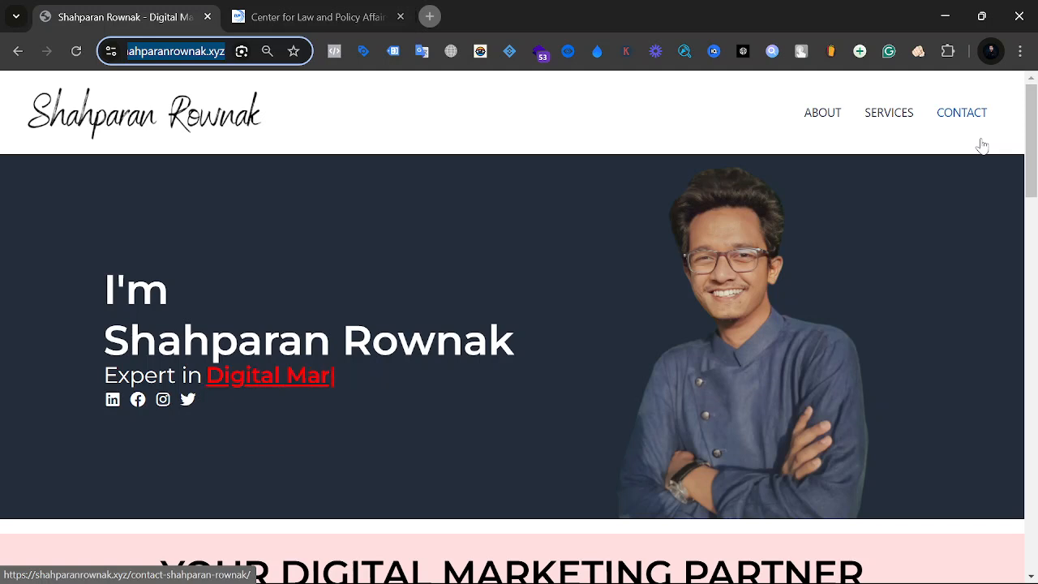
left_click(430, 16)
- Search Google for 'buy domain' in a new tab
left_click(400, 16)
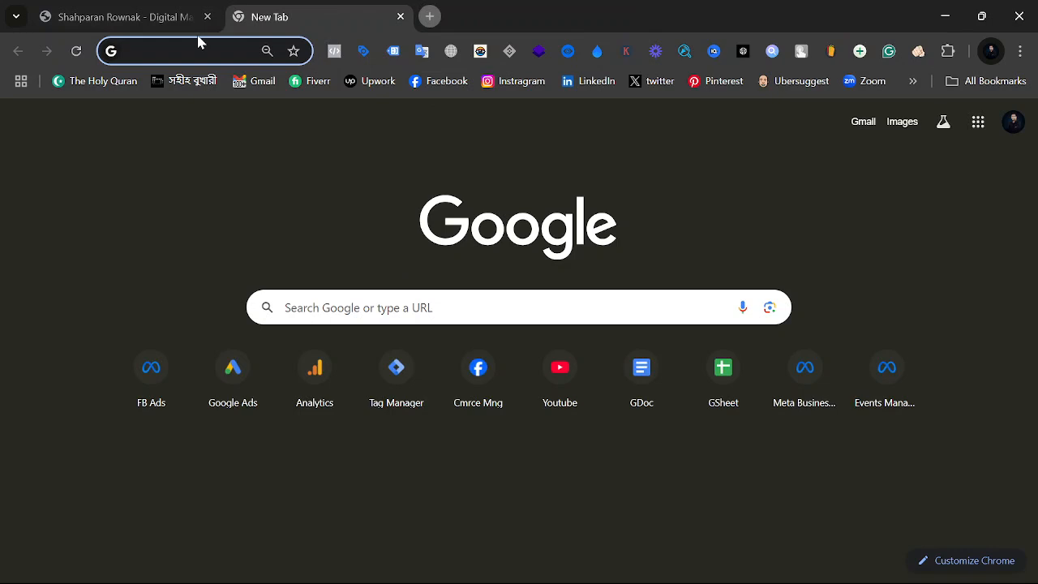
type("but")
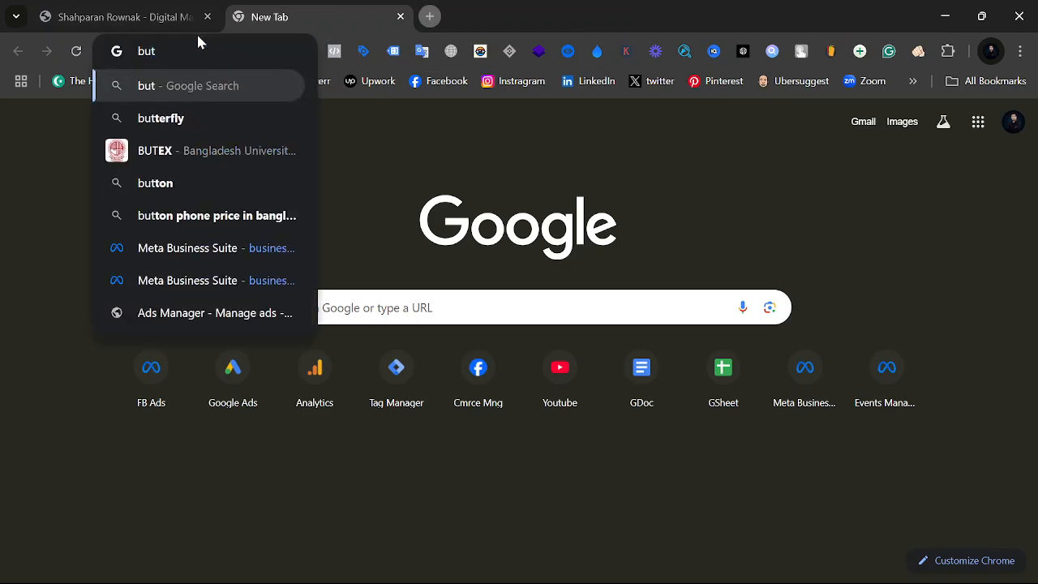
key("BackSpace")
type("y")
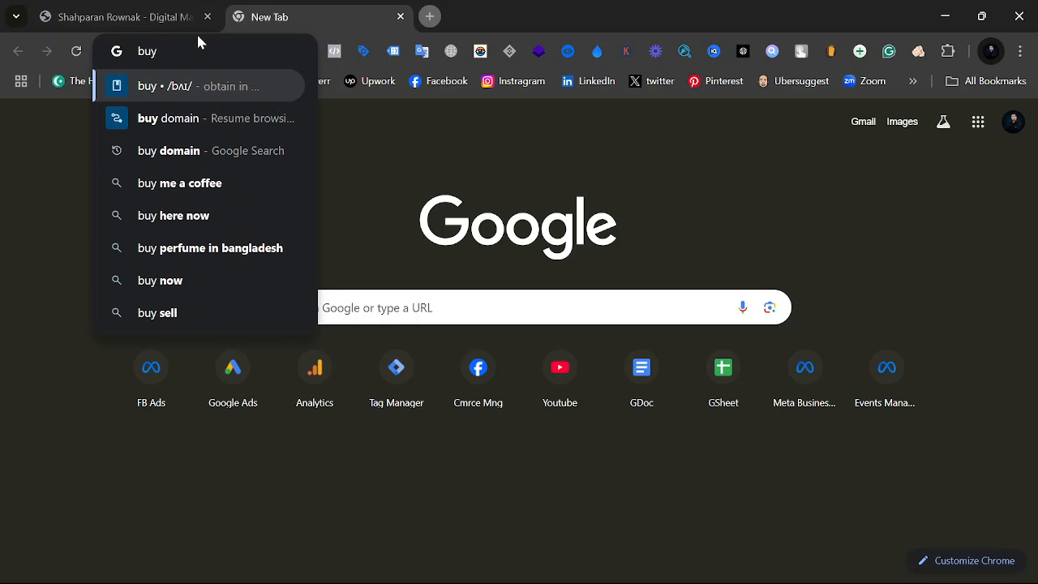
type(" domian")
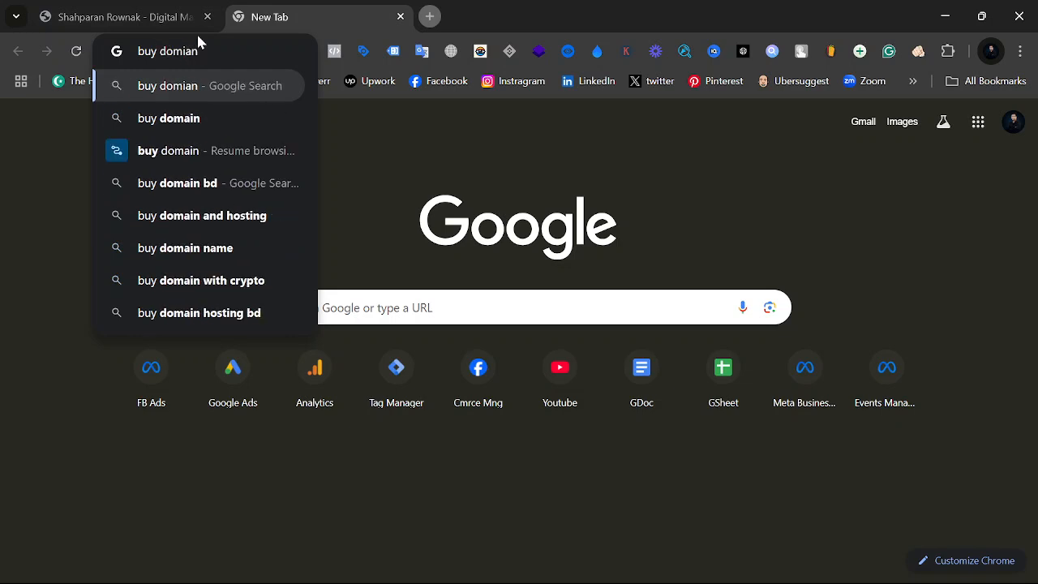
key("BackSpace")
key("BackSpace")
key("BackSpace")
type("ain")
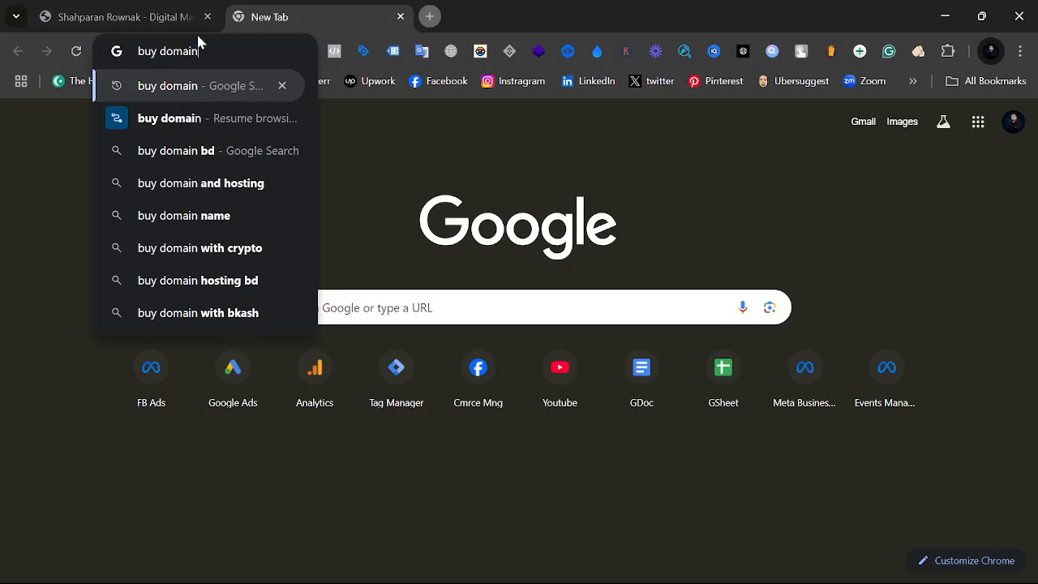
key("Return")
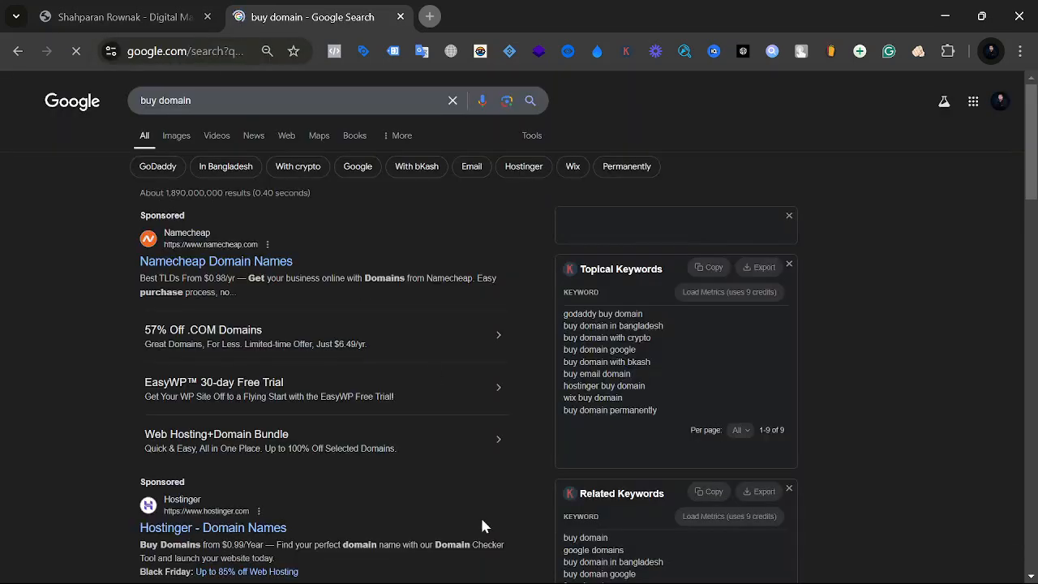
scroll(53, 340, "down", 1)
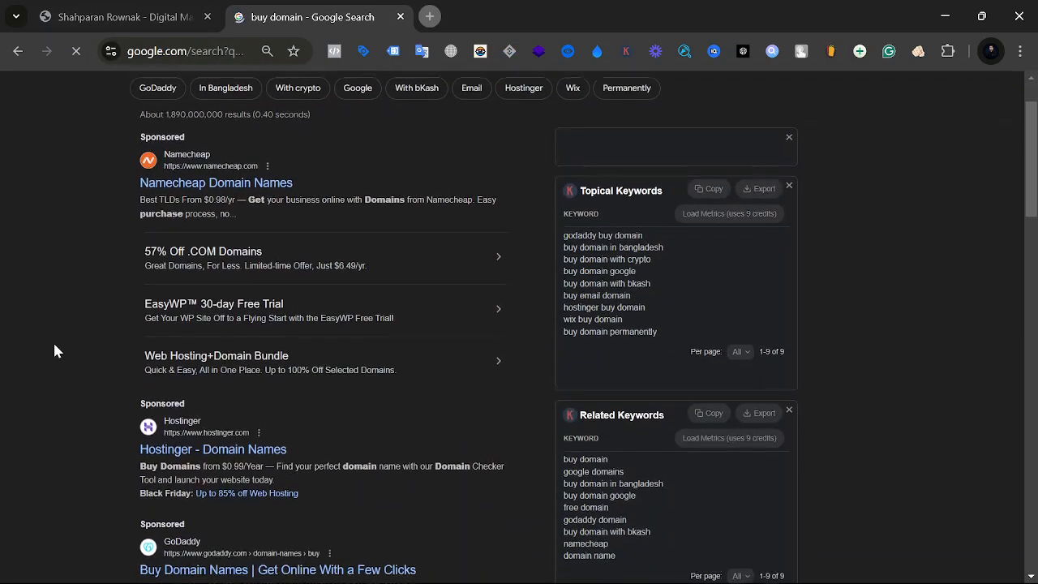
scroll(55, 350, "down", 1)
scroll(54, 351, "down", 1)
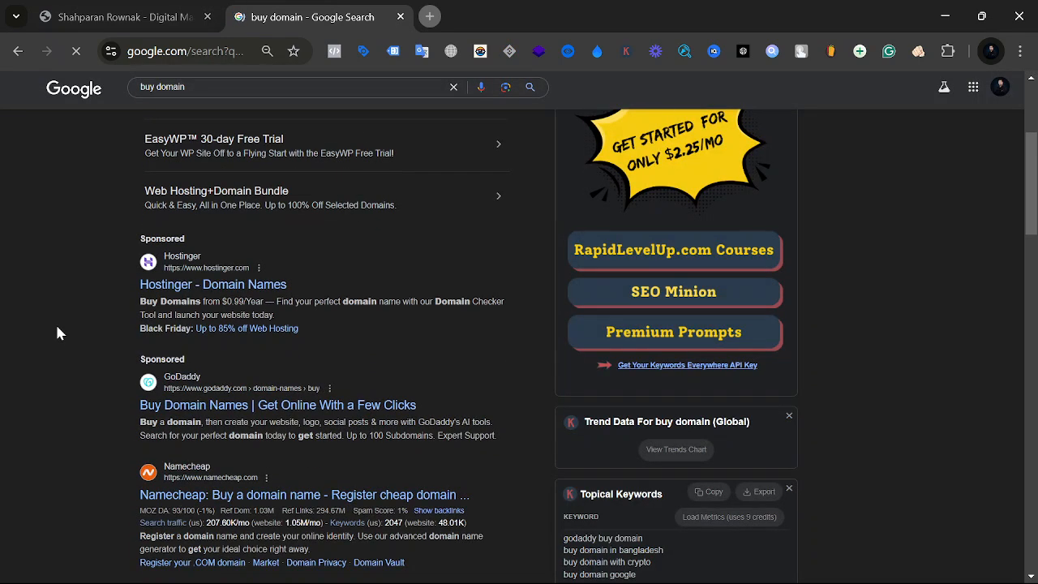
scroll(57, 333, "up", 2)
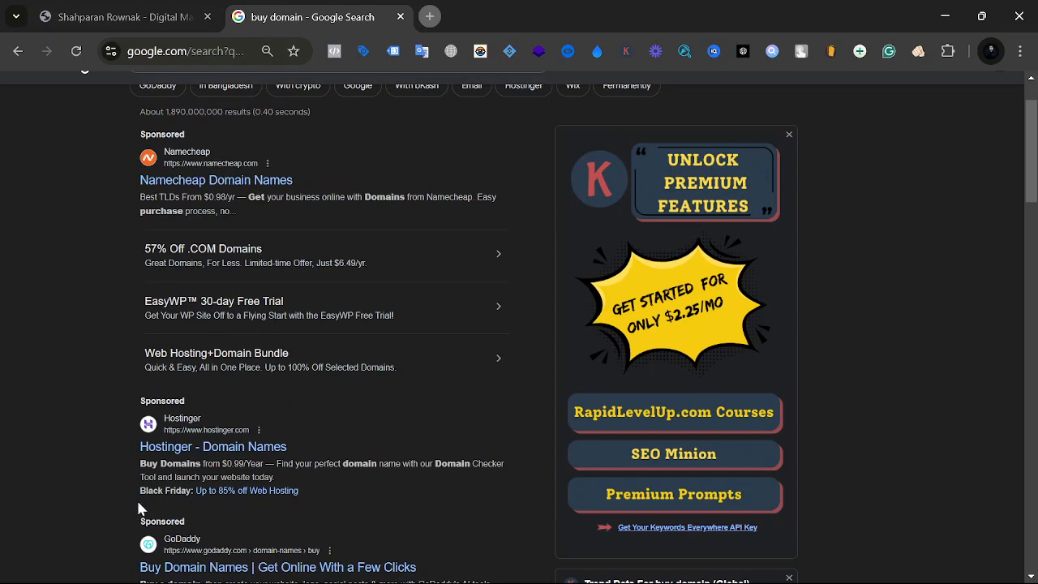
scroll(138, 503, "down", 3)
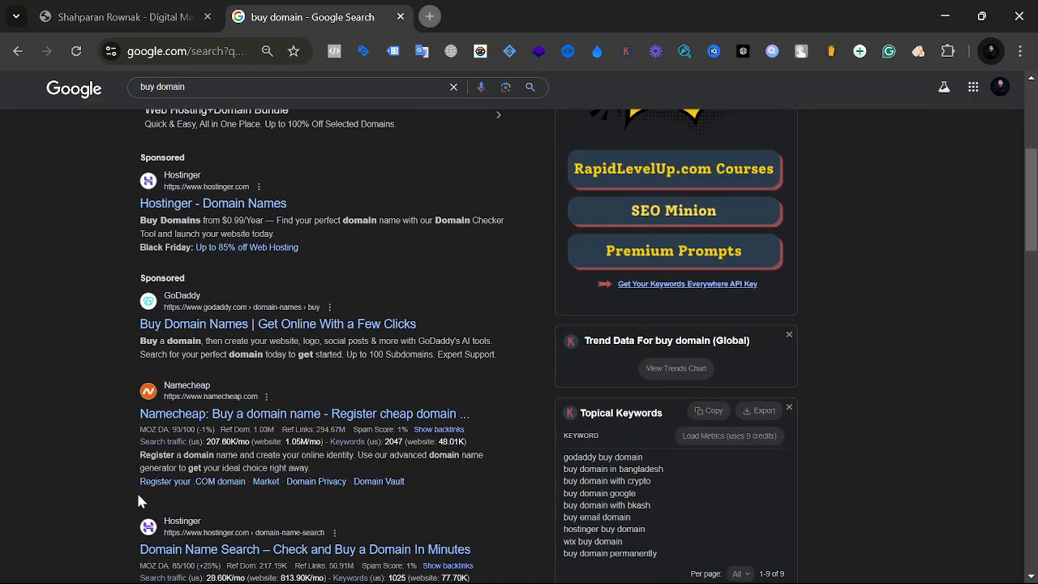
scroll(138, 503, "down", 3)
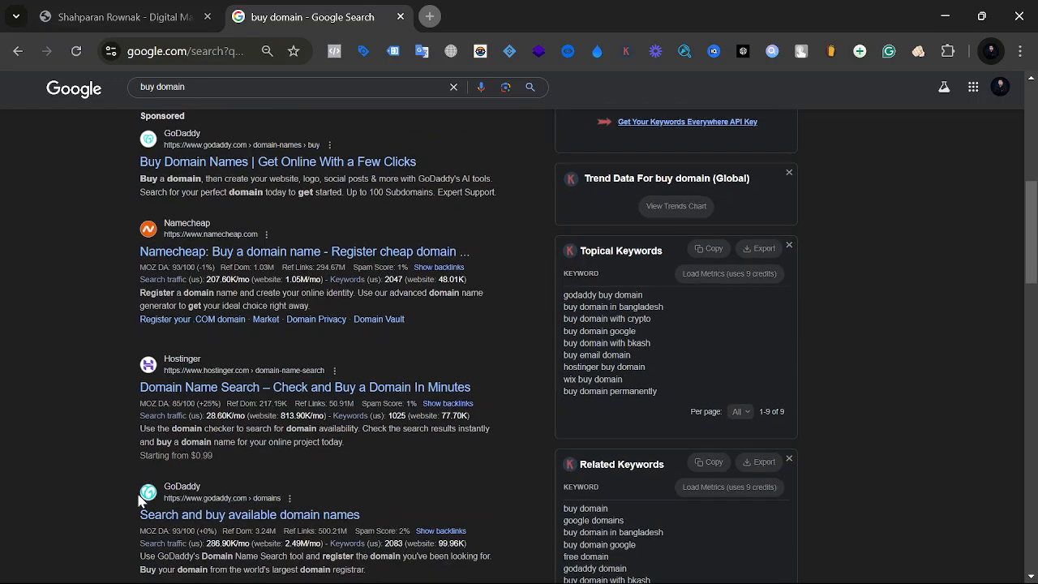
scroll(136, 491, "down", 2)
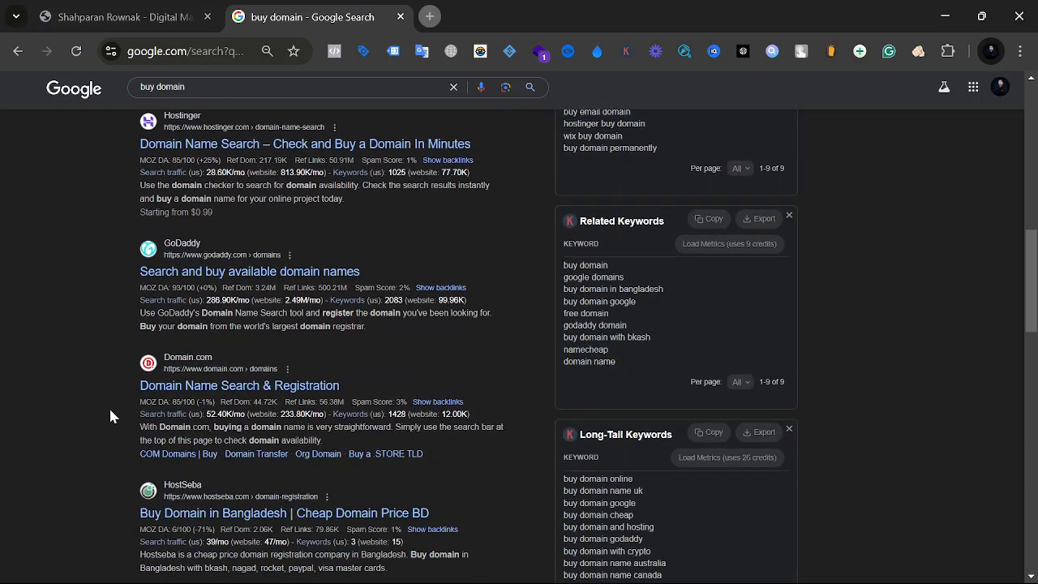
scroll(209, 494, "down", 2)
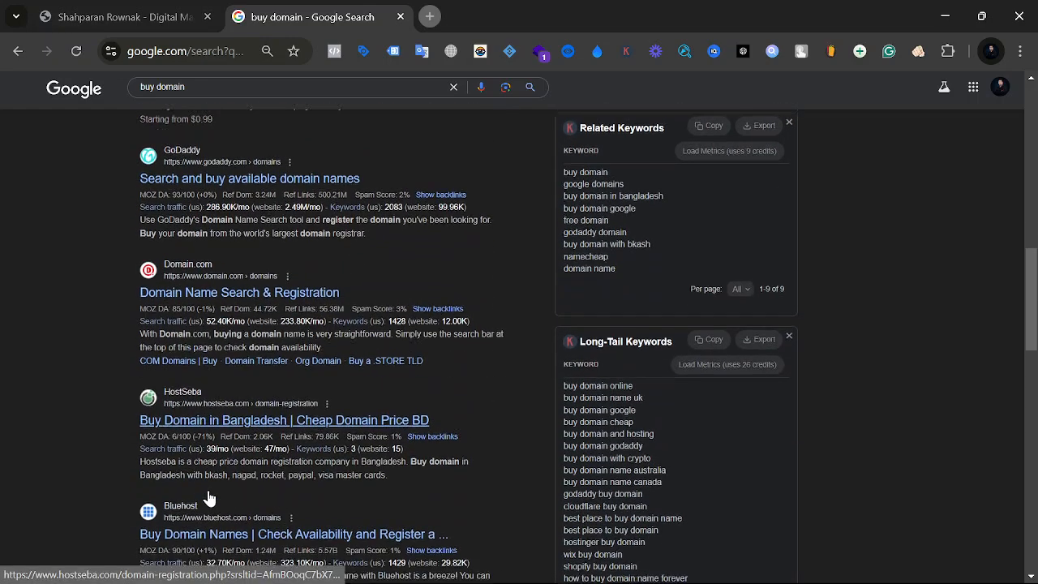
scroll(210, 475, "down", 1)
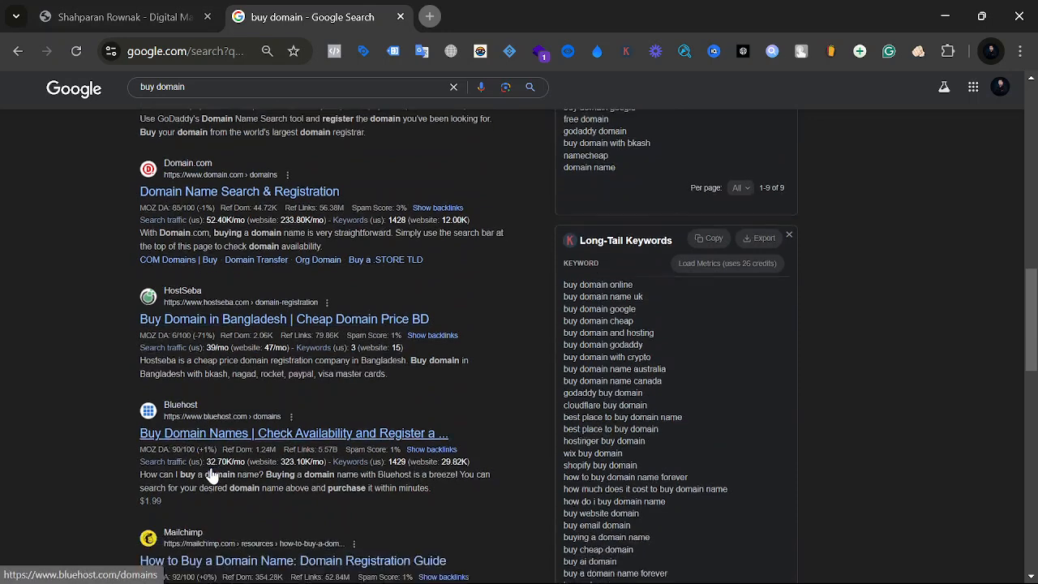
scroll(209, 476, "down", 1)
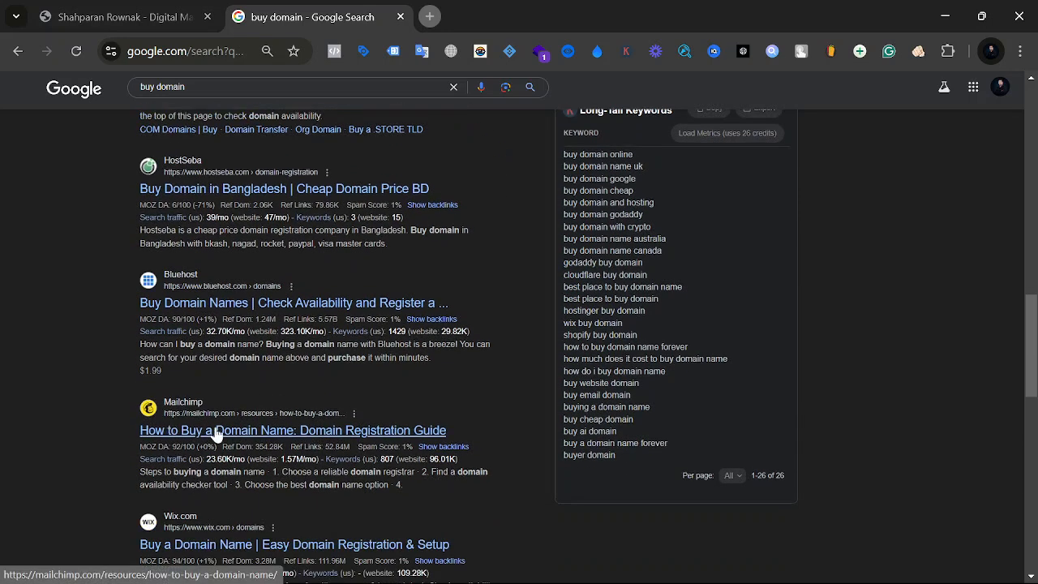
scroll(211, 446, "down", 3)
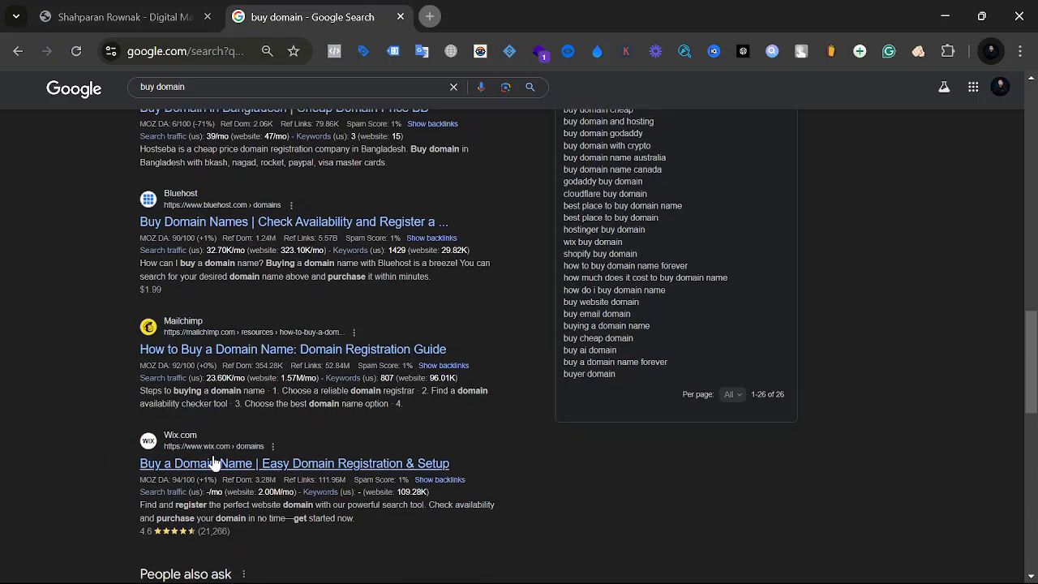
scroll(213, 461, "down", 1)
scroll(213, 462, "up", 12)
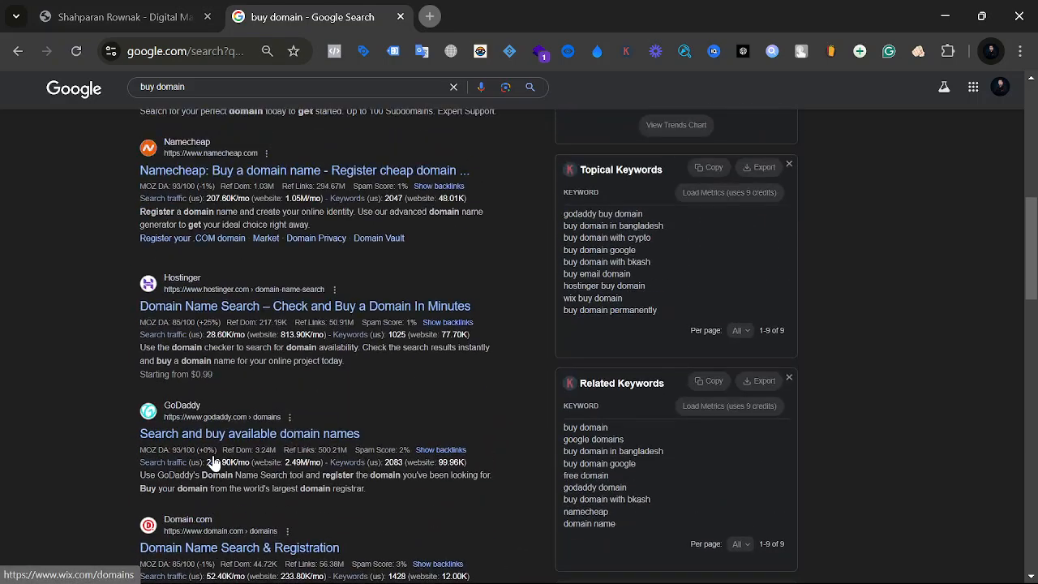
scroll(213, 462, "up", 4)
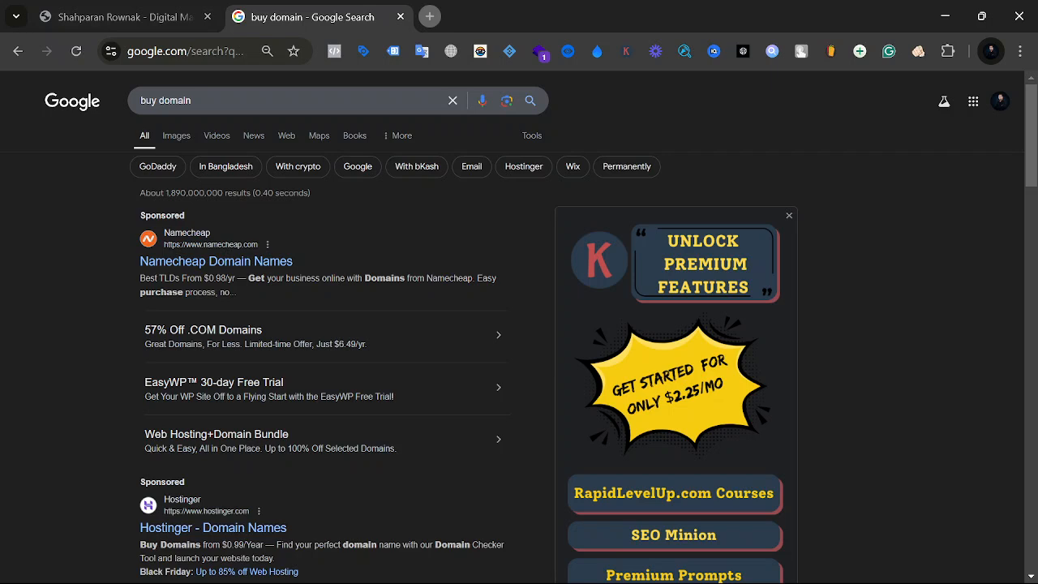
- Open Namecheap's domain search page from the sponsored ad
left_click(259, 260)
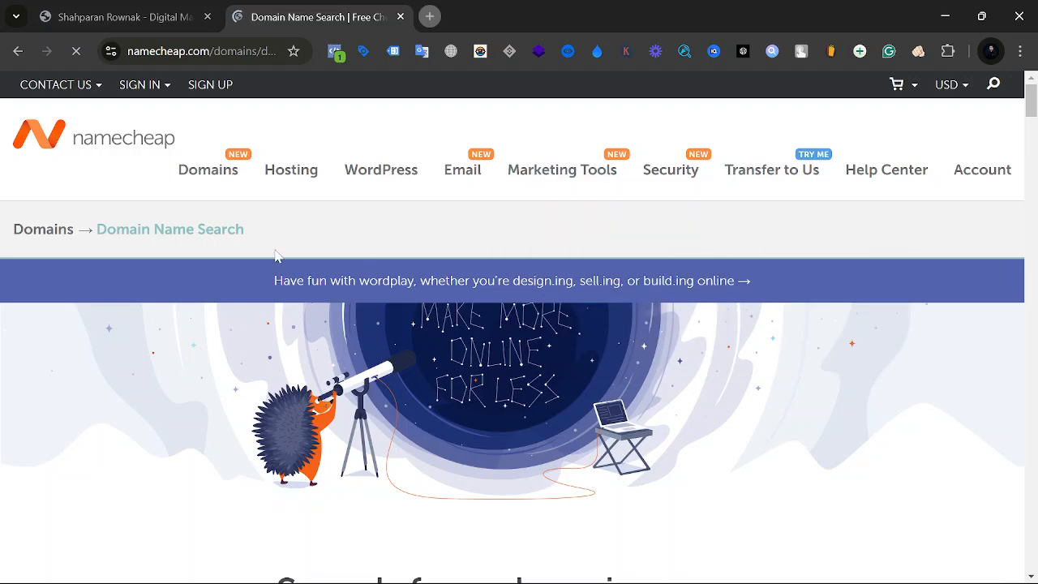
scroll(381, 248, "down", 3)
scroll(383, 244, "up", 3)
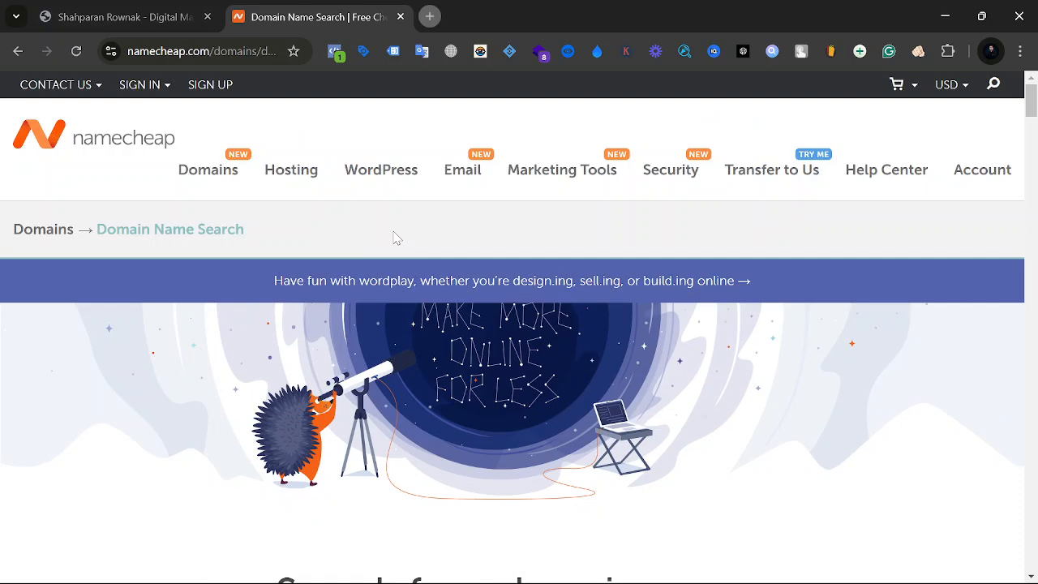
scroll(396, 237, "down", 5)
- Search Namecheap for the .com domain made from the owner's full name
left_click(398, 239)
left_click_drag(277, 186, 750, 189)
left_click(454, 246)
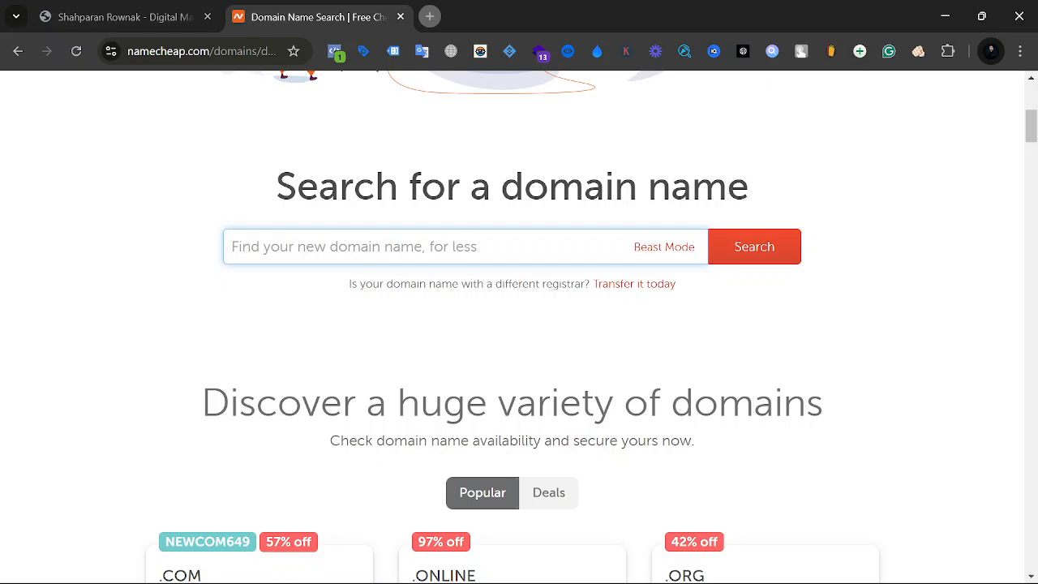
type("shahparanroe")
key("BackSpace")
type("wnak")
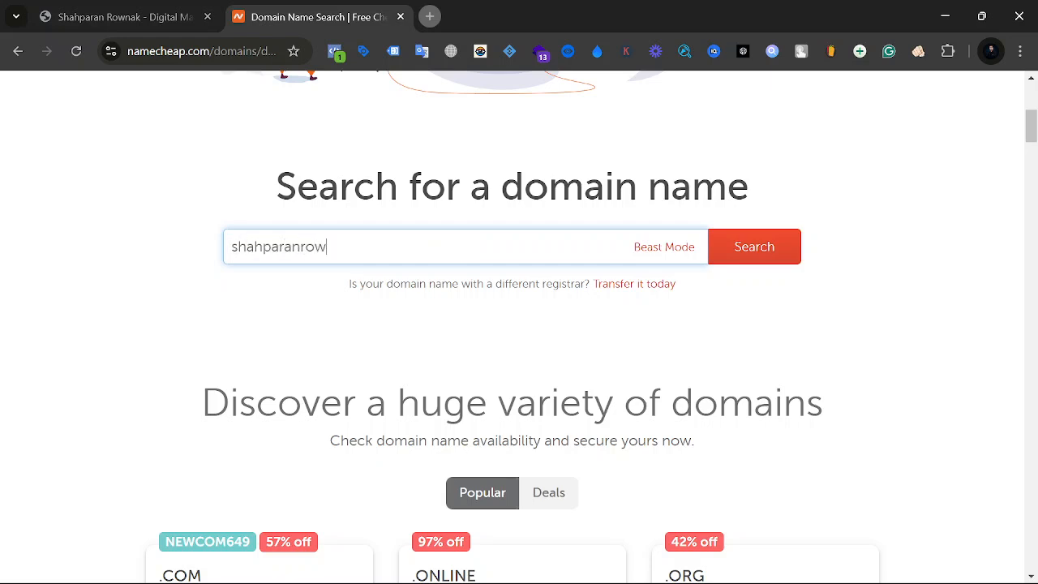
type(".con")
key("BackSpace")
type("m")
key("Return")
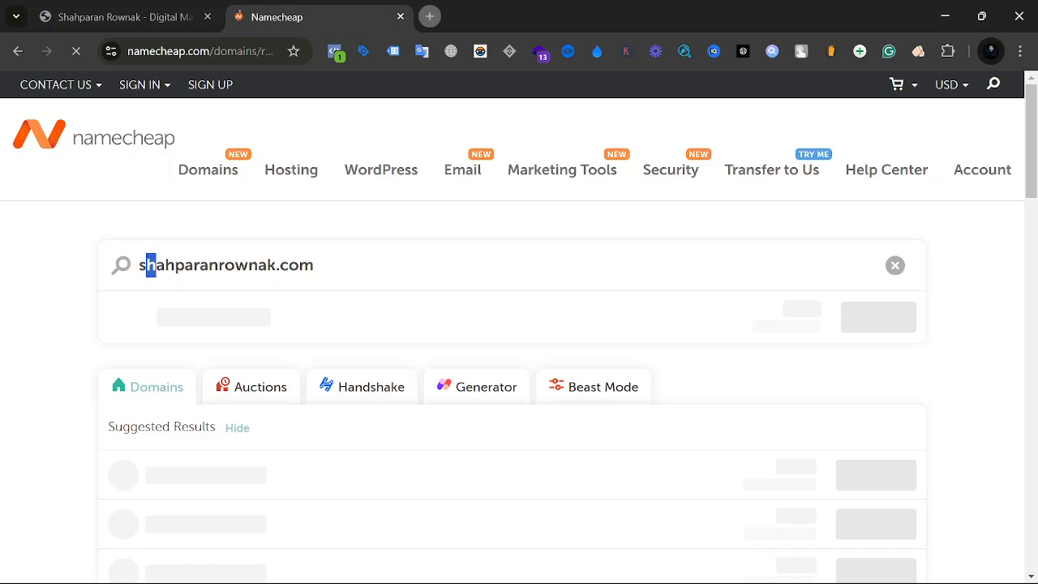
left_click_drag(148, 264, 716, 304)
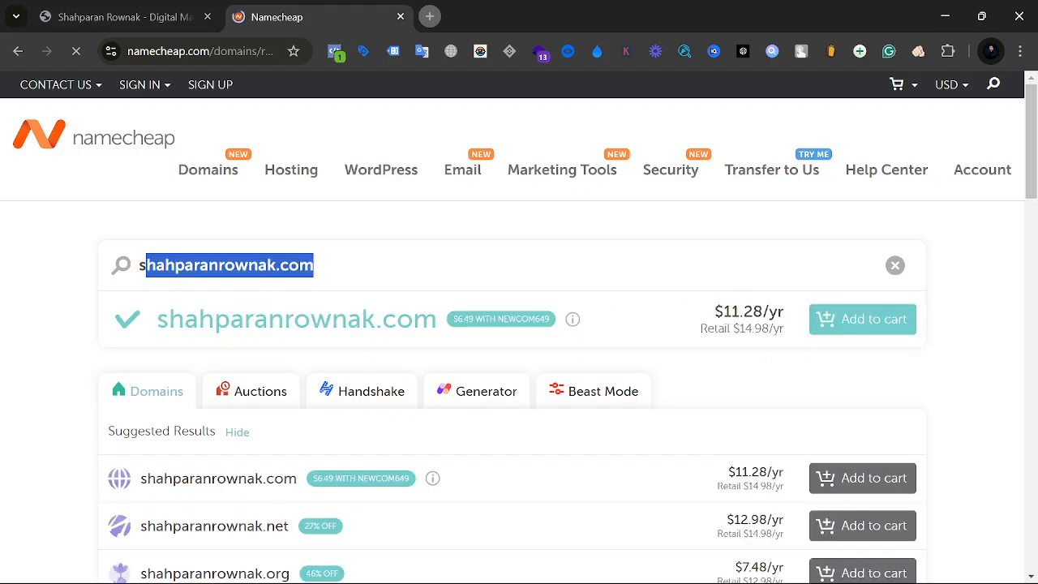
left_click_drag(715, 311, 784, 312)
left_click_drag(724, 328, 791, 335)
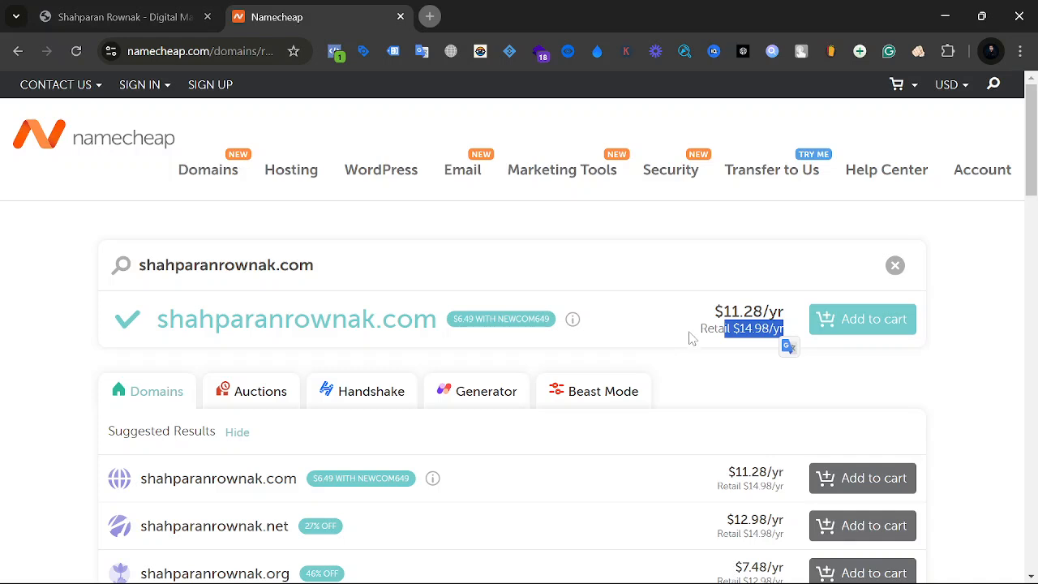
left_click_drag(714, 311, 792, 289)
left_click_drag(702, 333, 804, 343)
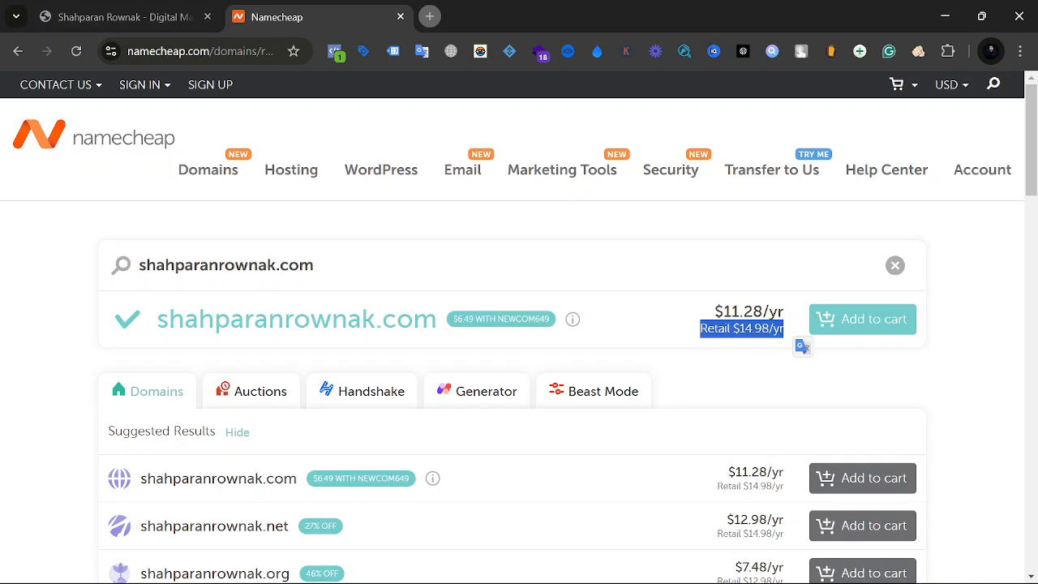
left_click_drag(787, 313, 714, 312)
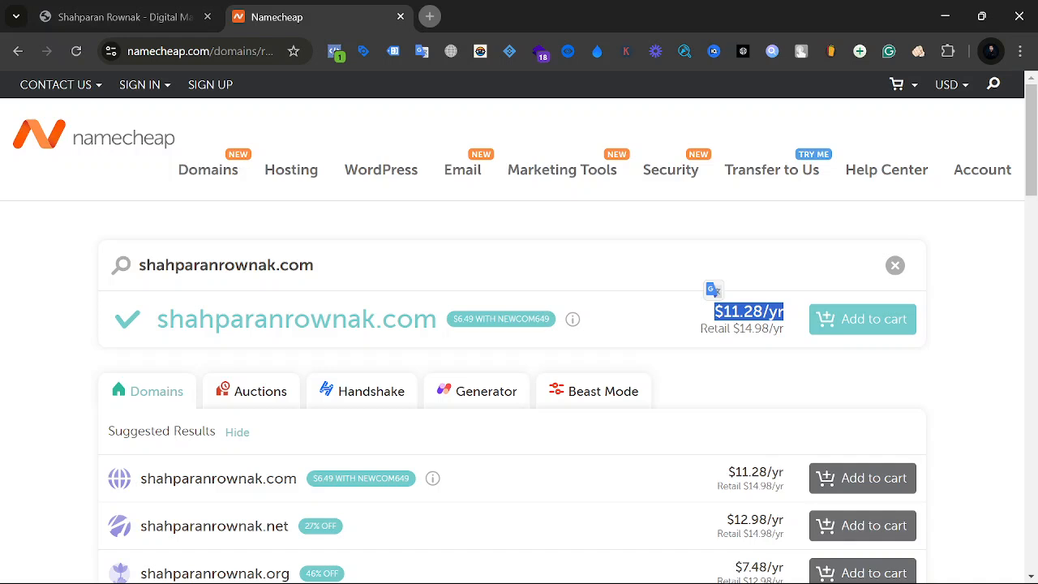
scroll(721, 337, "down", 1)
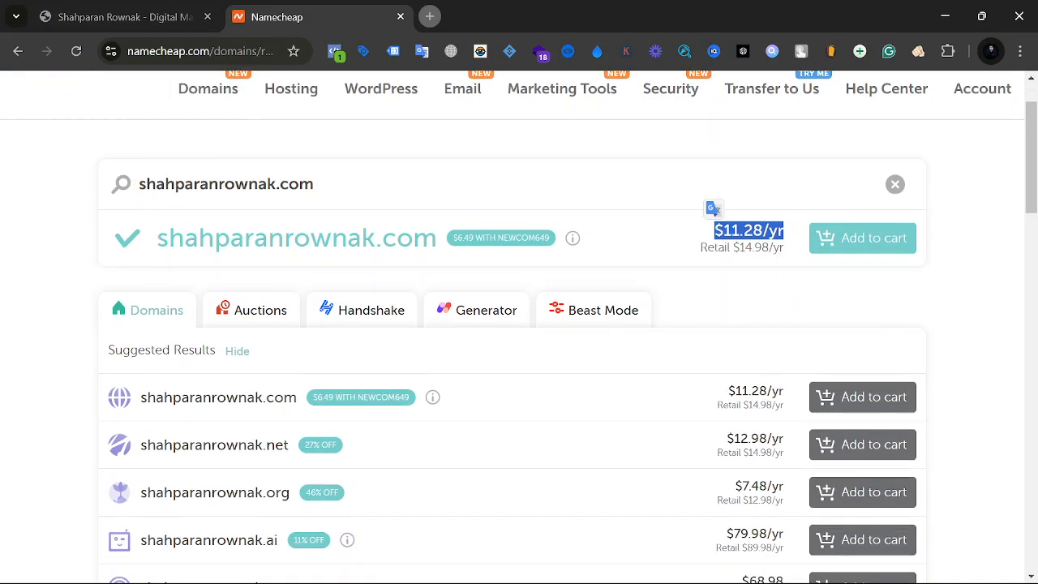
double_click(163, 185)
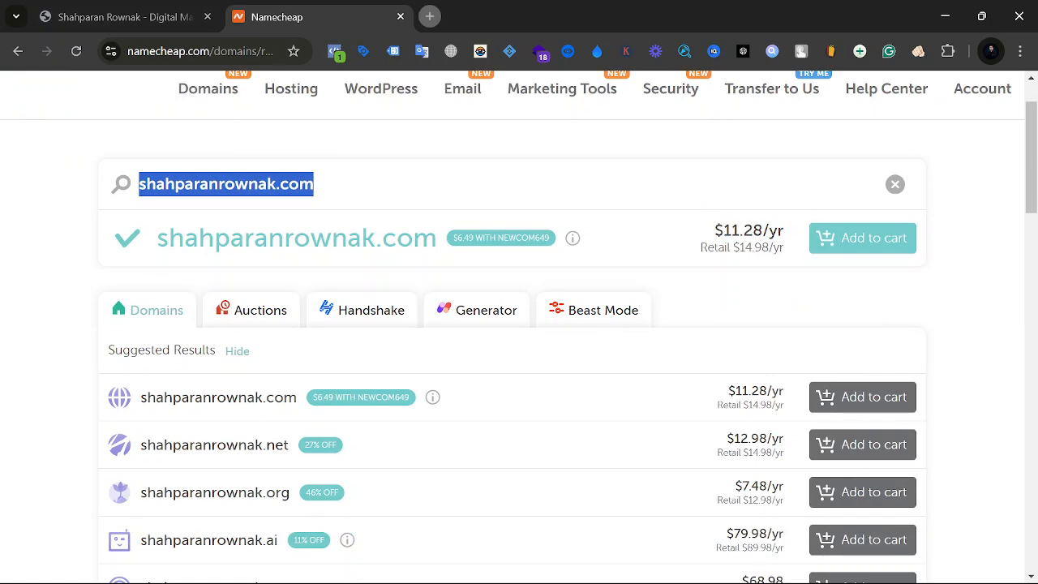
scroll(763, 258, "down", 1)
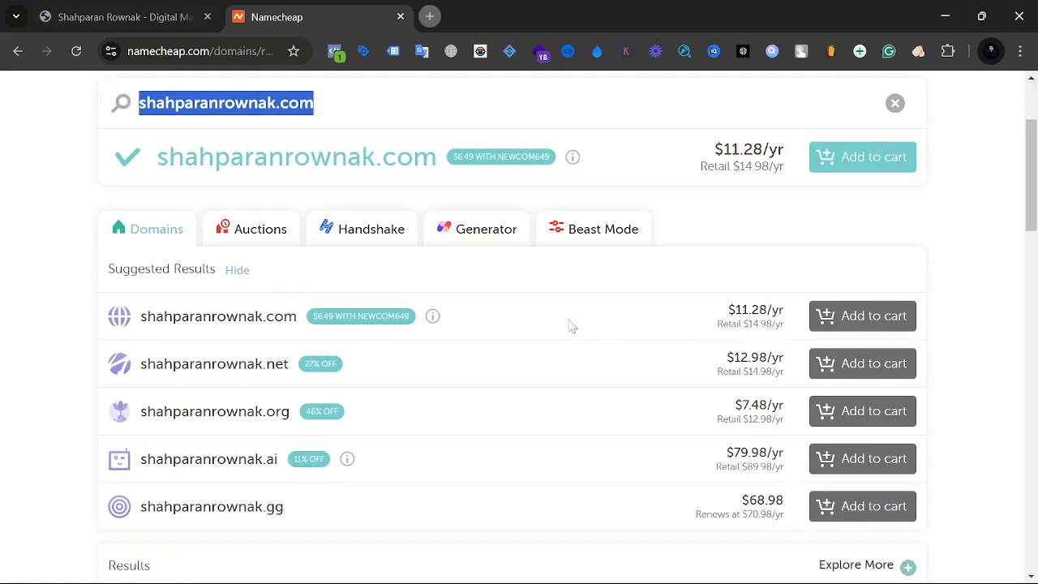
left_click_drag(212, 317, 442, 322)
left_click_drag(211, 365, 390, 383)
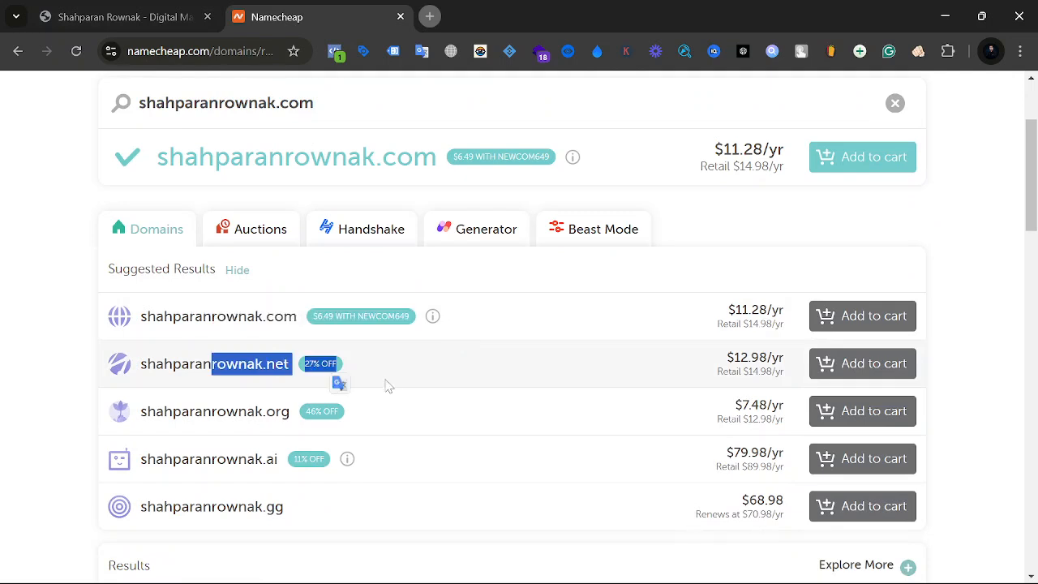
scroll(396, 371, "down", 1)
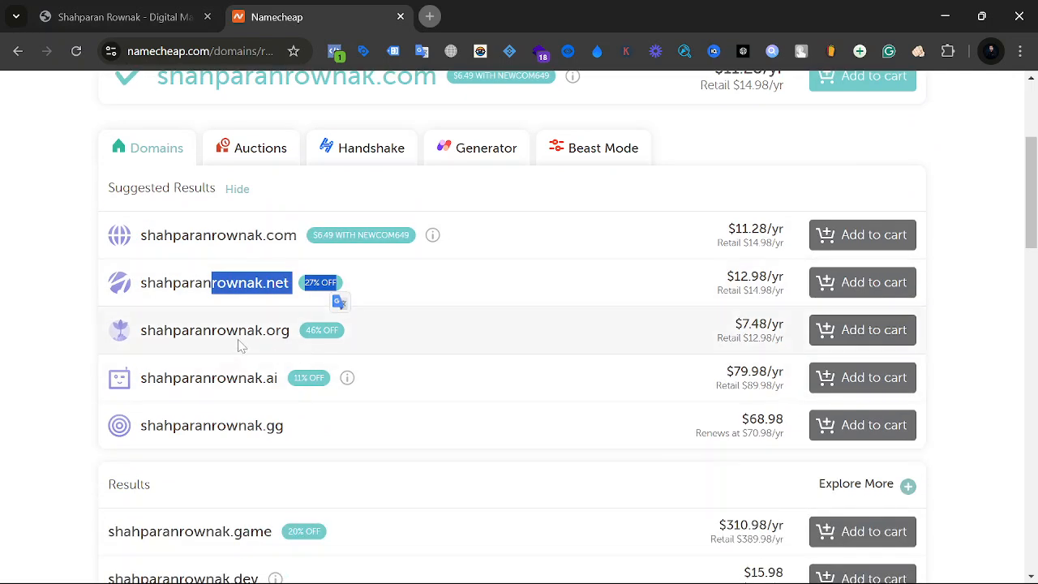
left_click_drag(238, 332, 303, 334)
left_click(248, 373)
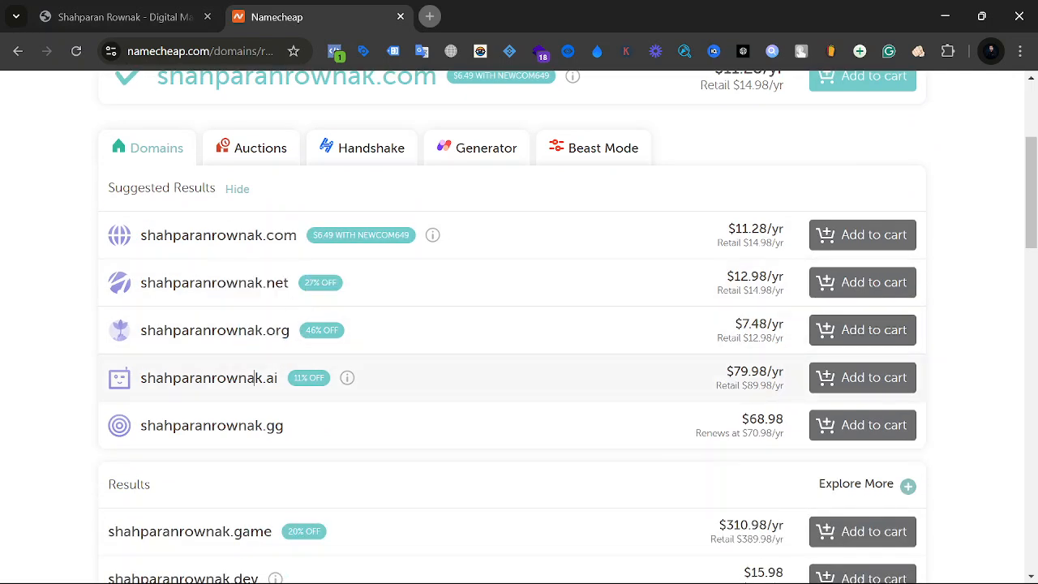
left_click_drag(247, 426, 284, 427)
scroll(466, 390, "down", 2)
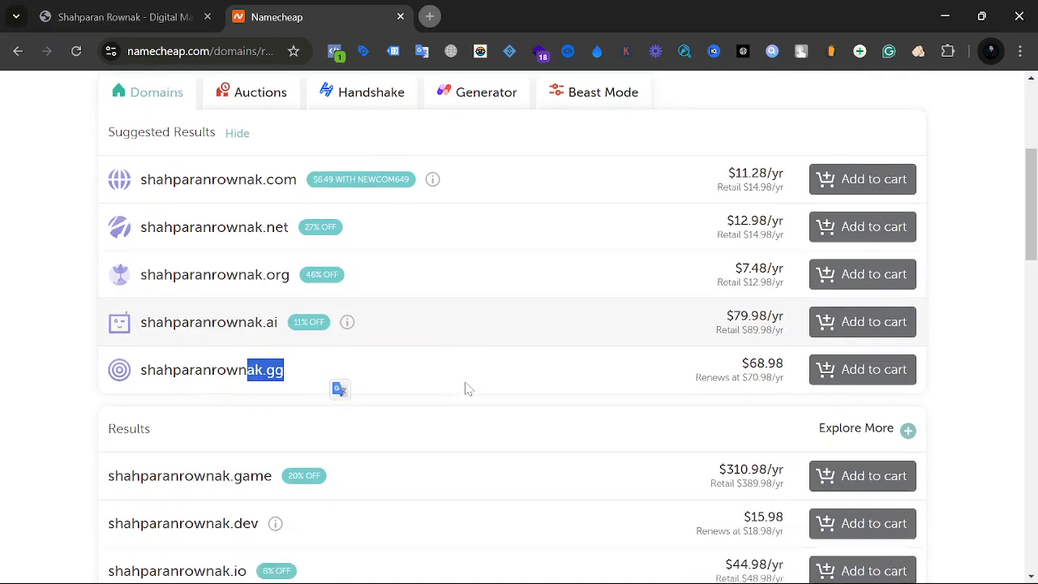
left_click_drag(194, 283, 303, 309)
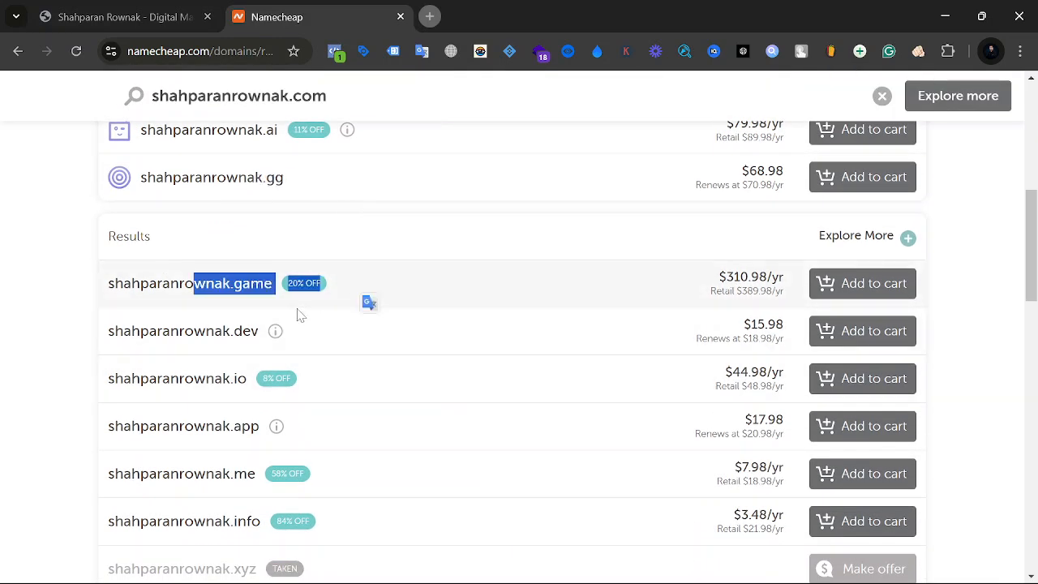
left_click_drag(171, 333, 206, 332)
left_click(221, 379)
left_click_drag(223, 378, 248, 379)
scroll(242, 349, "down", 1)
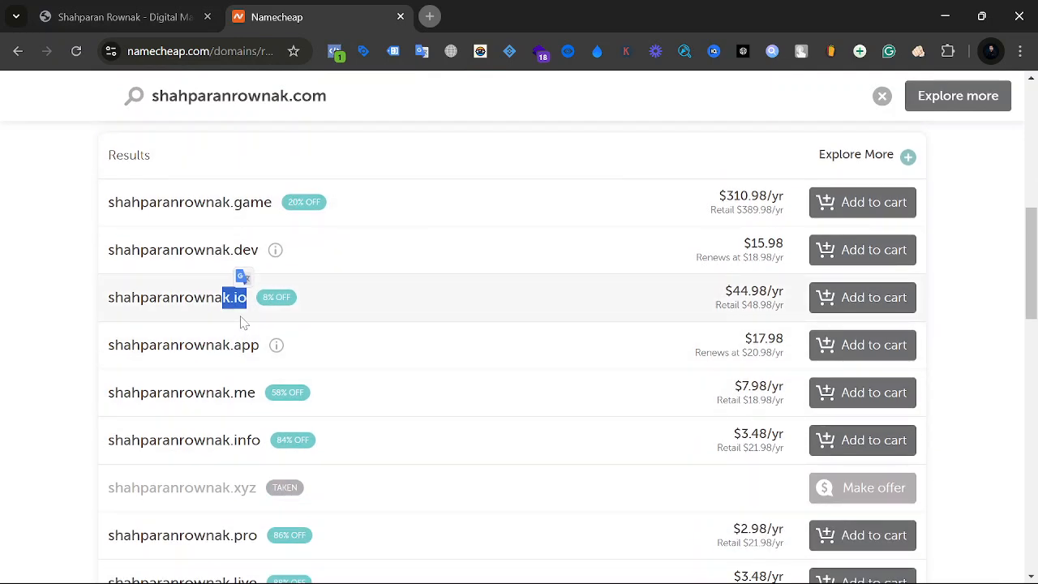
scroll(240, 323, "down", 1)
left_click_drag(206, 264, 262, 265)
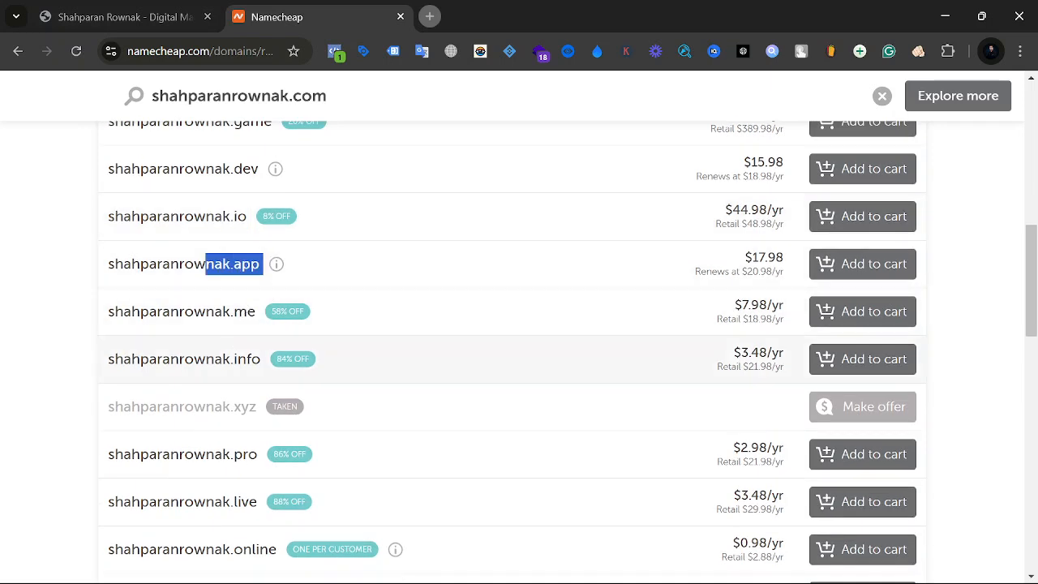
left_click_drag(195, 360, 315, 376)
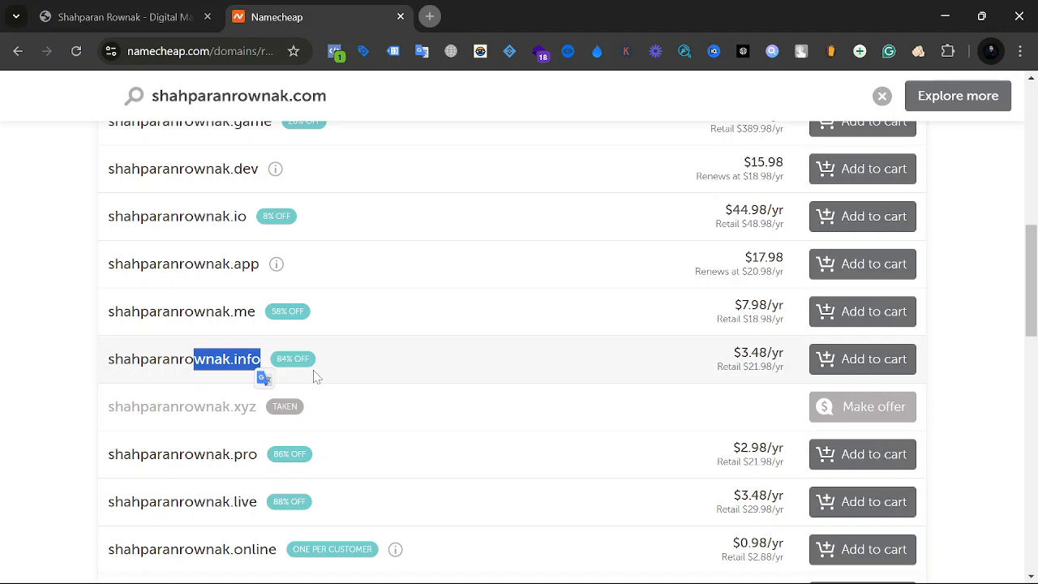
left_click_drag(171, 311, 359, 328)
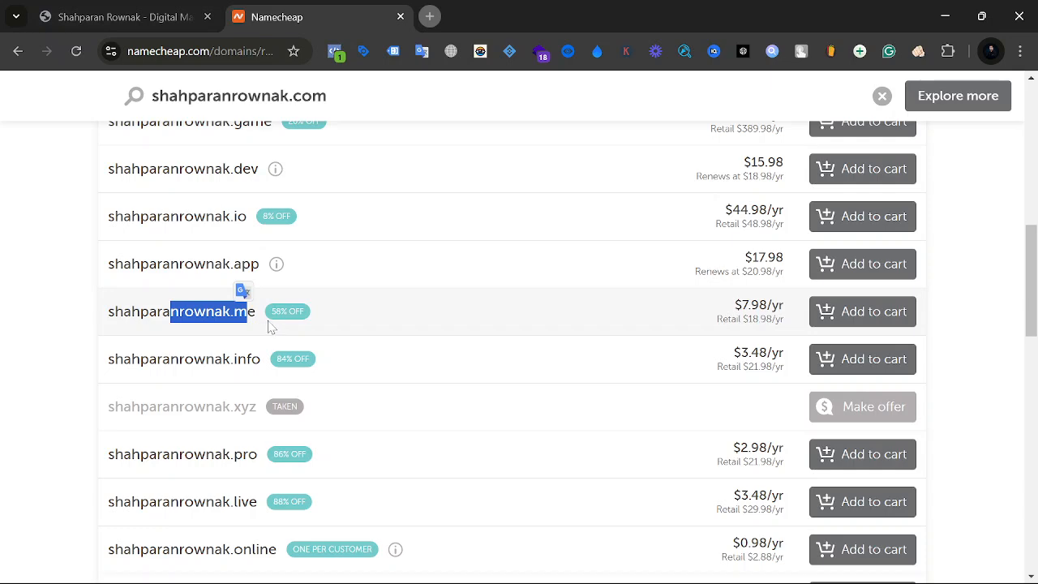
scroll(263, 326, "down", 1)
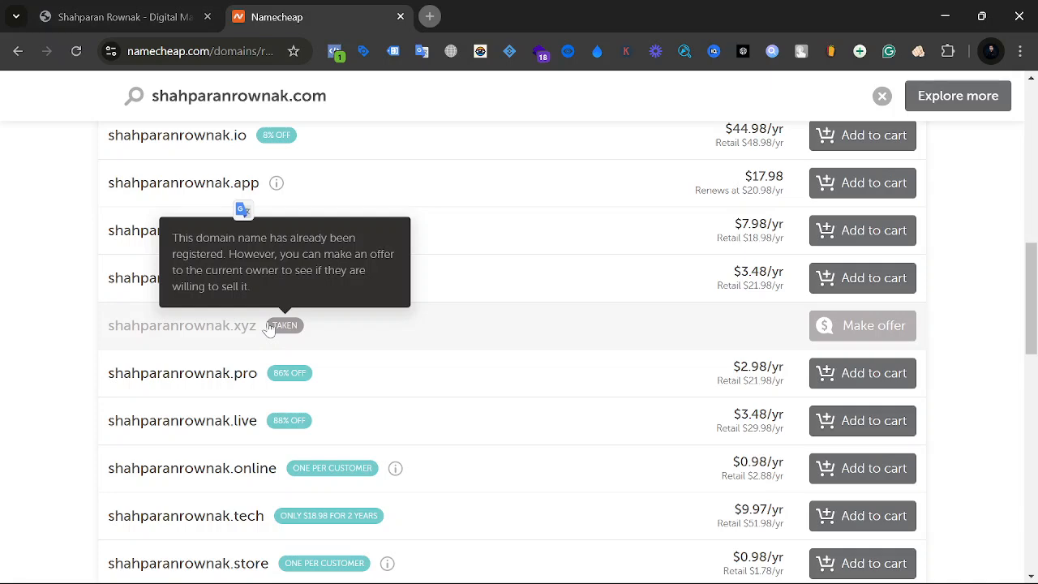
scroll(270, 328, "up", 10)
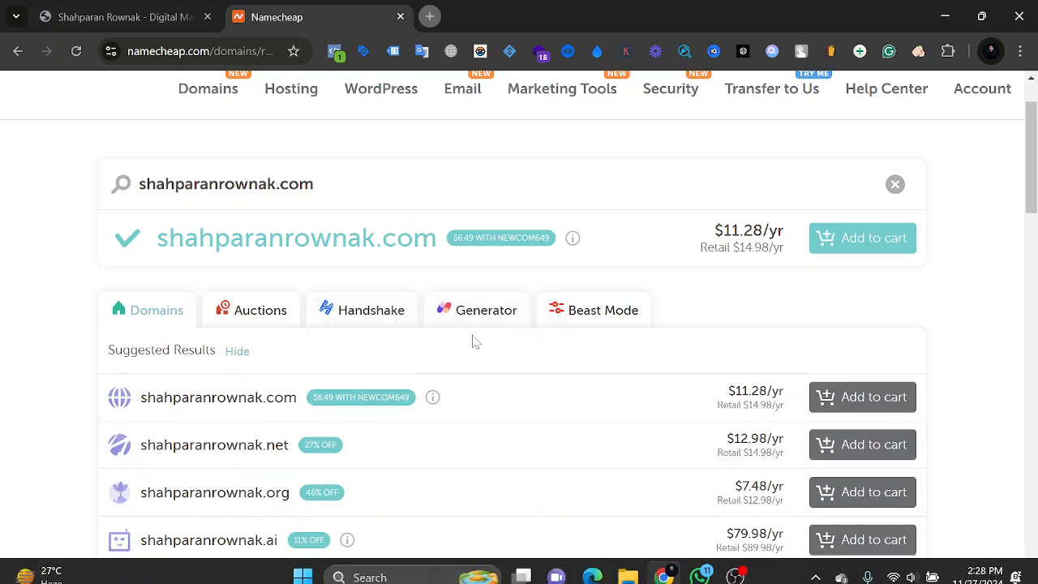
scroll(490, 342, "down", 1)
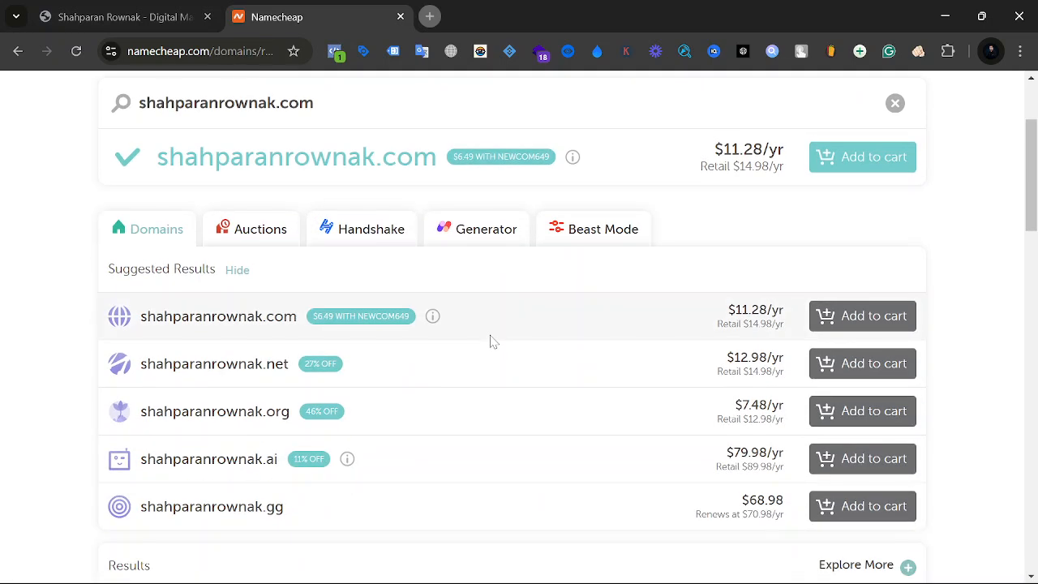
scroll(490, 342, "down", 7)
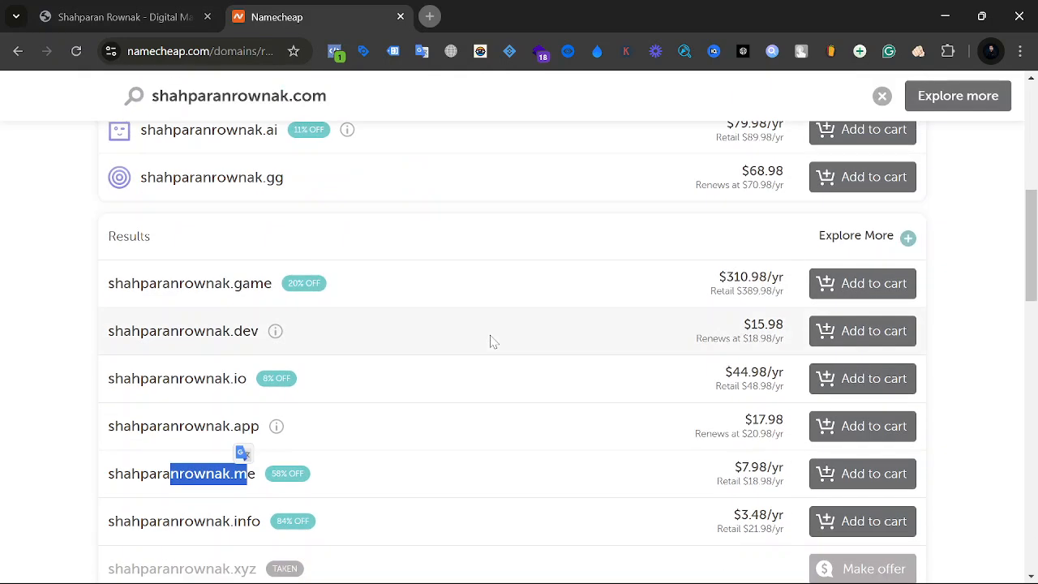
scroll(490, 342, "down", 3)
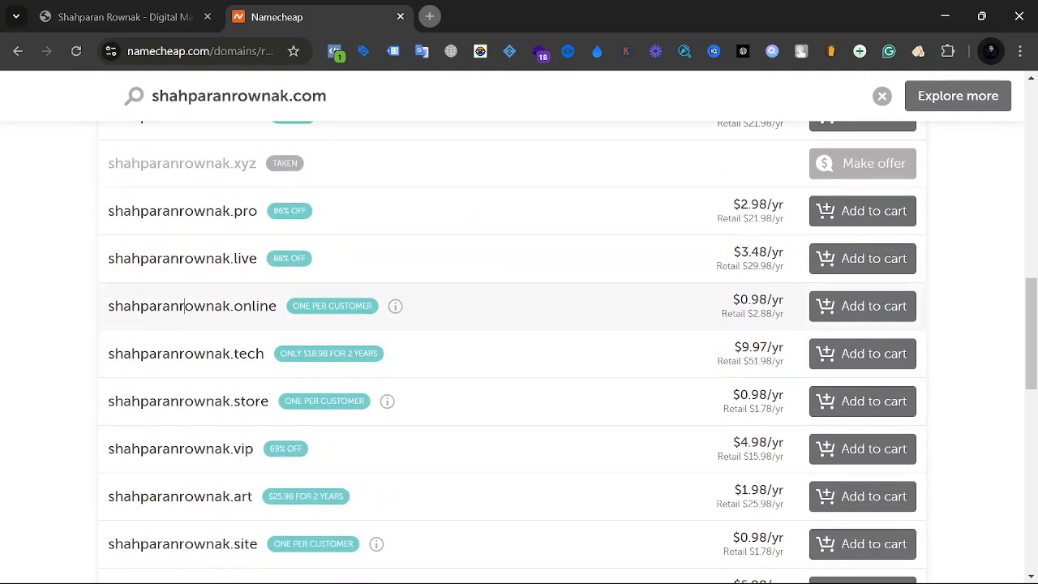
left_click_drag(276, 307, 185, 307)
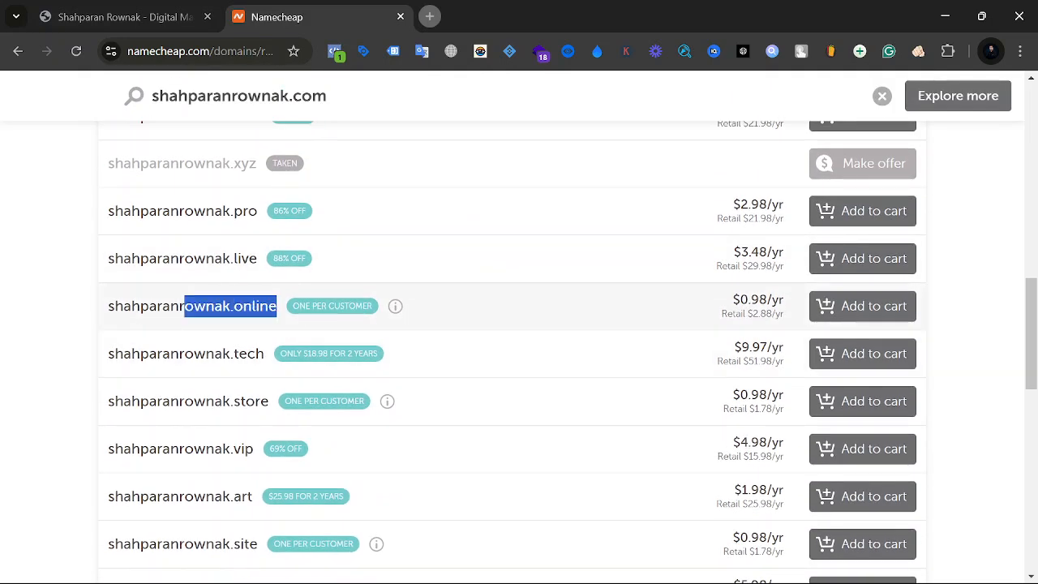
left_click_drag(205, 353, 292, 357)
scroll(243, 347, "down", 1)
left_click_drag(214, 332, 294, 335)
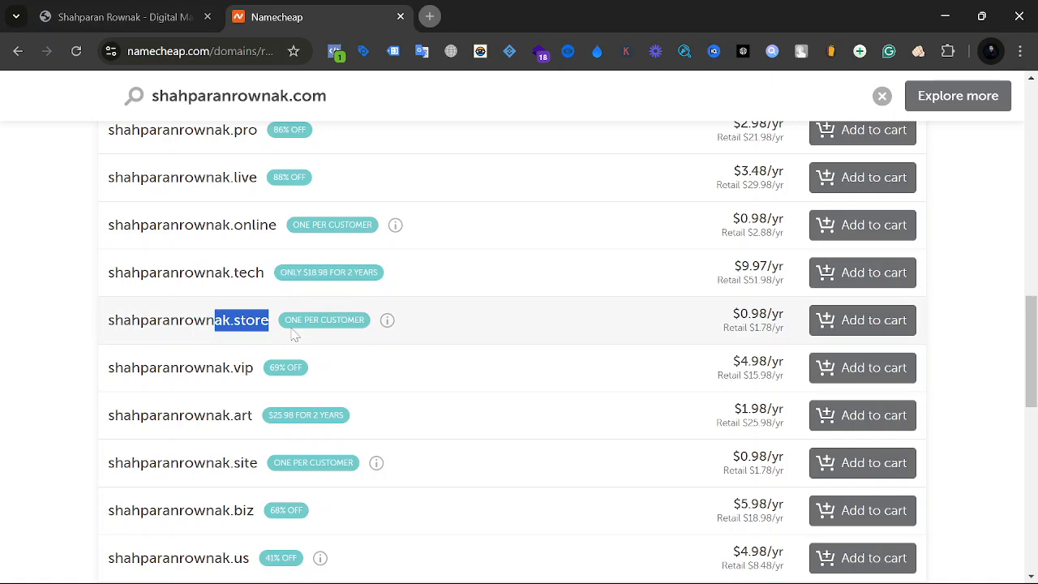
scroll(295, 335, "down", 1)
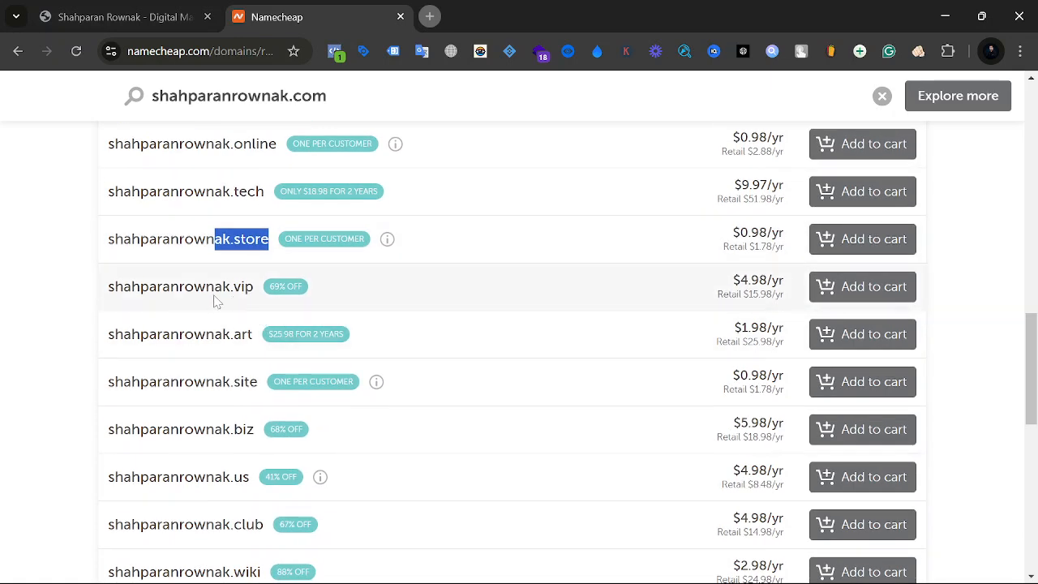
left_click_drag(216, 297, 293, 305)
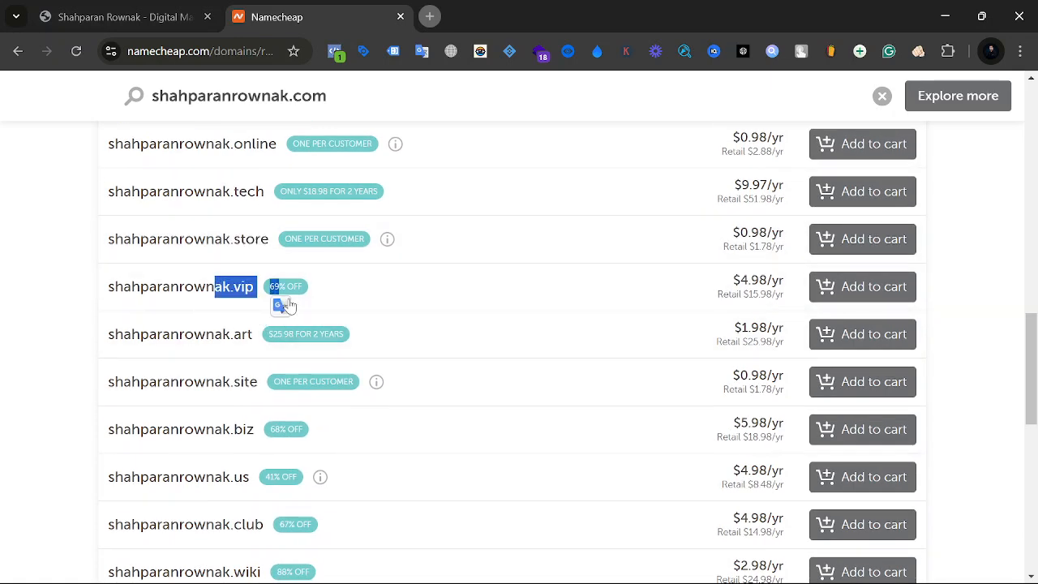
scroll(284, 306, "down", 1)
left_click_drag(194, 255, 214, 255)
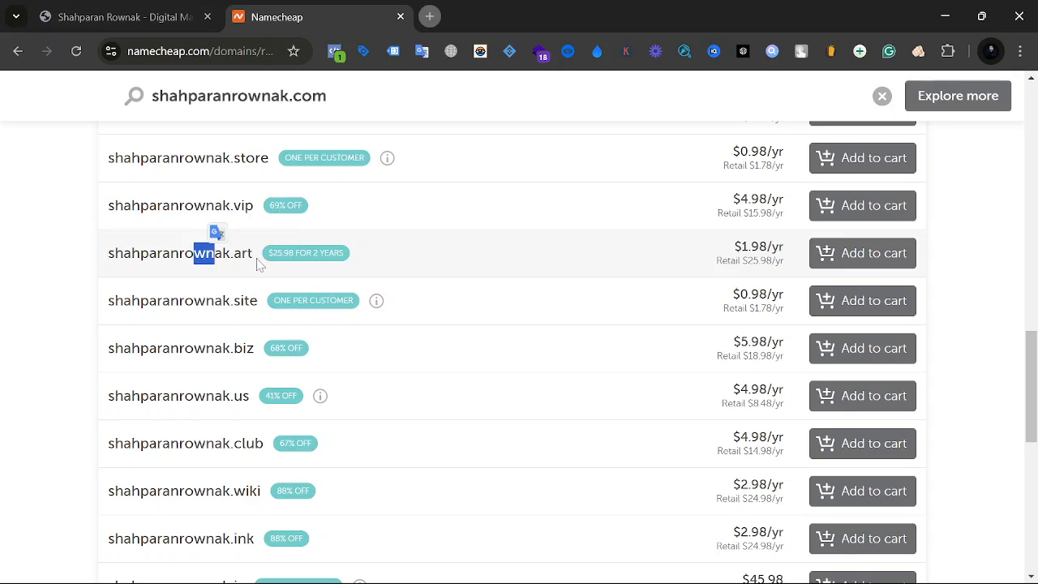
scroll(259, 266, "down", 1)
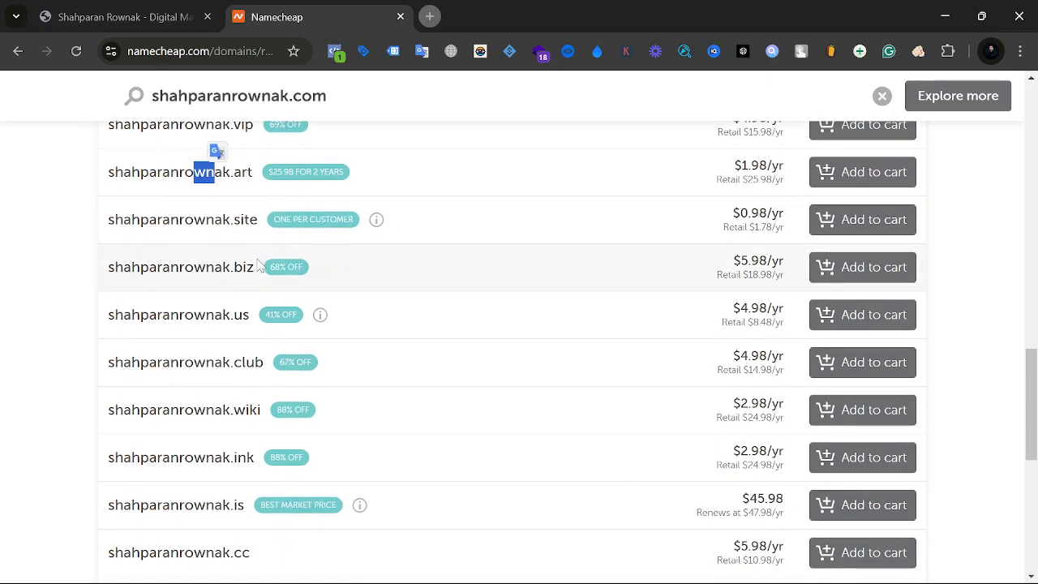
left_click_drag(214, 220, 258, 220)
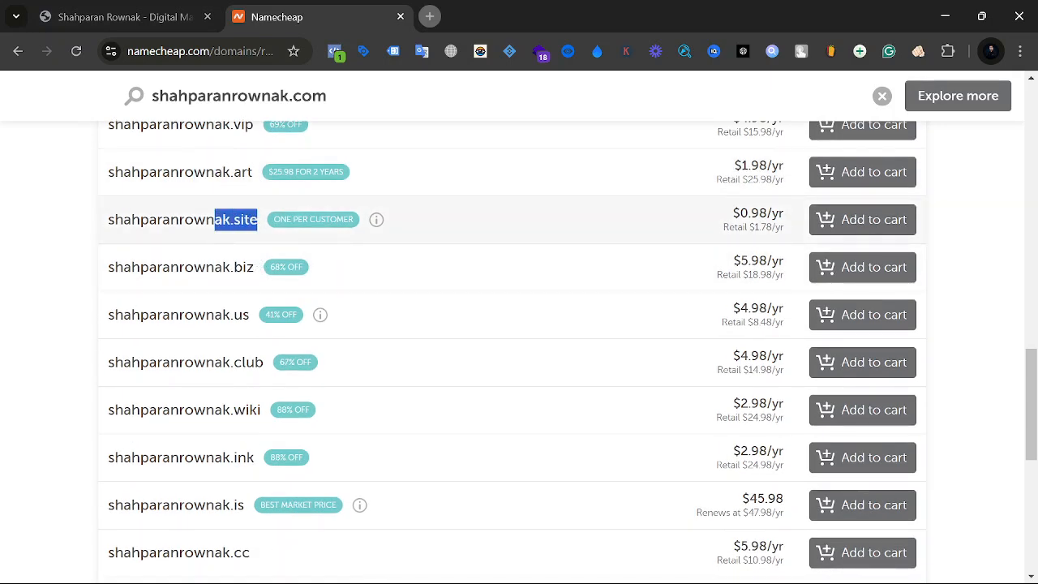
left_click_drag(207, 267, 277, 268)
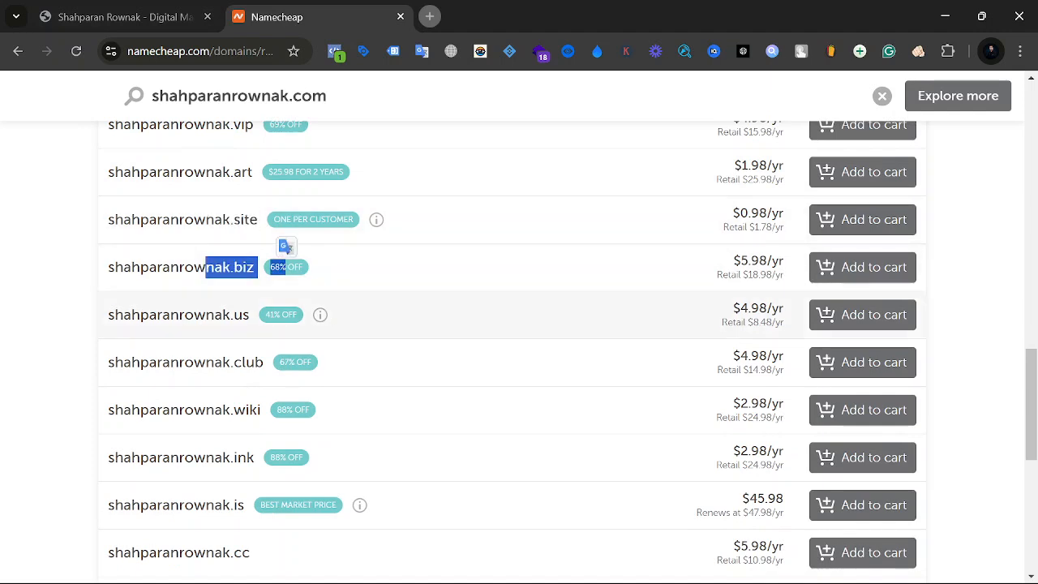
left_click_drag(215, 314, 269, 315)
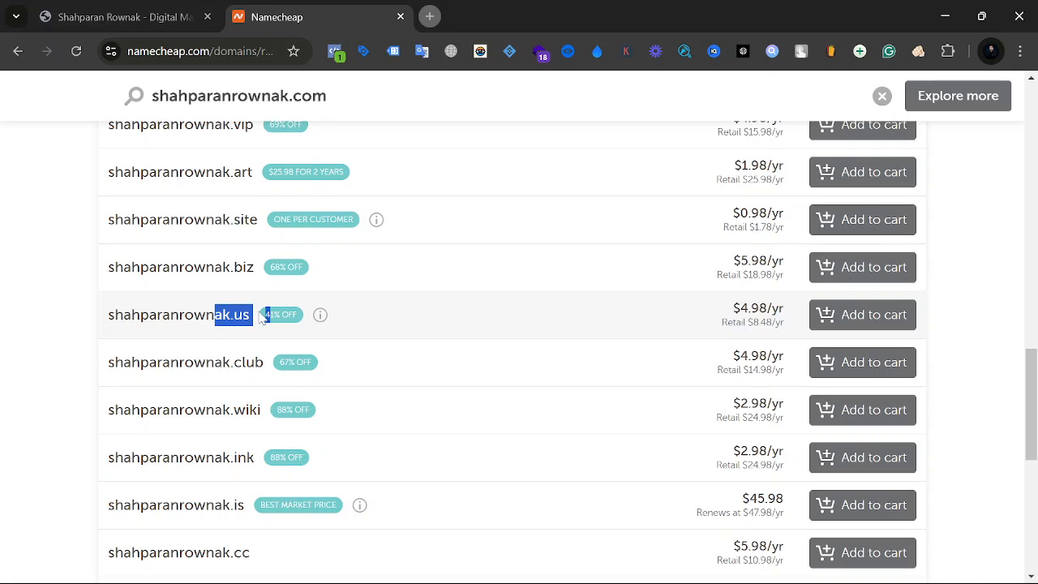
scroll(310, 288, "down", 5)
scroll(309, 286, "up", 5)
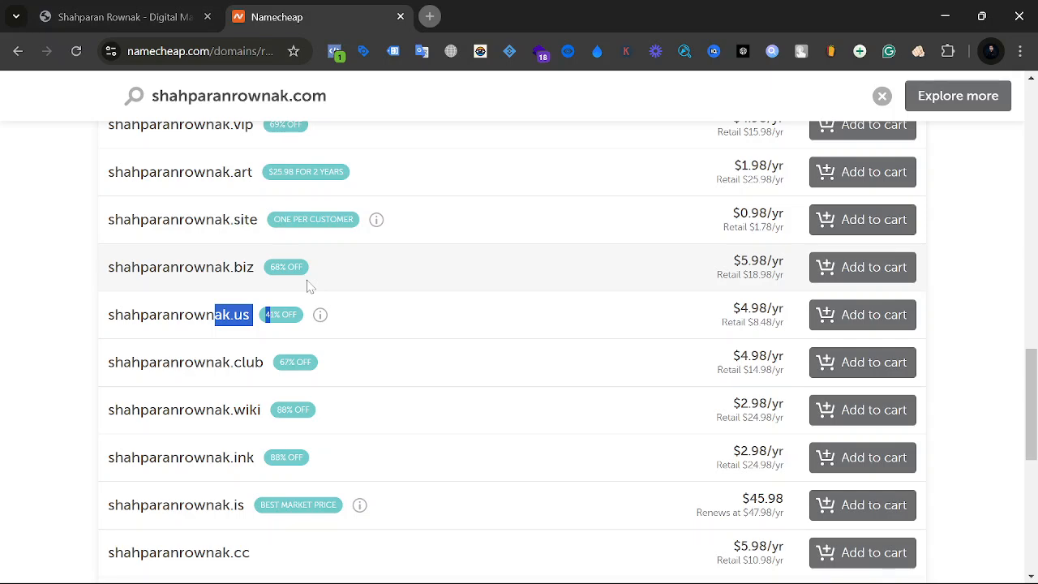
scroll(309, 285, "up", 3)
scroll(309, 285, "up", 13)
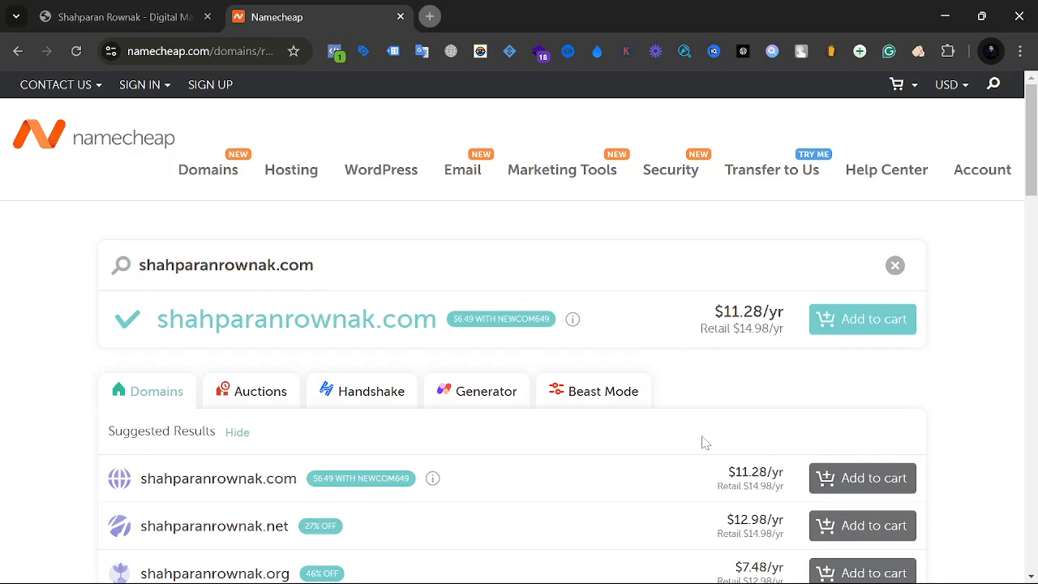
- Bring up the Namecheap sign-in form and the Hosting menu on the results page
left_click(139, 84)
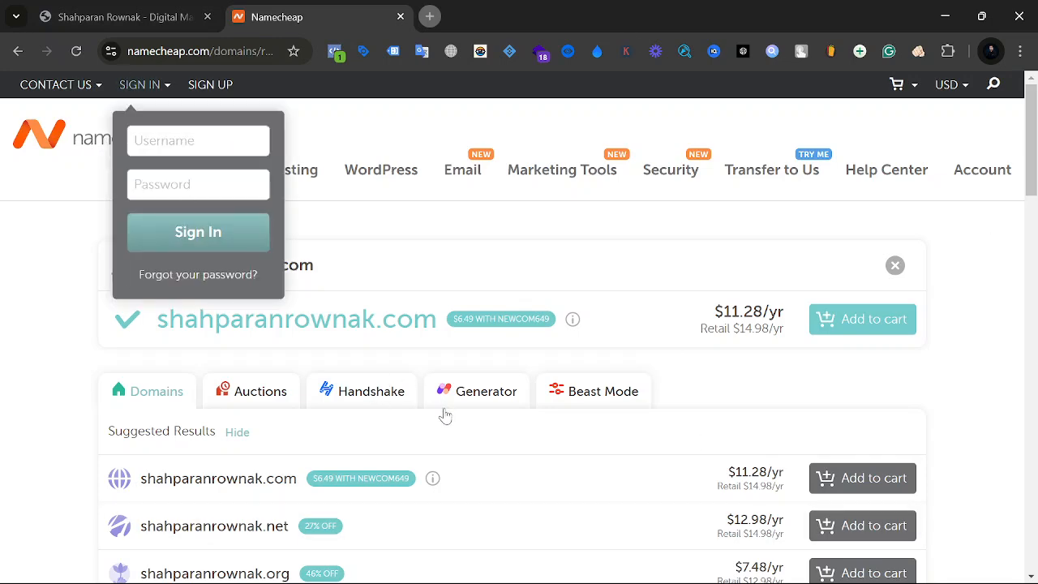
scroll(444, 415, "down", 9)
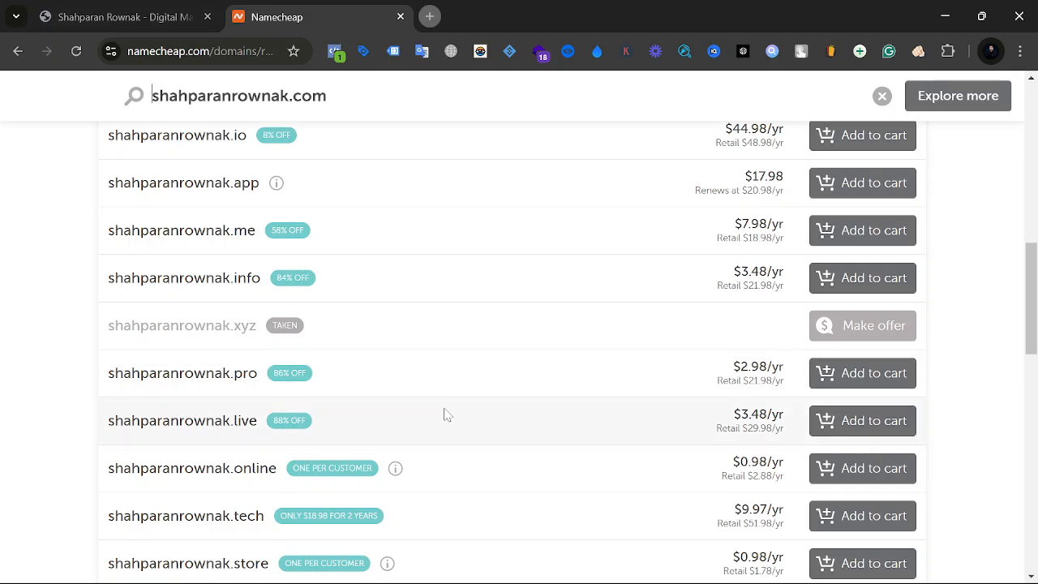
scroll(445, 415, "up", 10)
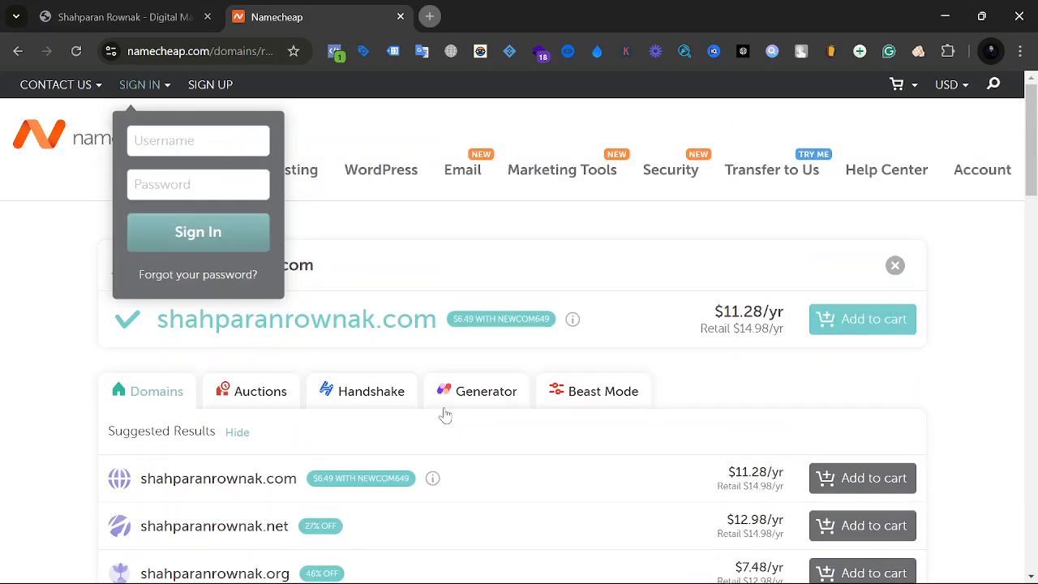
mouse_move(284, 180)
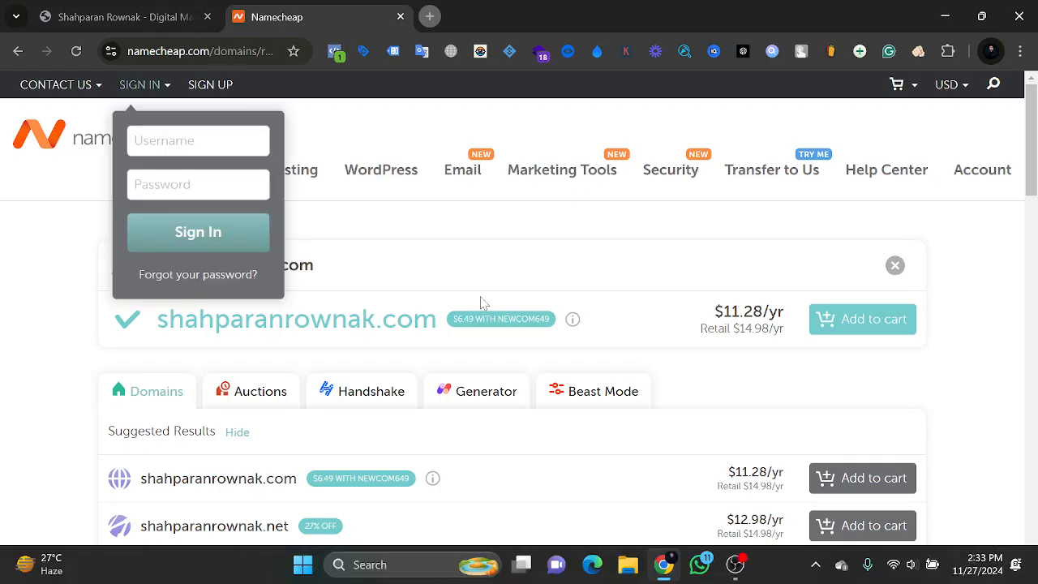
mouse_move(306, 186)
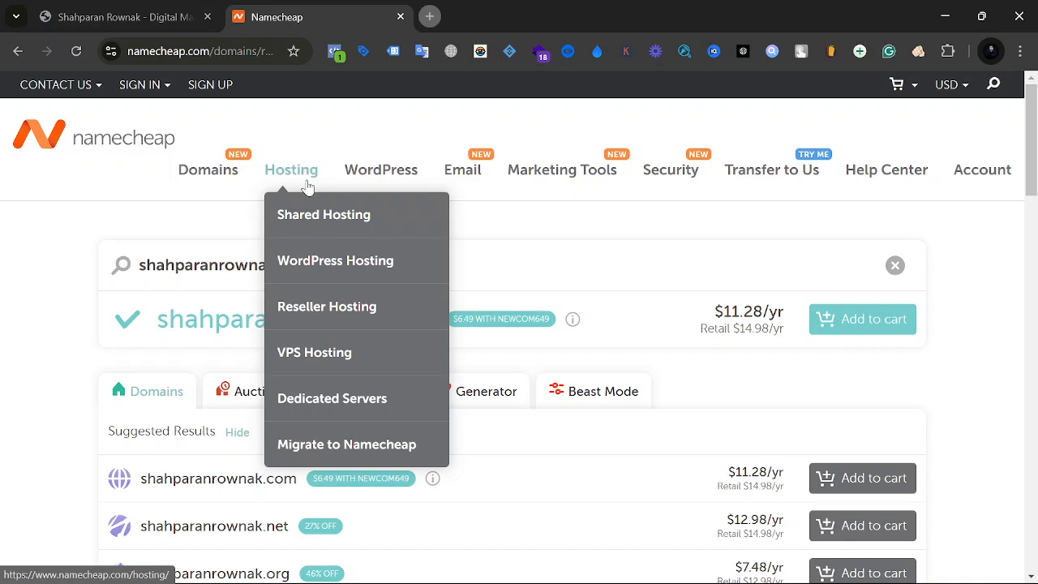
- Review the owner's-name .com at $11.28/yr beside .net $12.98/yr and .org $7.48/yr
mouse_move(474, 185)
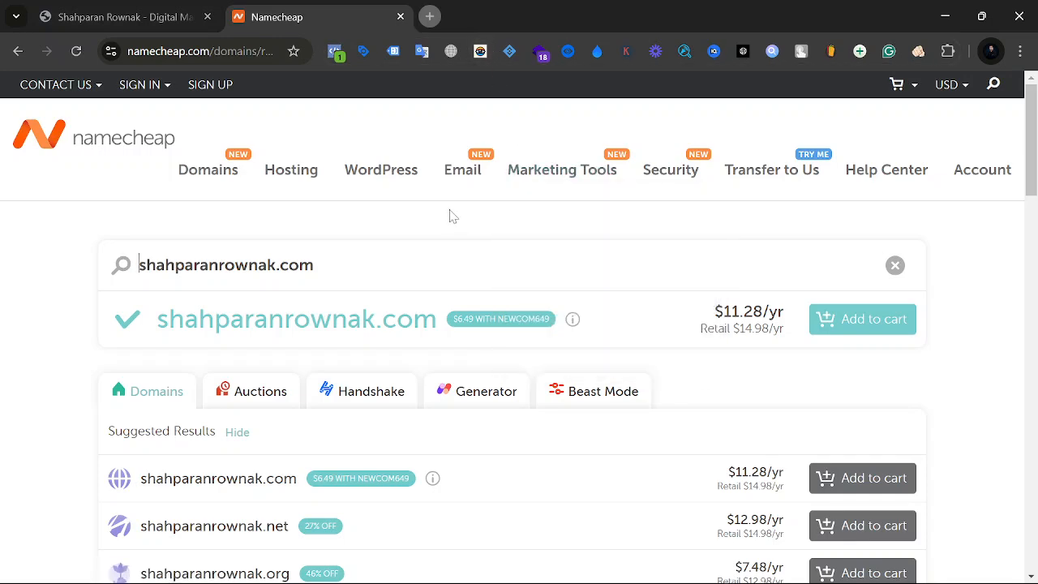
mouse_move(374, 182)
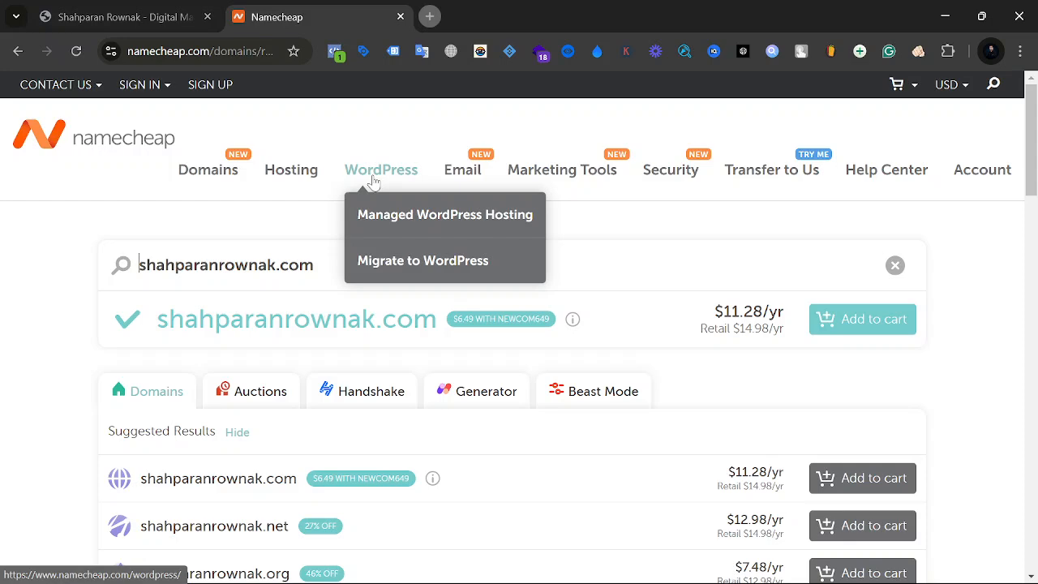
mouse_move(197, 163)
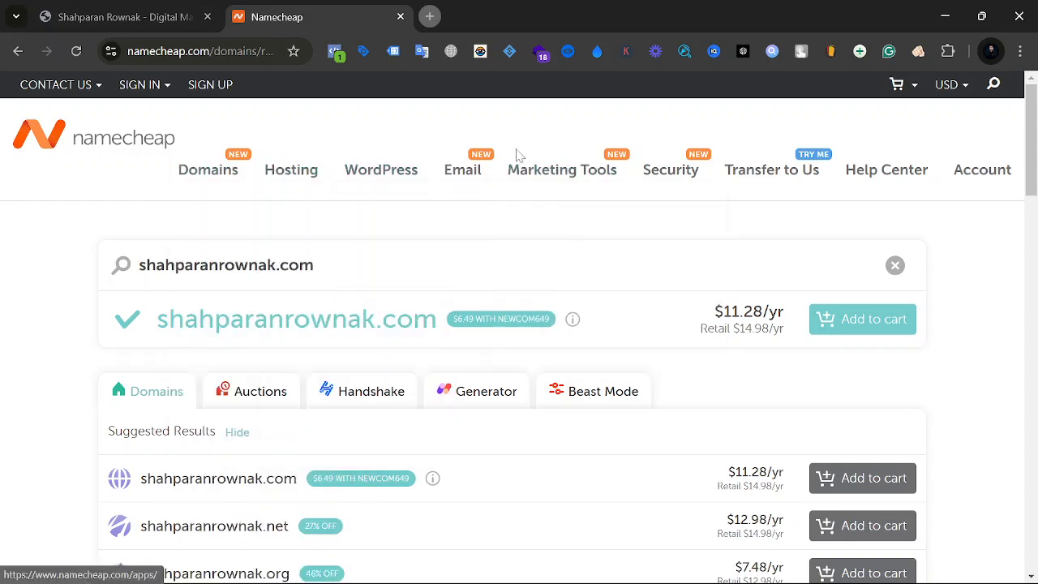
mouse_move(463, 168)
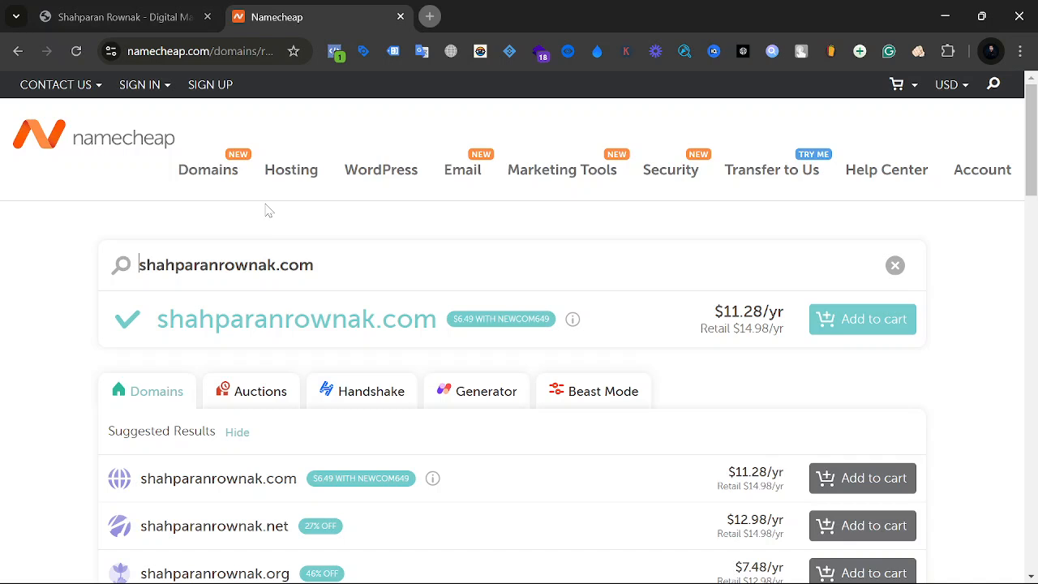
- Search Google for pantheon.io from a new tab
left_click(429, 17)
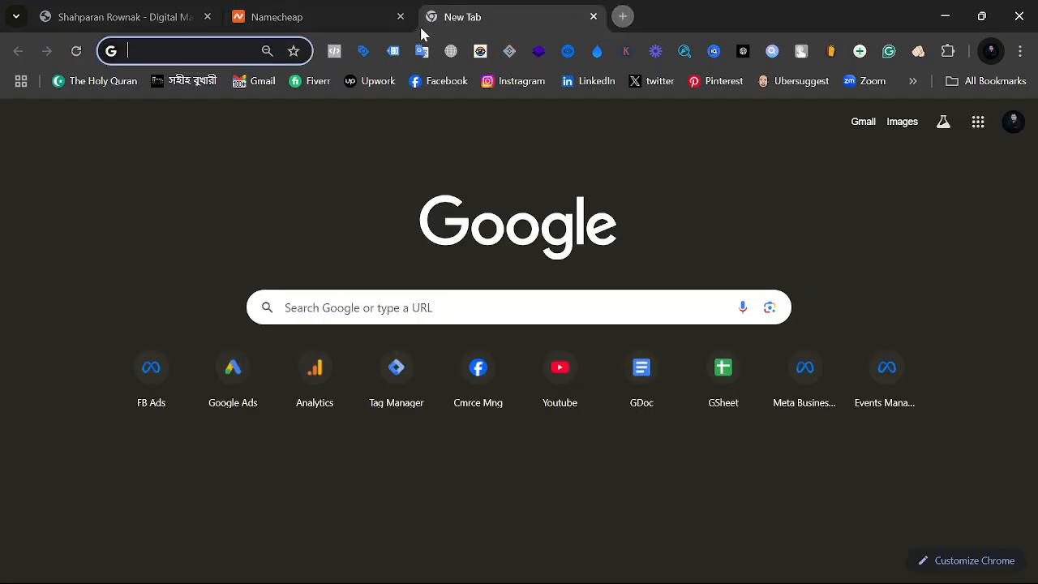
type("pen")
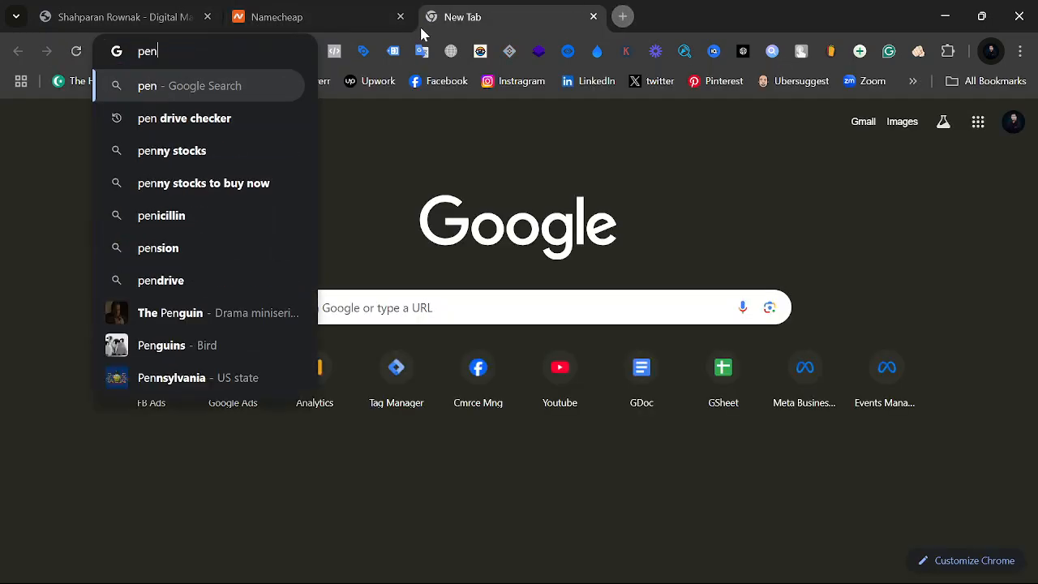
type("thi")
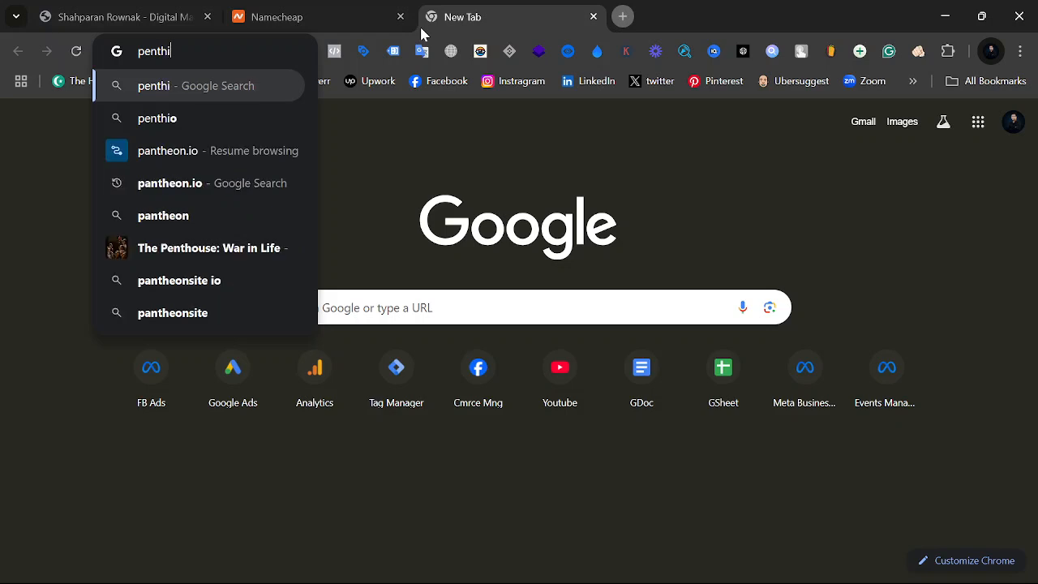
type("o")
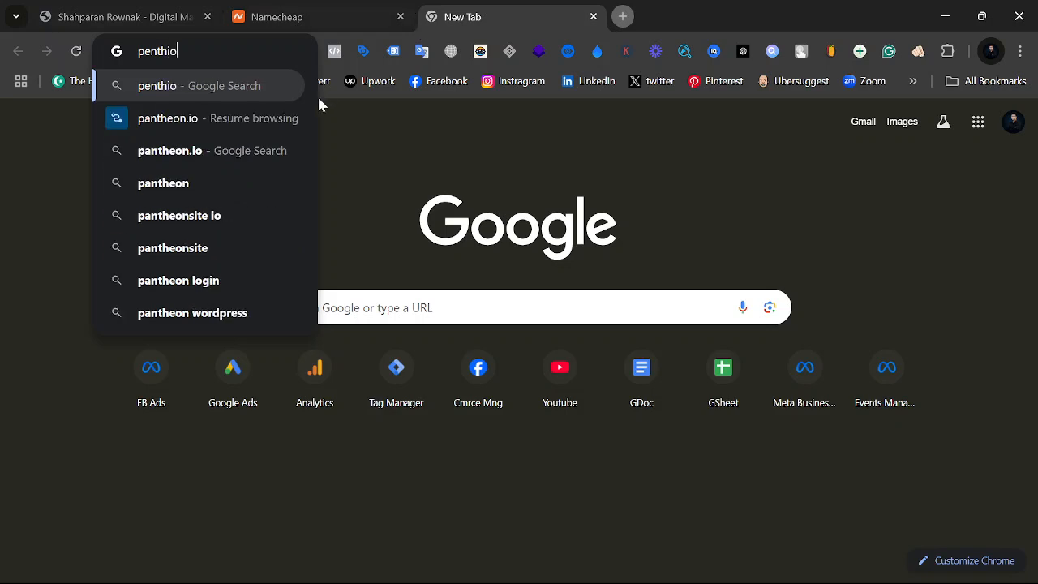
left_click(240, 150)
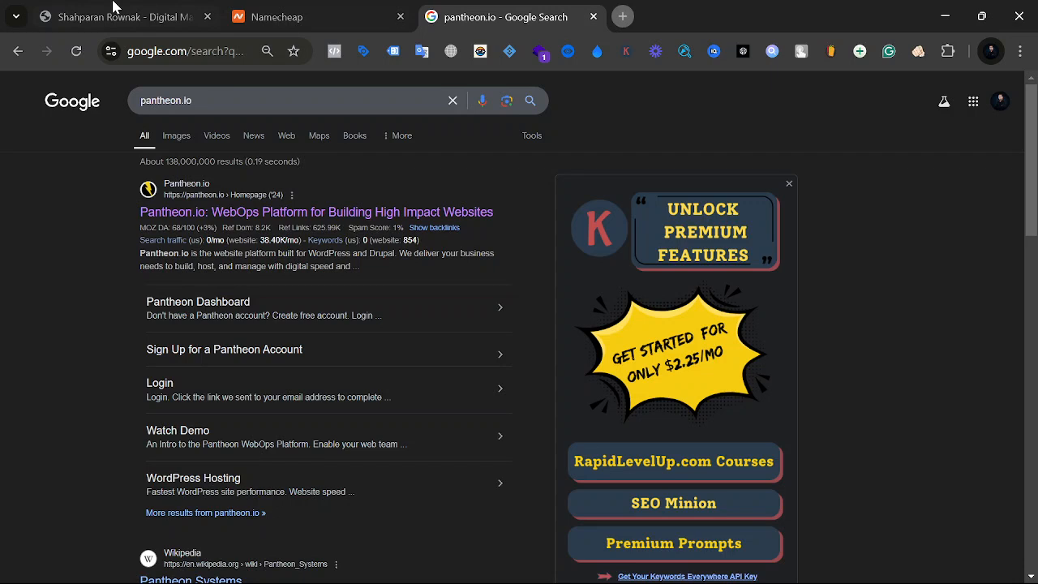
- Look over the pantheon.io results showing Pantheon's Sign Up link
mouse_move(113, 6)
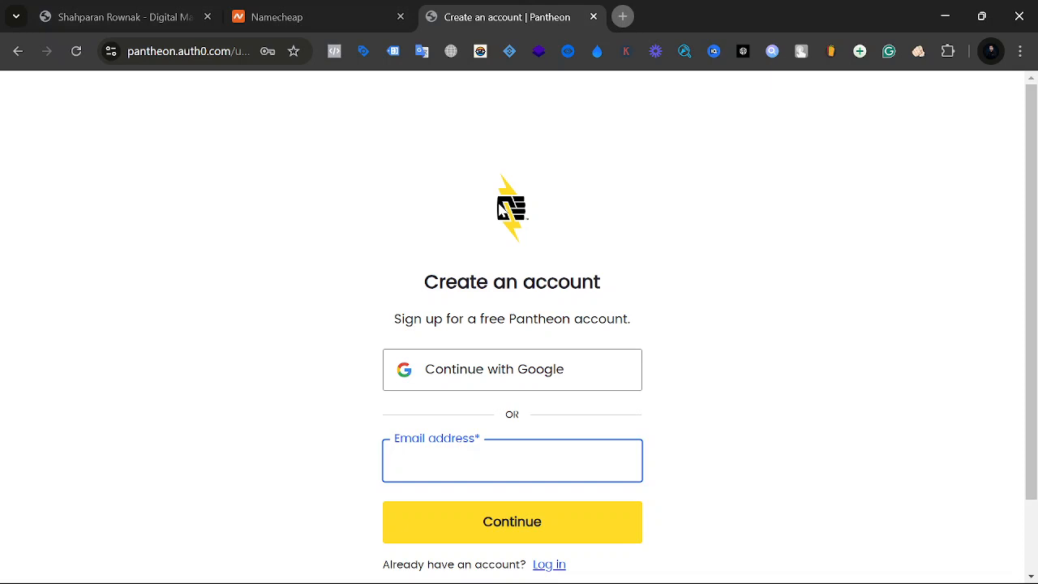
- Switch to a window for another Chrome profile from the profile menu
left_click(781, 230)
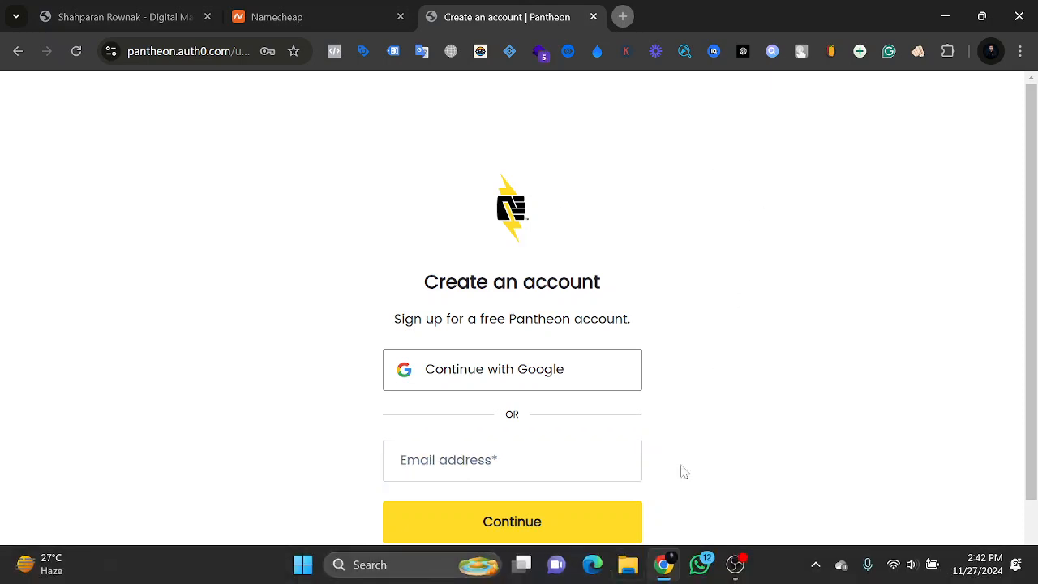
left_click(990, 52)
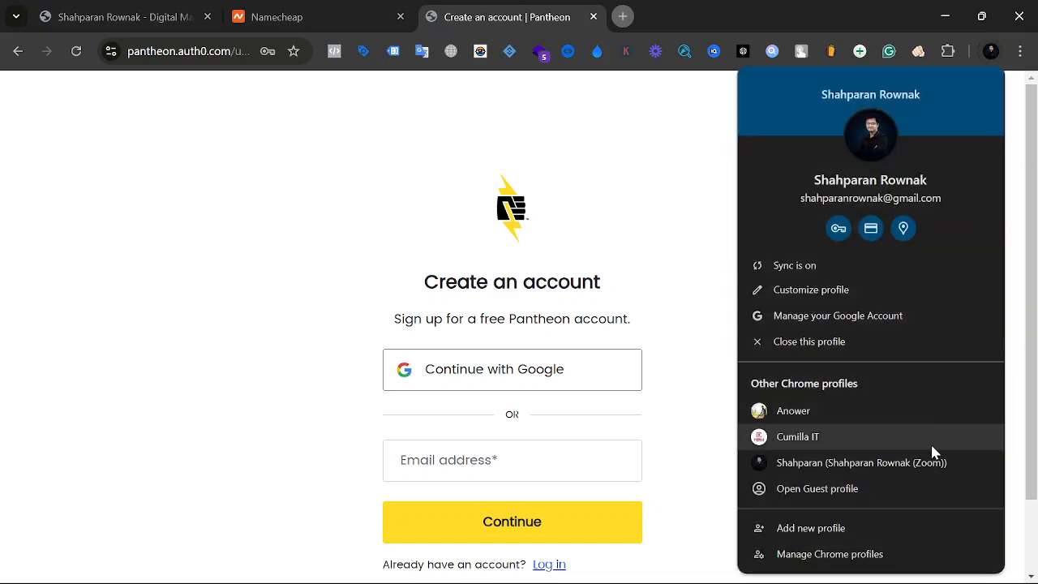
left_click(929, 460)
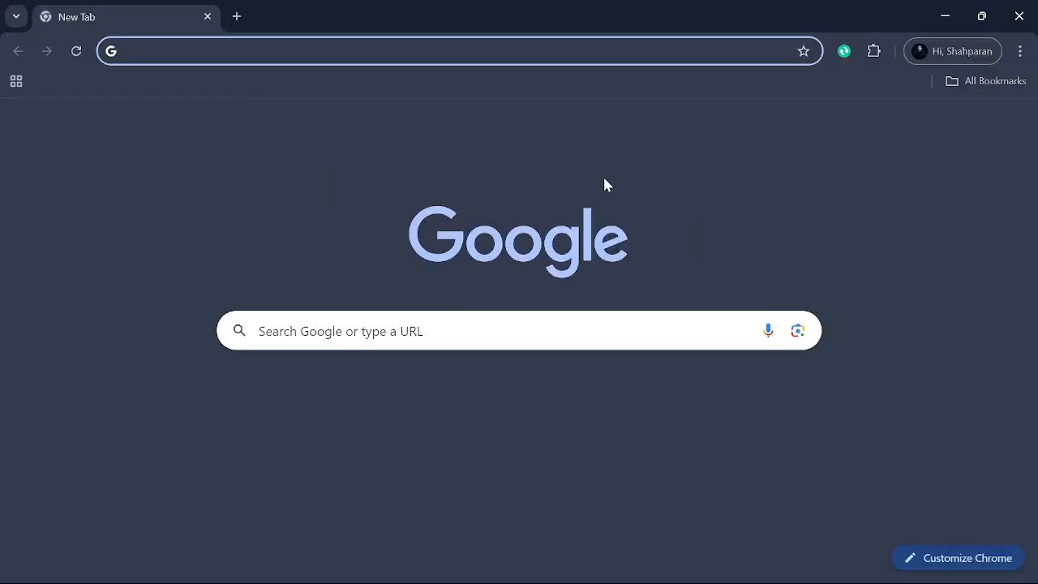
left_click(244, 51)
mouse_move(576, 580)
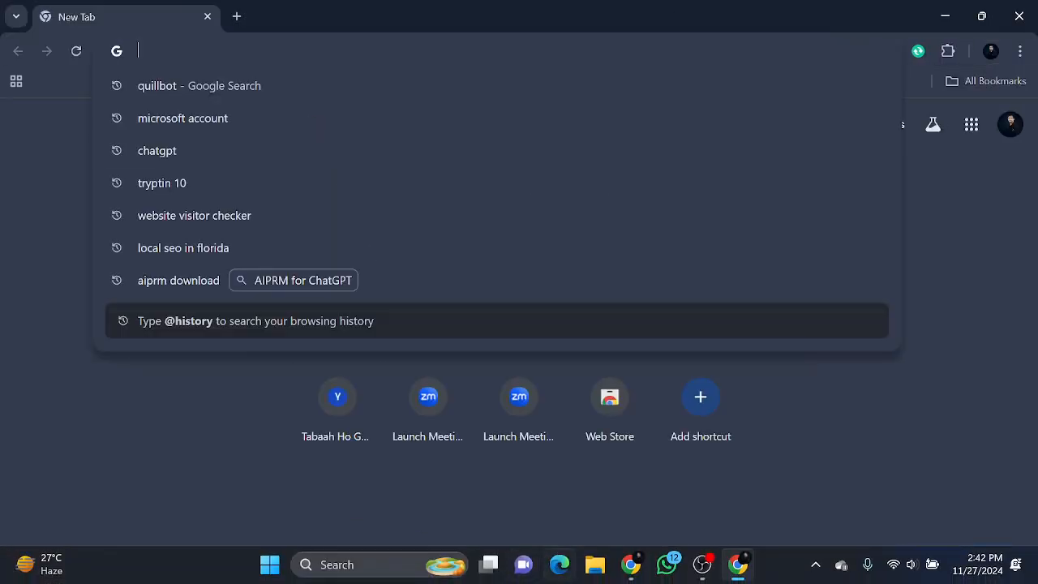
left_click(614, 563)
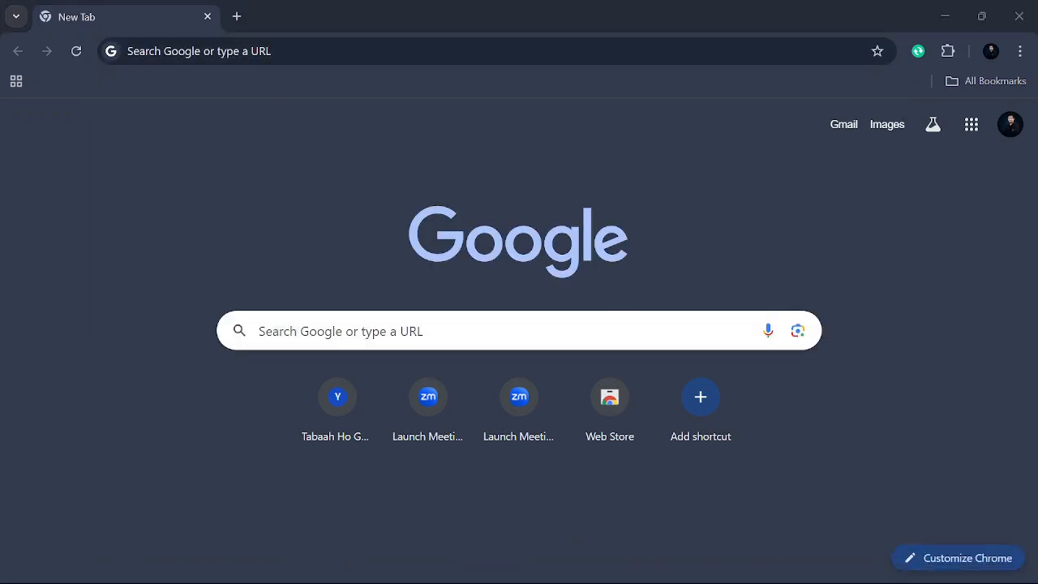
- Close the stray File Explorer window, go back to the Pantheon homepage, and open a fresh Chrome window
key("super+e")
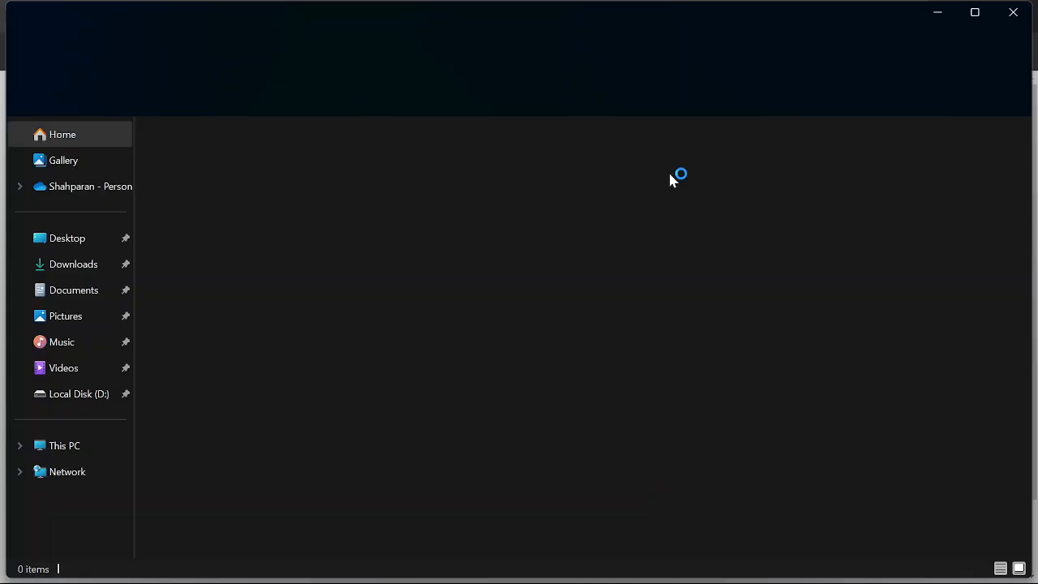
left_click(1024, 9)
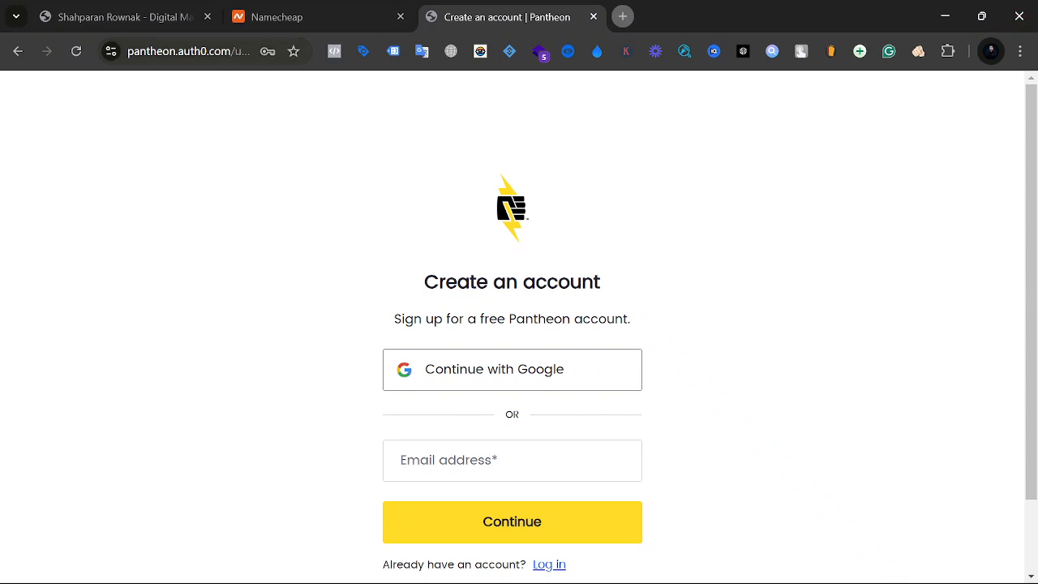
left_click(202, 54)
left_click(191, 53)
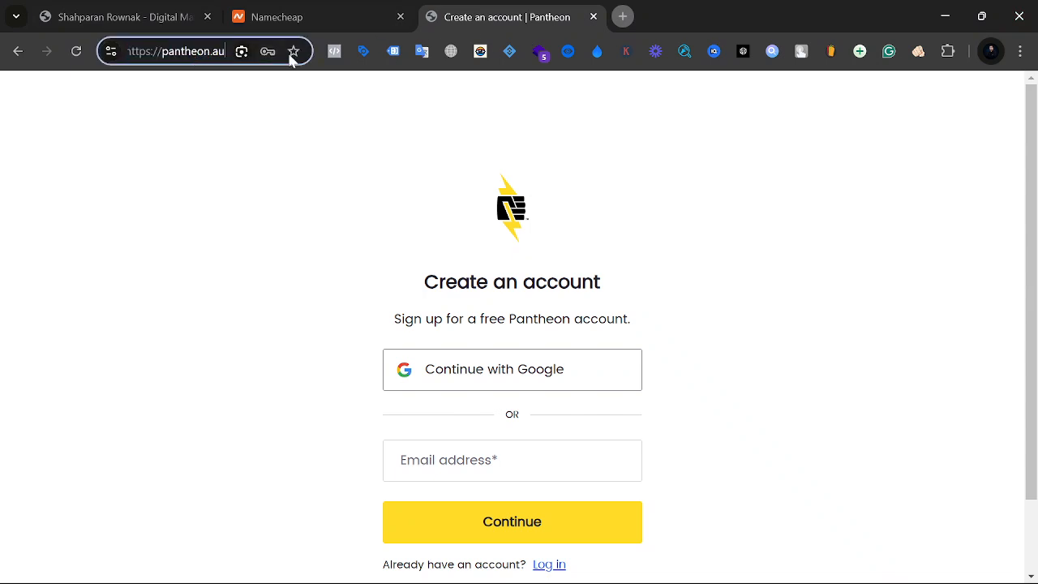
left_click(18, 51)
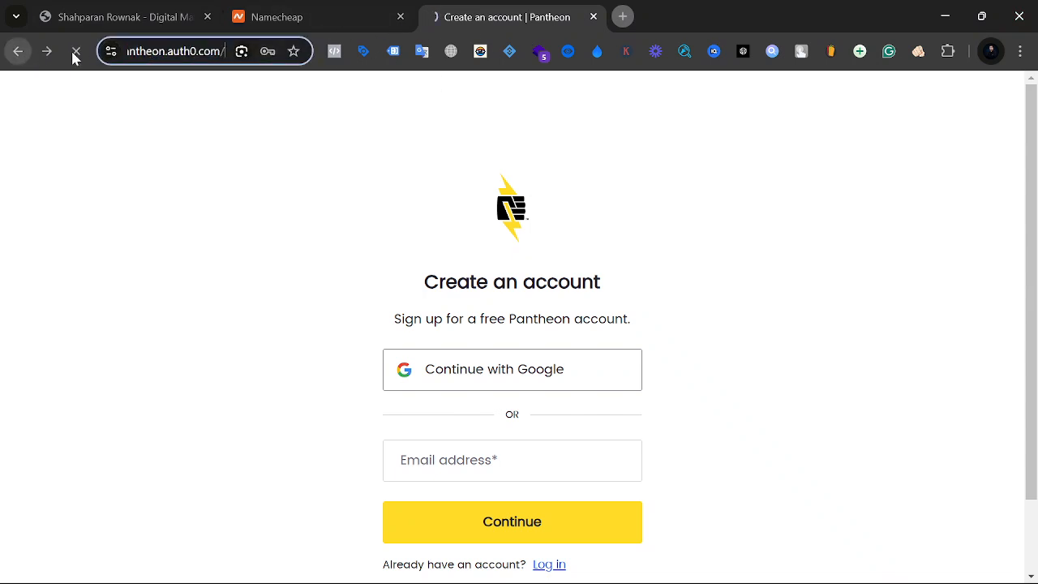
left_click(185, 53)
key("ctrl+c")
mouse_move(640, 582)
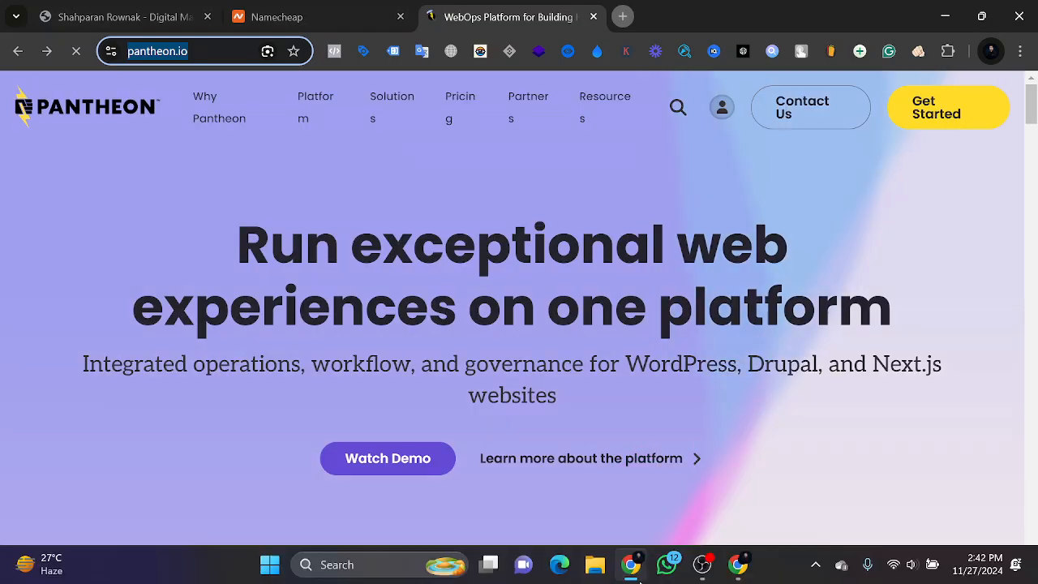
left_click(737, 568)
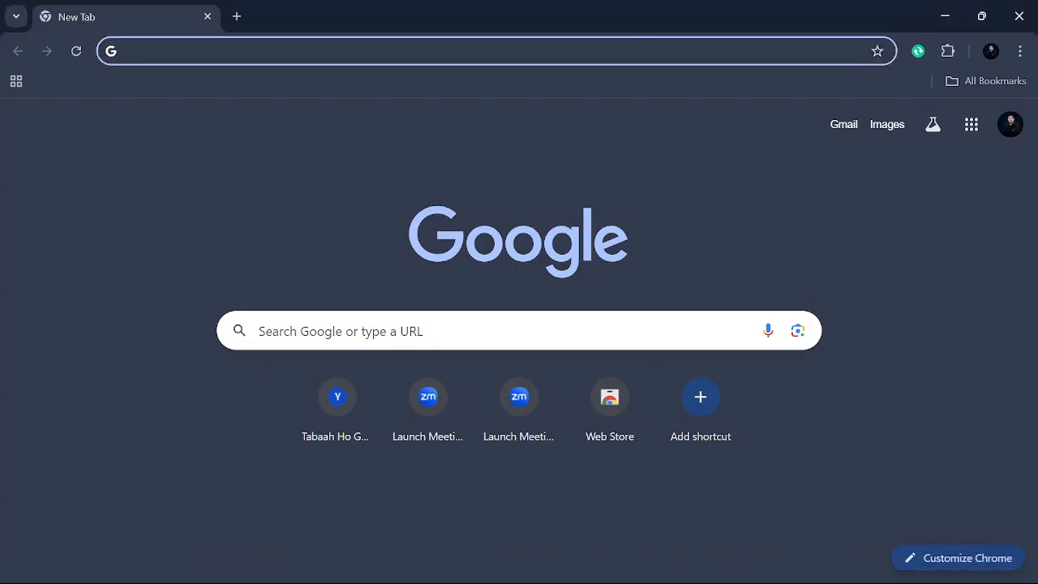
- Load pantheon.io in the new window and sign up with Google, approving auth0.com access
key("ctrl+v")
key("Return")
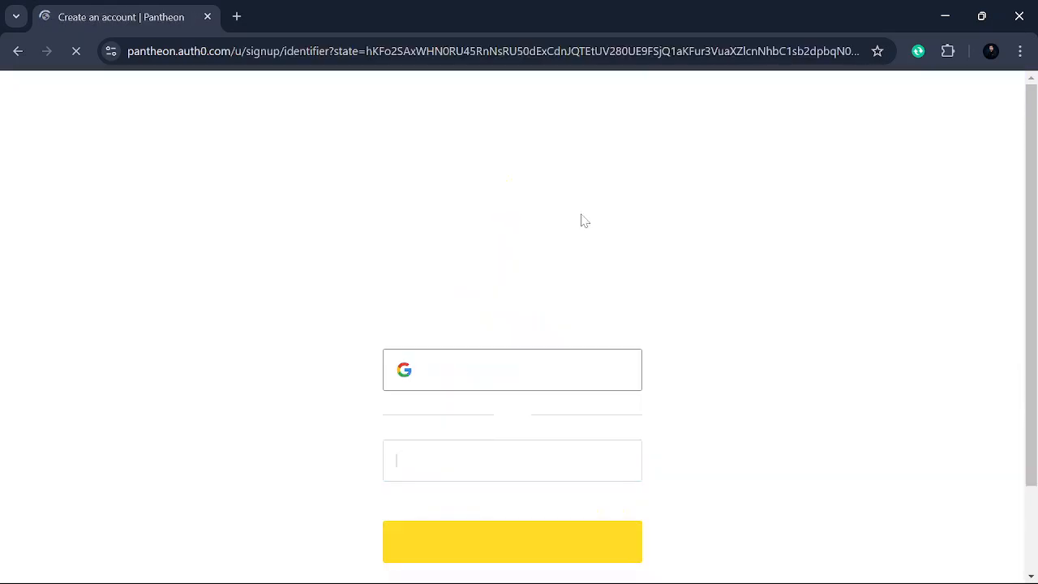
left_click(581, 375)
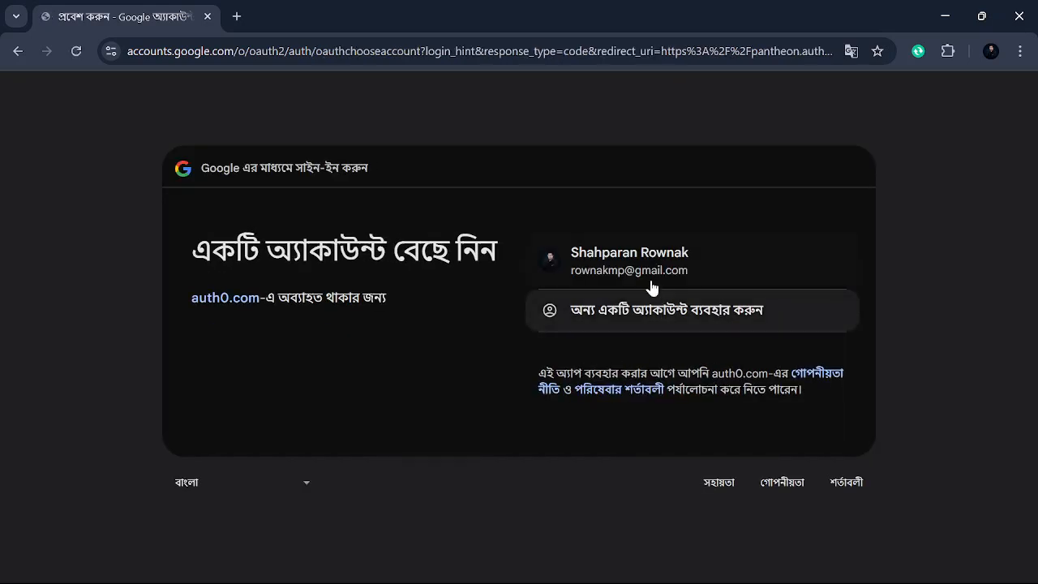
left_click(642, 258)
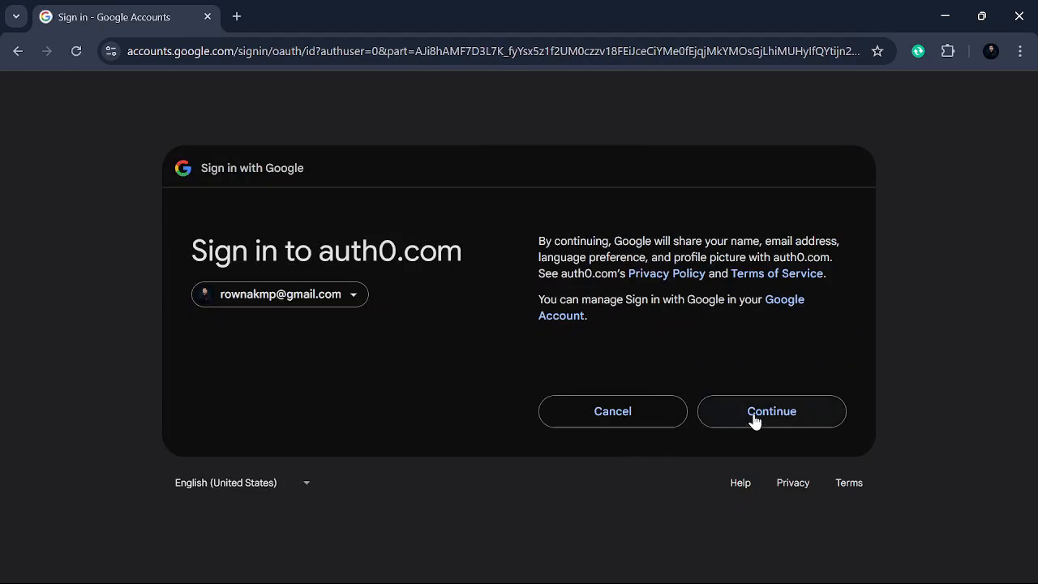
left_click(749, 415)
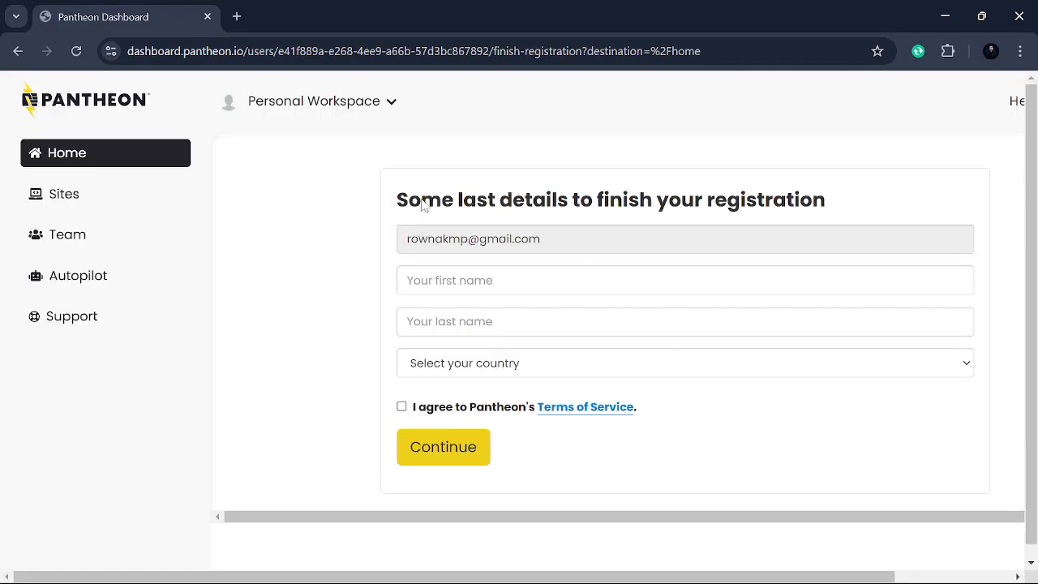
- Enter the user's first name and surname into the first and last name fields
left_click_drag(416, 216, 860, 237)
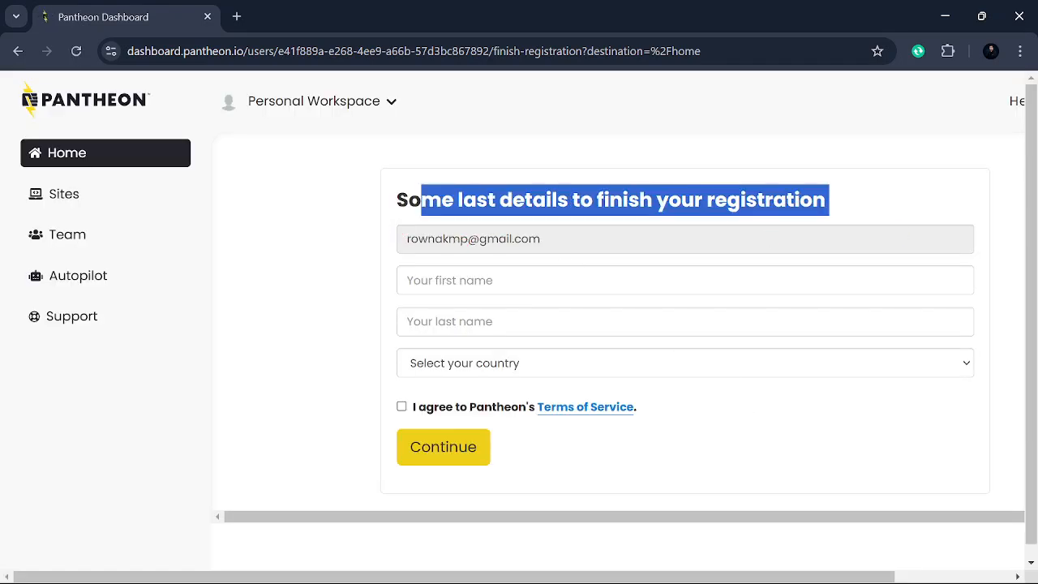
left_click(480, 280)
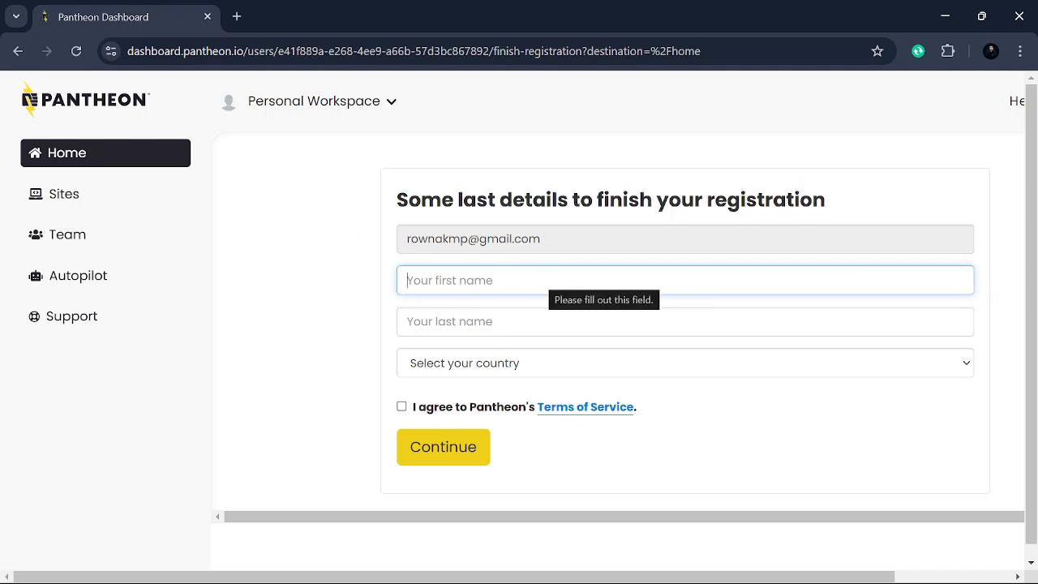
type("s")
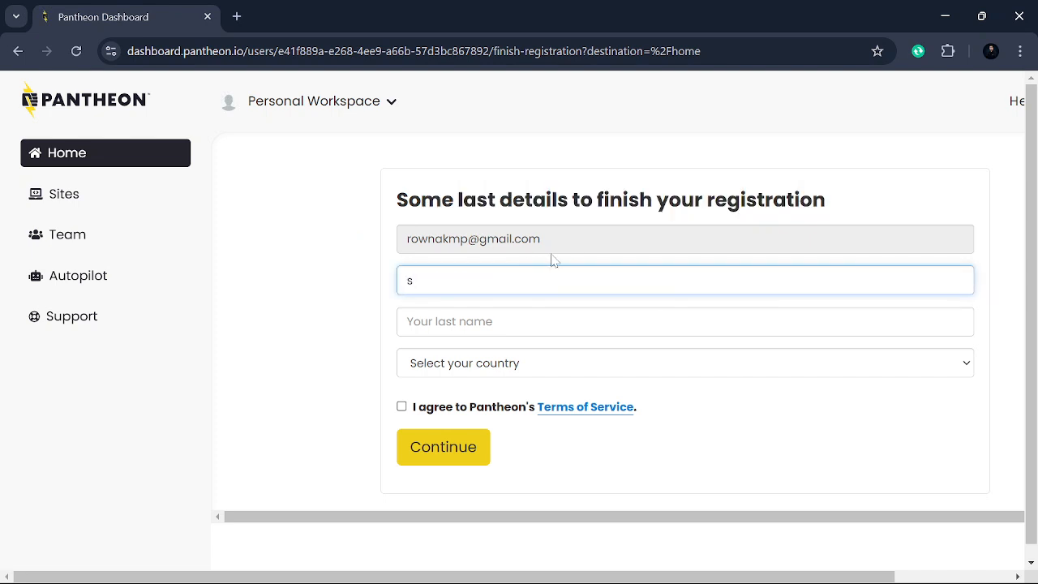
key("BackSpace")
type("Shahparan Rownaak")
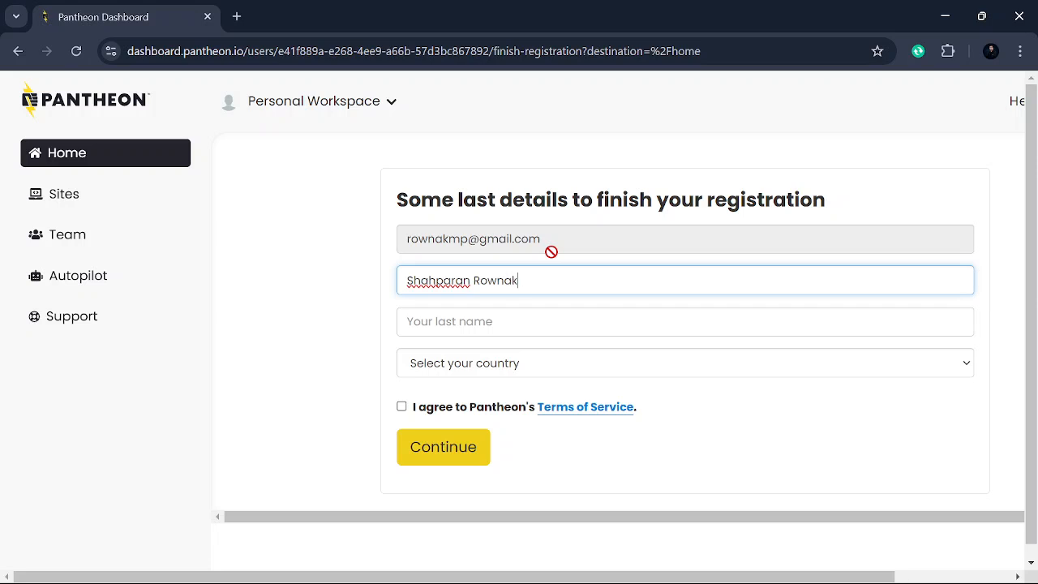
key("ctrl+shift+Left")
key("ctrl+c")
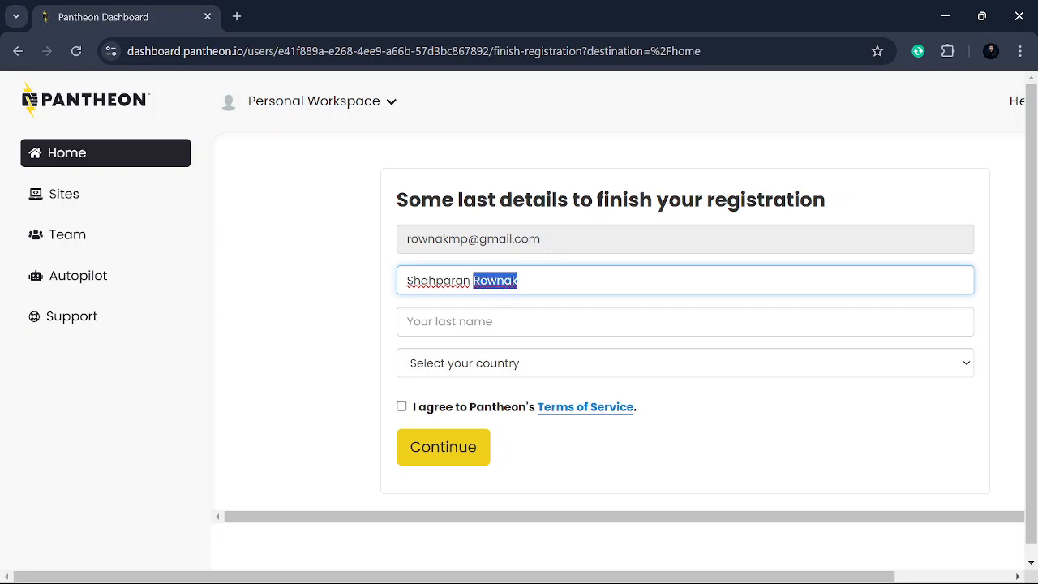
key("BackSpace")
key("Tab")
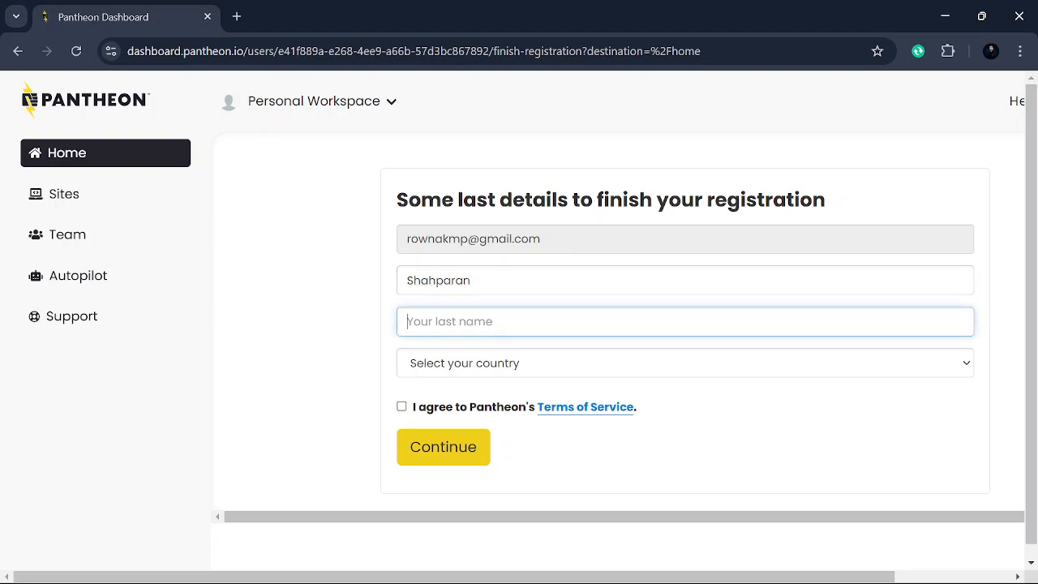
key("ctrl+v")
- Choose Bangladesh as country, opt in to marketing, accept the Terms of Service and submit
left_click(456, 364)
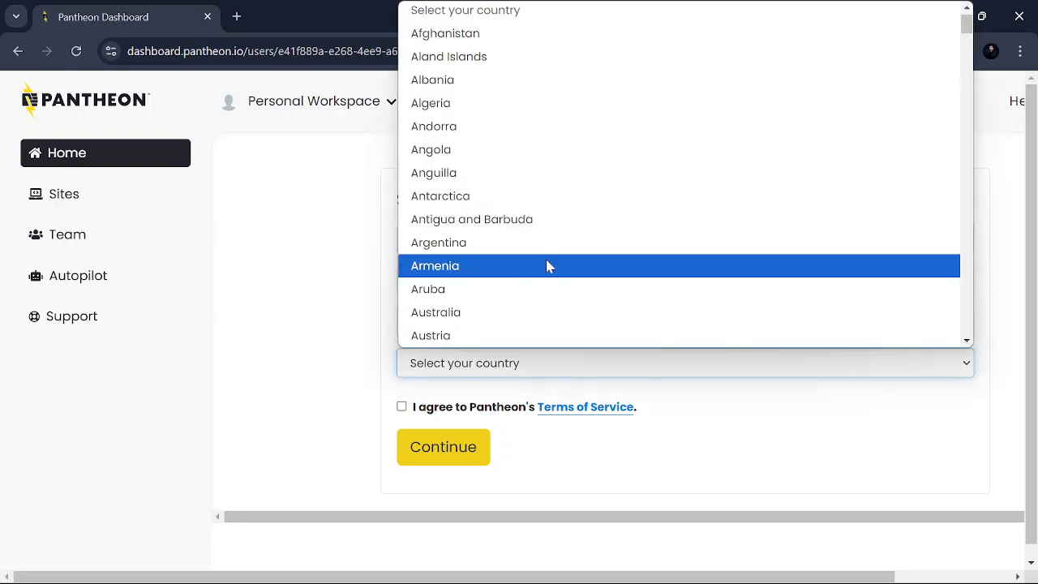
scroll(547, 265, "down", 5)
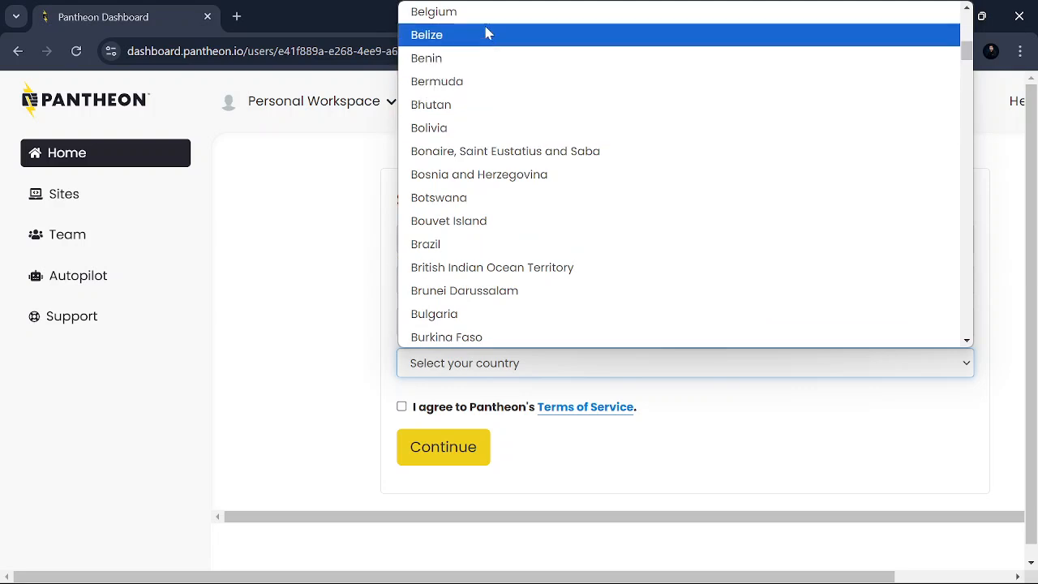
scroll(511, 311, "up", 2)
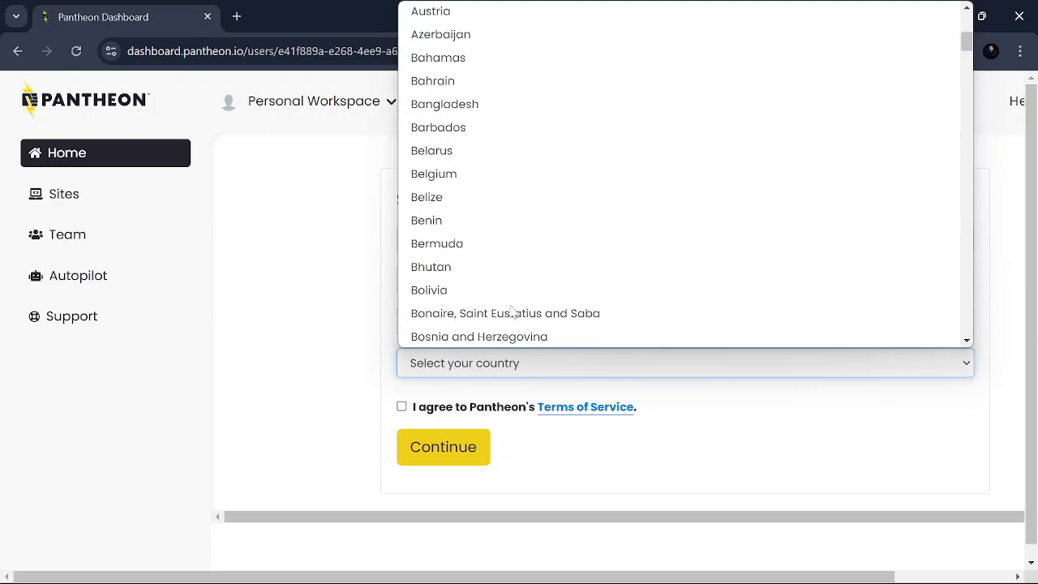
left_click(476, 104)
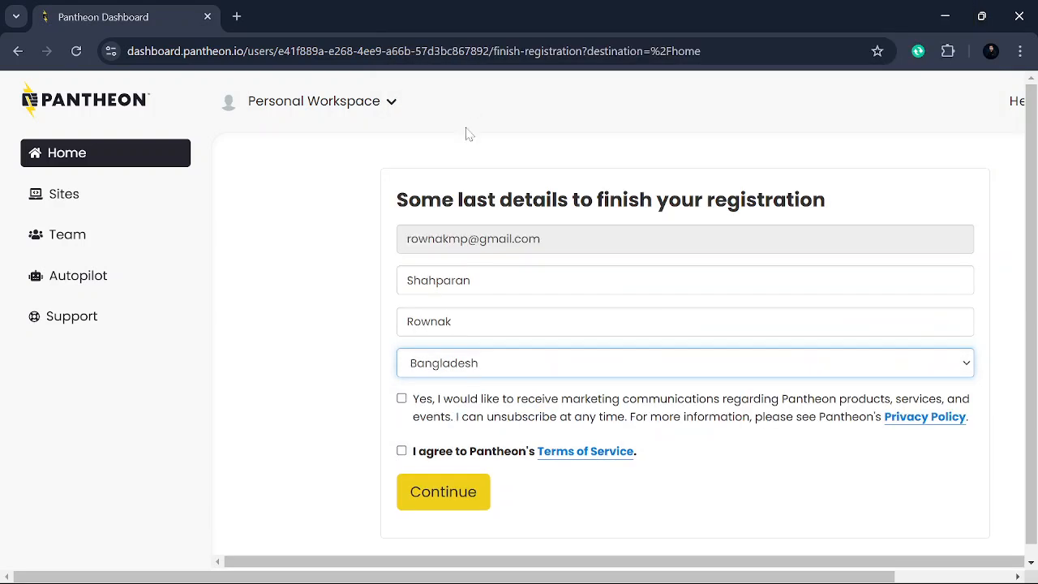
left_click(404, 413)
left_click(403, 452)
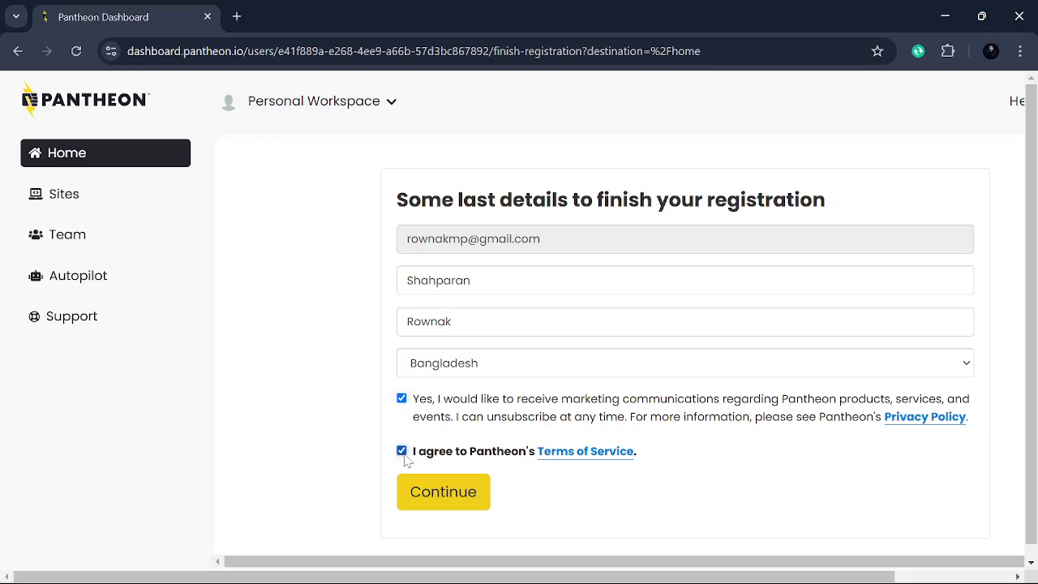
left_click(438, 504)
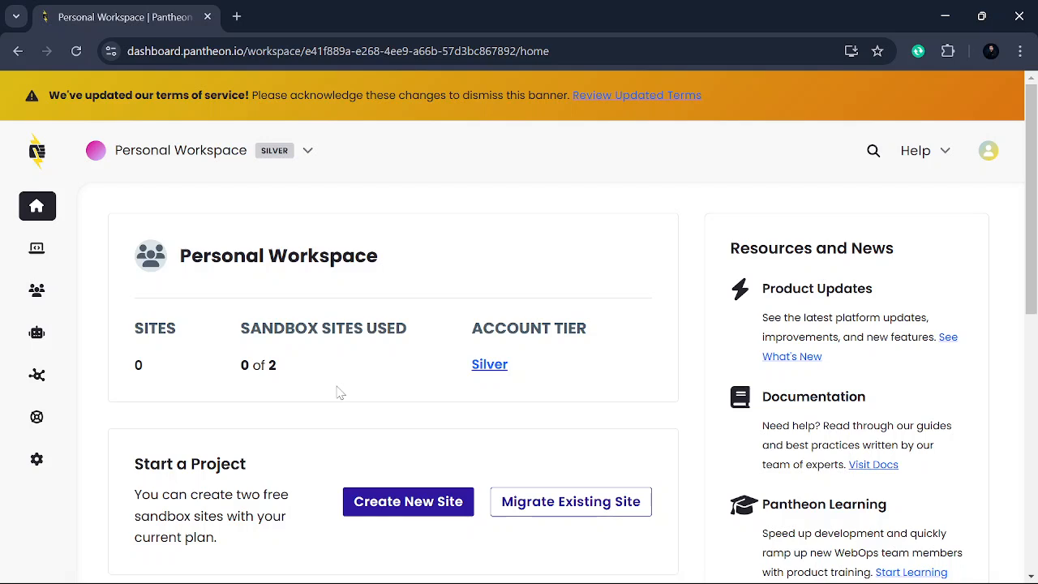
- Start creating a new site from the Personal Workspace dashboard
left_click(419, 503)
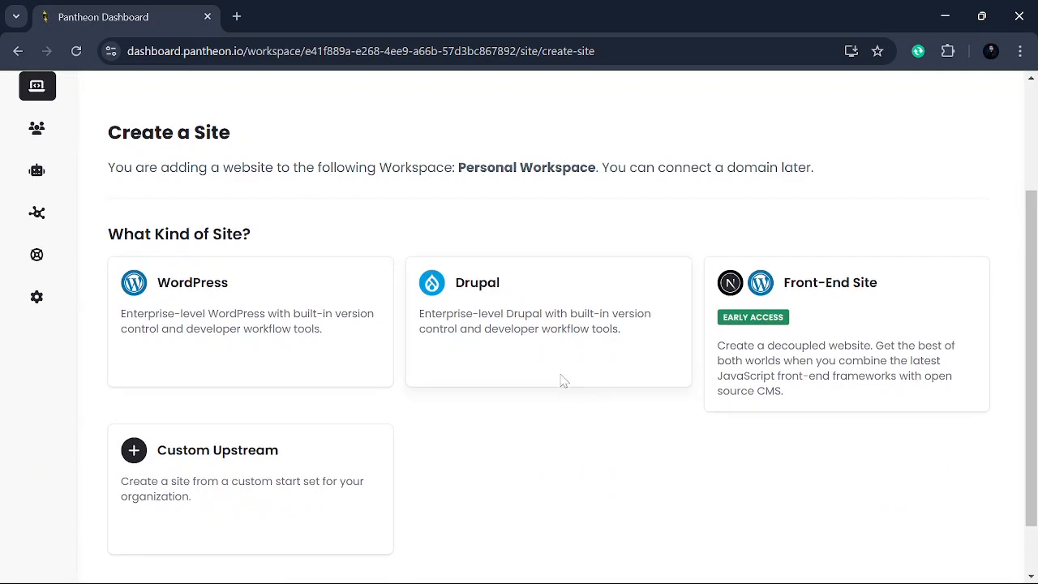
- Pick WordPress as the site type and go to the site name field
left_click_drag(145, 234, 243, 234)
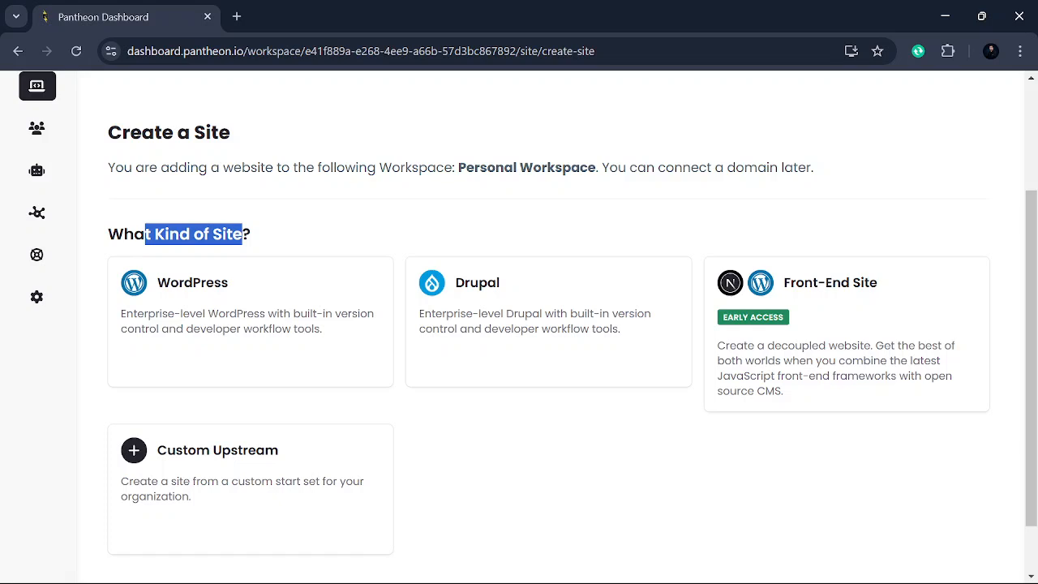
left_click(179, 331)
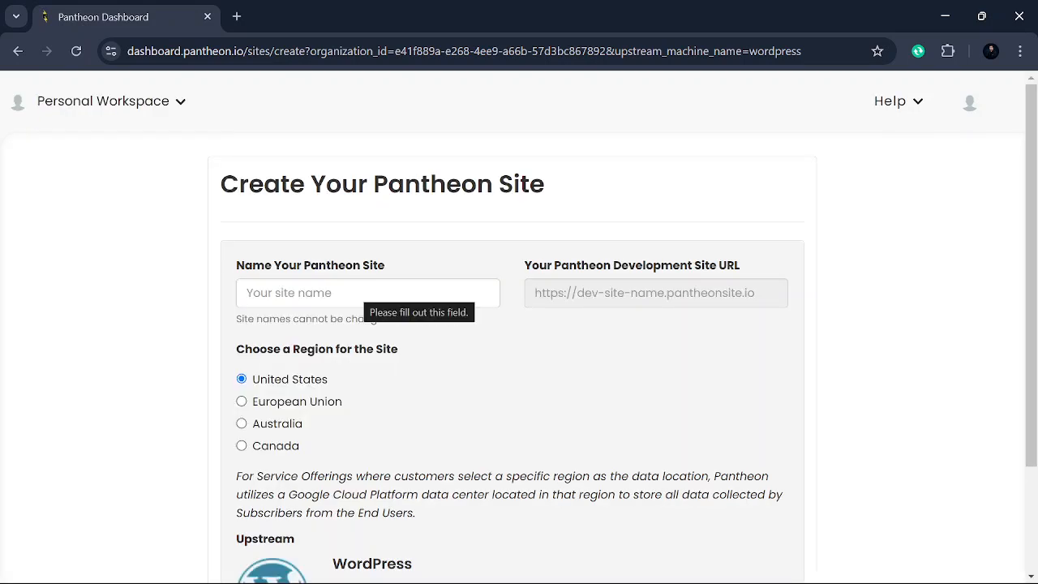
left_click(358, 293)
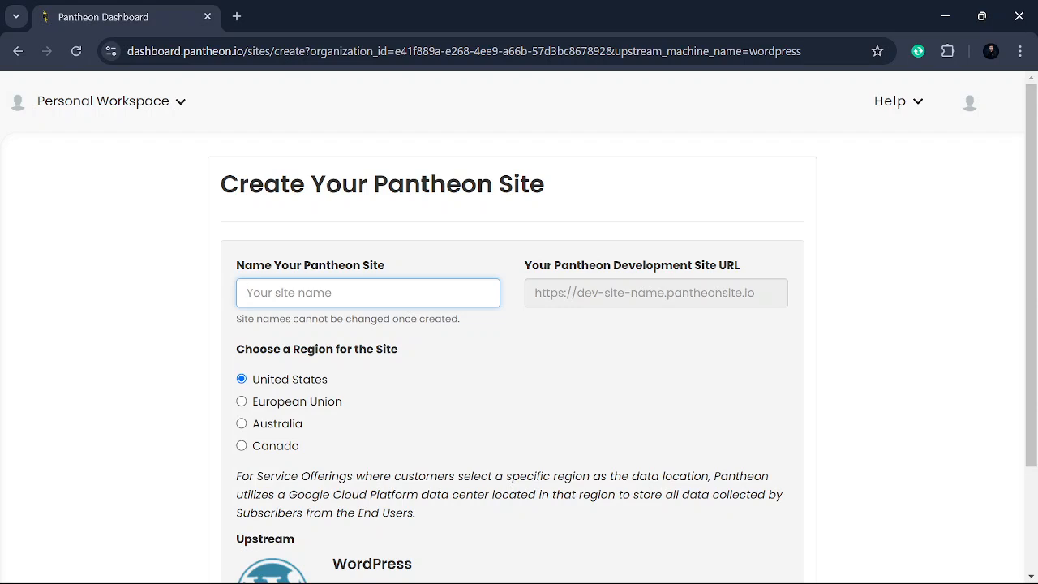
- Name the site 'citibd', replacing the first attempt 'Citi'
type("Citi")
key("BackSpace")
key("BackSpace")
key("BackSpace")
key("BackSpace")
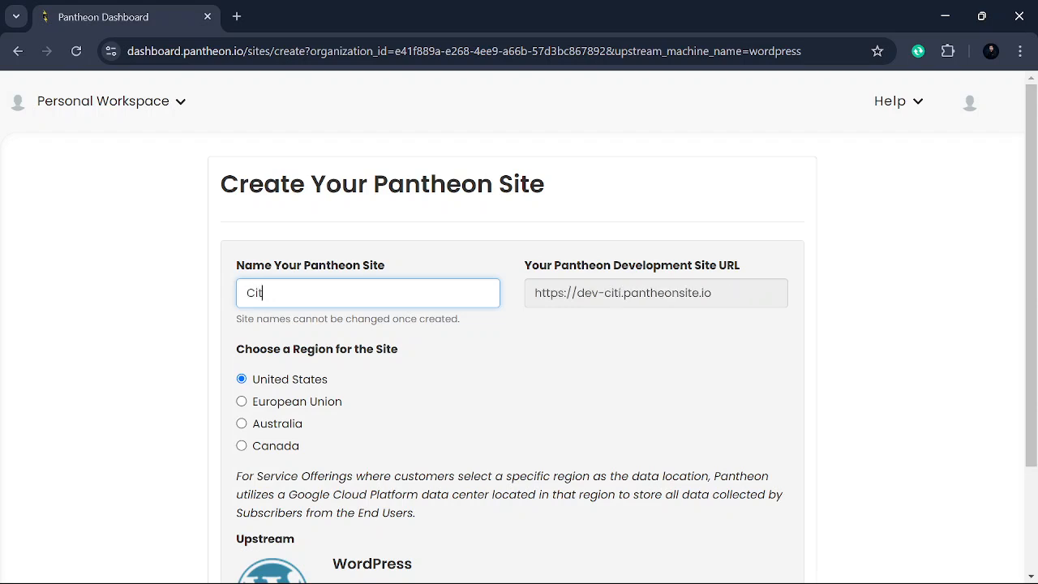
type("citibd")
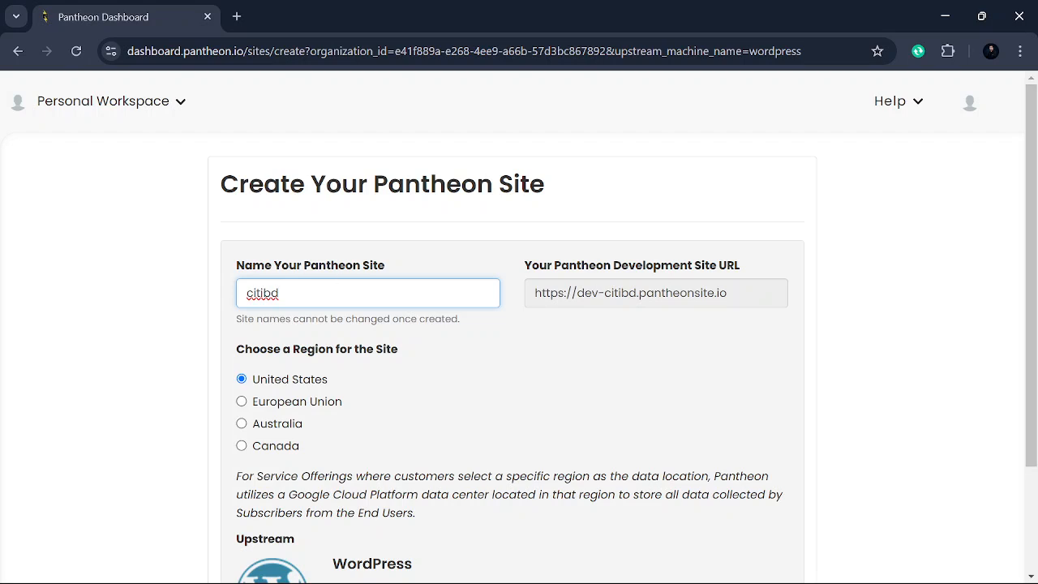
key("ctrl+a")
- Review the region options, trying Canada and then Australia
left_click(414, 394)
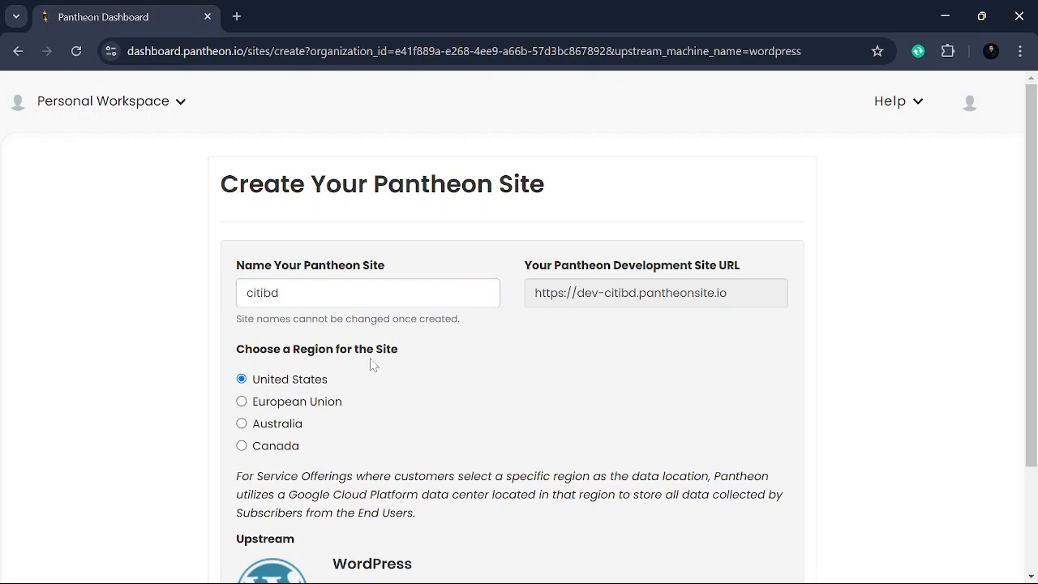
left_click_drag(244, 358, 589, 352)
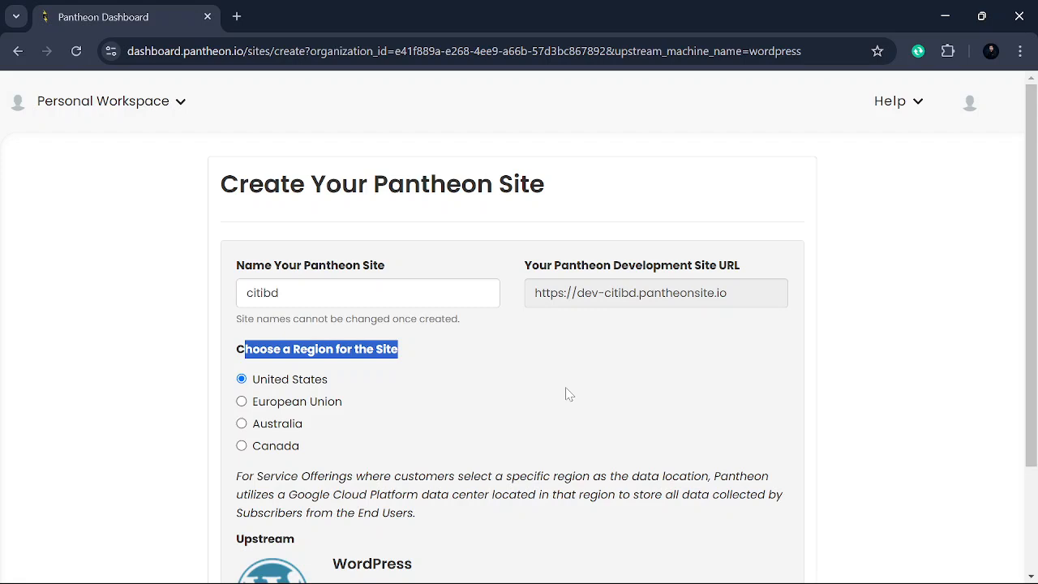
left_click(329, 345)
left_click_drag(299, 375, 311, 446)
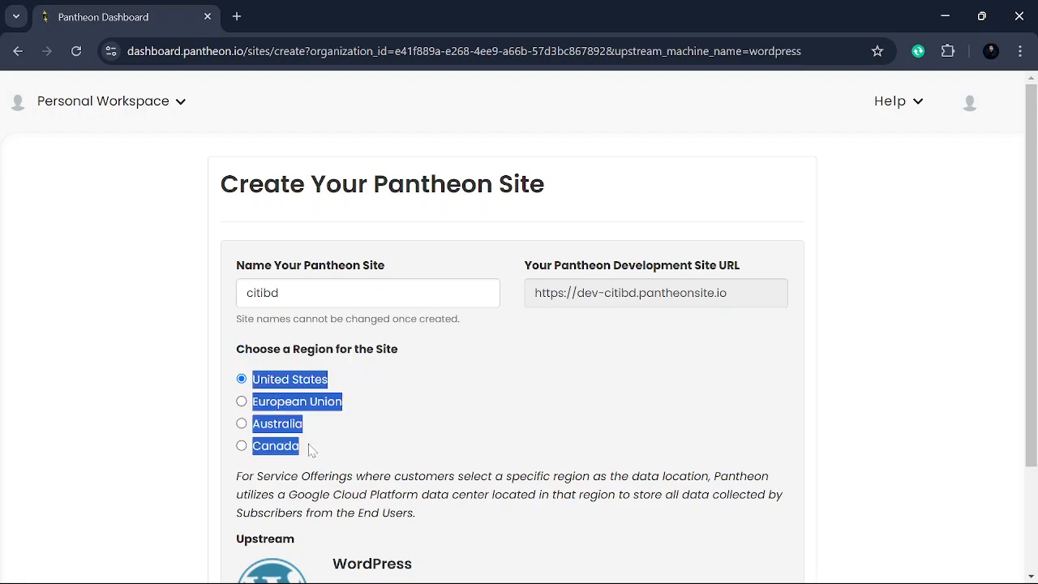
left_click(464, 439)
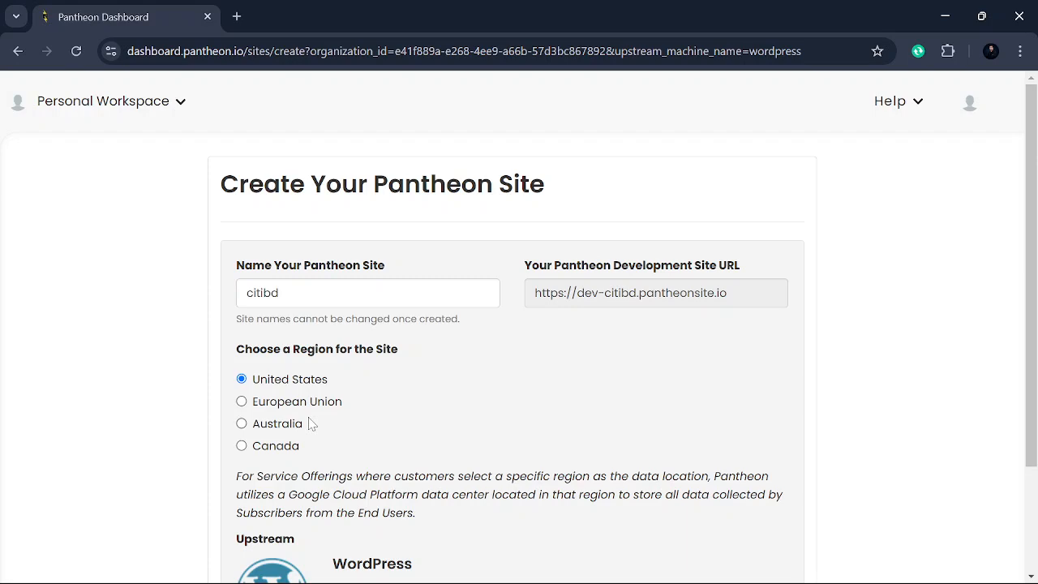
left_click(271, 447)
scroll(581, 427, "down", 2)
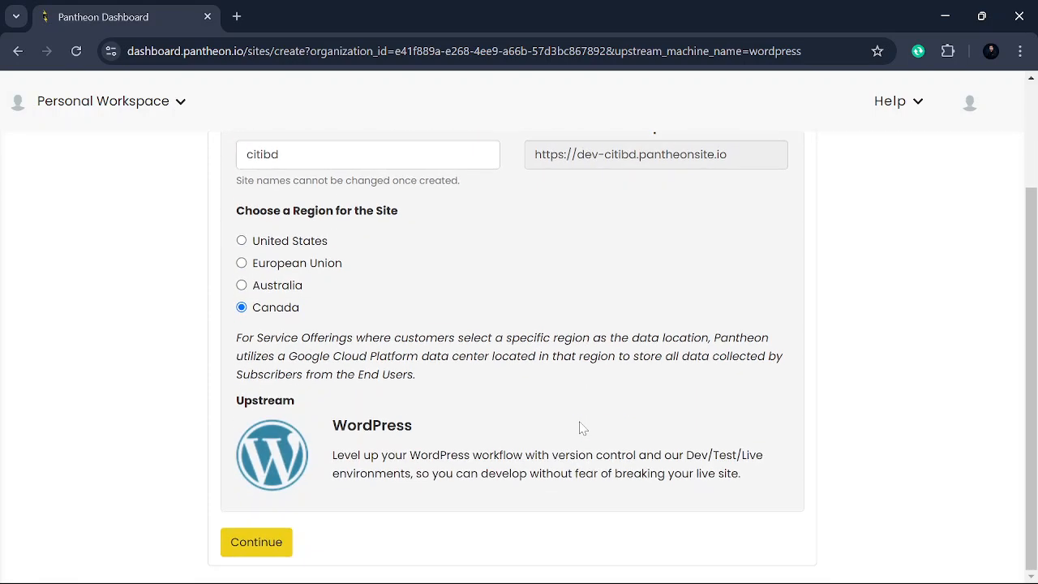
left_click(261, 287)
- Select European Union as the region and submit the citibd site
left_click_drag(274, 267, 476, 272)
left_click(474, 373)
left_click(248, 268)
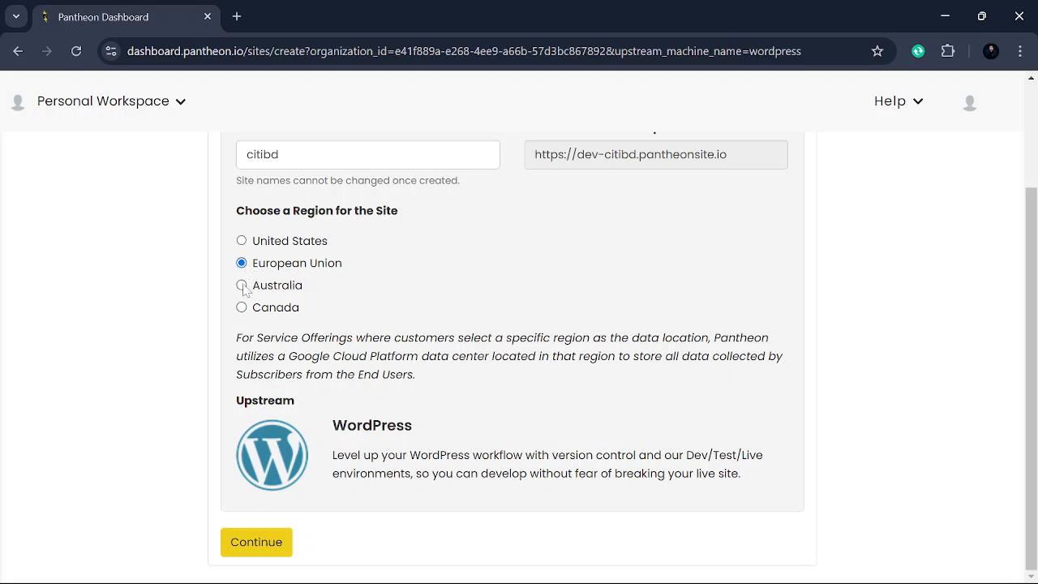
left_click(261, 541)
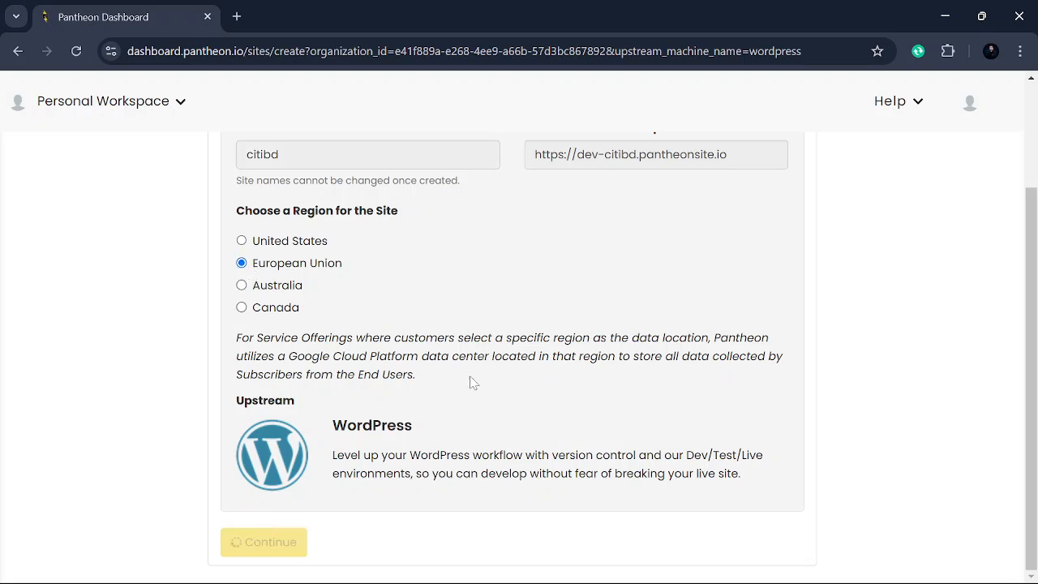
left_click_drag(334, 156, 247, 154)
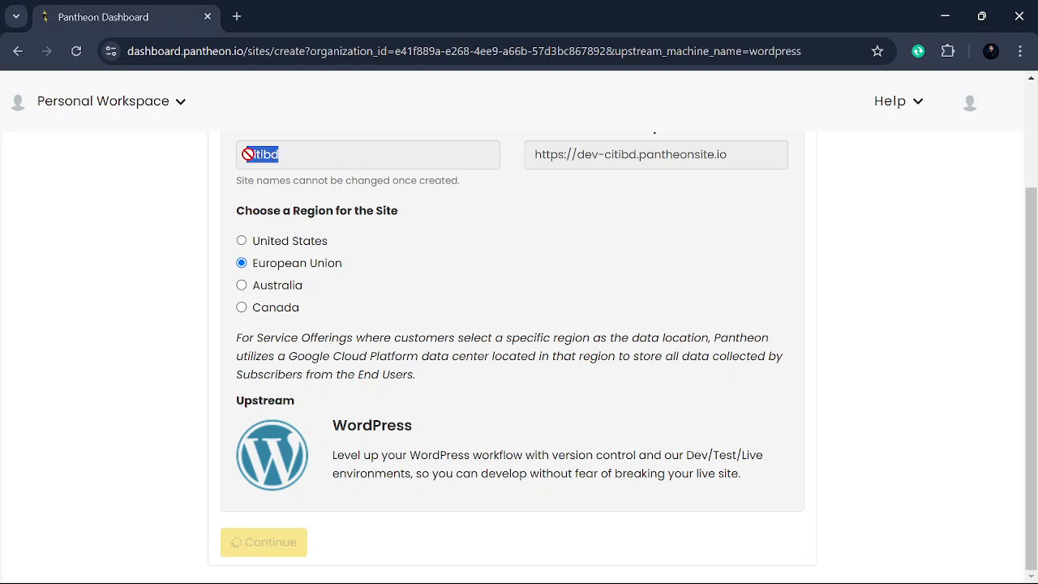
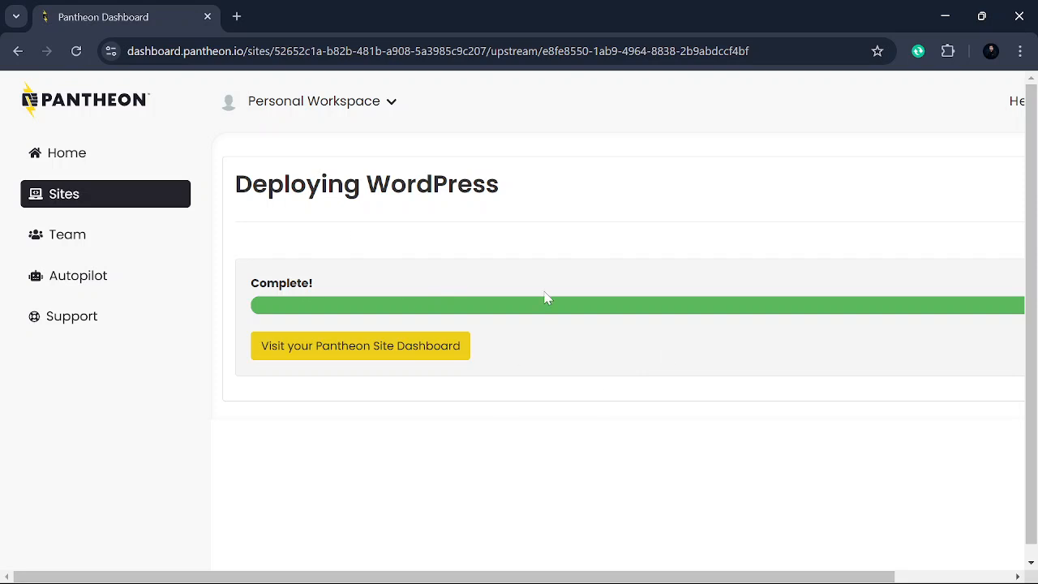
- Open the citibd site's Pantheon dashboard and launch its development site in a new tab
left_click(313, 366)
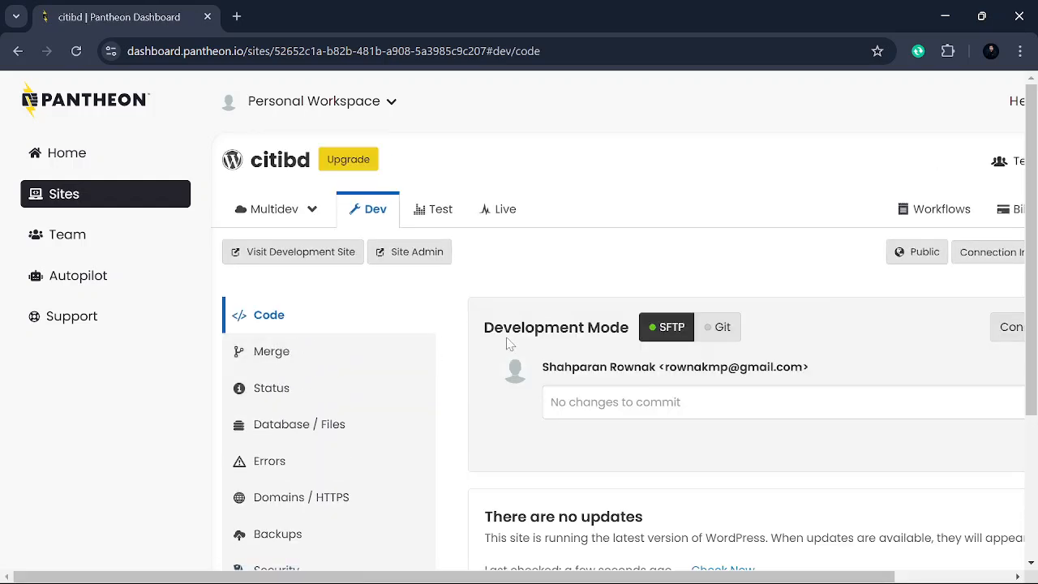
left_click_drag(485, 328, 625, 345)
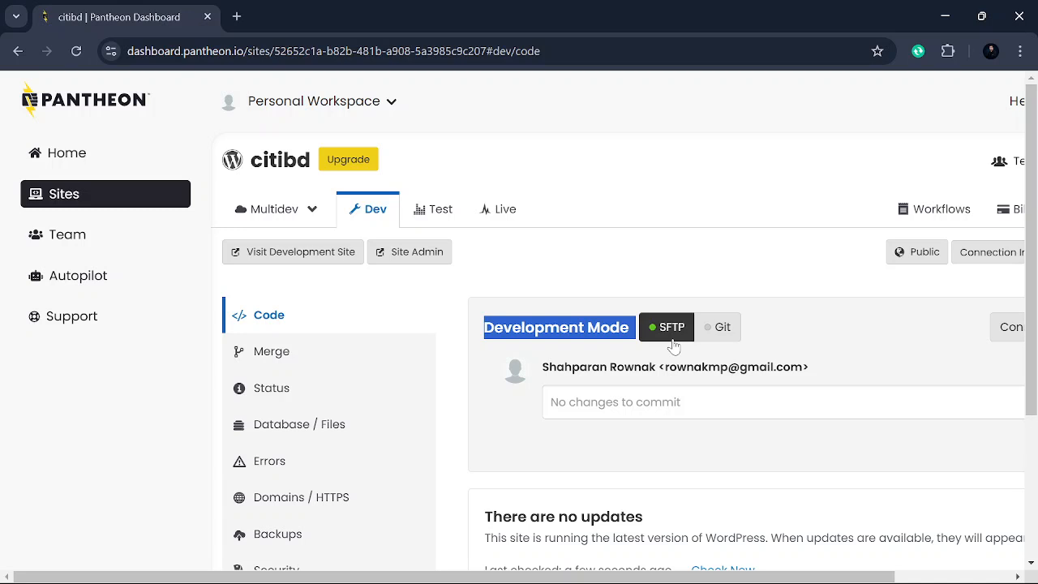
left_click(677, 290)
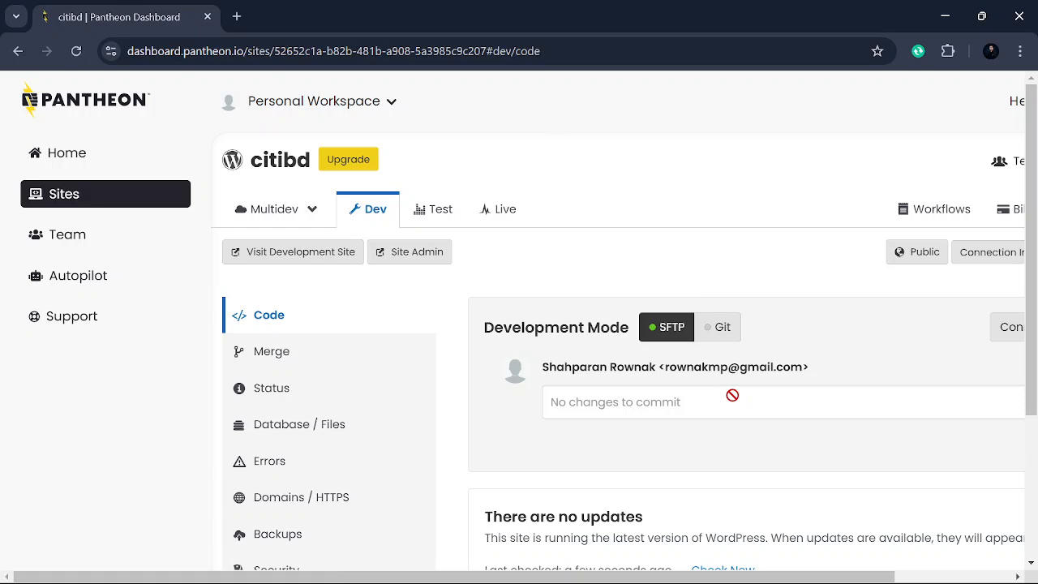
left_click(297, 258)
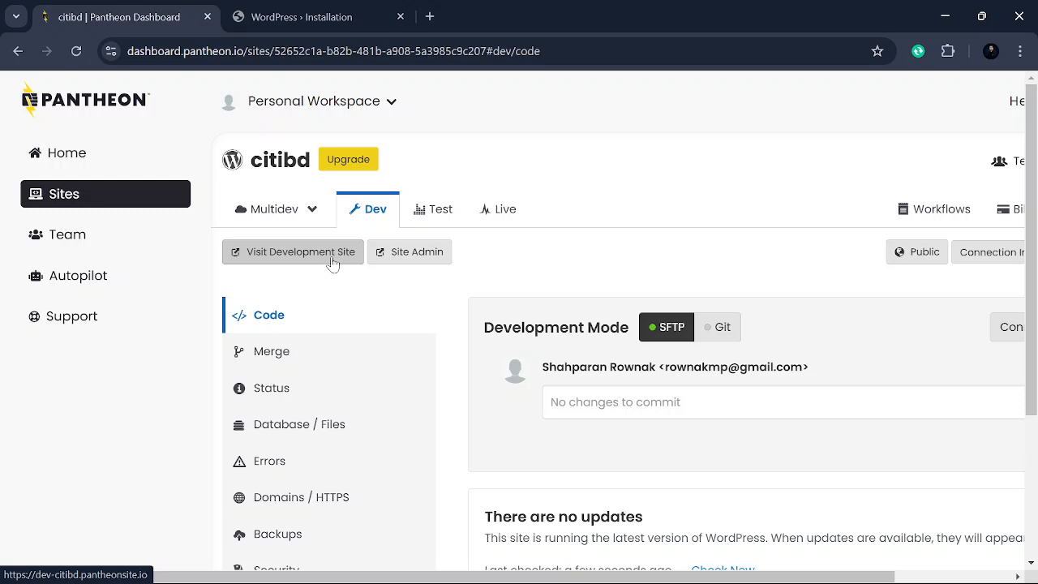
- Keep English (United States) as the WordPress installation language and continue
left_click(302, 9)
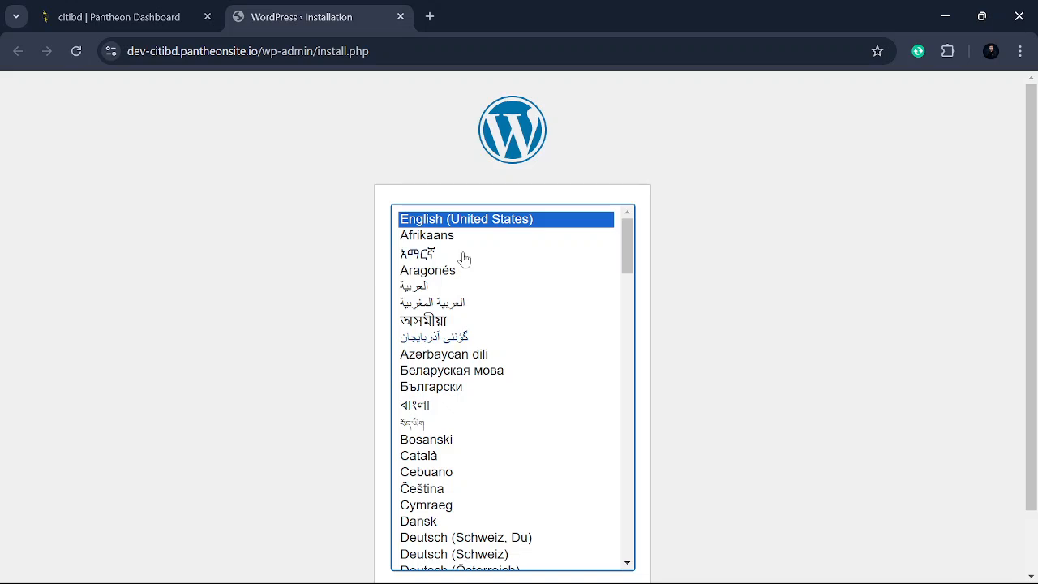
scroll(709, 349, "down", 1)
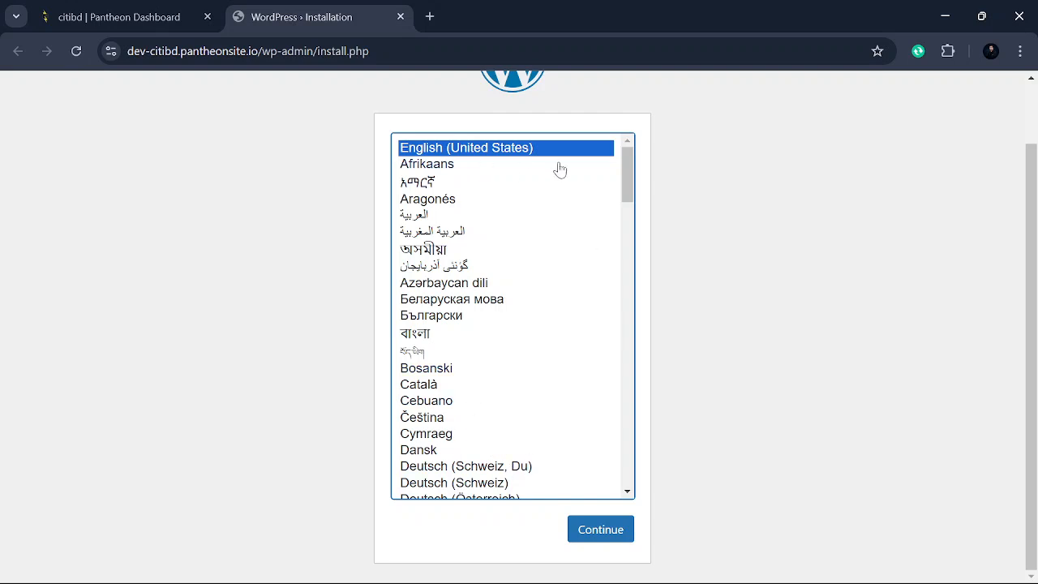
left_click(613, 537)
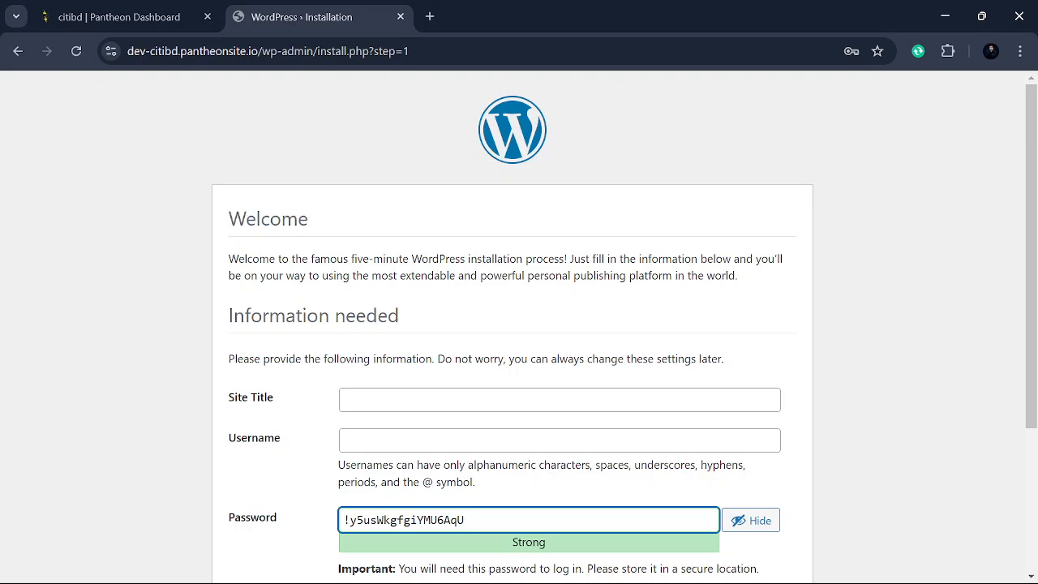
- Enter 'Best Clothing Shop' as the site title, fixing the typos along the way
left_click(559, 400)
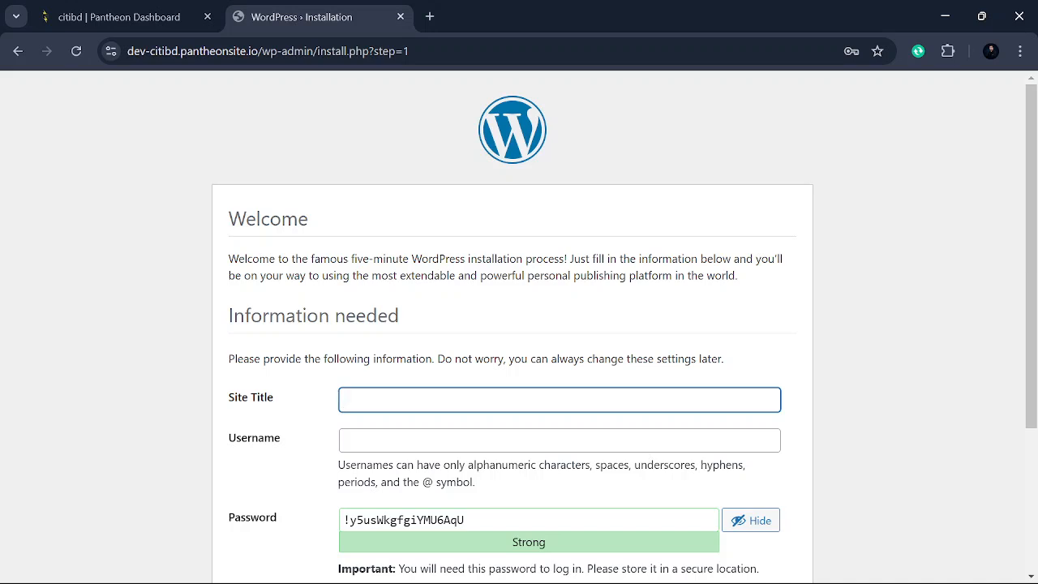
type("Best Cothing")
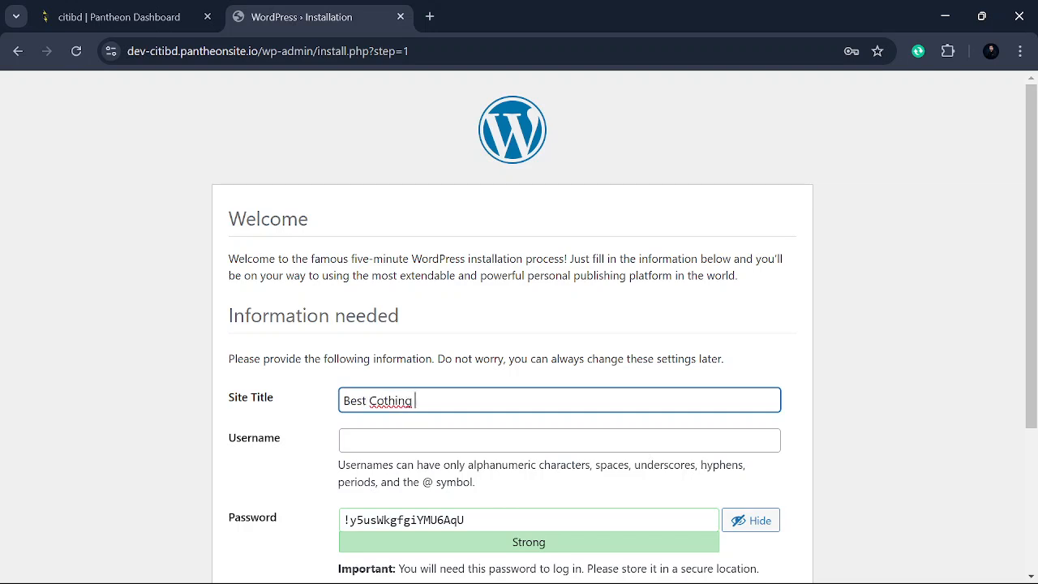
key("BackSpace")
key("BackSpace")
key("BackSpace")
key("BackSpace")
key("BackSpace")
key("BackSpace")
type("lothinf")
key("BackSpace")
key("BackSpace")
type("g Shop")
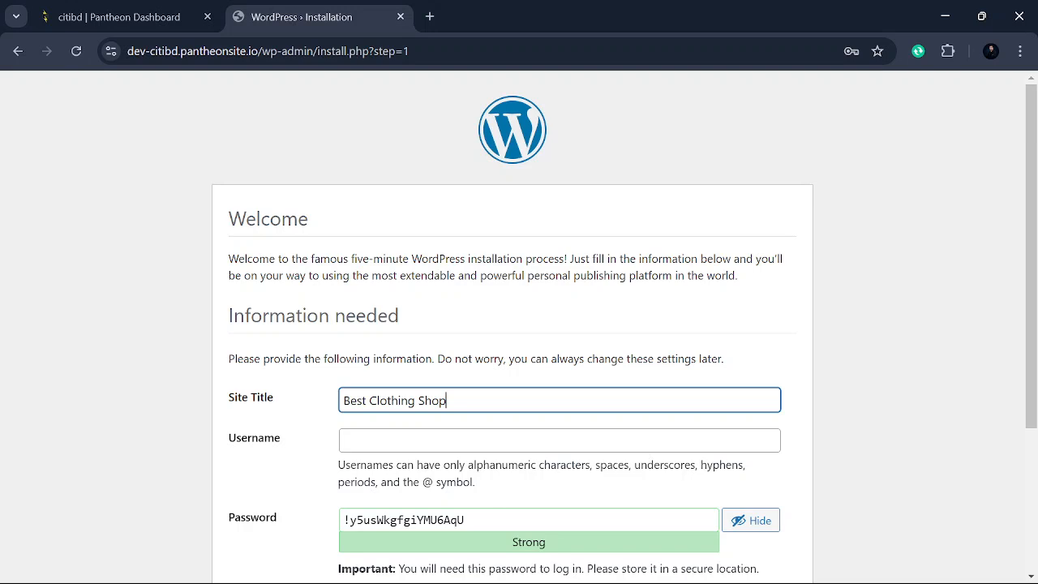
- Fill in the admin username, replacing the first 'Admin' attempt
left_click(487, 441)
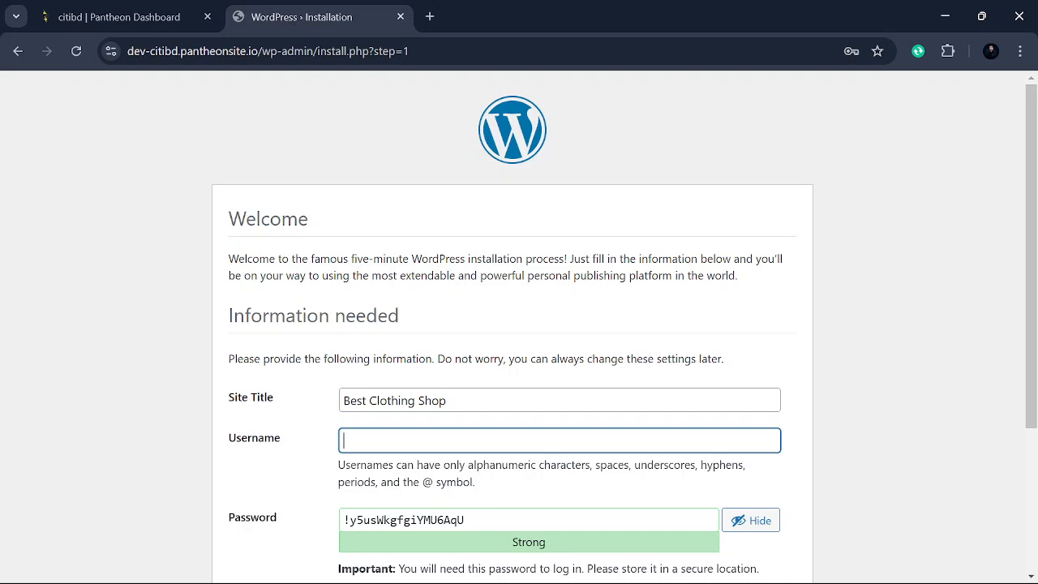
scroll(519, 325, "down", 1)
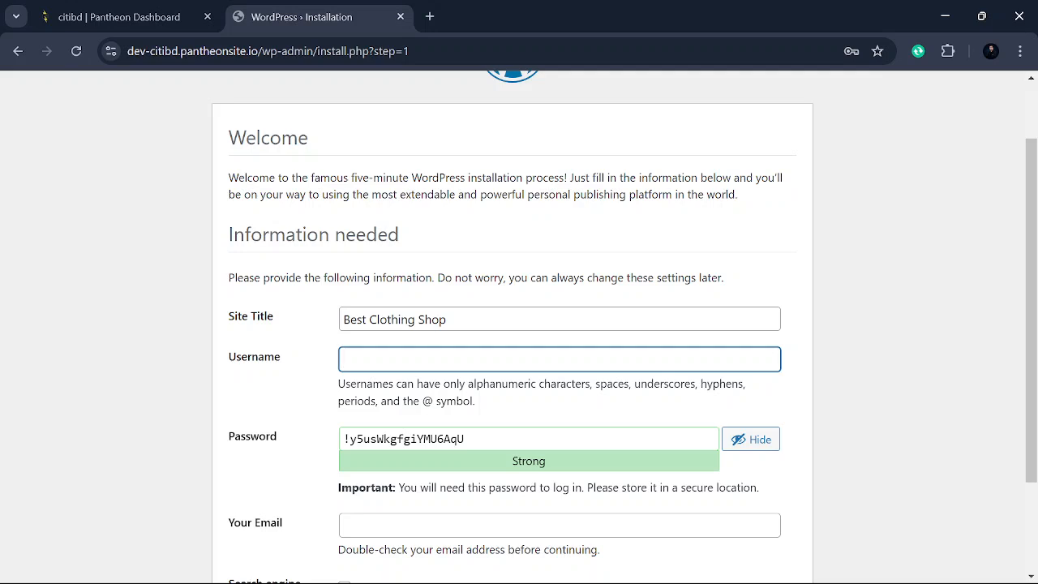
type("Admin")
key("BackSpace")
key("BackSpace")
key("BackSpace")
key("BackSpace")
key("BackSpace")
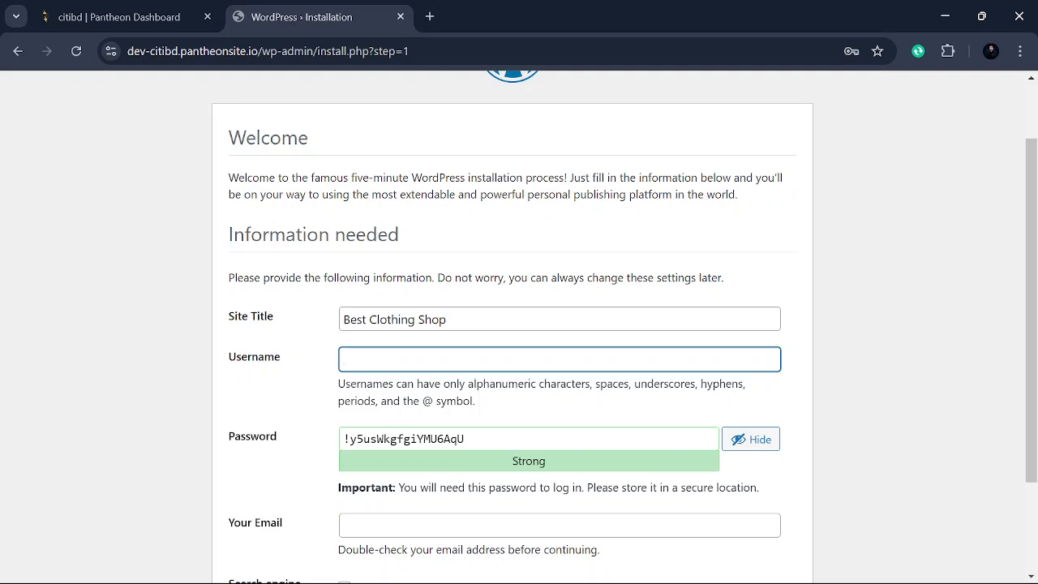
type("CitiBD")
left_click_drag(378, 360, 289, 369)
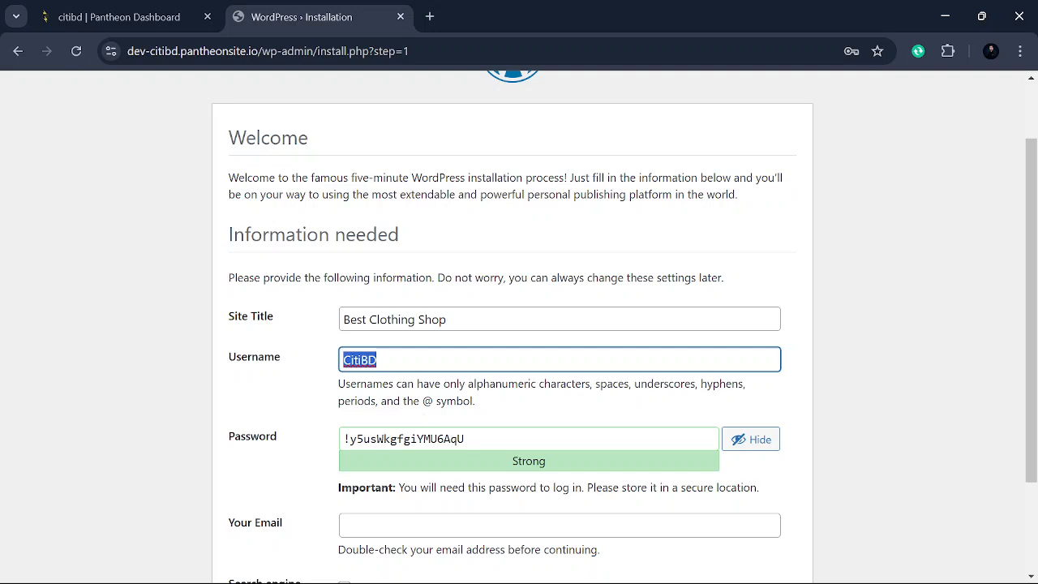
- Keep the generated password and start entering the e-mail address
key("Tab")
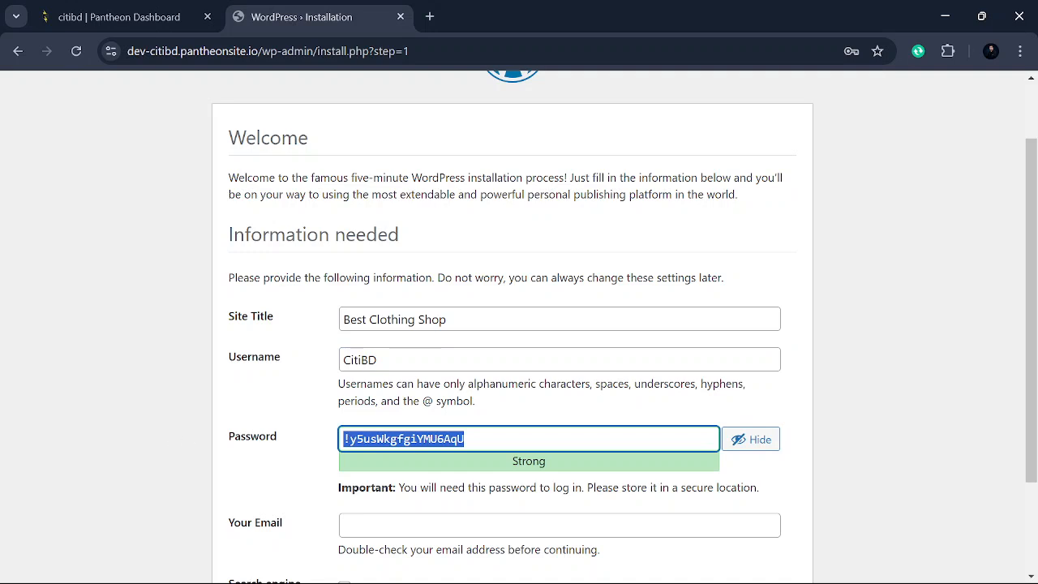
scroll(169, 438, "down", 1)
key("Tab")
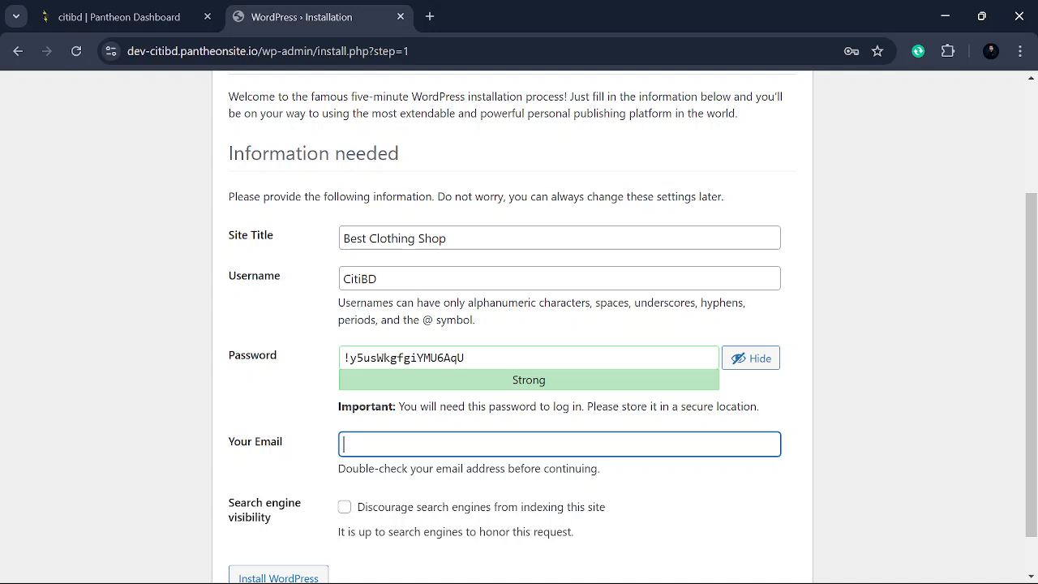
type("SHAH")
key("BackSpace")
key("BackSpace")
key("BackSpace")
key("BackSpace")
- Copy the signed-in Google account's e-mail and paste it into the Your Email field
left_click(430, 16)
left_click(1012, 124)
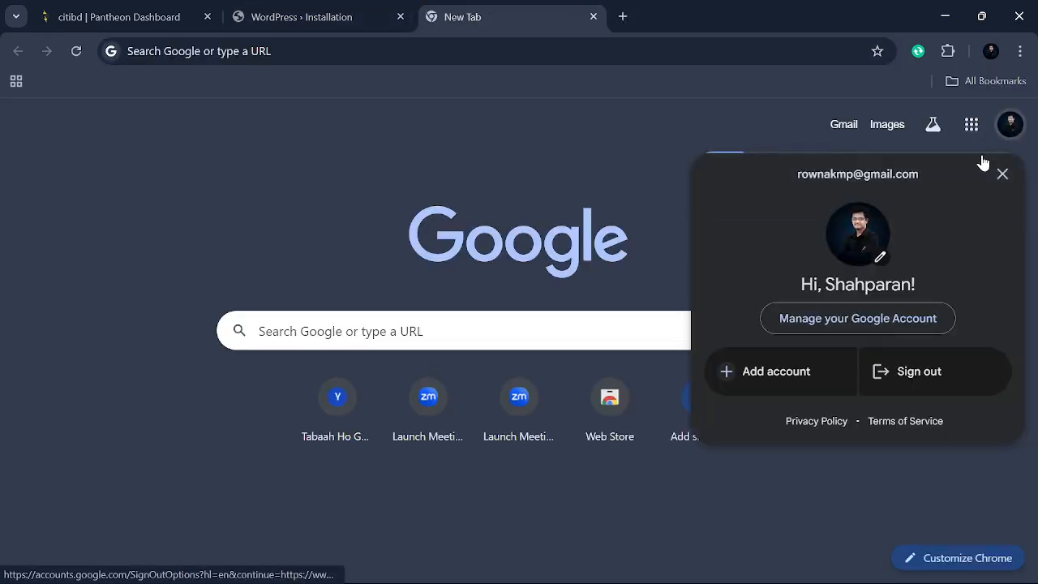
left_click_drag(919, 174, 798, 173)
key("ctrl+c")
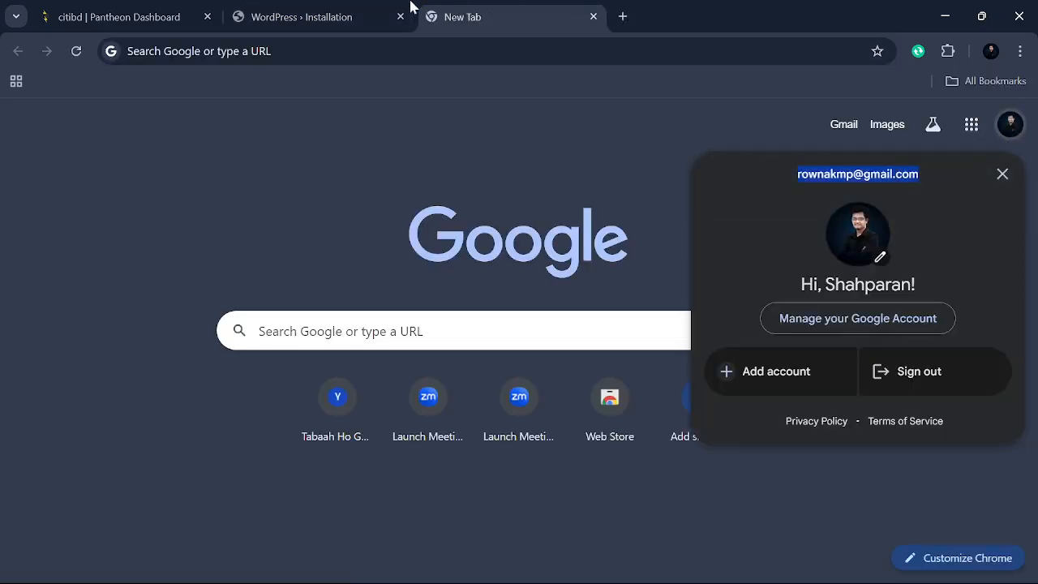
left_click(369, 17)
key("ctrl+v")
left_click(614, 484)
scroll(617, 482, "down", 1)
left_click_drag(208, 442, 283, 480)
left_click(284, 476)
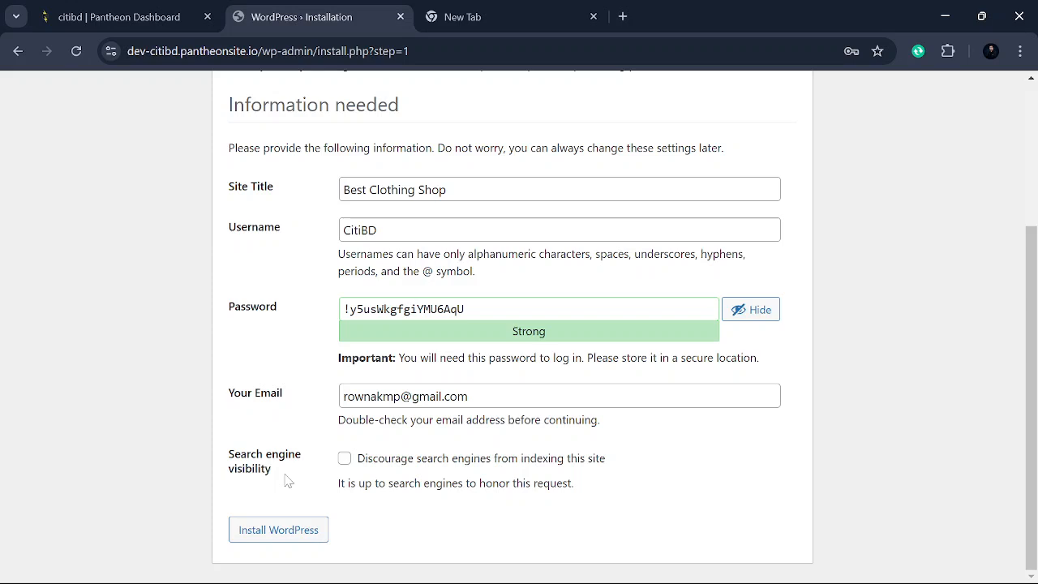
- Leave 'Discourage search engines' unchecked and install WordPress with the generated password
left_click(345, 459)
left_click(344, 459)
left_click_drag(356, 459, 608, 468)
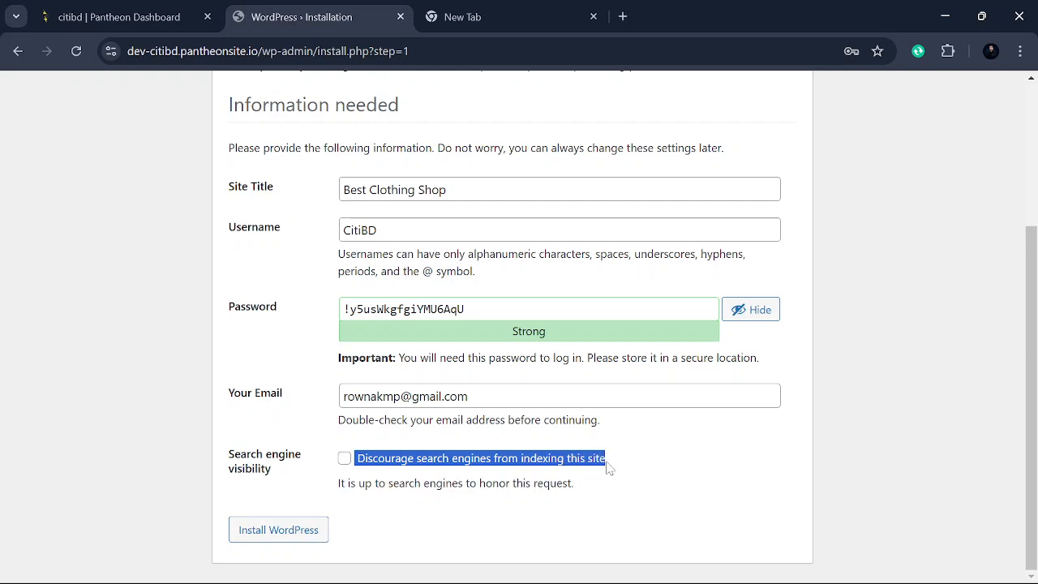
left_click(354, 462)
left_click(354, 462)
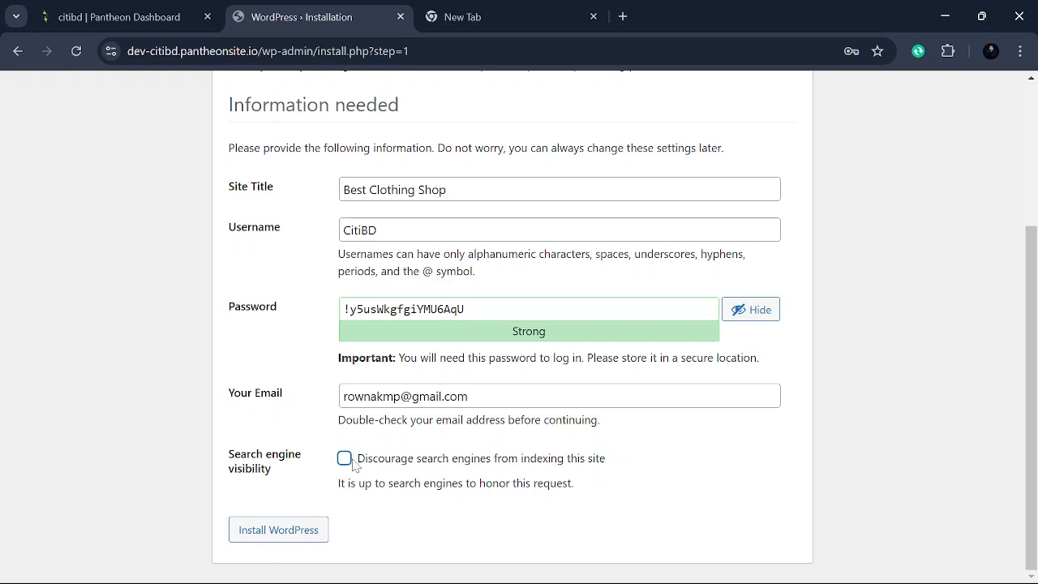
scroll(315, 296, "up", 3)
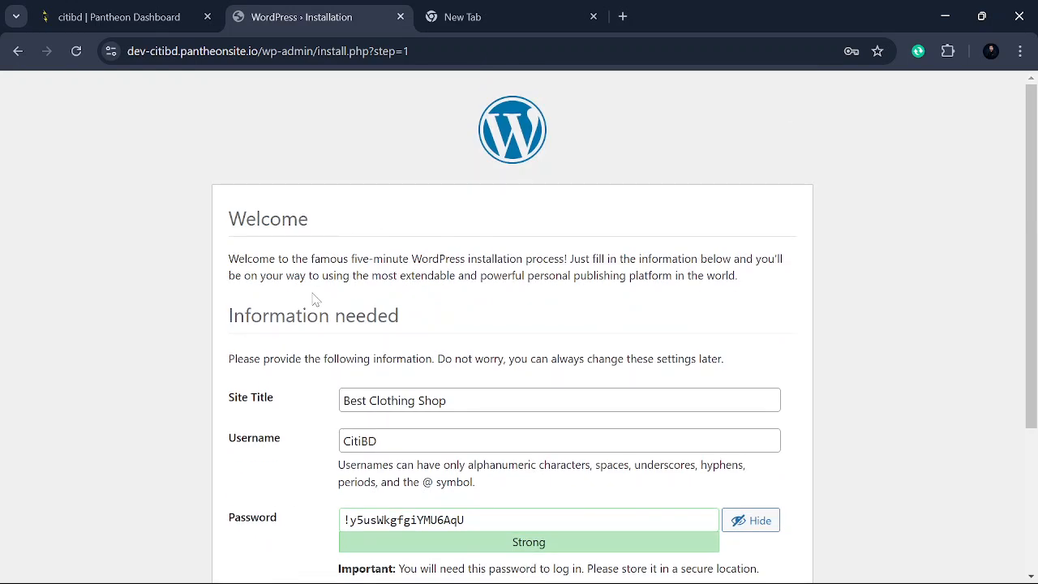
scroll(316, 300, "down", 3)
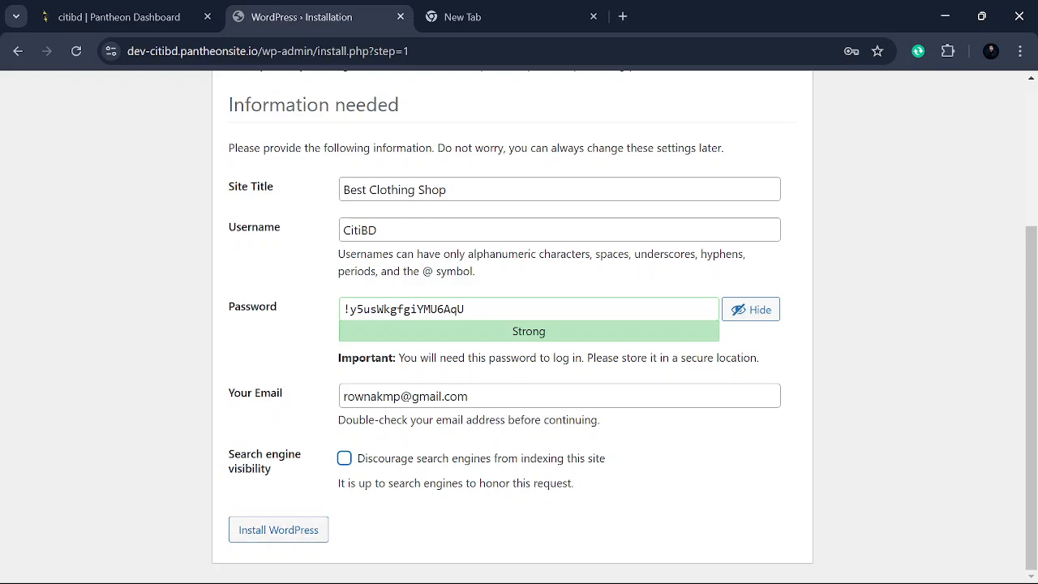
left_click_drag(466, 309, 283, 289)
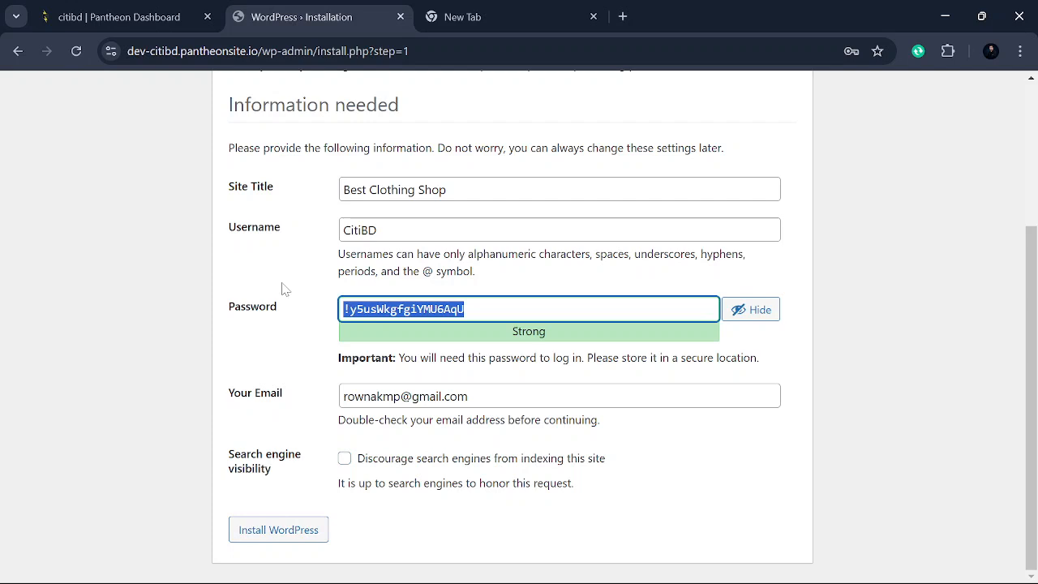
left_click(181, 358)
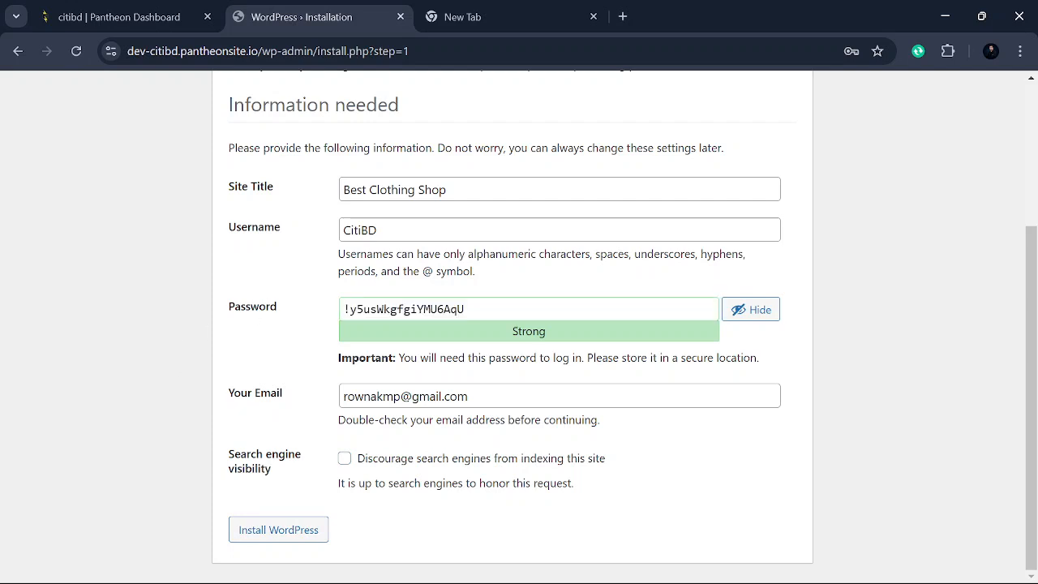
left_click(272, 529)
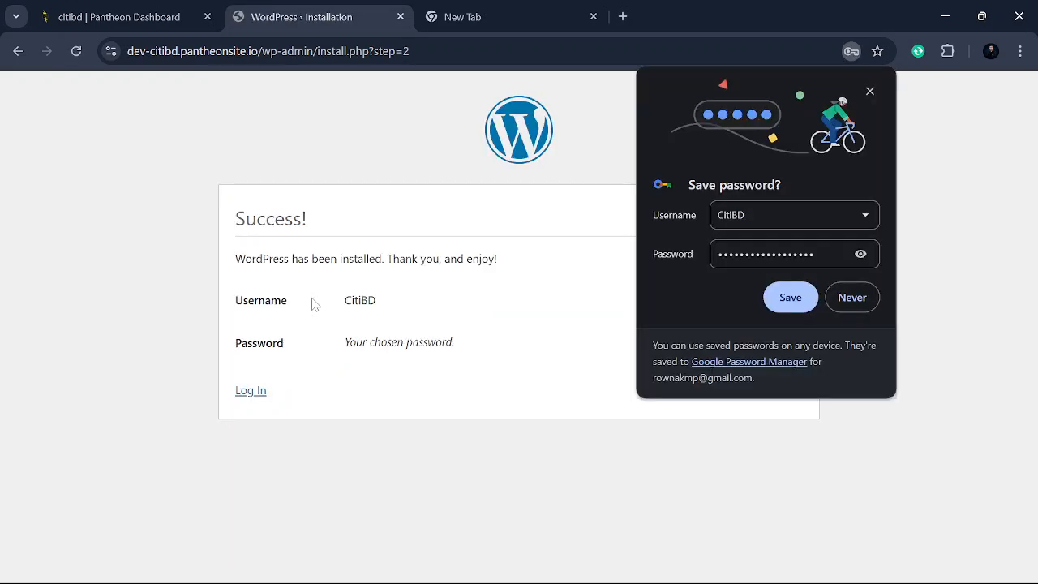
- Save the login in Chrome and log in to Best Clothing Shop with the admin credentials
left_click(788, 300)
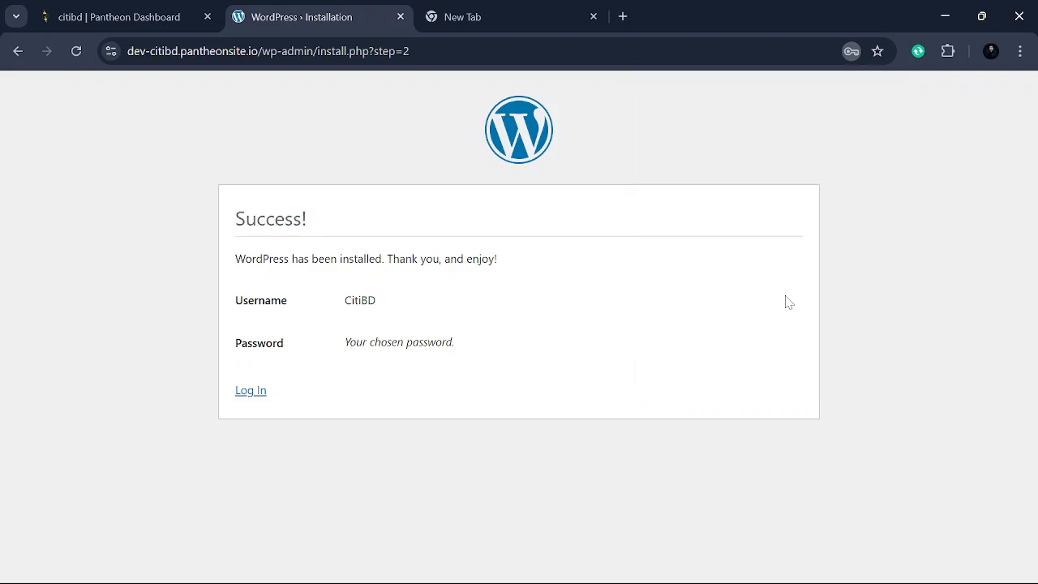
left_click(261, 397)
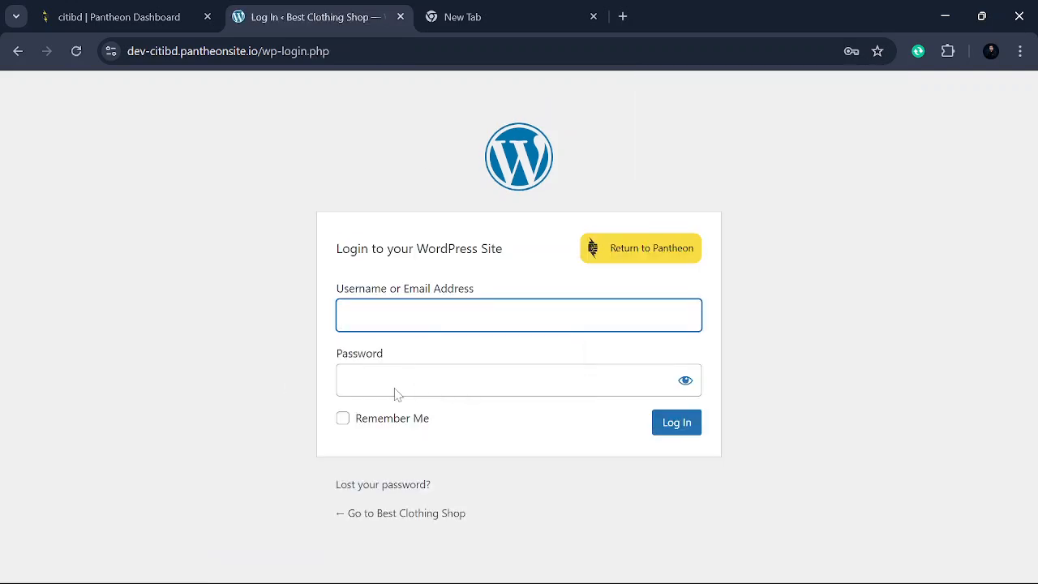
type("••••••")
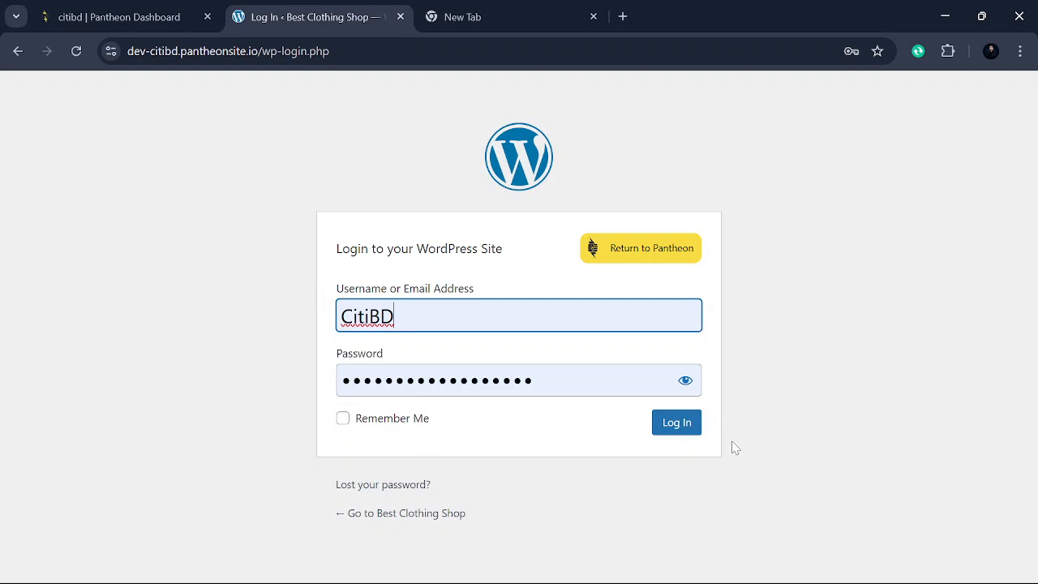
left_click(684, 429)
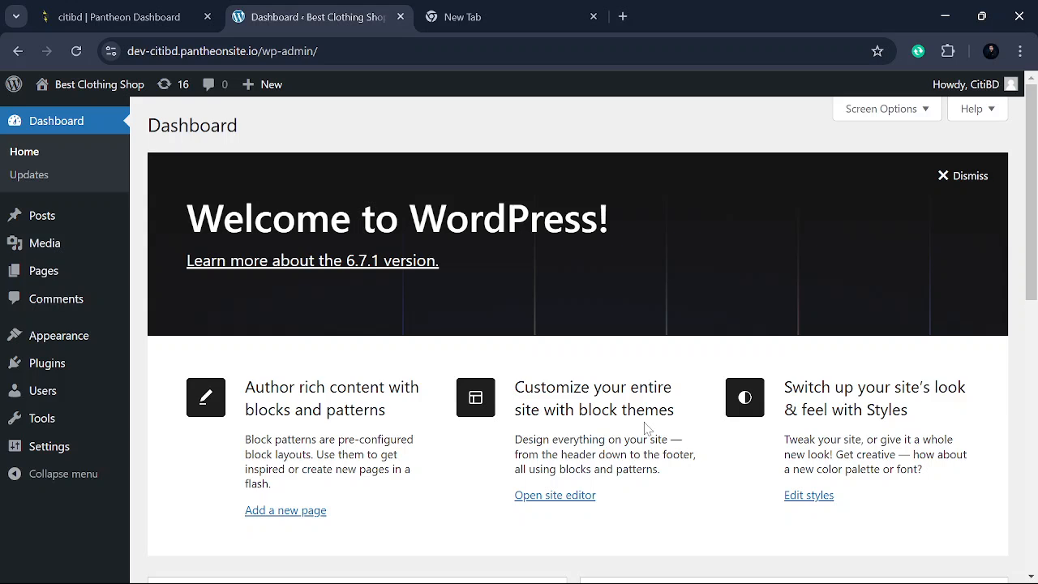
left_click_drag(258, 50, 79, 65)
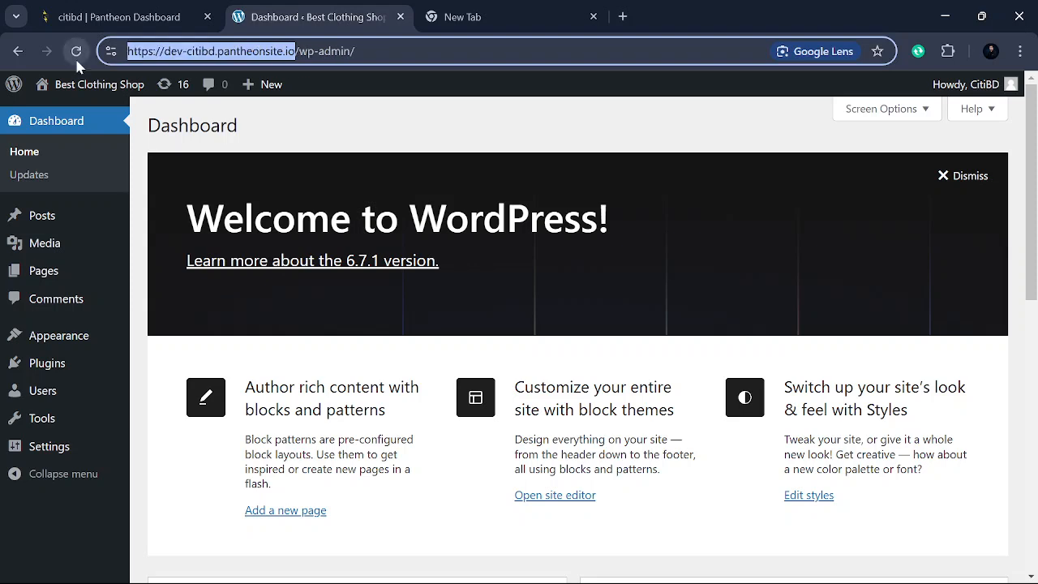
- Move through the open Chrome tabs, then bring up the other Chrome window showing pantheon.io
left_click(501, 12)
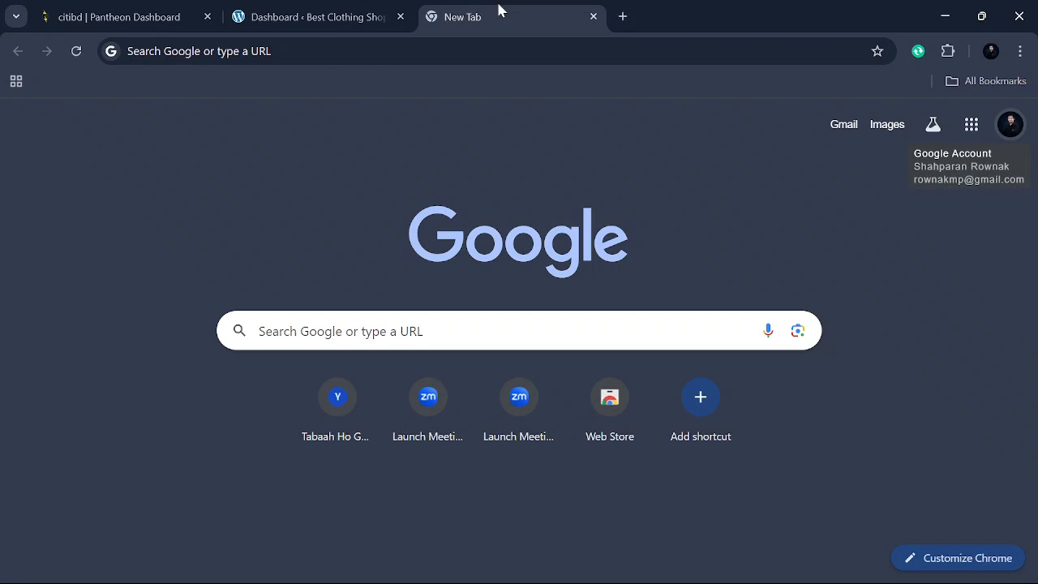
left_click(180, 10)
left_click(296, 11)
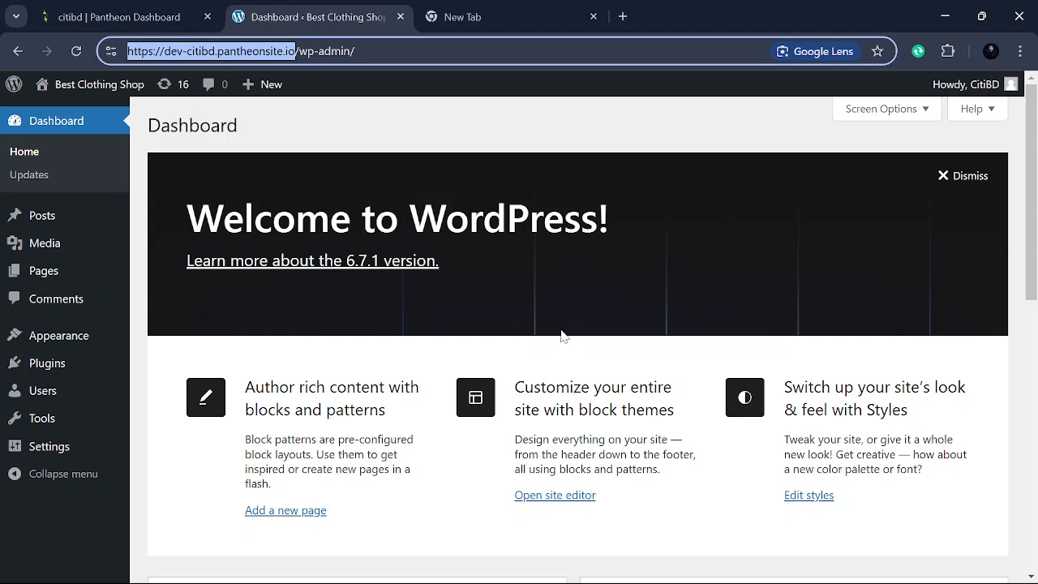
left_click(491, 23)
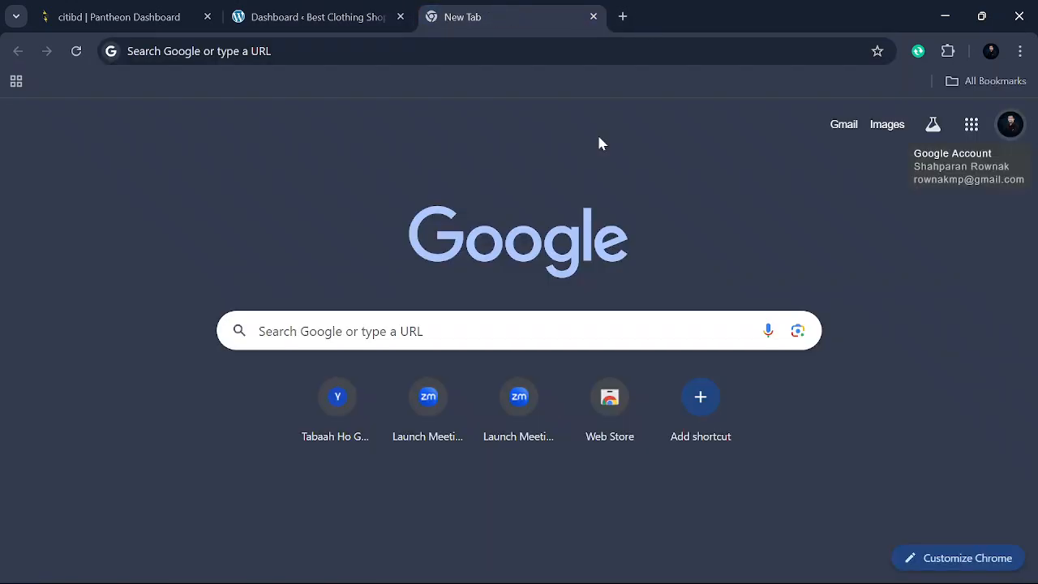
left_click(631, 564)
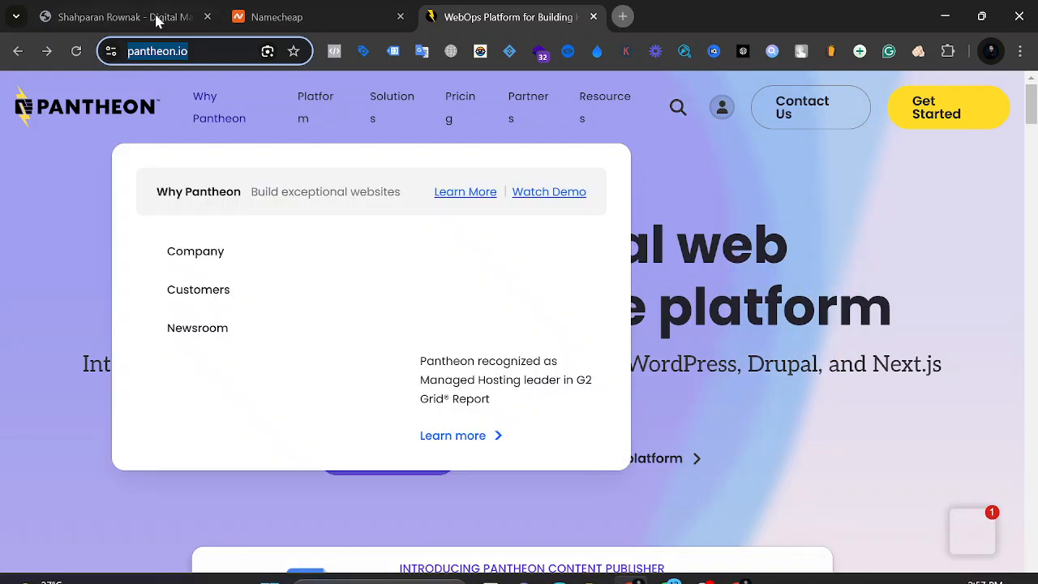
- Load the portfolio site's /wp-admin address in its tab
left_click(155, 18)
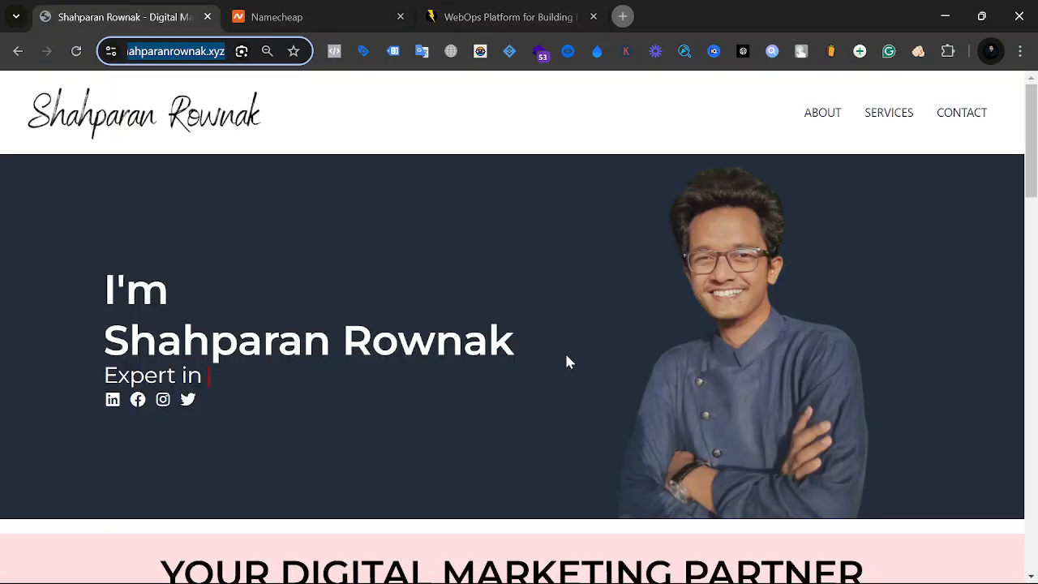
key("Right")
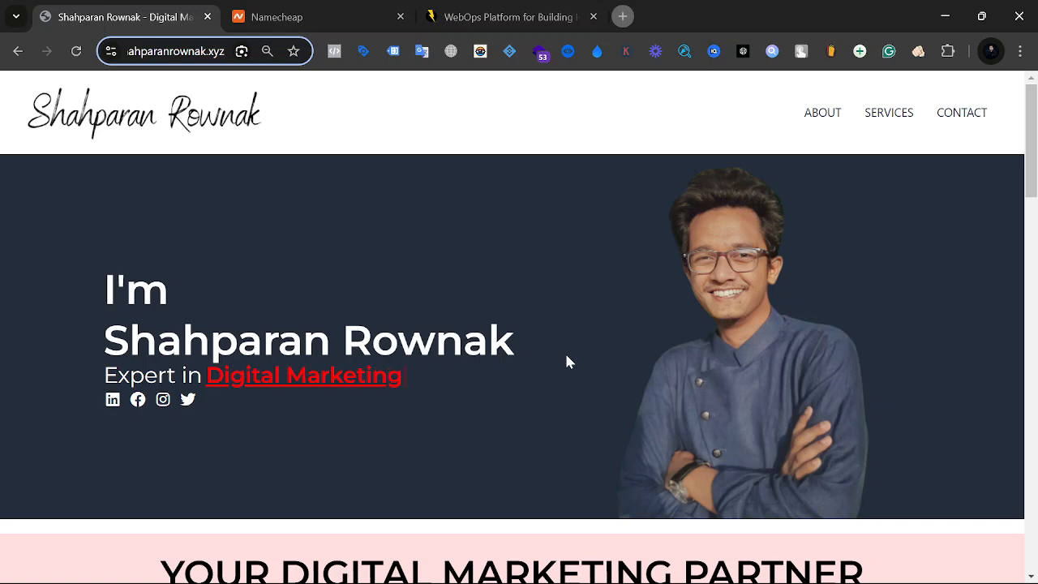
type("//sh")
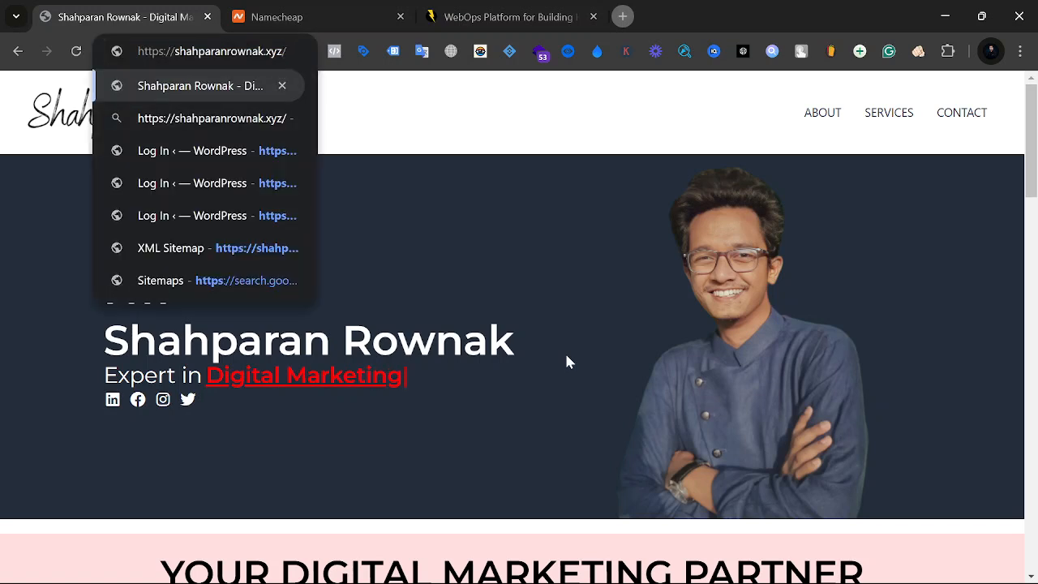
type("wr")
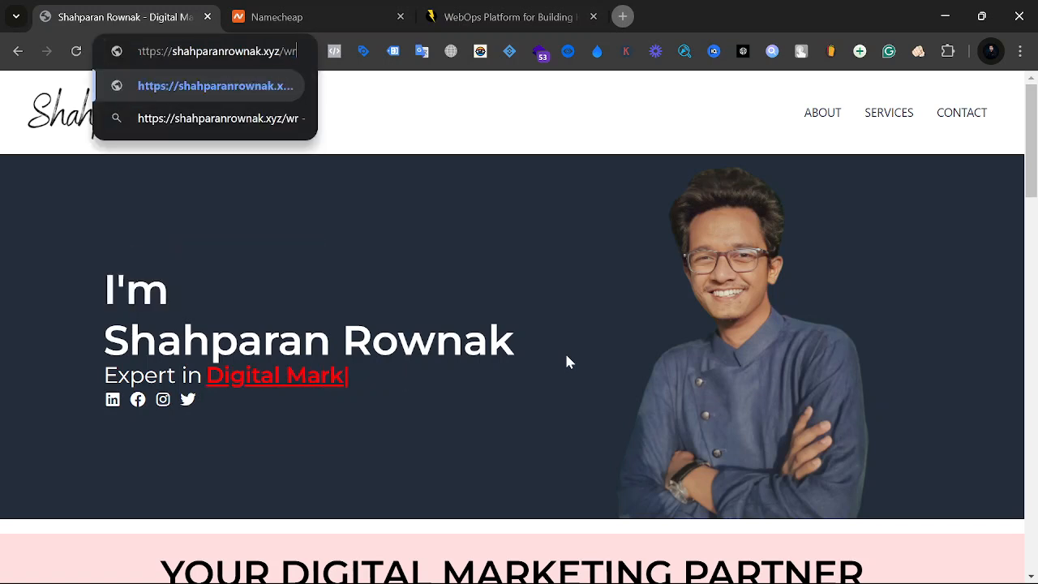
key("BackSpace")
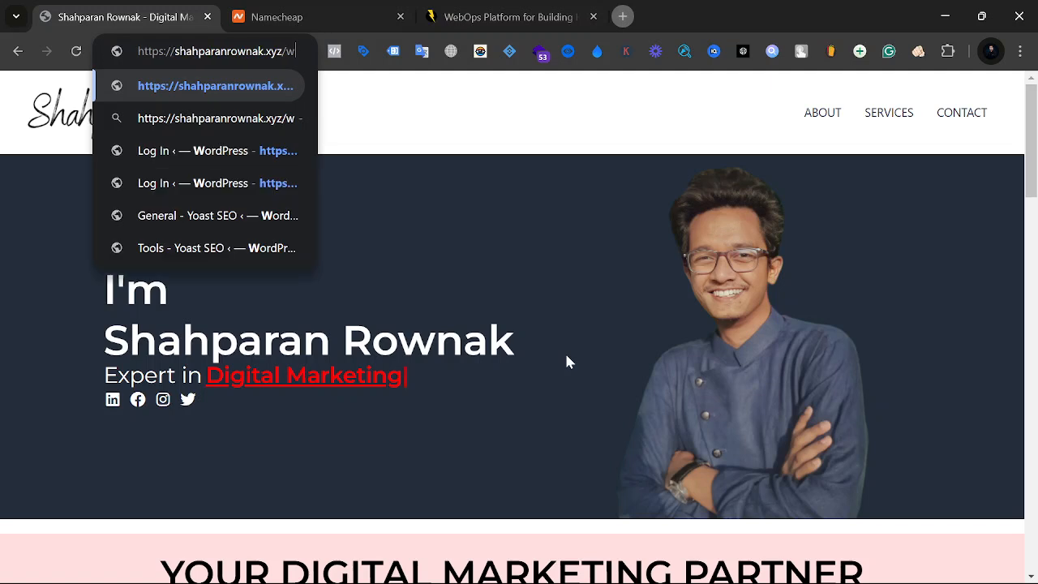
type("p")
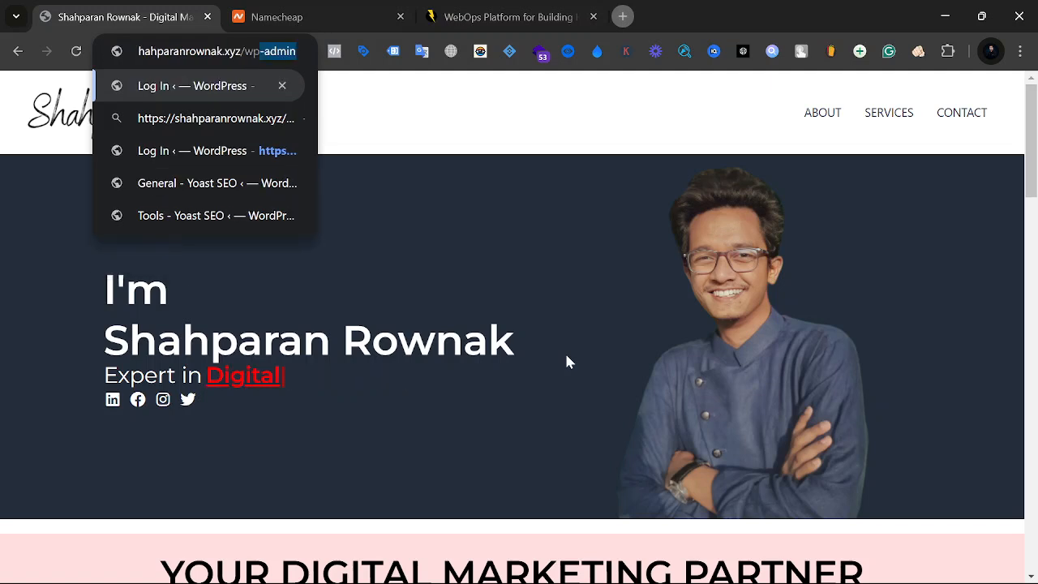
key("Right")
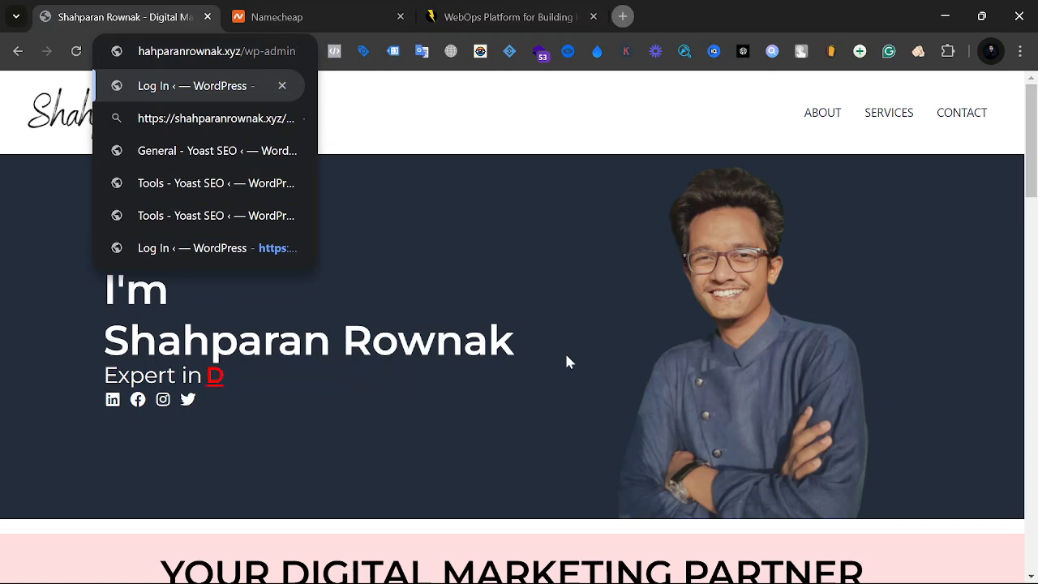
key("Return")
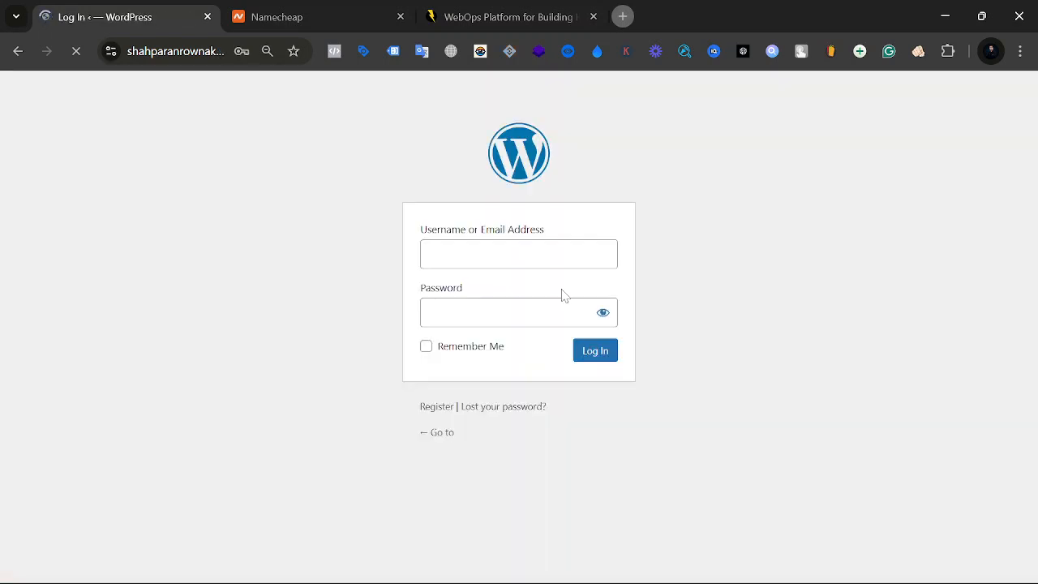
- Sign in to the portfolio site using the saved admin login and the Windows PIN
left_click(475, 269)
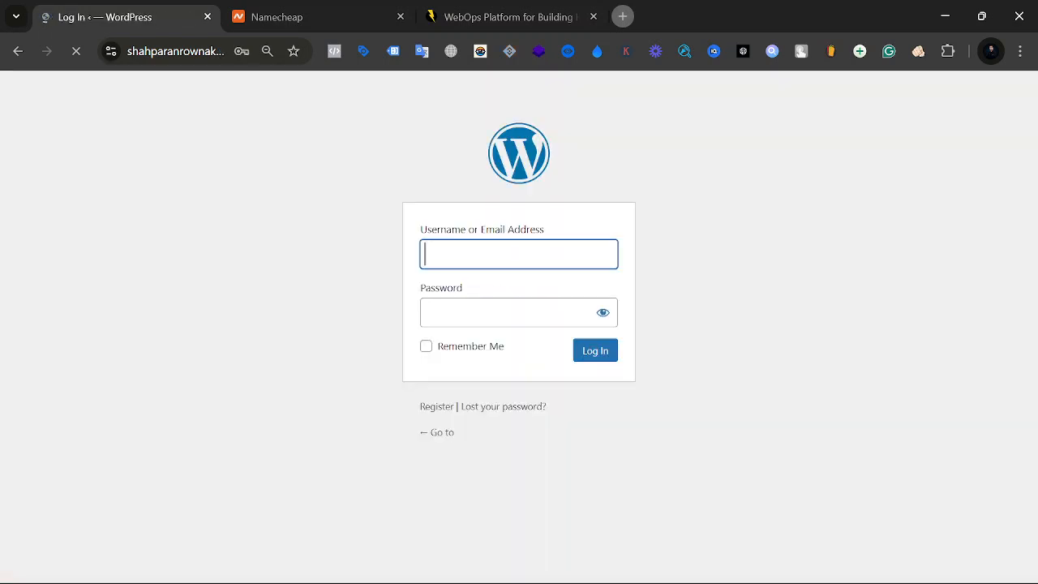
left_click(550, 342)
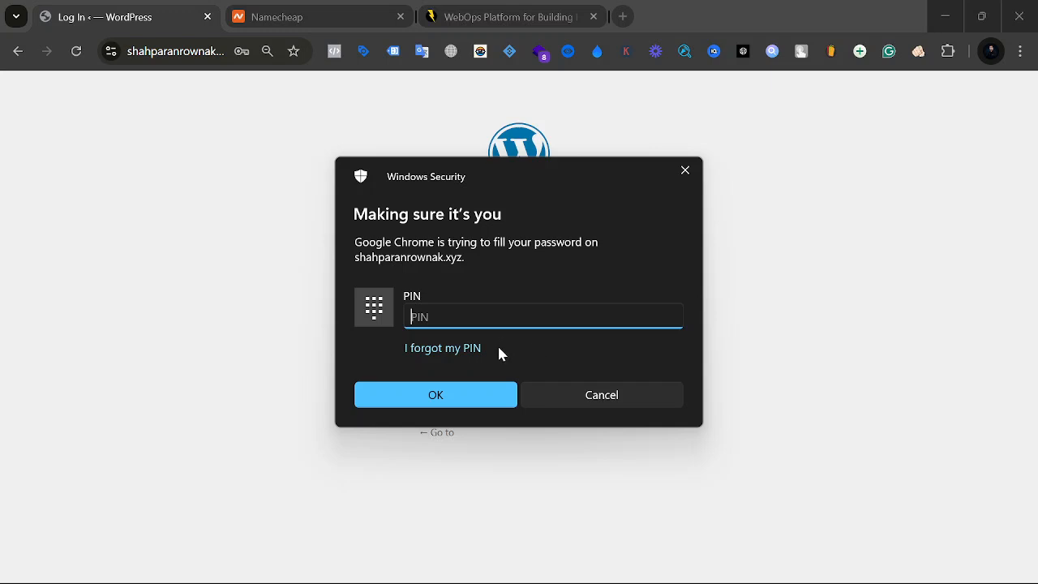
type("******")
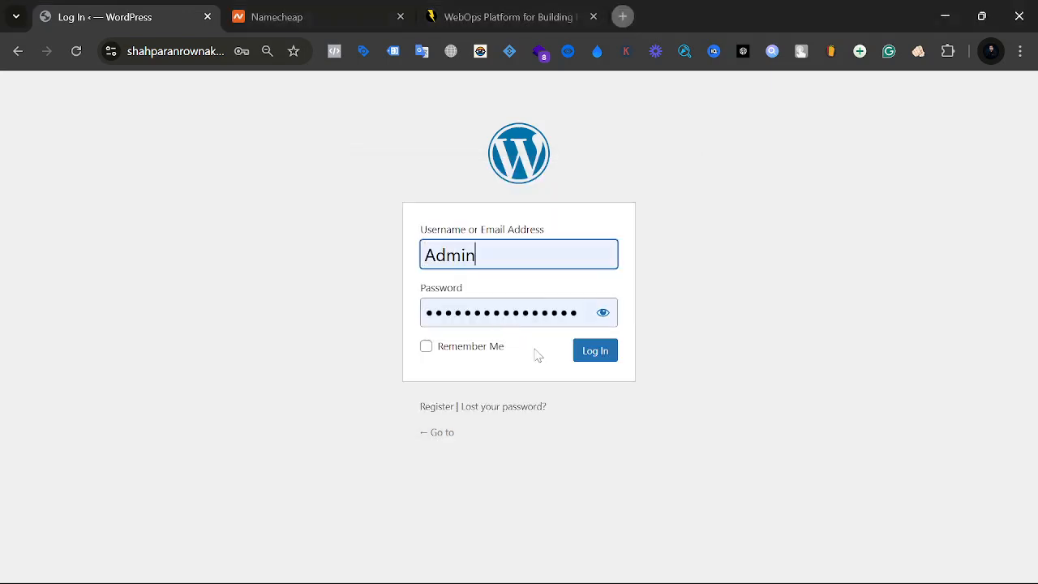
left_click(607, 360)
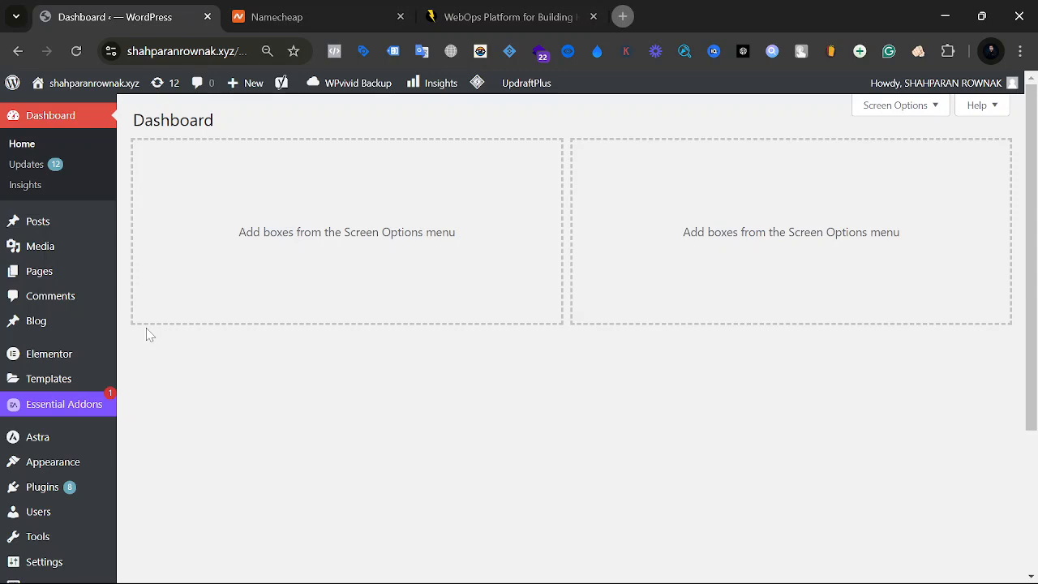
- Return to the Best Clothing Shop dashboard and dismiss its Welcome panel
left_click(538, 7)
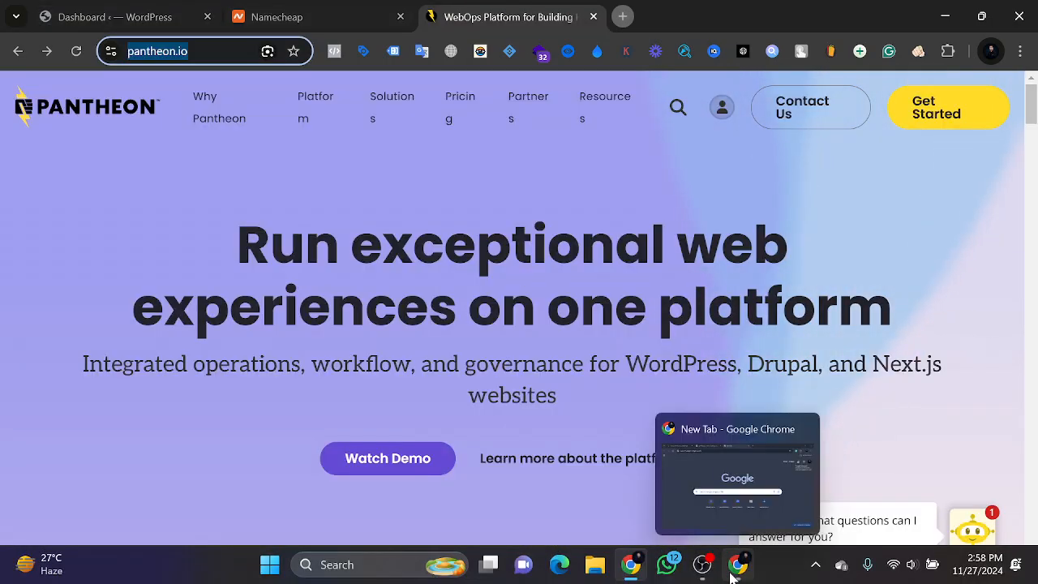
left_click(736, 577)
left_click(308, 16)
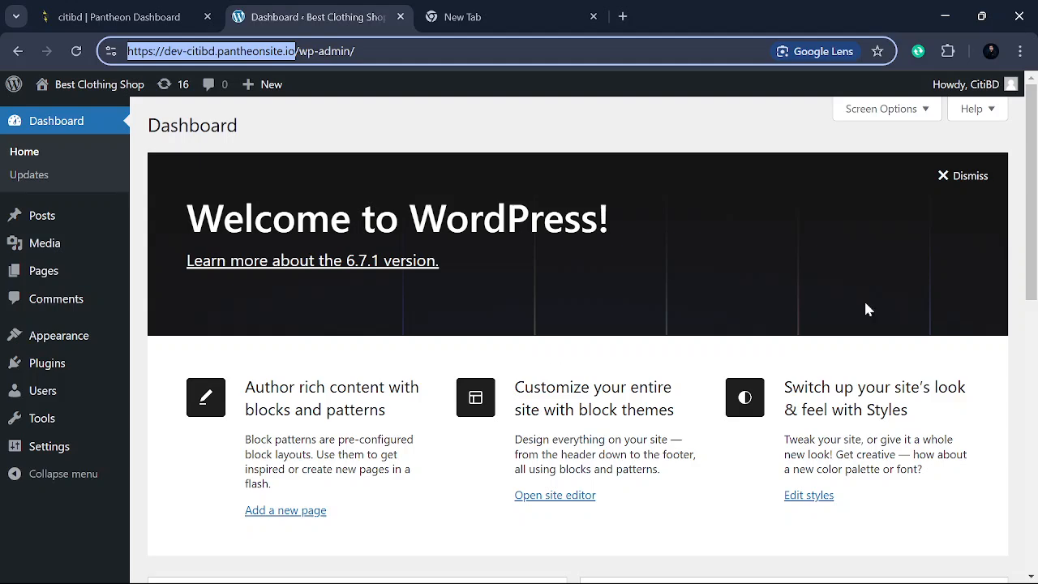
left_click(954, 184)
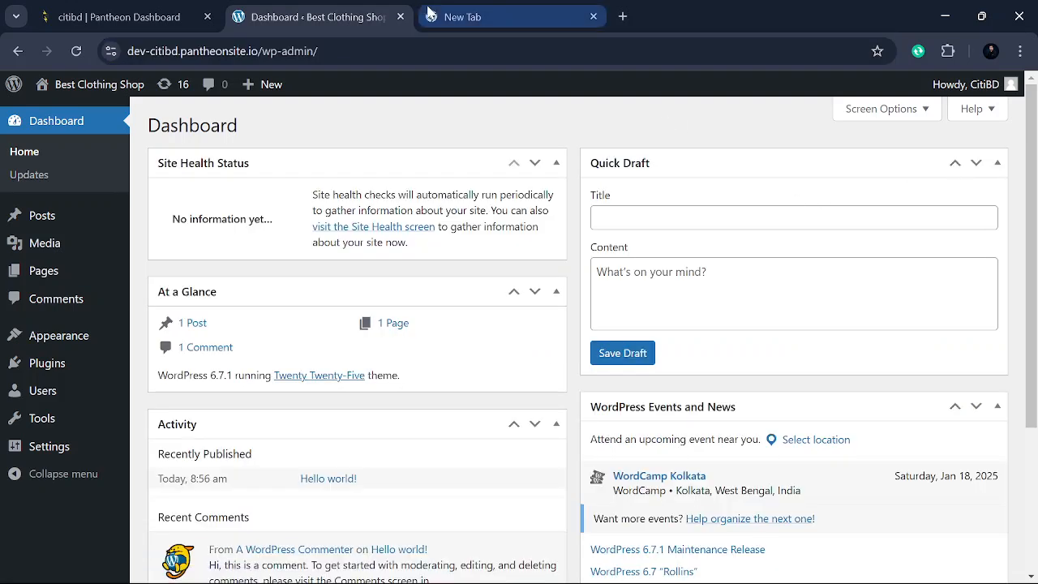
- Hide the Site Health Status, At a Glance, Activity, Quick Draft and Events and News widgets
left_click(919, 114)
left_click(219, 197)
left_click(312, 196)
left_click(362, 199)
left_click(462, 201)
left_click(647, 203)
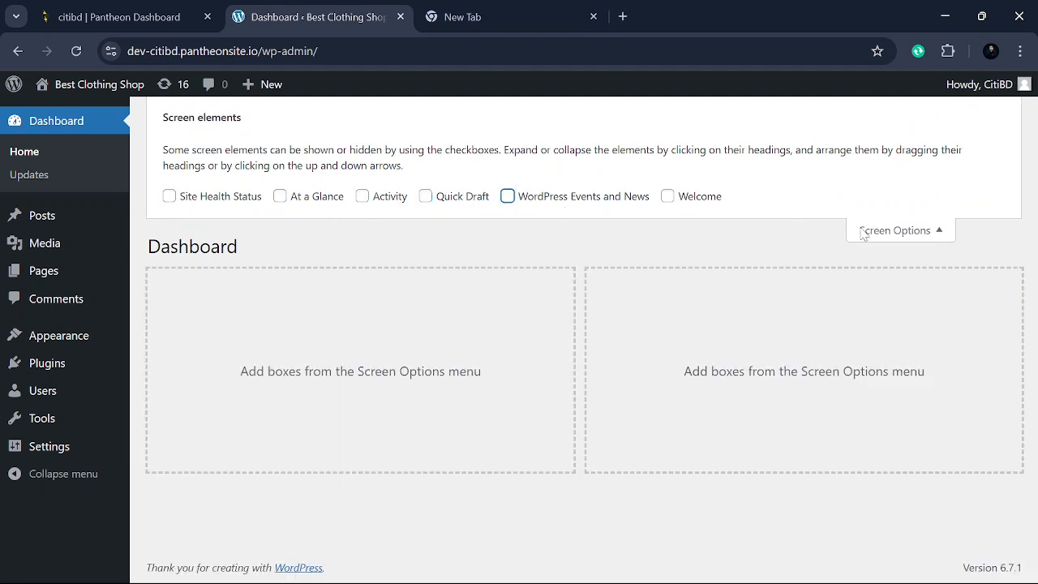
left_click(888, 230)
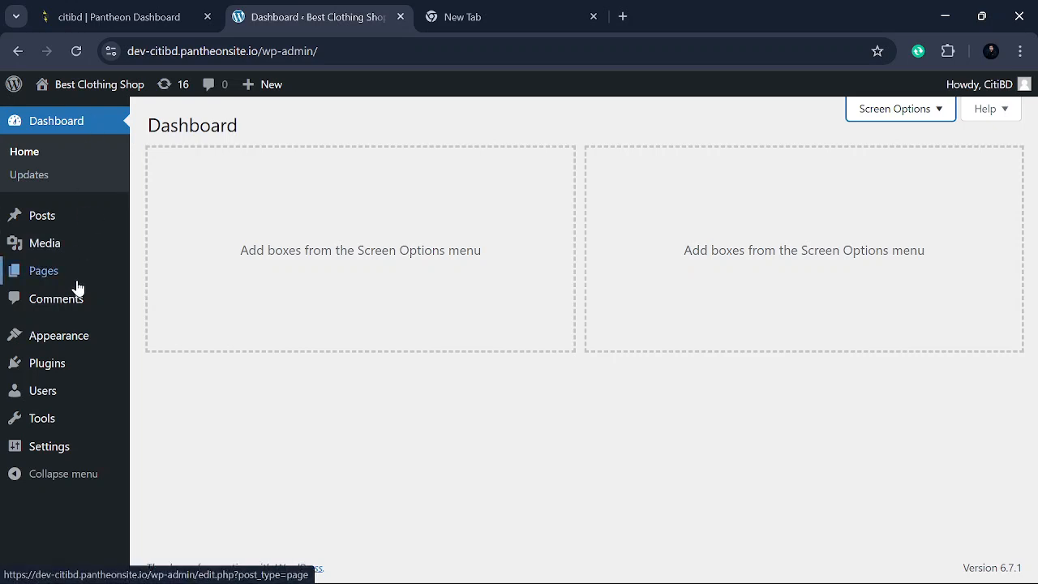
mouse_move(66, 426)
mouse_move(82, 454)
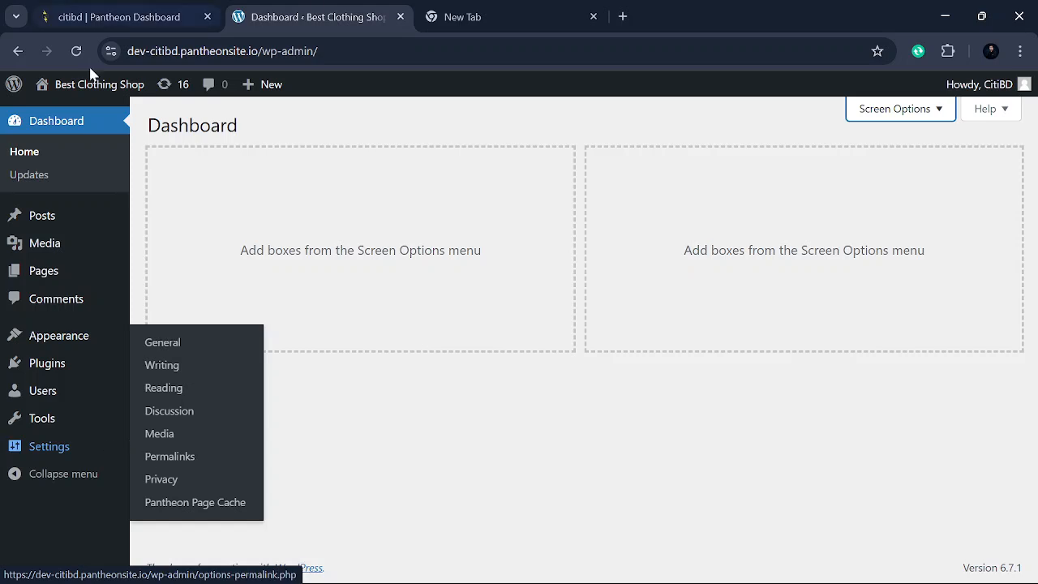
- Return to the Best Clothing Shop dashboard and open its Plugins page listing Akismet and Hello Dolly
mouse_move(95, 338)
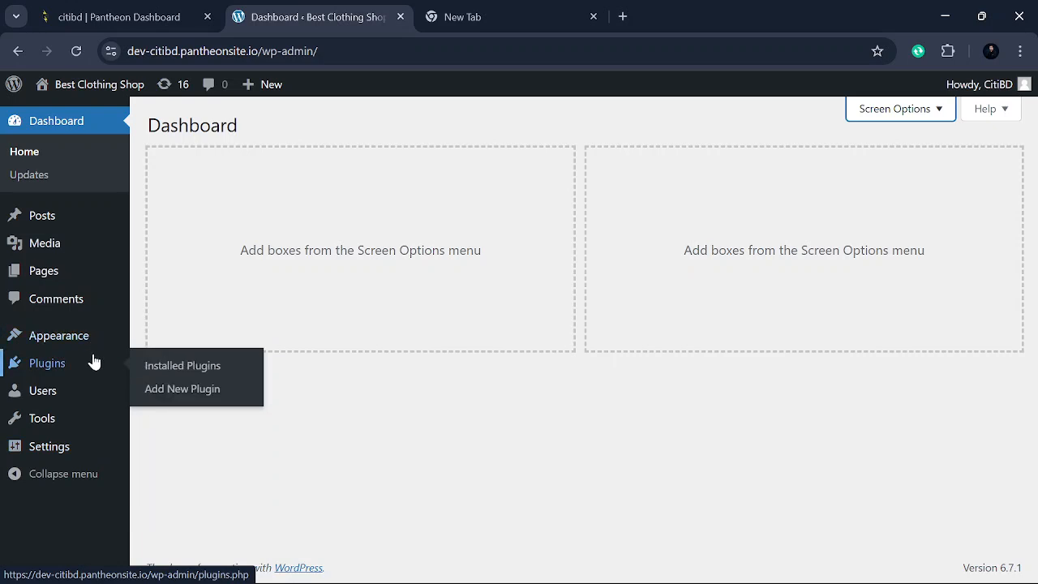
mouse_move(63, 352)
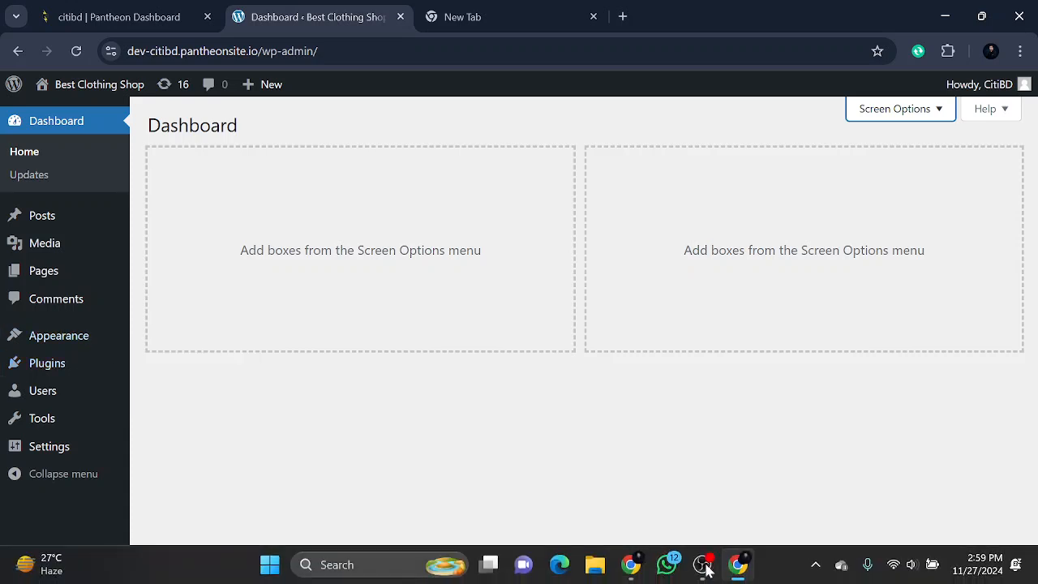
left_click(631, 564)
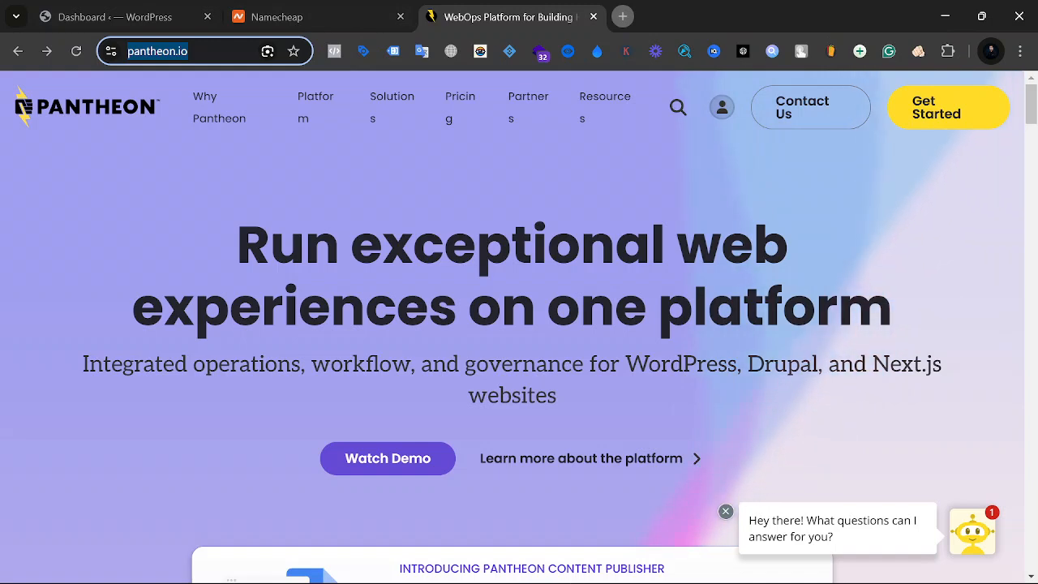
left_click(751, 562)
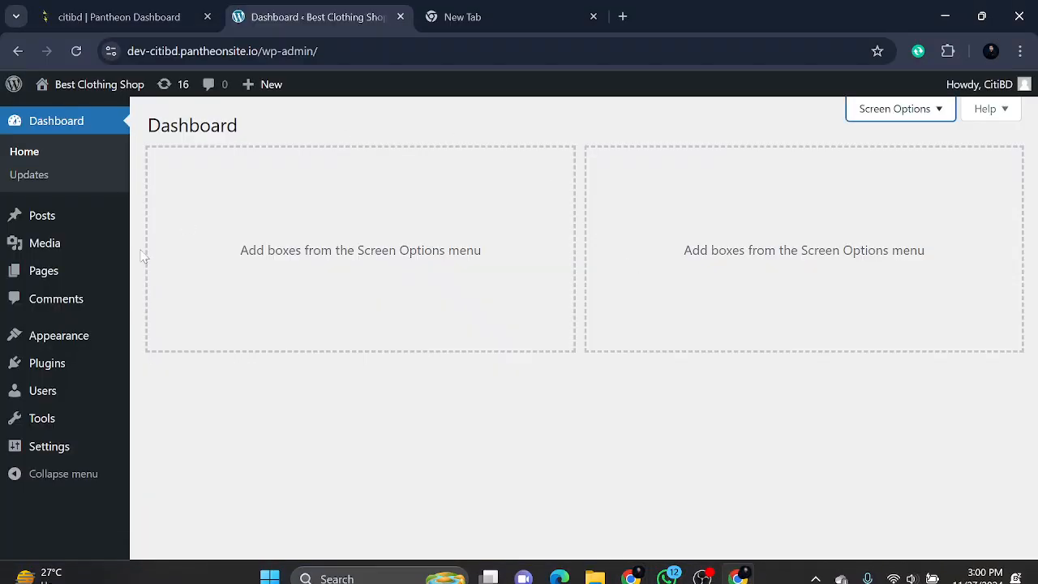
left_click(71, 366)
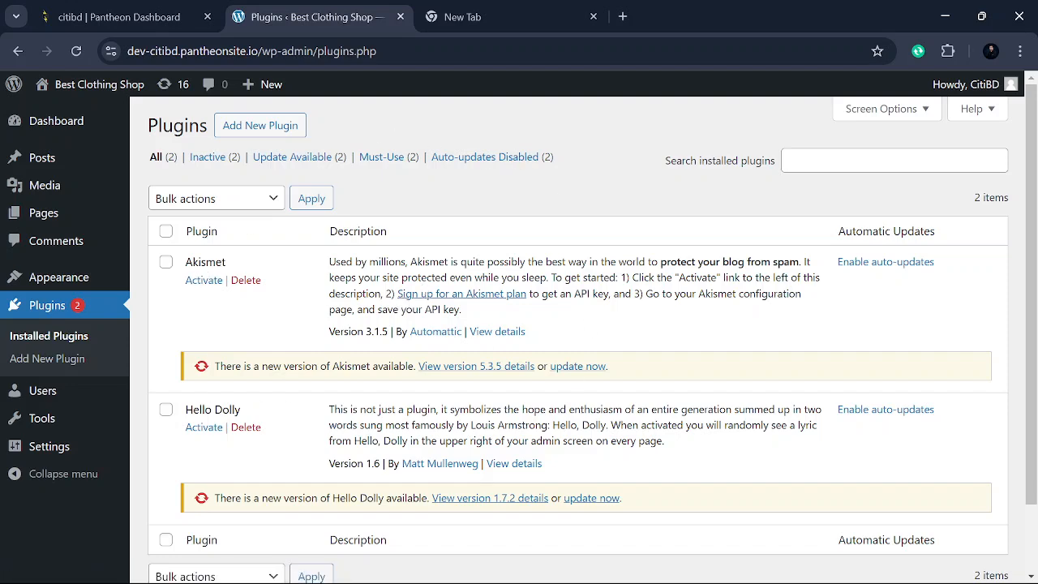
- Check both Akismet and Hello Dolly with the select-all checkbox, then look over the Bulk actions list
scroll(301, 250, "down", 1)
scroll(301, 251, "up", 1)
left_click_drag(185, 261, 283, 455)
left_click(284, 454)
left_click(165, 232)
left_click(166, 262)
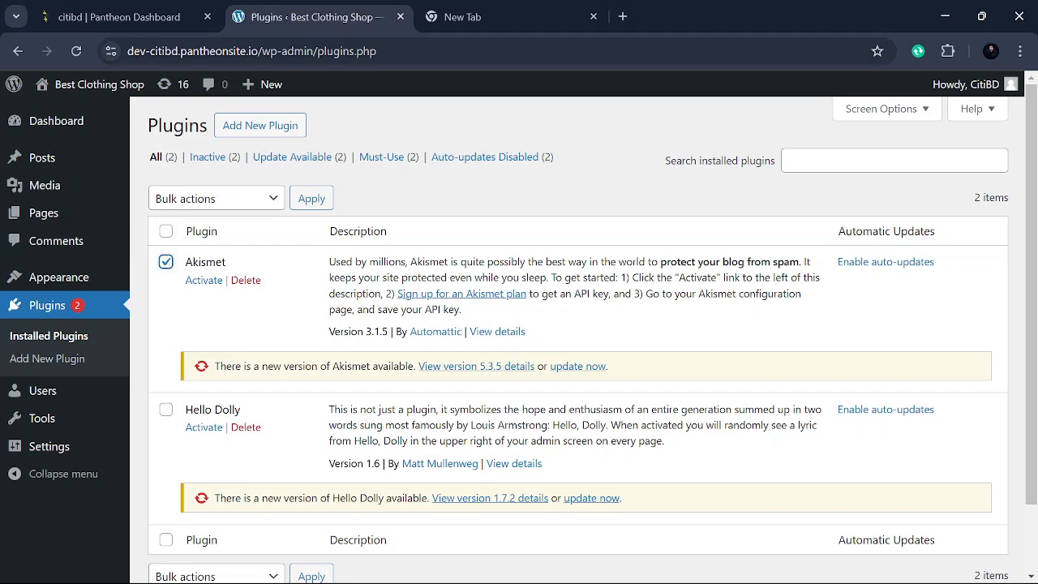
left_click(165, 231)
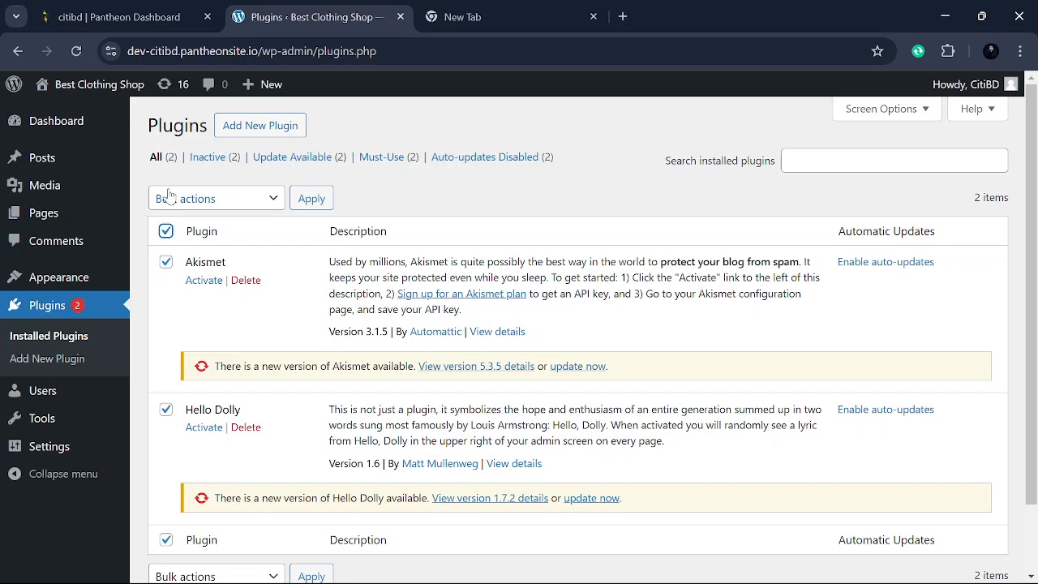
left_click(215, 201)
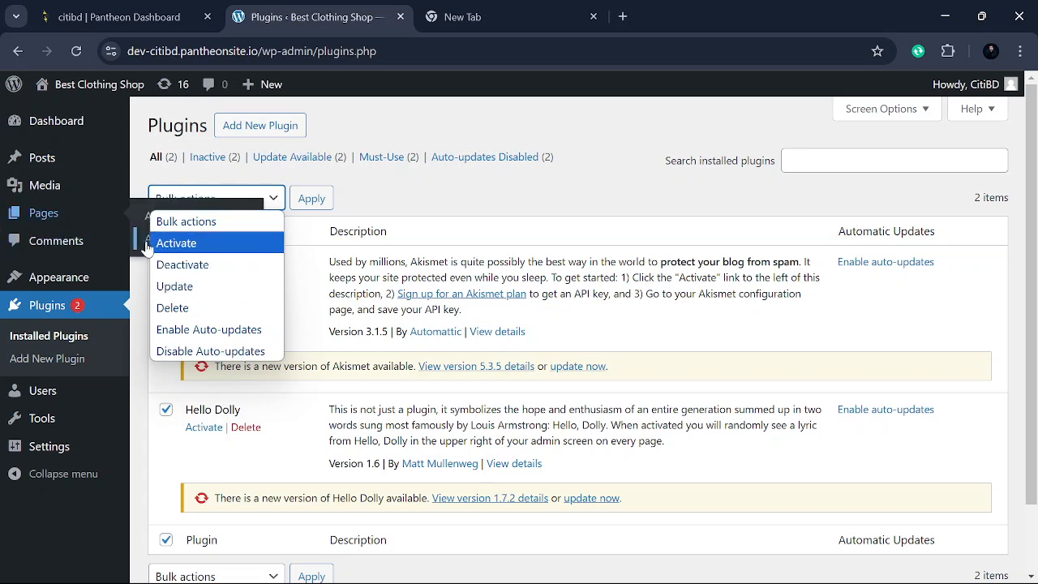
left_click(147, 316)
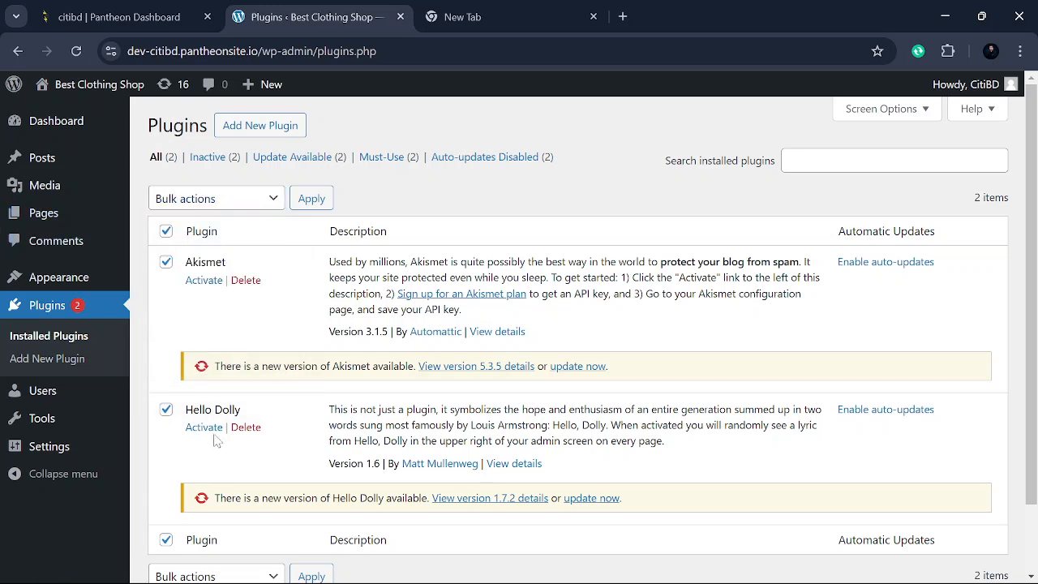
- Deactivate the checked Akismet and Hello Dolly plugins with the Deactivate bulk action
left_click(253, 202)
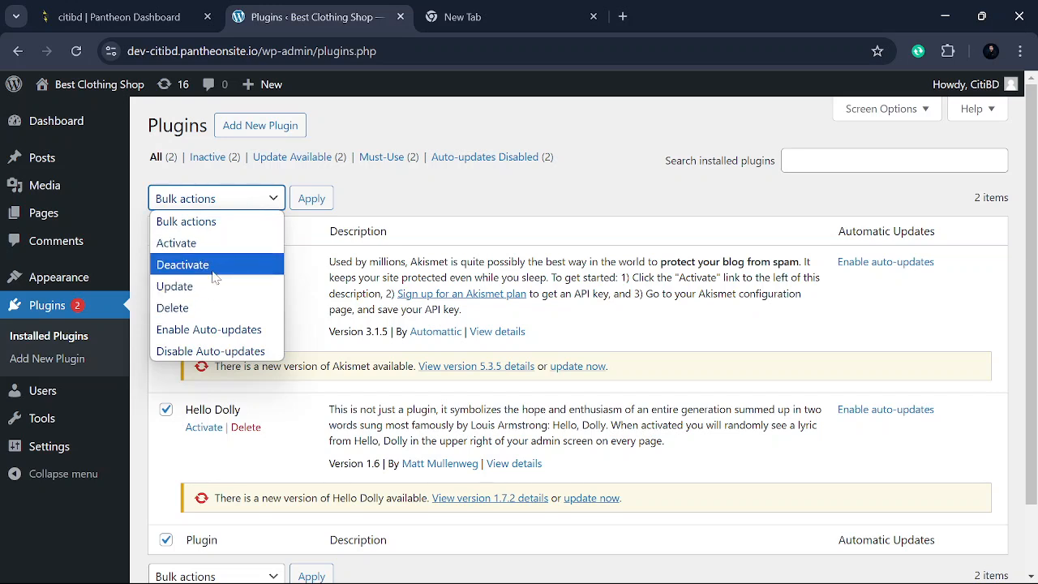
left_click(209, 264)
left_click(312, 200)
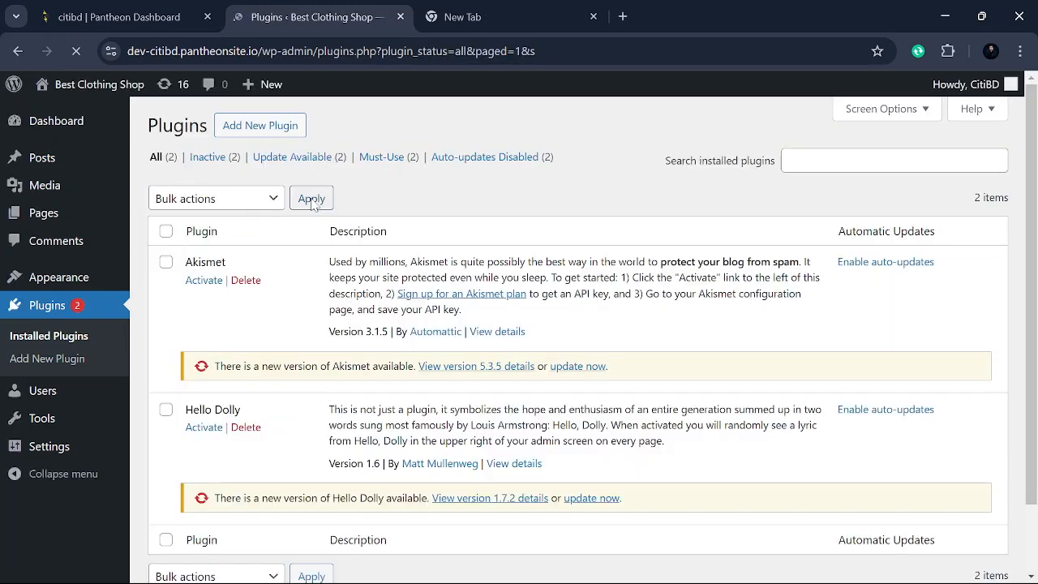
- Select all plugins, apply the Delete bulk action and confirm removing Akismet and Hello Dolly
left_click(166, 231)
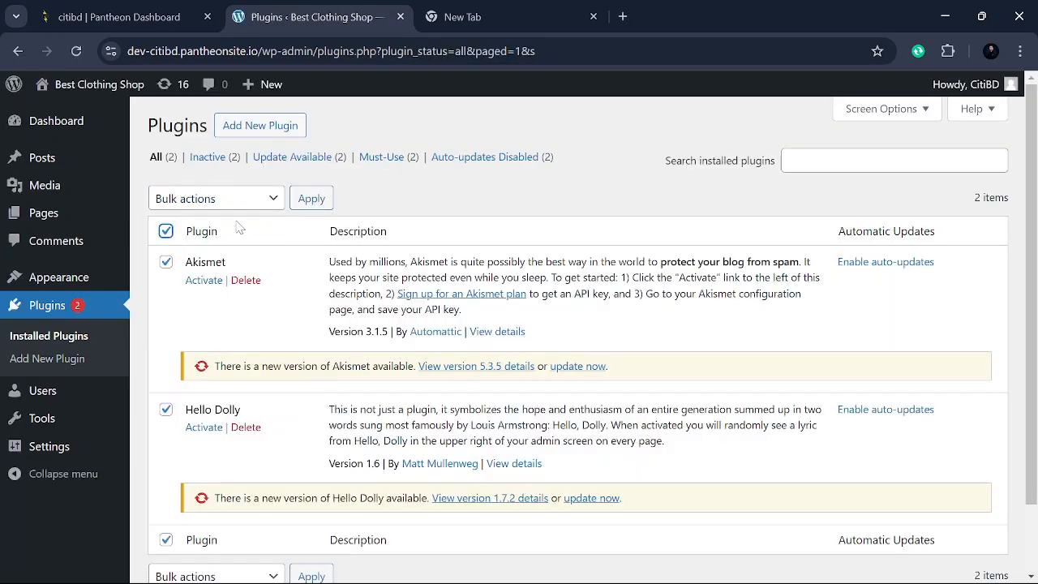
left_click(247, 203)
left_click(212, 305)
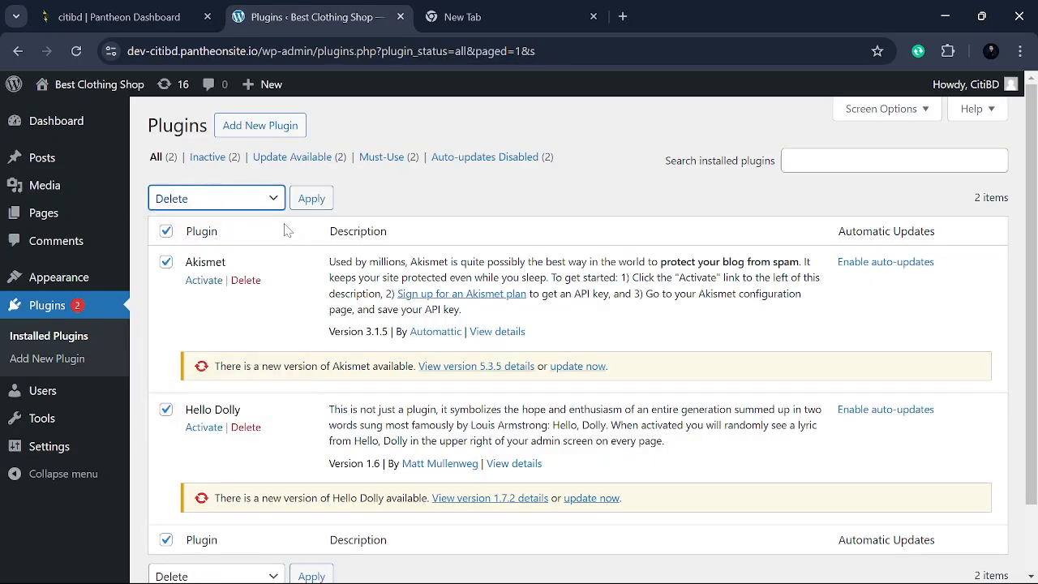
left_click(312, 200)
left_click(578, 172)
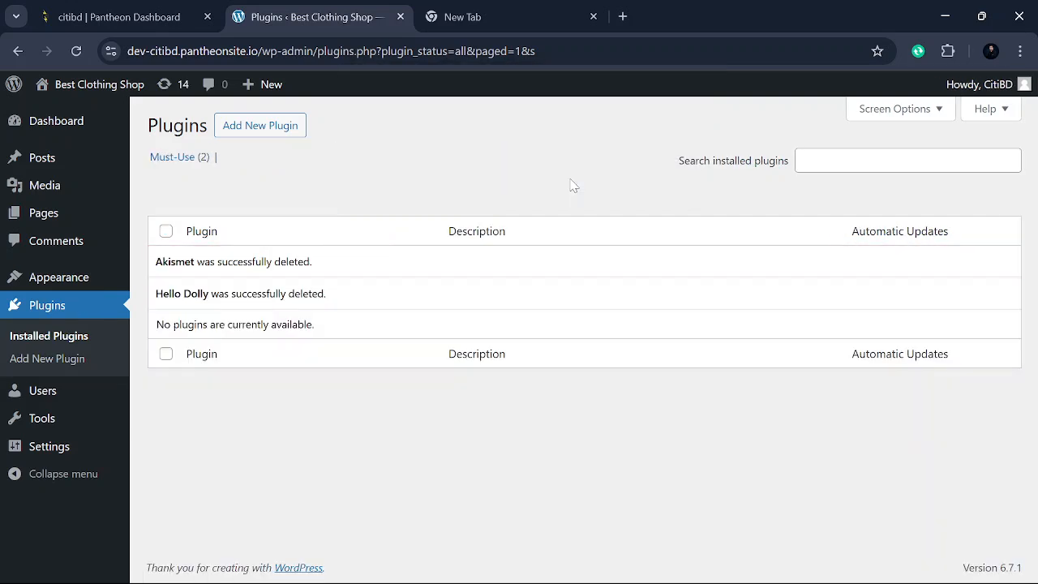
left_click_drag(568, 197, 665, 406)
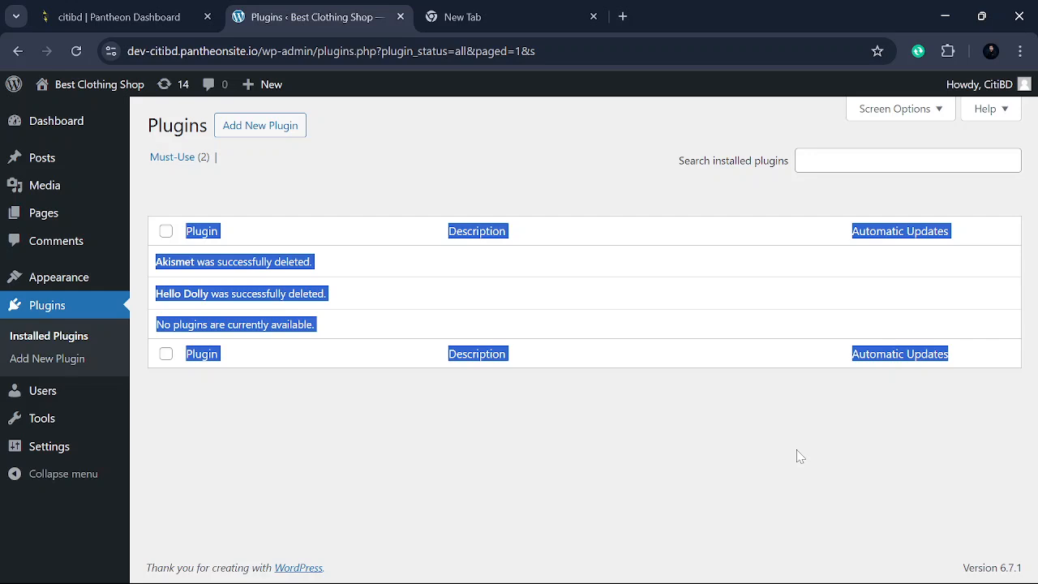
left_click(425, 145)
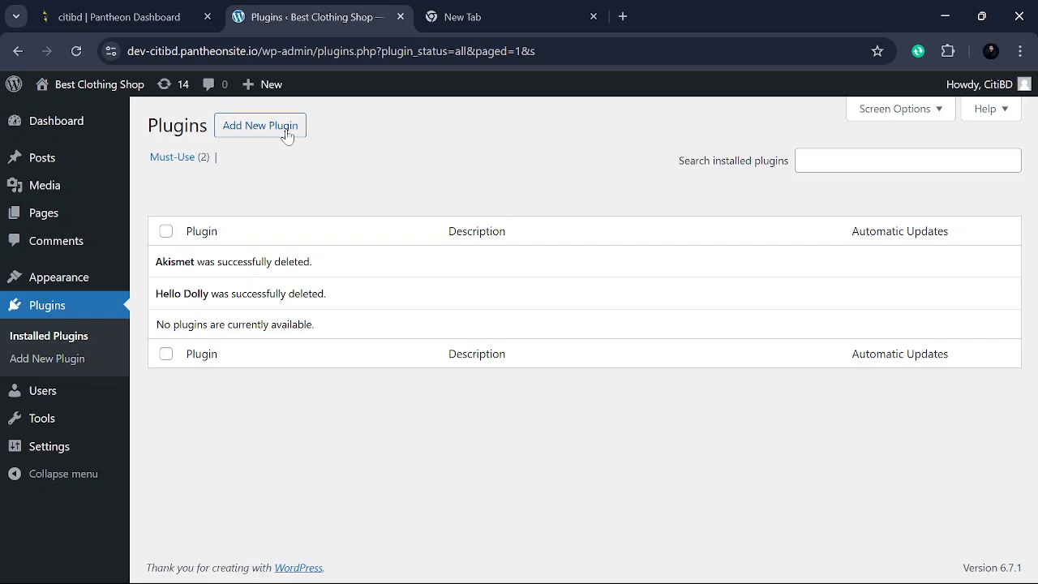
- On Add New Plugin, search for 'starter' and browse the results headed by Starter Templates
left_click(261, 138)
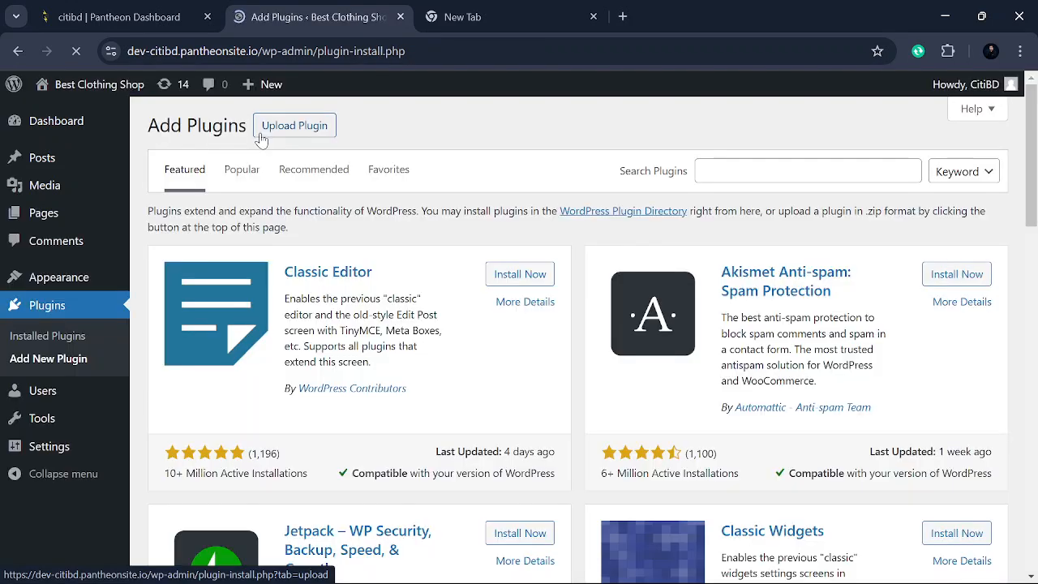
left_click(769, 171)
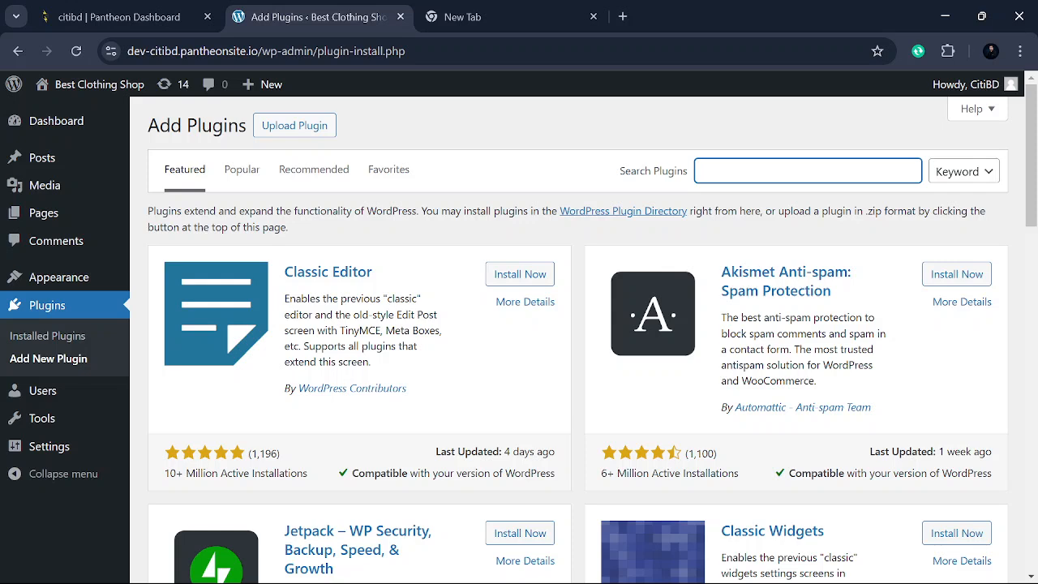
type("stater")
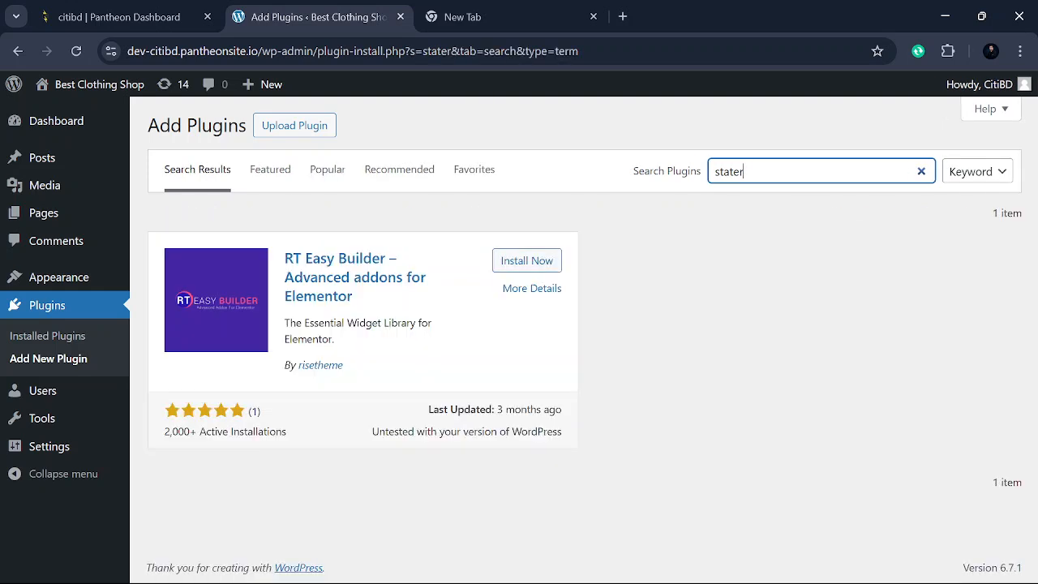
key("BackSpace")
key("BackSpace")
key("BackSpace")
key("BackSpace")
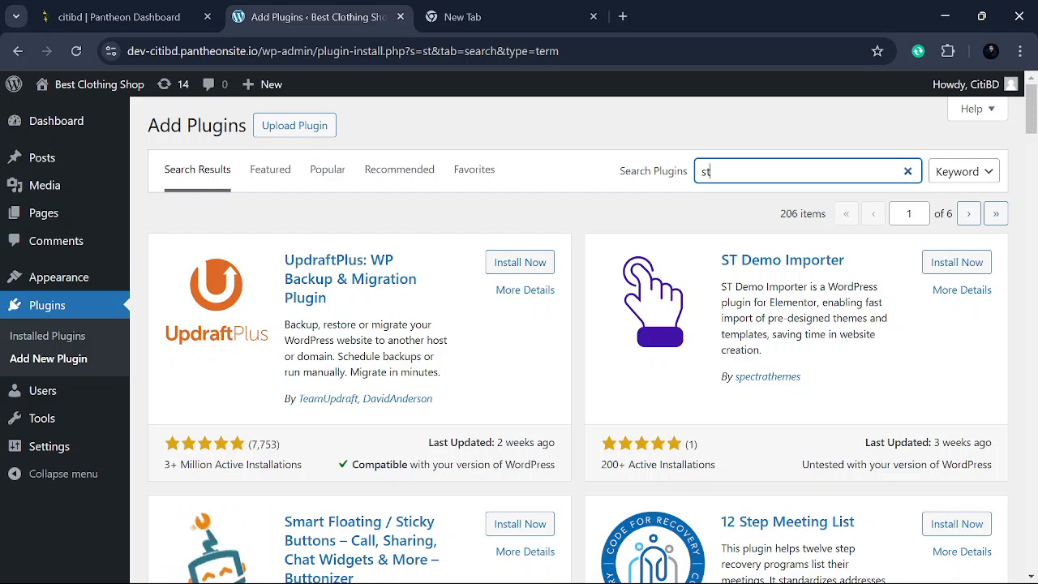
type("artt")
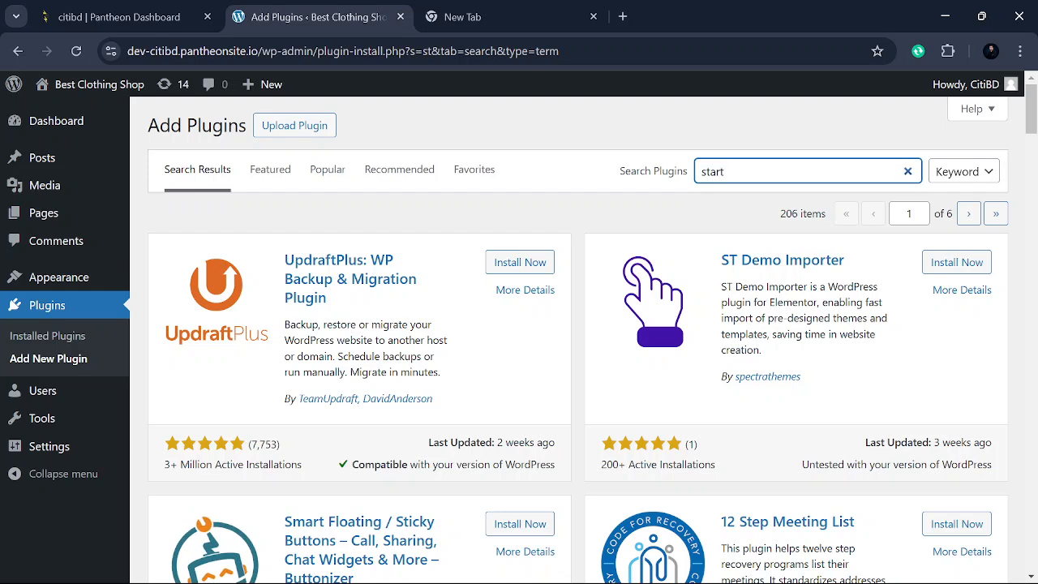
type("er")
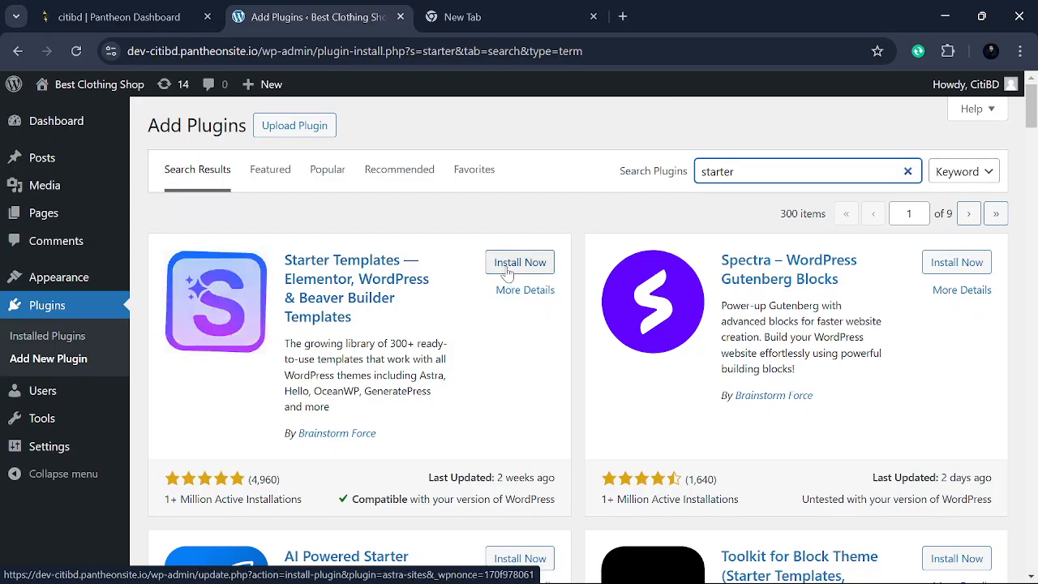
scroll(493, 390, "down", 6)
scroll(493, 390, "down", 12)
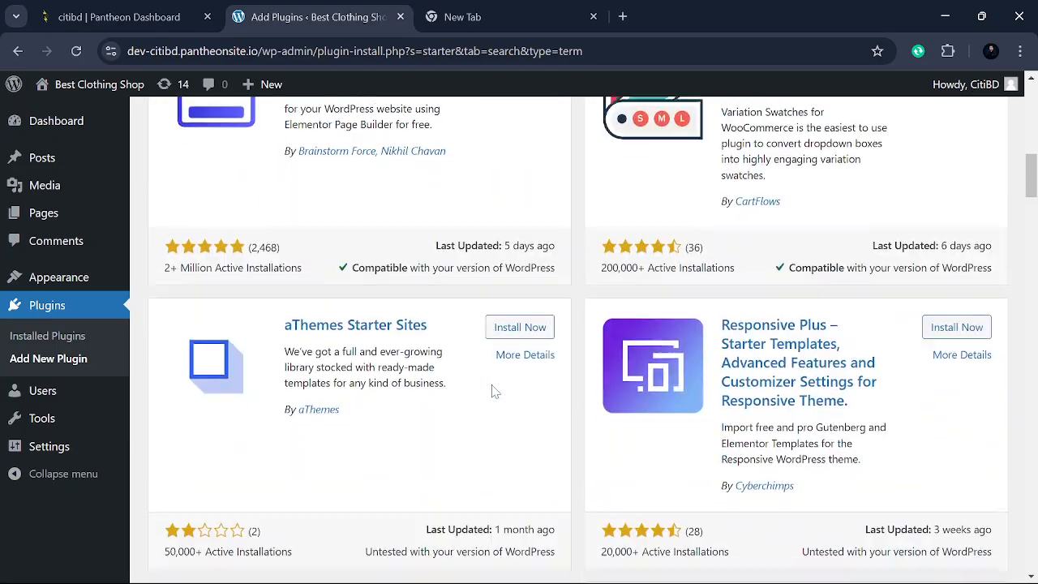
scroll(495, 392, "up", 6)
scroll(493, 390, "up", 11)
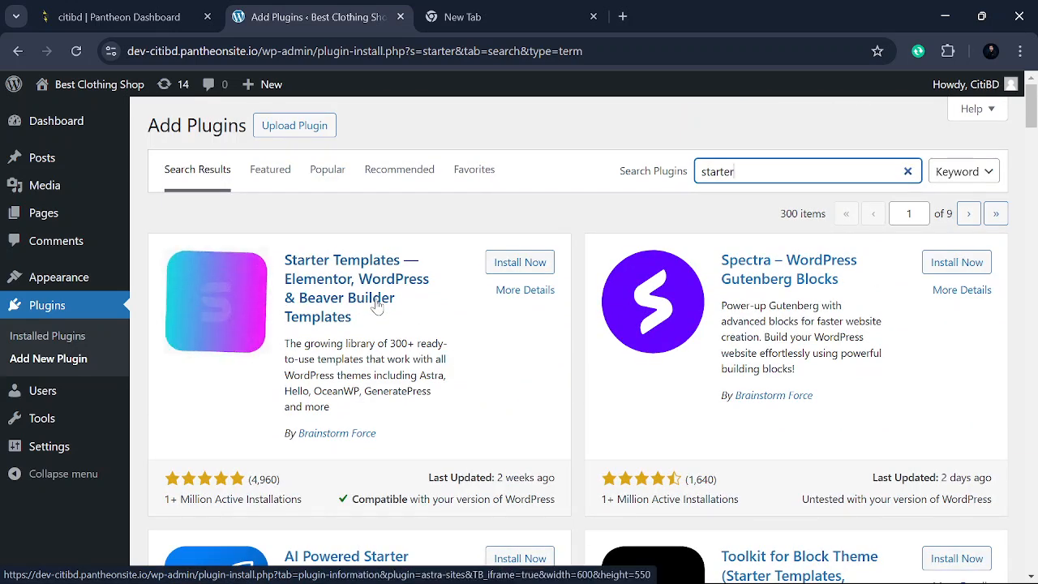
scroll(377, 306, "down", 4)
scroll(377, 306, "up", 4)
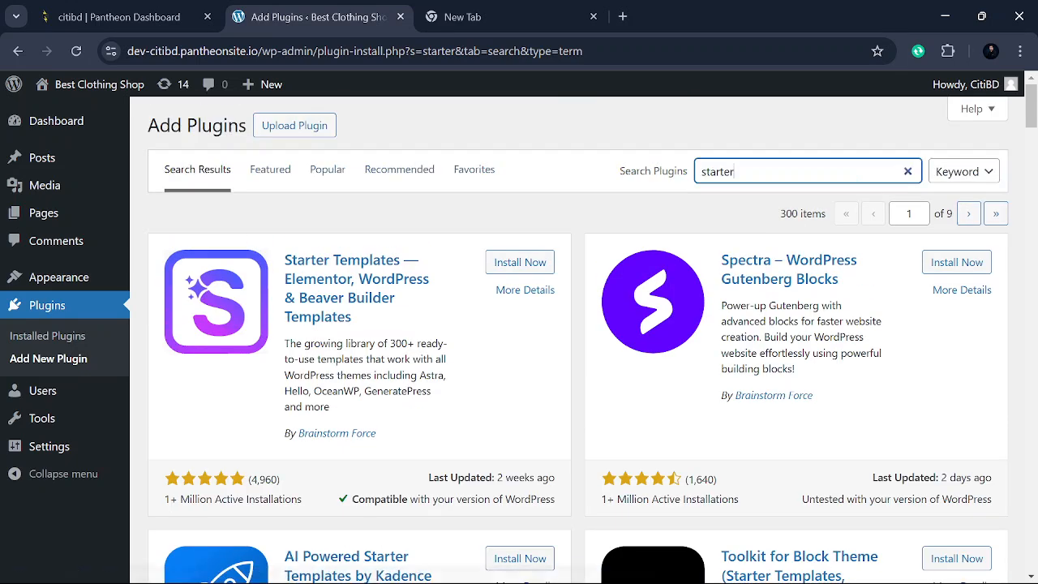
- Install the Starter Templates plugin by Brainstorm Force and activate it
left_click(519, 263)
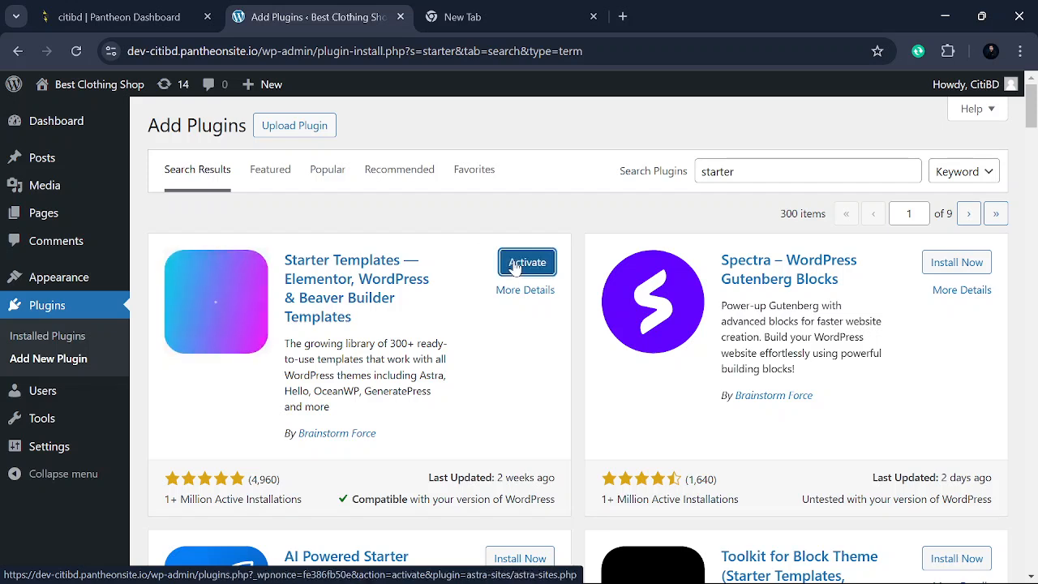
left_click(515, 267)
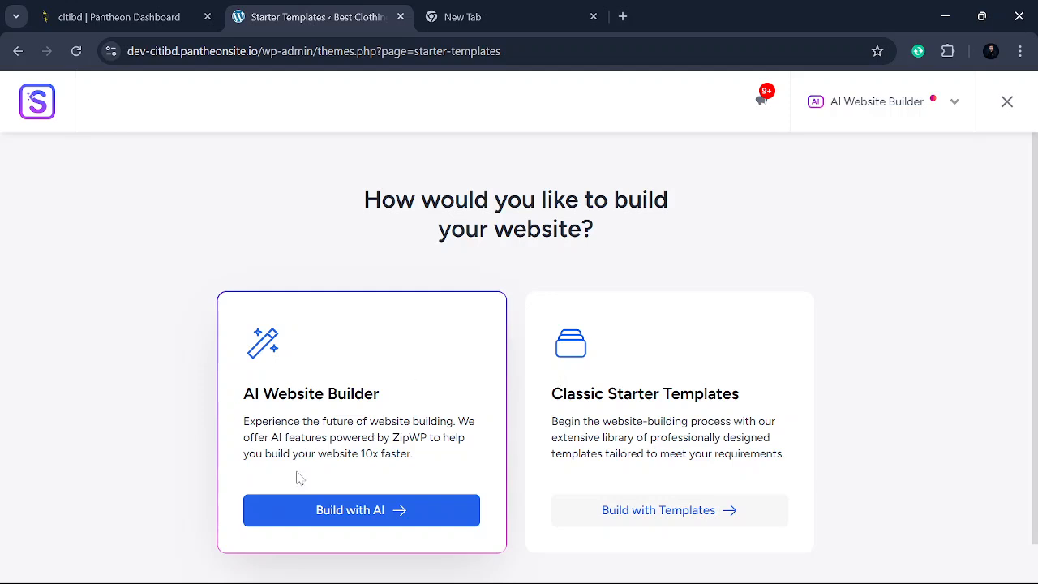
- Pick Build with Templates under Classic Starter Templates instead of the AI Website Builder
left_click_drag(242, 394, 391, 401)
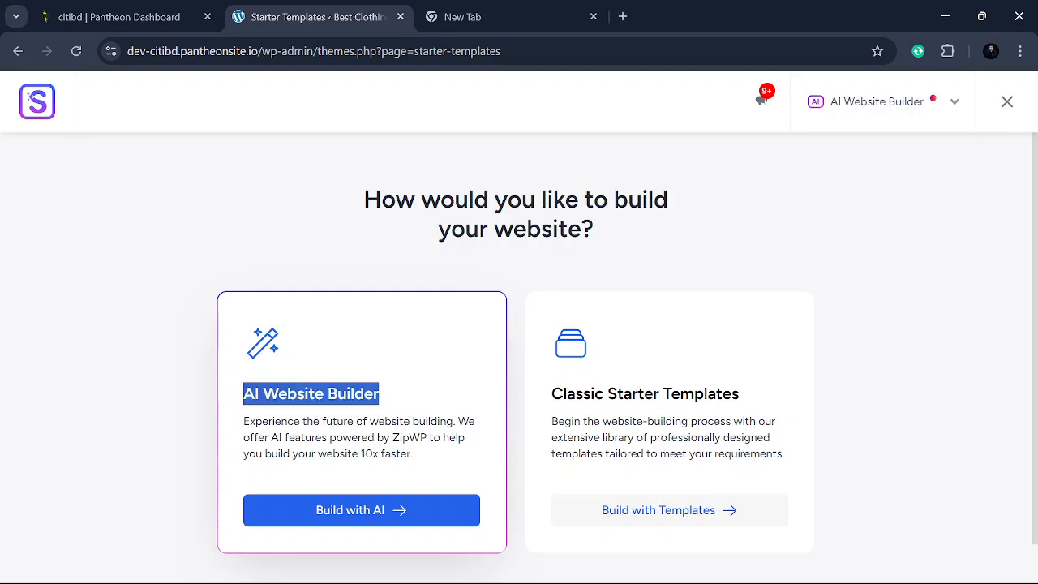
left_click(29, 96)
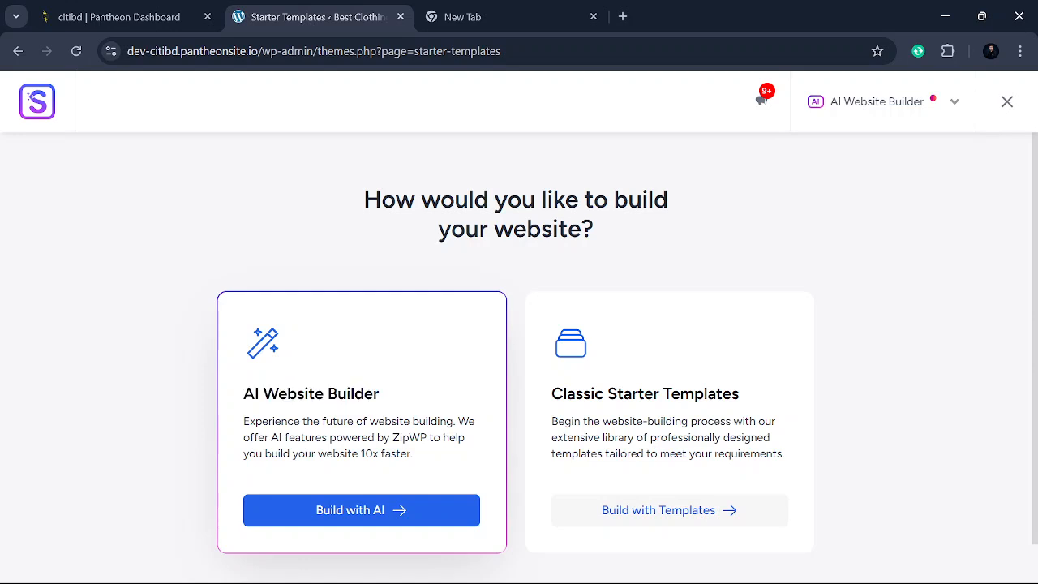
left_click(647, 512)
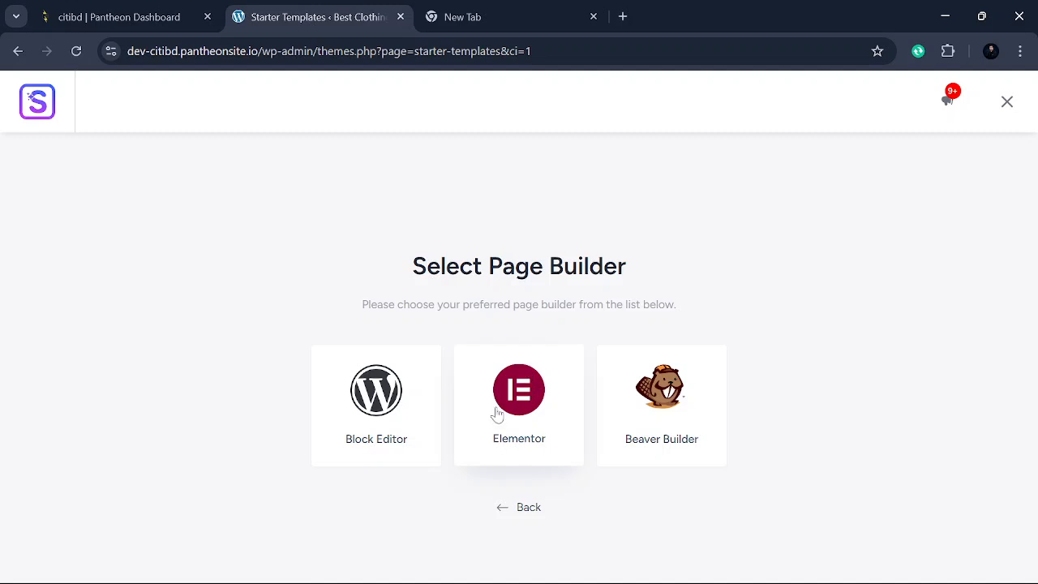
- Open the other site's live homepage from its WordPress dashboard in a new tab
left_click(631, 564)
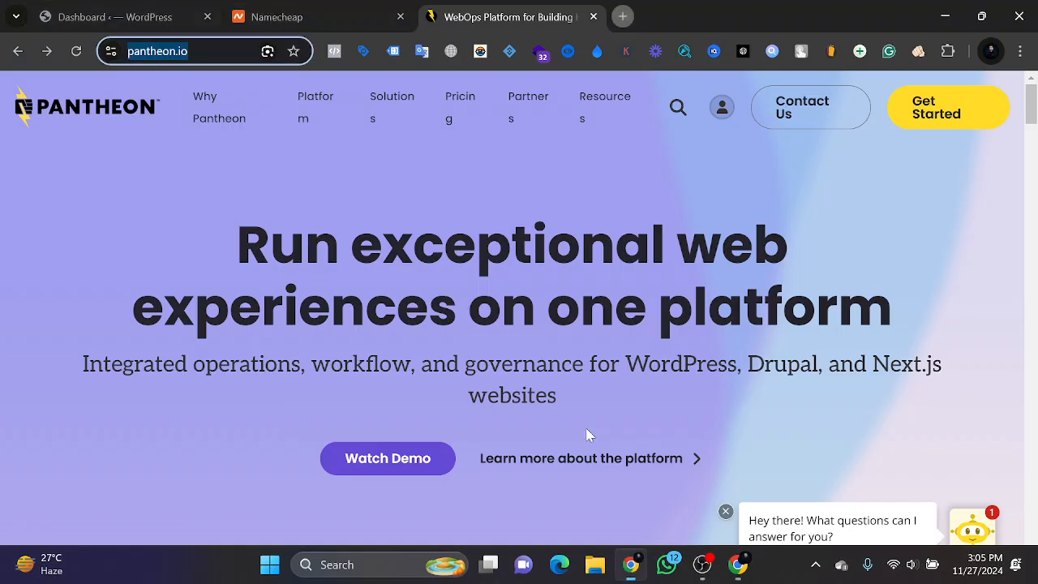
left_click(111, 15)
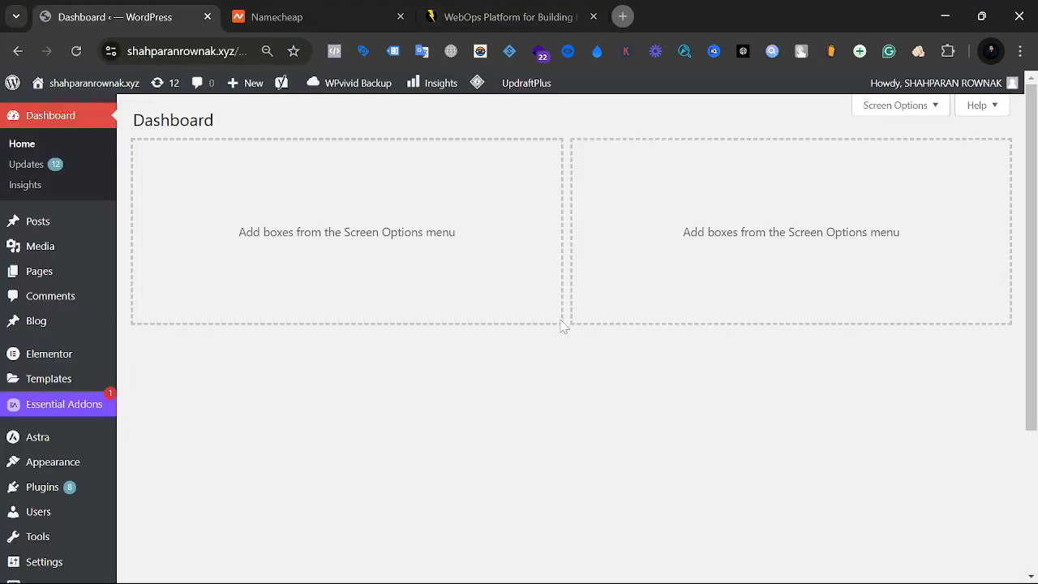
scroll(180, 120, "down", 2)
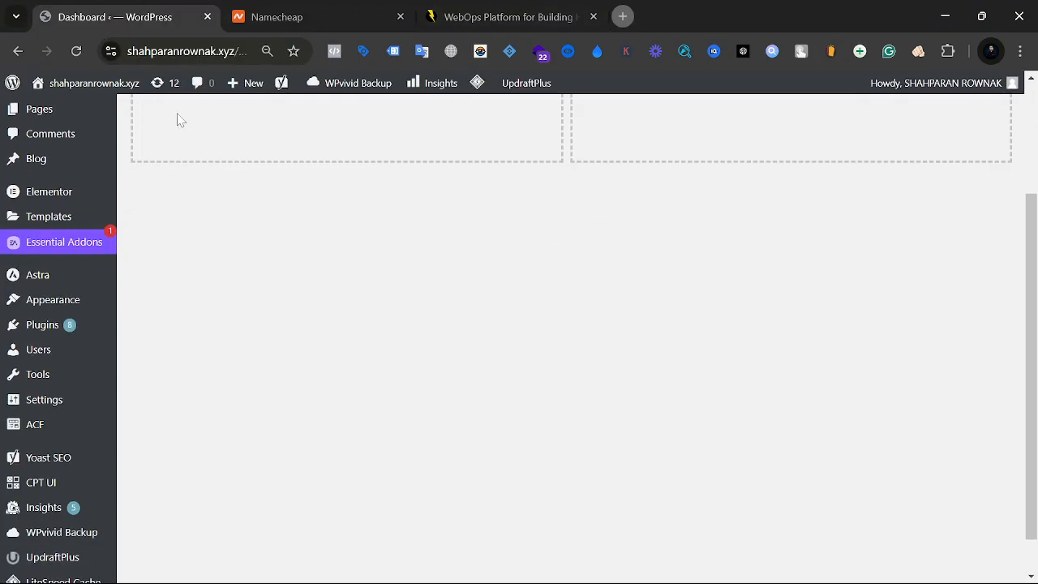
middle_click(118, 85)
left_click(327, 9)
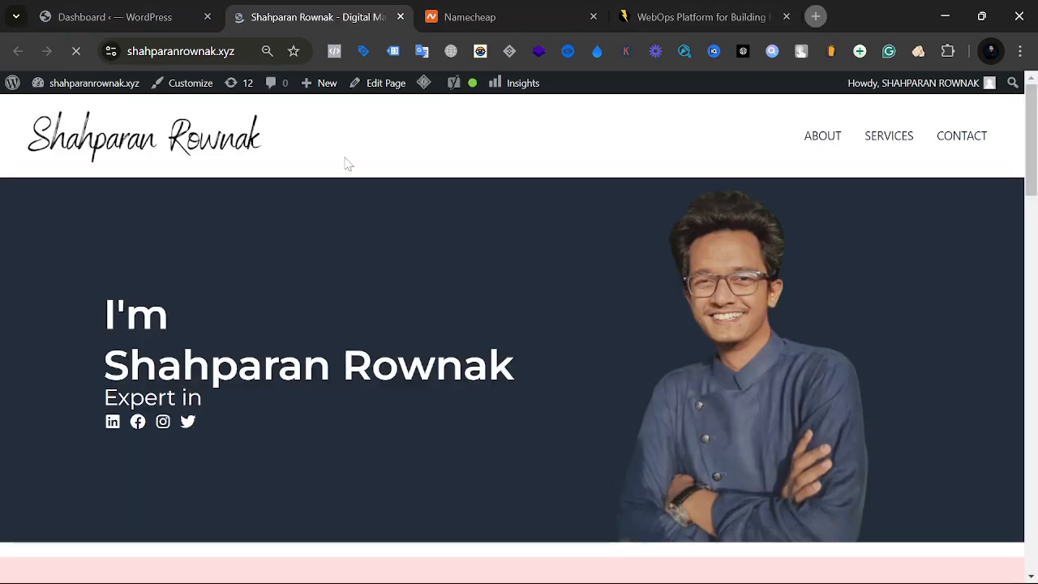
- Scroll through the portfolio homepage and dismiss its contact-form popup
scroll(652, 249, "down", 10)
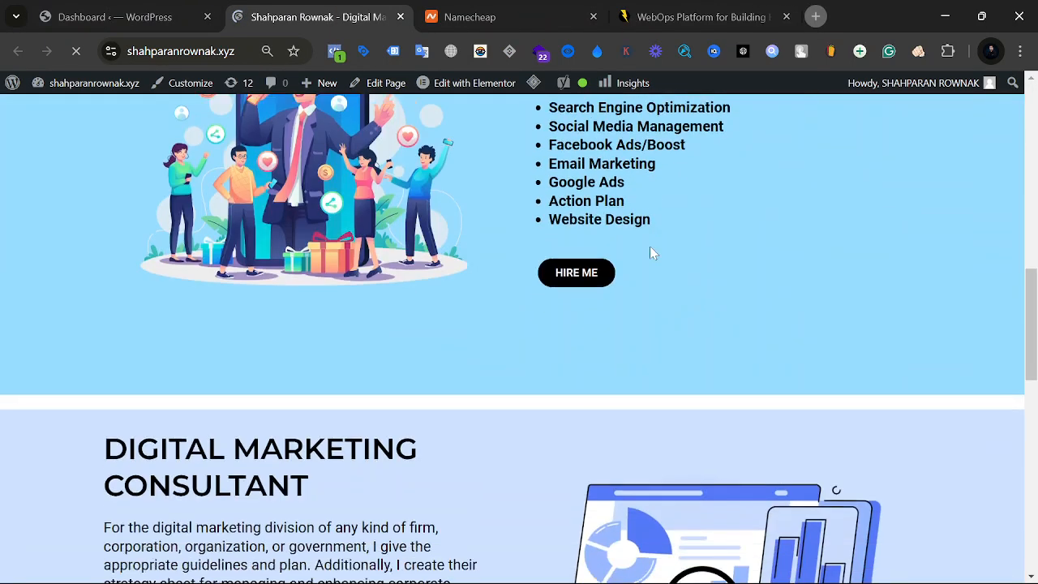
scroll(653, 252, "down", 8)
scroll(652, 252, "up", 2)
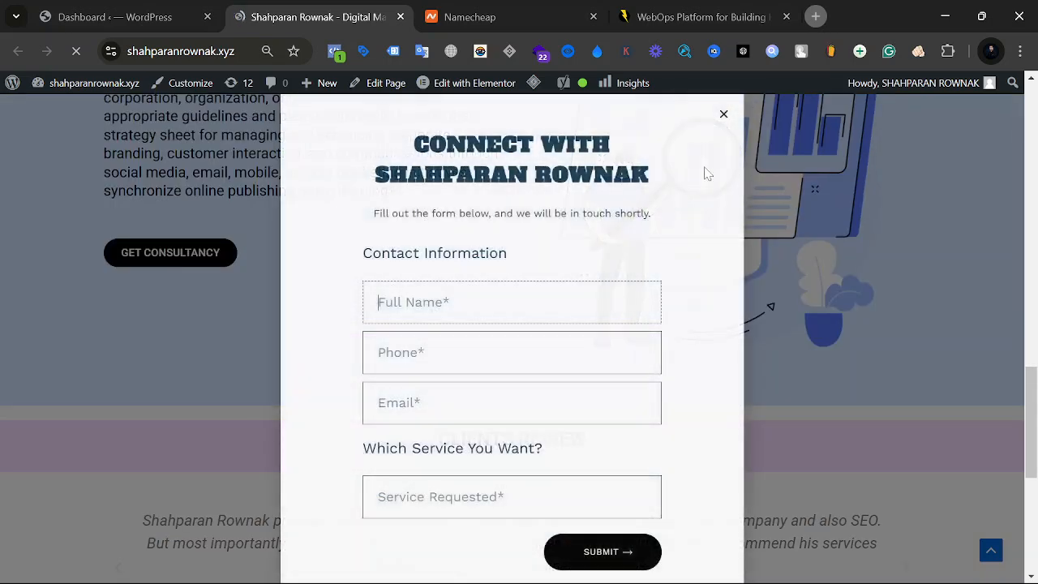
scroll(776, 318, "up", 2)
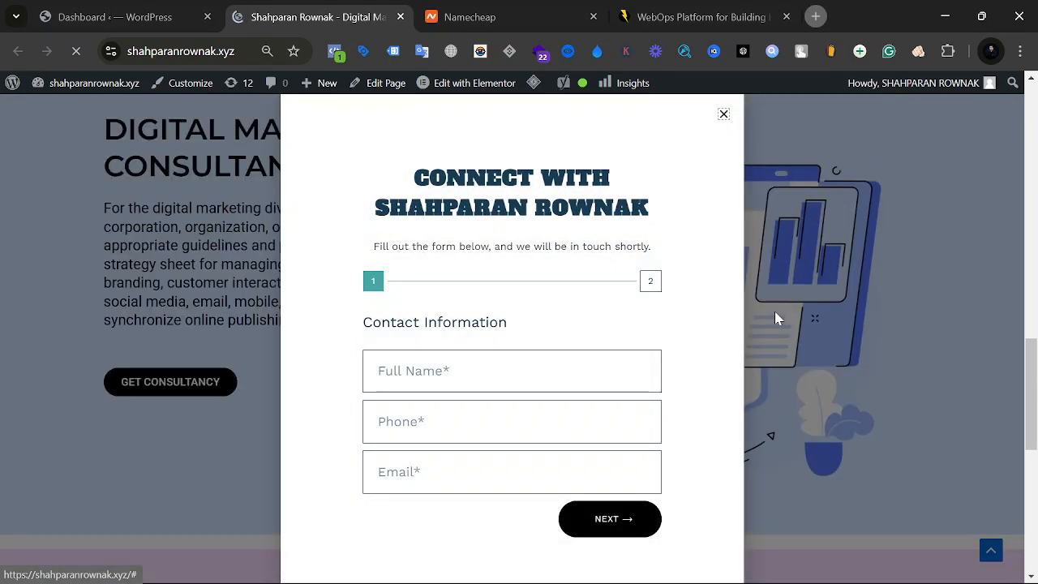
scroll(777, 318, "up", 1)
left_click(723, 114)
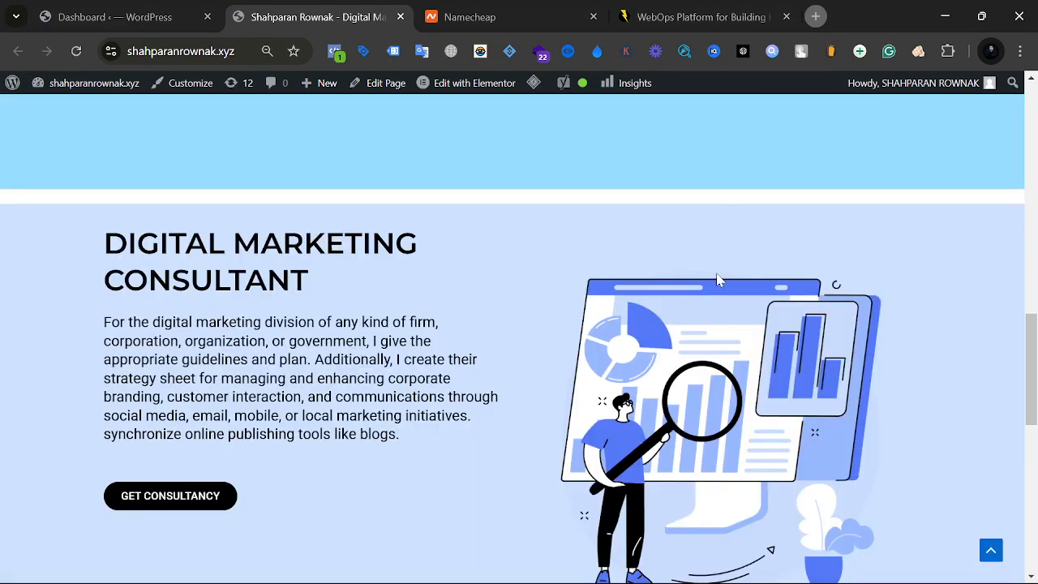
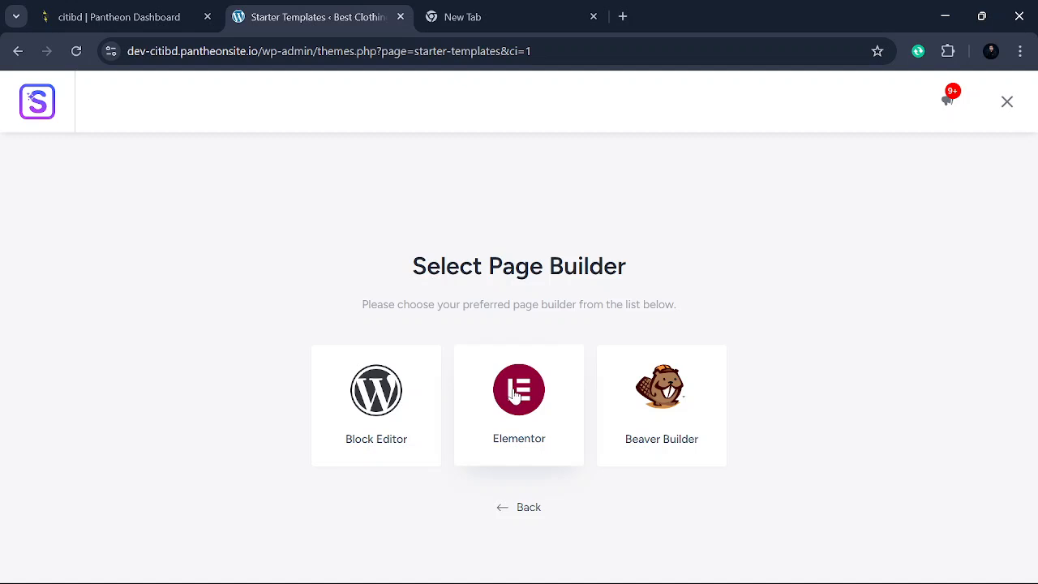
- Choose Elementor as the page builder and dismiss the AI website builder promotion
left_click(514, 394)
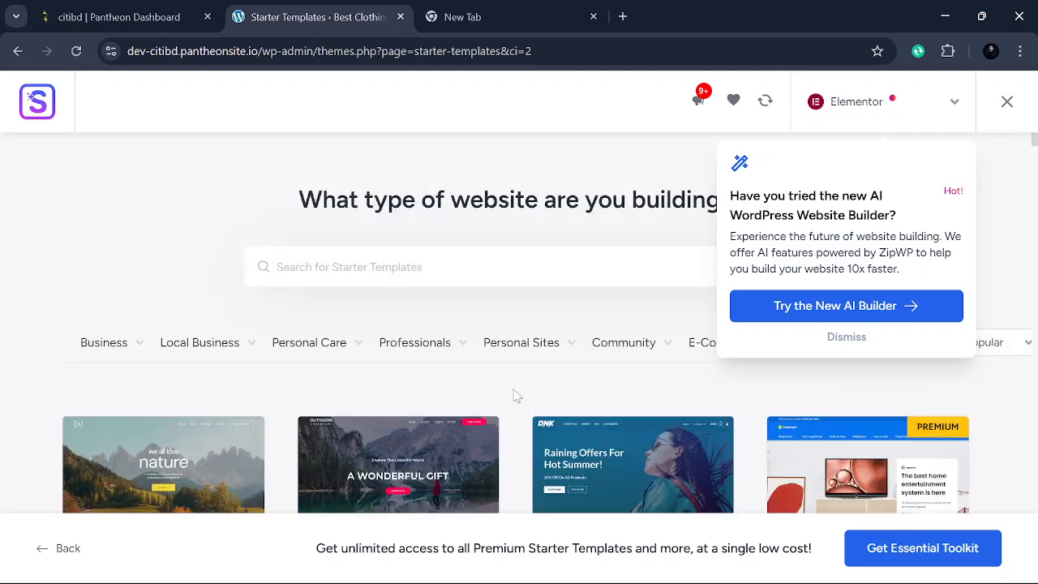
left_click(847, 338)
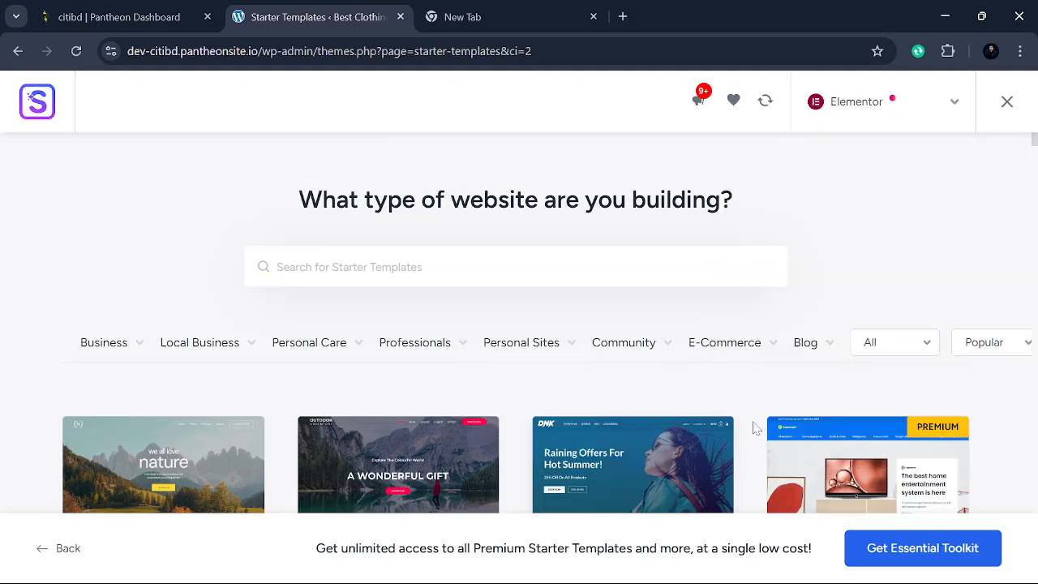
scroll(753, 424, "down", 3)
scroll(753, 427, "down", 1)
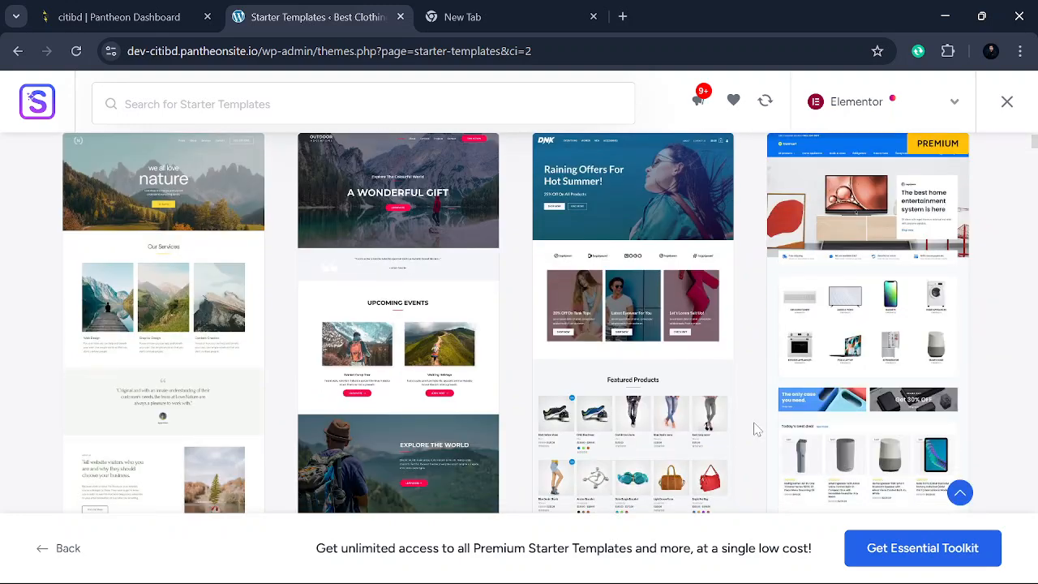
scroll(753, 429, "up", 1)
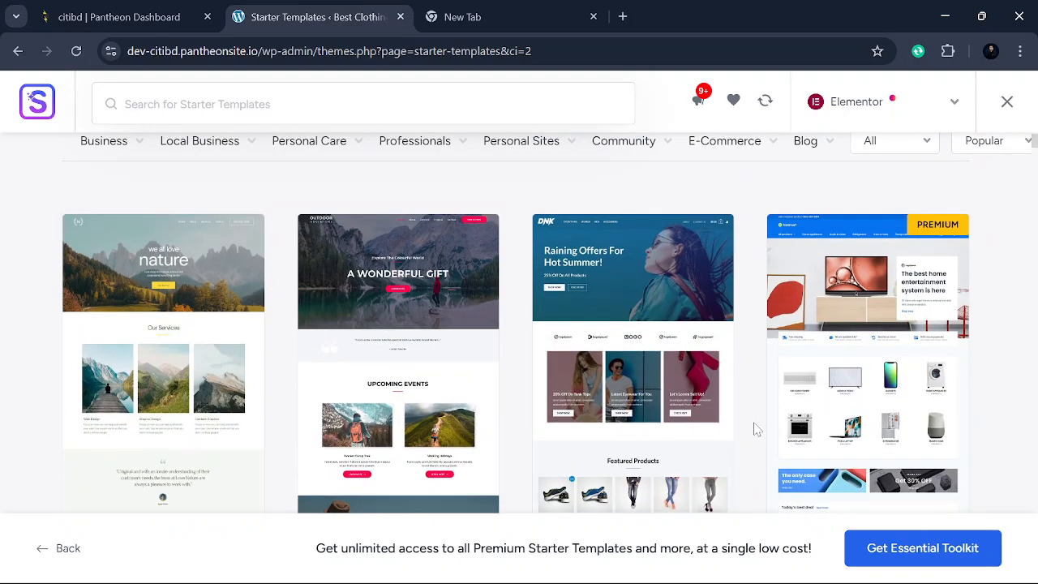
scroll(753, 429, "down", 3)
scroll(753, 429, "up", 3)
- Browse further down the grid of starter website template designs
scroll(523, 233, "down", 5)
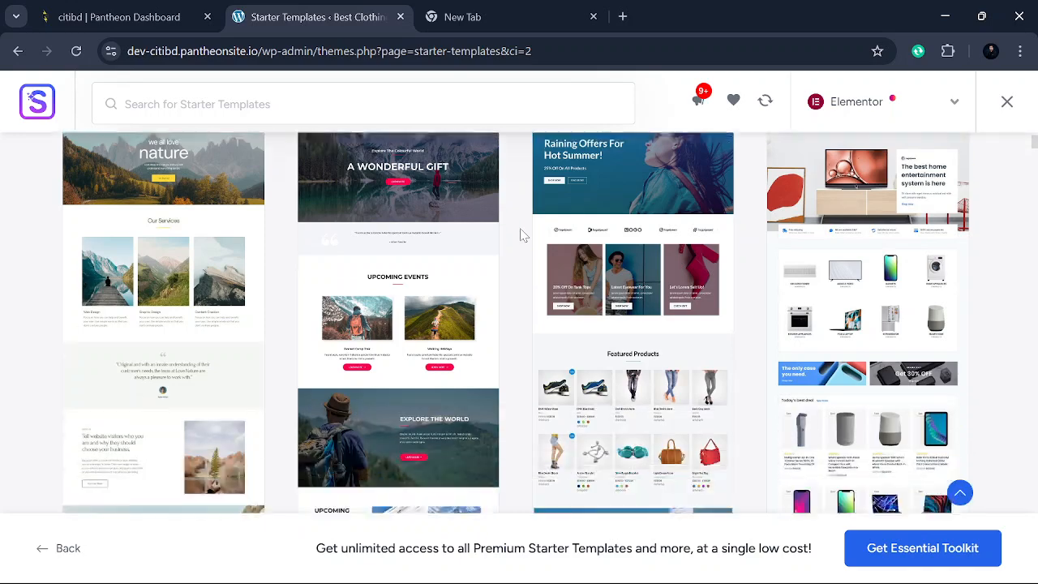
scroll(523, 229, "down", 3)
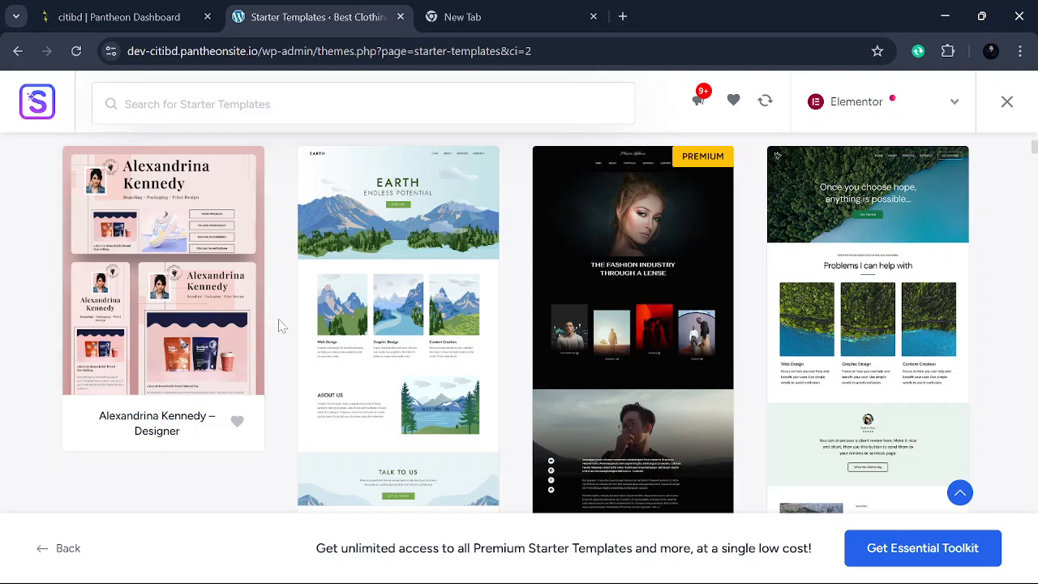
scroll(285, 329, "down", 4)
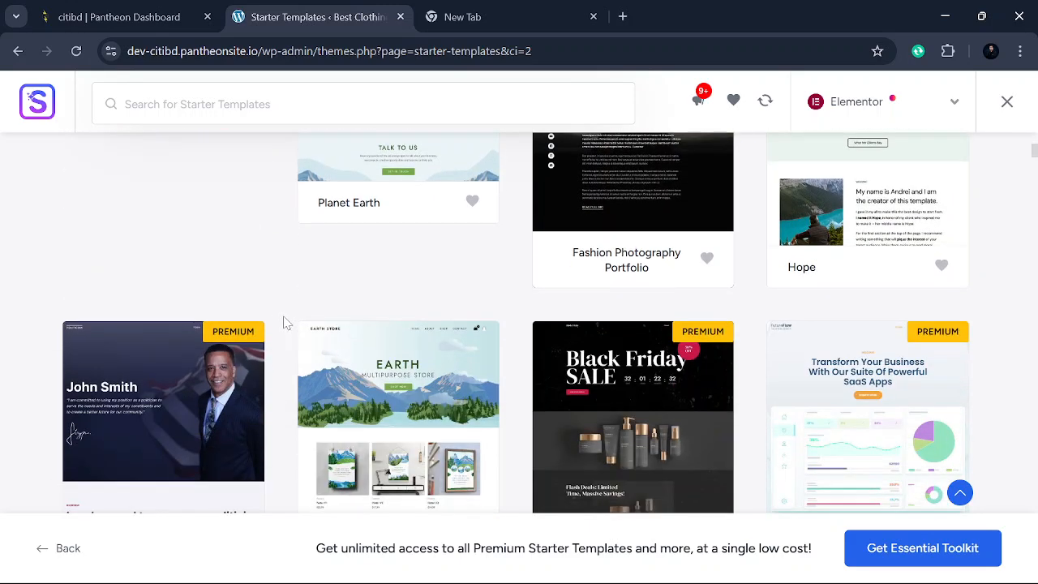
scroll(286, 323, "down", 1)
scroll(285, 321, "down", 2)
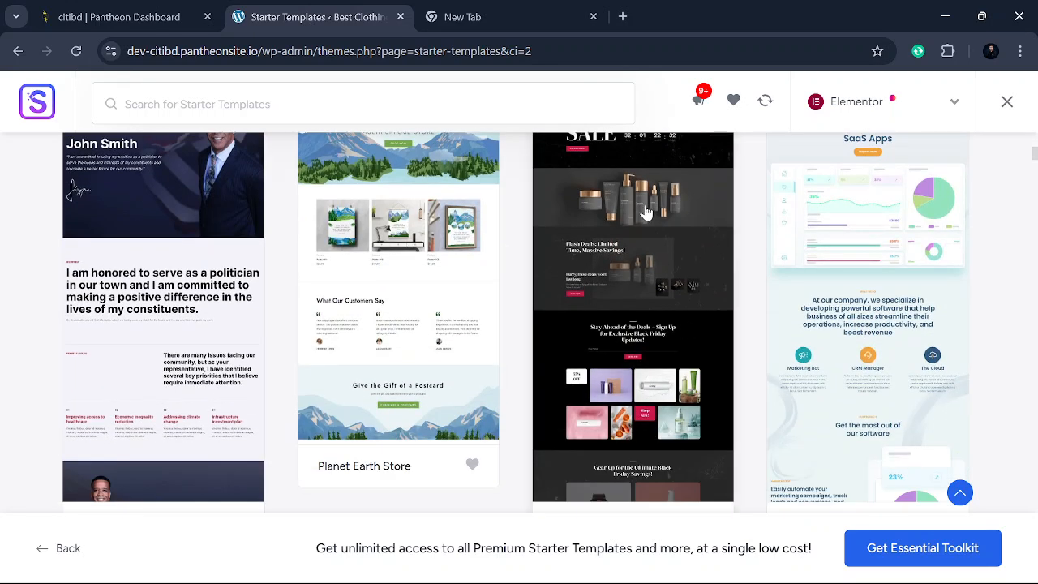
scroll(846, 337, "up", 2)
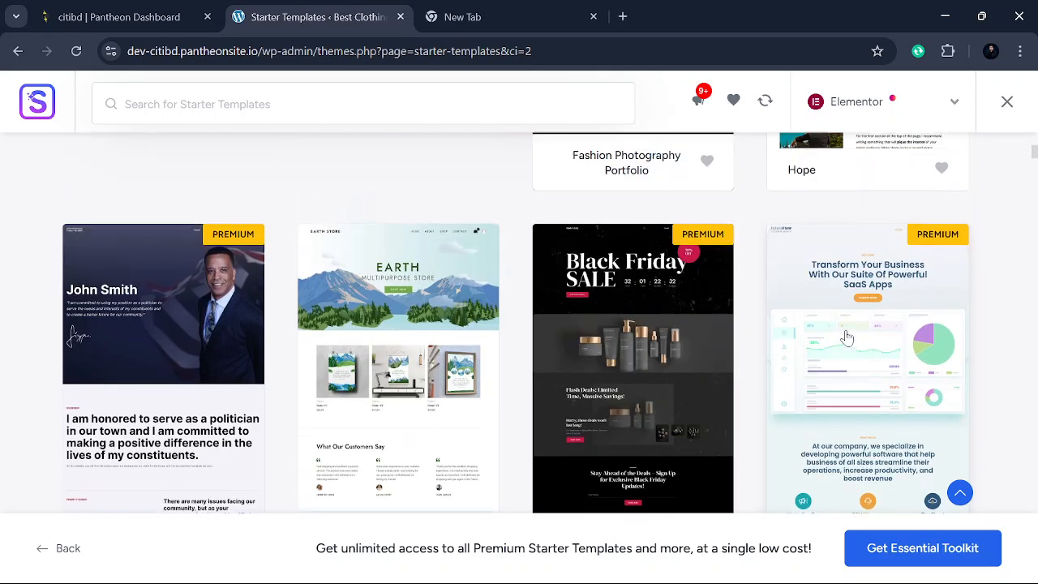
scroll(846, 337, "down", 4)
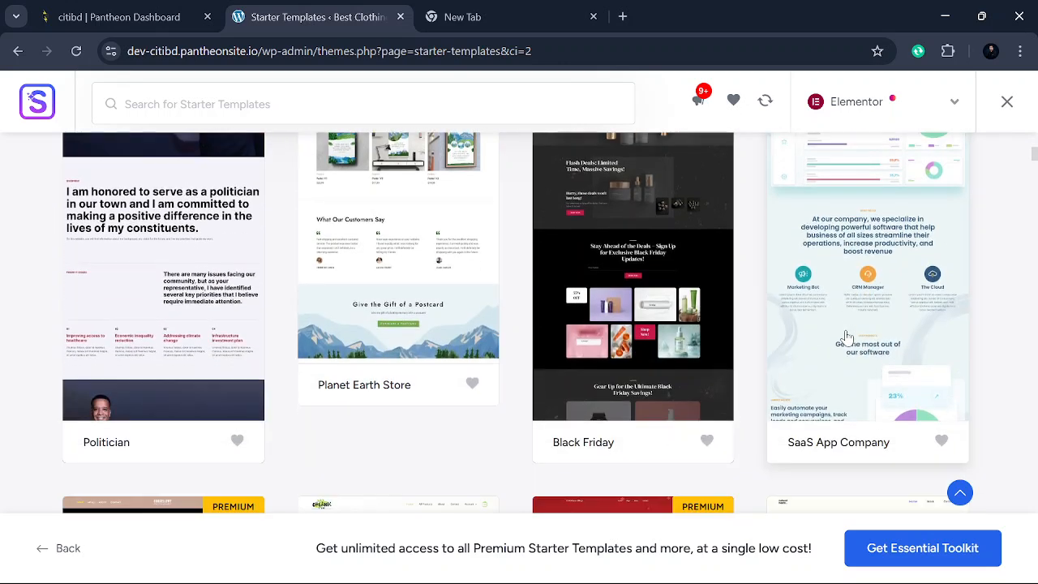
scroll(746, 328, "down", 2)
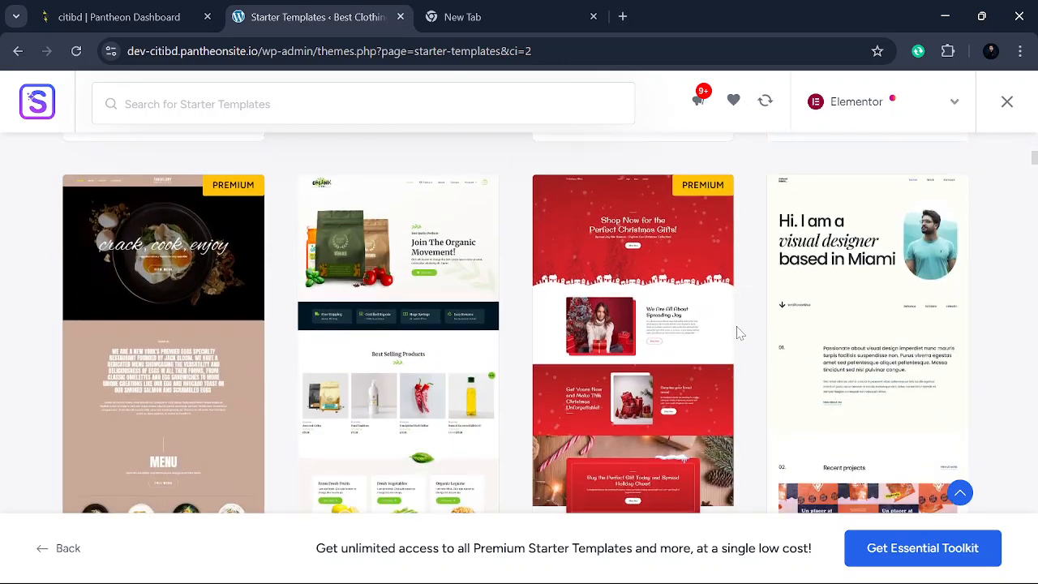
scroll(836, 324, "down", 1)
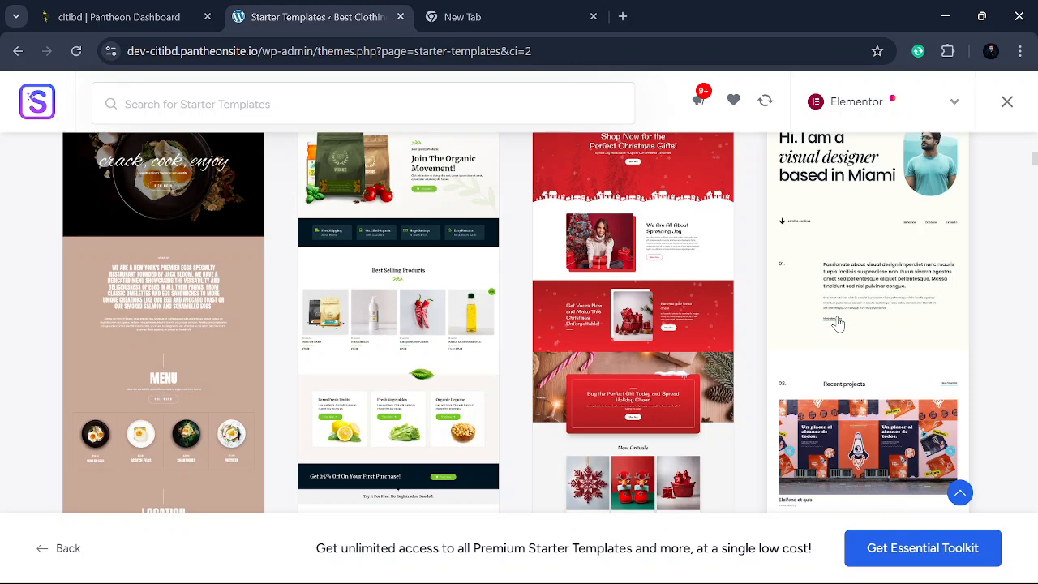
scroll(837, 324, "up", 1)
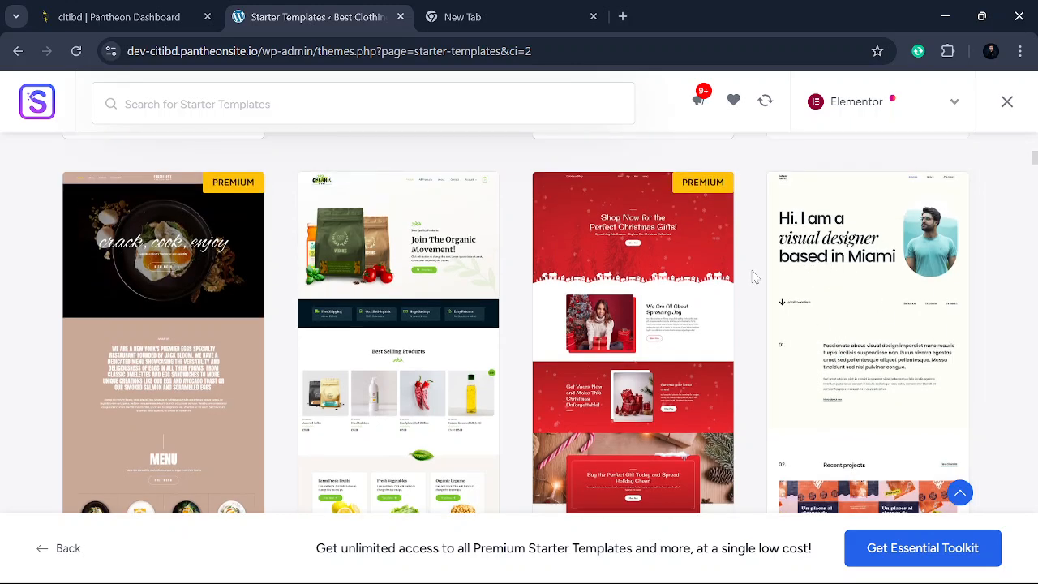
scroll(755, 278, "down", 1)
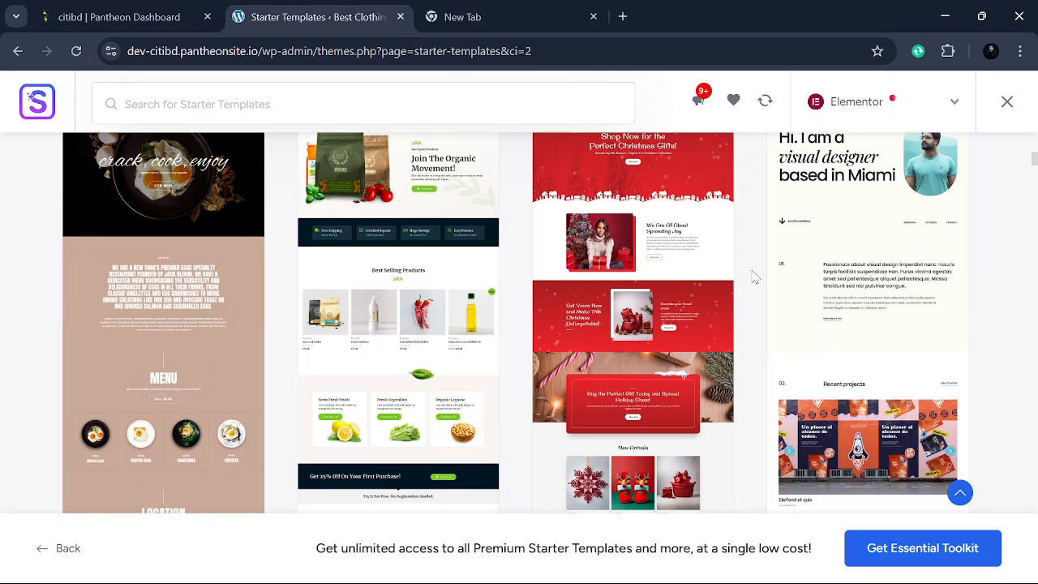
scroll(755, 277, "up", 1)
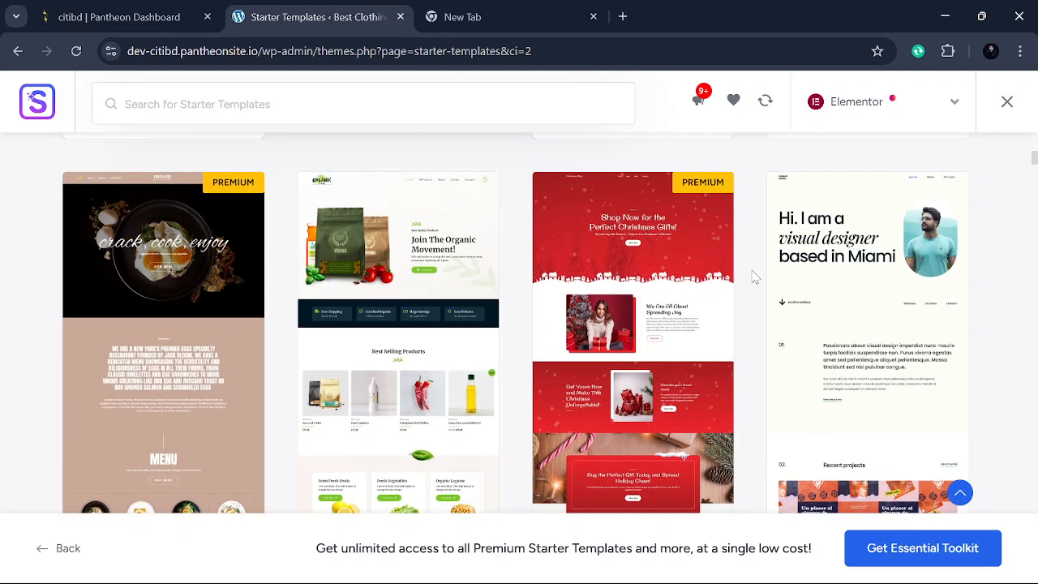
- Pick the Organic Store template and, after comparing palettes, apply the orange Style 5 colours
left_click(431, 300)
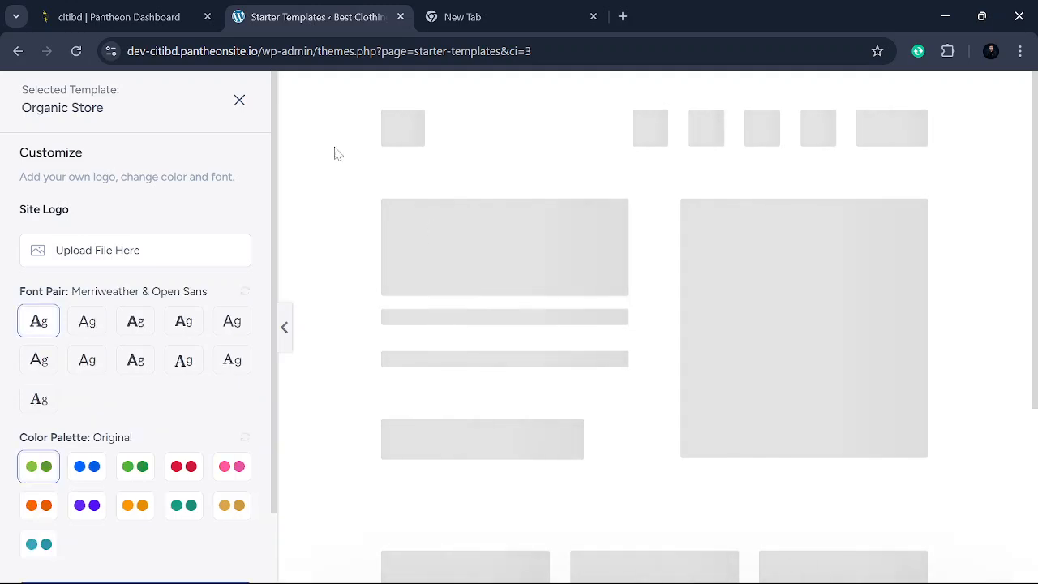
scroll(184, 431, "down", 1)
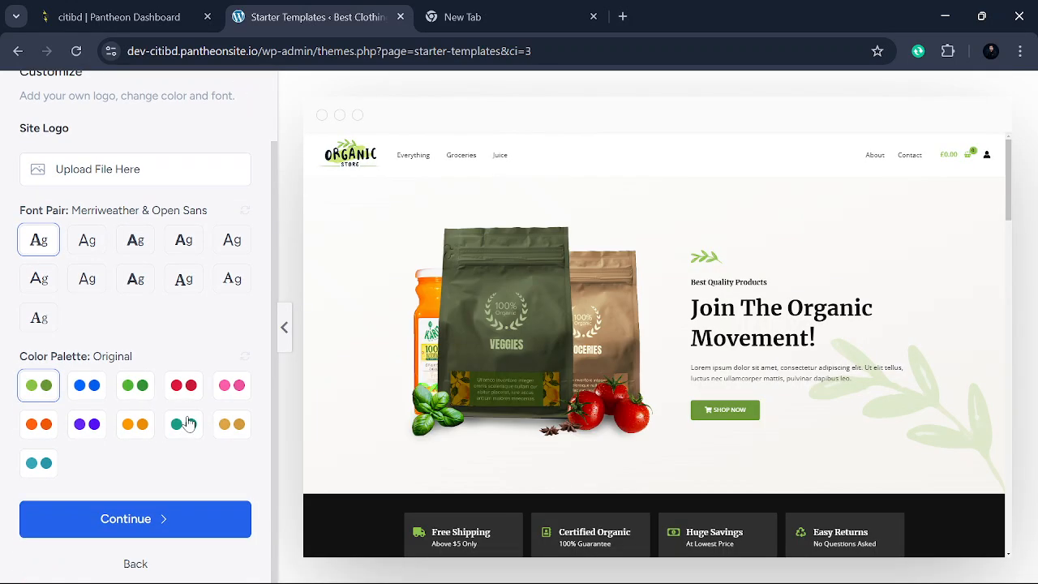
left_click(96, 378)
left_click(139, 382)
left_click(185, 387)
left_click(230, 398)
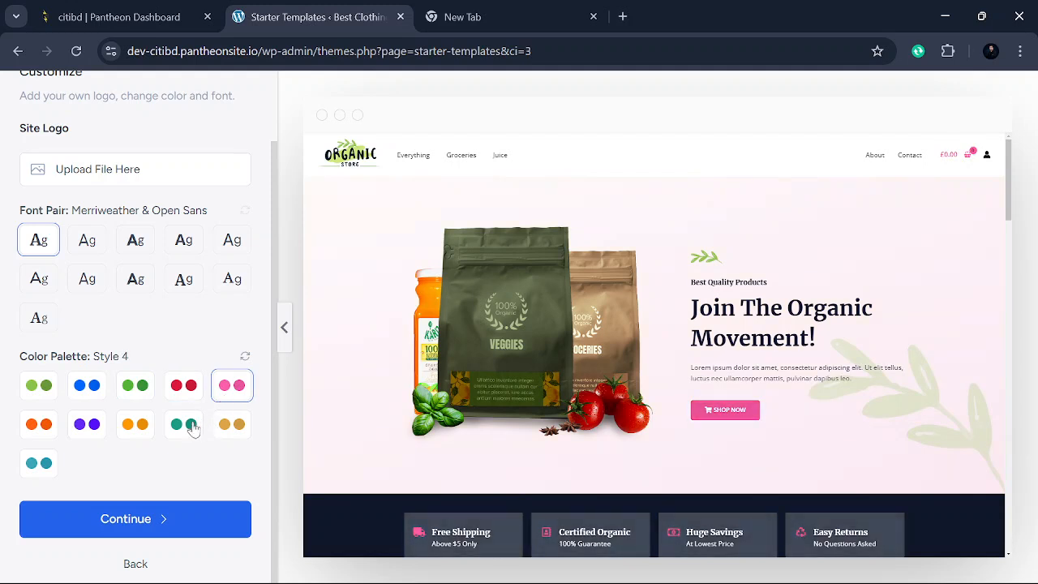
left_click(195, 388)
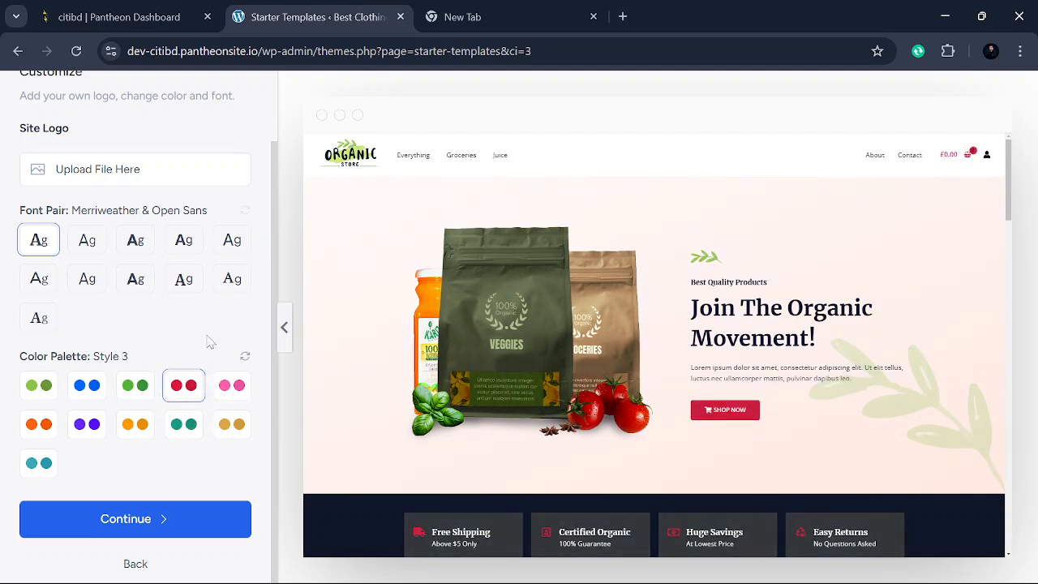
left_click(94, 387)
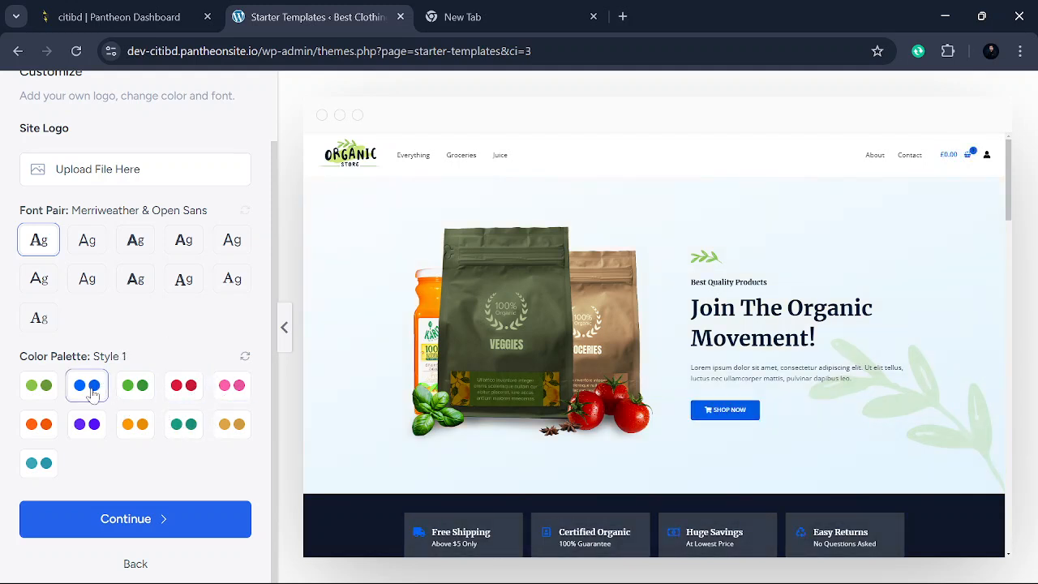
left_click(48, 426)
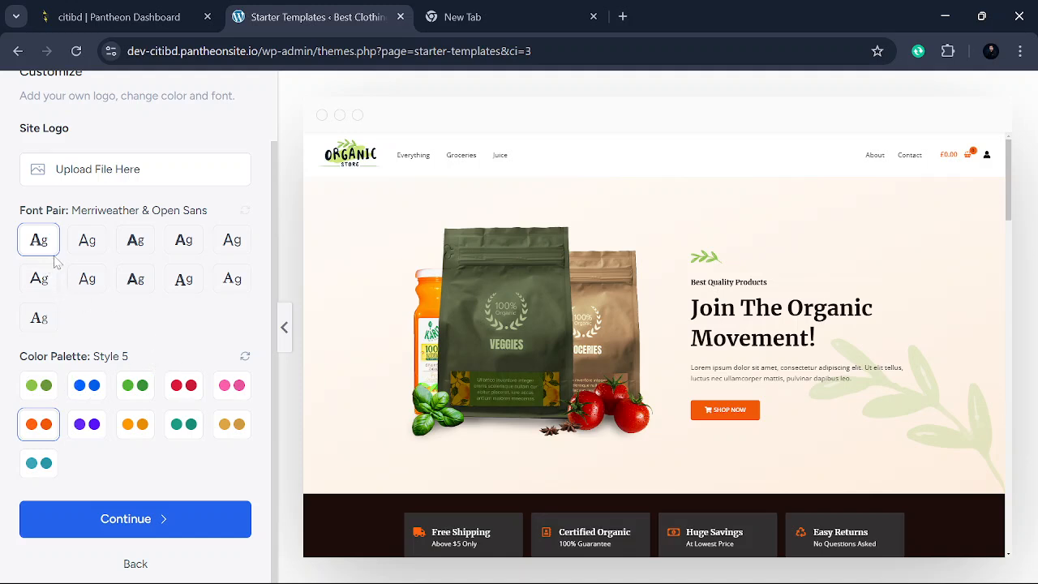
- Compare font pairs and settle on Nunito Sans & Lora
left_click(85, 242)
left_click(135, 243)
left_click(184, 244)
left_click(232, 243)
left_click(232, 279)
left_click(184, 279)
left_click(135, 279)
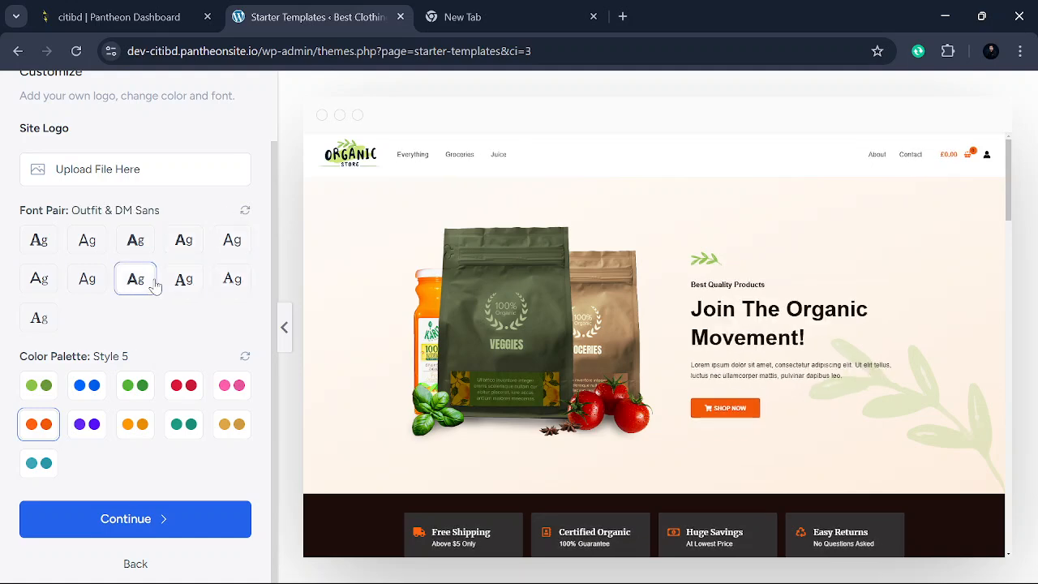
left_click(87, 279)
left_click(40, 279)
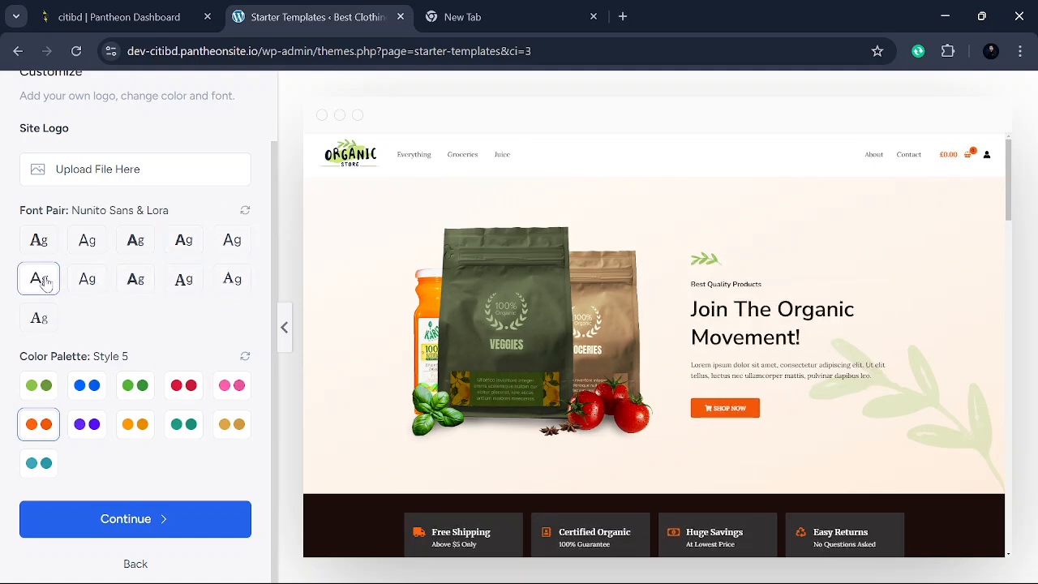
- Review the customised template and continue to feature selection
scroll(134, 284, "up", 1)
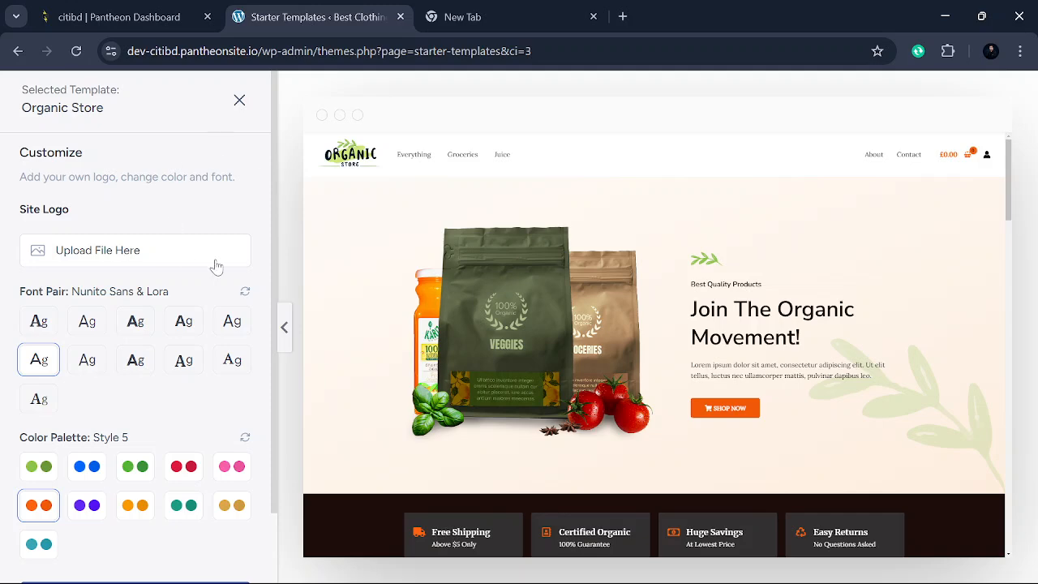
scroll(215, 272, "down", 1)
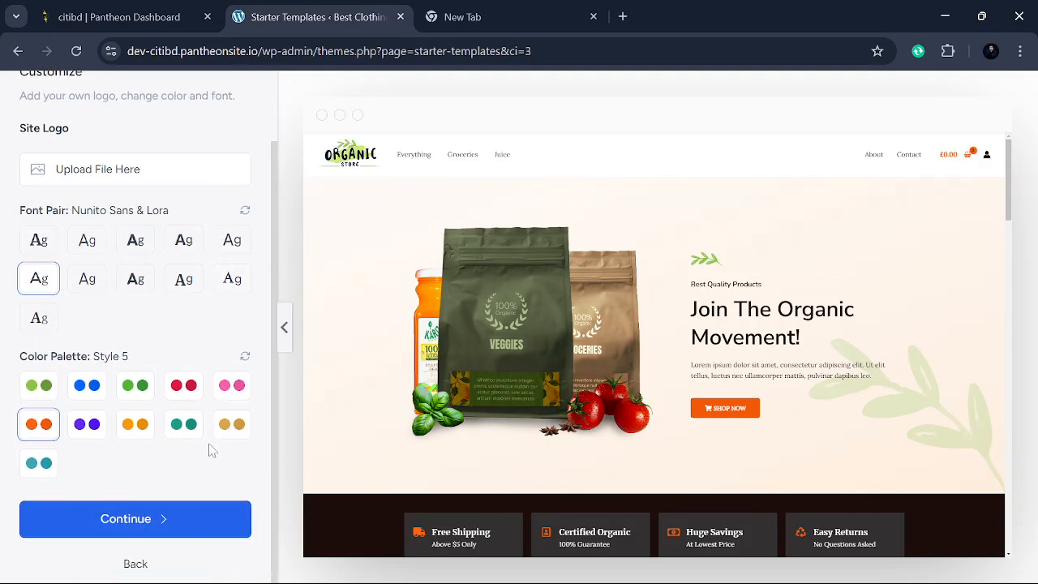
left_click(161, 521)
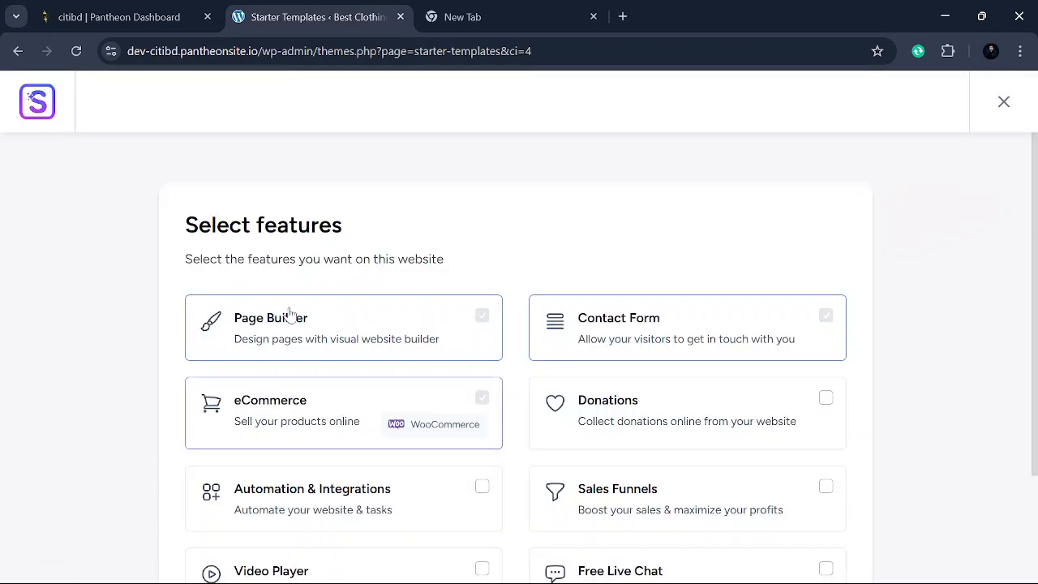
- Enable Automation & Integrations, Video Player, Free Live Chat, Sales Funnels and Donations, then continue
scroll(584, 260, "down", 1)
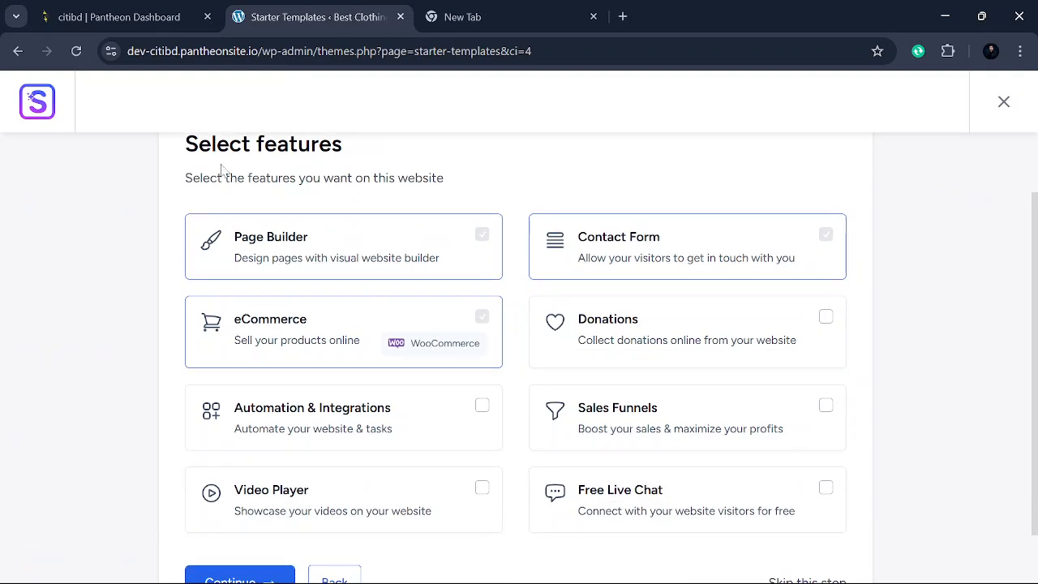
scroll(341, 231, "up", 1)
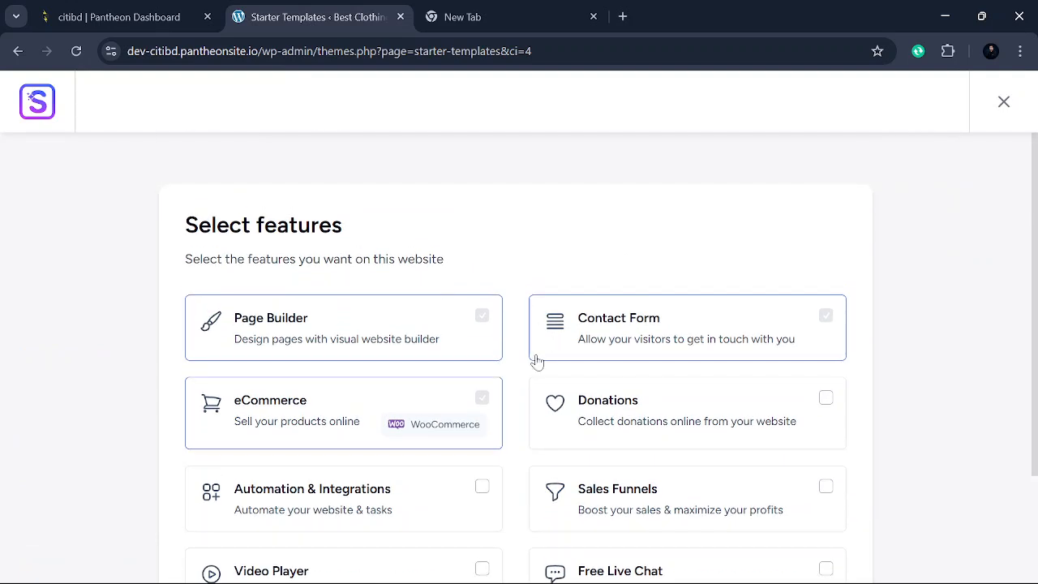
scroll(536, 361, "down", 1)
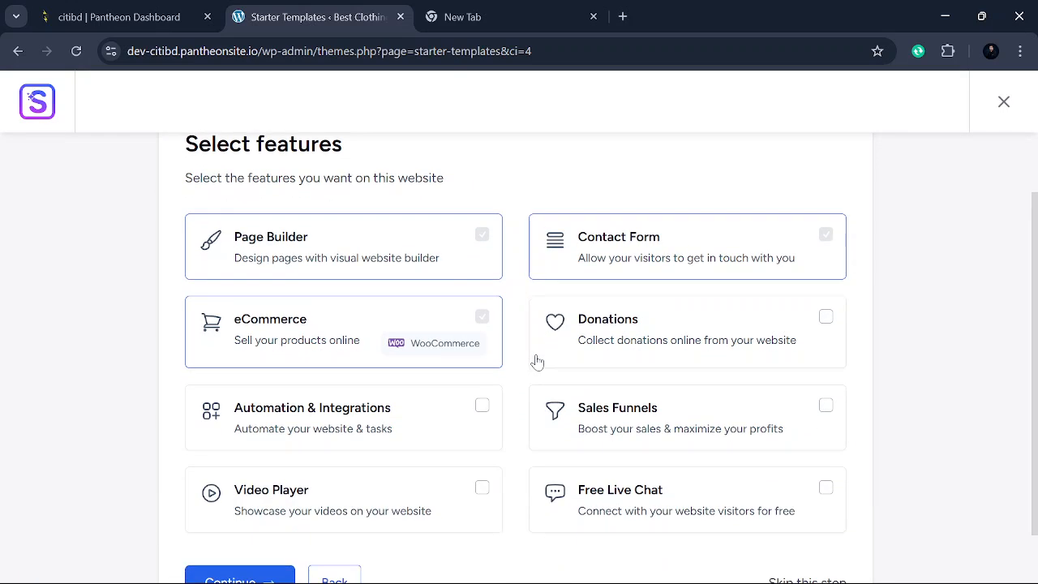
left_click(482, 407)
scroll(482, 413, "down", 1)
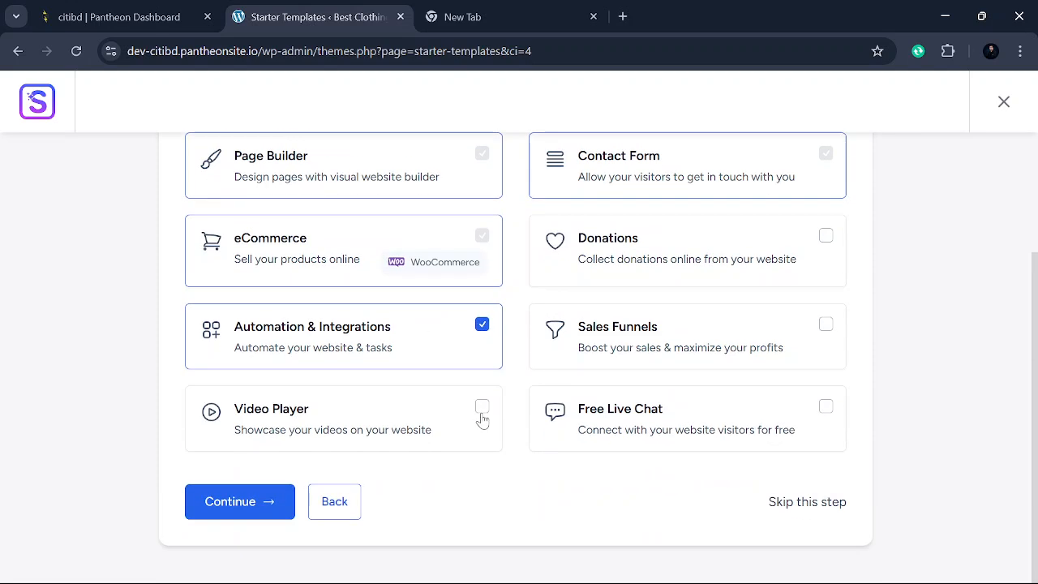
left_click(482, 414)
left_click(823, 410)
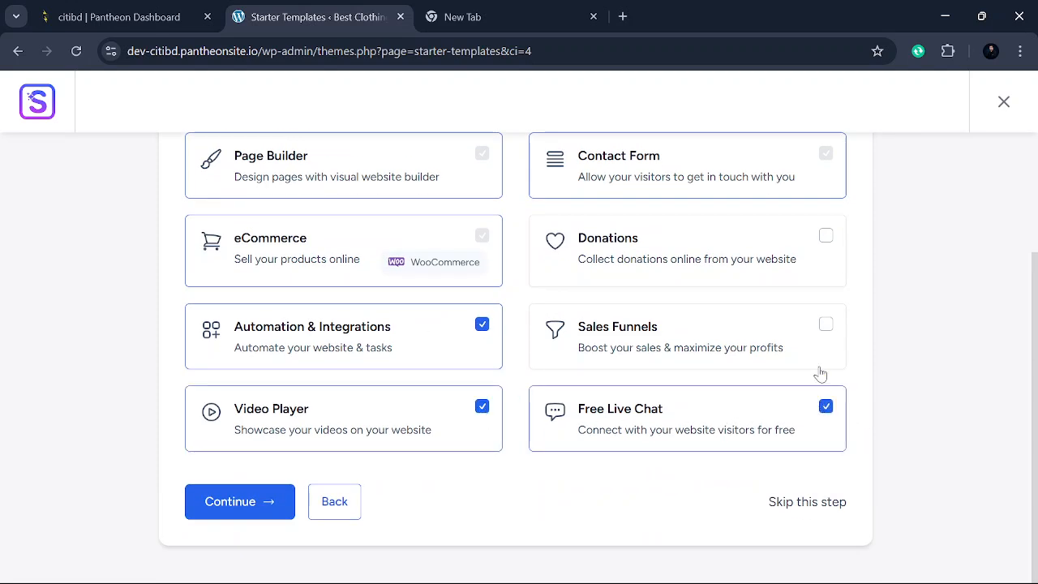
left_click(825, 325)
left_click(825, 236)
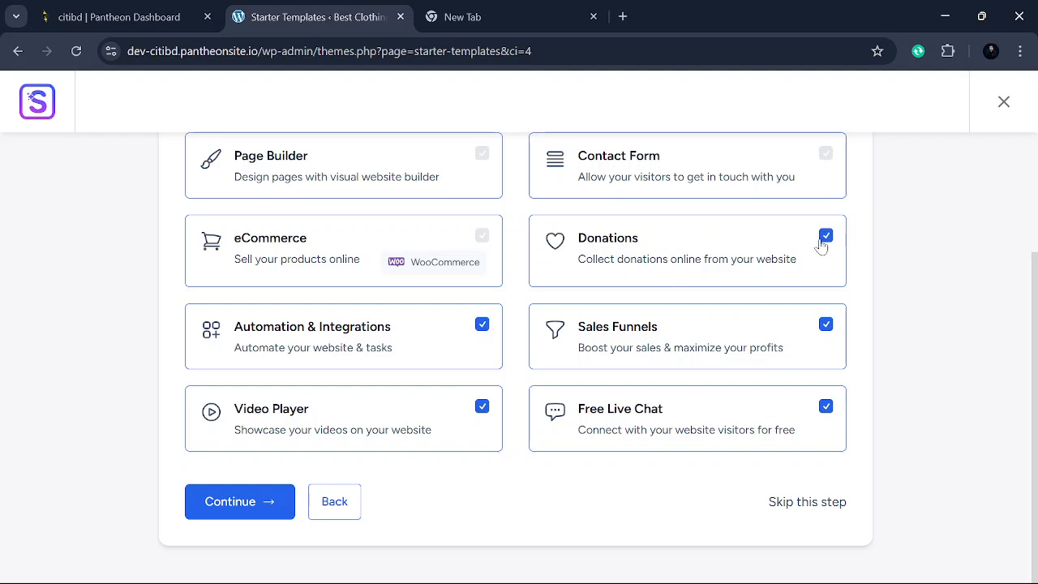
left_click(268, 493)
left_click(454, 314)
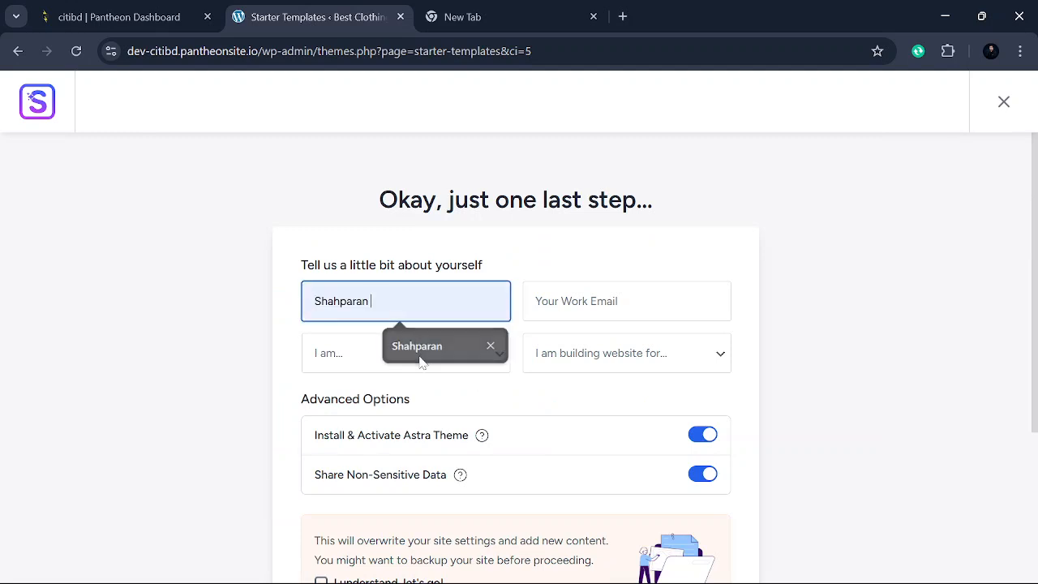
- Fill in the first name and work email from saved browser suggestions
left_click(421, 357)
key("Tab")
left_click(638, 350)
- Set the site for Myself/My Company, experience Intermediate, and acknowledge the overwrite warning
left_click(577, 352)
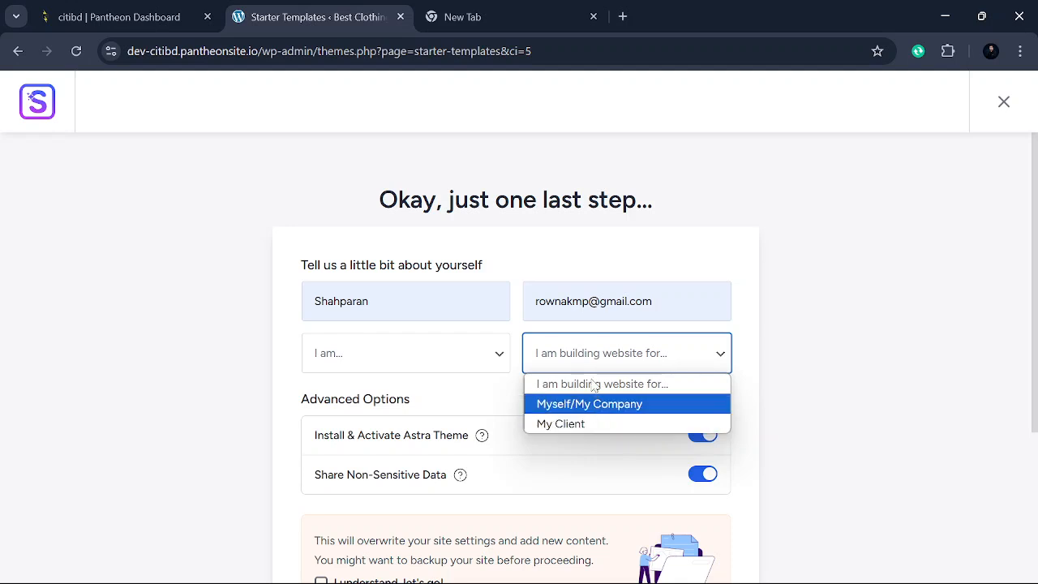
left_click(589, 405)
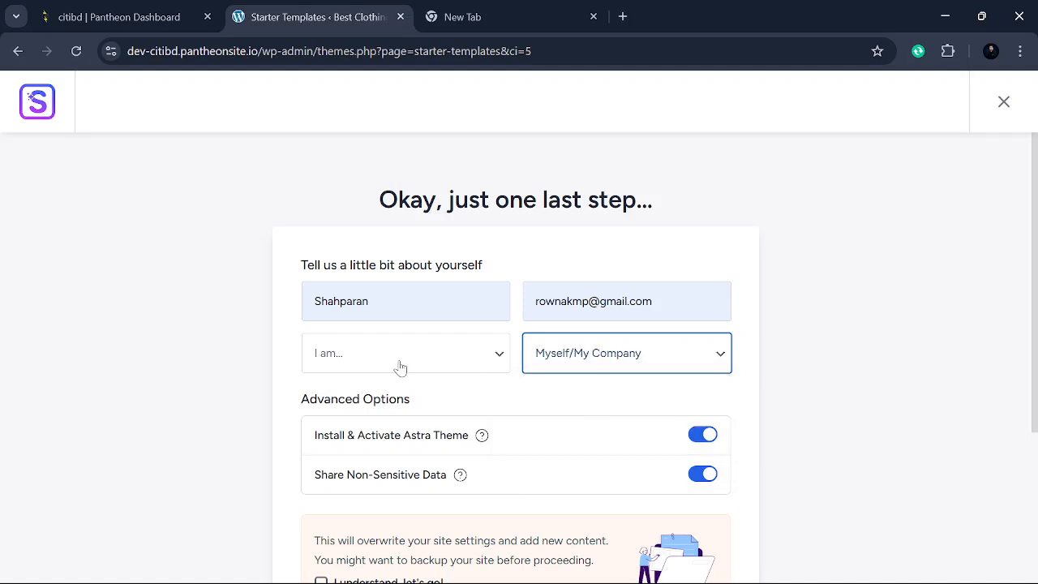
left_click(398, 367)
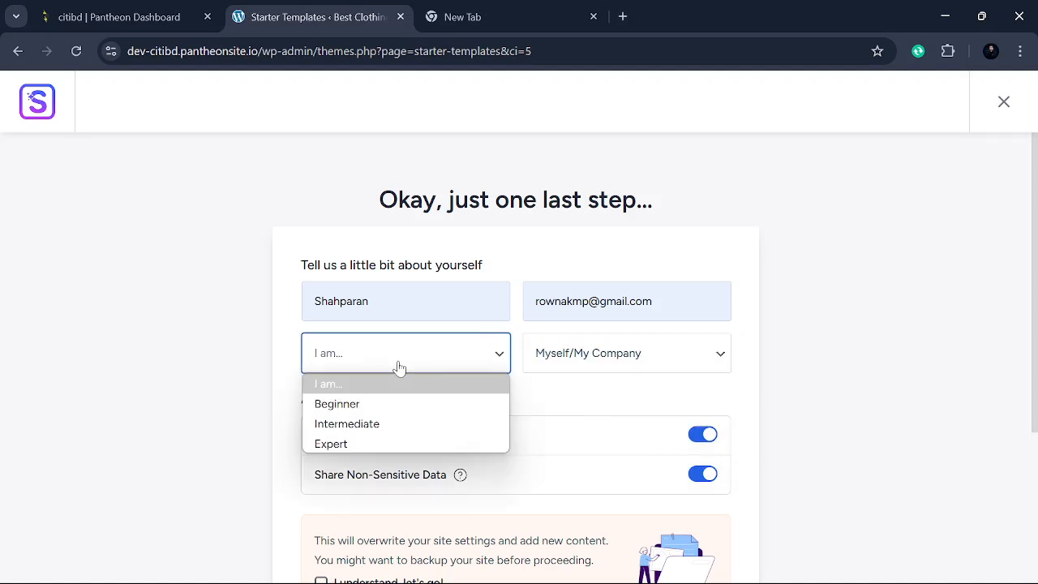
left_click(410, 422)
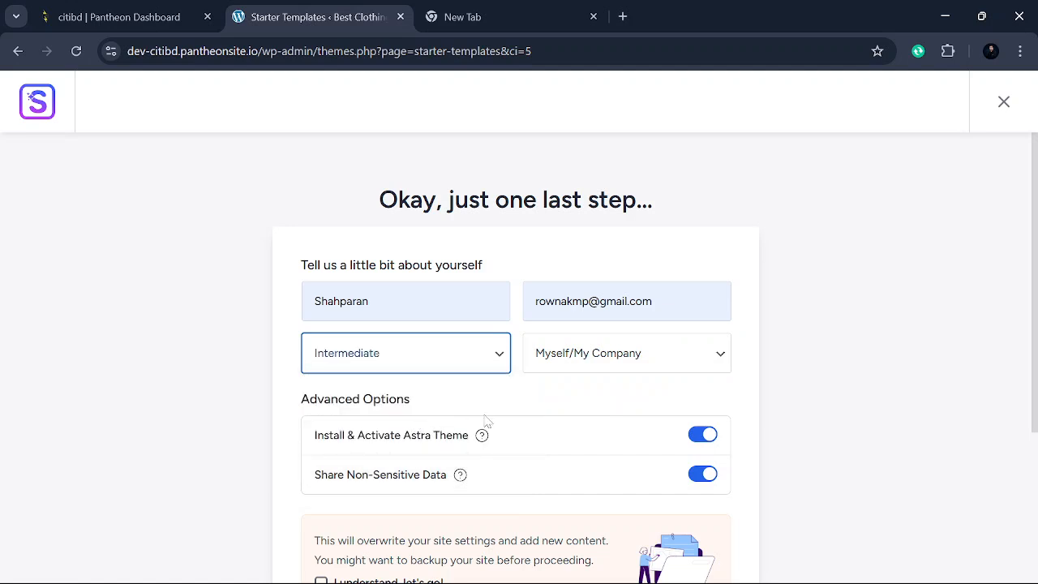
scroll(549, 394, "down", 2)
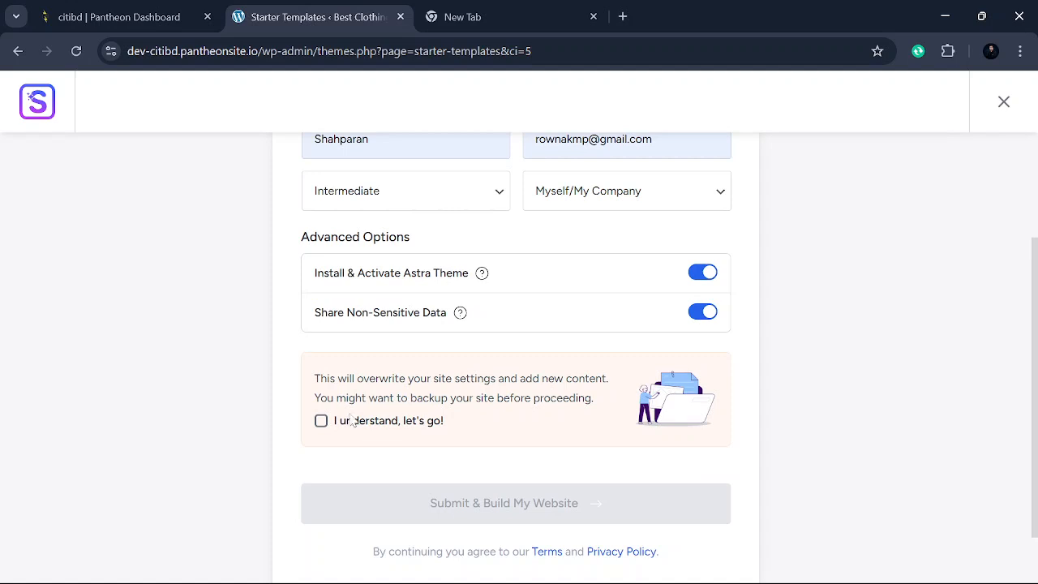
left_click(321, 421)
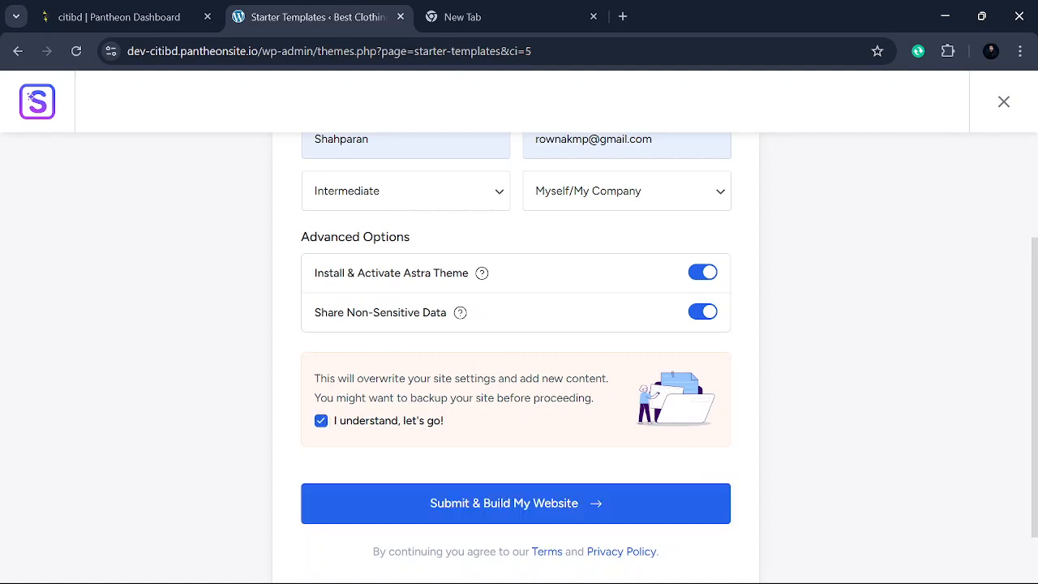
- Submit the form and let the Organic Store site build to the 100% Congratulations screen
left_click(484, 506)
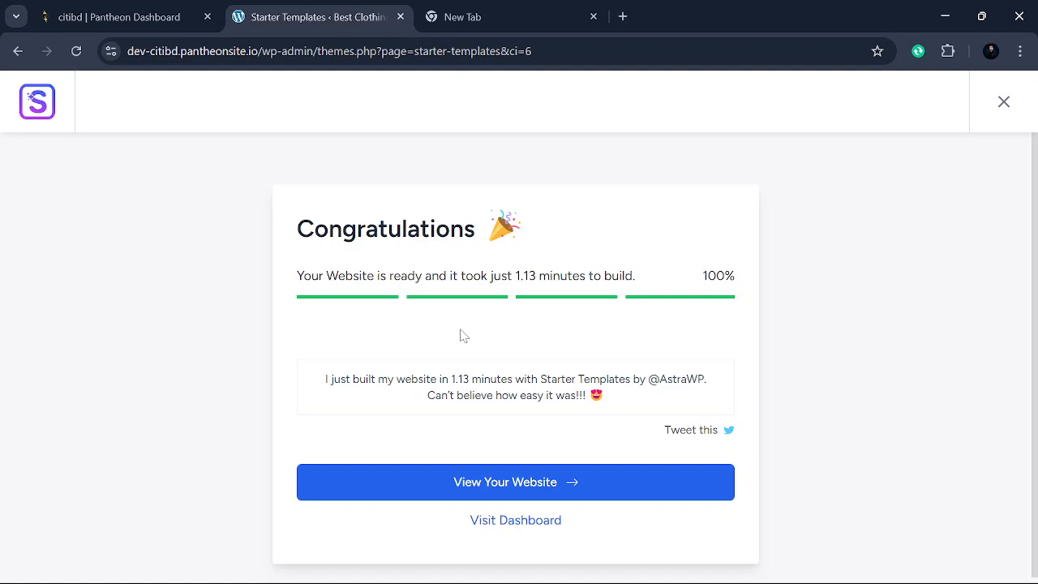
- Open the finished website in a new tab and scroll through its homepage
left_click(576, 486)
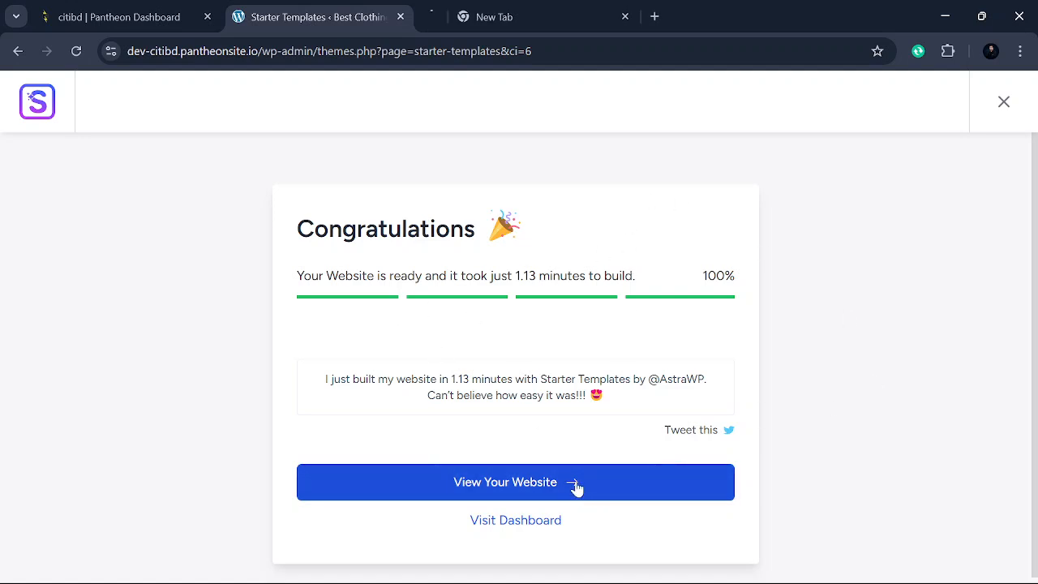
left_click(540, 7)
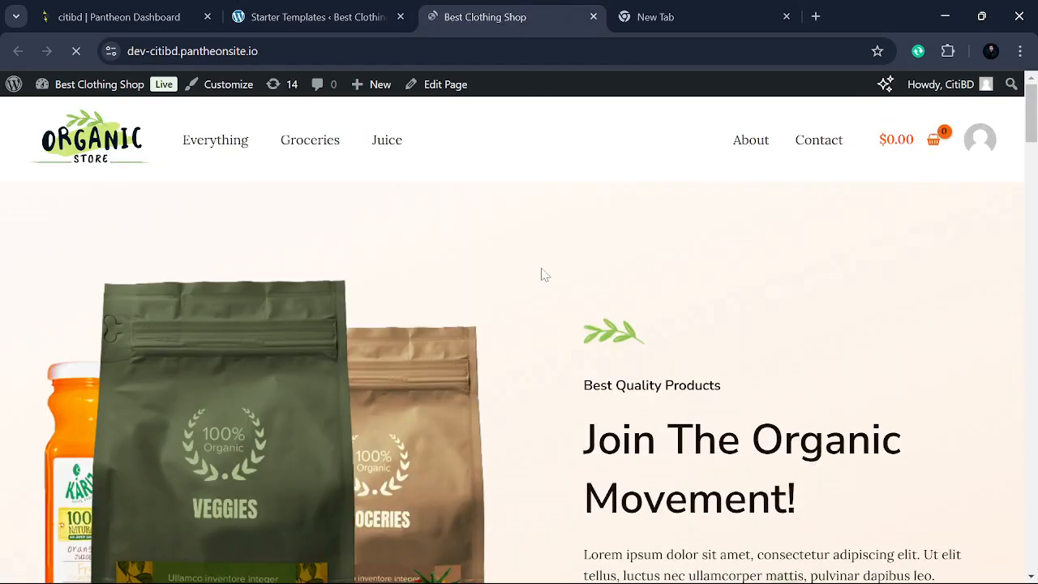
key("ctrl+l")
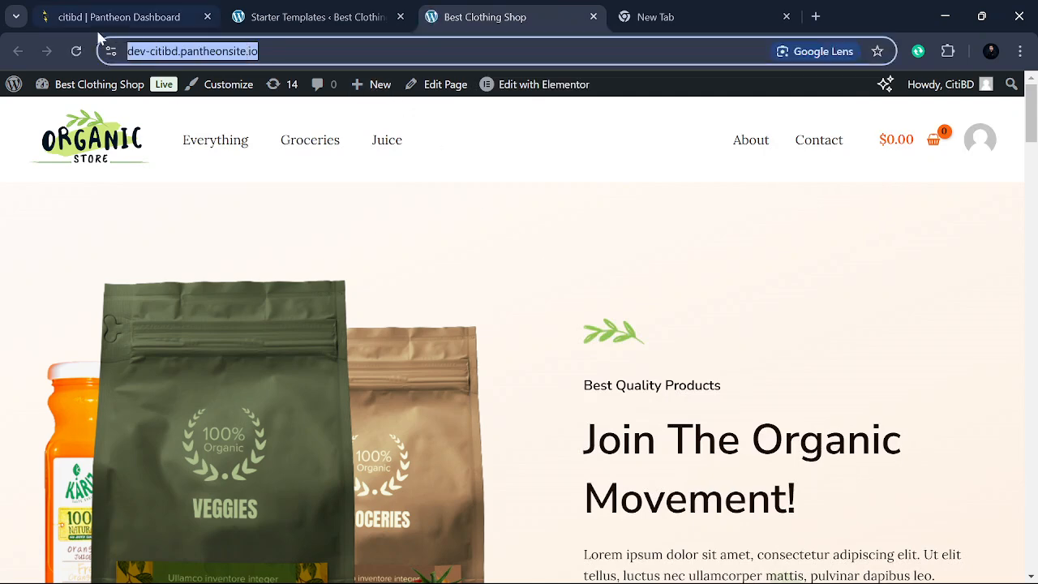
scroll(596, 308, "down", 4)
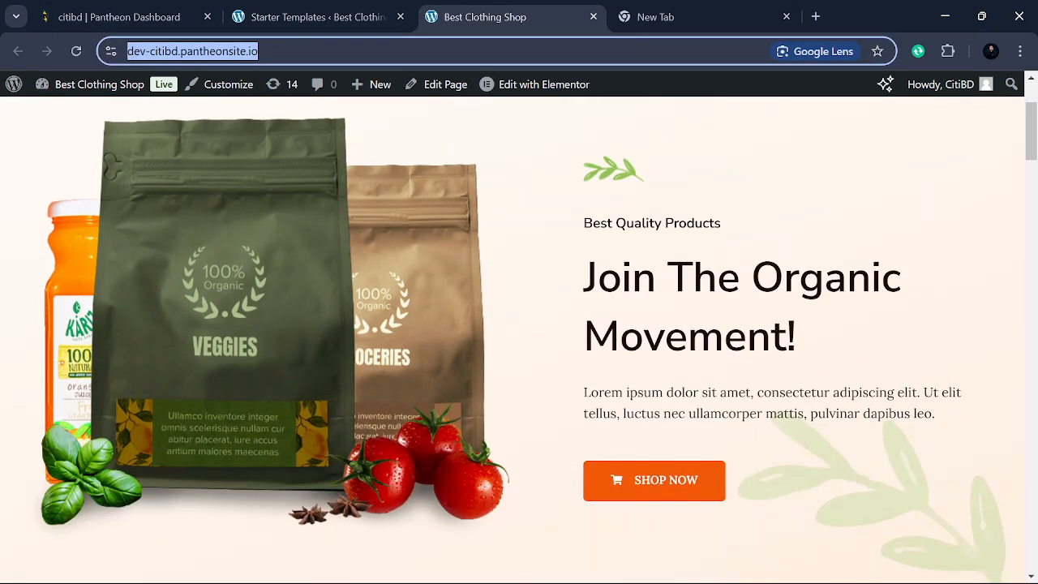
scroll(519, 337, "down", 10)
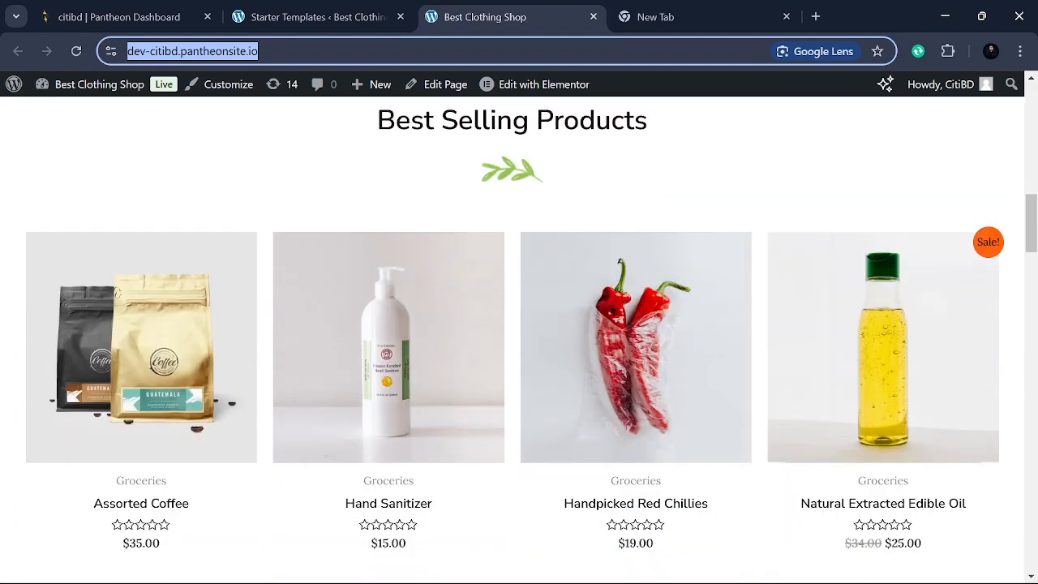
scroll(602, 306, "down", 10)
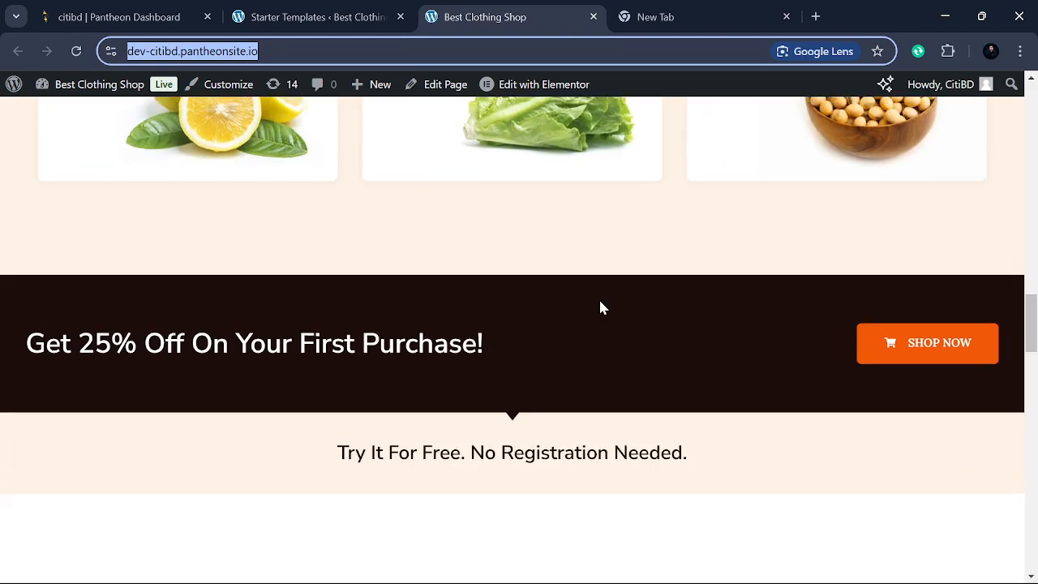
scroll(602, 307, "down", 12)
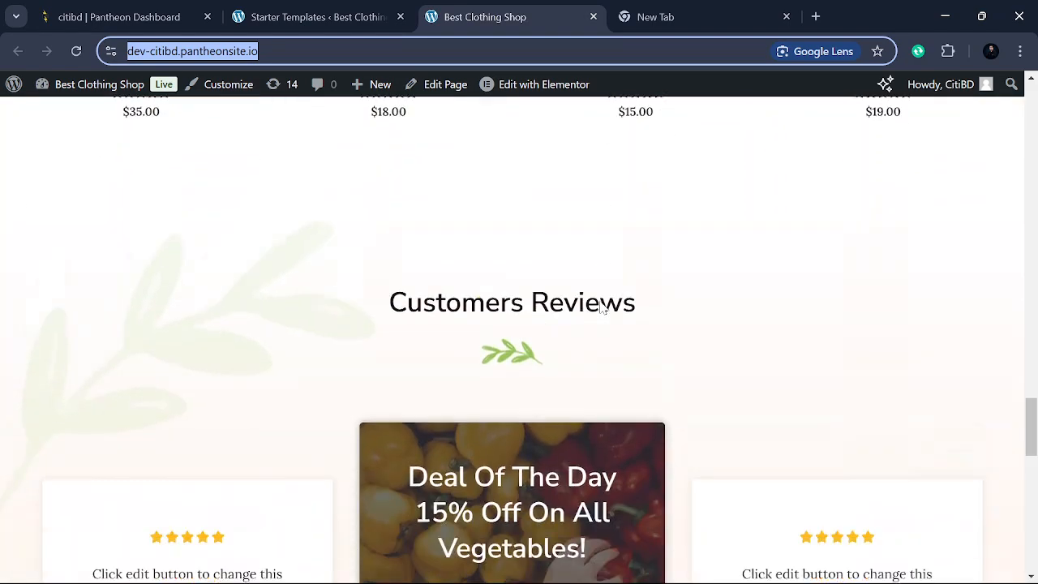
scroll(601, 306, "down", 4)
scroll(601, 307, "up", 5)
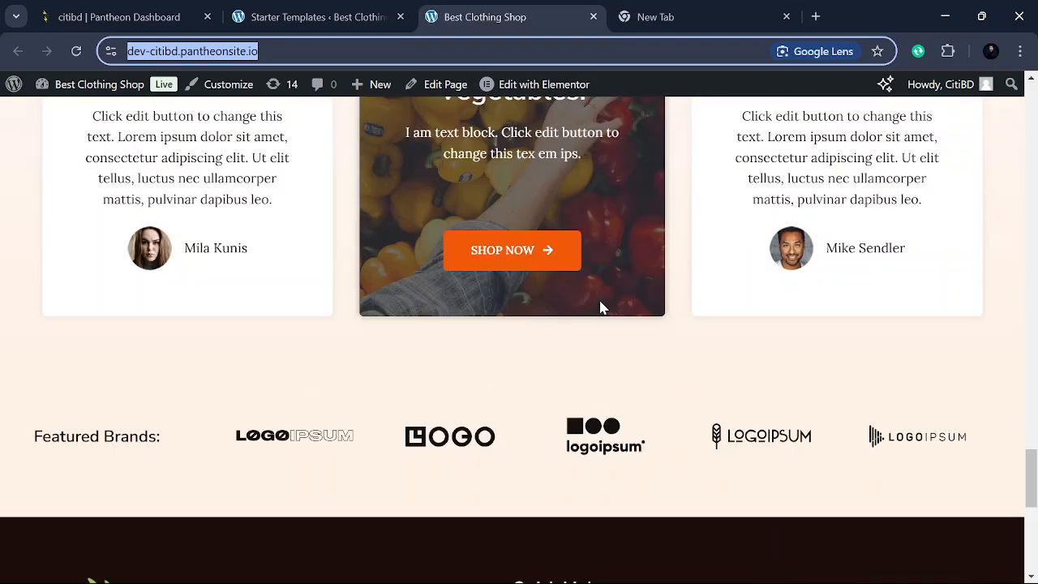
scroll(601, 306, "up", 15)
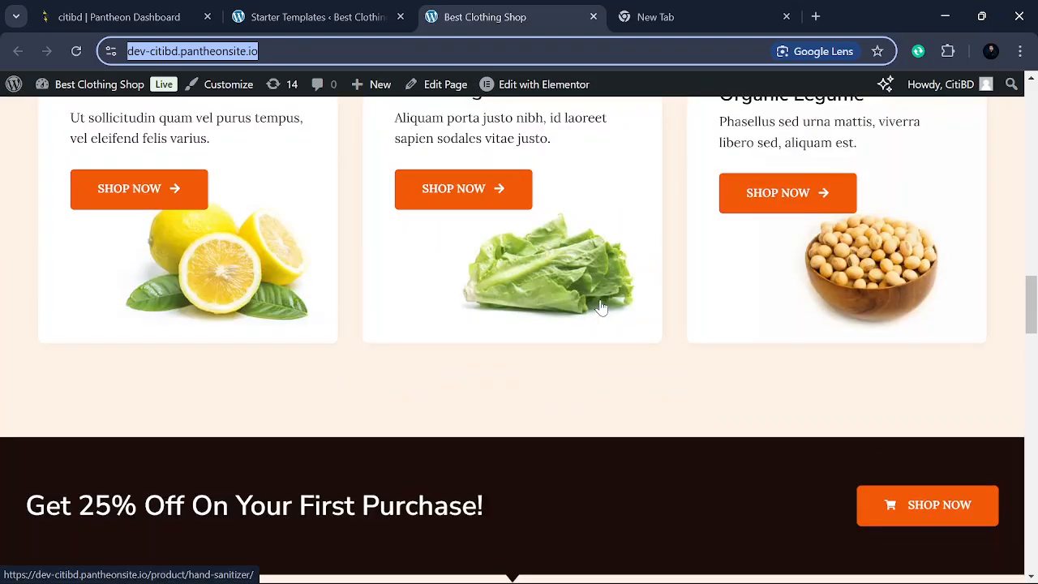
scroll(601, 307, "up", 12)
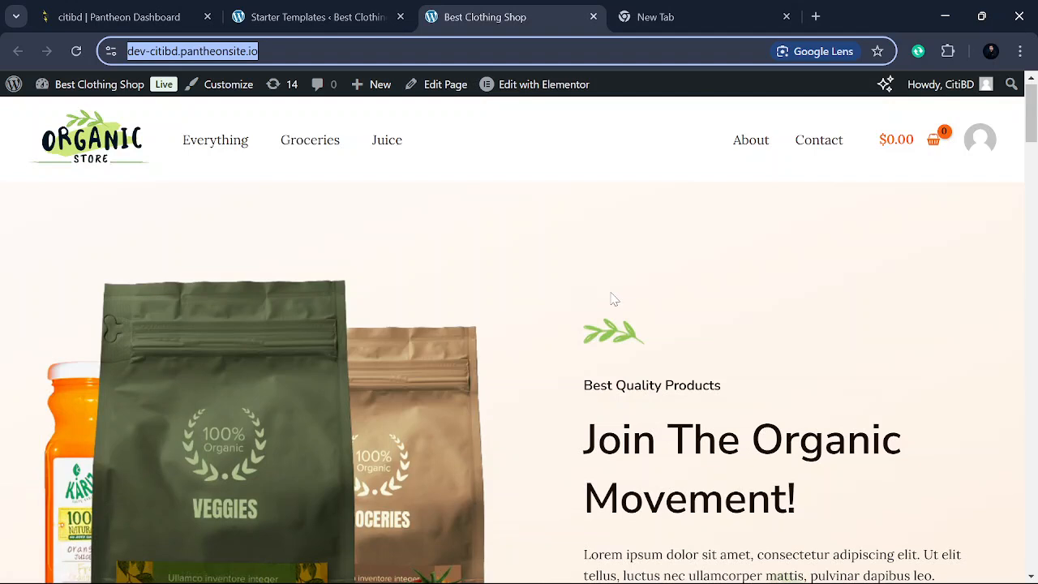
- Browse the shop's About page
left_click(751, 142)
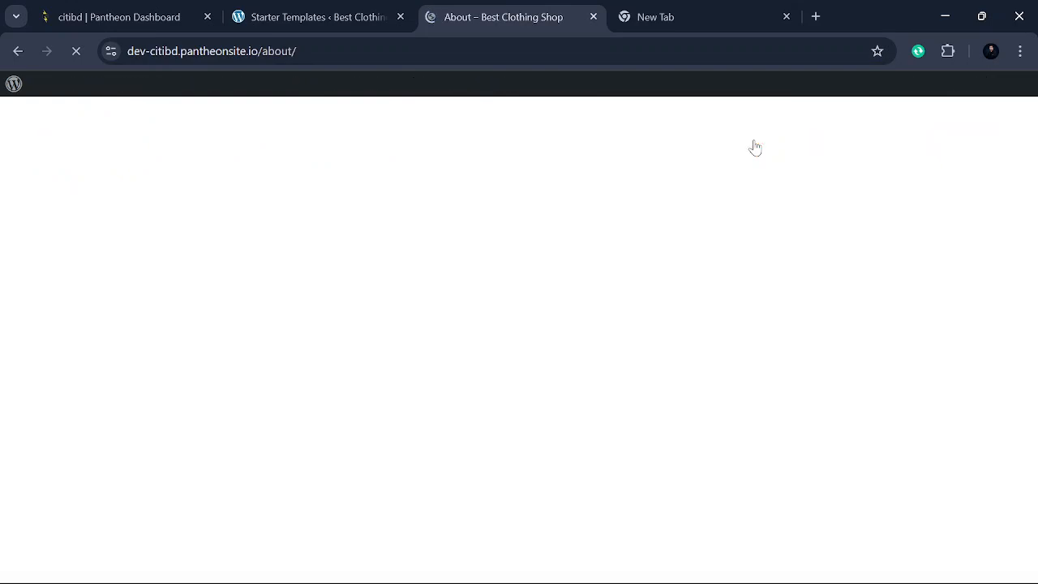
scroll(572, 329, "down", 4)
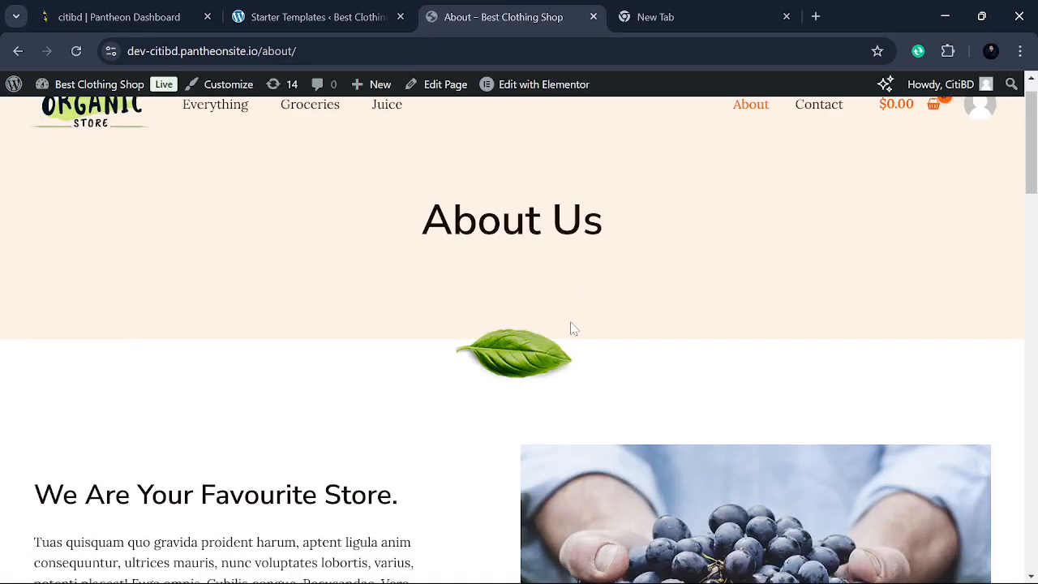
scroll(574, 329, "down", 15)
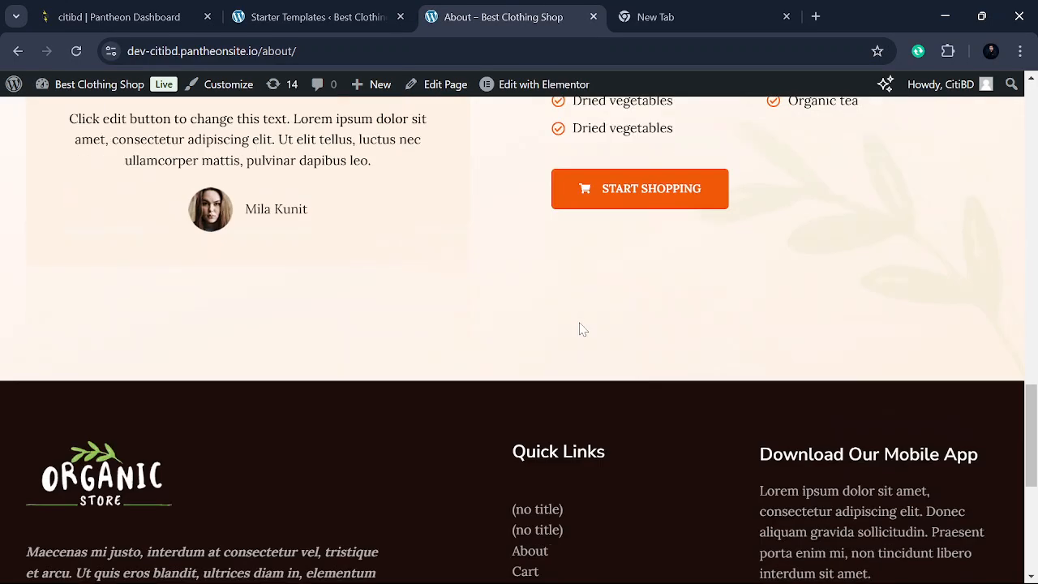
scroll(579, 327, "up", 20)
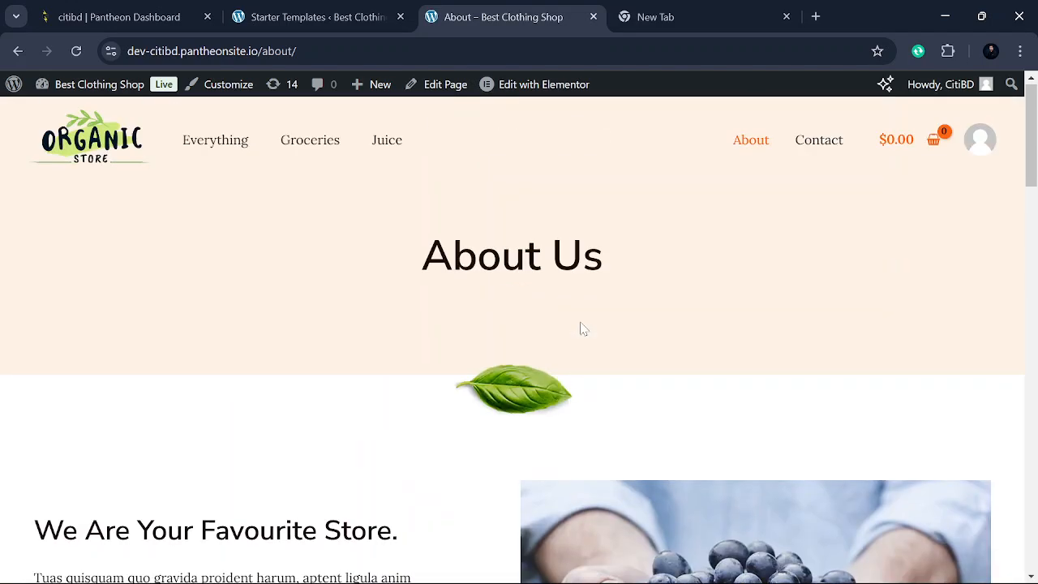
- Browse the Contact page, then return to the homepage via the logo
left_click(811, 150)
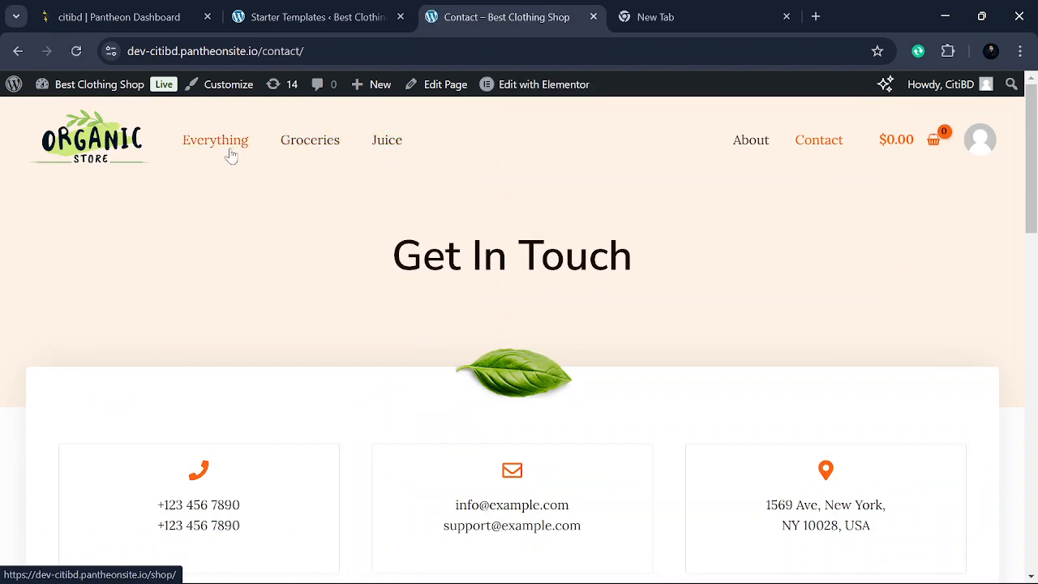
scroll(598, 395, "down", 11)
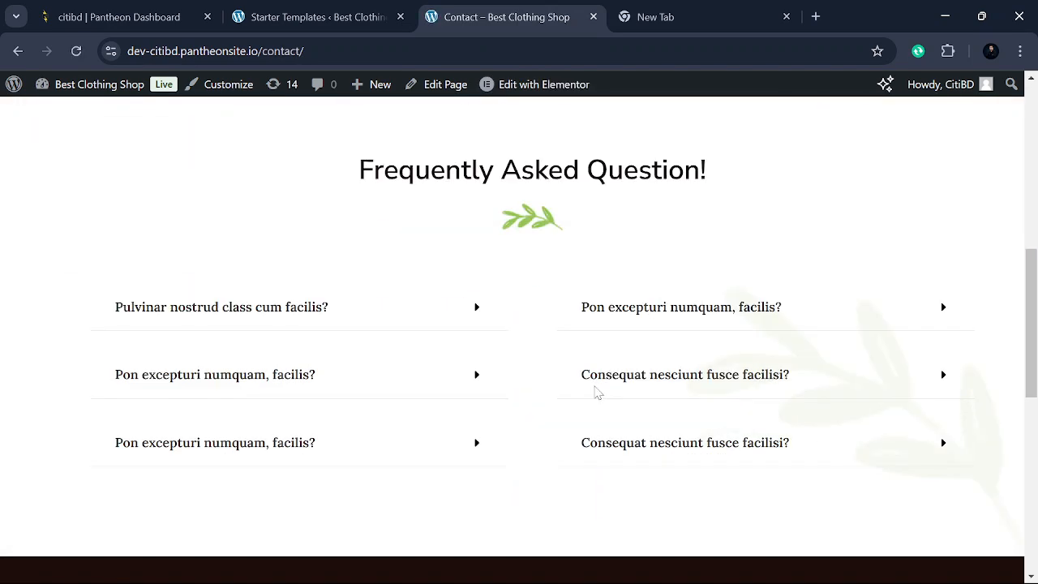
scroll(595, 394, "up", 12)
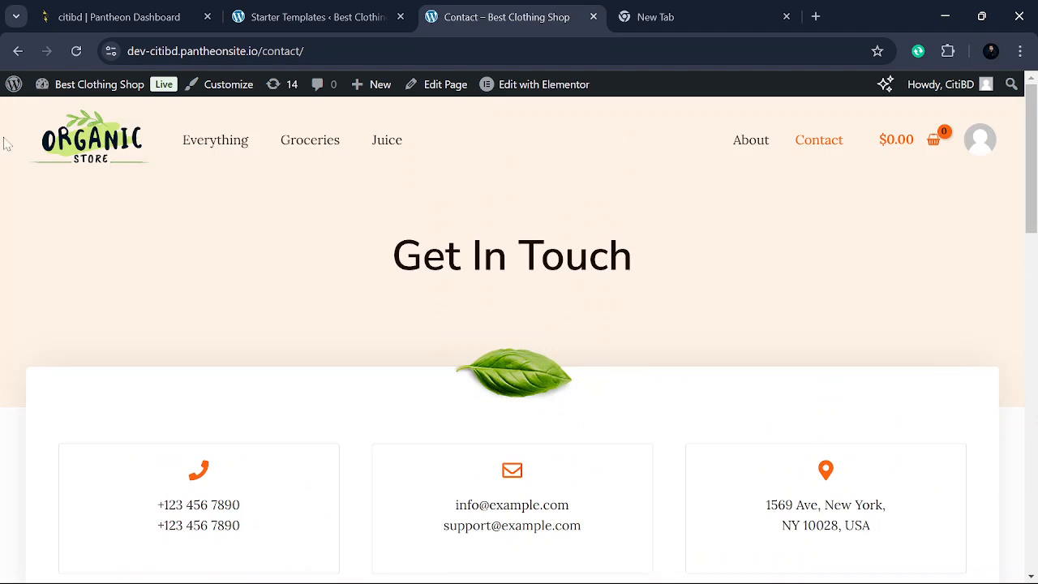
left_click(105, 146)
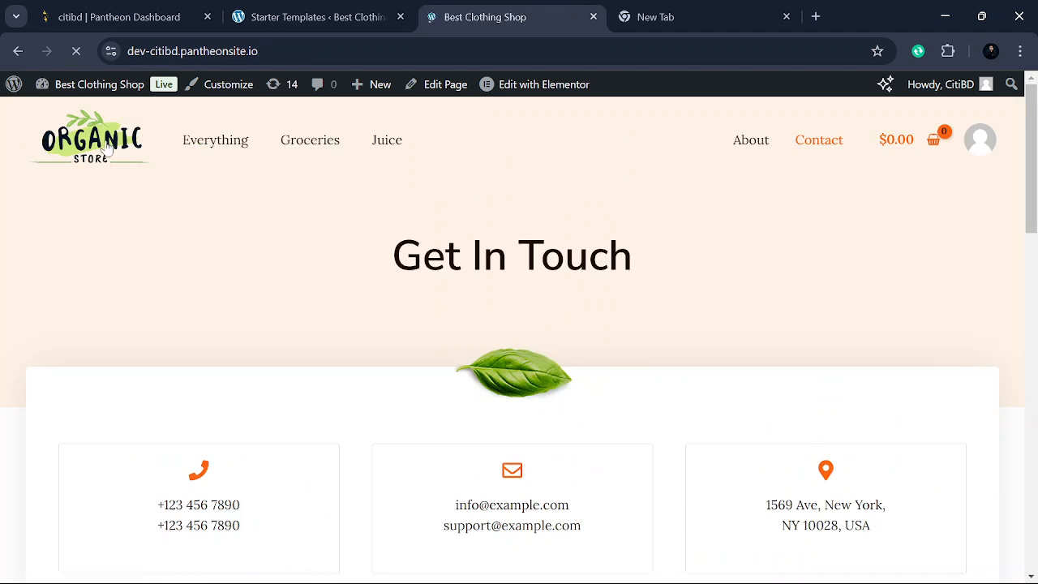
scroll(498, 352, "down", 4)
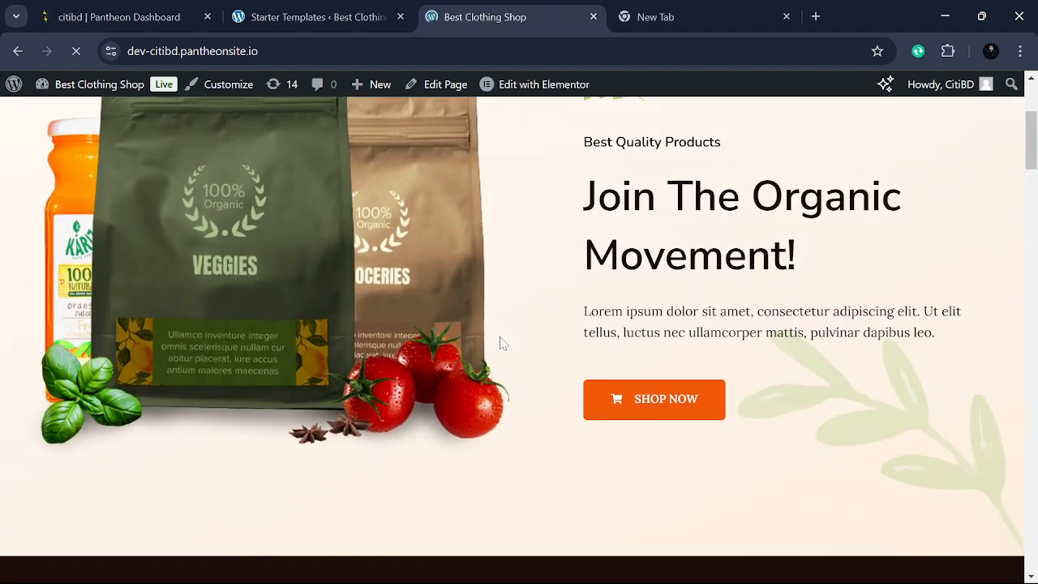
scroll(501, 343, "up", 4)
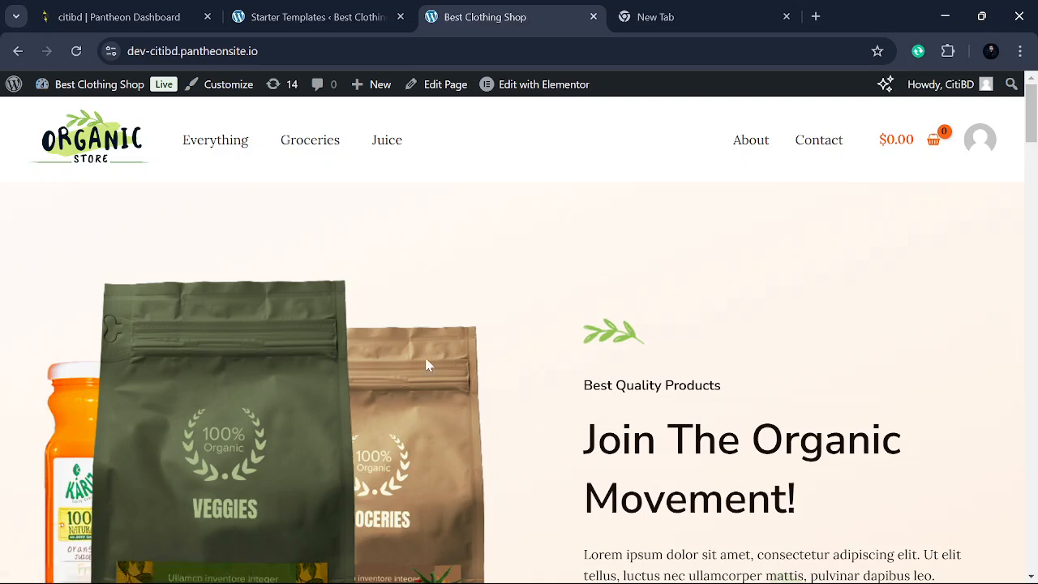
scroll(537, 467, "down", 3)
scroll(538, 466, "up", 3)
- Back out of the Starter Templates wizard to the Plugins list and open Add New Plugin
left_click(349, 12)
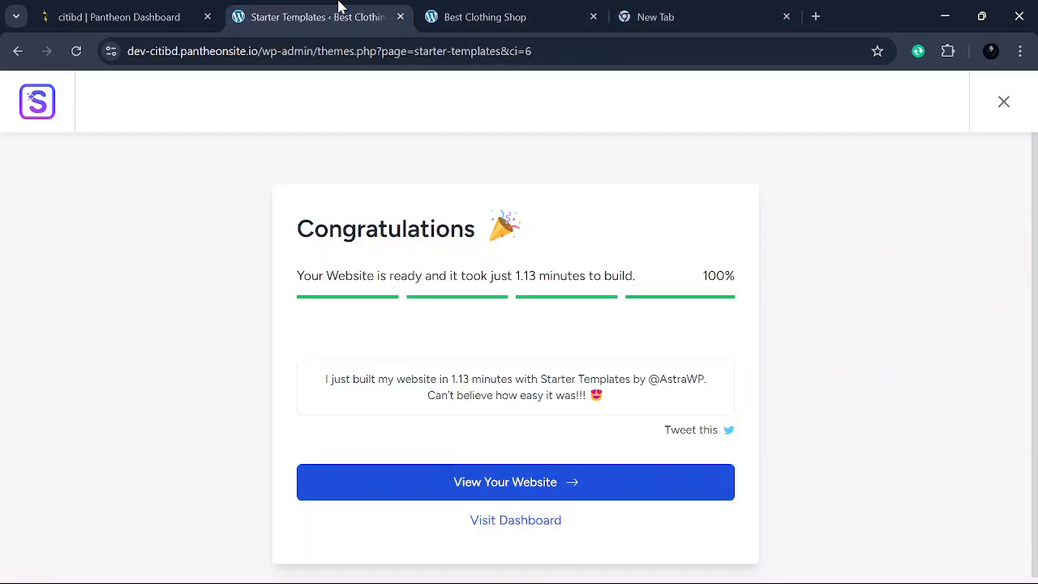
left_click(18, 51)
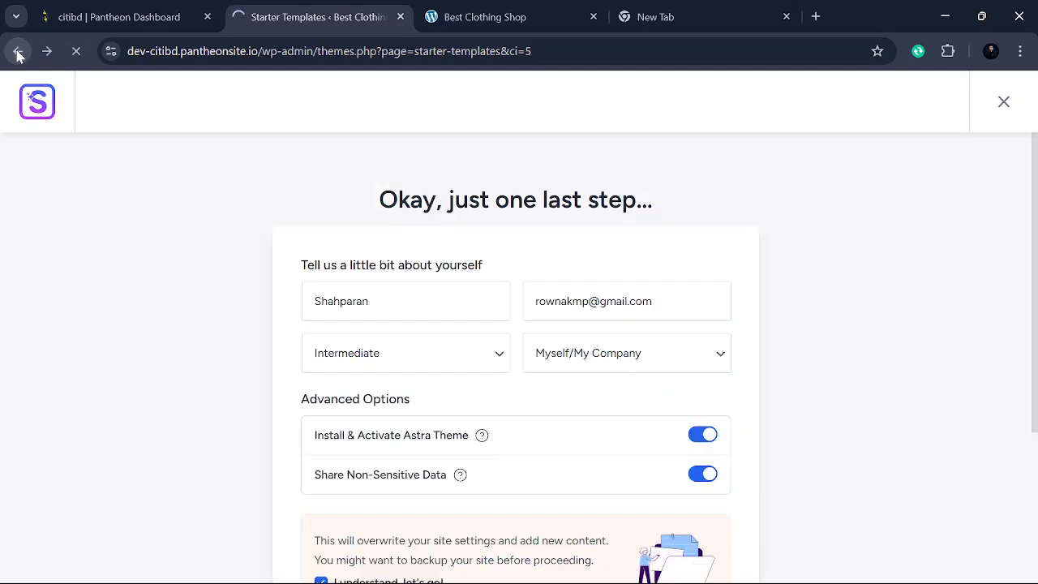
left_click(18, 51)
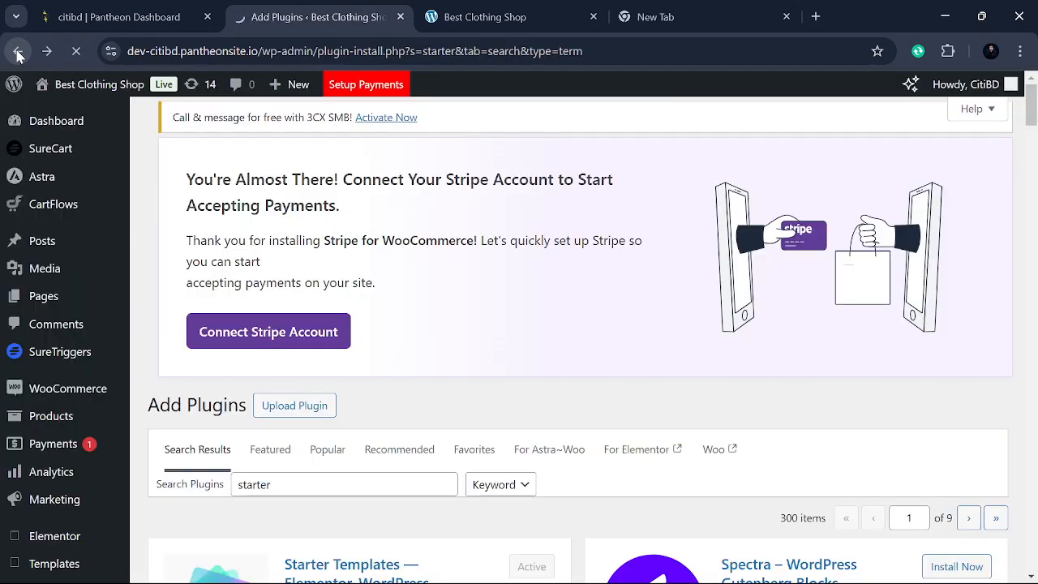
left_click(18, 52)
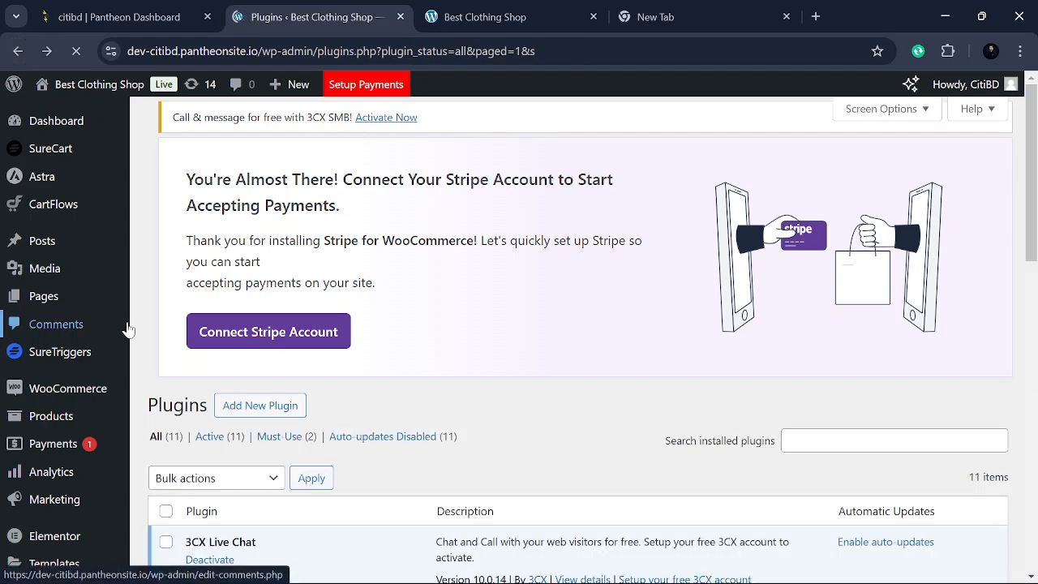
scroll(128, 328, "down", 1)
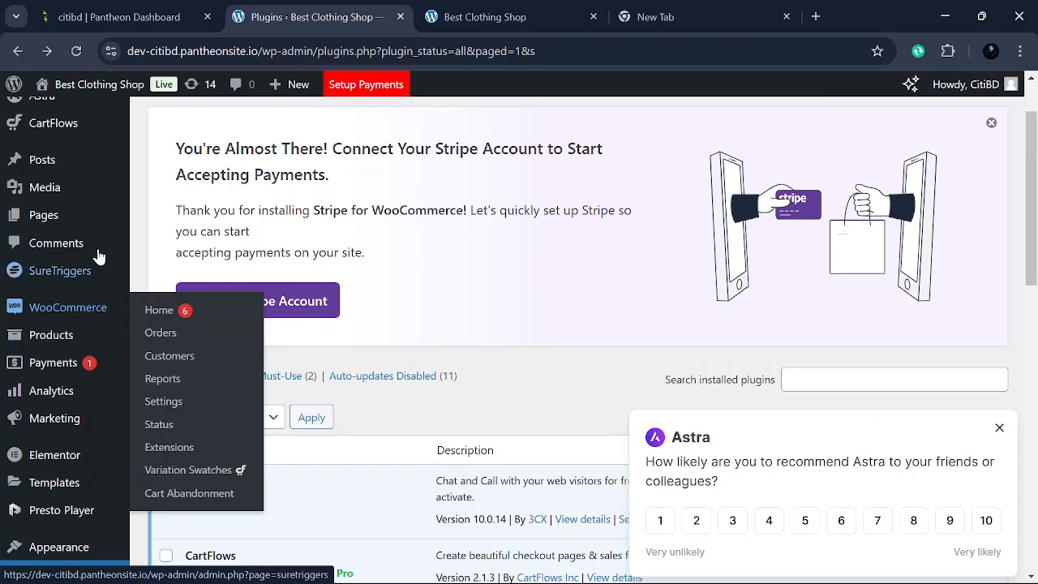
mouse_move(70, 140)
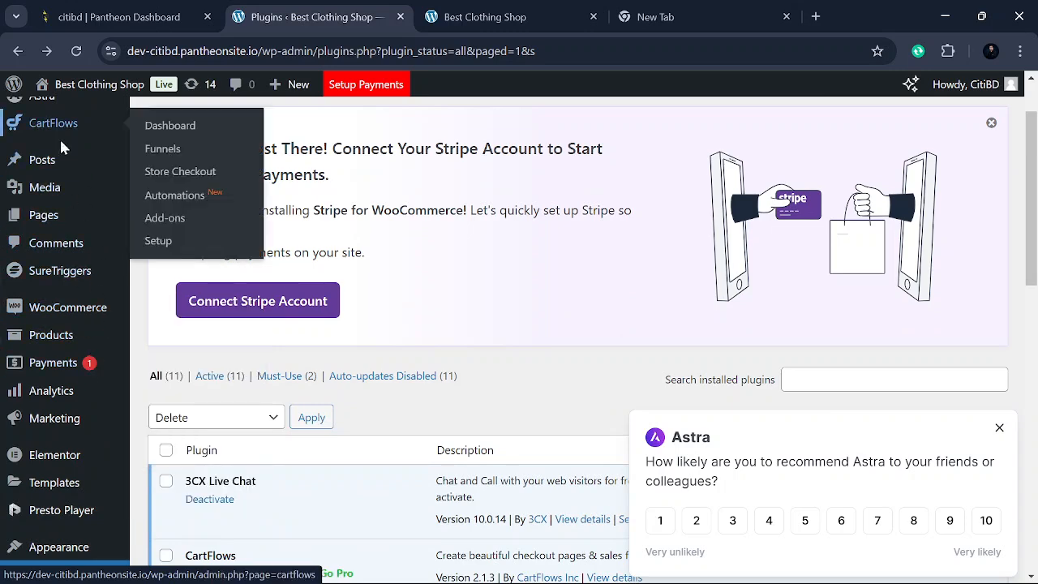
scroll(77, 332, "down", 3)
scroll(76, 325, "up", 5)
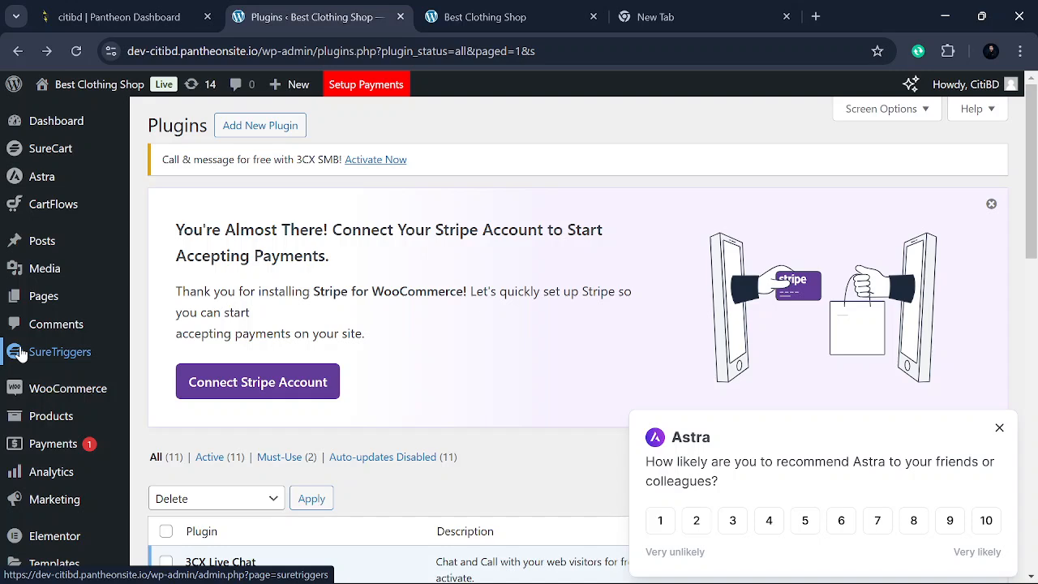
scroll(20, 354, "down", 1)
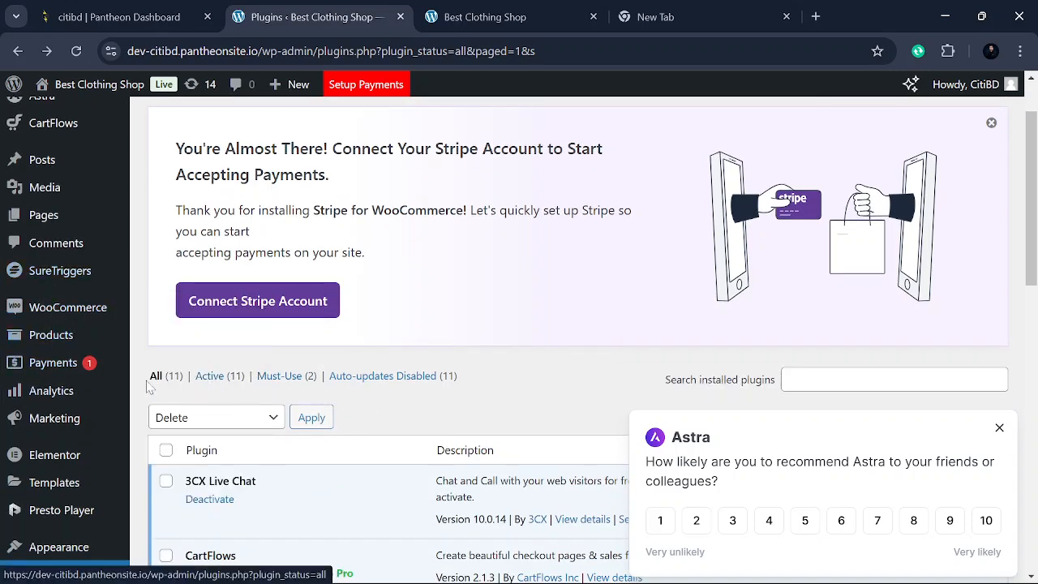
scroll(148, 387, "down", 1)
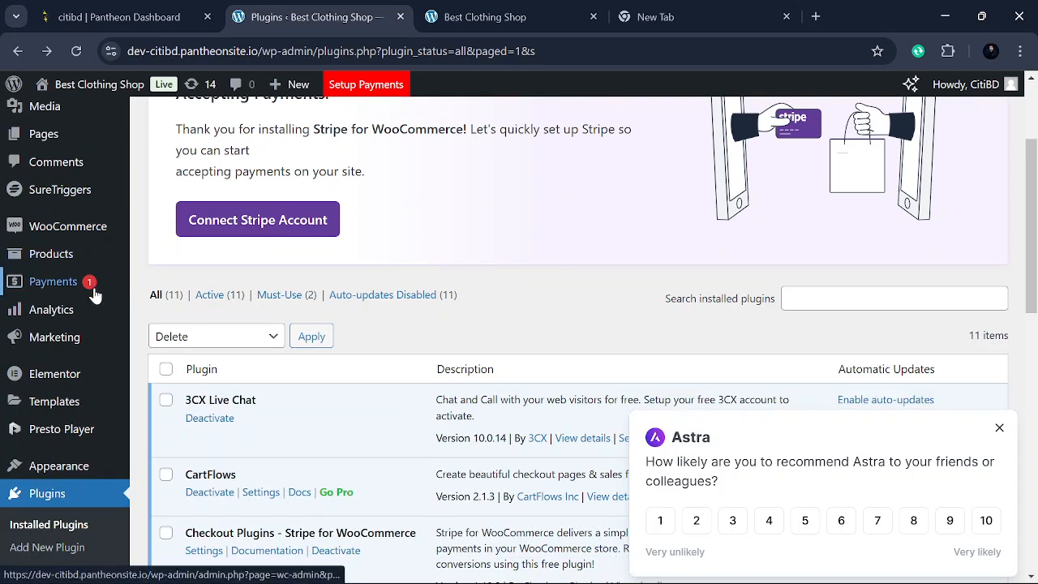
mouse_move(97, 256)
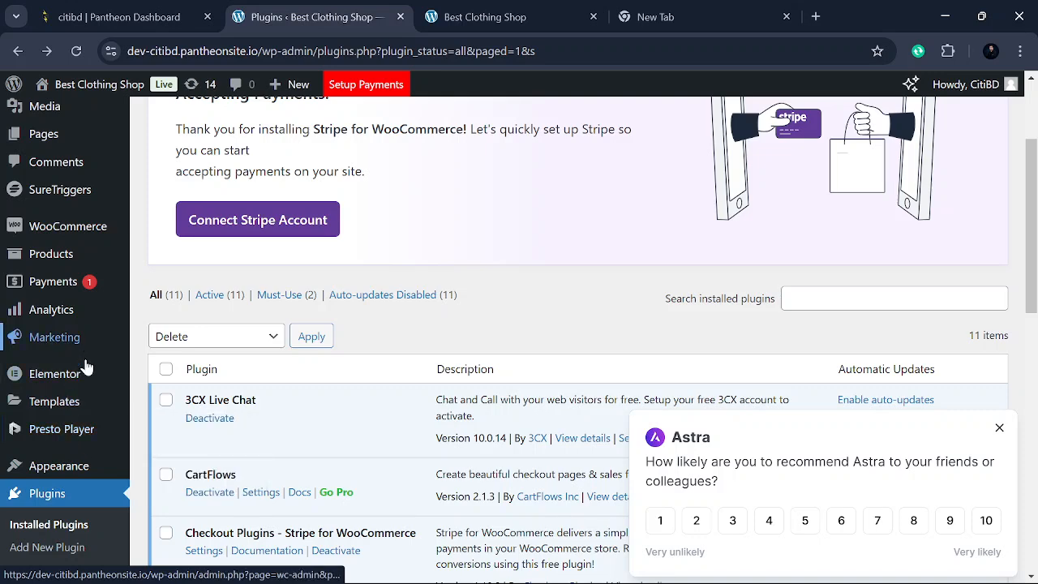
left_click(105, 547)
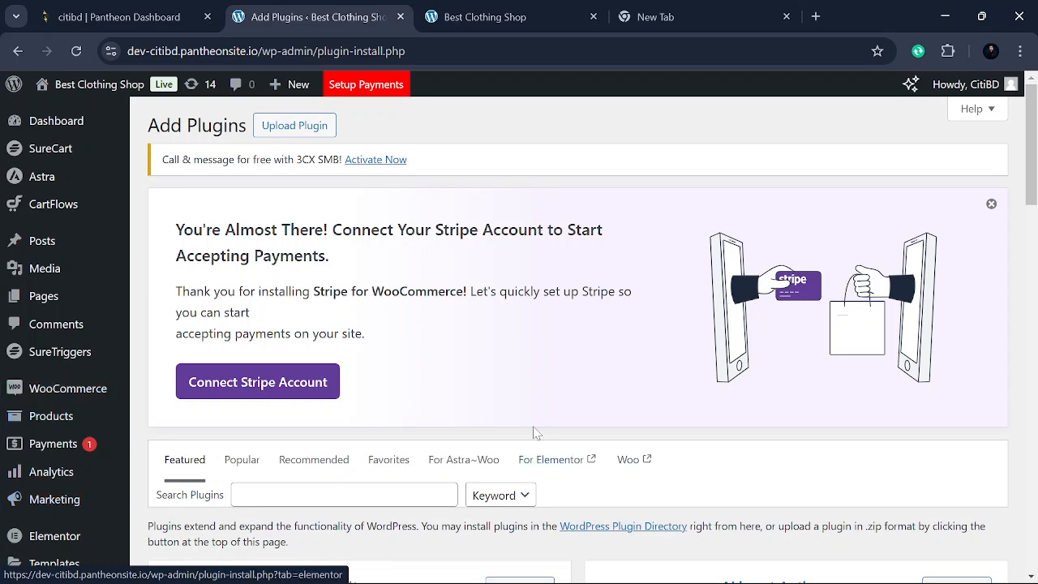
- Search the plugin directory for 'plxel your site' to locate PixelYourSite
scroll(544, 437, "down", 2)
scroll(534, 431, "up", 2)
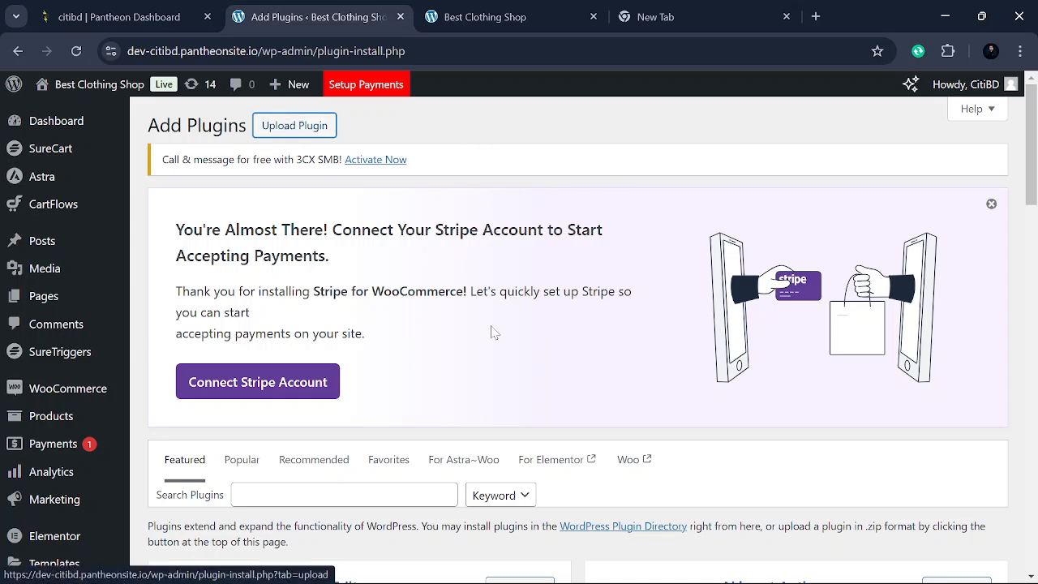
scroll(450, 301, "down", 4)
scroll(375, 357, "up", 2)
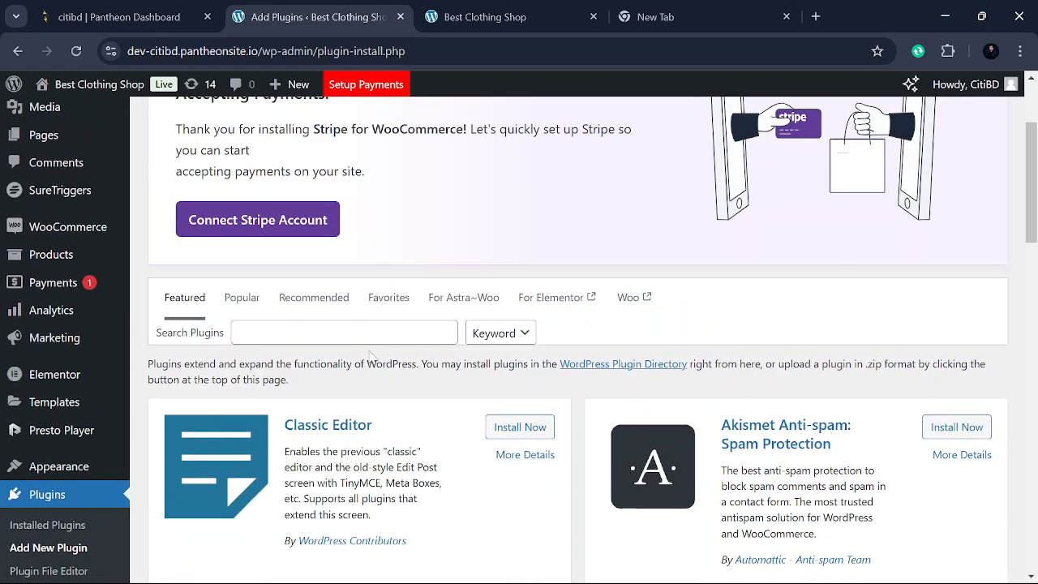
left_click(344, 333)
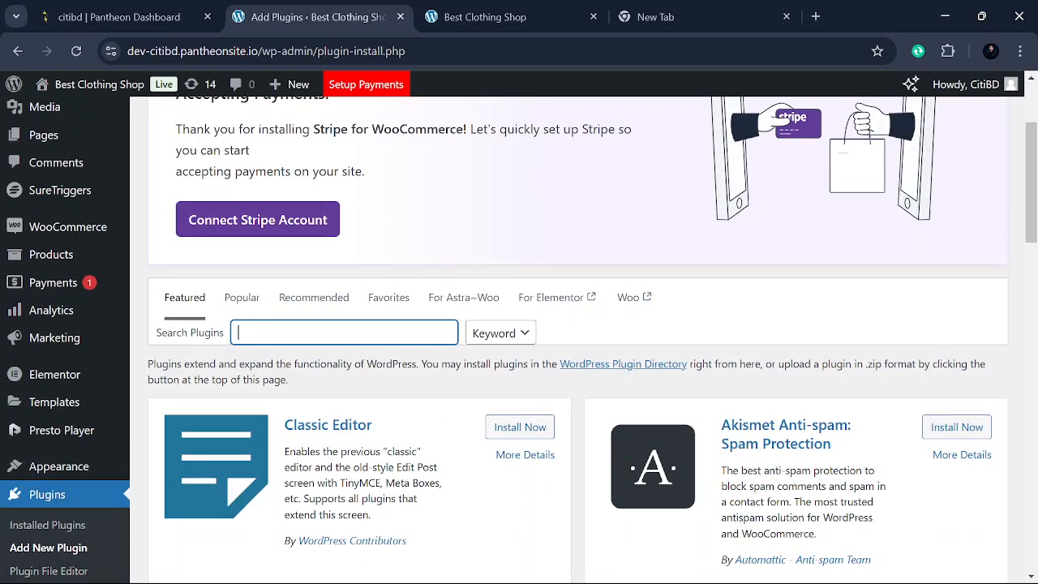
type("pl")
type("xel your ")
type("site")
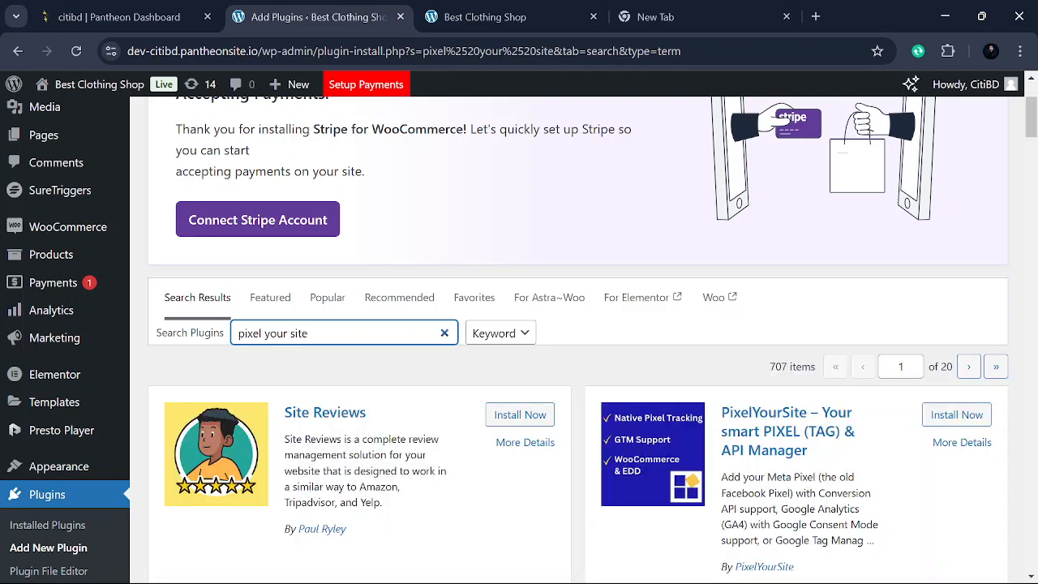
scroll(360, 458, "down", 1)
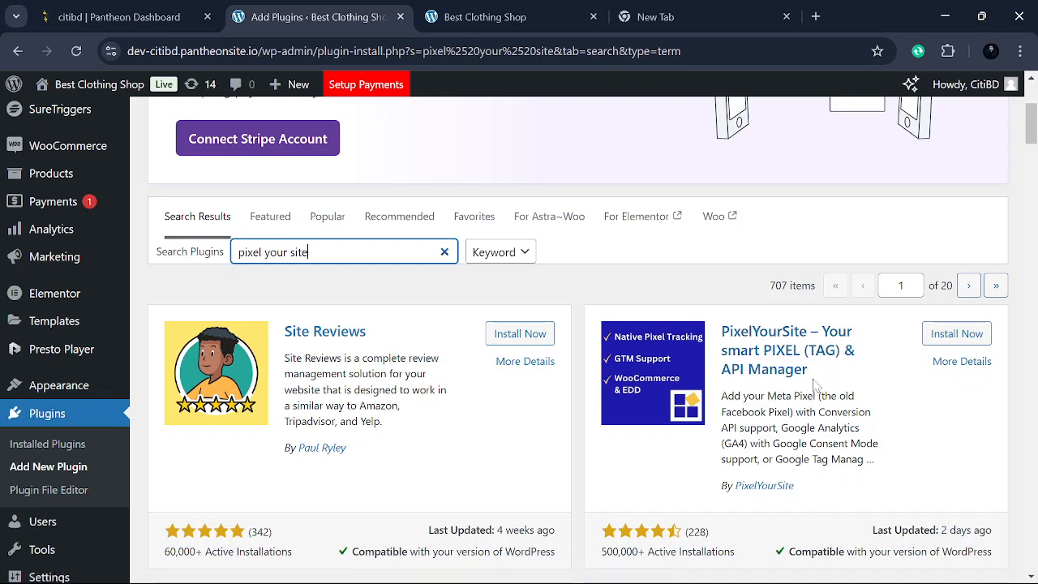
- Install and activate PixelYourSite, then find it in the Installed Plugins list
left_click(936, 340)
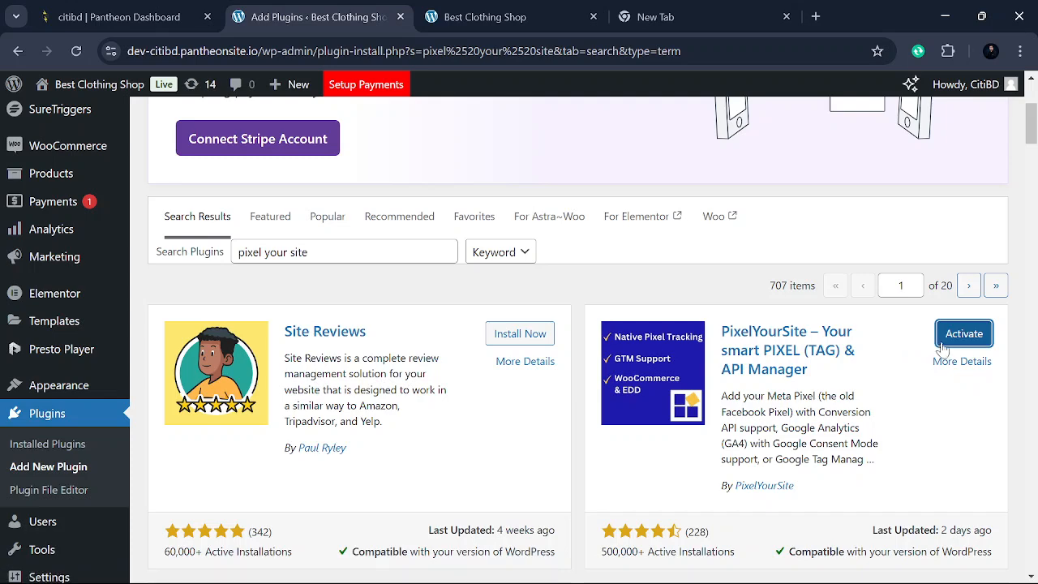
left_click(941, 341)
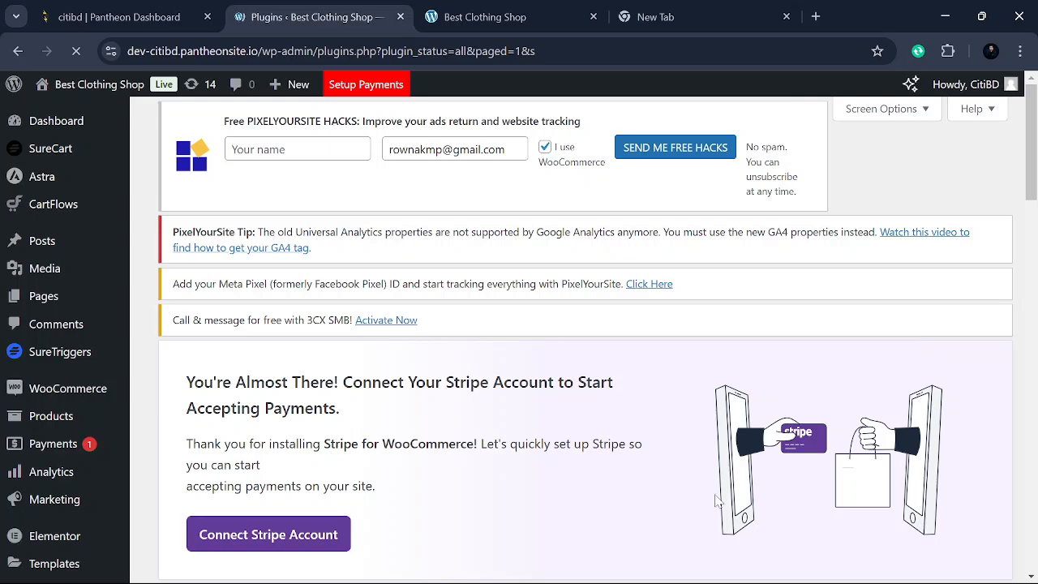
scroll(726, 487, "down", 2)
scroll(717, 501, "down", 3)
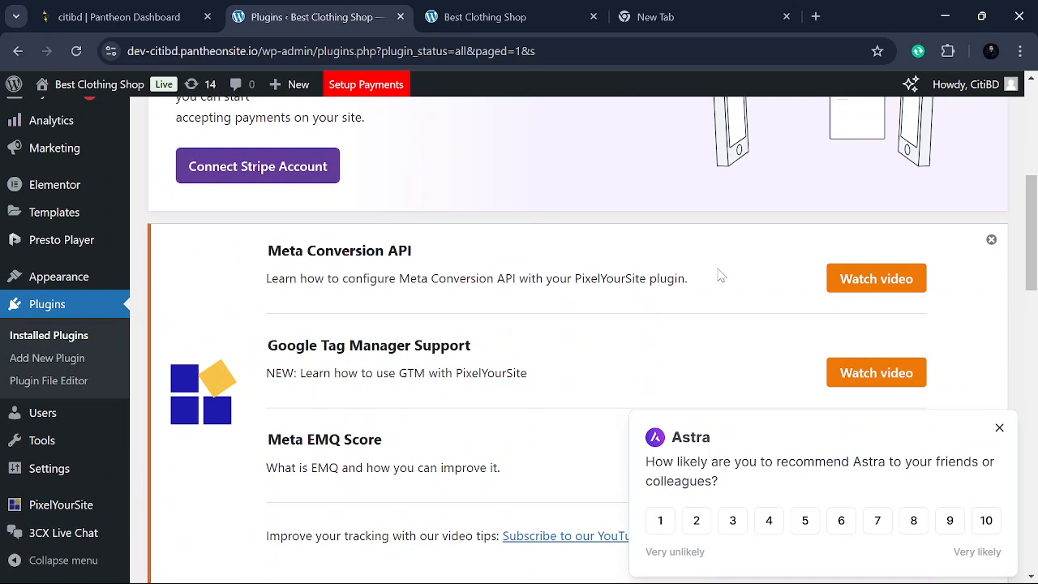
scroll(398, 304, "down", 1)
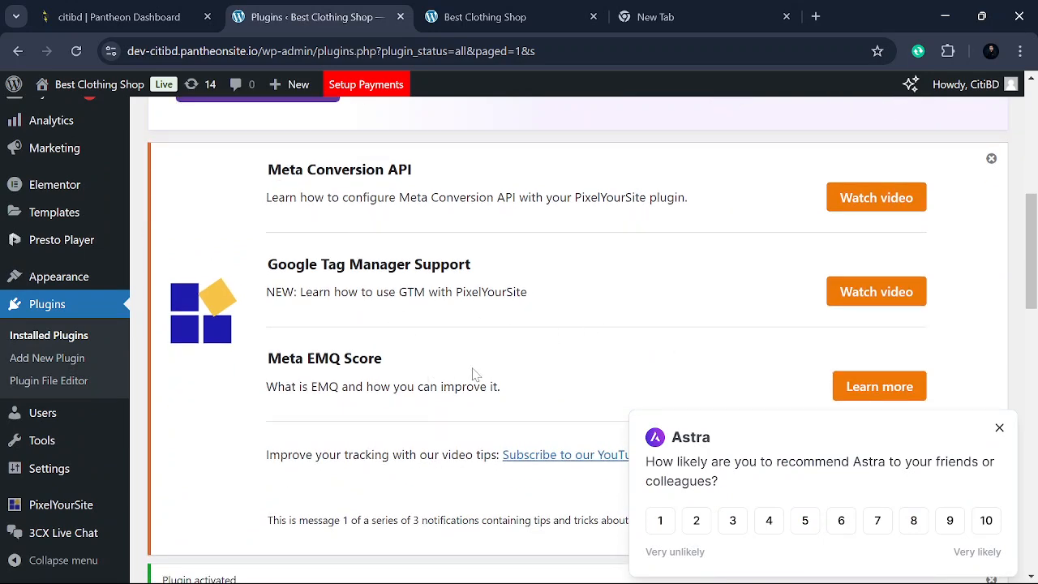
scroll(467, 376, "down", 2)
scroll(476, 373, "down", 3)
scroll(475, 371, "up", 5)
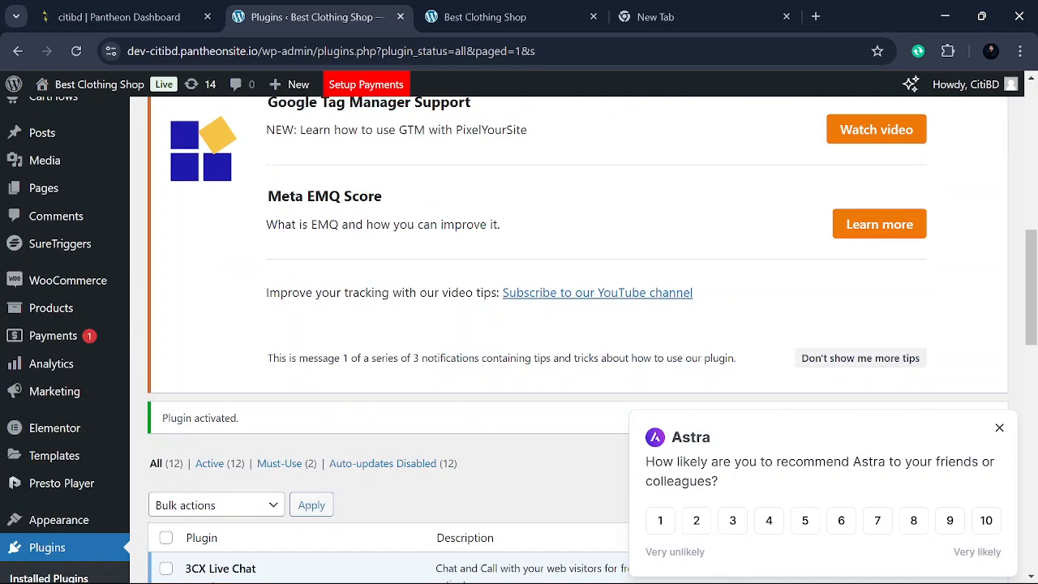
scroll(476, 371, "down", 10)
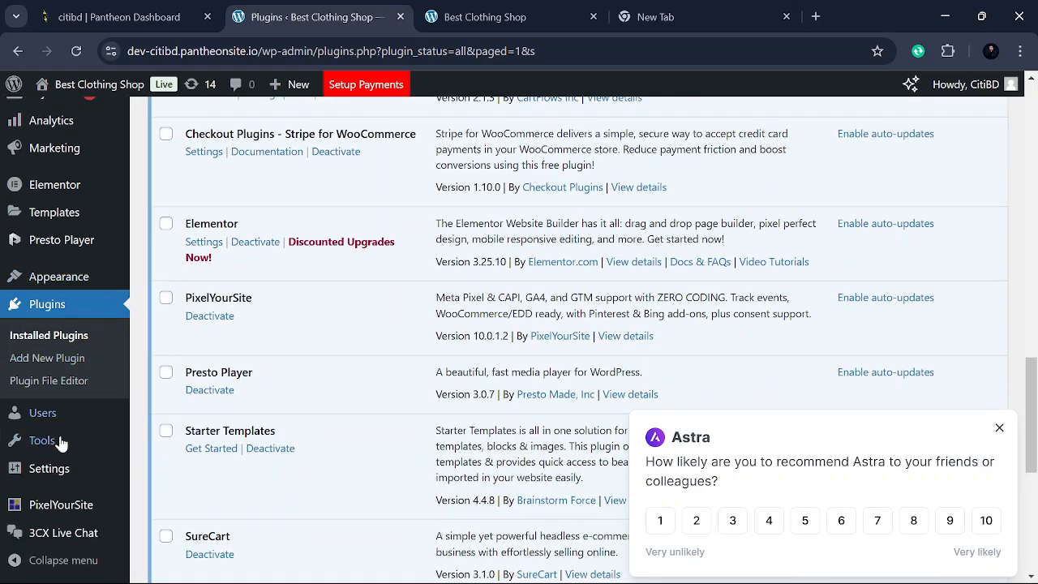
- Open the PixelYourSite dashboard and expand the Meta Pixel settings, highlighting the Enable Pixel and Pixel ID labels
left_click(70, 508)
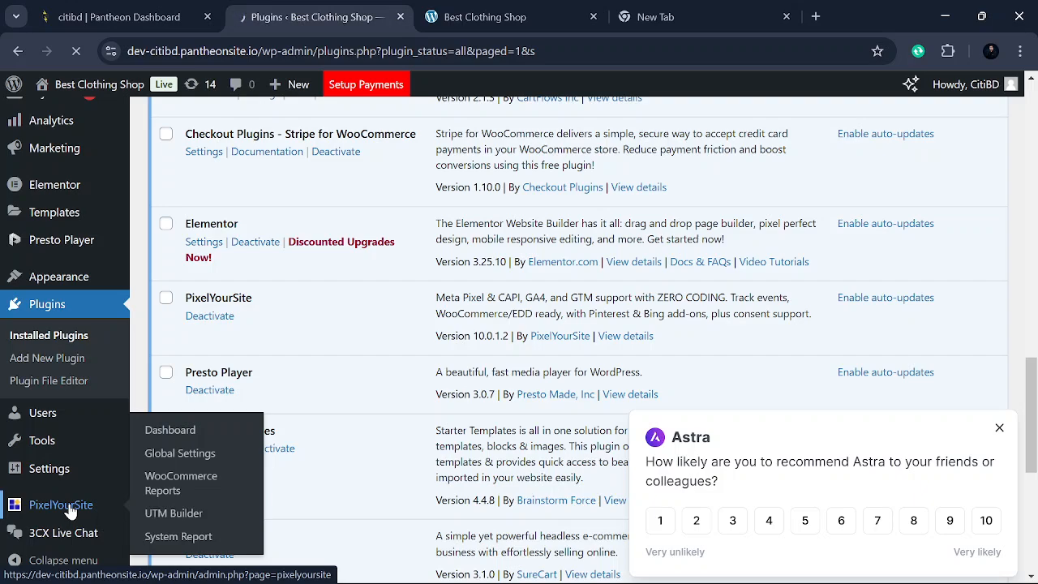
scroll(406, 469, "down", 7)
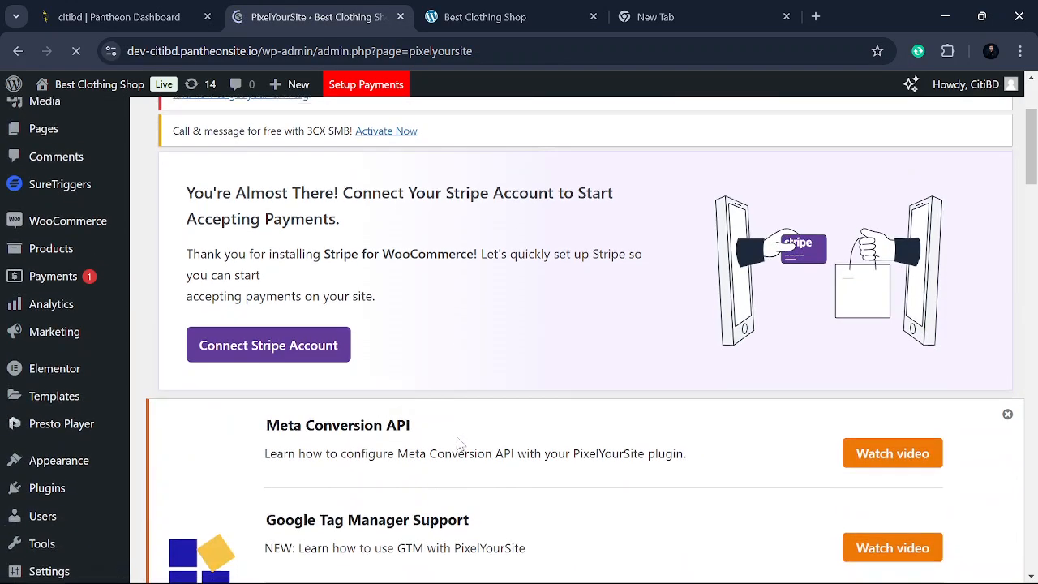
scroll(458, 441, "down", 4)
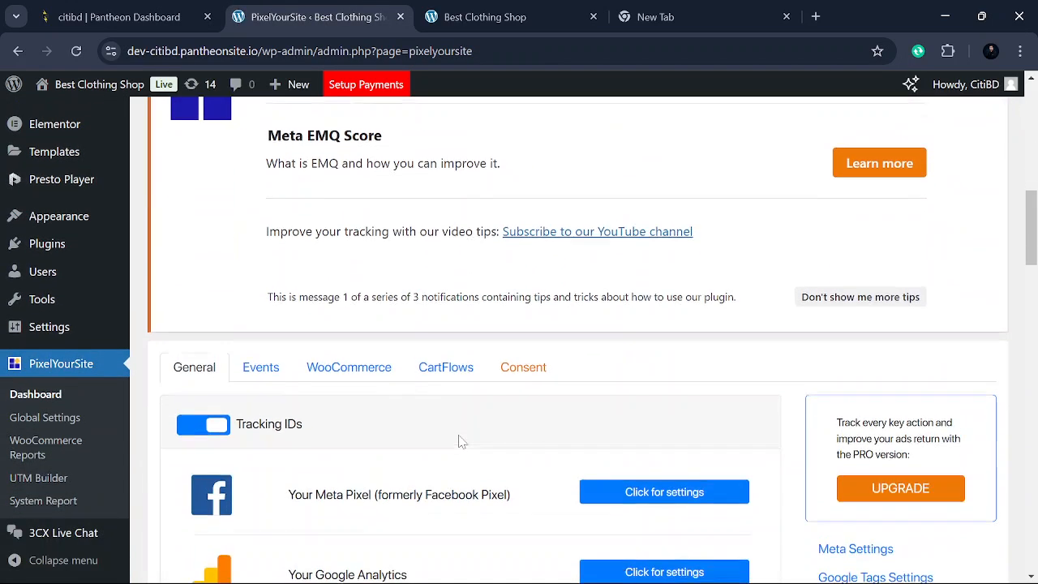
left_click_drag(266, 333, 523, 347)
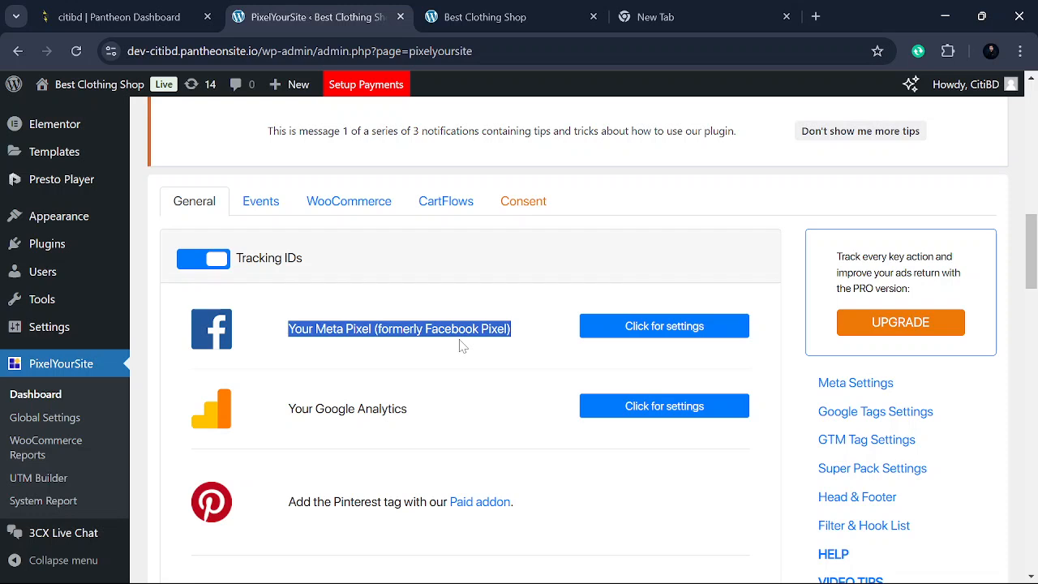
left_click(686, 327)
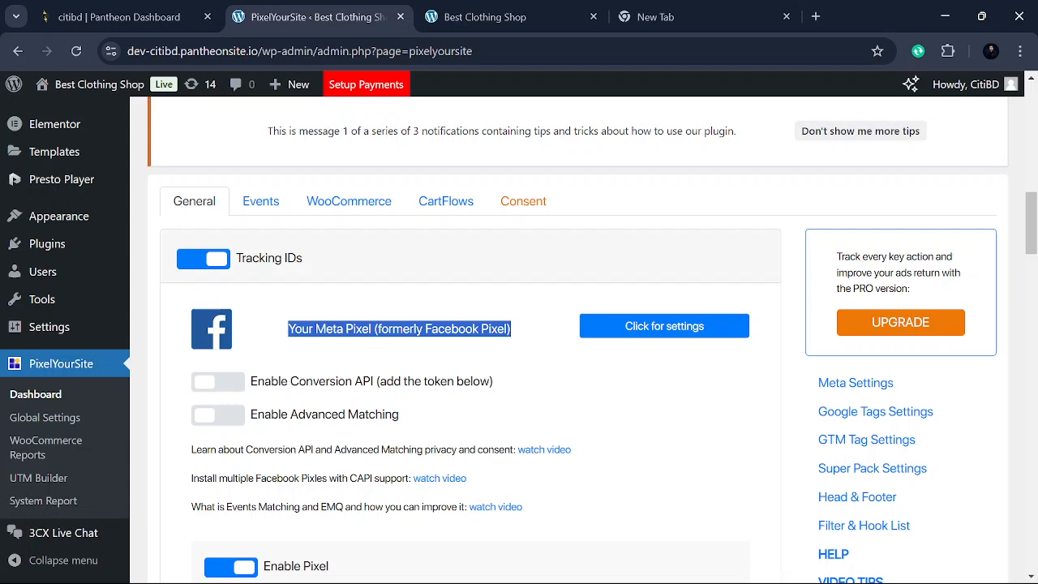
scroll(519, 341, "down", 3)
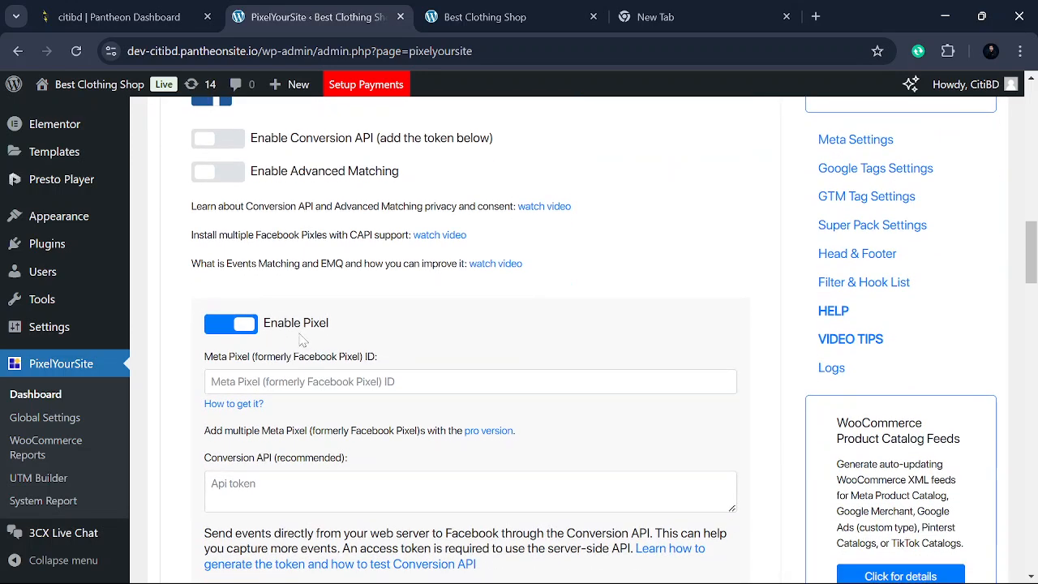
left_click_drag(284, 324, 479, 339)
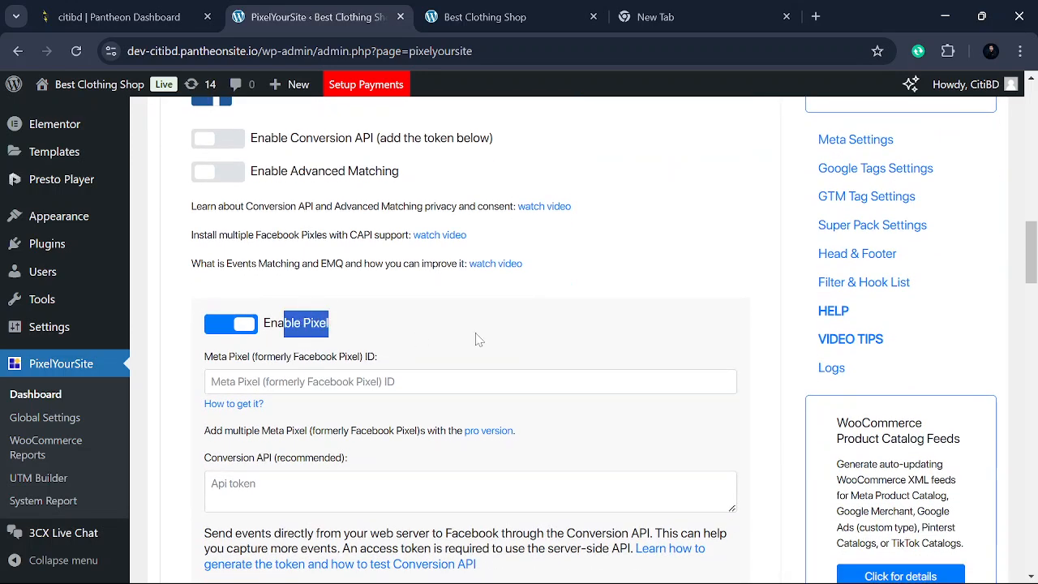
left_click(476, 339)
left_click_drag(204, 362, 371, 369)
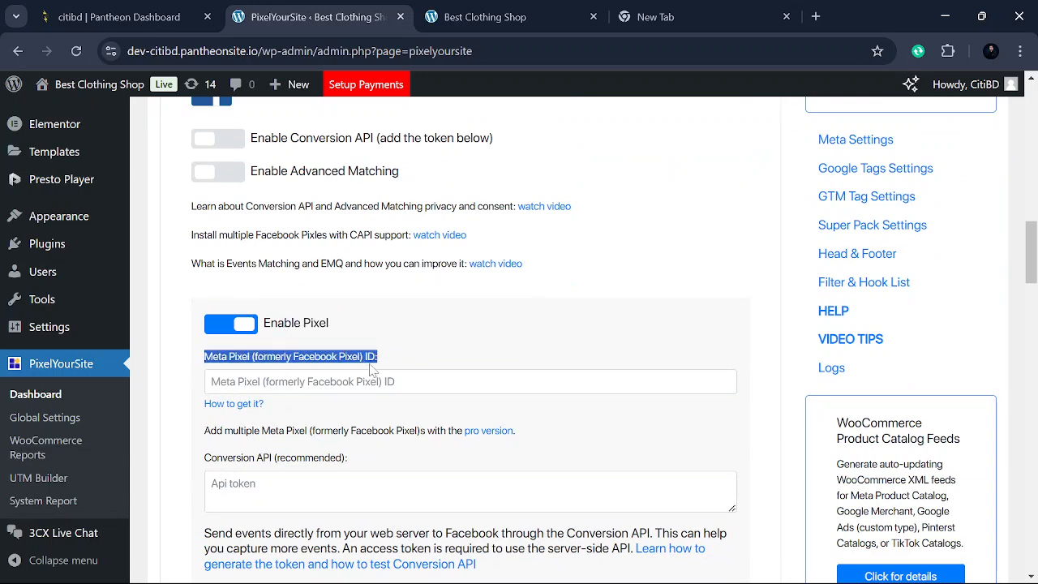
scroll(372, 369, "down", 1)
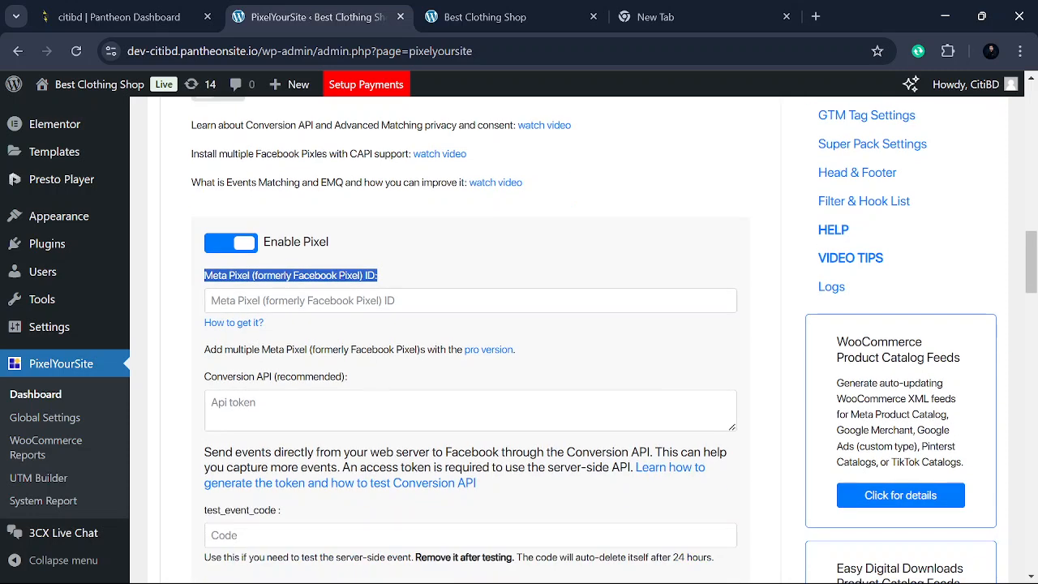
- Leave the Meta Pixel ID empty, select 'citibd' in the address bar, and switch to the new tab
left_click(236, 300)
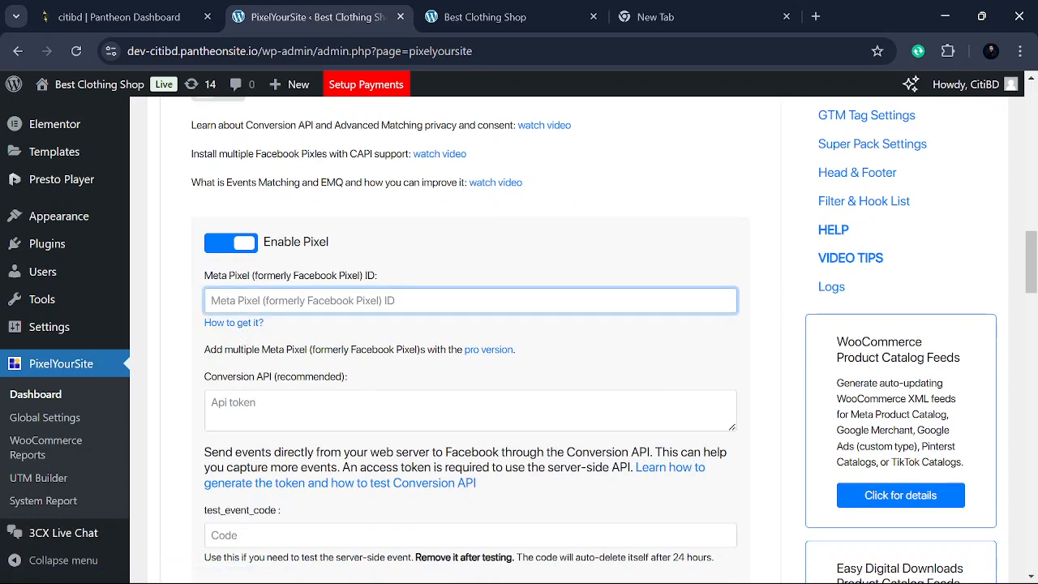
left_click(545, 245)
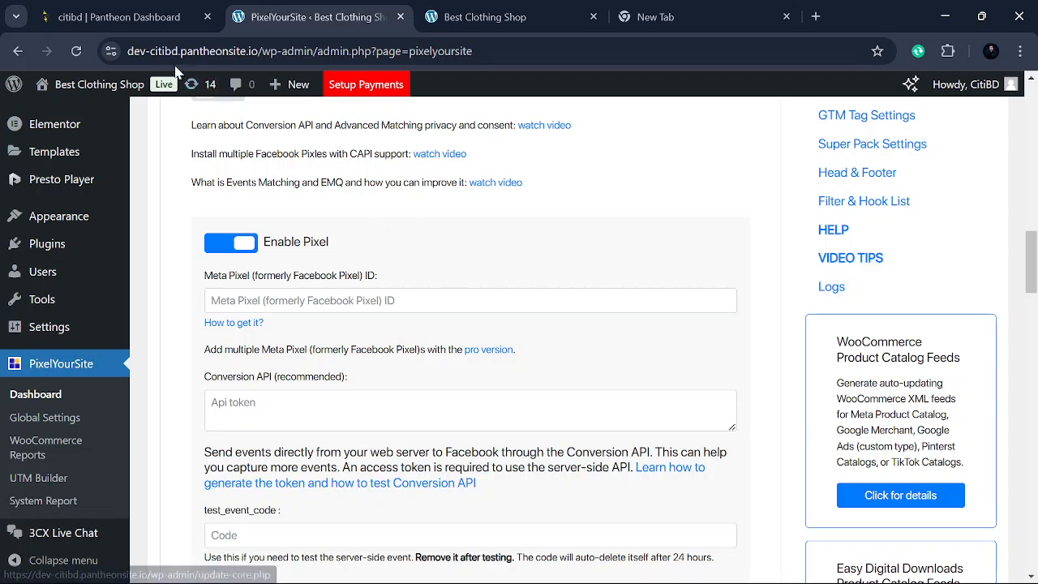
left_click_drag(146, 51, 180, 51)
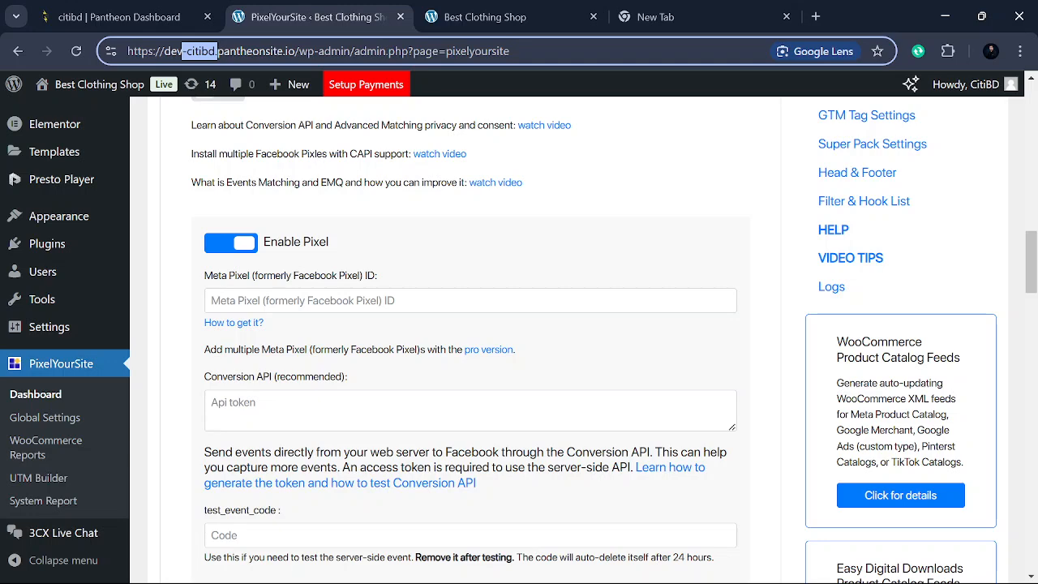
left_click(729, 18)
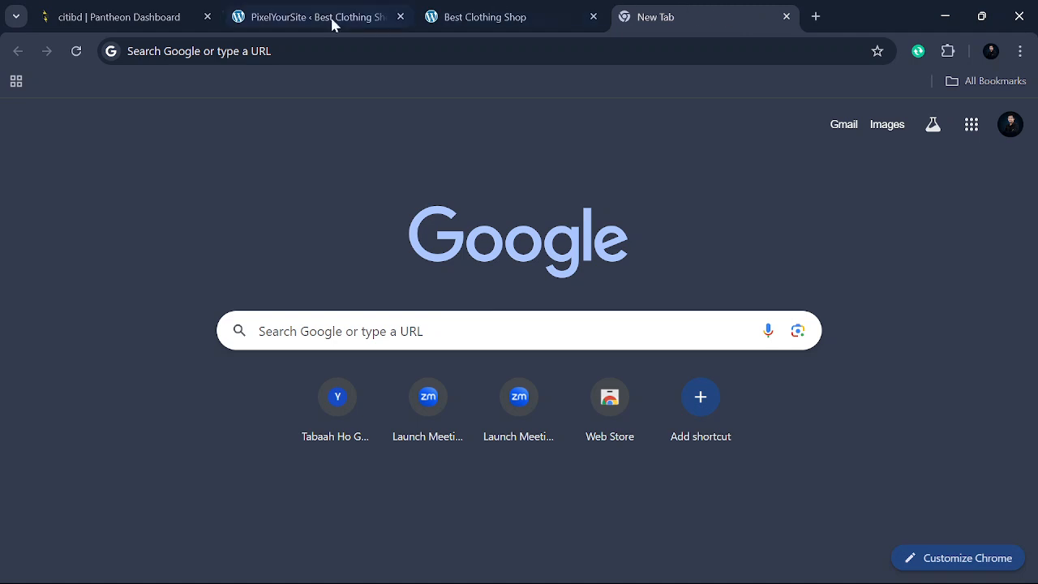
- Open Meta Business Suite in a new browser tab
mouse_move(633, 578)
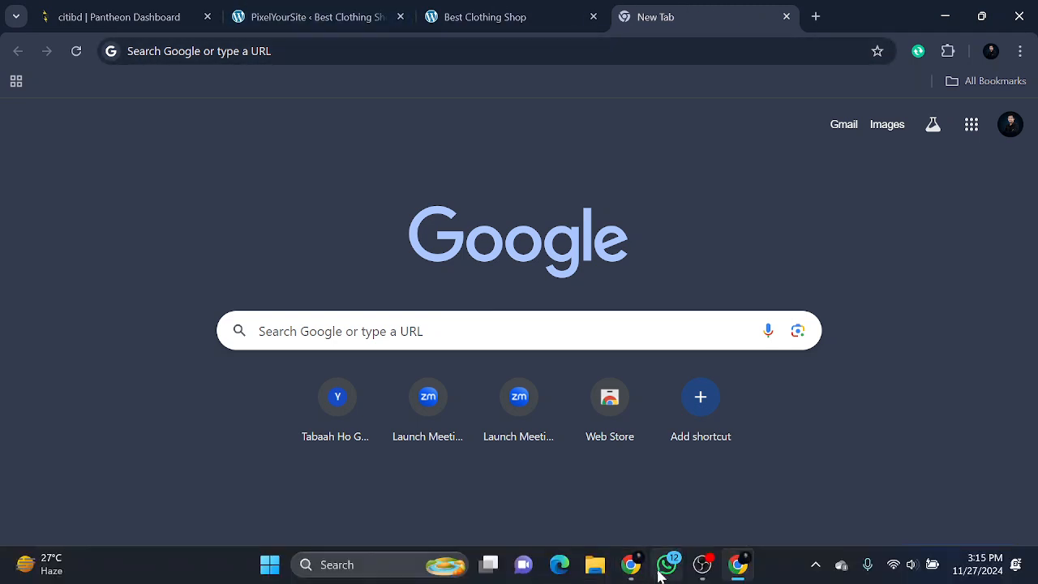
left_click(631, 566)
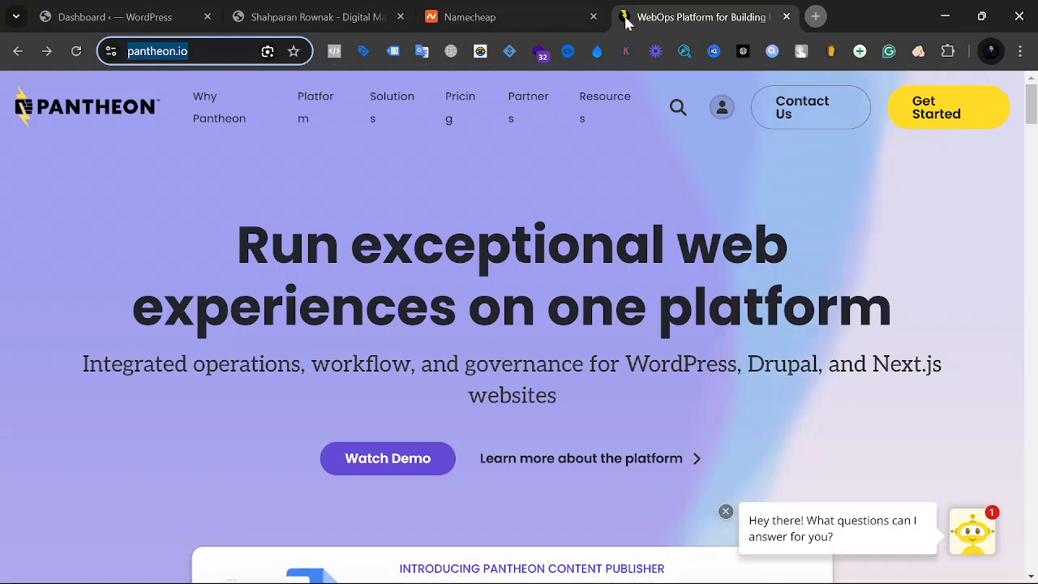
left_click(816, 16)
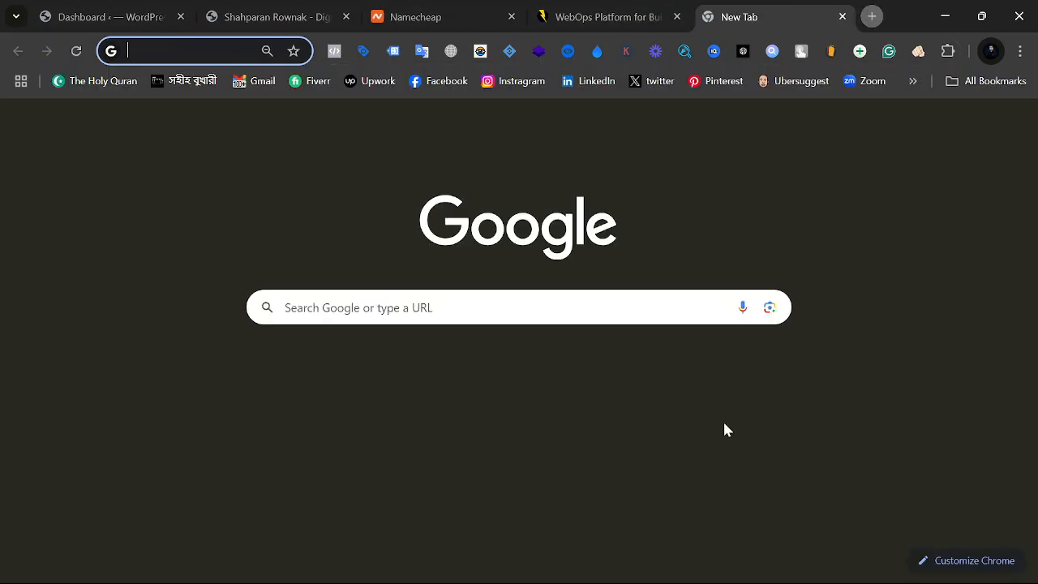
left_click(809, 408)
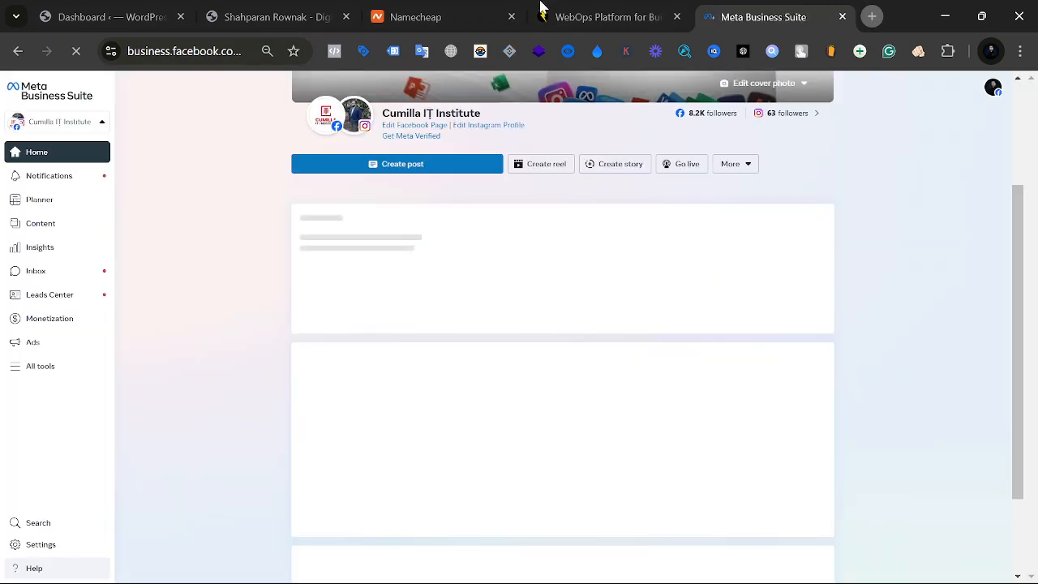
- Switch the active account to Artimas and show its All tools list
left_click(67, 128)
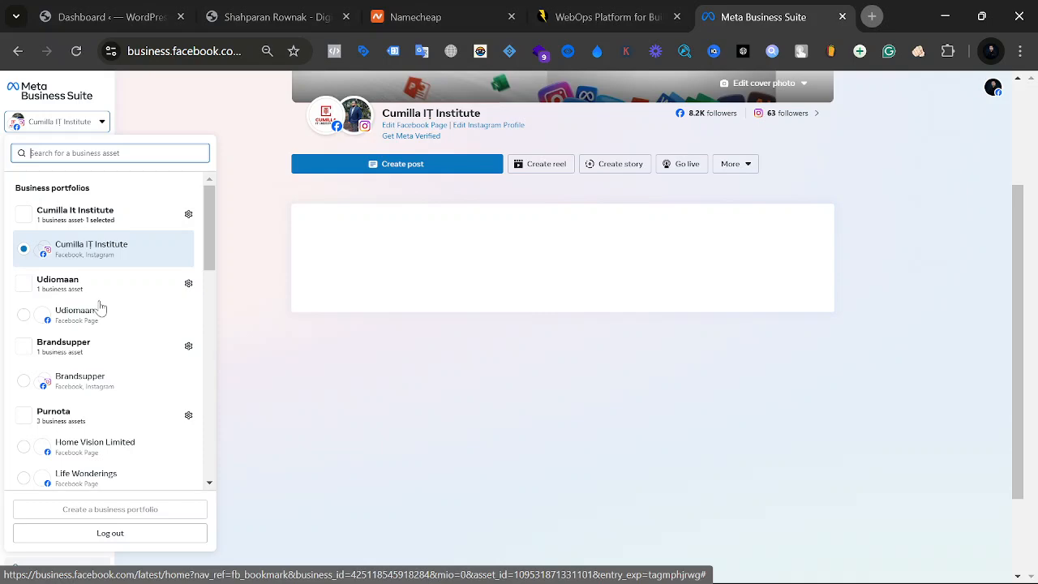
scroll(100, 308, "down", 5)
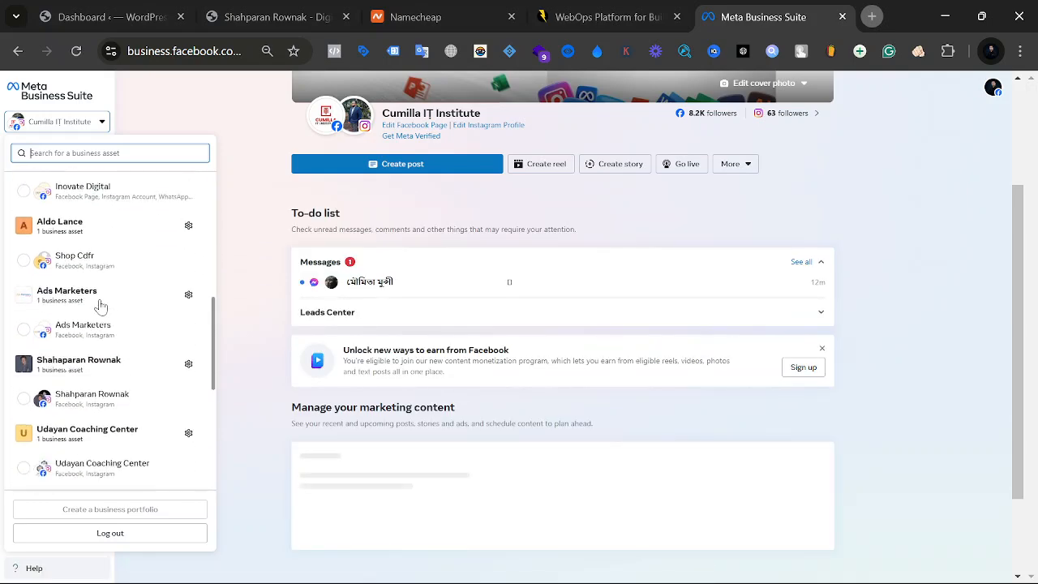
scroll(101, 305, "down", 8)
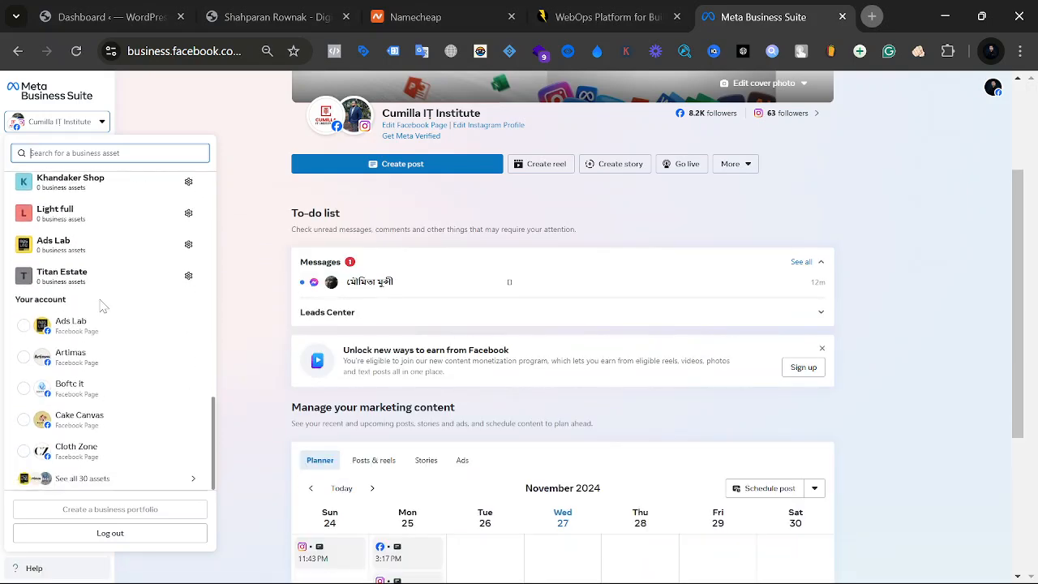
left_click(106, 358)
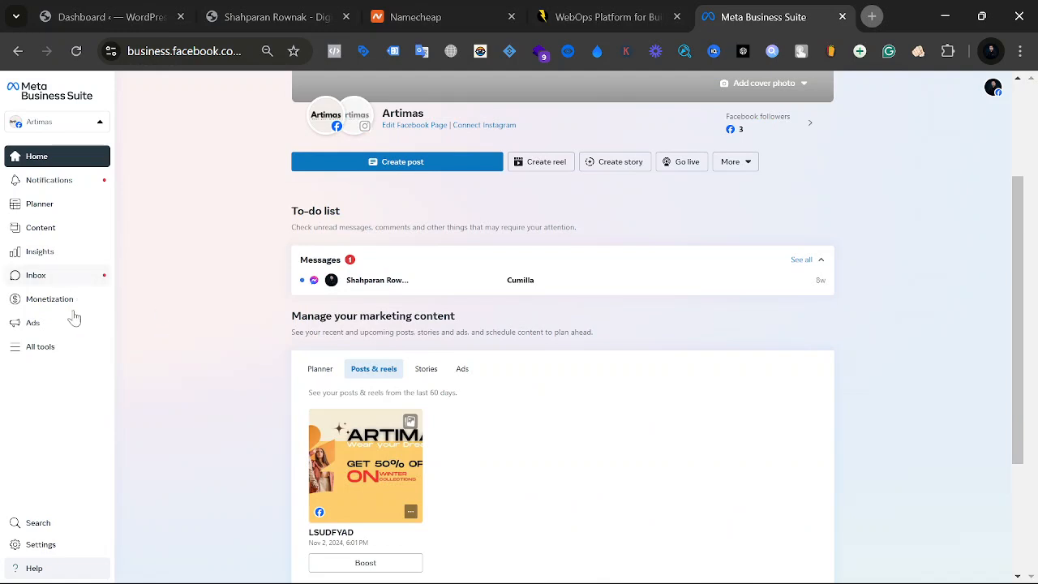
left_click(82, 360)
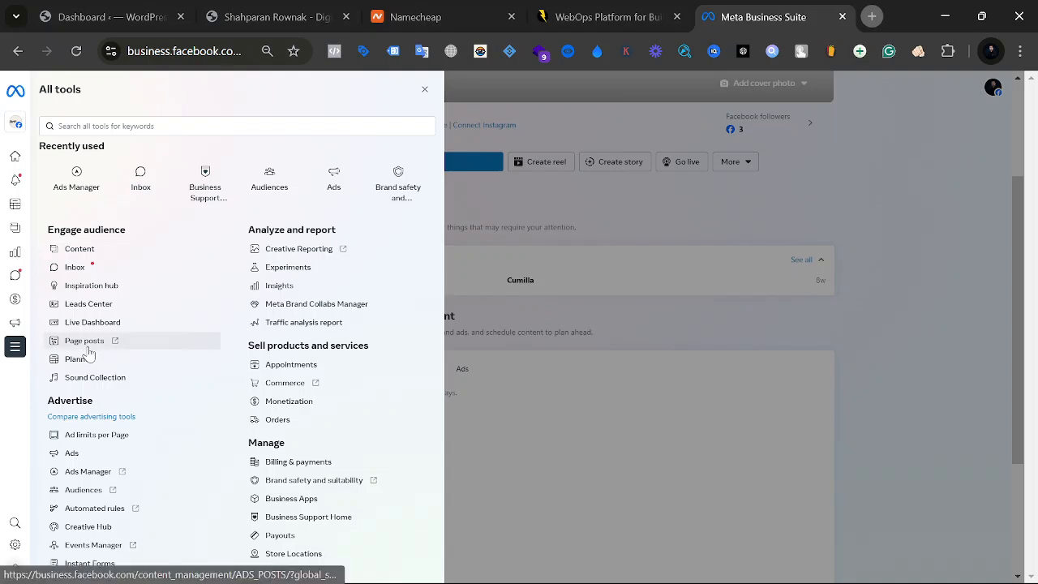
- Open Events Manager in a new tab and expand its All tools menu
left_click(84, 552)
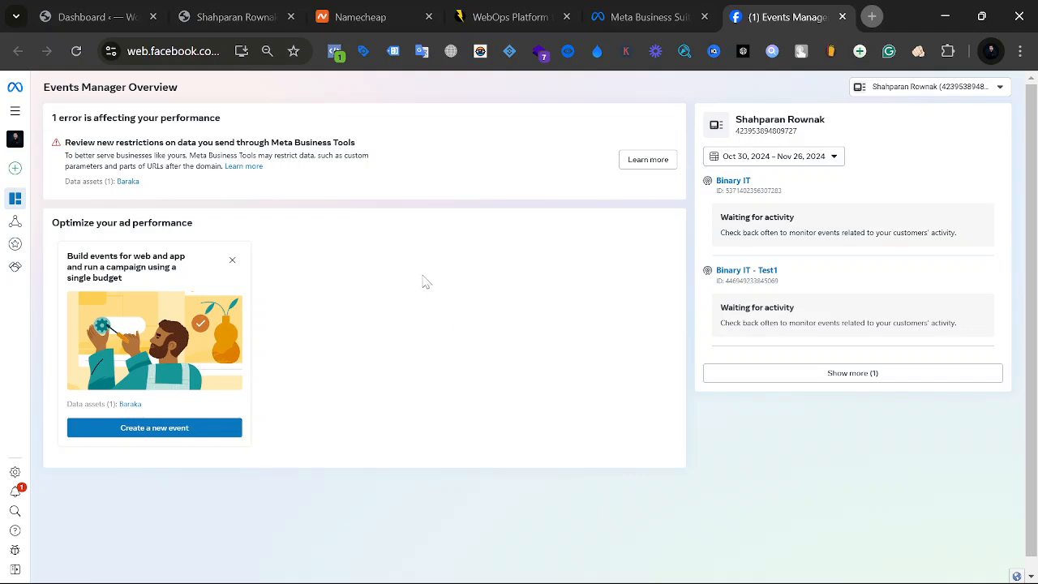
mouse_move(14, 212)
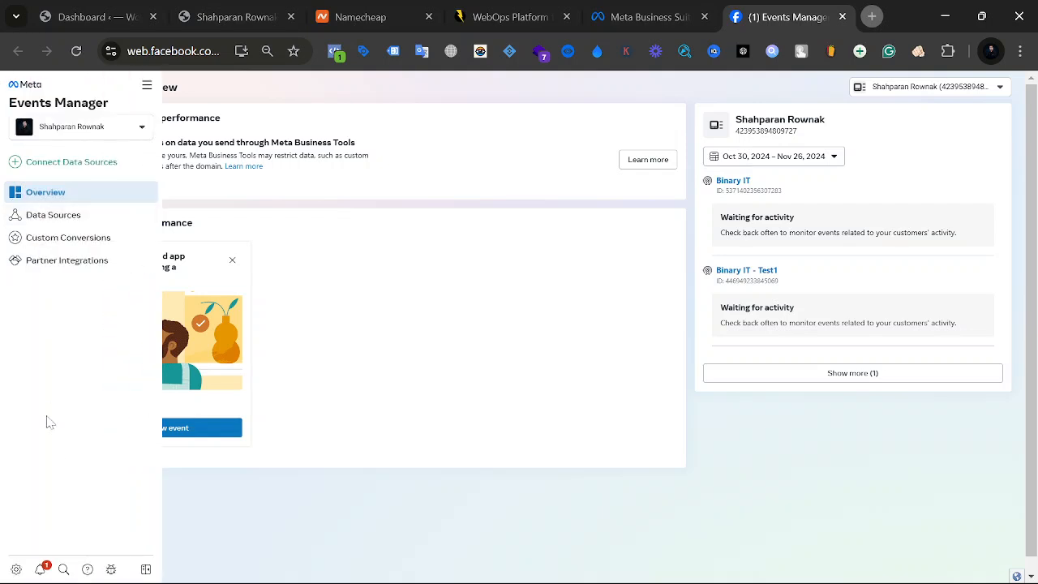
left_click(148, 88)
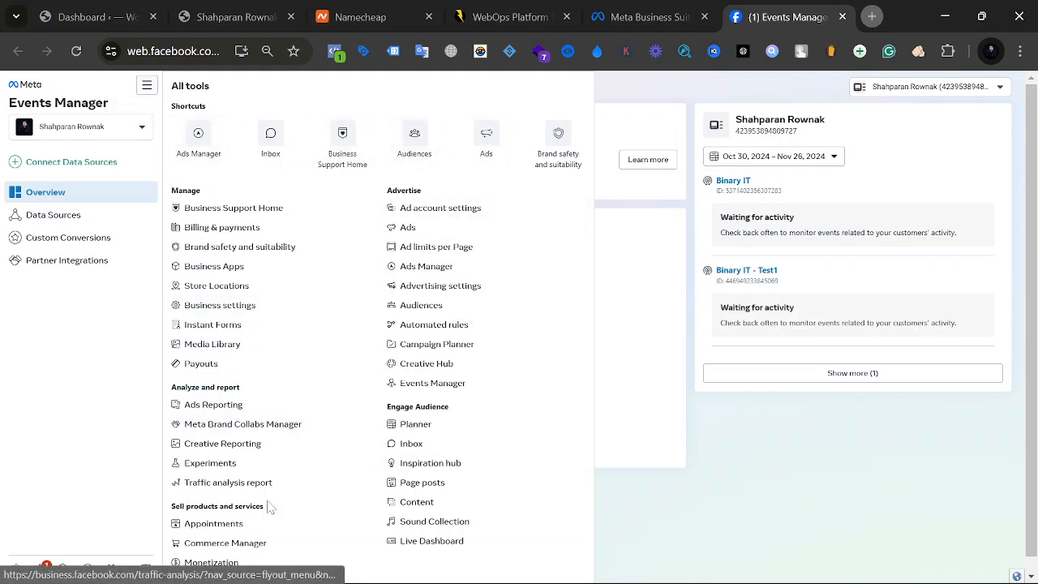
- Open the Ad Account Settings, then go back to the Meta Business Suite tab
scroll(267, 498, "down", 1)
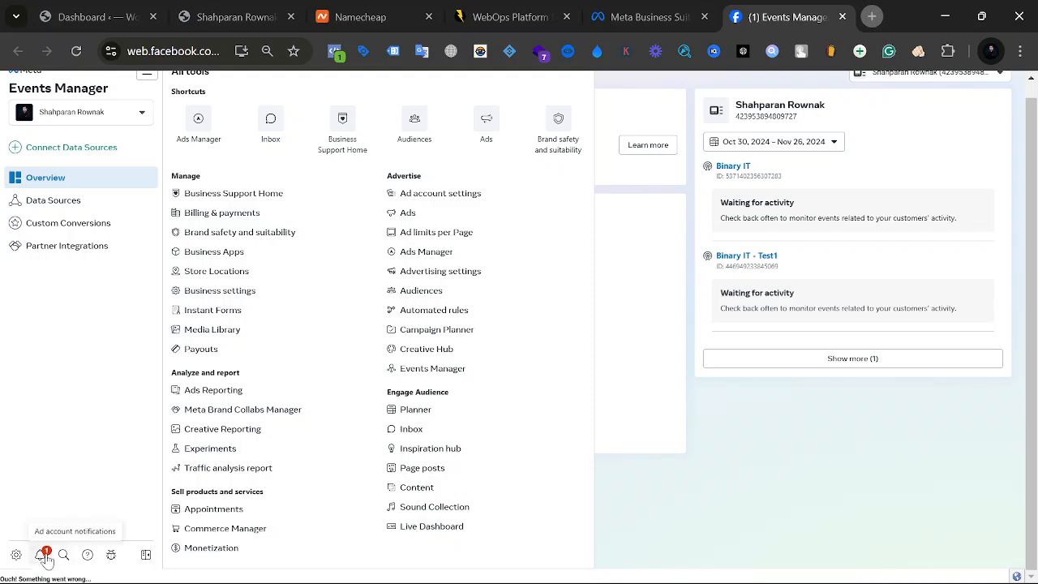
left_click(16, 554)
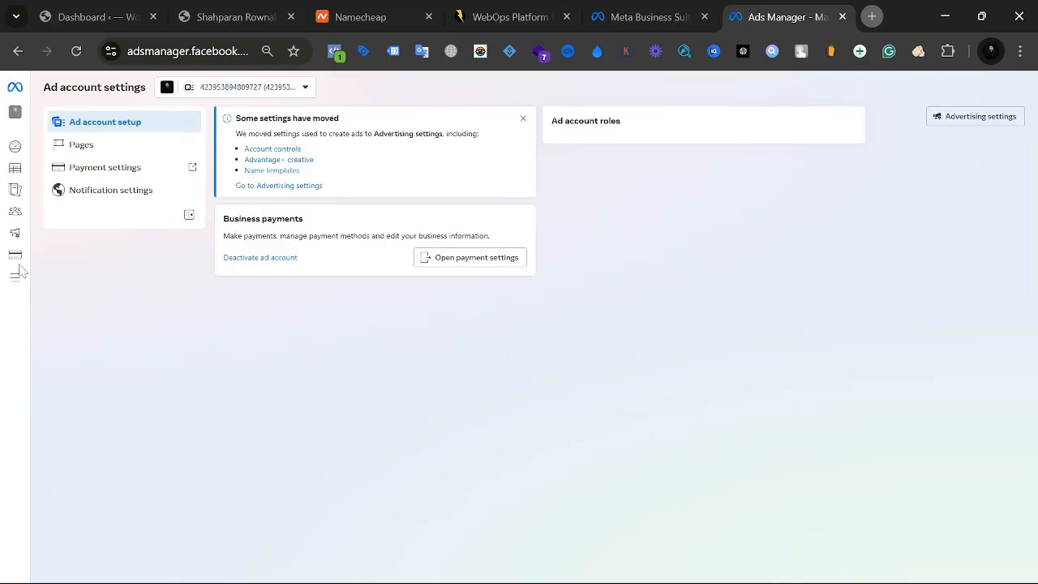
left_click(646, 16)
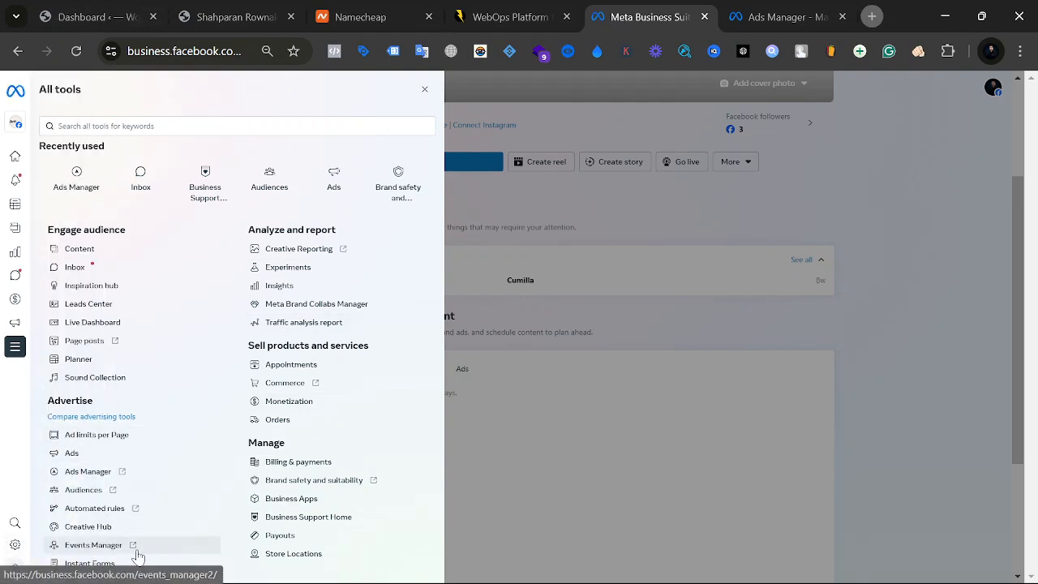
- Go to Settings and select your own business portfolio in the account switcher
left_click(22, 551)
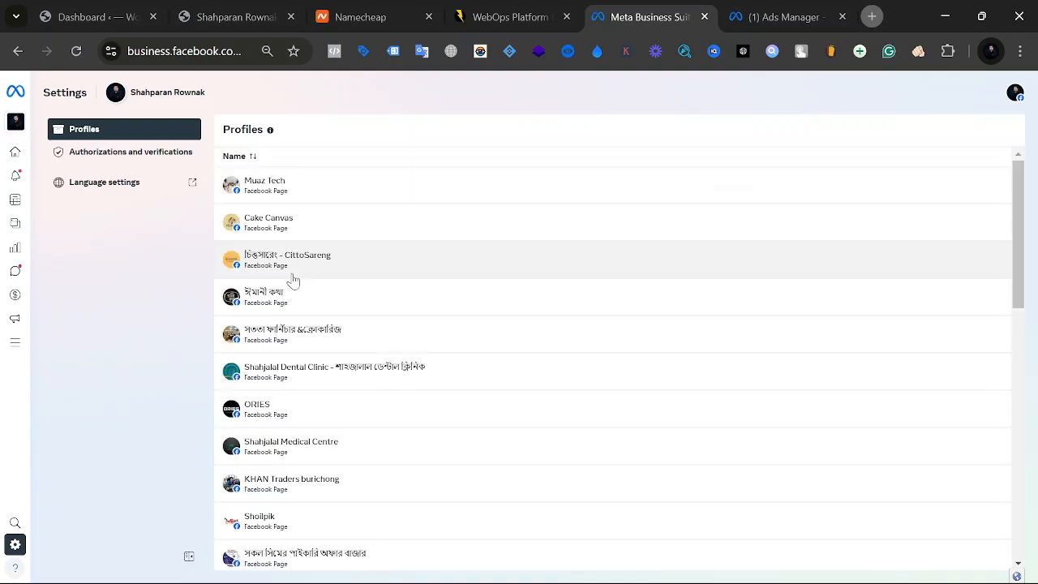
scroll(293, 280, "down", 6)
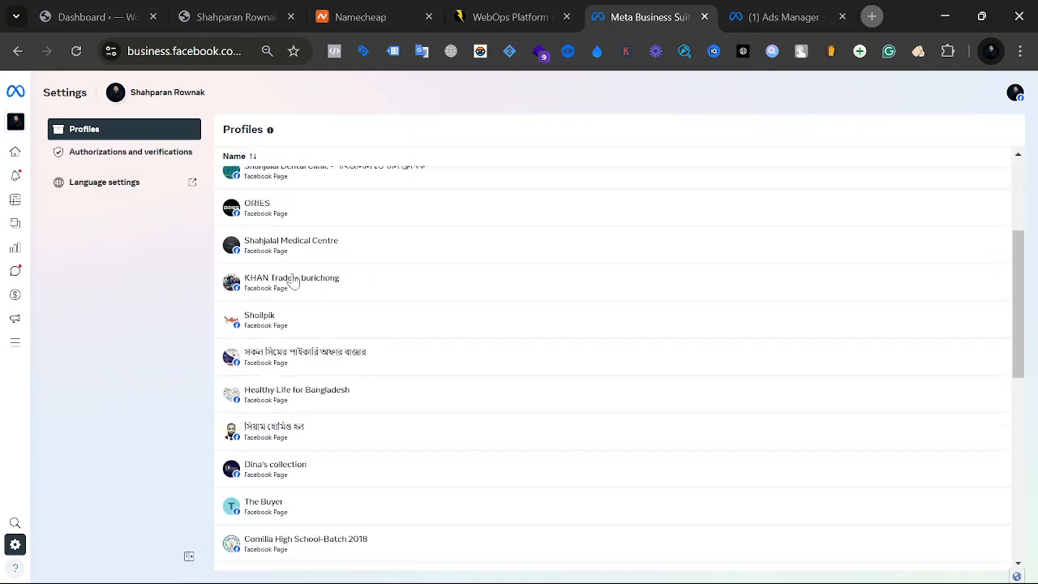
scroll(293, 280, "down", 3)
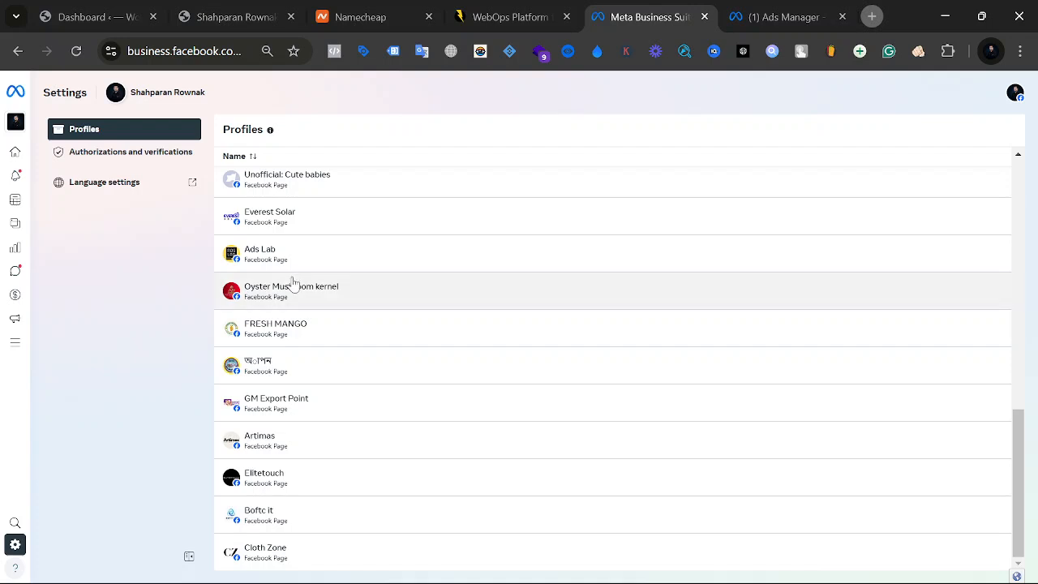
left_click(21, 121)
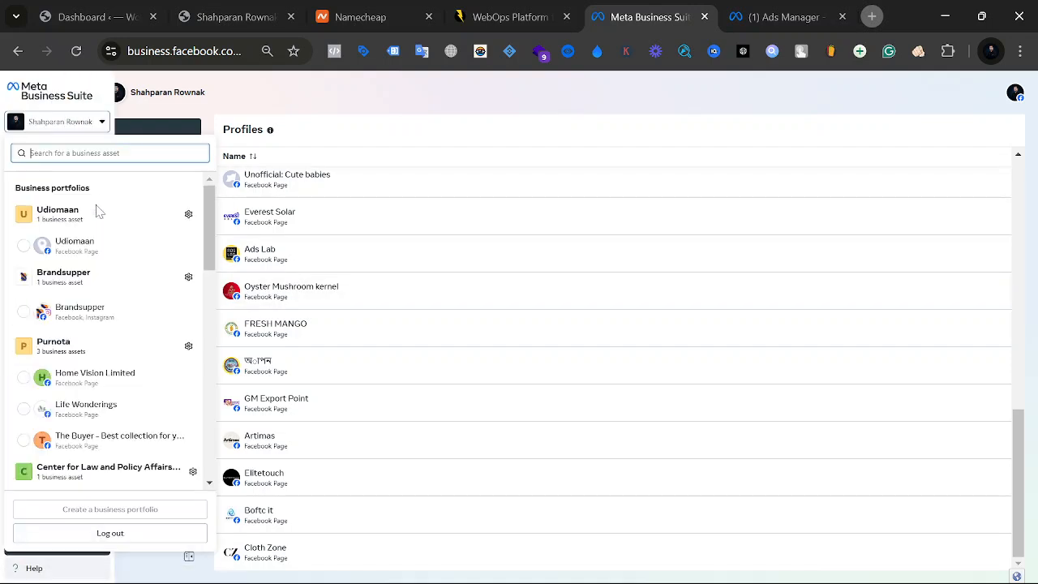
scroll(98, 324, "down", 10)
scroll(97, 326, "up", 10)
scroll(98, 325, "down", 5)
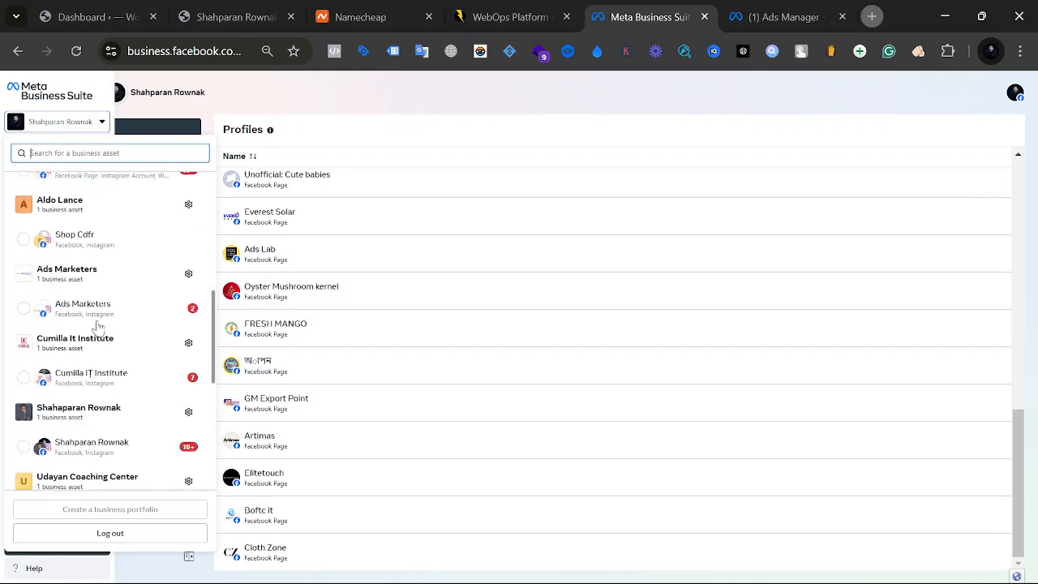
left_click(112, 448)
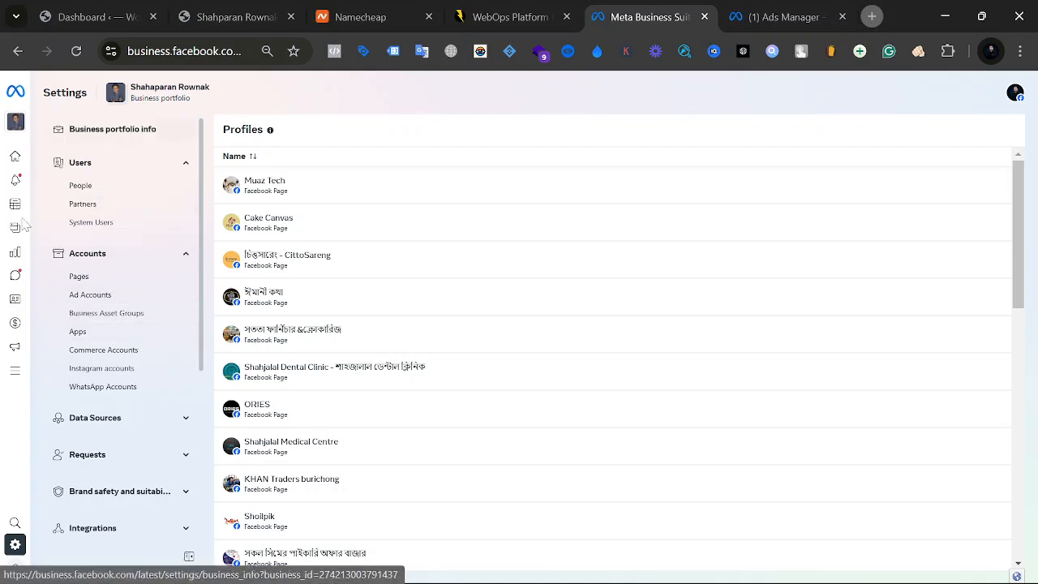
- Expand Data Sources and open the Pixels settings page
left_click(97, 422)
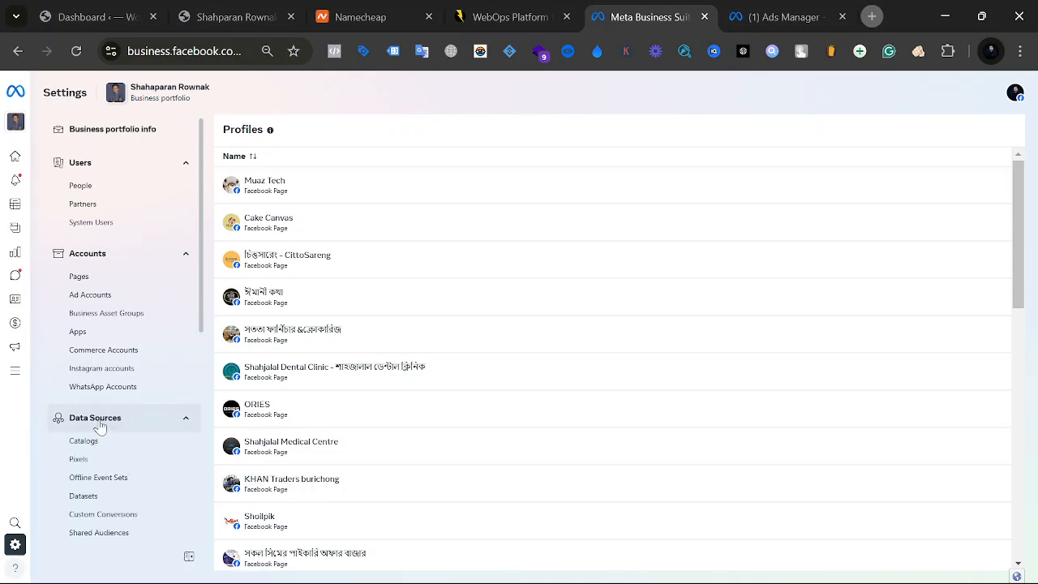
scroll(98, 426, "down", 1)
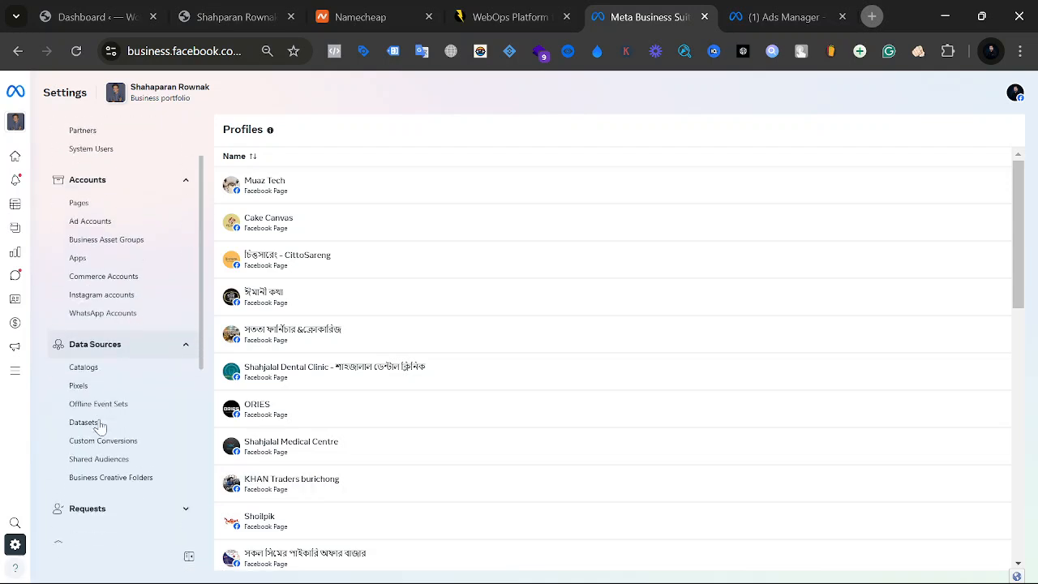
left_click(78, 381)
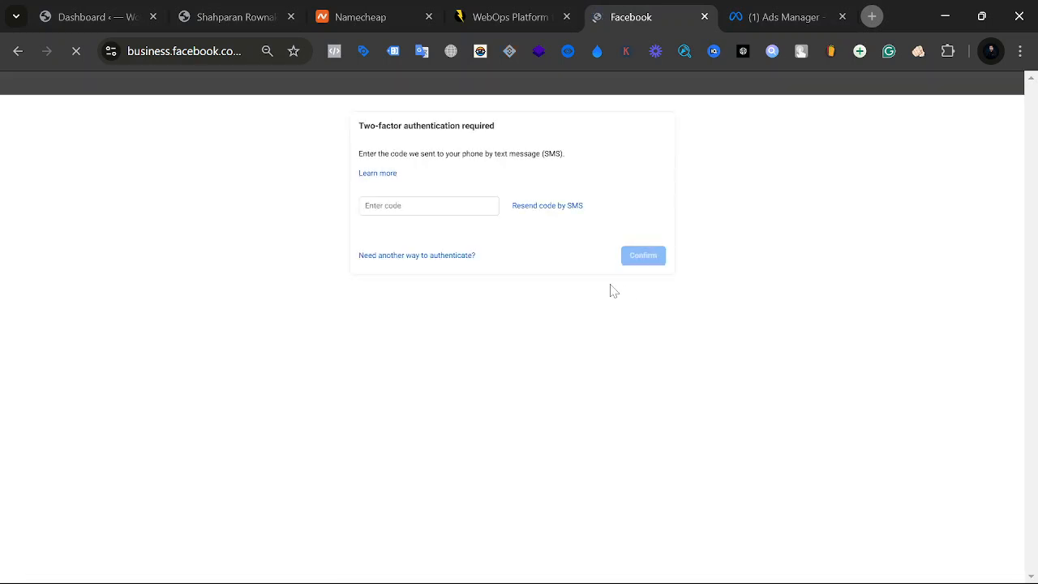
- Enter the two-factor verification code and submit it
left_click(428, 205)
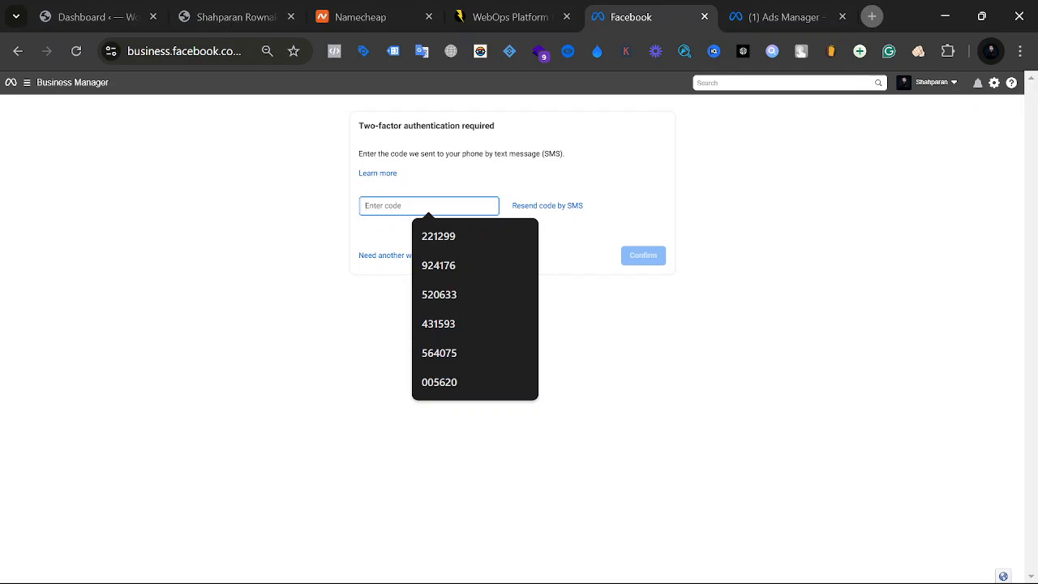
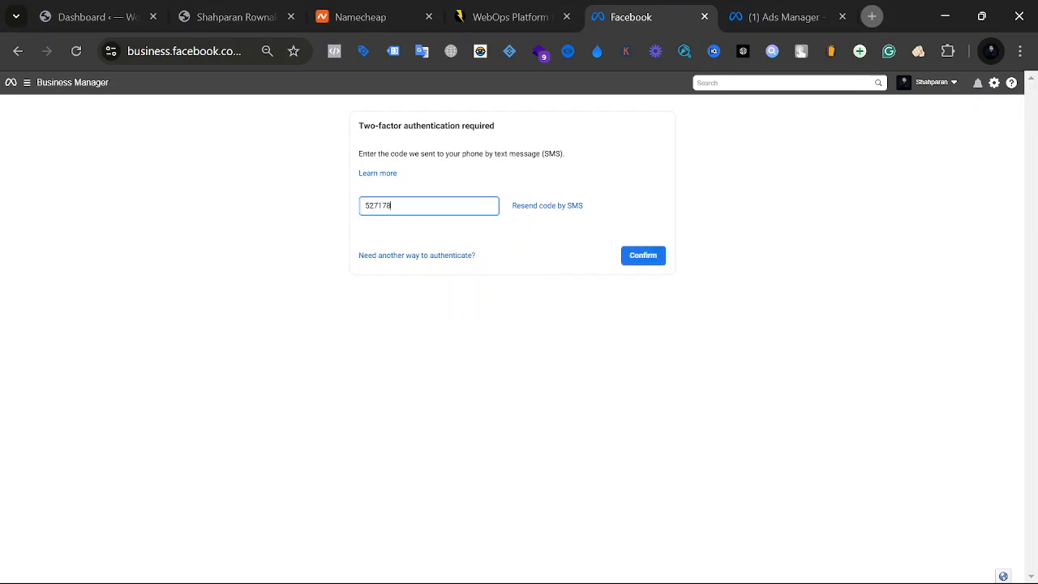
left_click(643, 255)
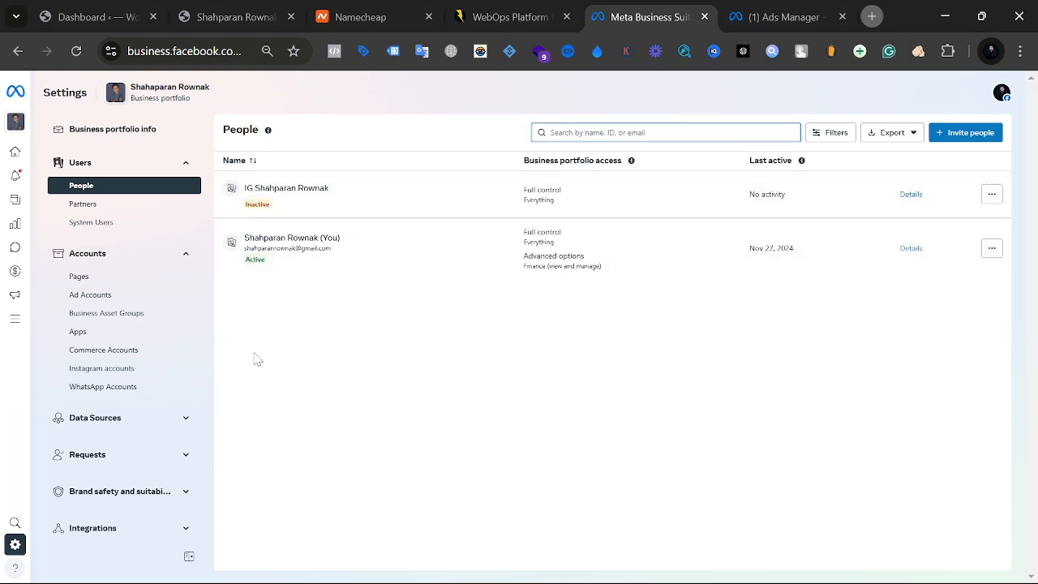
- Open Data Sources > Pixels, read the relocation notice, then go to Datasets
left_click(112, 417)
scroll(133, 381, "down", 1)
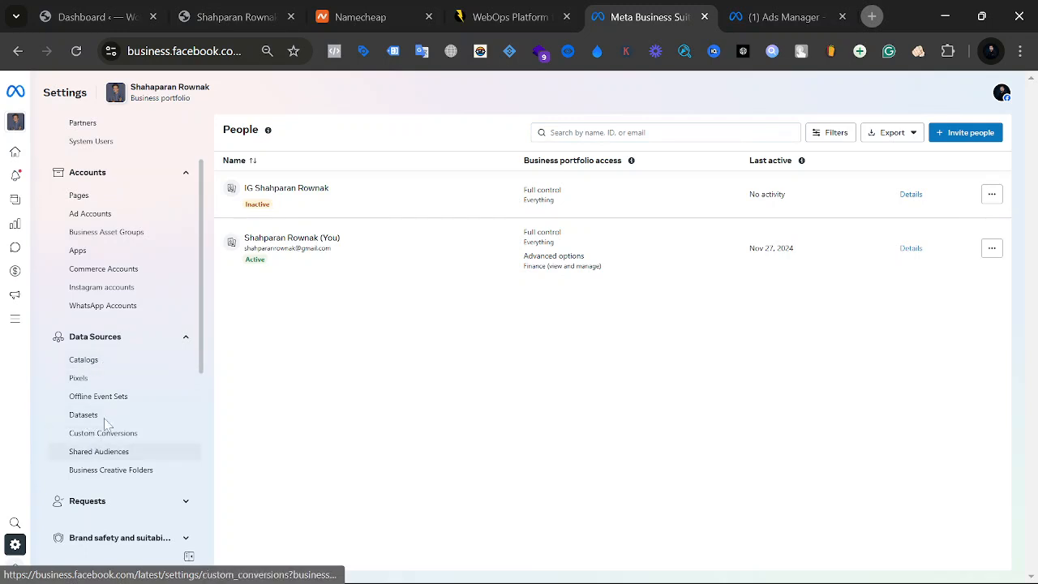
left_click(97, 386)
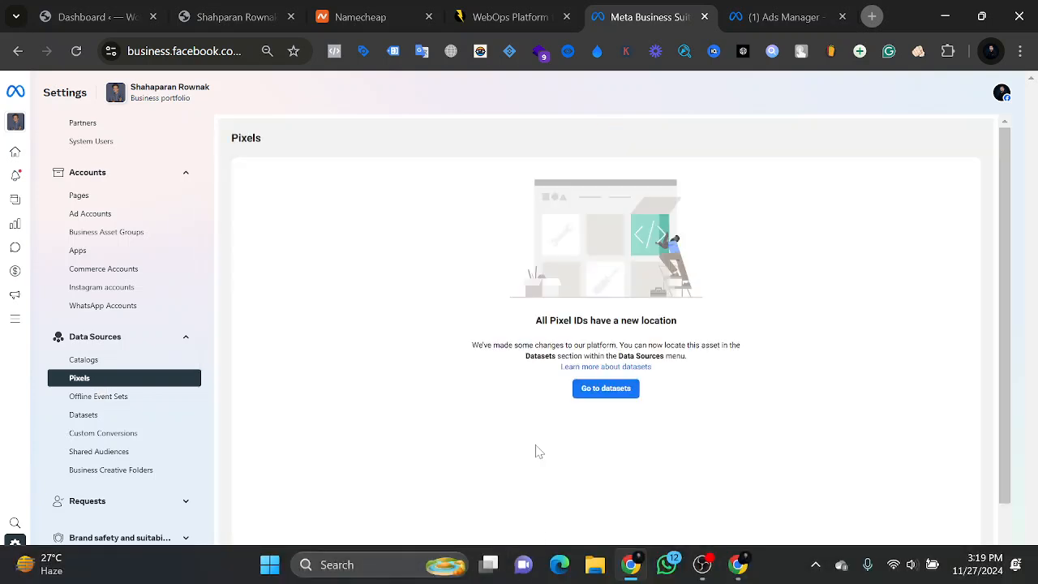
left_click_drag(536, 321, 732, 346)
left_click(722, 392)
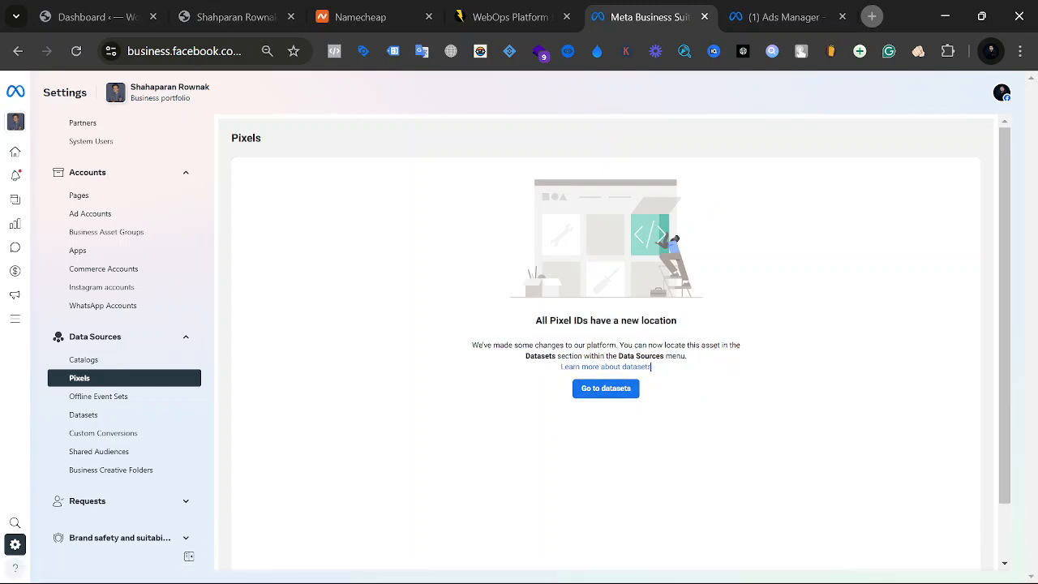
left_click_drag(526, 357, 551, 356)
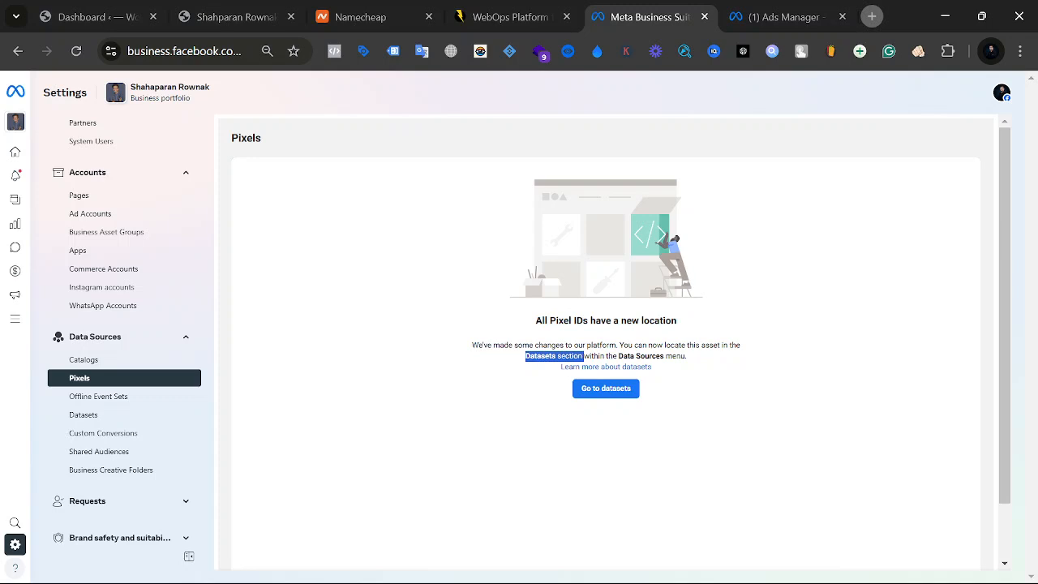
left_click(120, 417)
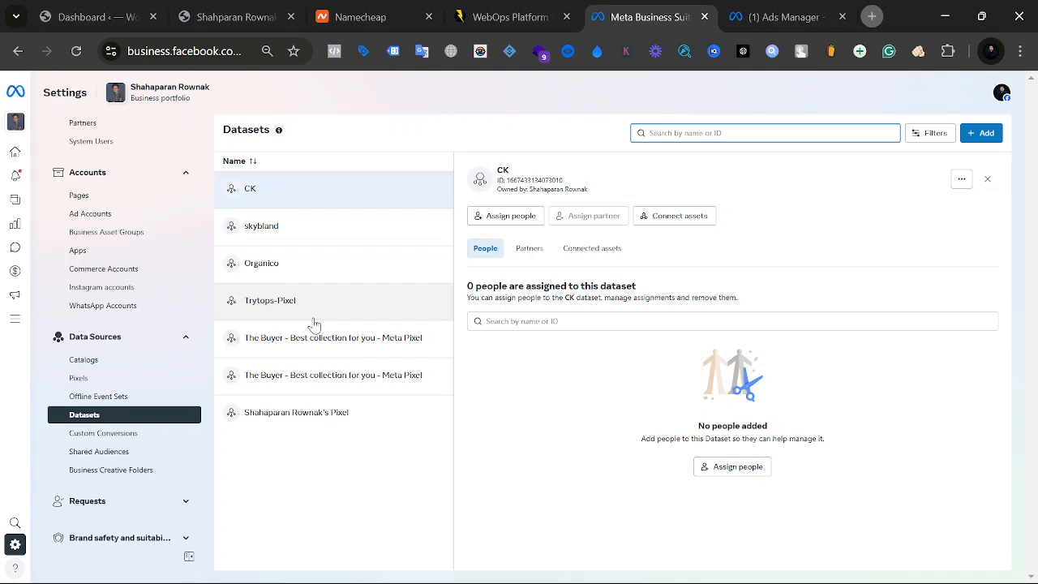
- After viewing Organico's details, add a new dataset named CitiBD
left_click(328, 262)
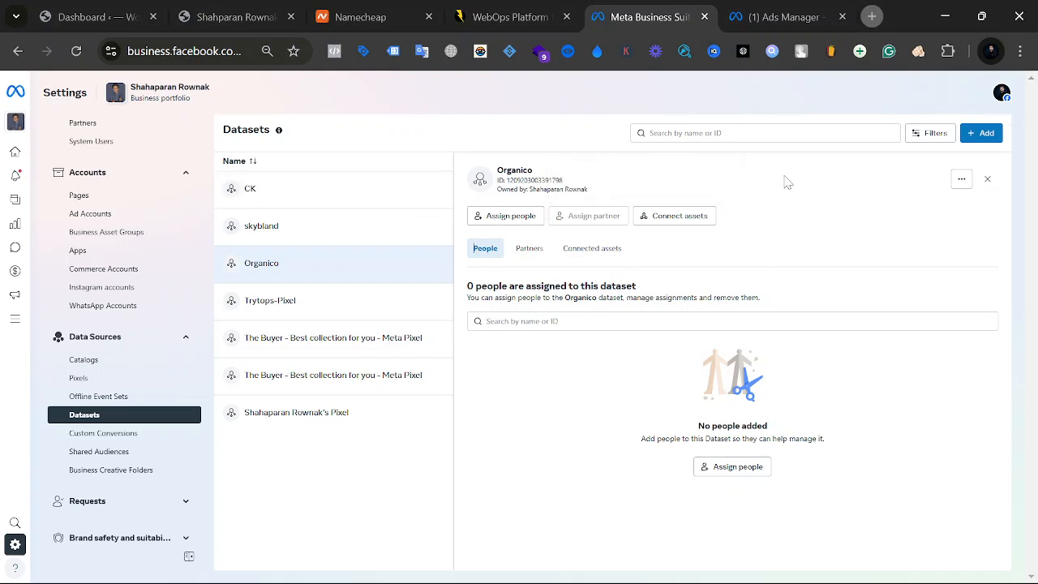
left_click(985, 133)
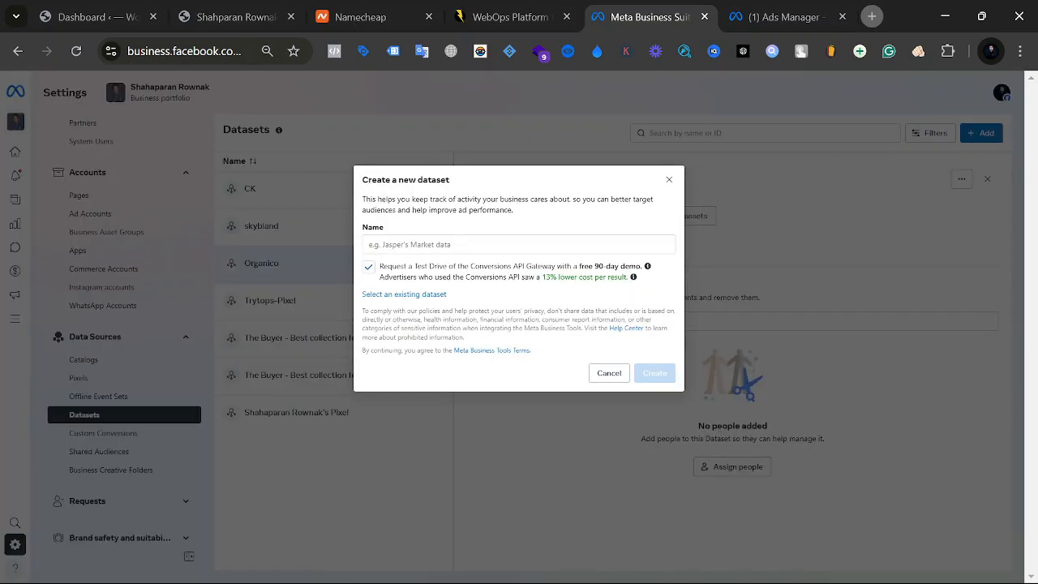
left_click(487, 244)
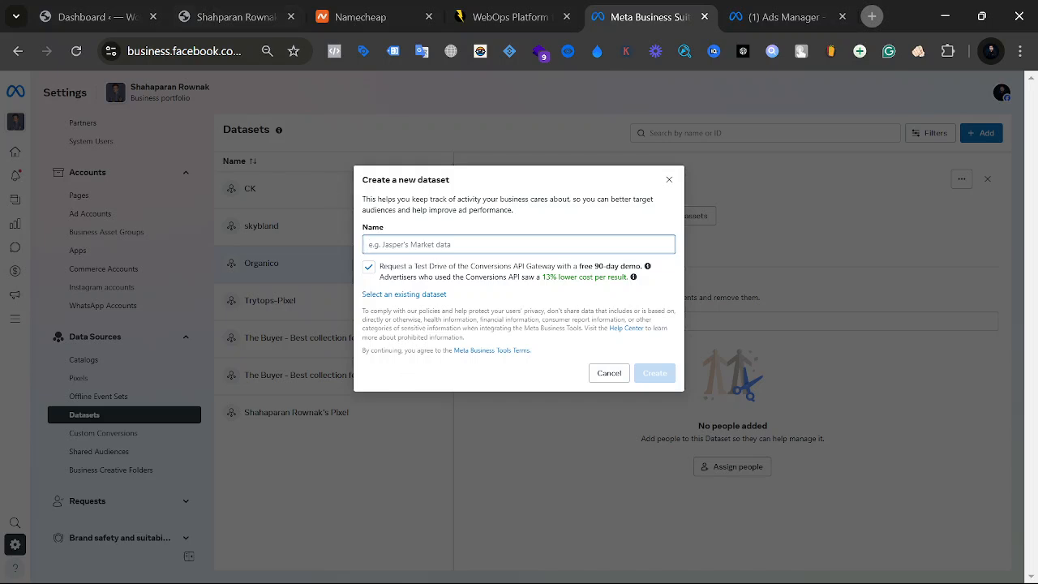
type("CitiBD")
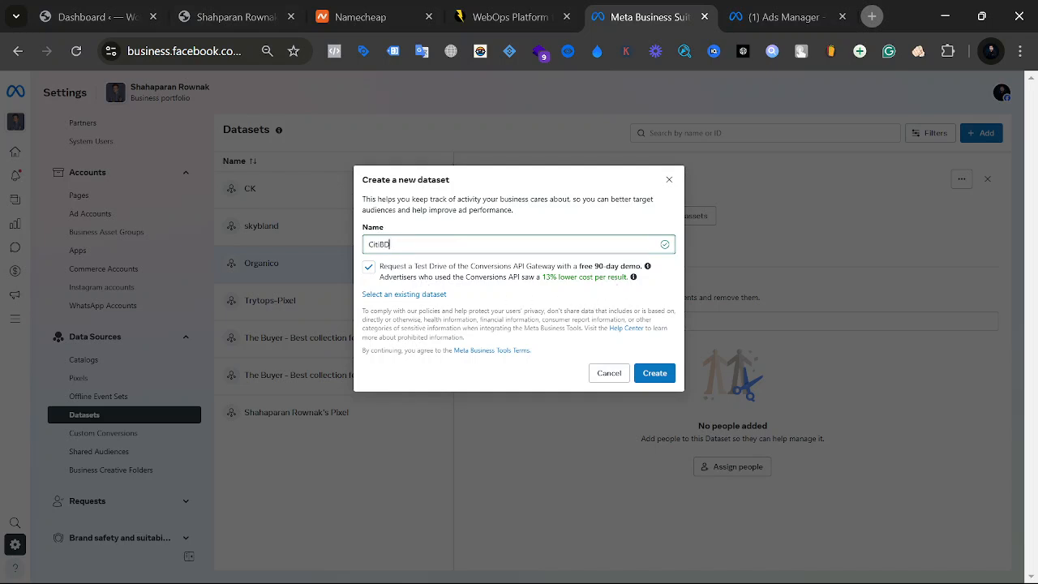
left_click(646, 374)
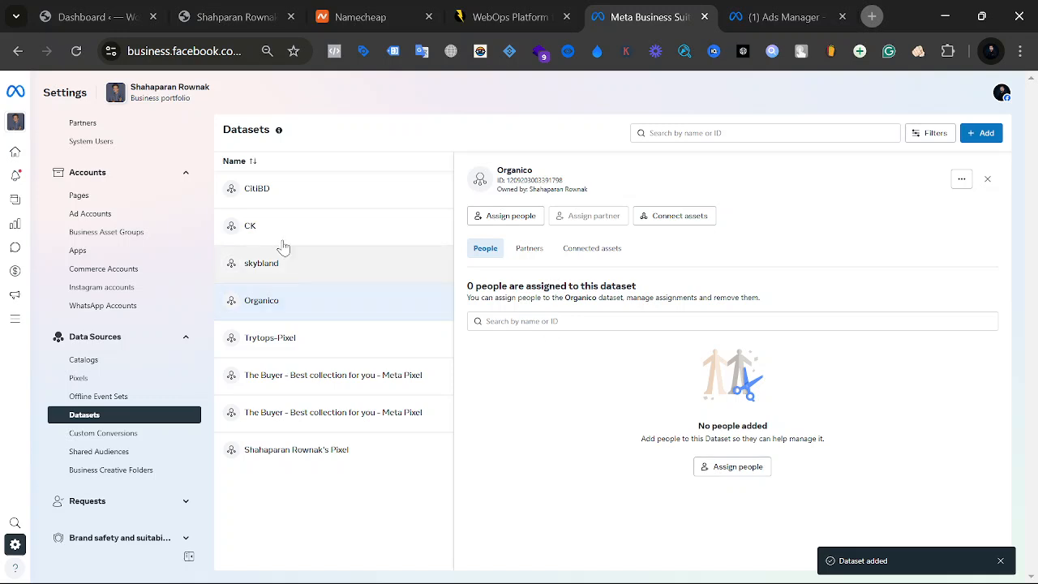
- Copy the CitiBD dataset ID and return to the PixelYourSite settings tab
left_click_drag(279, 197, 315, 162)
left_click(314, 193)
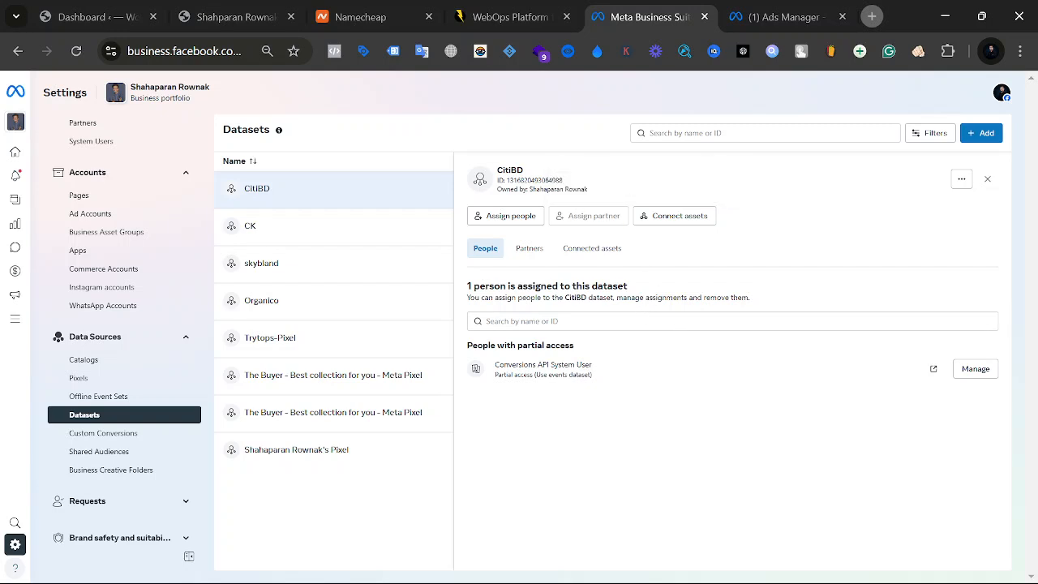
left_click_drag(506, 180, 560, 180)
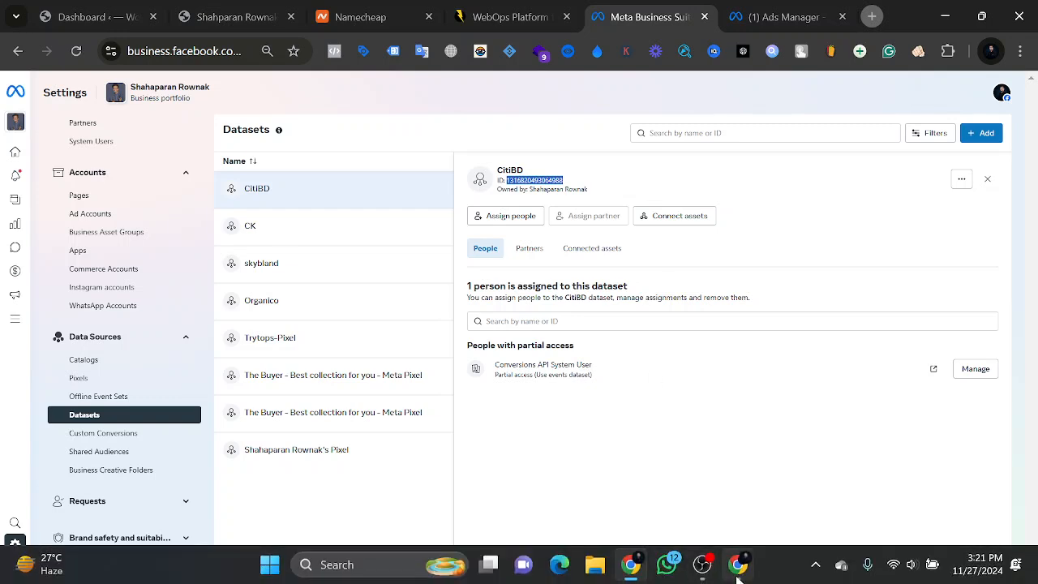
mouse_move(738, 579)
left_click(736, 454)
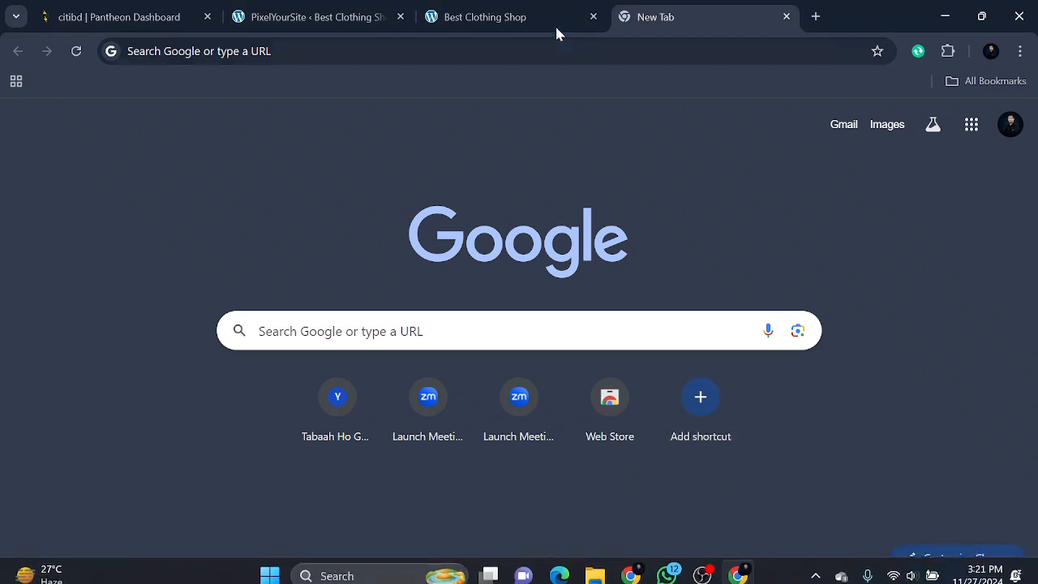
left_click(536, 10)
left_click(288, 9)
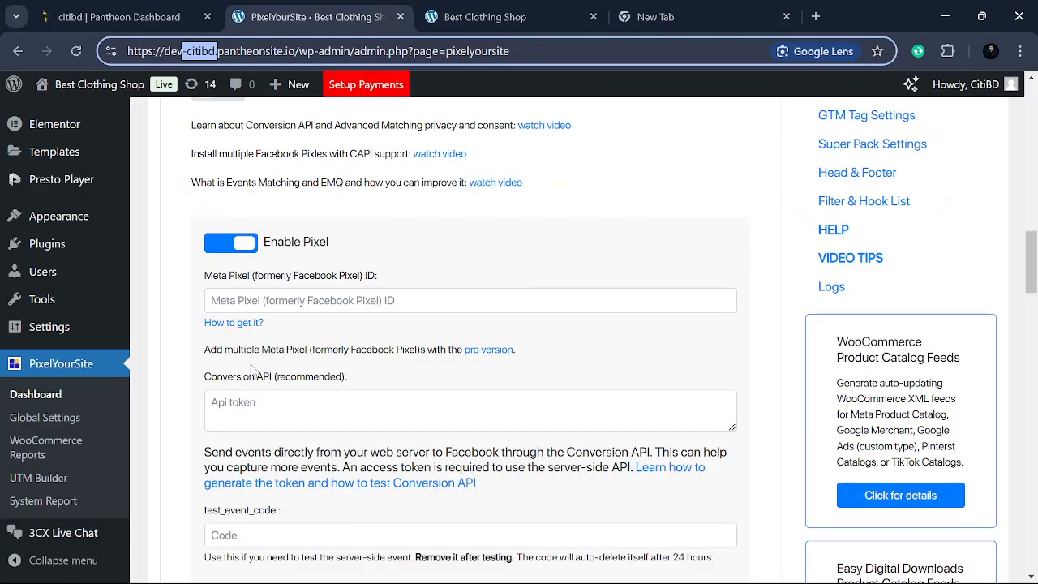
- Paste the CitiBD dataset ID into Meta Pixel ID and save the PixelYourSite settings
left_click_drag(212, 276, 434, 287)
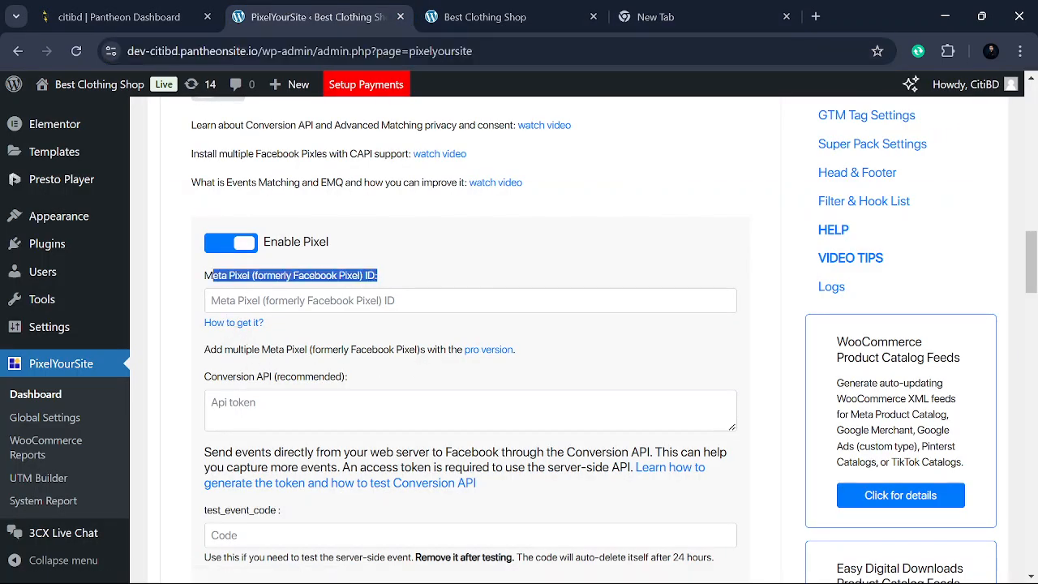
left_click(328, 301)
key("ctrl+v")
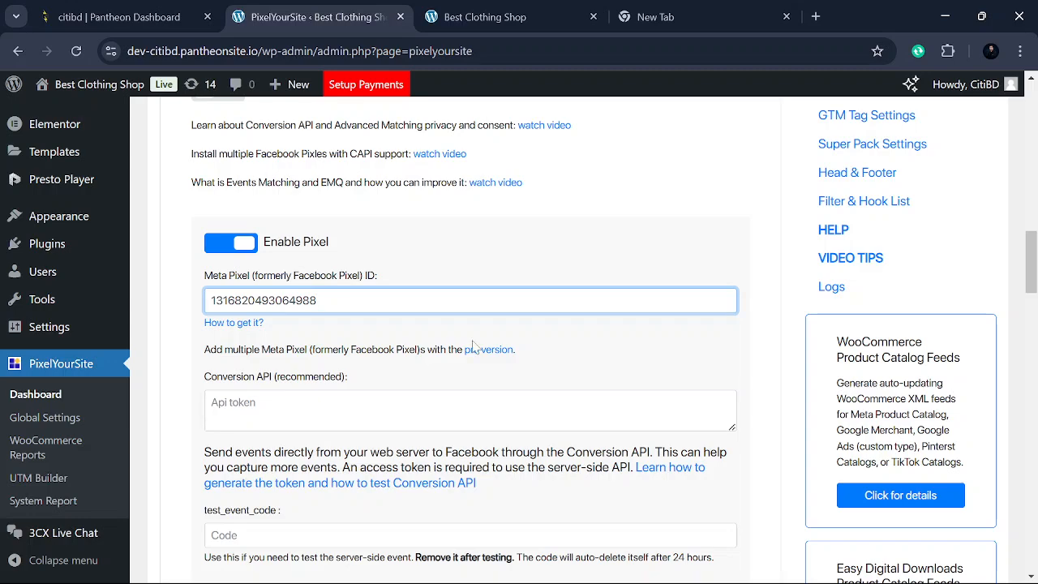
scroll(519, 348, "down", 3)
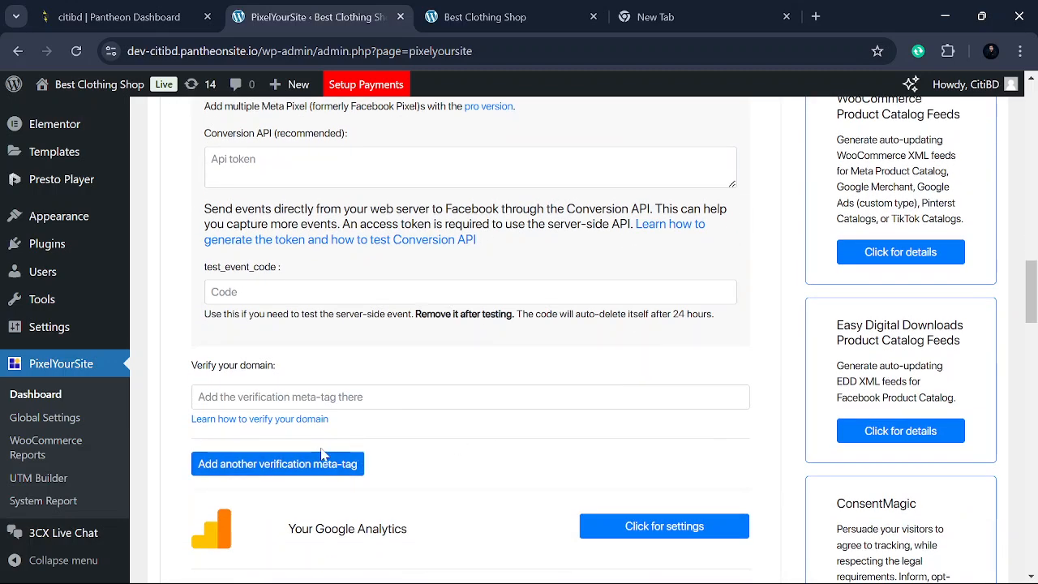
scroll(349, 466, "down", 3)
scroll(349, 467, "down", 6)
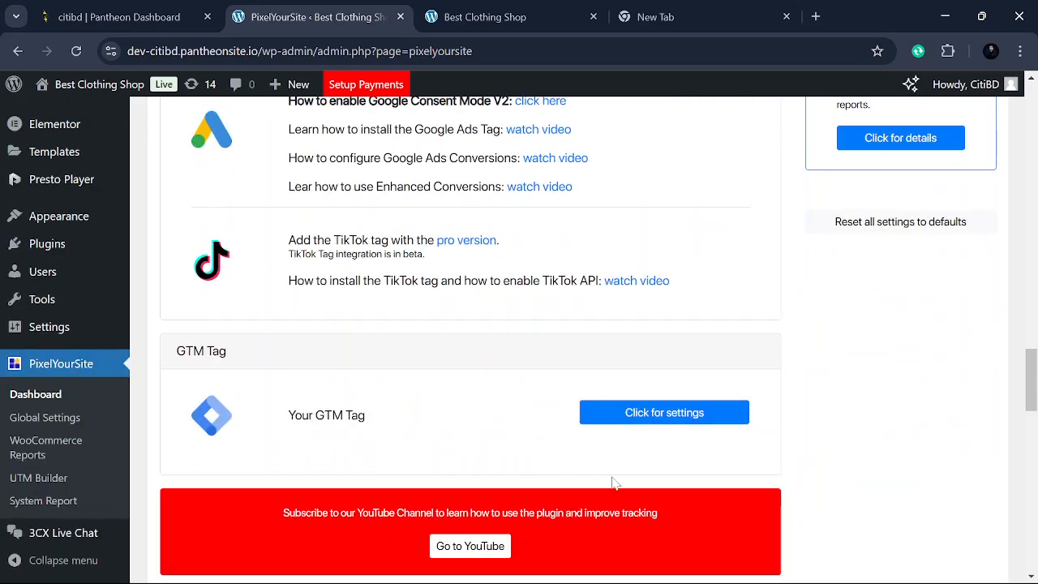
scroll(662, 459, "down", 7)
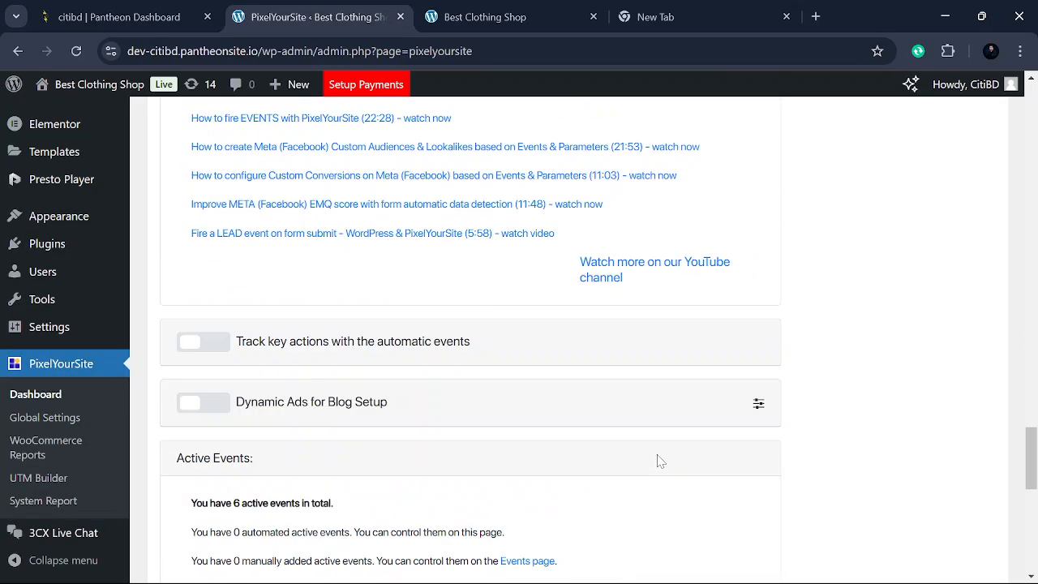
scroll(660, 461, "down", 10)
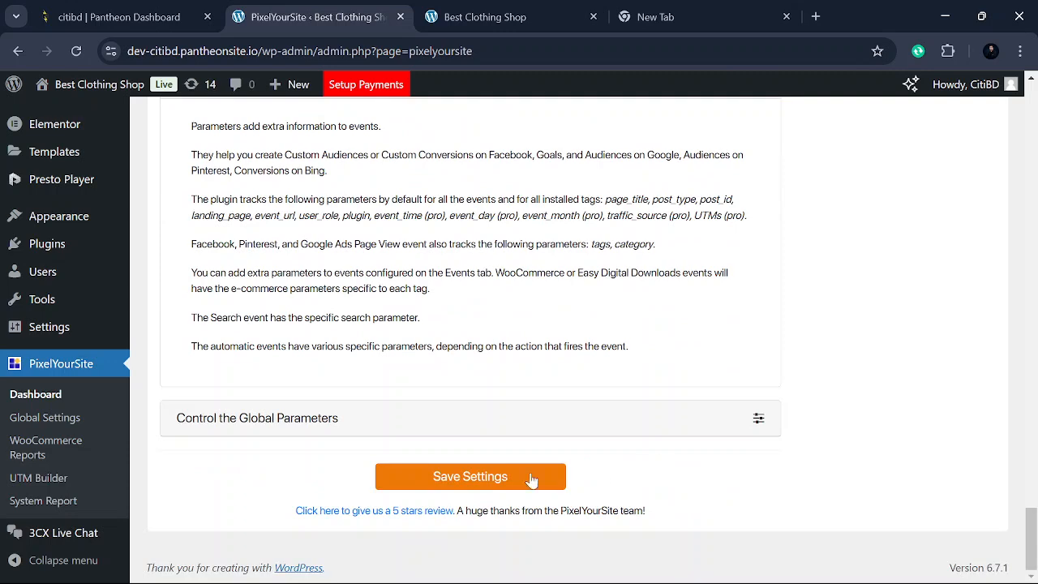
left_click(461, 477)
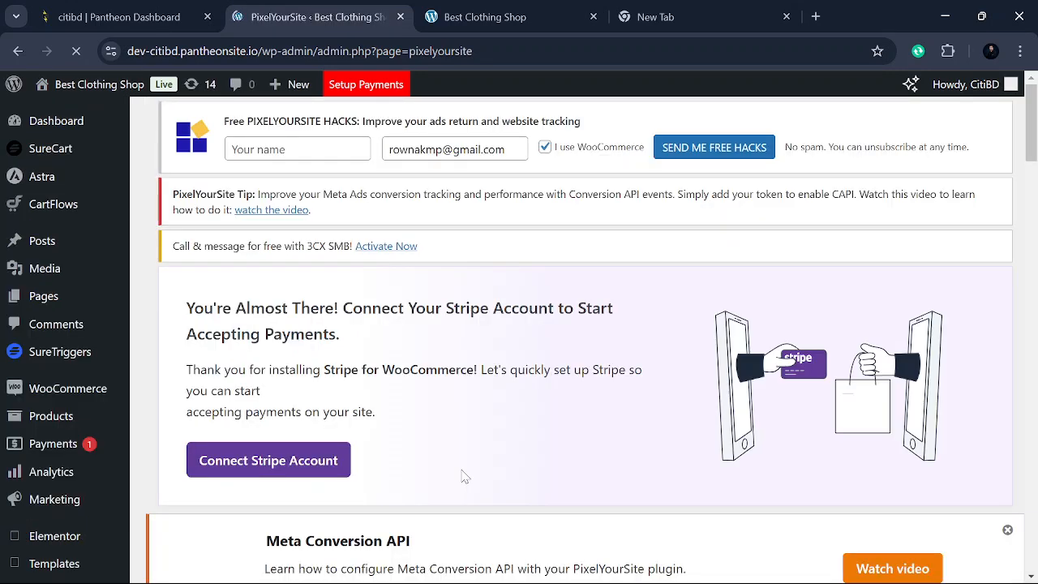
- Expand the Meta Pixel 'Click for settings' section to review its options
scroll(467, 466, "down", 4)
scroll(467, 463, "down", 5)
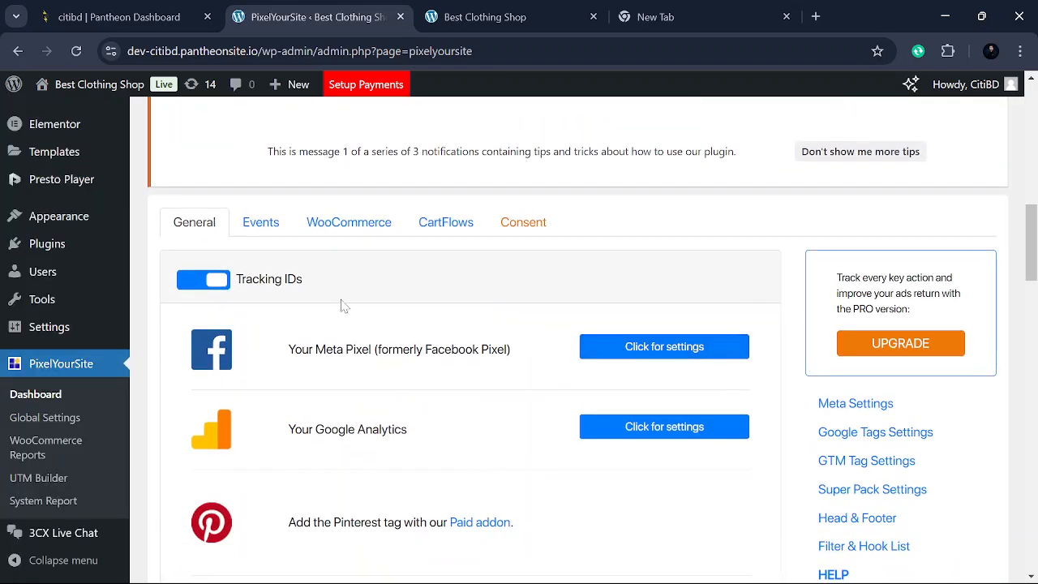
left_click(631, 342)
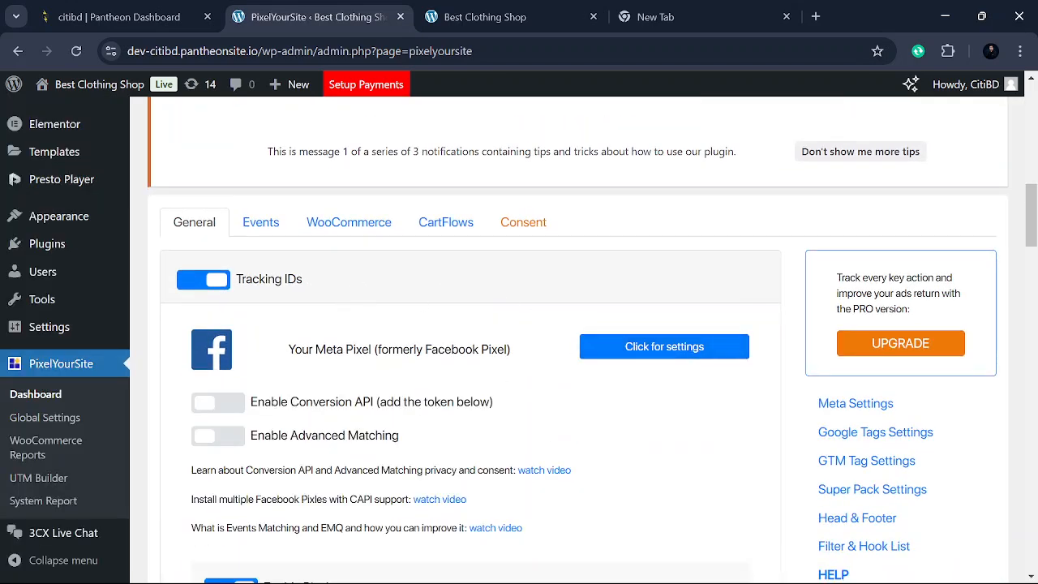
scroll(632, 349, "down", 3)
scroll(471, 341, "down", 2)
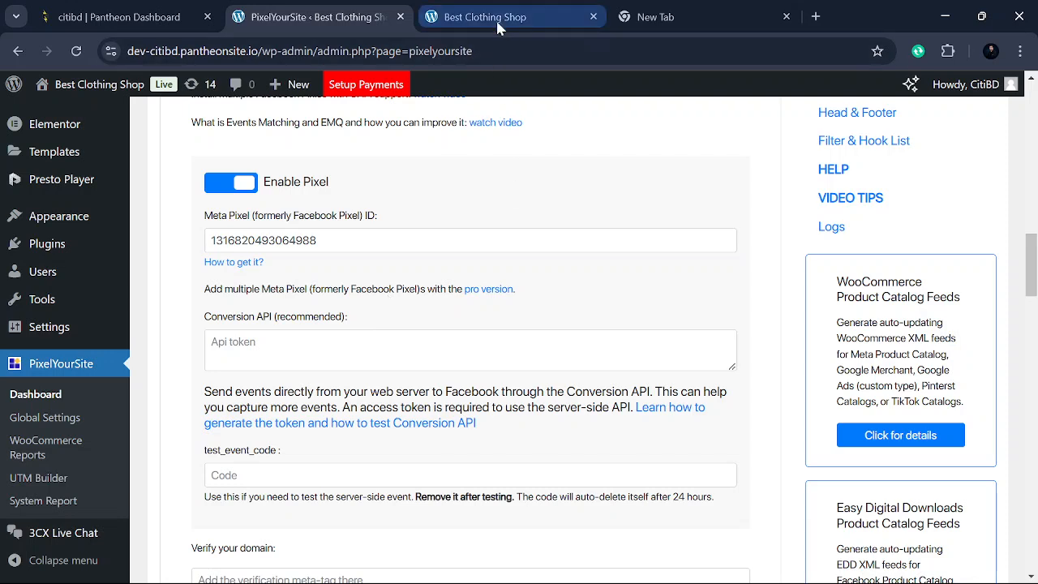
- Open the Best Clothing Shop front page in a new tab from the admin bar
left_click(149, 8)
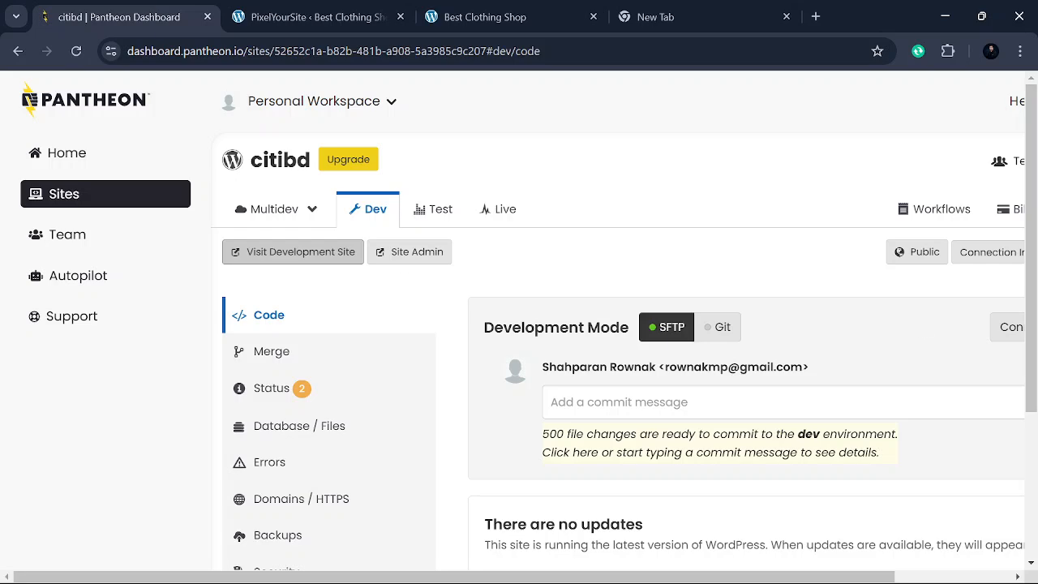
left_click(343, 10)
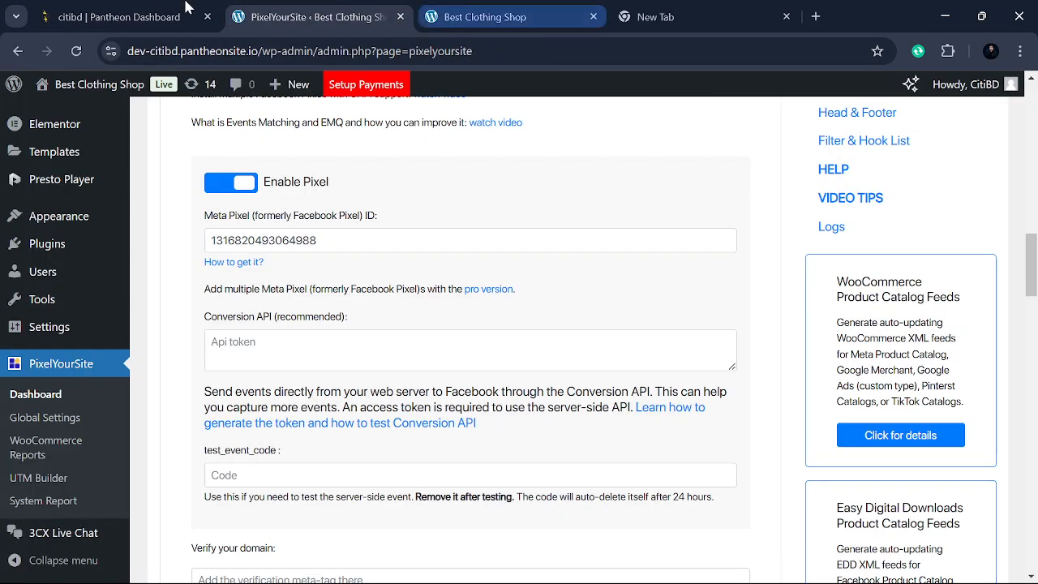
left_click(122, 10)
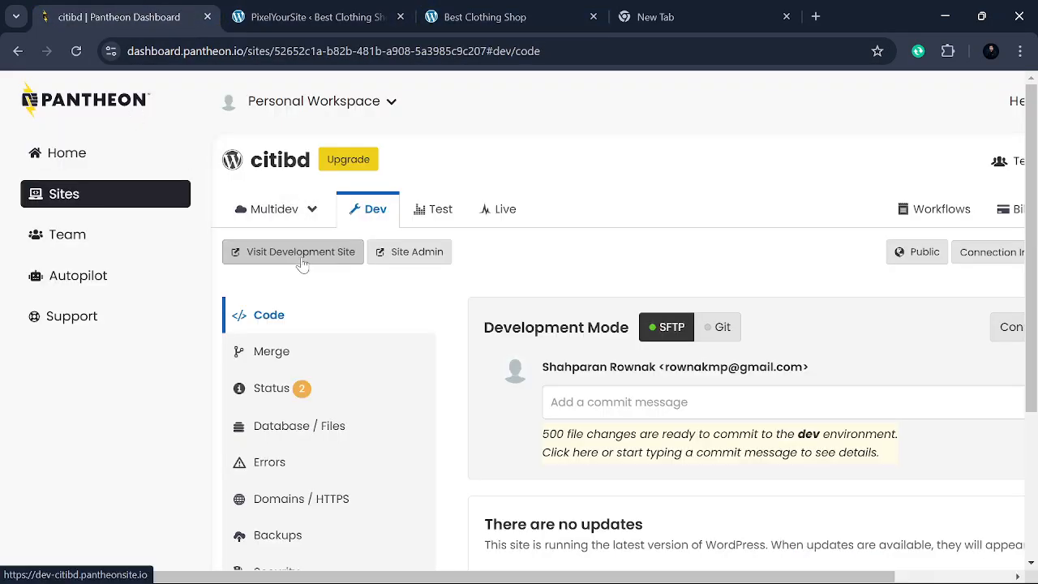
left_click(247, 15)
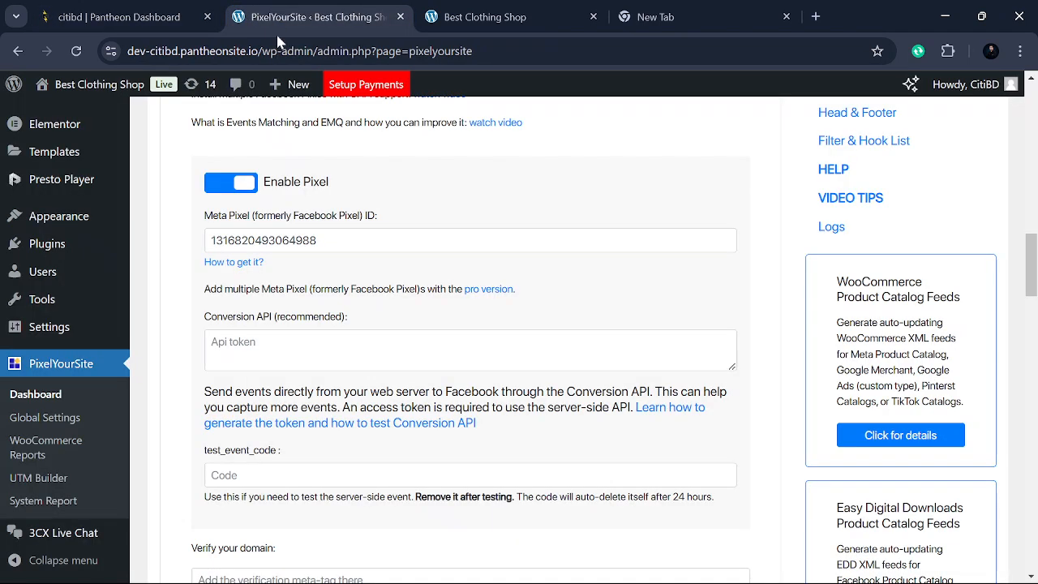
middle_click(95, 87)
left_click(436, 8)
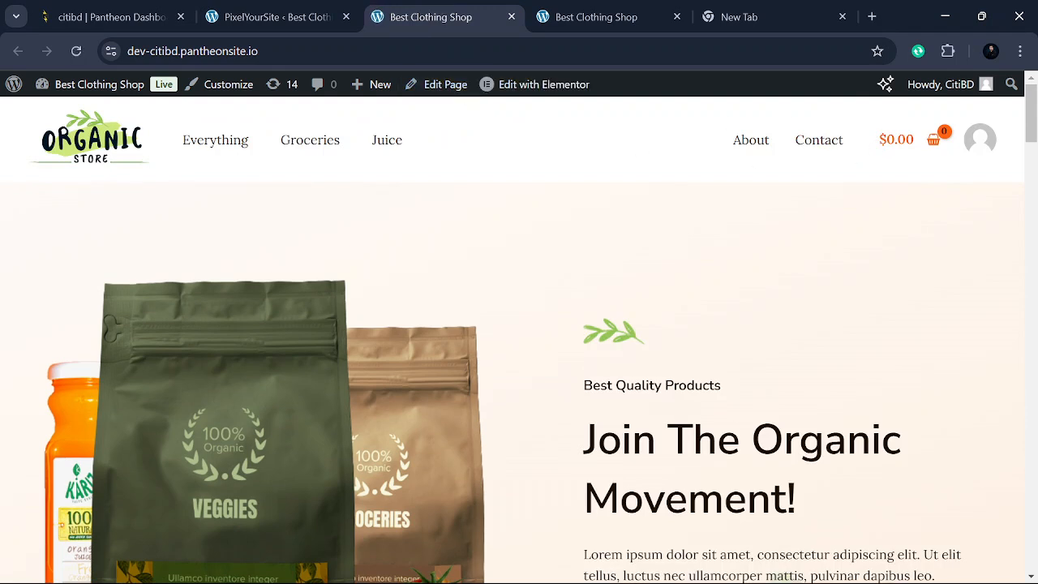
- Search for 'meta pixel helper' and add the Meta Pixel Helper extension to Chrome
left_click(771, 16)
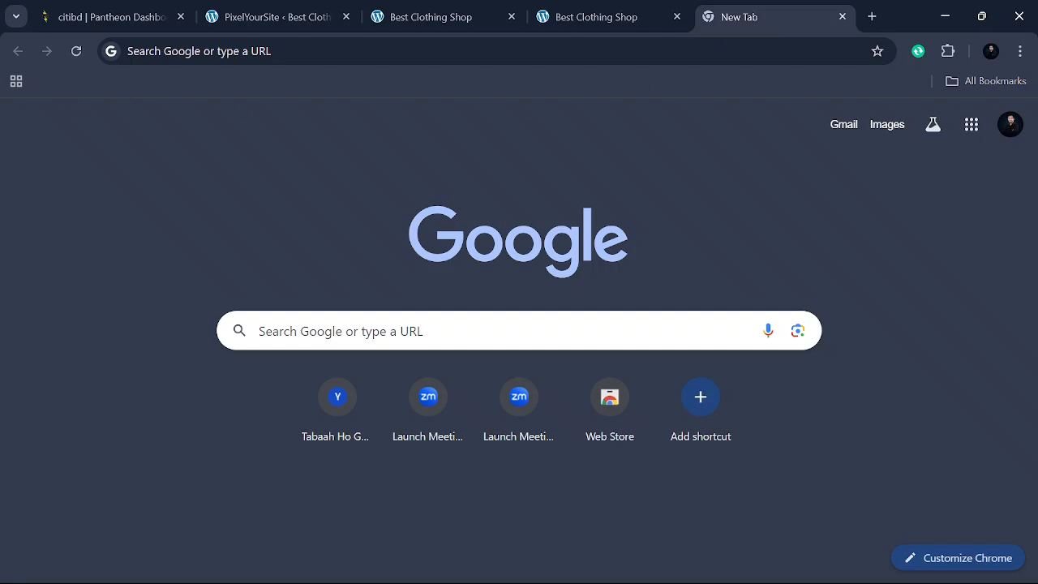
left_click(221, 52)
type("META")
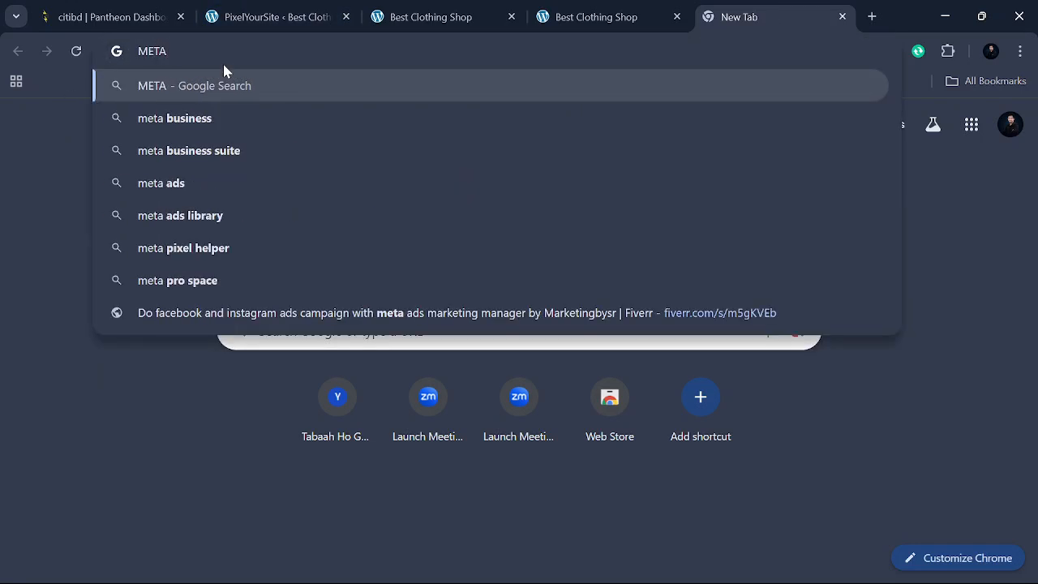
type(" PIXEL")
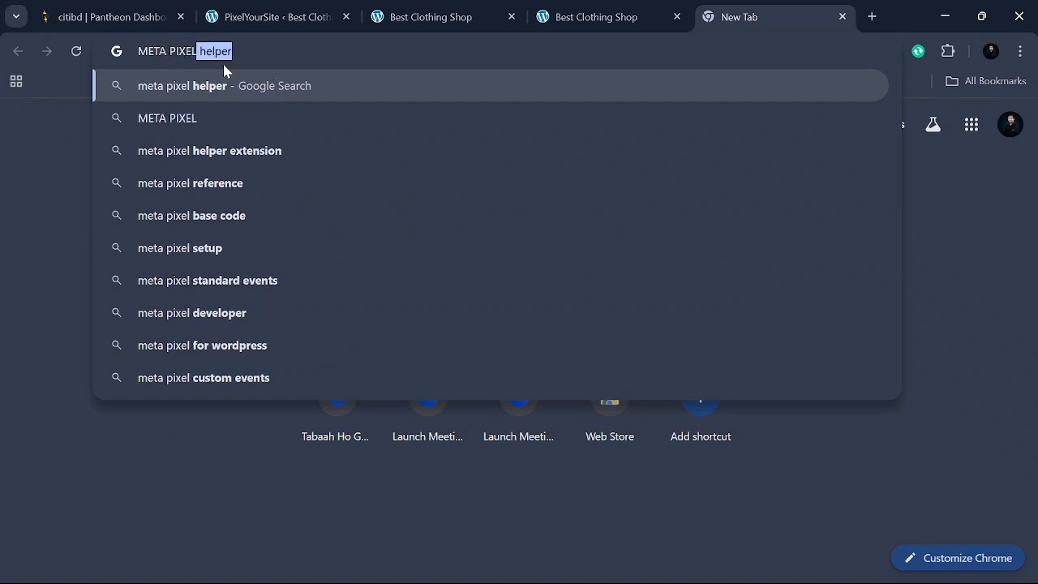
left_click(218, 91)
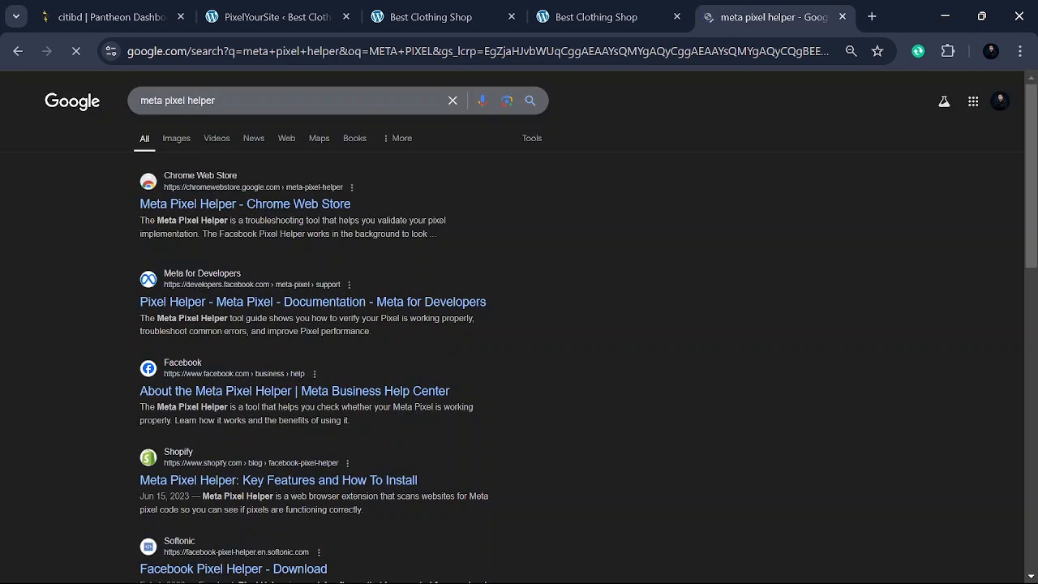
left_click(233, 208)
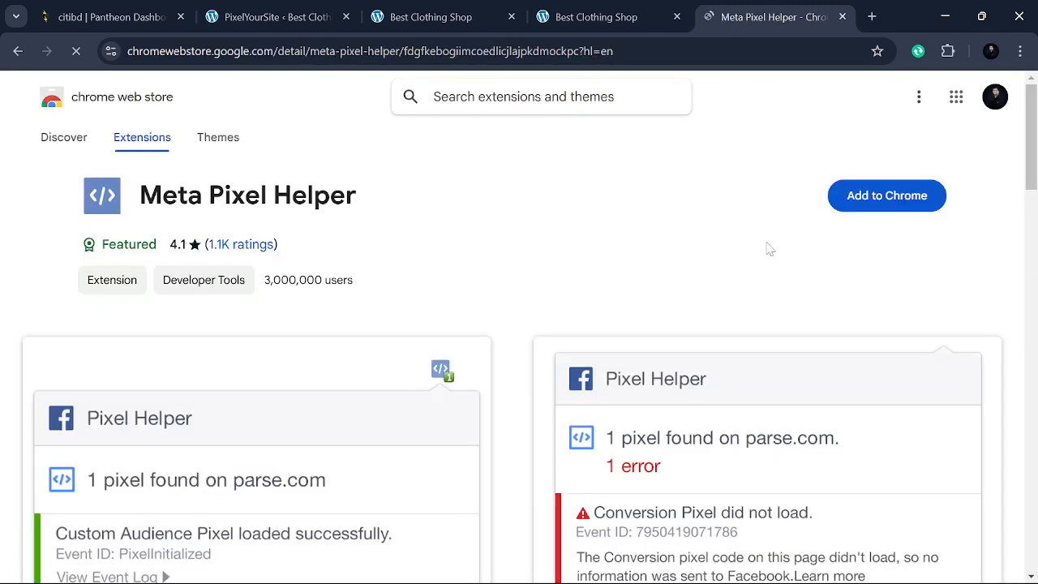
left_click(892, 201)
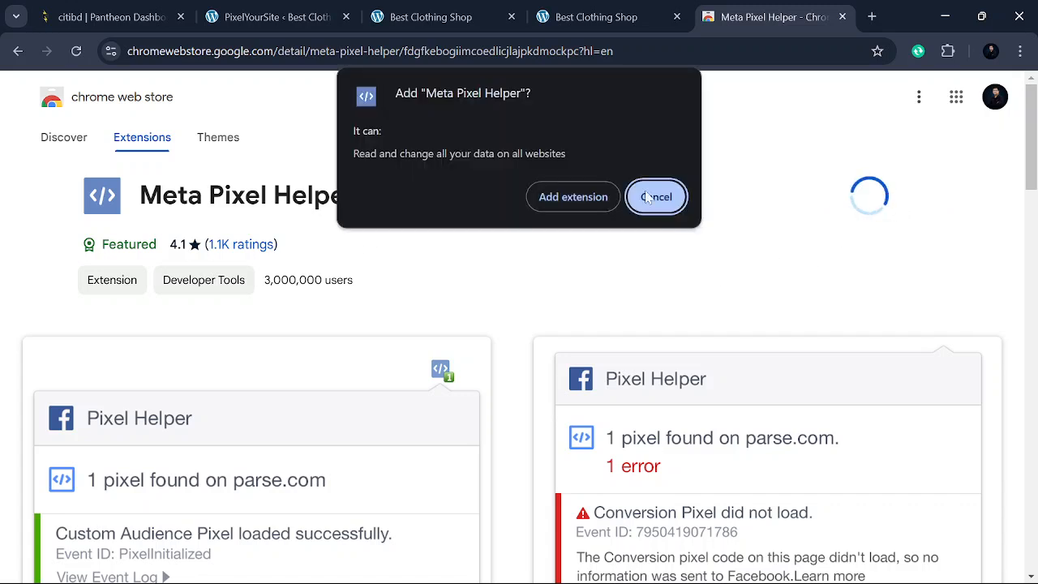
left_click(550, 194)
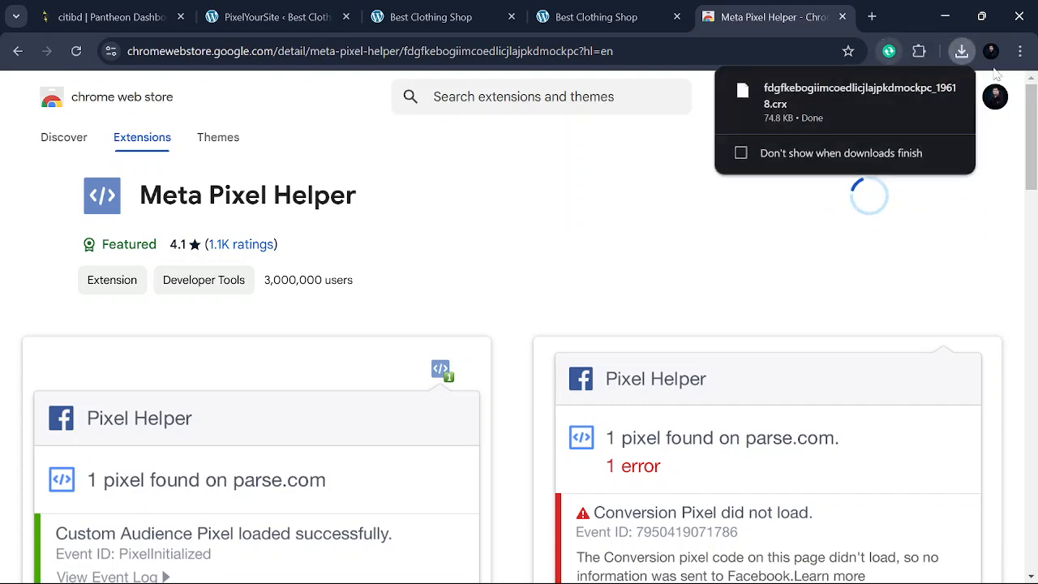
- Pin Meta Pixel Helper and AIPRM to the toolbar, then return to the shop homepage
left_click(946, 60)
left_click(891, 248)
left_click(899, 180)
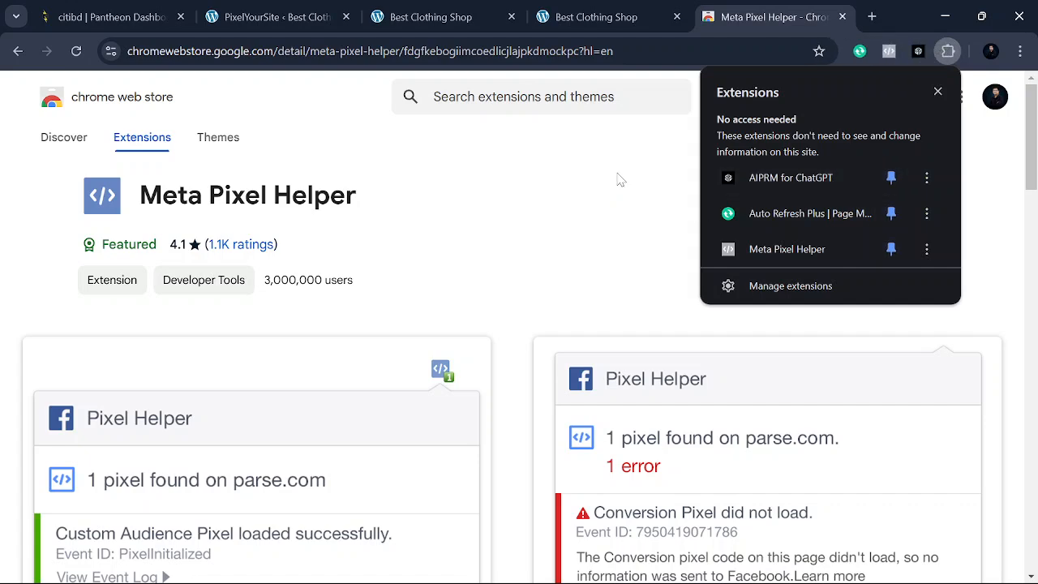
left_click(619, 179)
left_click(496, 16)
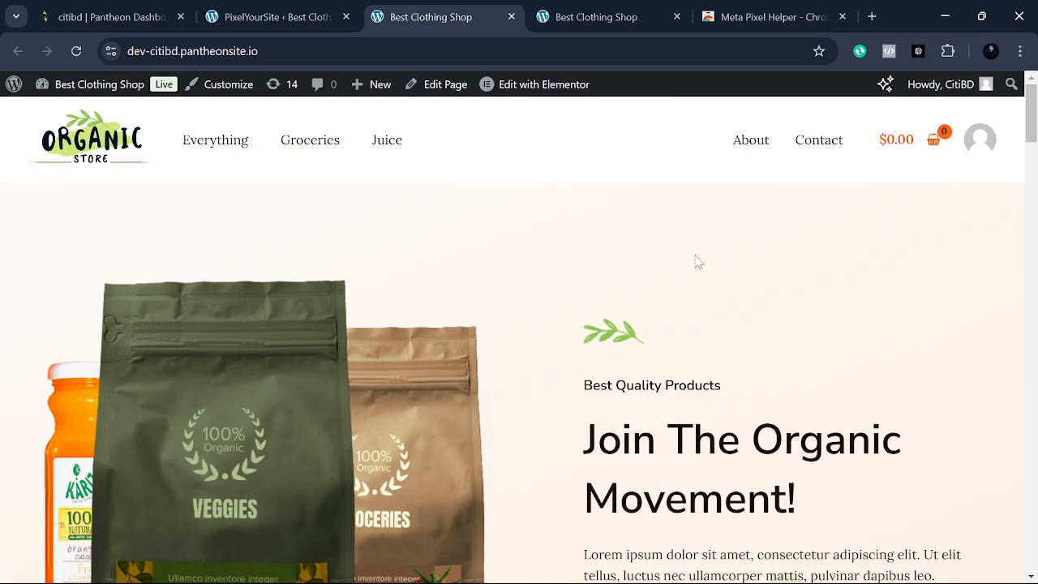
key("F5")
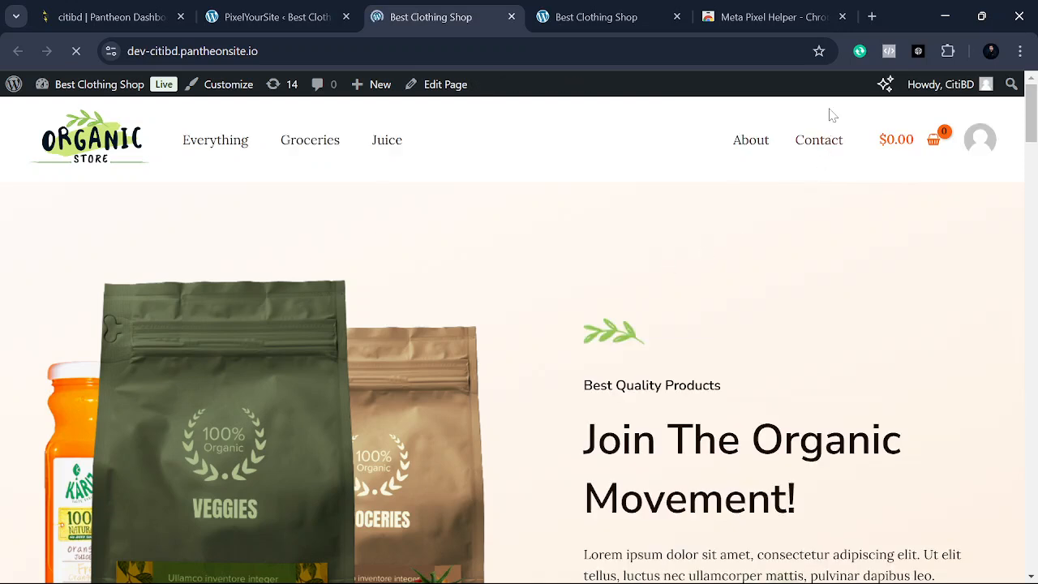
left_click(889, 52)
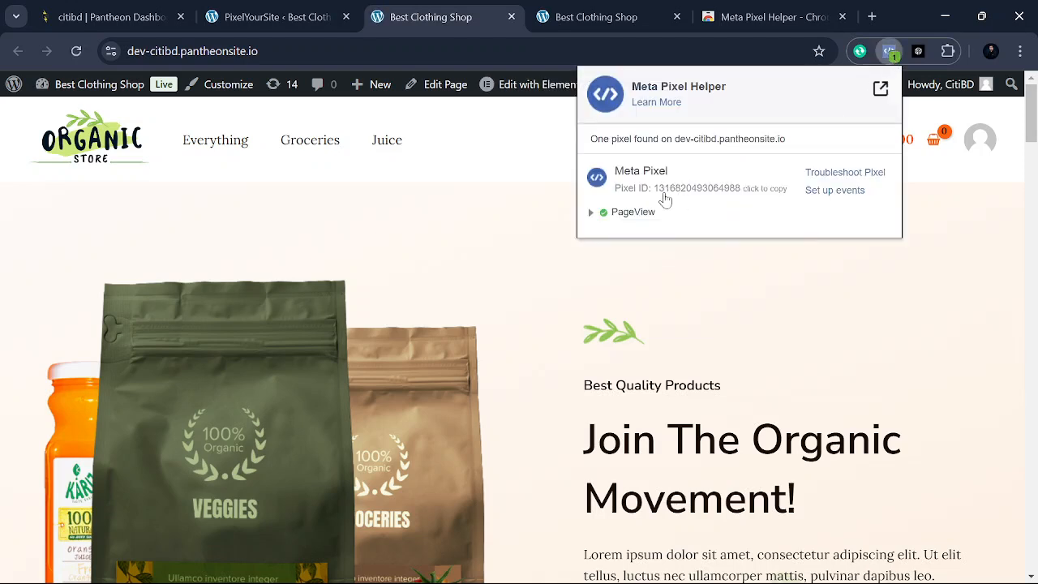
left_click_drag(655, 191, 739, 200)
left_click(741, 195)
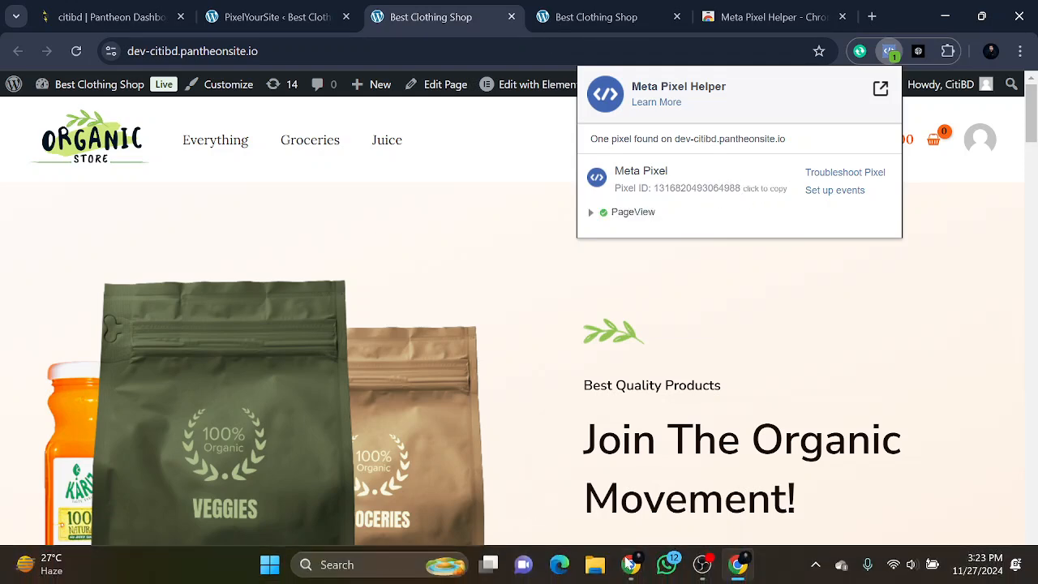
left_click(632, 568)
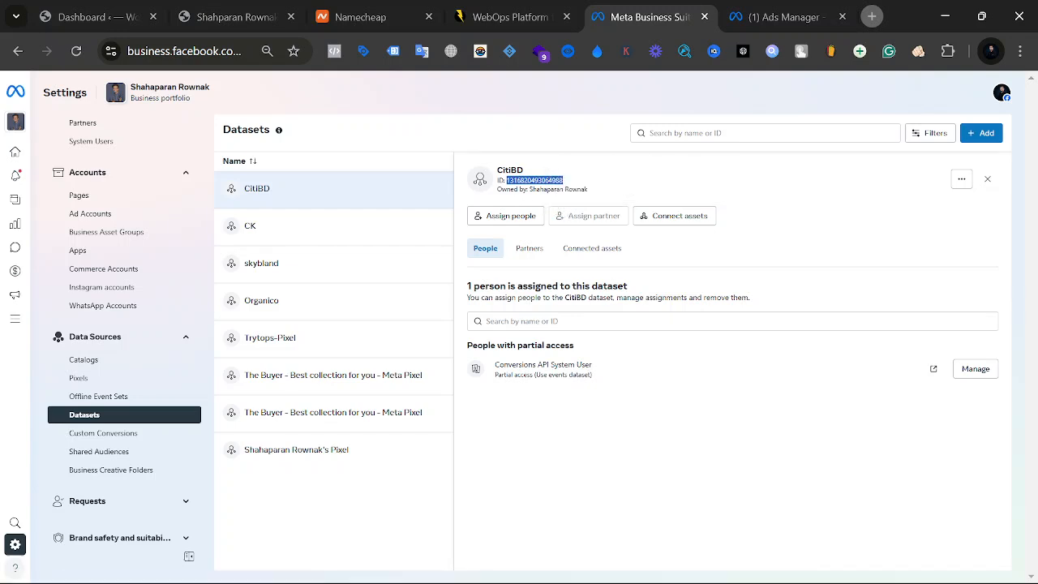
left_click(657, 186)
mouse_move(740, 556)
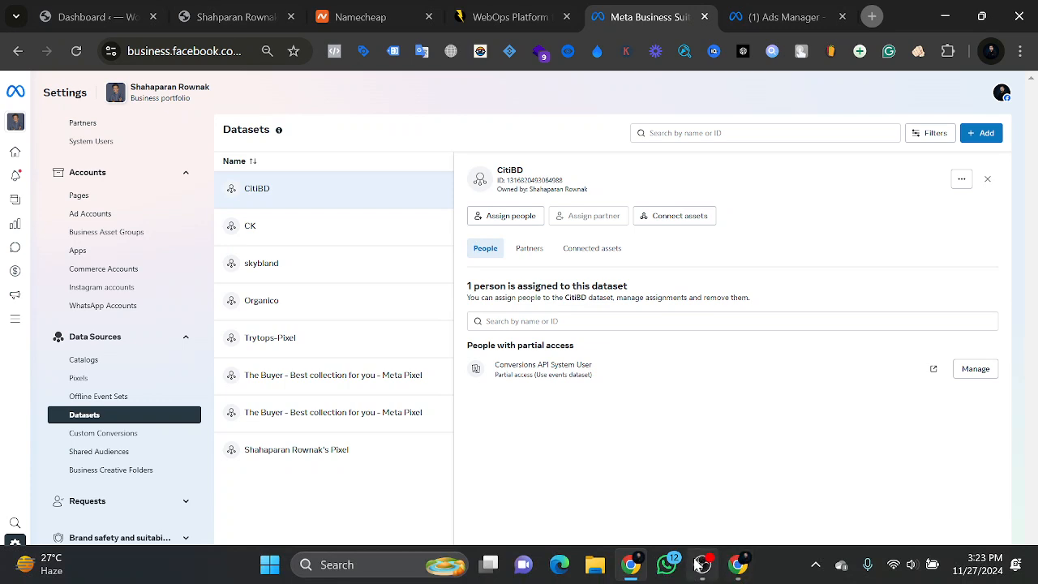
left_click(735, 569)
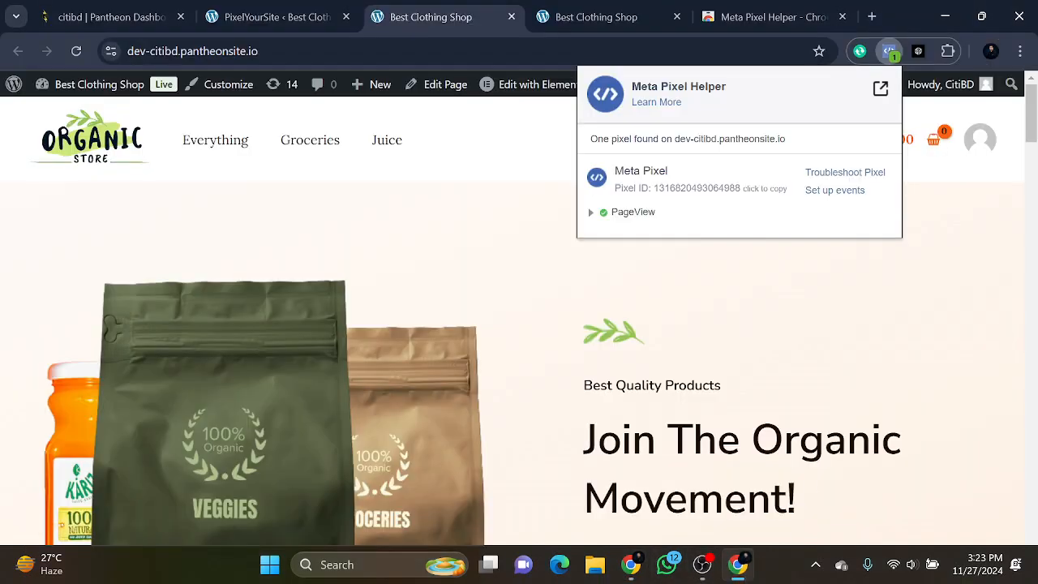
left_click(631, 216)
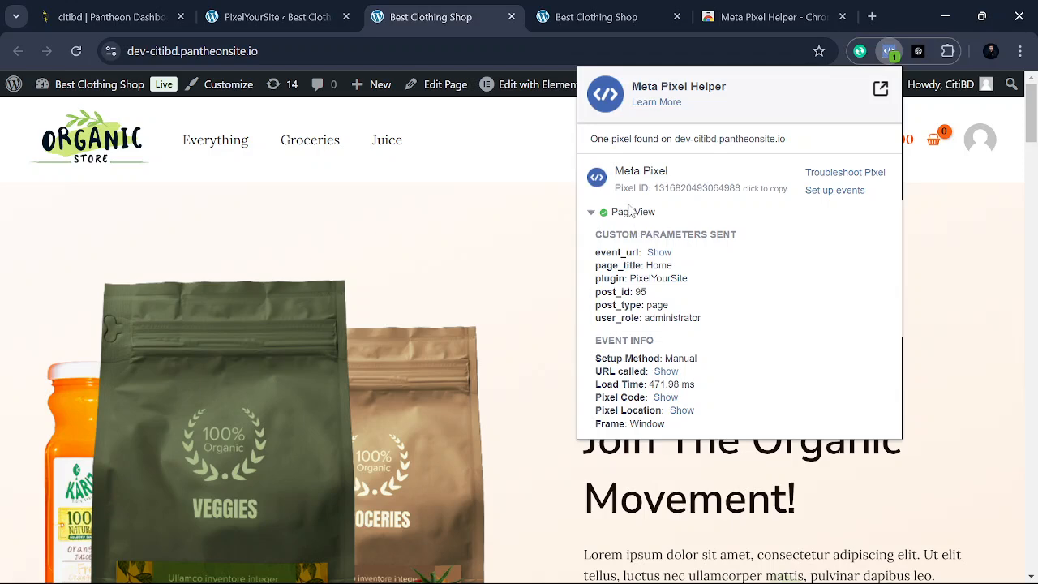
left_click(375, 234)
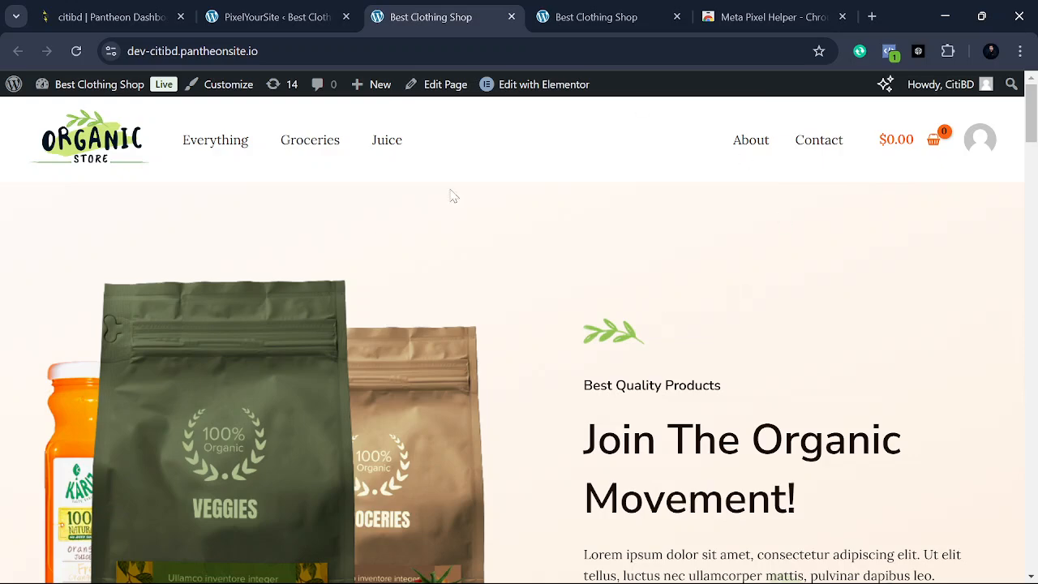
- Add one Hand Sanitizer from Best Selling Products to the cart and open the $15.00 cart
scroll(681, 273, "down", 12)
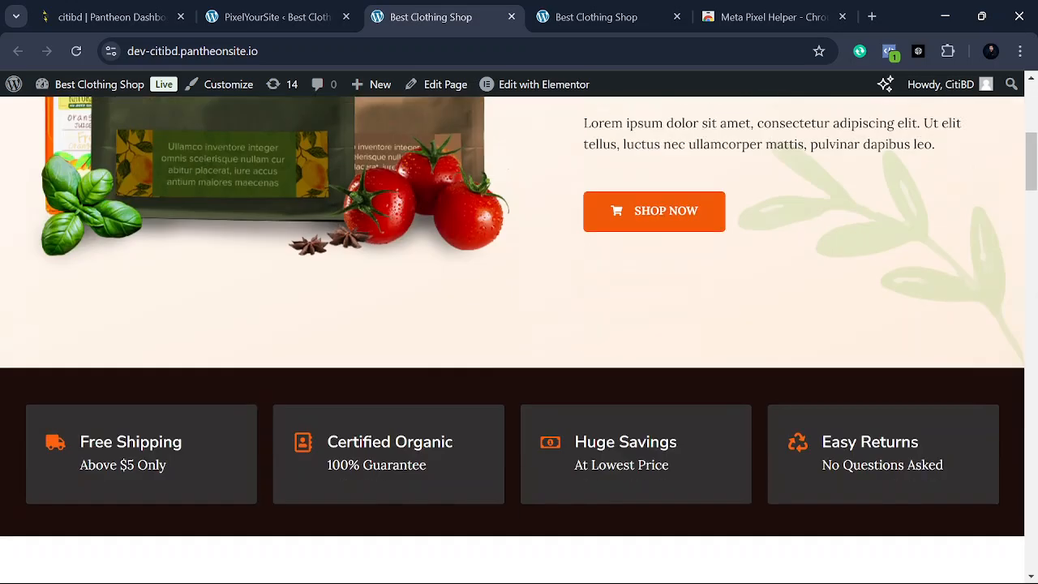
scroll(493, 427, "down", 3)
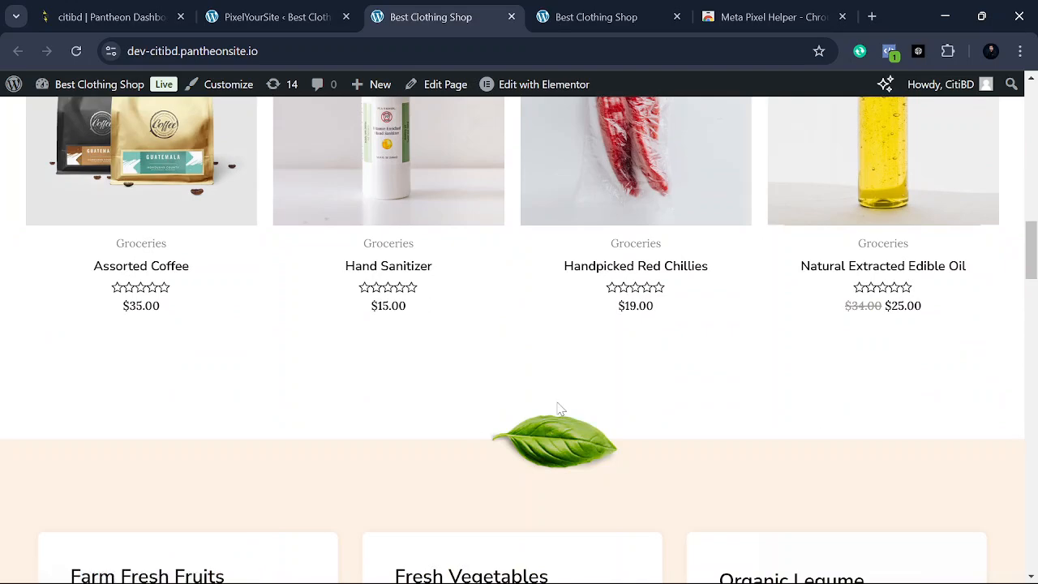
scroll(557, 408, "up", 3)
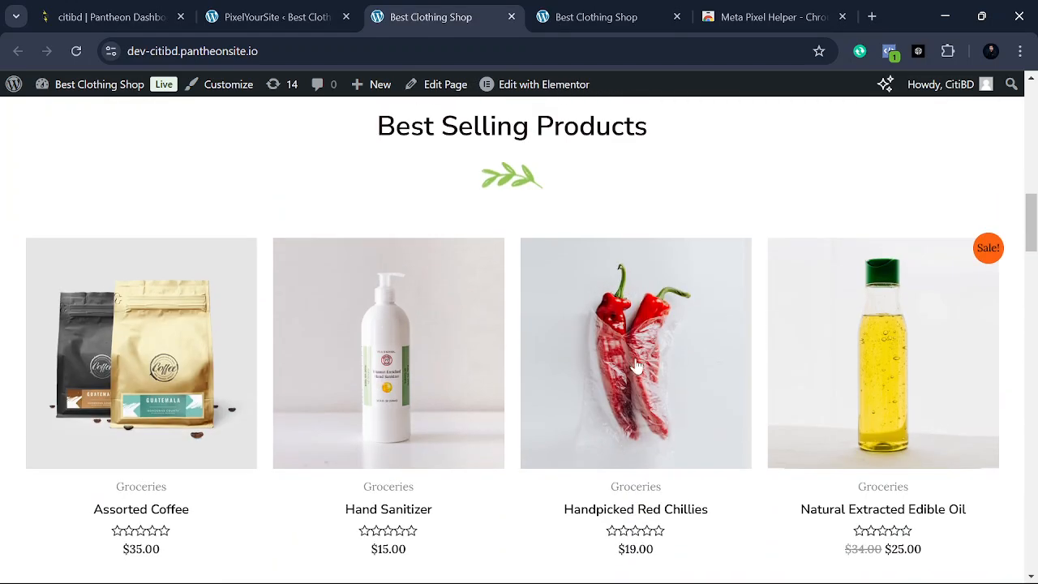
left_click(416, 514)
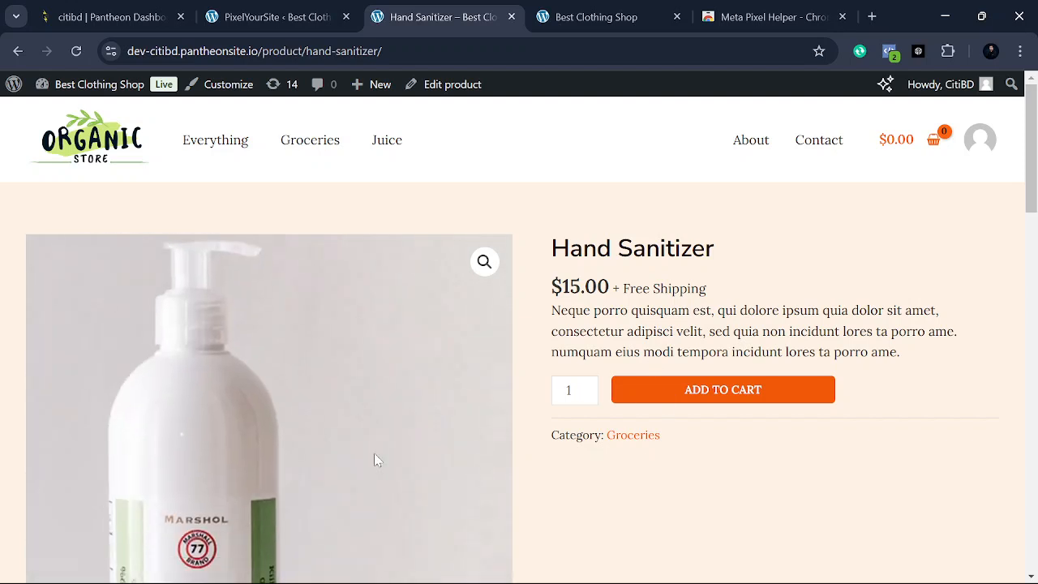
left_click(694, 402)
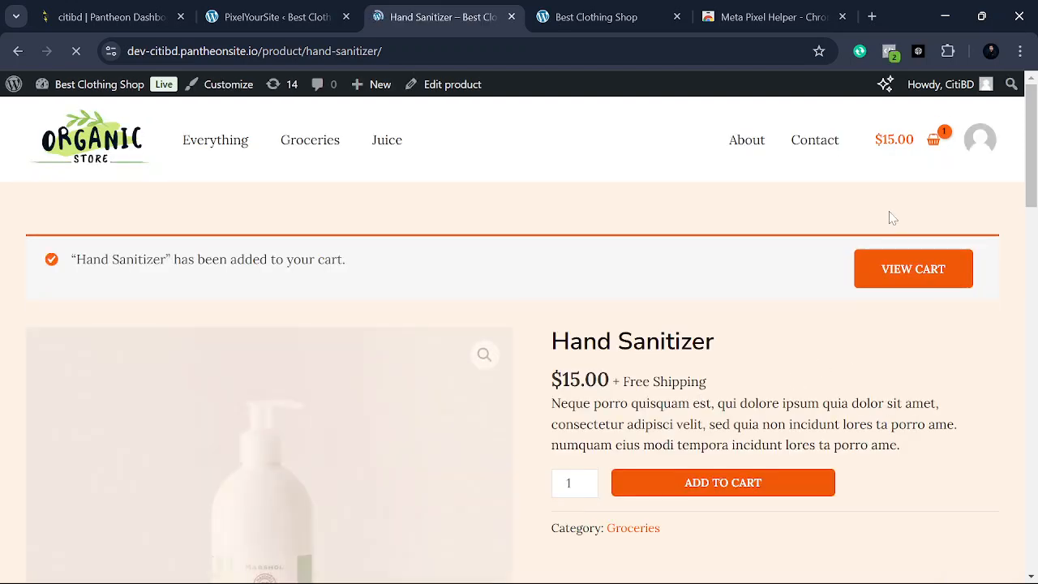
left_click(925, 151)
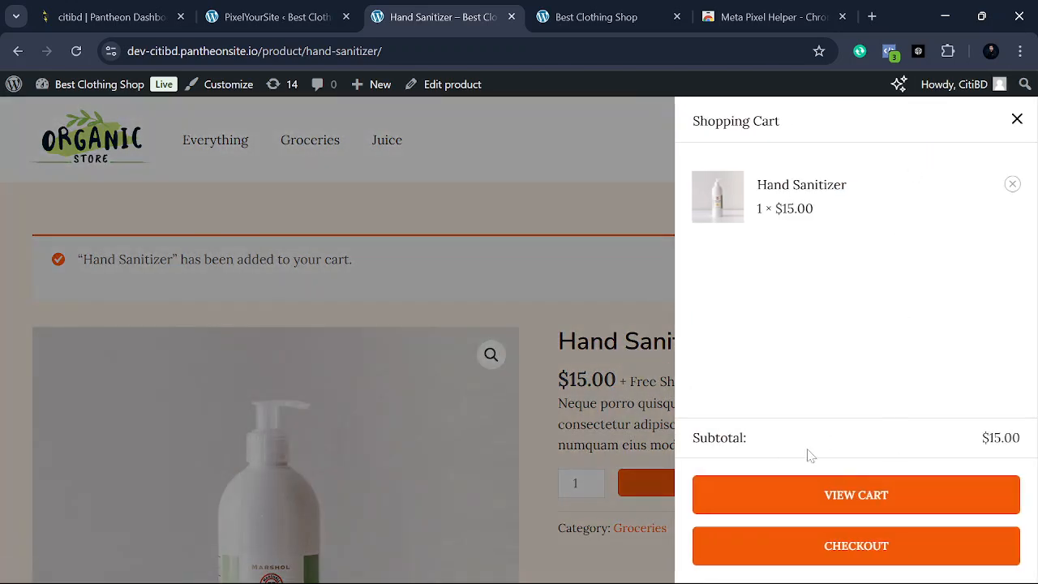
left_click(835, 508)
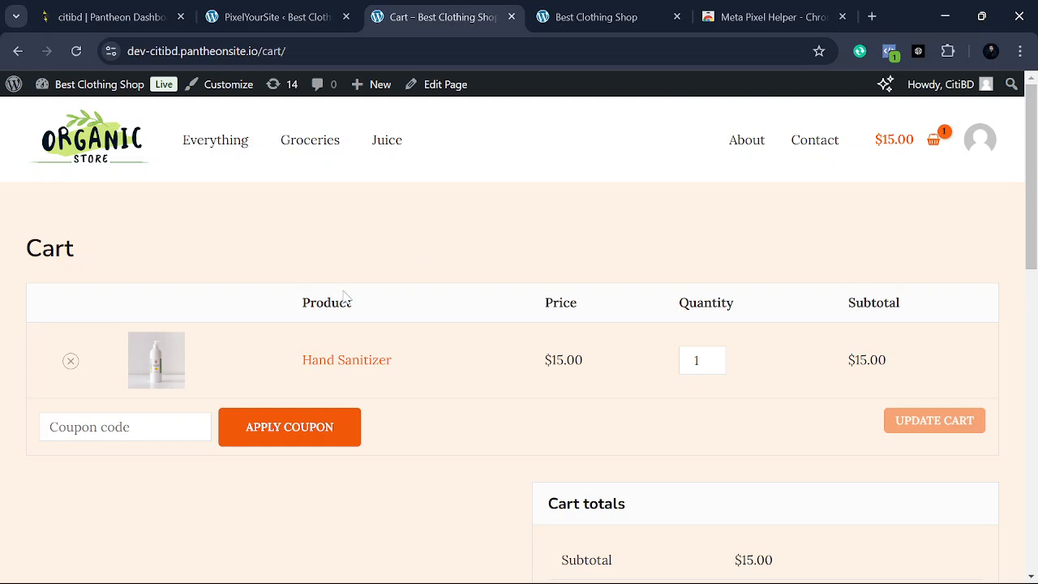
scroll(707, 331, "down", 2)
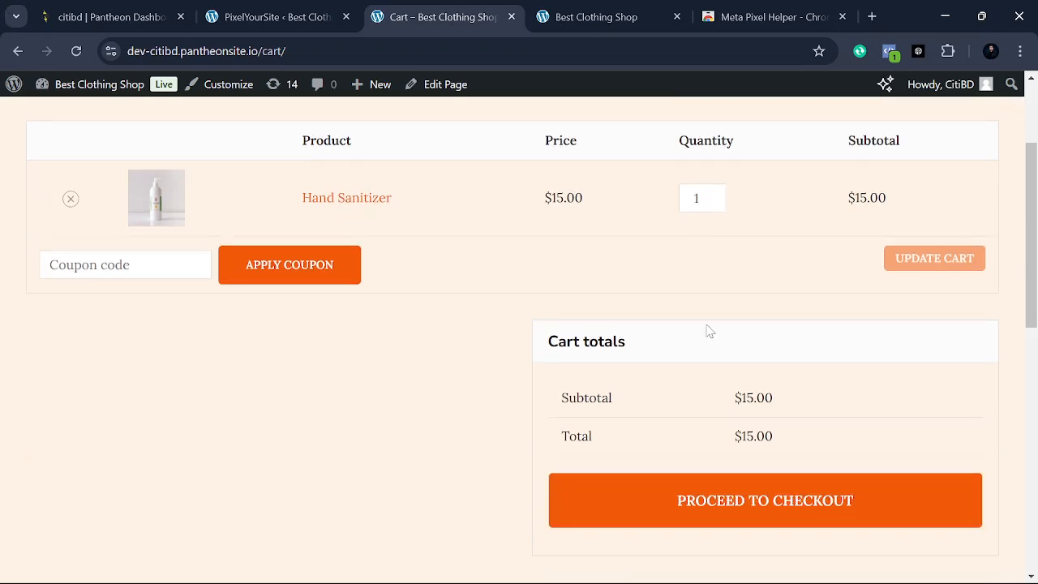
left_click(743, 519)
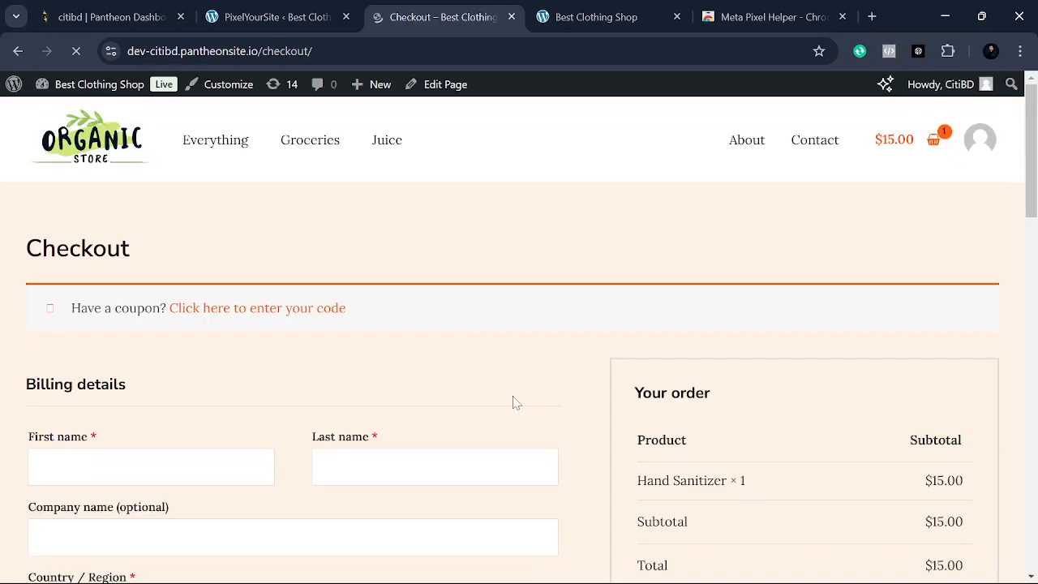
scroll(517, 402, "down", 2)
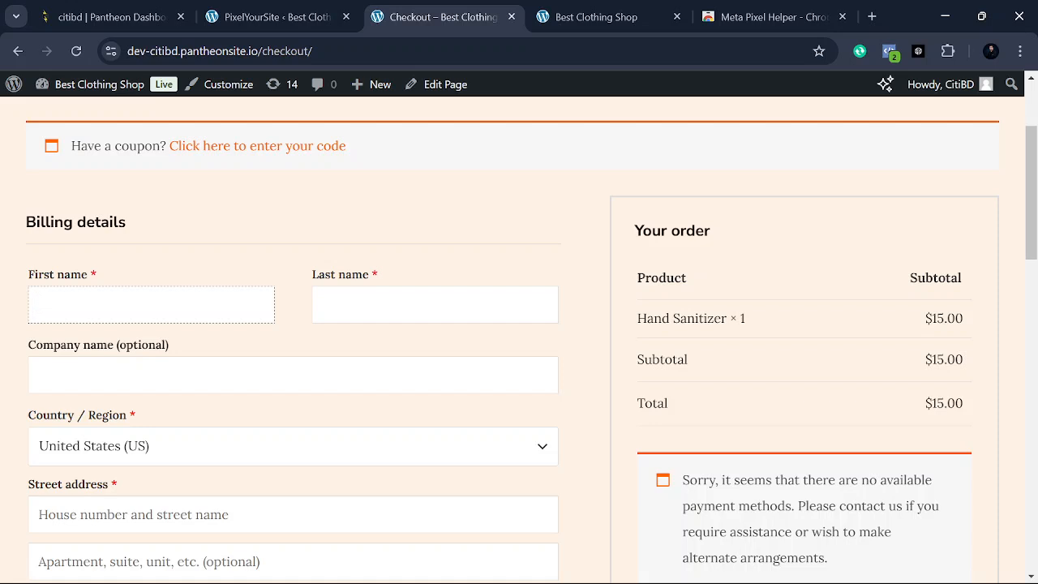
type("SHAHALDJ")
key("Tab")
type("ERGAHDVA")
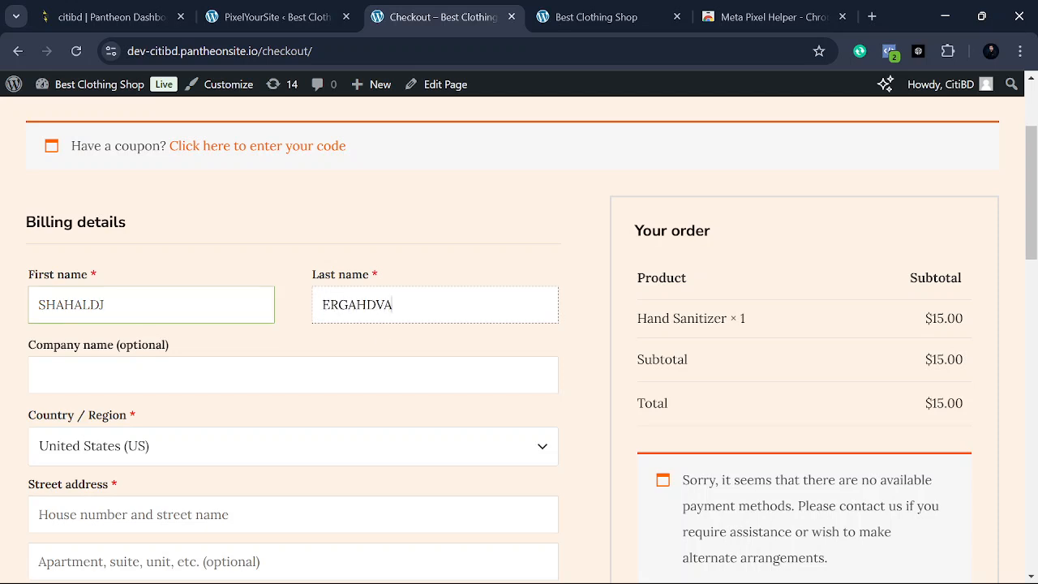
key("Tab")
type("ABFGKAI")
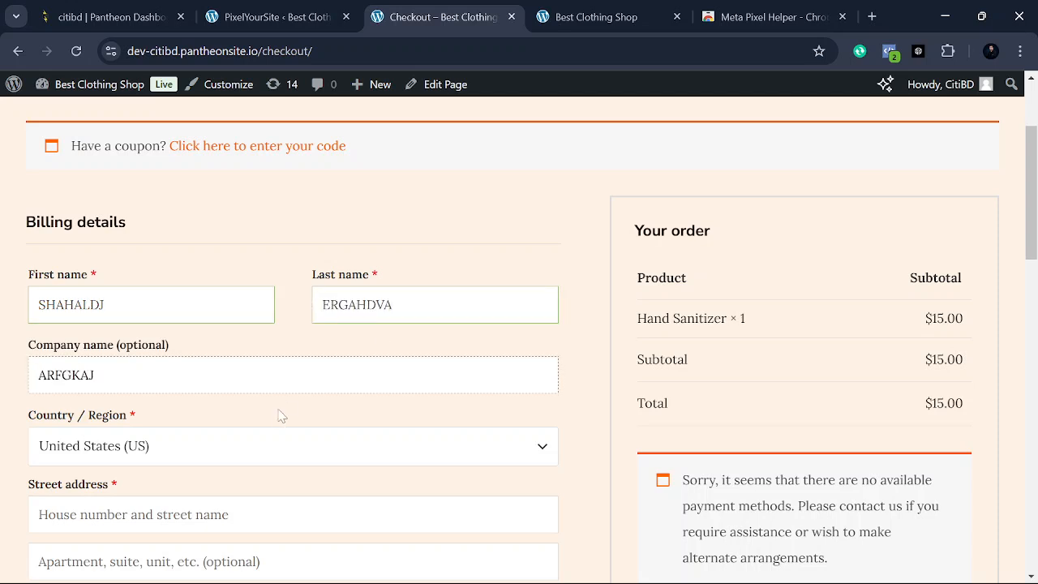
left_click(277, 447)
left_click(273, 385)
scroll(274, 384, "down", 2)
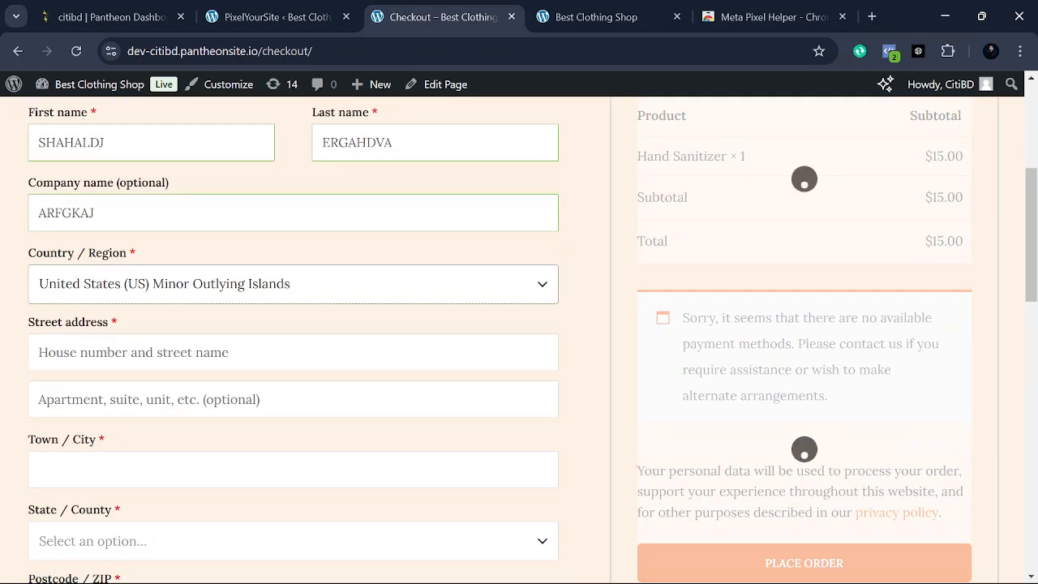
key("Tab")
type("ADVA")
key("Tab")
type("ADGA")
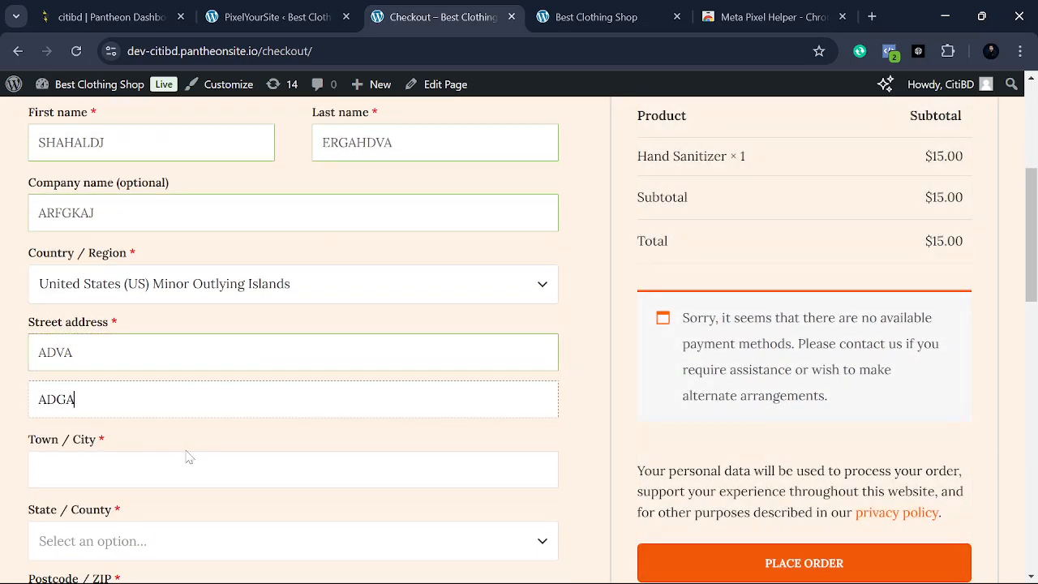
key("Tab")
type("QGA")
left_click(169, 549)
left_click(174, 438)
scroll(173, 438, "down", 3)
key("Tab")
type("334")
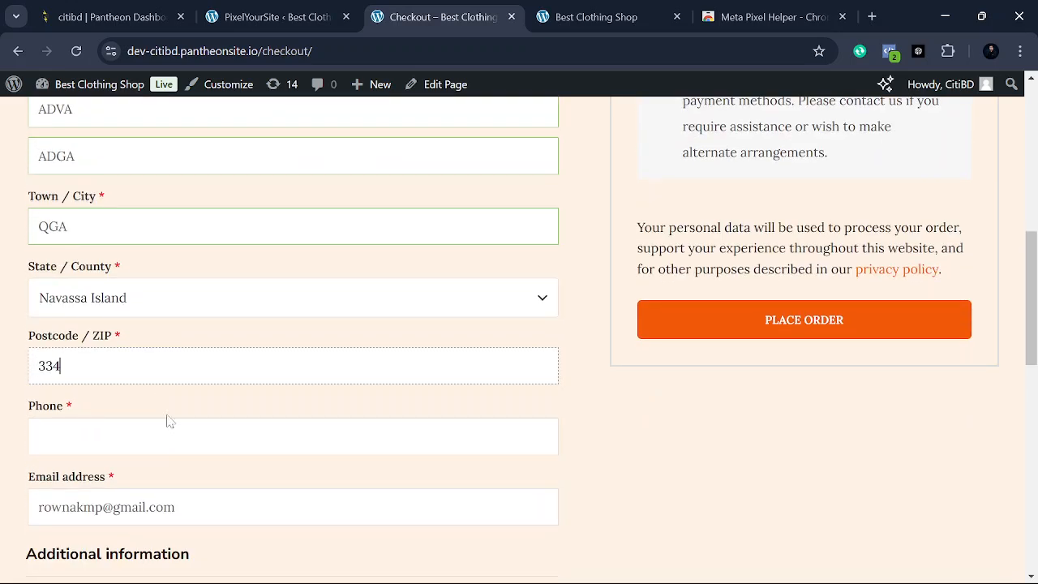
key("Tab")
type("764635324")
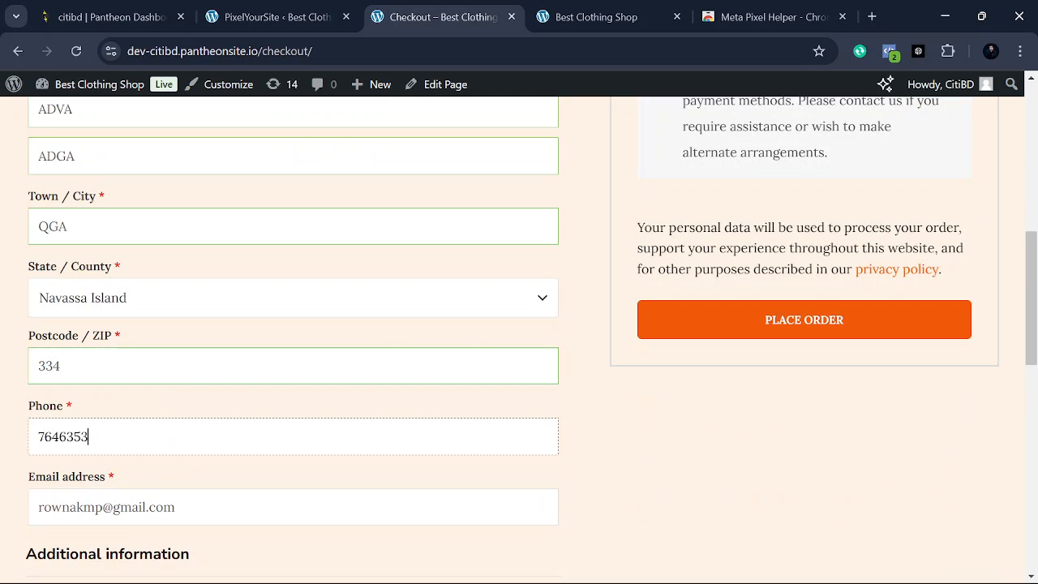
type("253534")
left_click(227, 482)
scroll(185, 439, "down", 1)
scroll(301, 387, "down", 2)
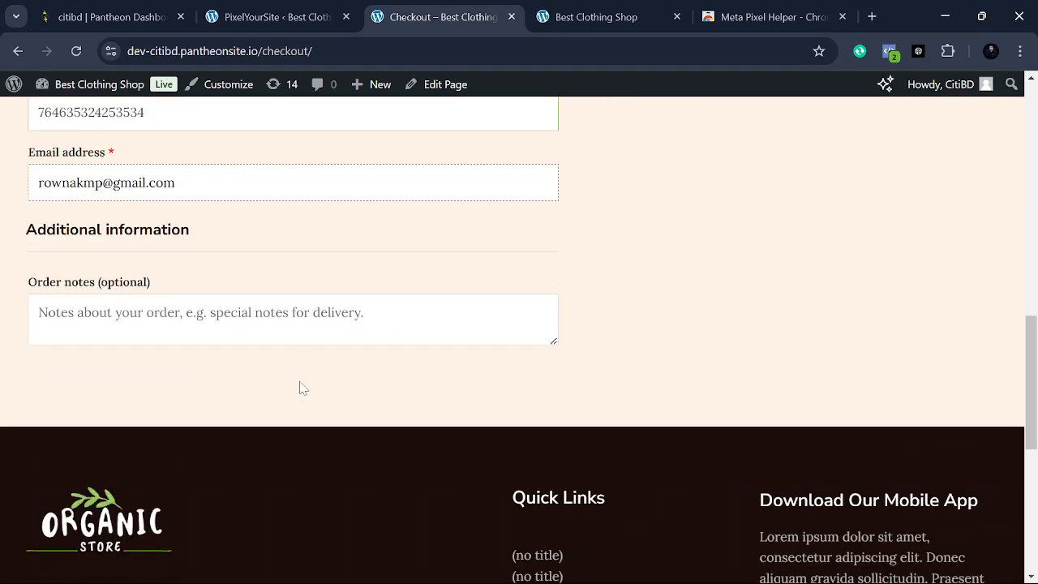
scroll(429, 353, "up", 3)
scroll(429, 353, "up", 5)
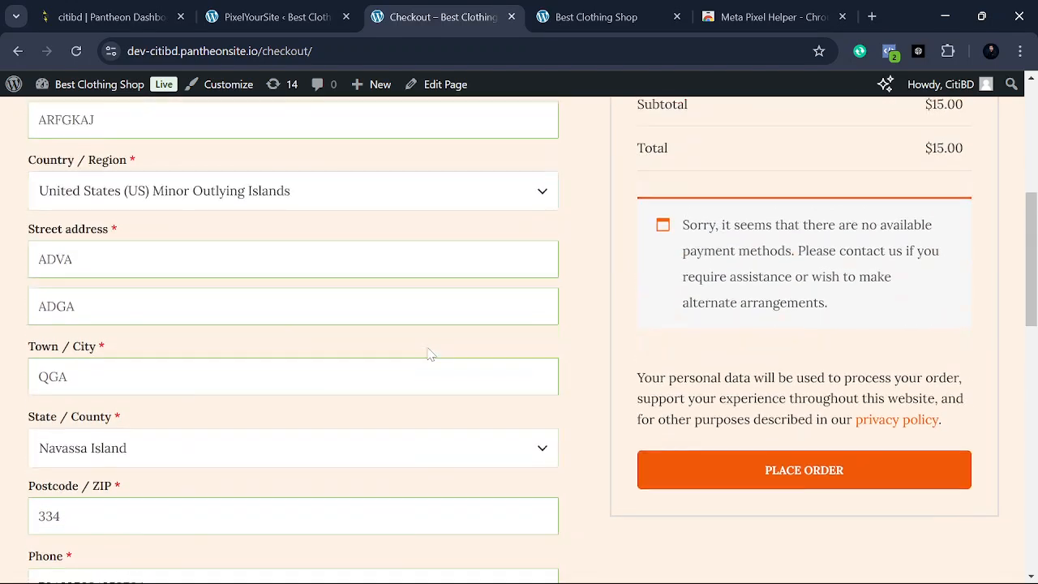
scroll(679, 462, "down", 2)
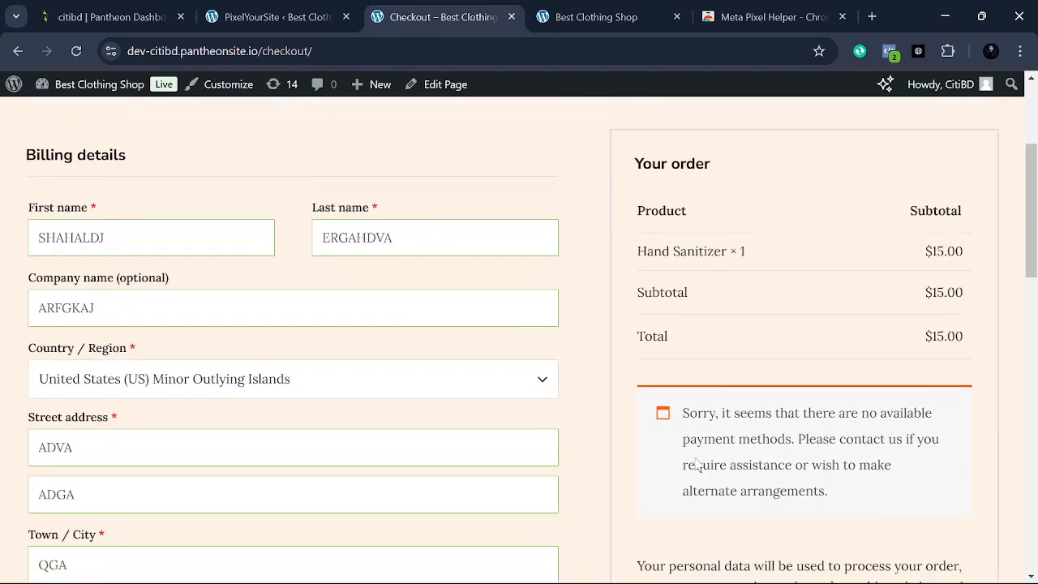
left_click_drag(683, 317, 855, 410)
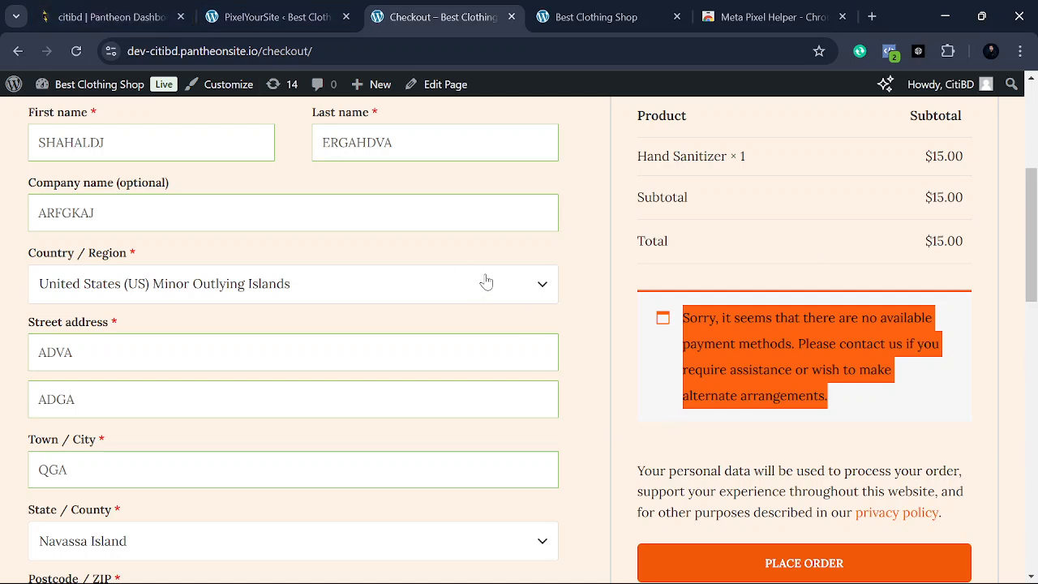
left_click(148, 10)
left_click(451, 8)
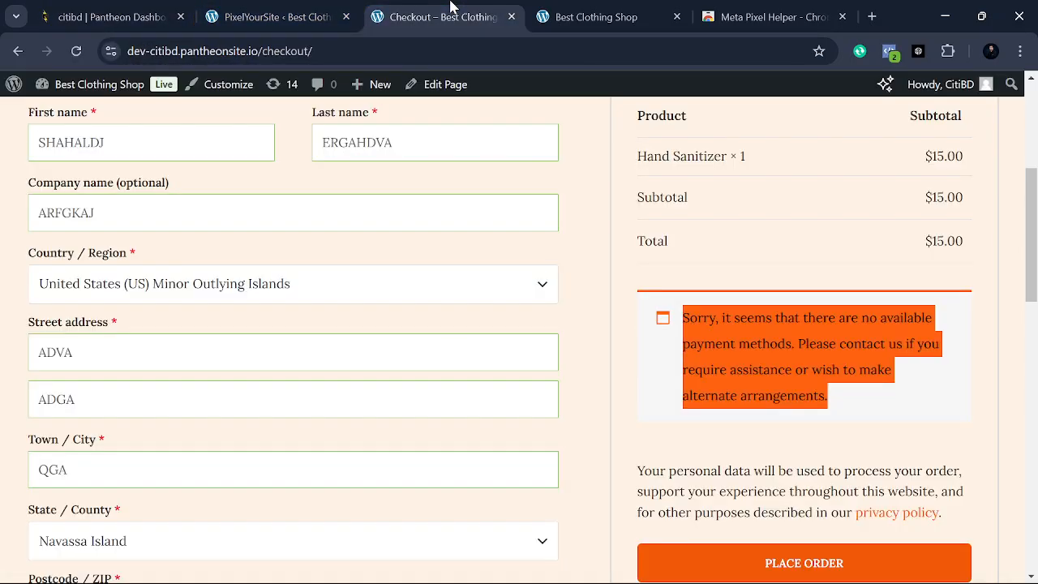
left_click(611, 18)
- Return to the PixelYourSite tab and open the WooCommerce Payments page
left_click(736, 13)
left_click(276, 16)
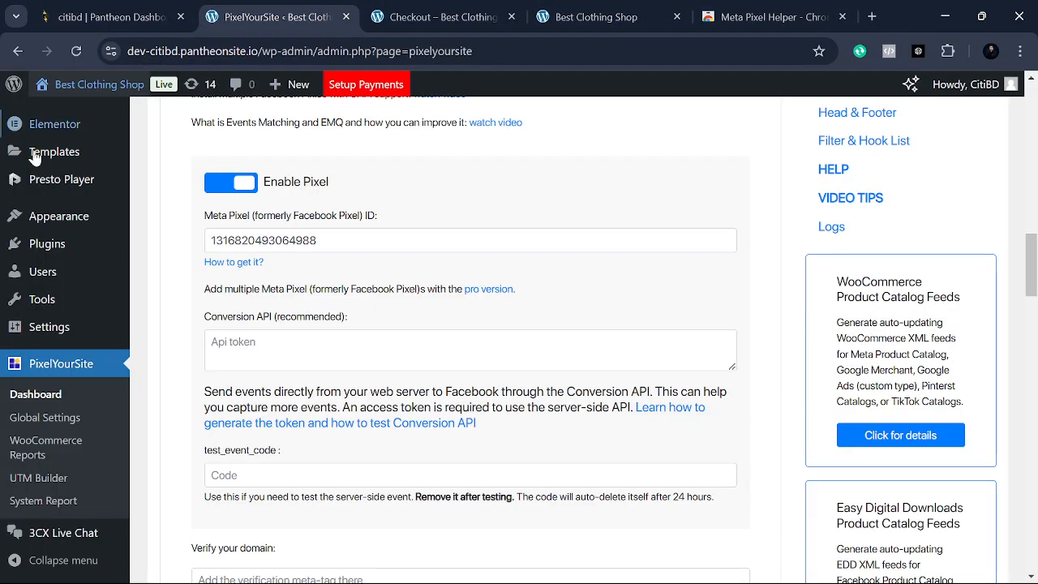
scroll(64, 280, "up", 3)
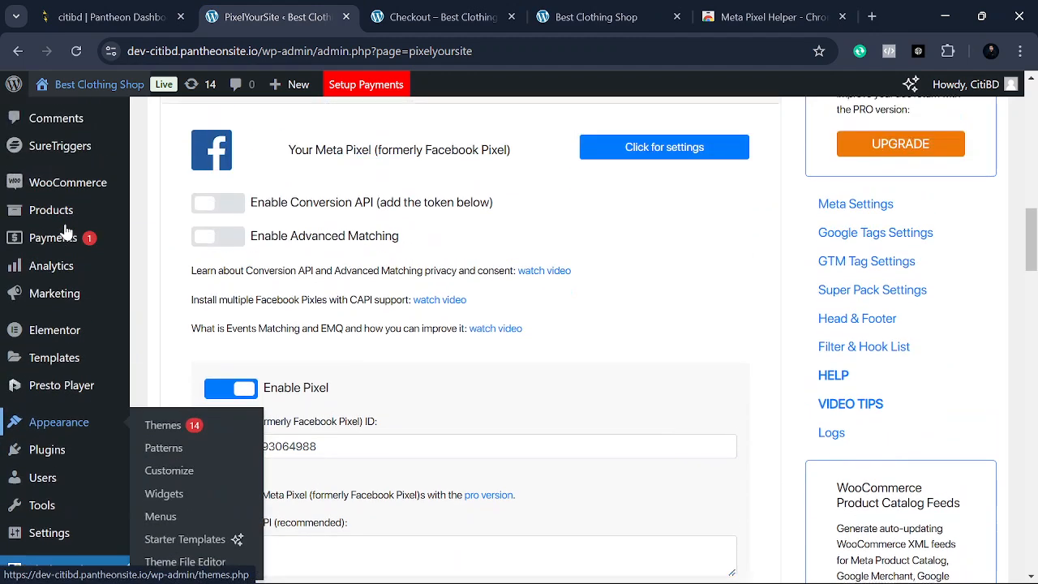
left_click(66, 280)
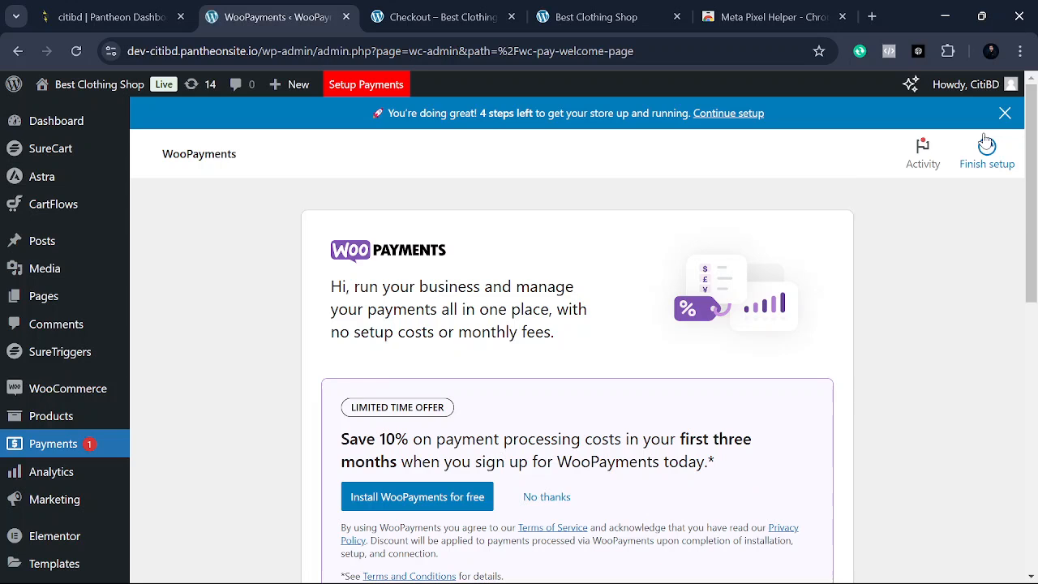
- Bring up the Finish setup checklist, which shows 2 of 6 WooPayments steps complete
left_click(984, 170)
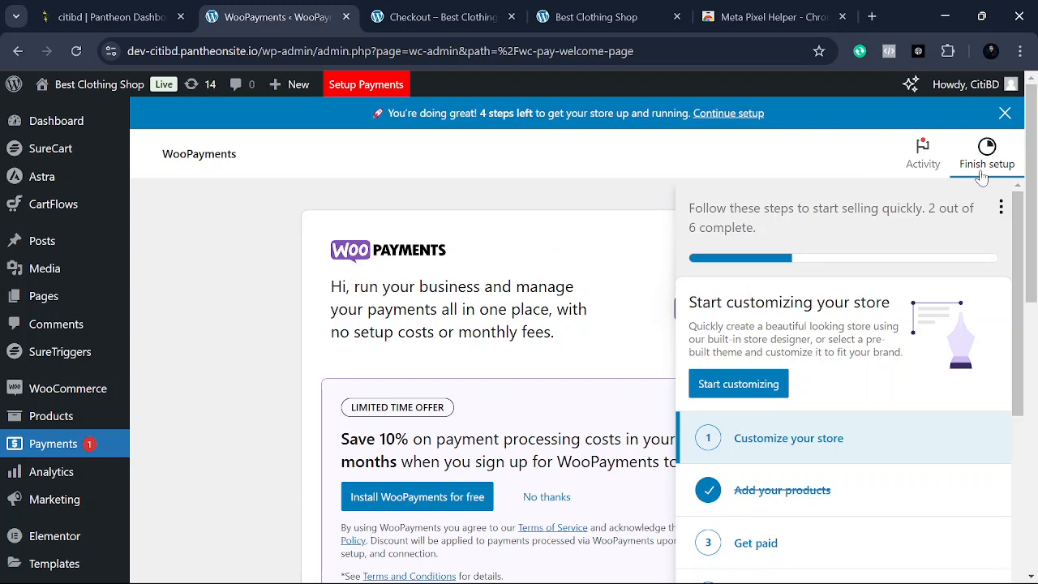
scroll(858, 341, "down", 4)
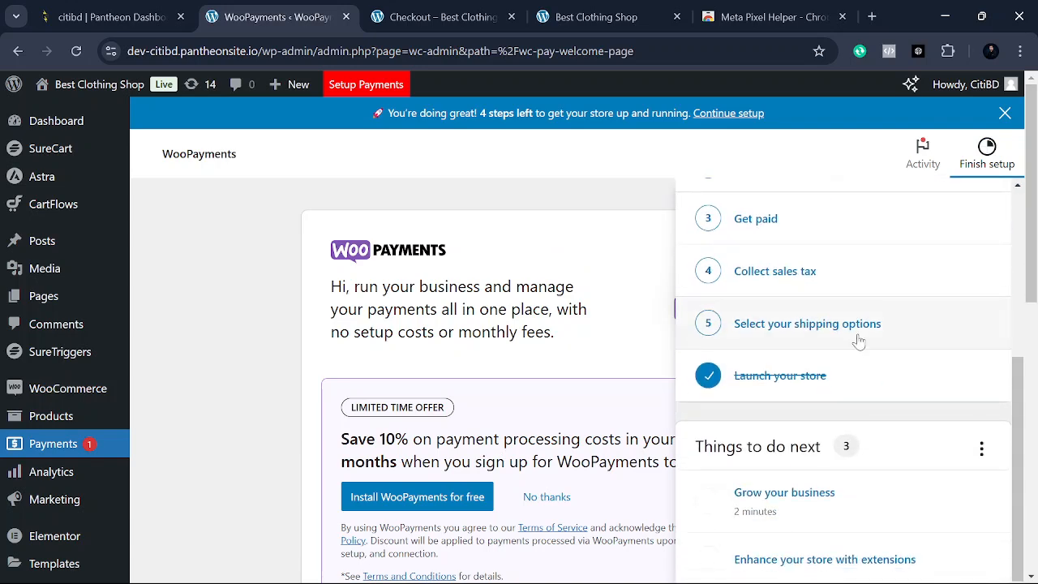
scroll(858, 341, "down", 1)
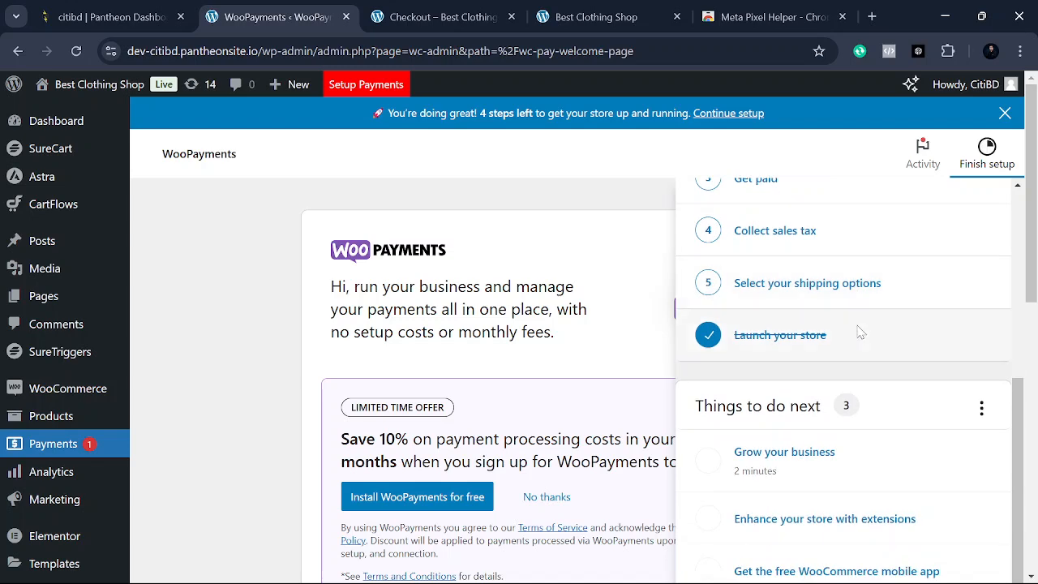
scroll(860, 334, "up", 4)
scroll(892, 344, "down", 1)
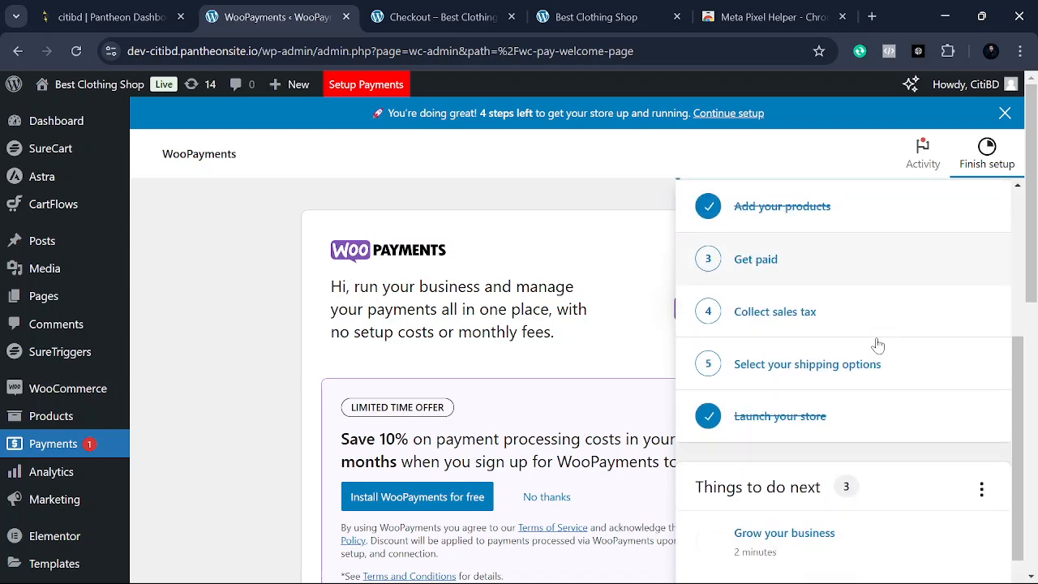
scroll(804, 306, "up", 2)
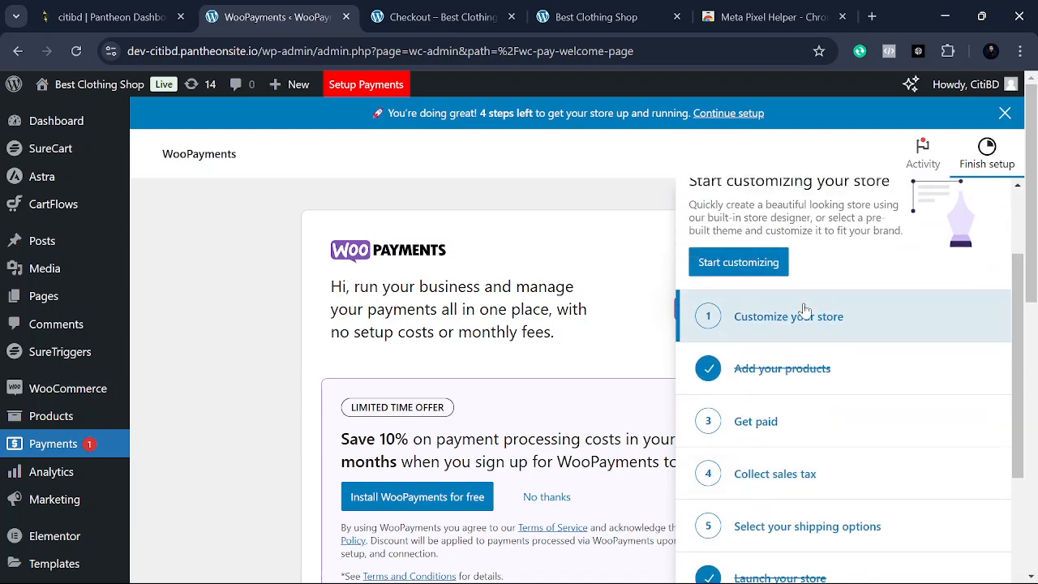
scroll(813, 411, "down", 2)
- Start the store setup wizard as a business that is just starting out
left_click(779, 366)
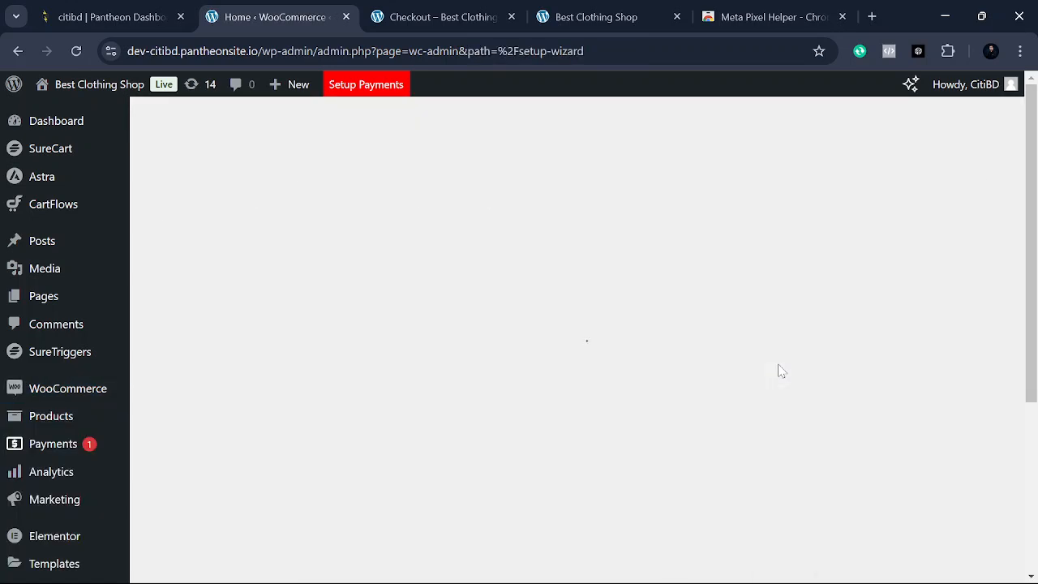
scroll(719, 350, "down", 2)
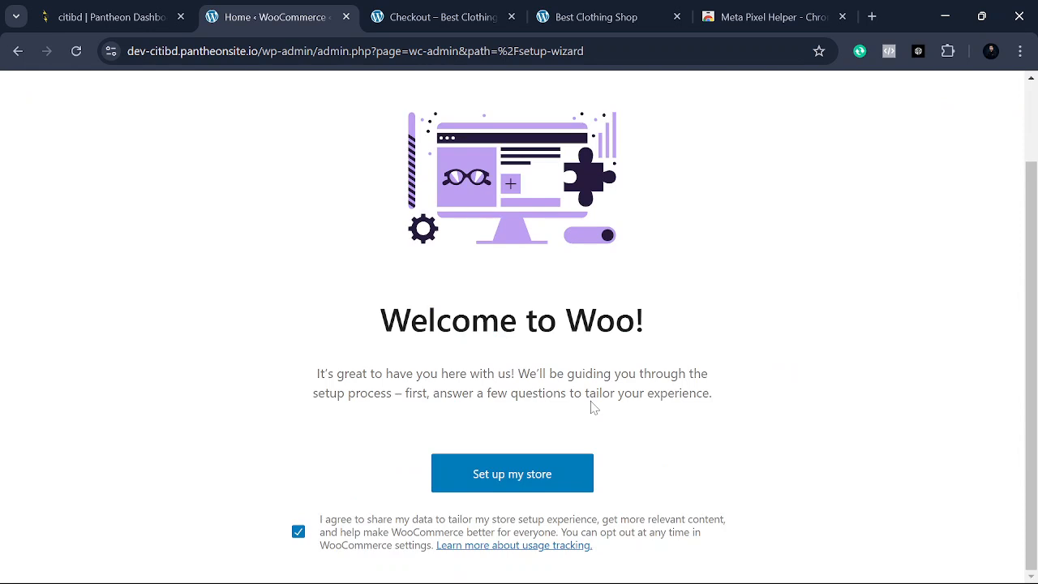
left_click(540, 491)
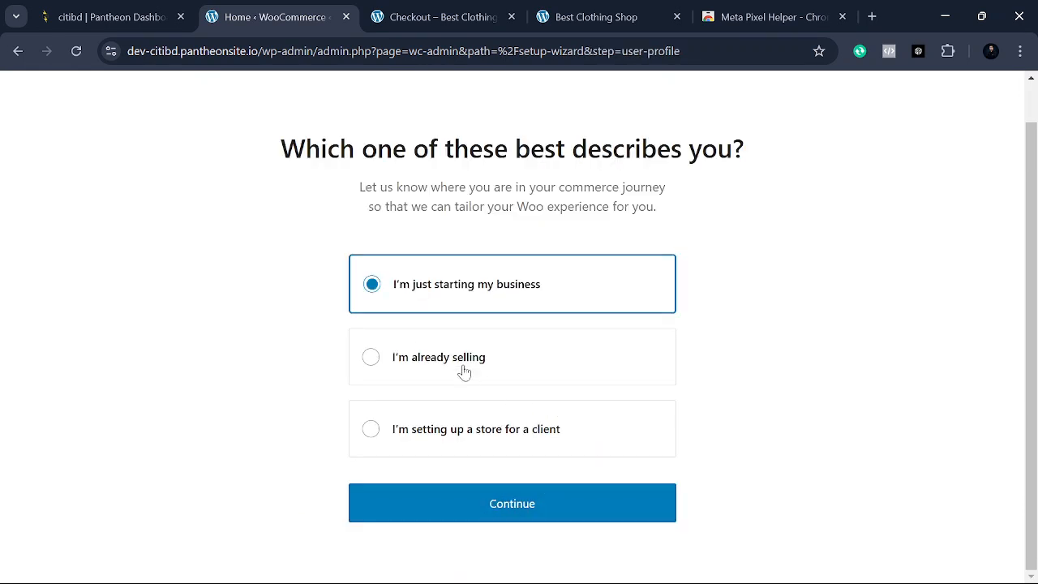
left_click(516, 507)
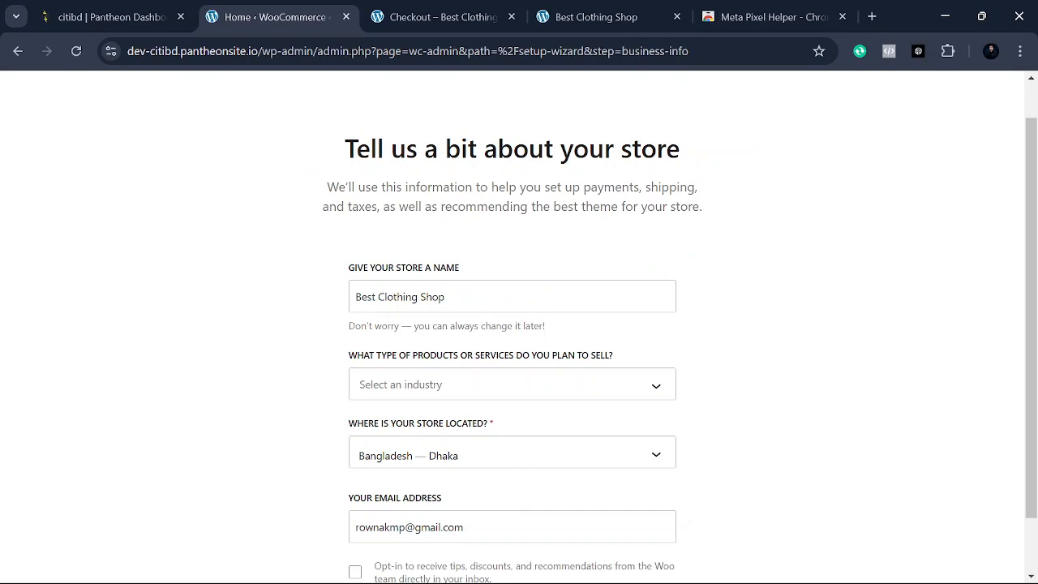
- Pick Food and drink as the industry, opt in to tips emails, and install the free features
left_click(430, 387)
left_click(463, 458)
scroll(463, 458, "down", 1)
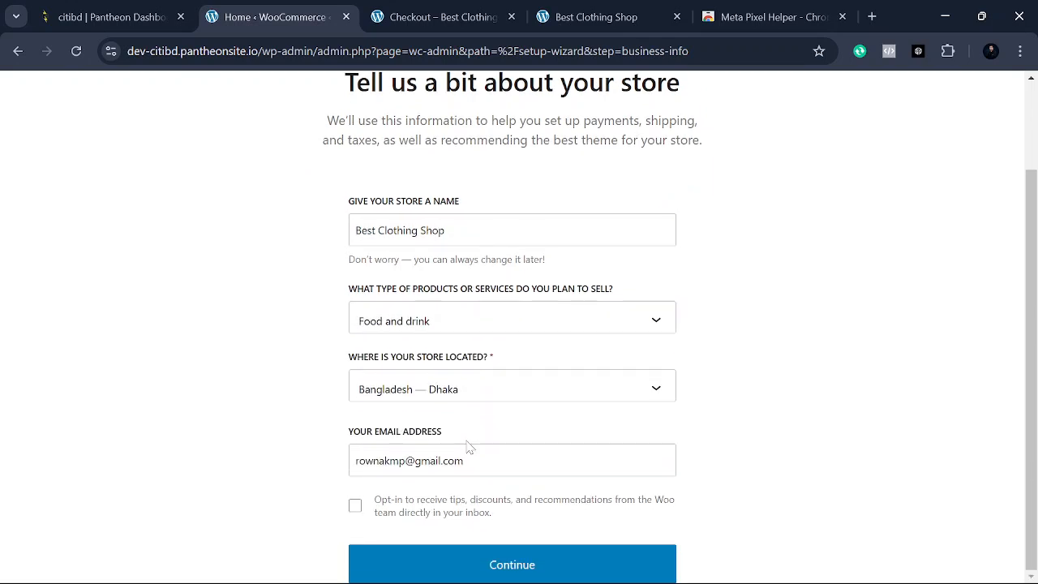
left_click(355, 505)
left_click(554, 561)
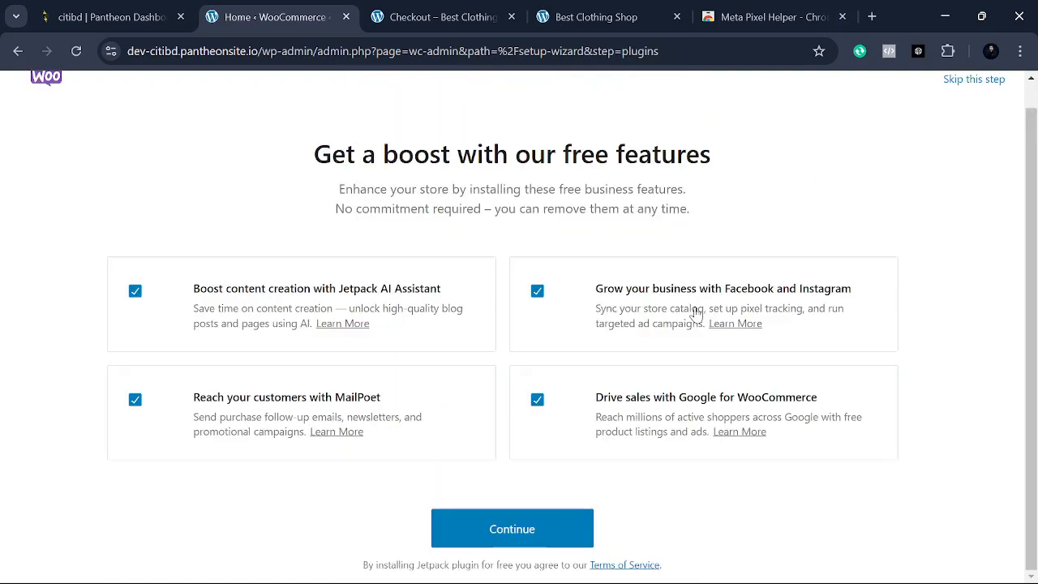
left_click(562, 532)
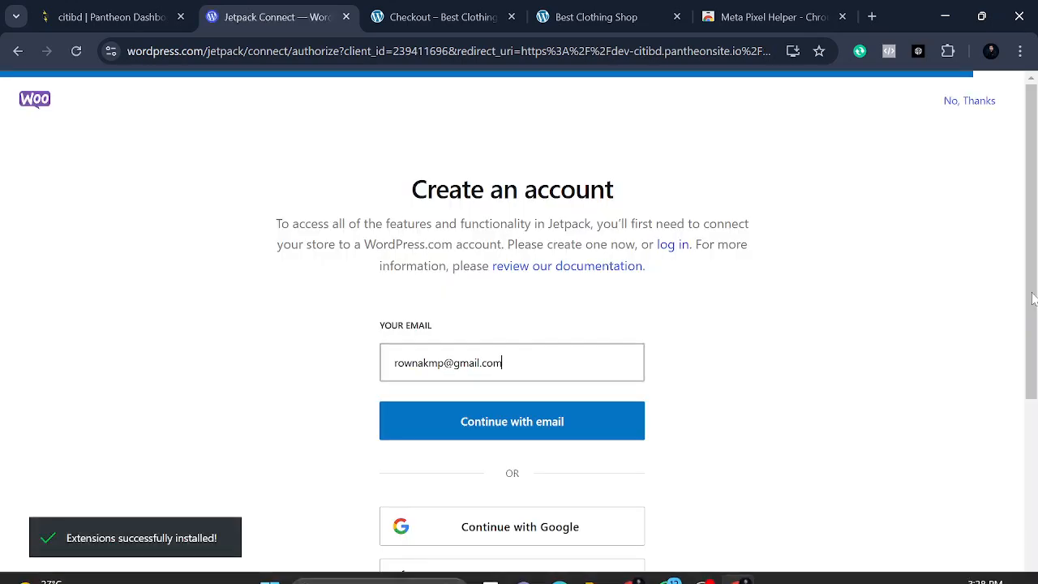
left_click(525, 428)
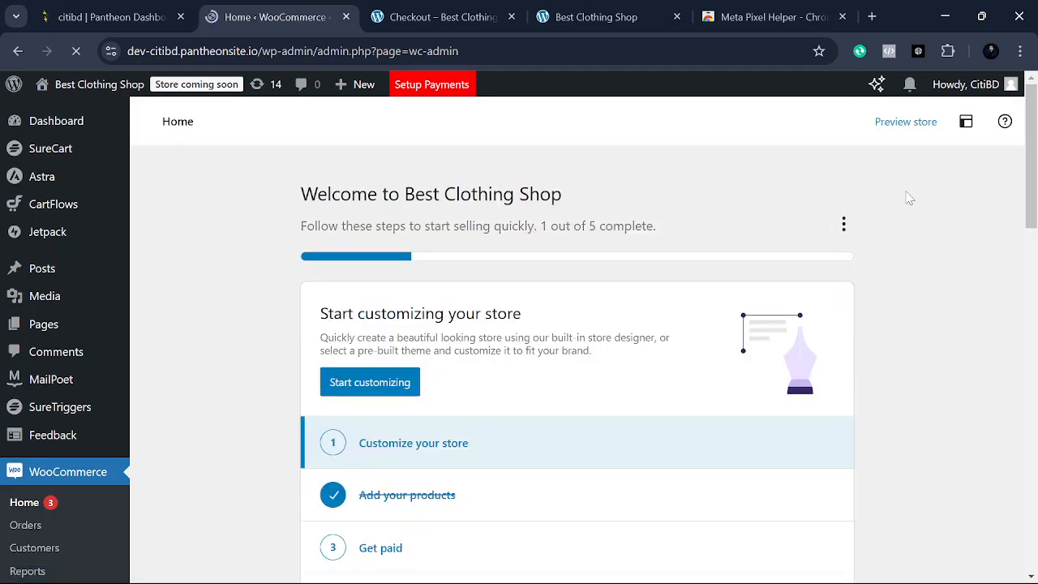
- Open the Get paid task from the WooCommerce Home checklist
scroll(567, 313, "down", 1)
scroll(567, 313, "down", 2)
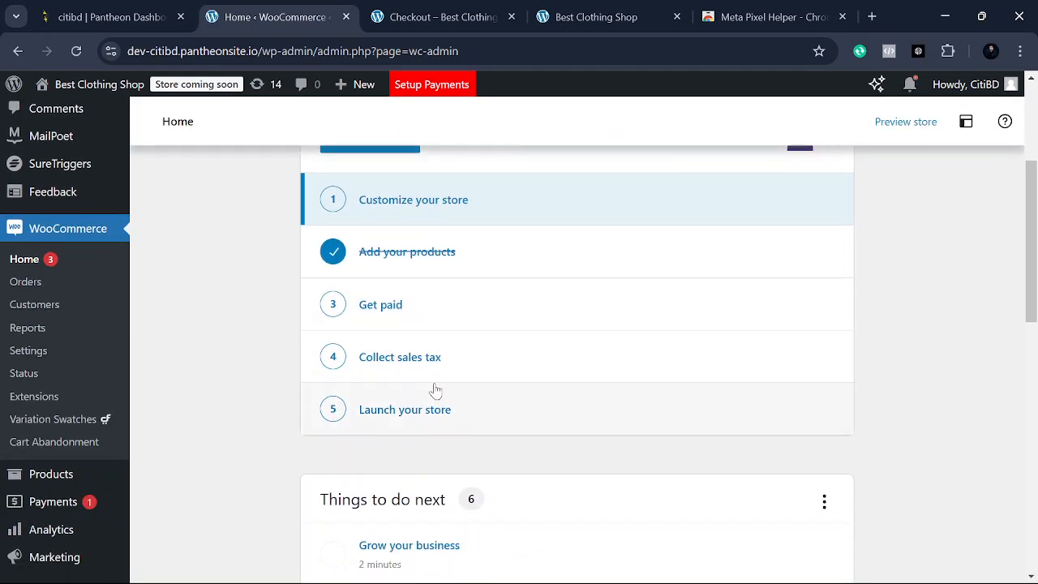
left_click(428, 423)
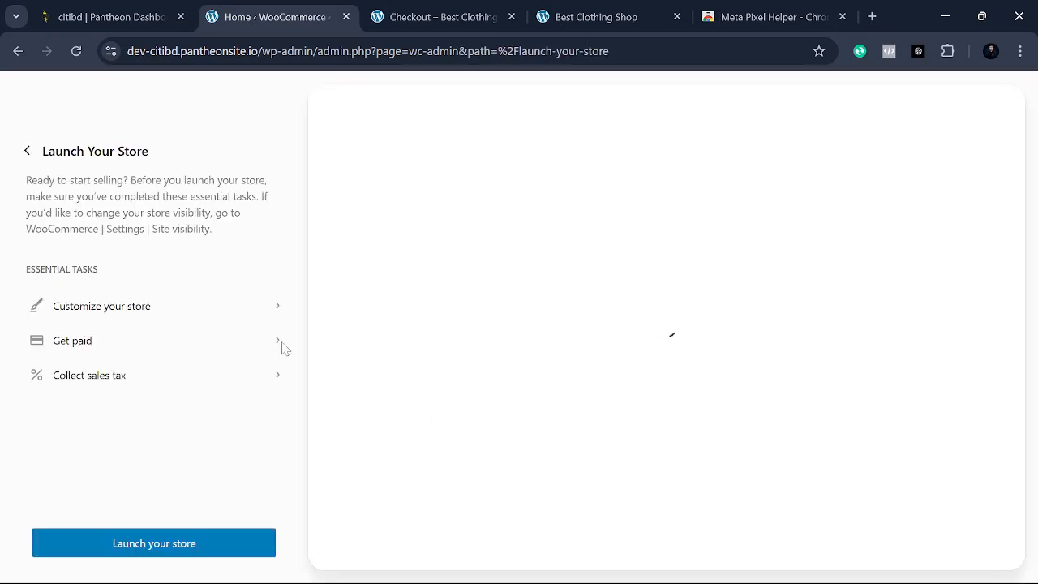
left_click(17, 54)
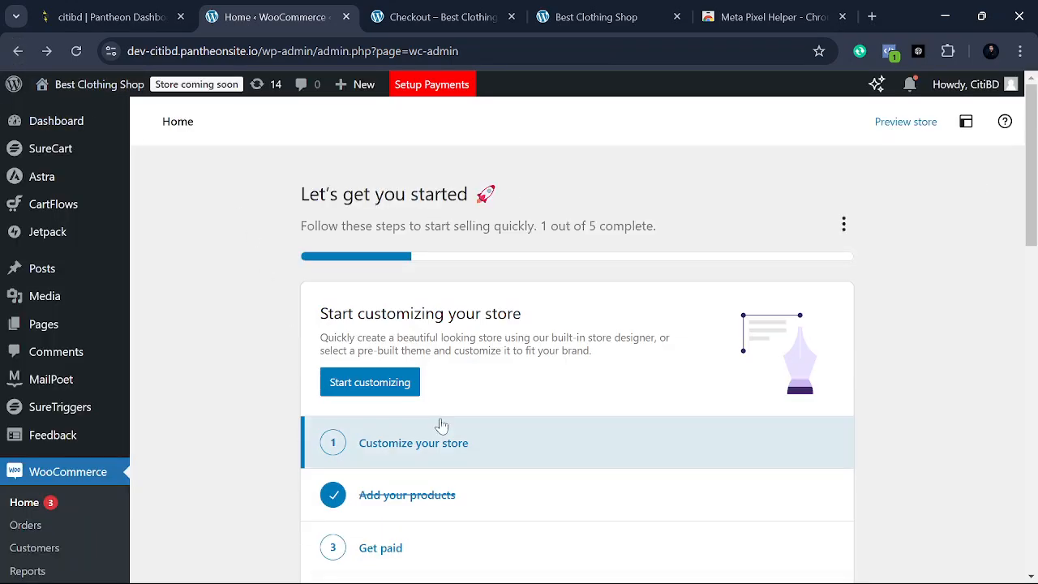
scroll(447, 447, "down", 1)
left_click(395, 467)
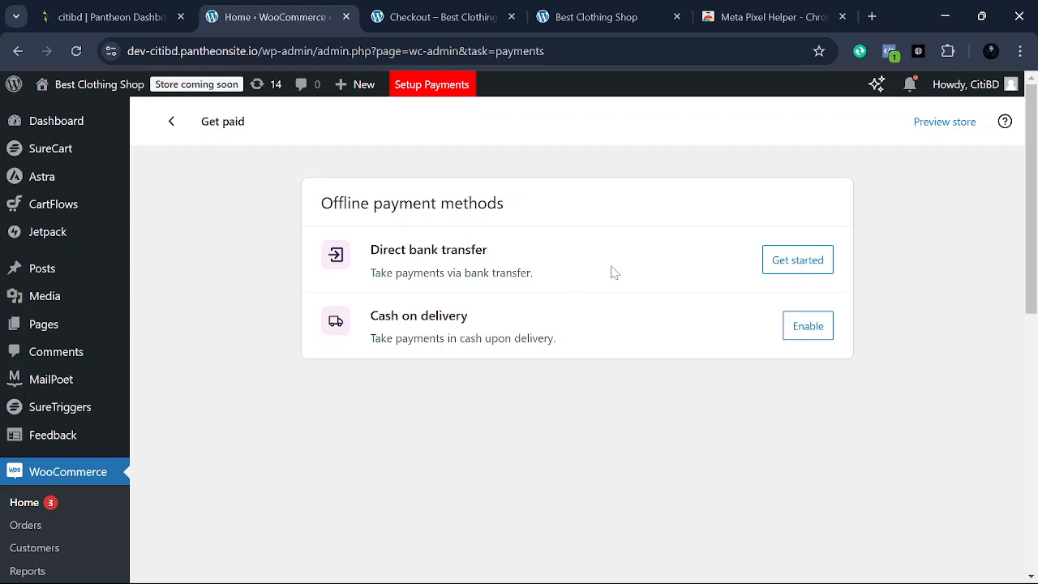
- Enable Cash on delivery, then reload the shop's checkout page
left_click_drag(356, 247, 502, 256)
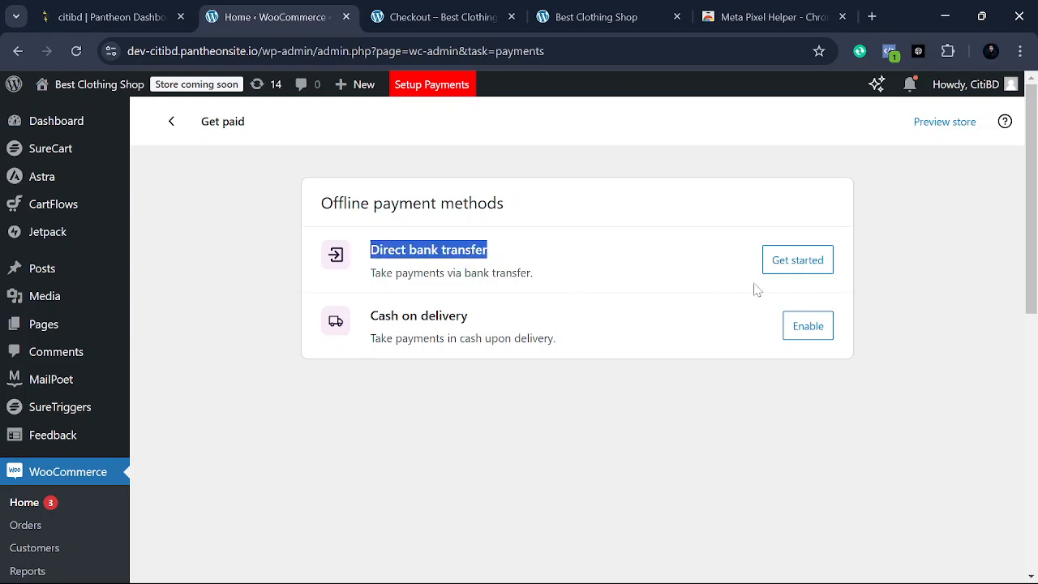
left_click(798, 337)
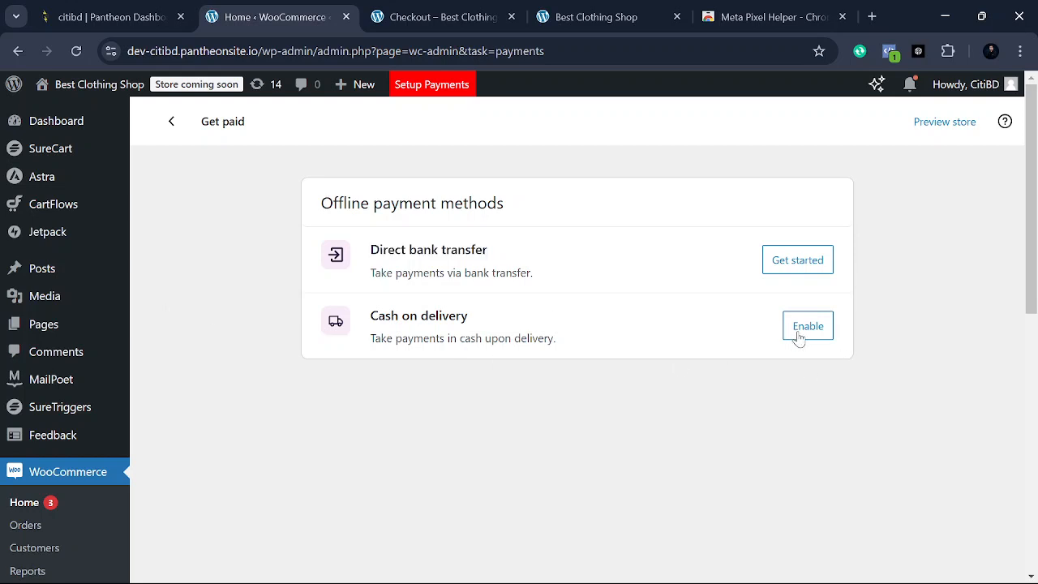
left_click(798, 337)
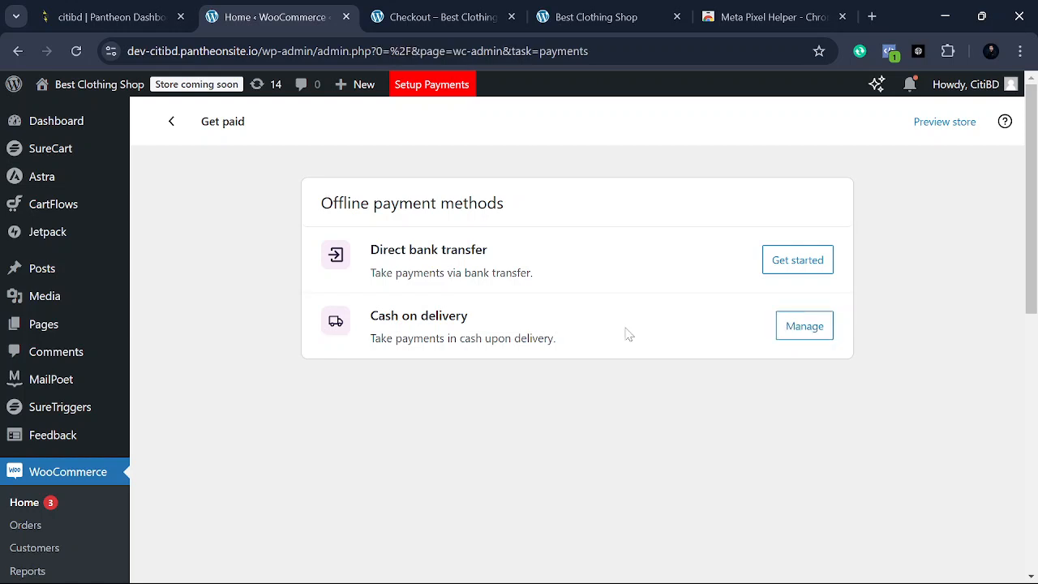
left_click(377, 10)
key("ctrl+r")
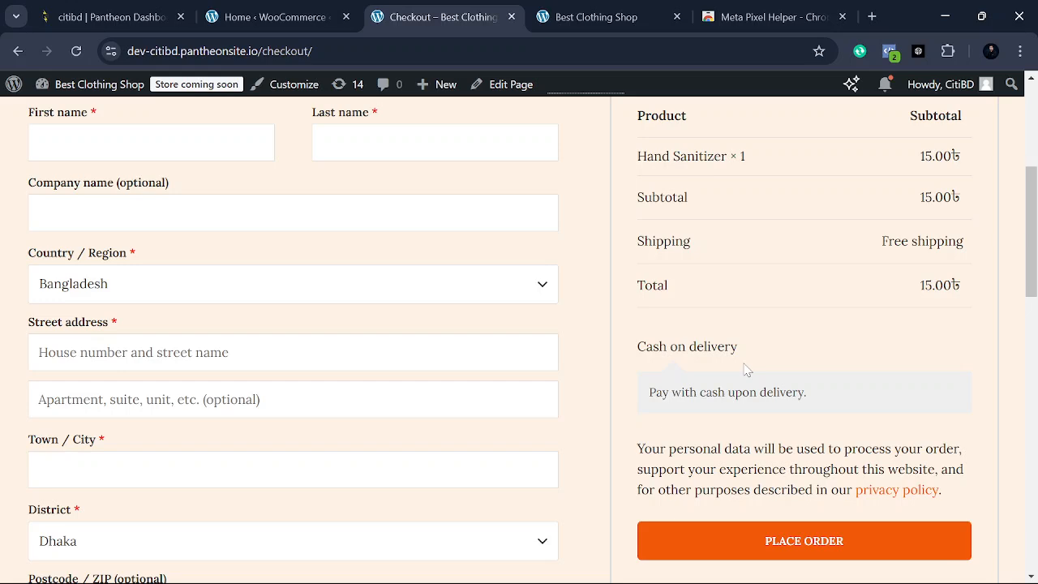
- Enter postcode 44455 and a placeholder phone value, and opt in to discount emails
scroll(623, 352, "down", 2)
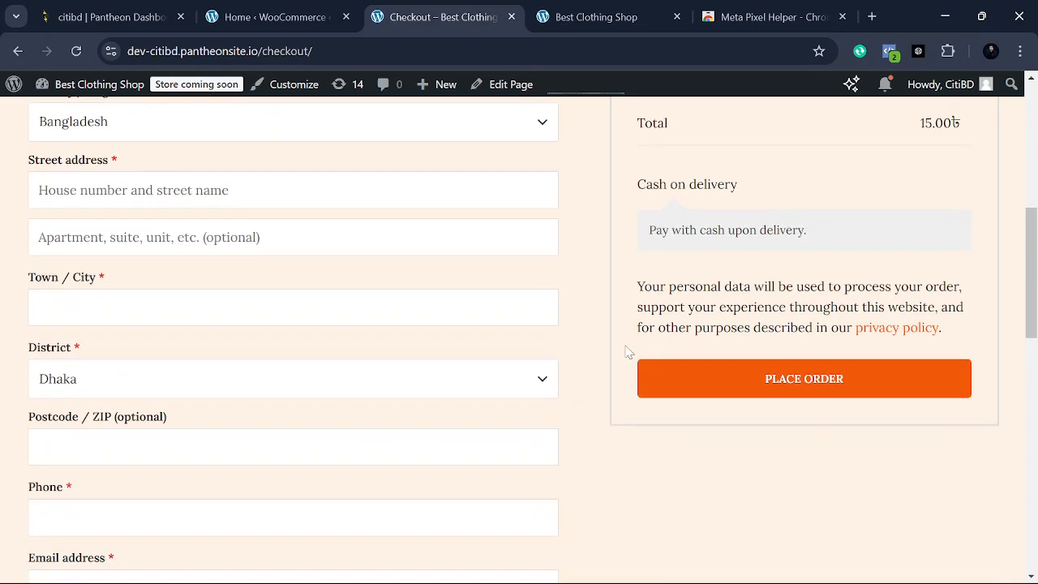
left_click(341, 447)
type("QWRR")
key("BackSpace")
key("BackSpace")
key("BackSpace")
key("BackSpace")
type("44455")
key("Tab")
type("ET45Y2562")
scroll(221, 496, "down", 2)
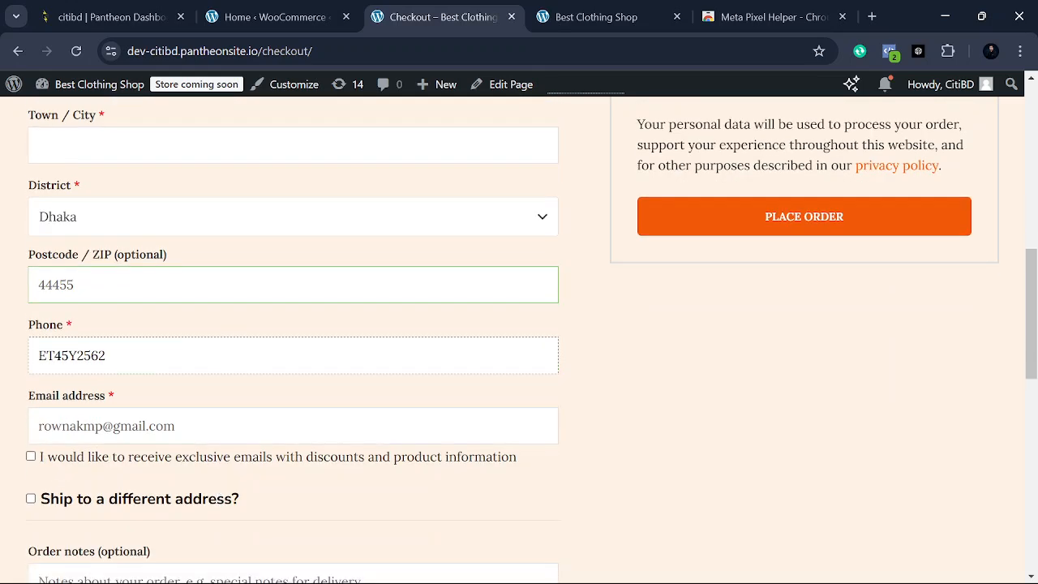
left_click(31, 456)
- Tick and then untick 'Ship to a different address?' to keep a single billing address
scroll(208, 456, "down", 1)
scroll(207, 456, "down", 2)
scroll(181, 386, "up", 4)
scroll(182, 354, "up", 5)
scroll(181, 354, "down", 5)
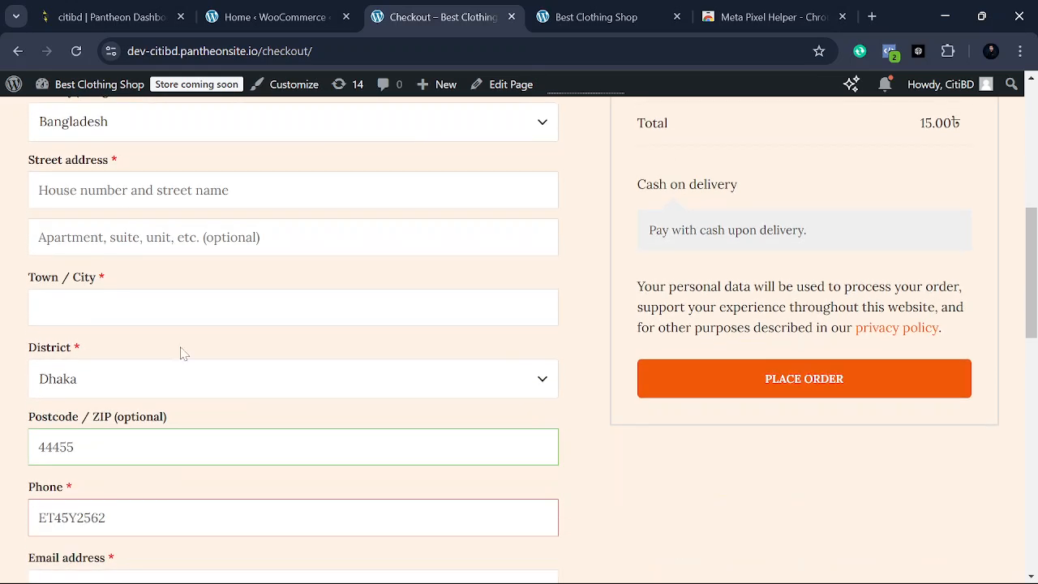
scroll(181, 354, "down", 5)
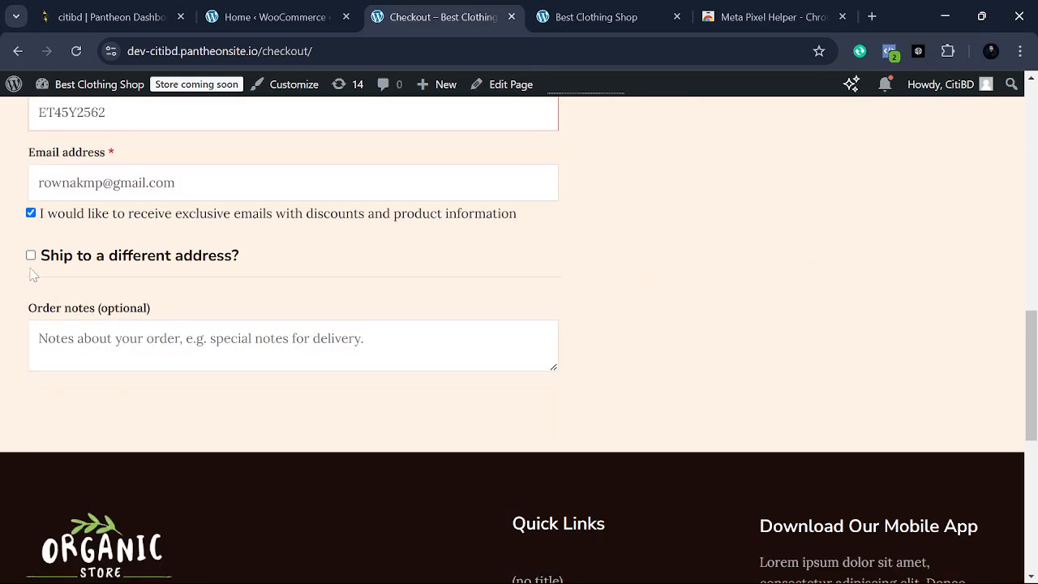
left_click(31, 256)
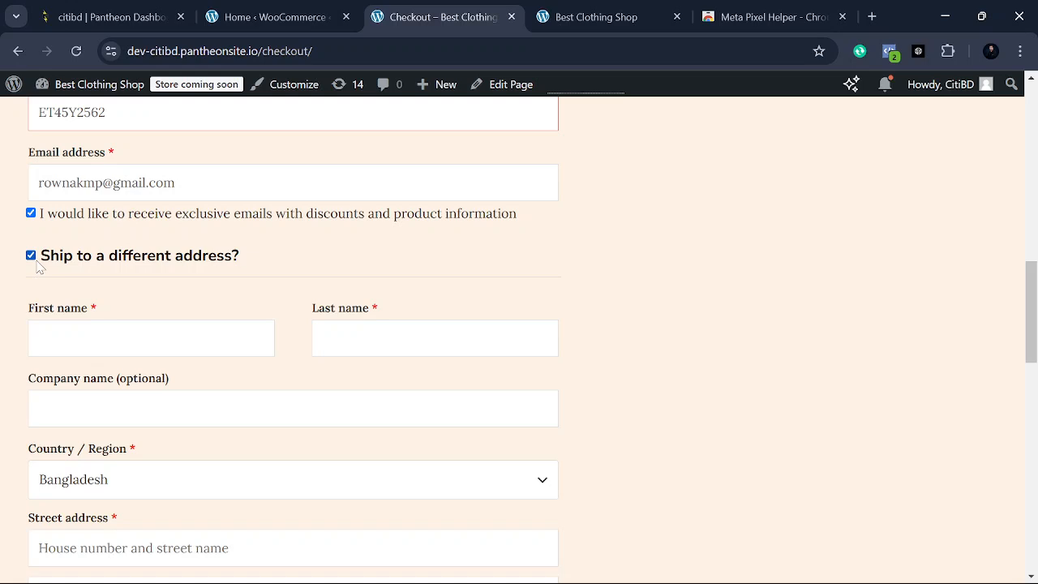
scroll(38, 268, "down", 3)
scroll(38, 267, "up", 6)
scroll(38, 267, "up", 7)
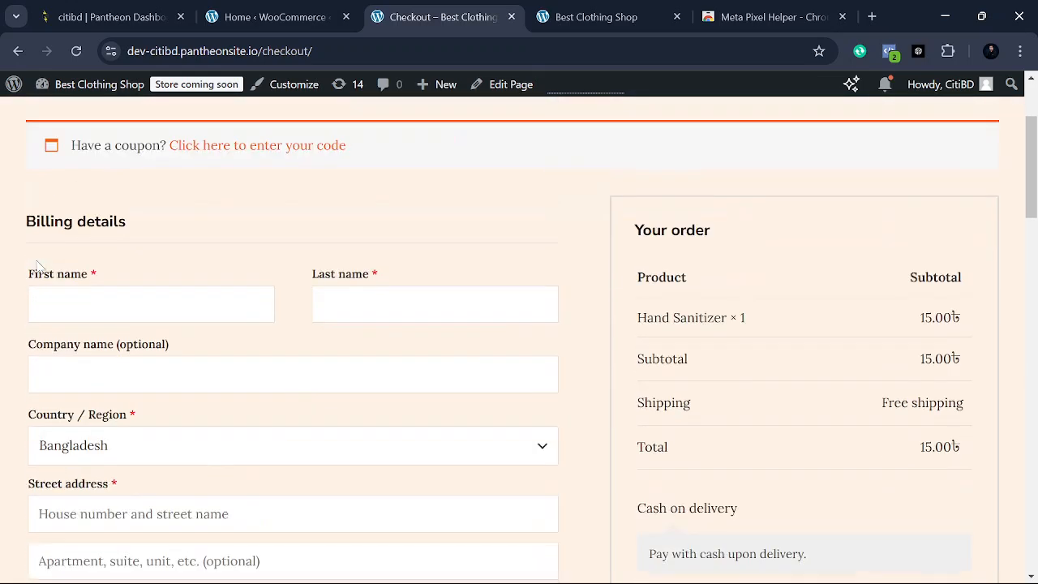
scroll(38, 268, "down", 2)
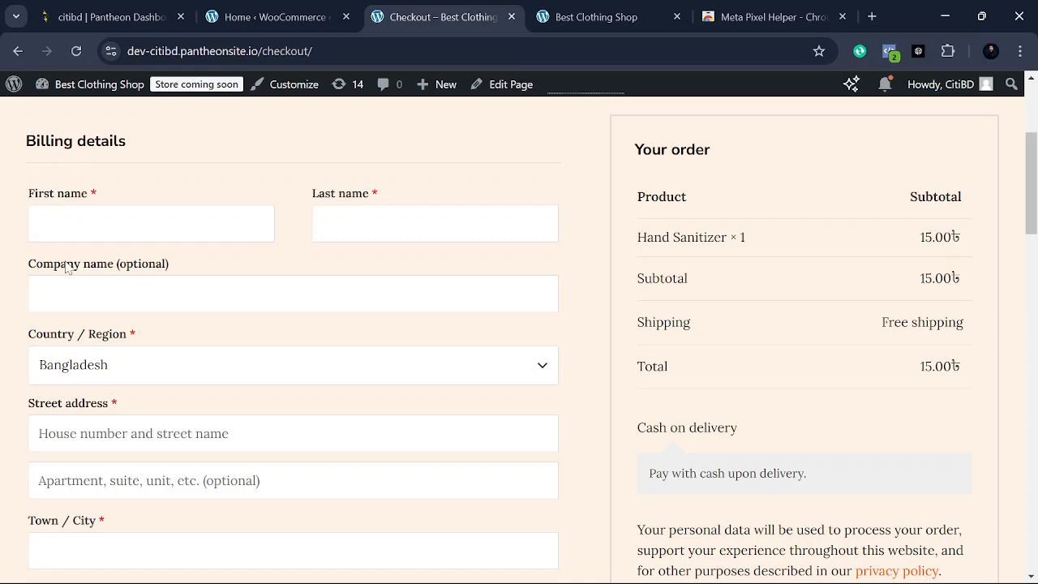
scroll(69, 268, "down", 8)
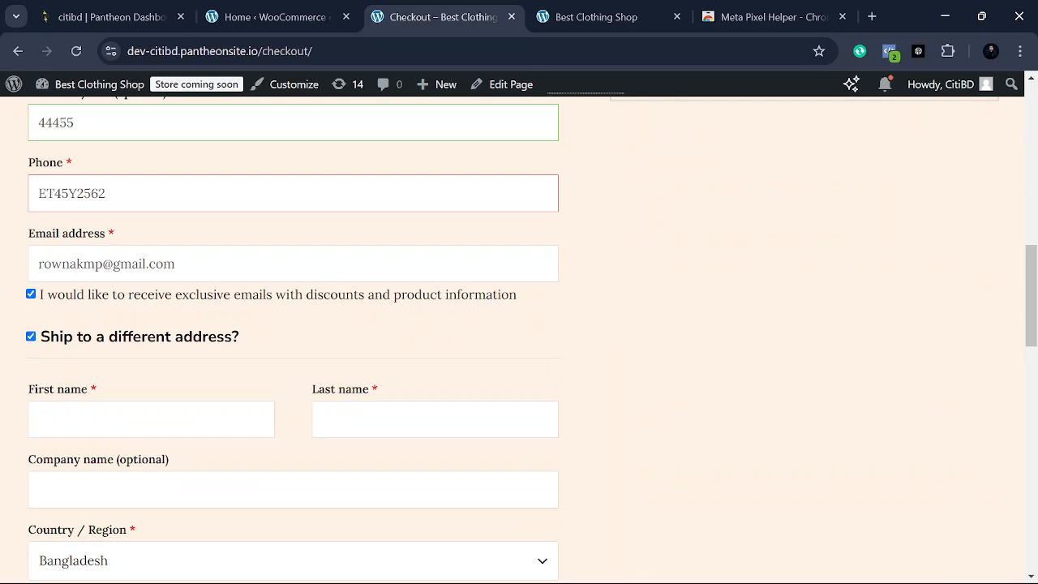
scroll(293, 332, "down", 2)
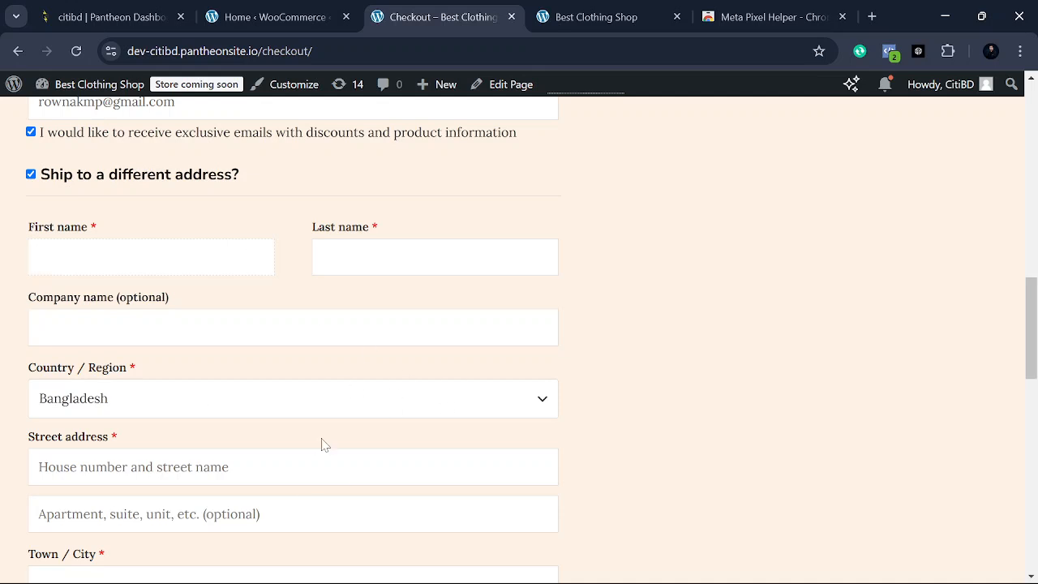
scroll(325, 444, "up", 2)
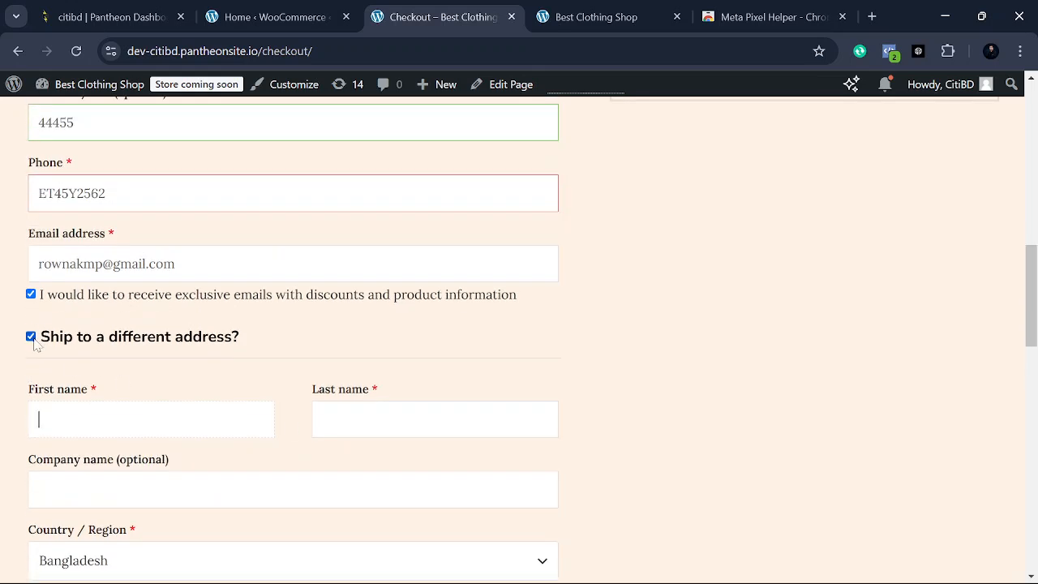
left_click(31, 337)
scroll(665, 431, "up", 4)
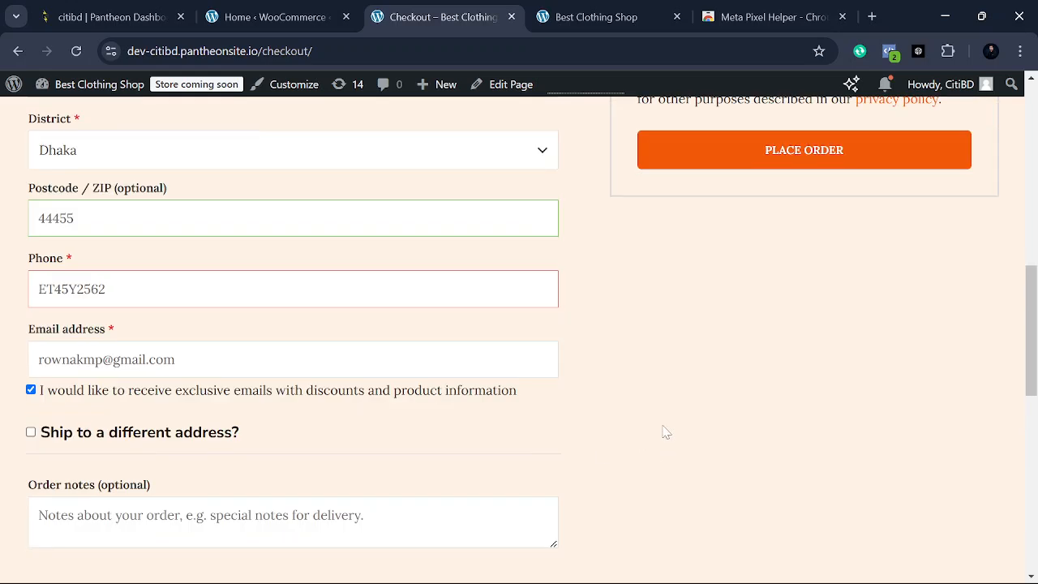
scroll(755, 373, "up", 4)
scroll(755, 371, "down", 2)
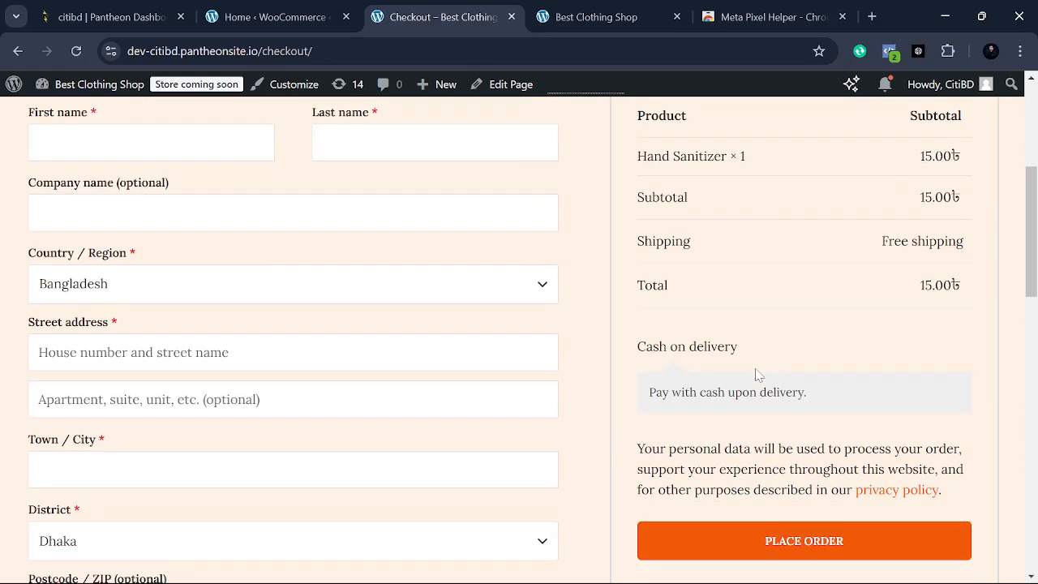
scroll(959, 300, "down", 2)
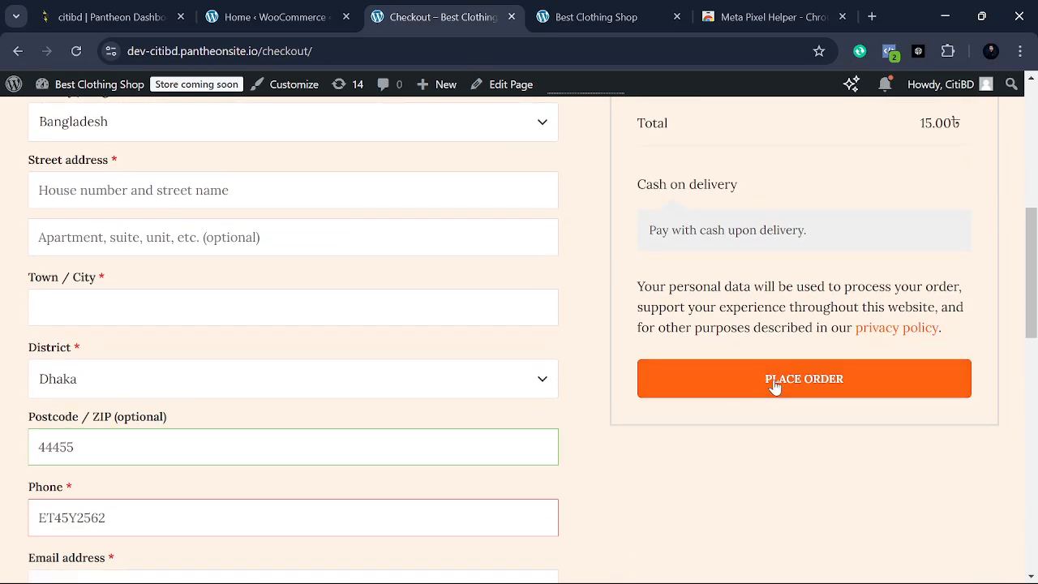
- Try placing the order, then fill first name, last name, company, address and city with filler text
left_click(773, 384)
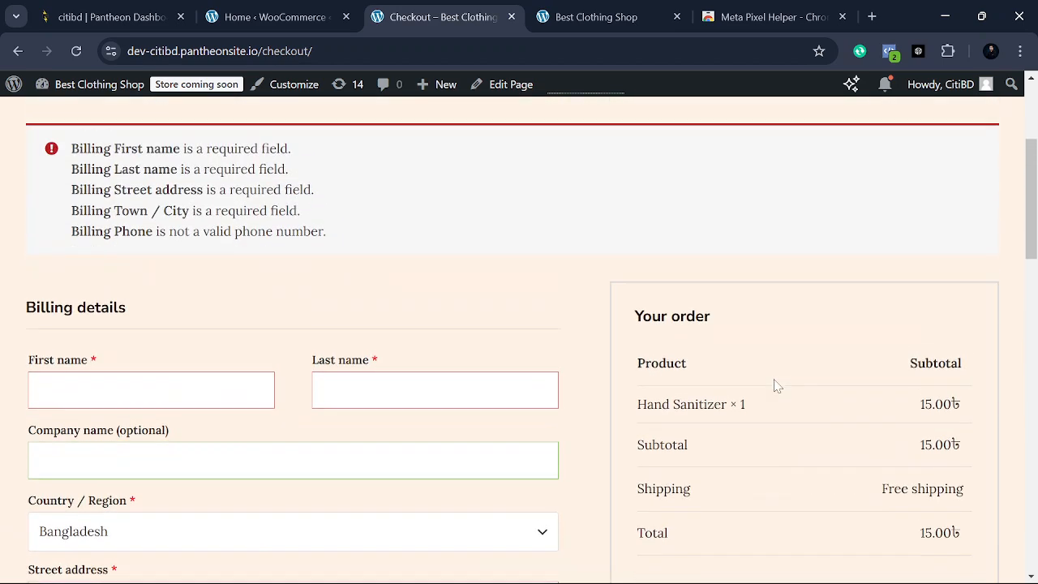
scroll(777, 385, "down", 3)
left_click(219, 180)
type("ASDG")
key("Tab")
type("ADGA")
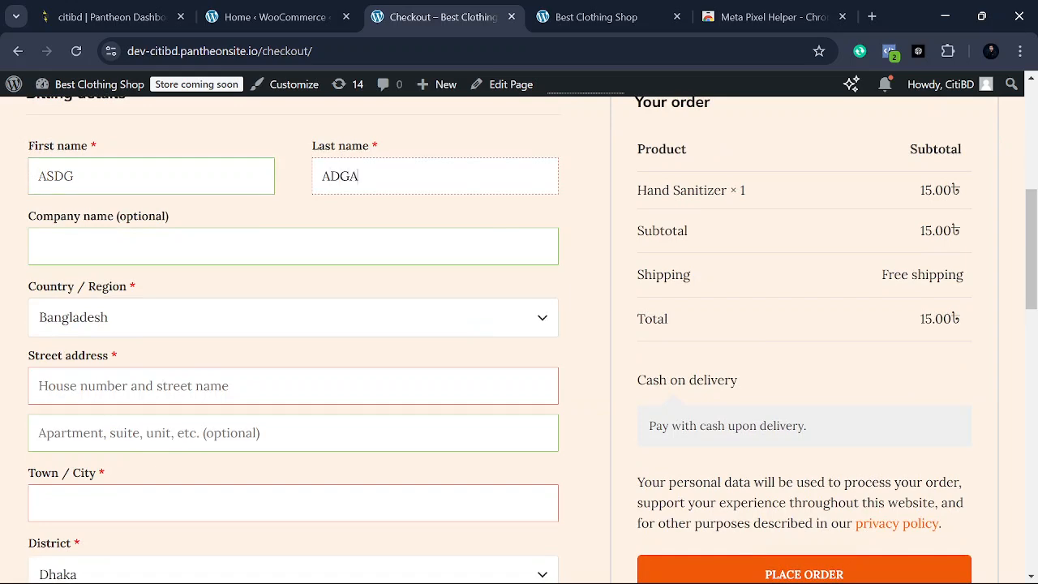
key("Tab")
type("ADG")
key("Tab")
key("Tab")
type("ASD")
key("Tab")
type("ASDG")
key("Tab")
type("ASD")
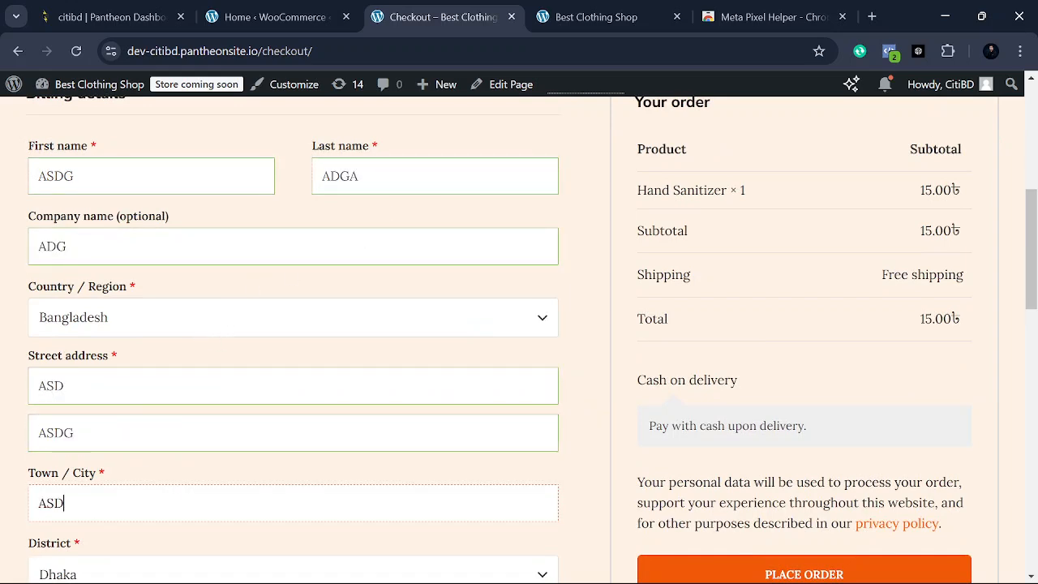
- Replace the postcode with 2233 and correct the phone to a Bangladeshi mobile number
scroll(143, 452, "down", 3)
key("Tab")
key("Tab")
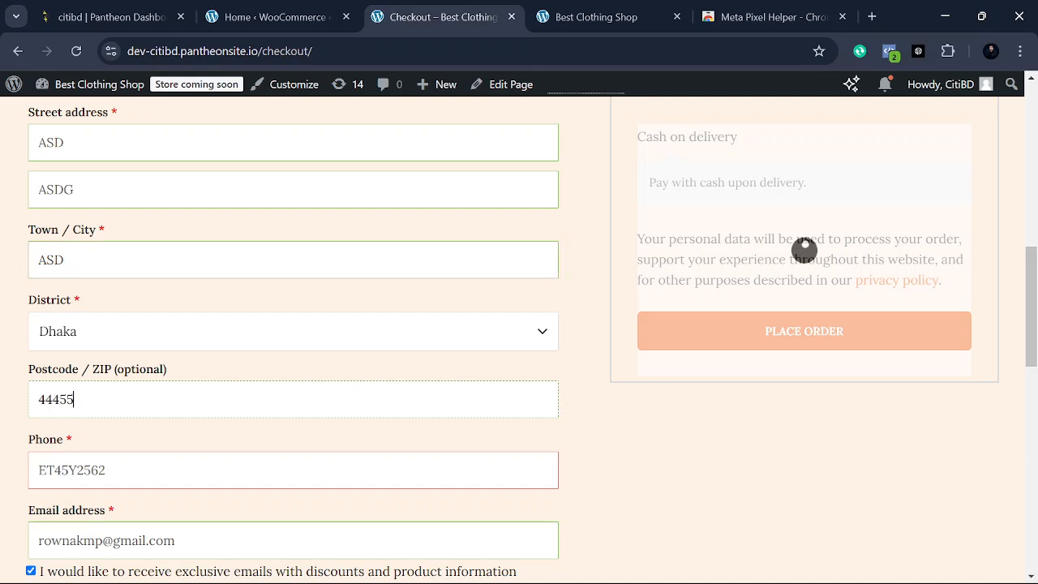
key("ctrl+a")
type("2233")
left_click(145, 470)
left_click_drag(130, 471, 22, 468)
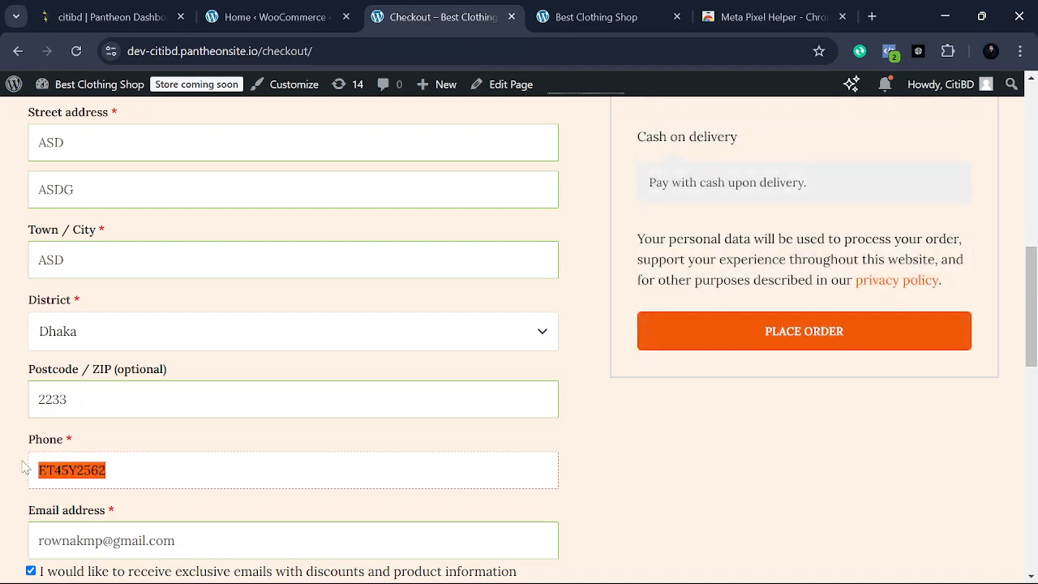
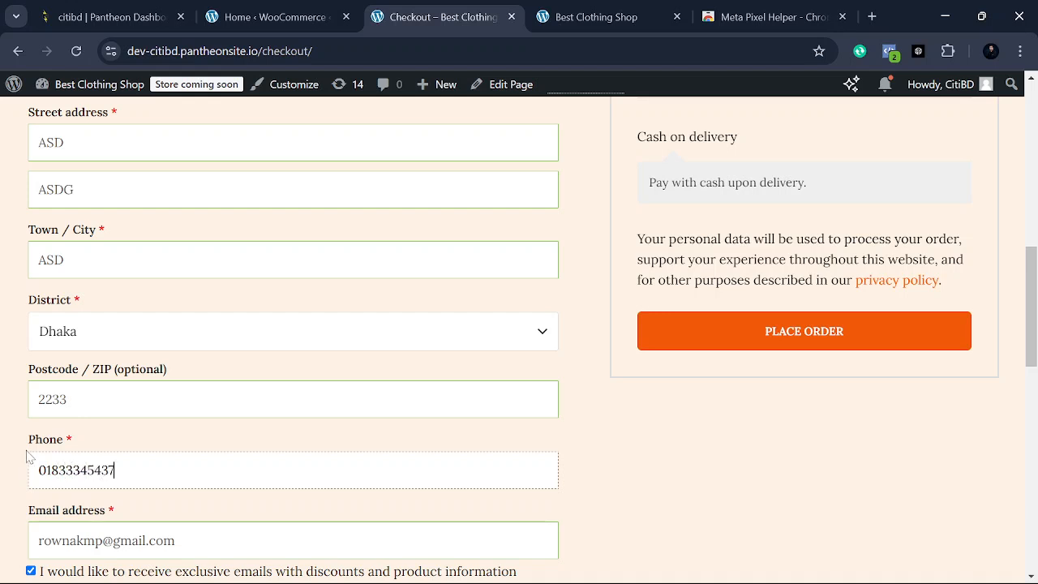
scroll(28, 456, "down", 1)
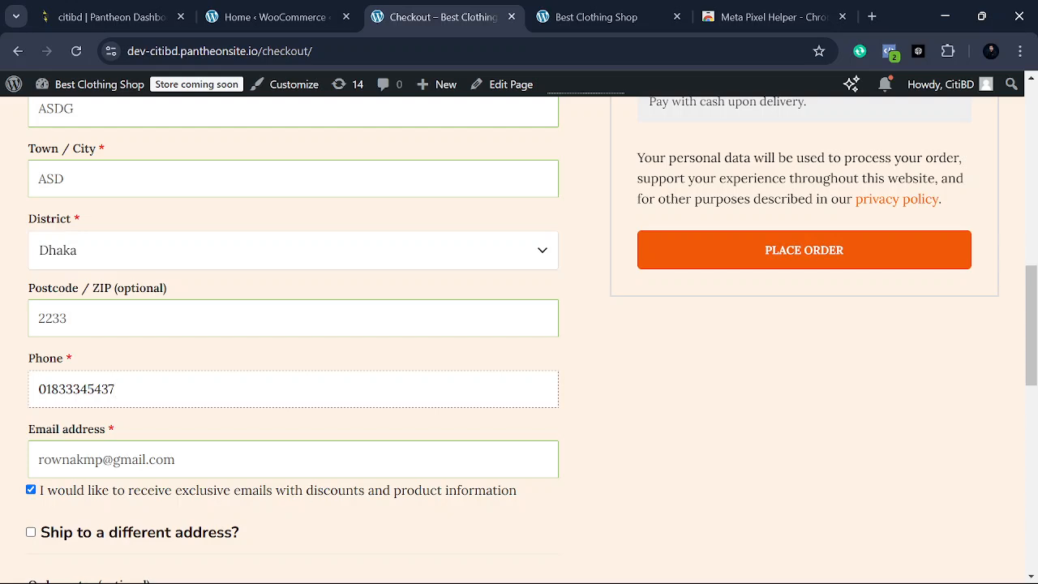
scroll(424, 561, "down", 2)
scroll(690, 489, "up", 3)
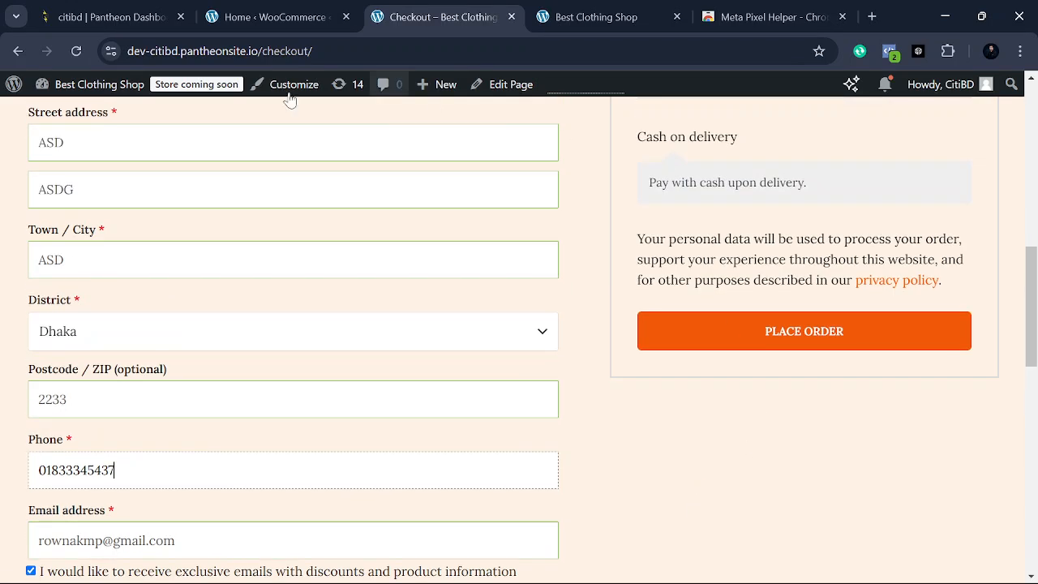
scroll(282, 523, "up", 2)
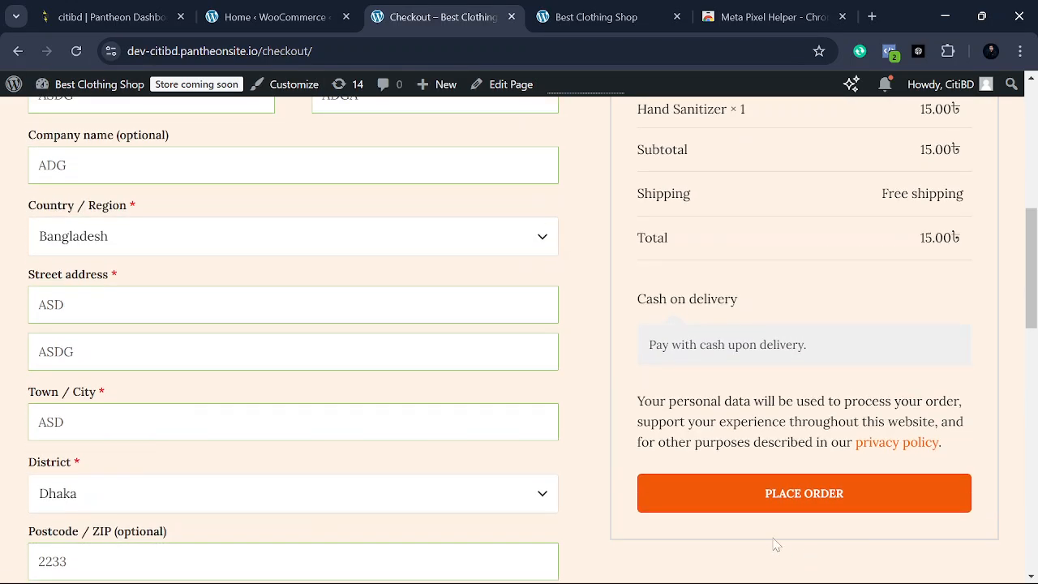
- Place the Cash on Delivery order and inspect the order-received URL with its order id and key
left_click(779, 503)
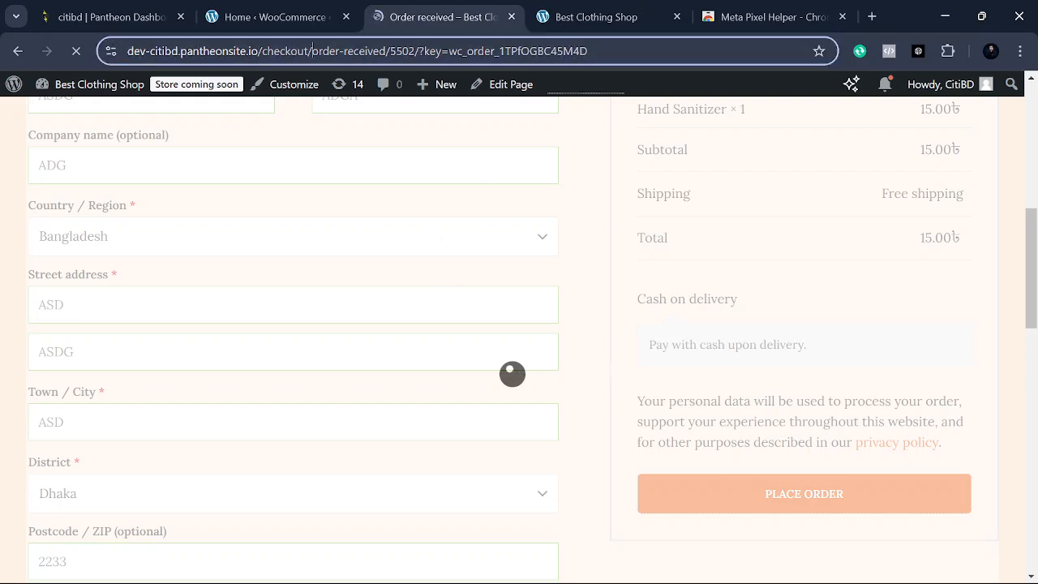
double_click(348, 51)
left_click_drag(390, 52, 387, 55)
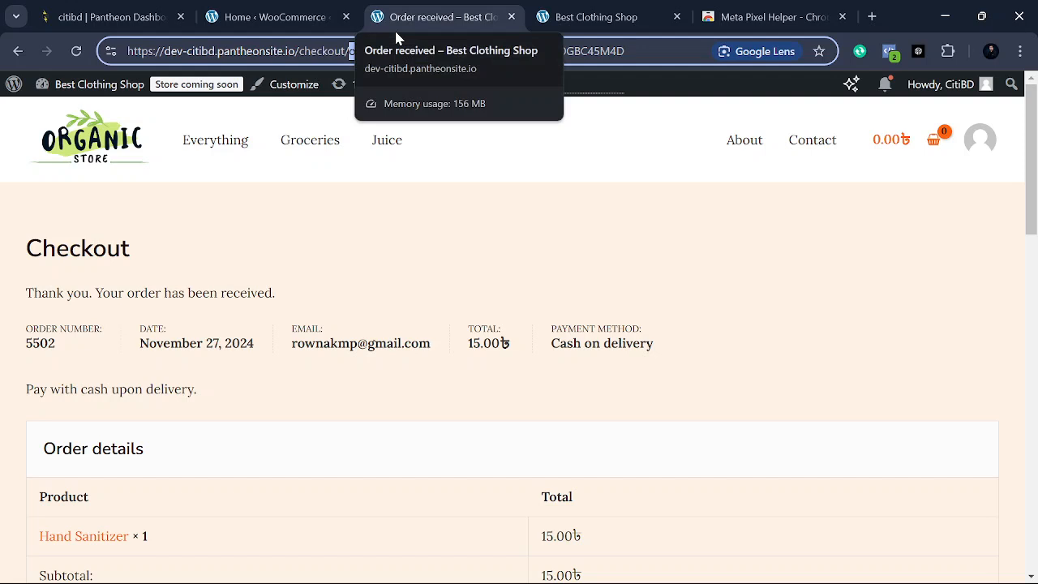
left_click(345, 242)
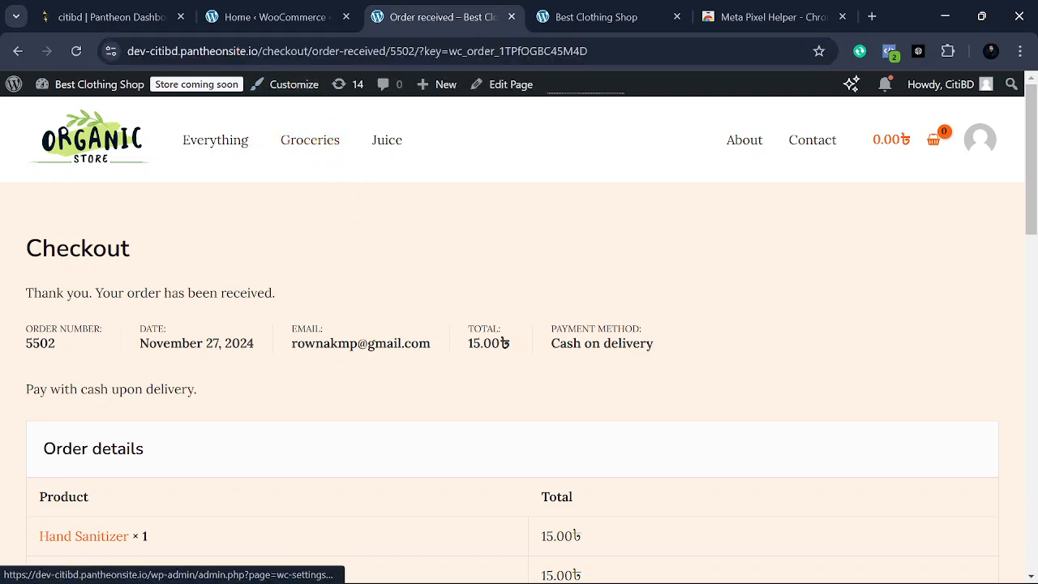
left_click_drag(128, 54, 423, 52)
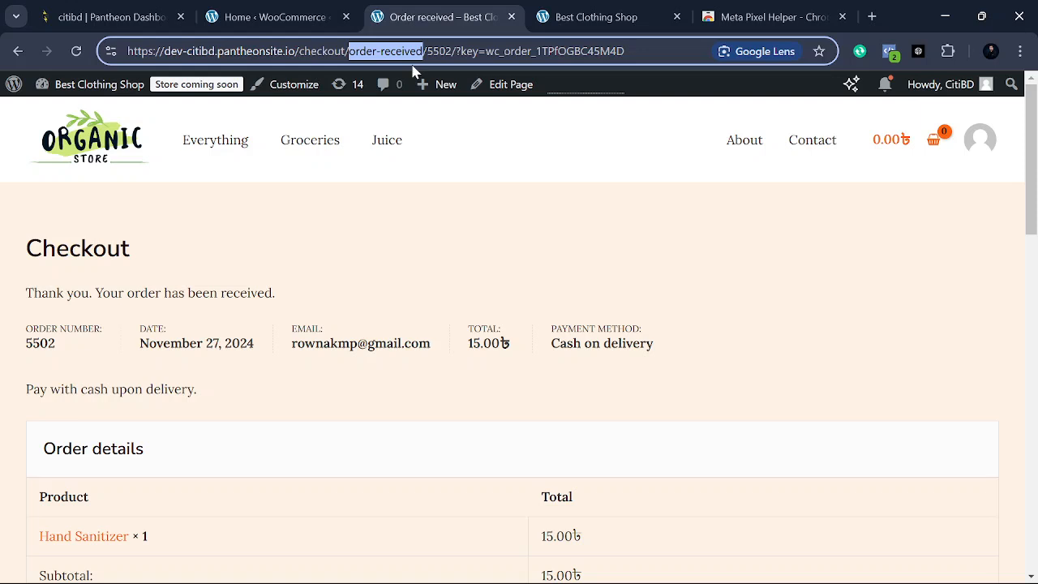
left_click_drag(426, 51, 625, 51)
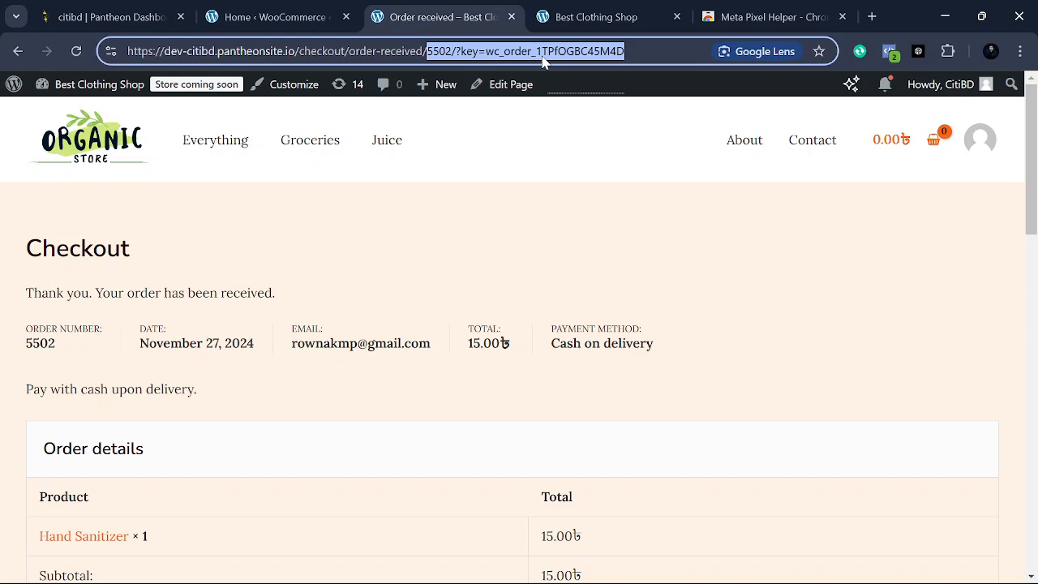
left_click(433, 207)
scroll(434, 219, "down", 4)
scroll(435, 232, "down", 3)
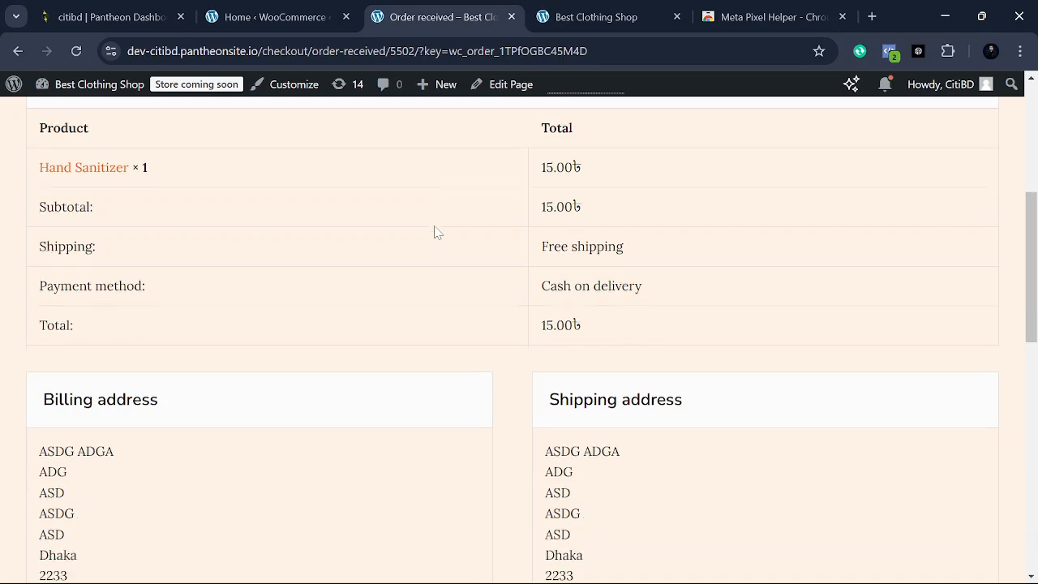
scroll(438, 226, "up", 7)
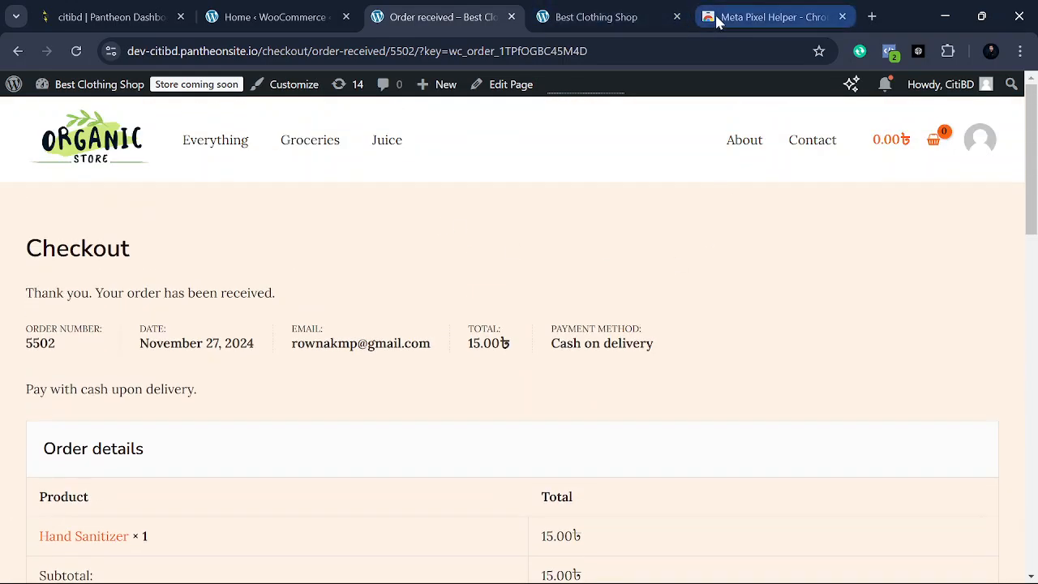
- Go back to the shop home page, then bring up the Meta Business Suite window
left_click(19, 51)
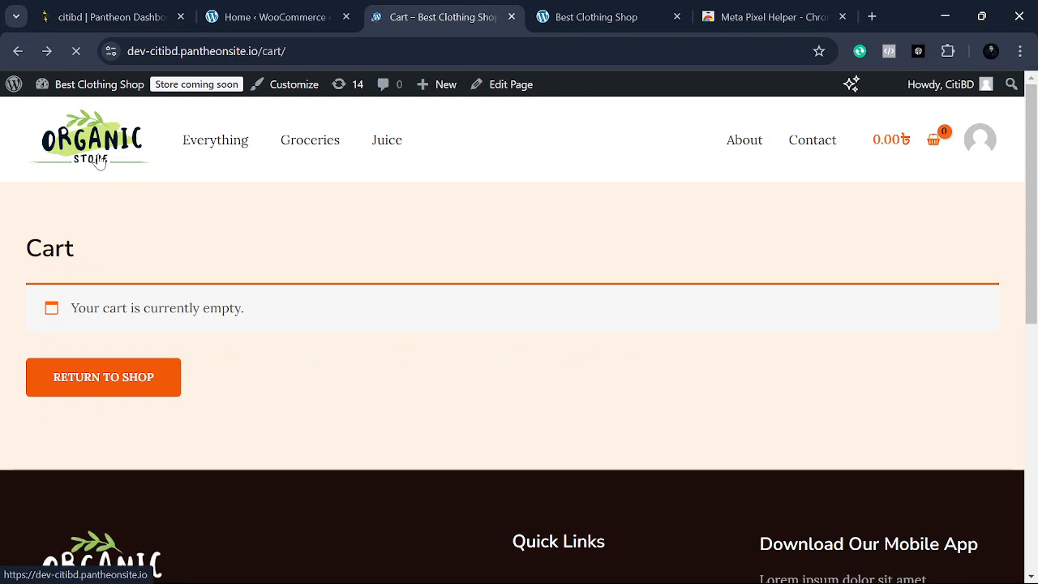
left_click(97, 162)
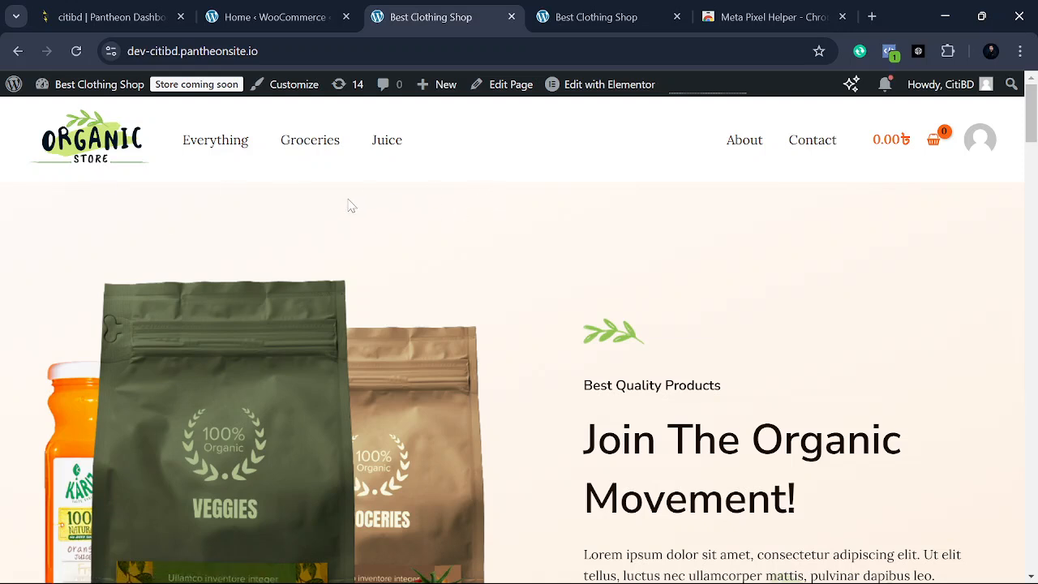
left_click(640, 15)
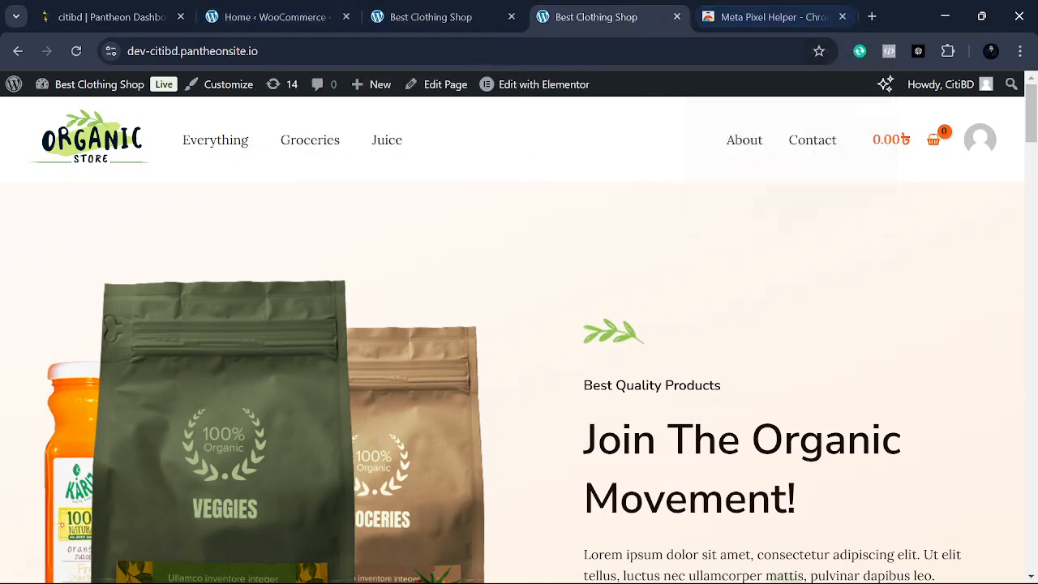
mouse_move(739, 560)
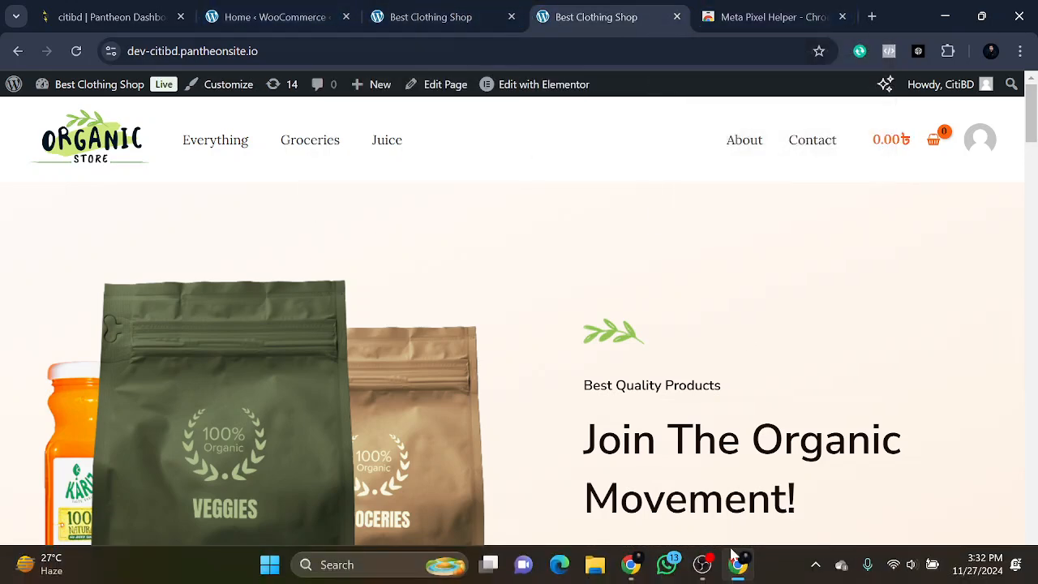
left_click(638, 570)
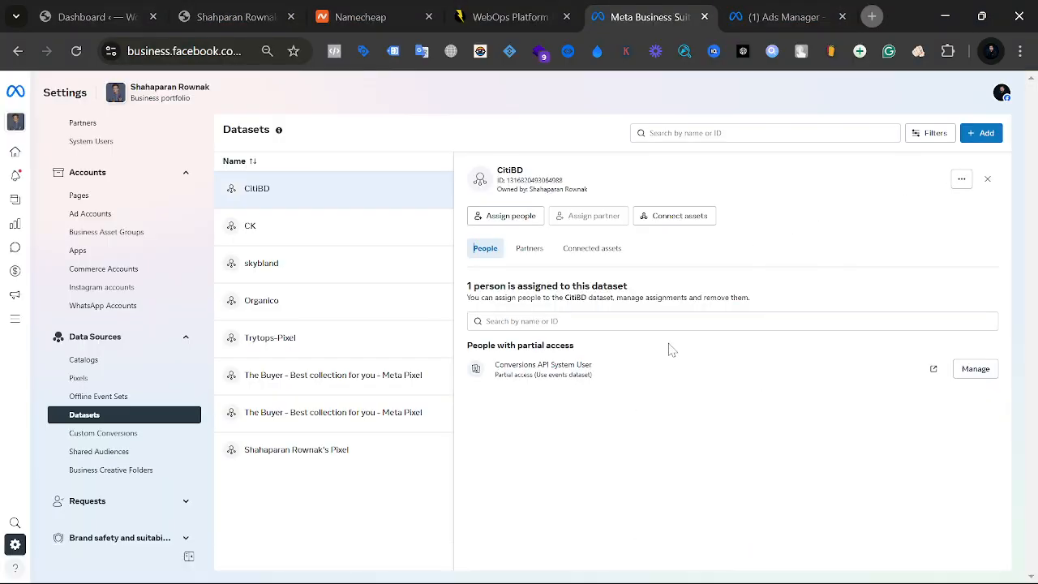
- Use the CitiBD dataset's '...' menu to open it in Meta Events Manager
left_click(511, 216)
left_click(962, 180)
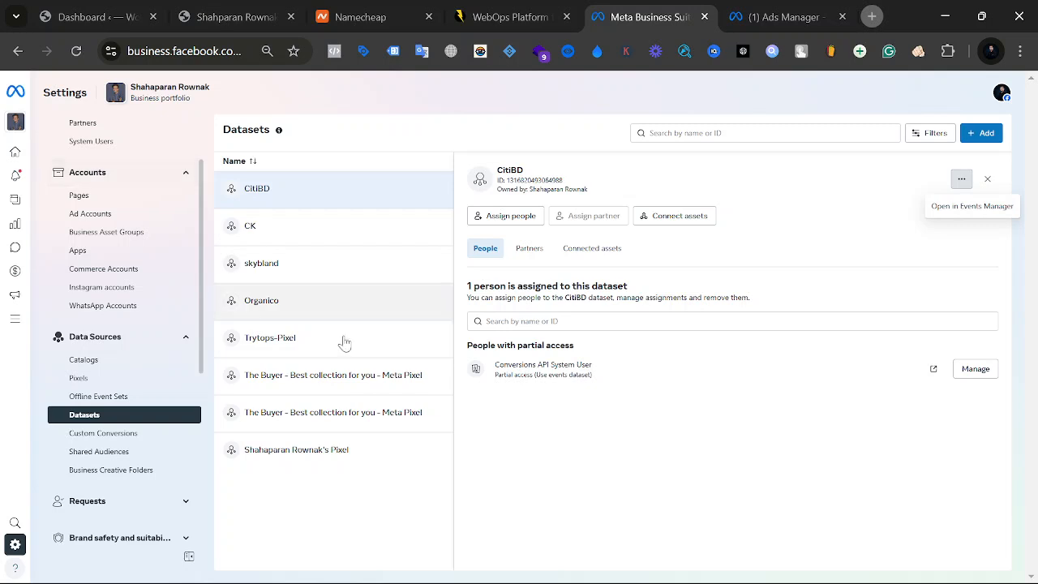
left_click(965, 207)
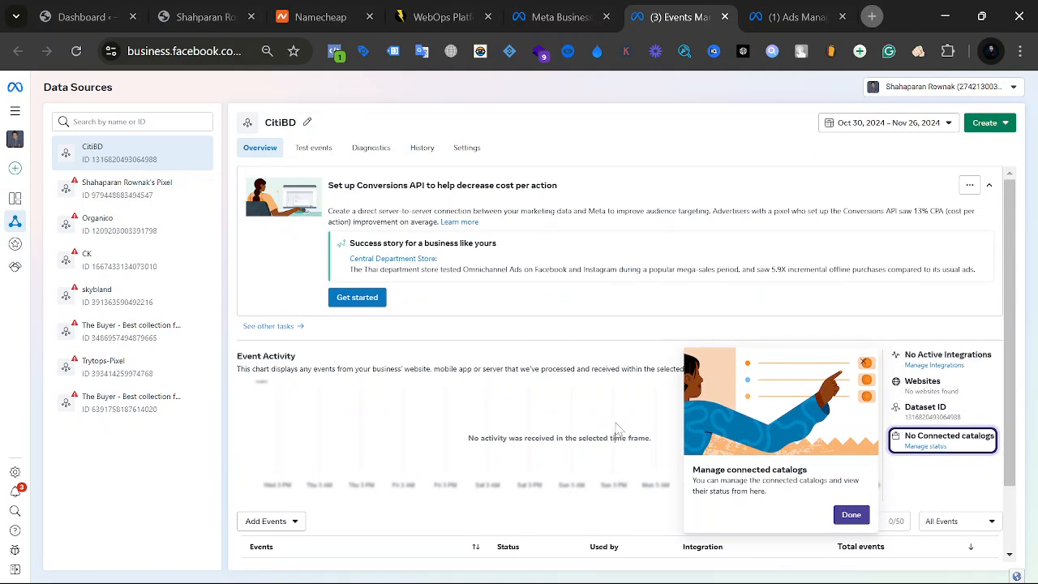
- Dismiss the catalogs tip, browse Test events, Overview, Diagnostics and History, then open Settings
left_click(850, 516)
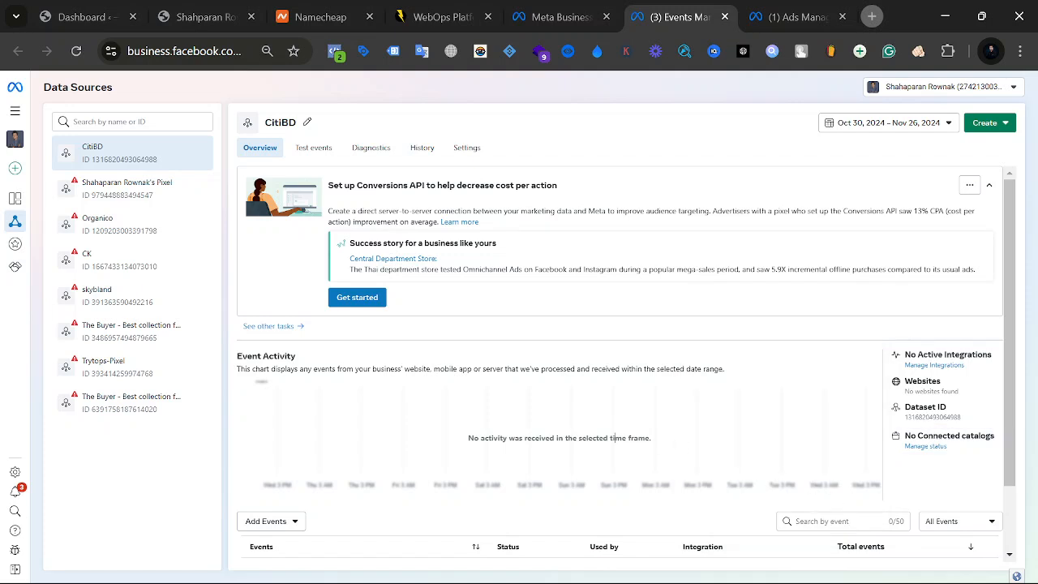
left_click(317, 154)
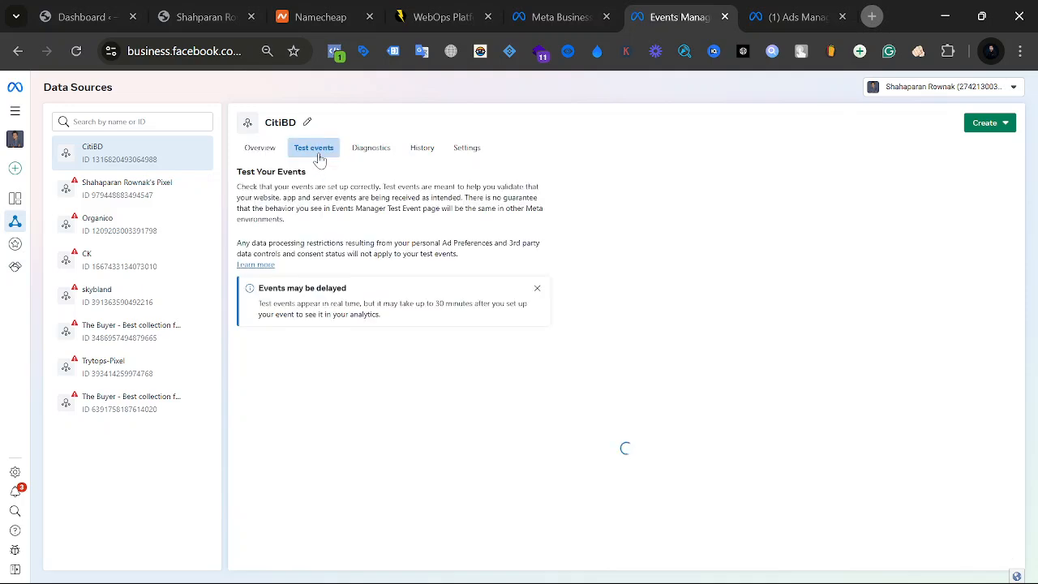
left_click(258, 148)
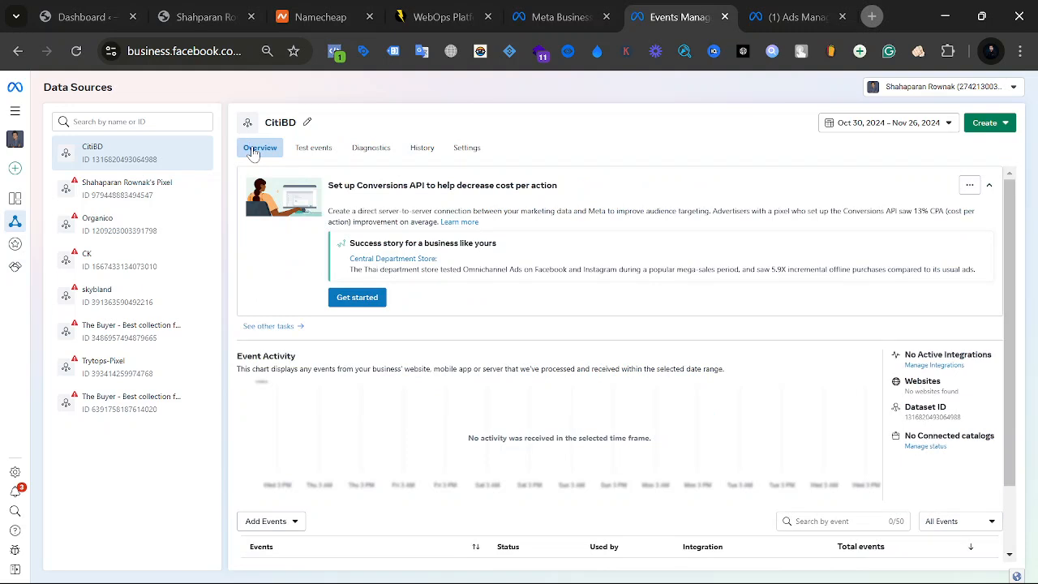
left_click(323, 149)
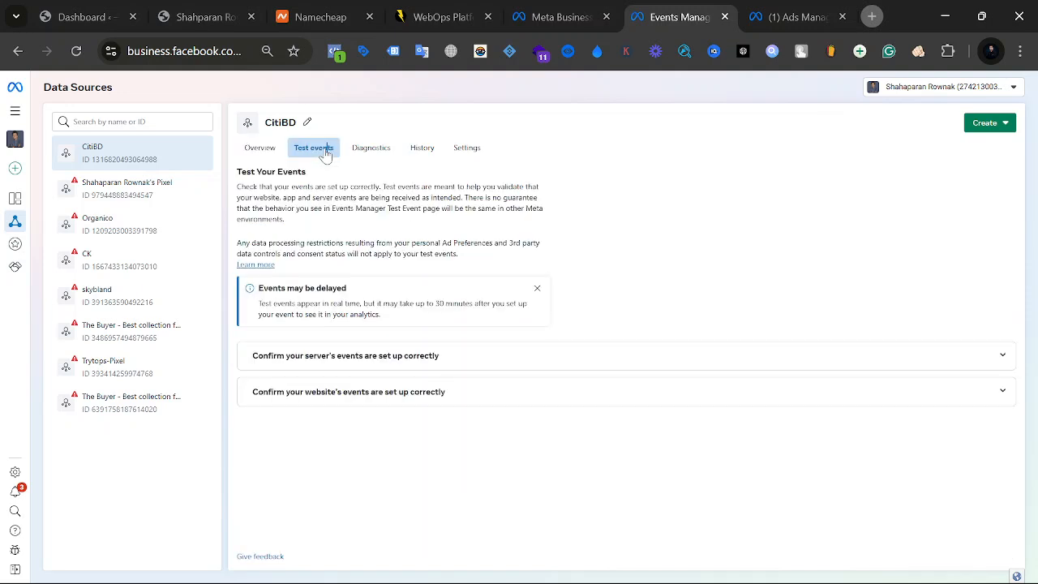
left_click(382, 154)
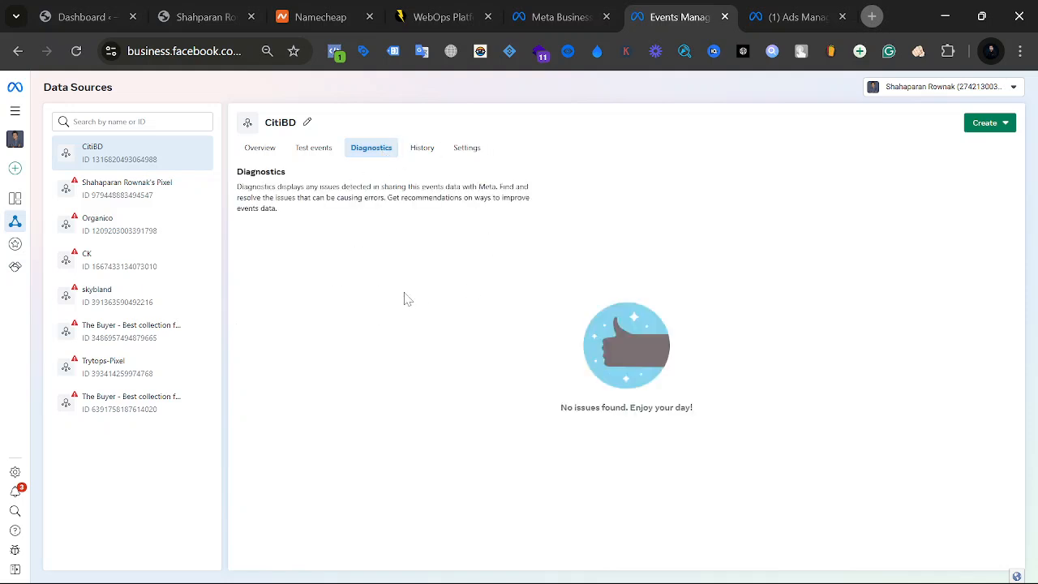
left_click(428, 159)
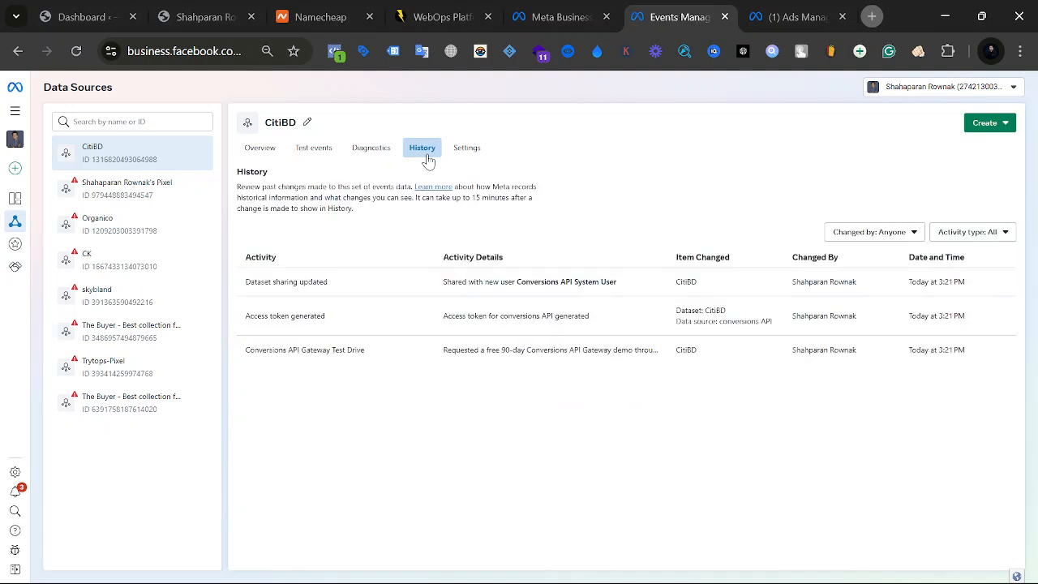
left_click(477, 158)
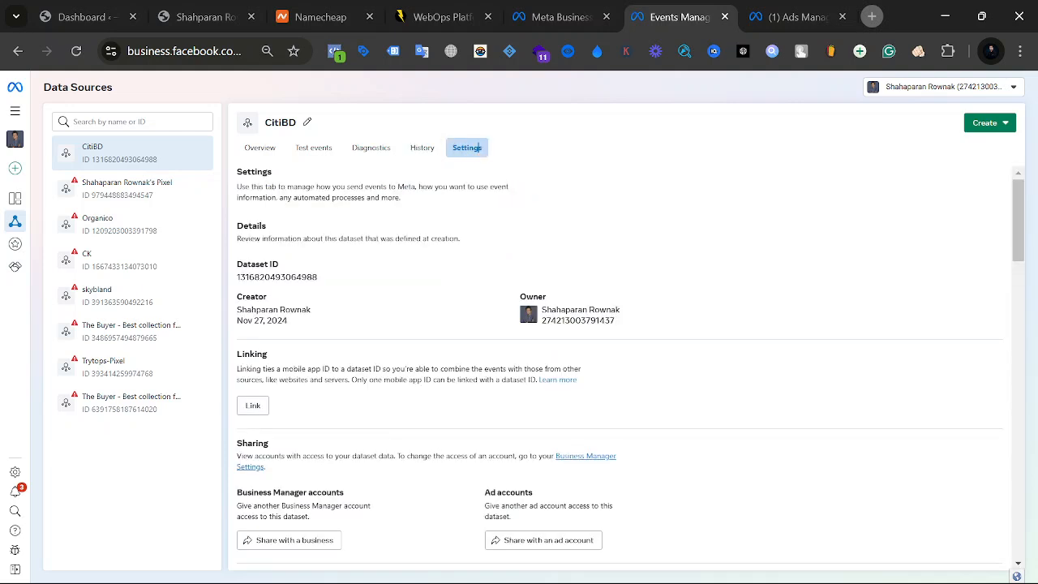
left_click_drag(247, 171, 359, 188)
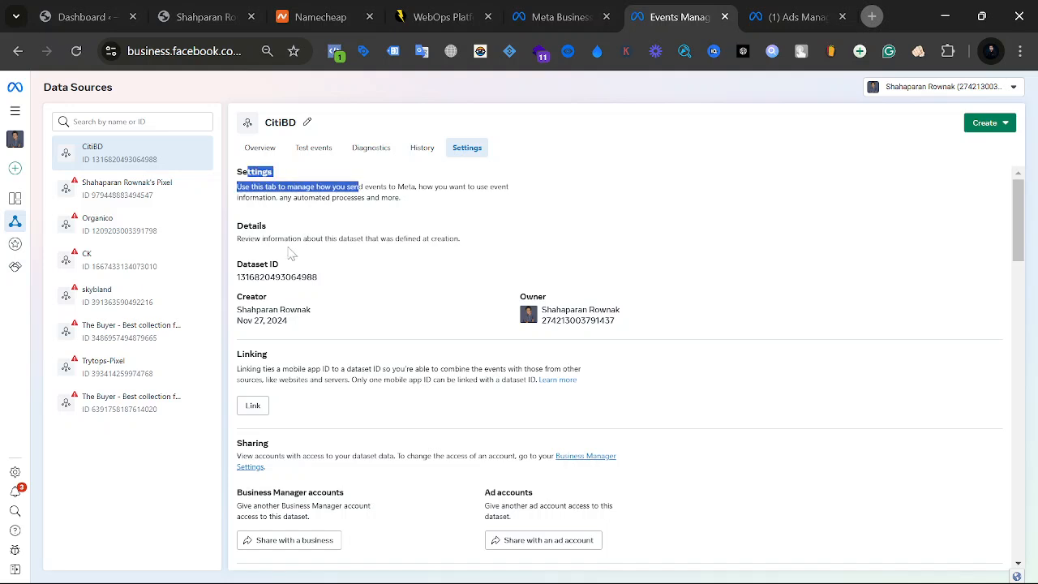
left_click_drag(237, 265, 303, 264)
left_click_drag(243, 297, 284, 298)
left_click_drag(520, 291, 644, 336)
left_click_drag(243, 354, 280, 355)
scroll(520, 357, "down", 1)
scroll(519, 349, "down", 1)
left_click(256, 245)
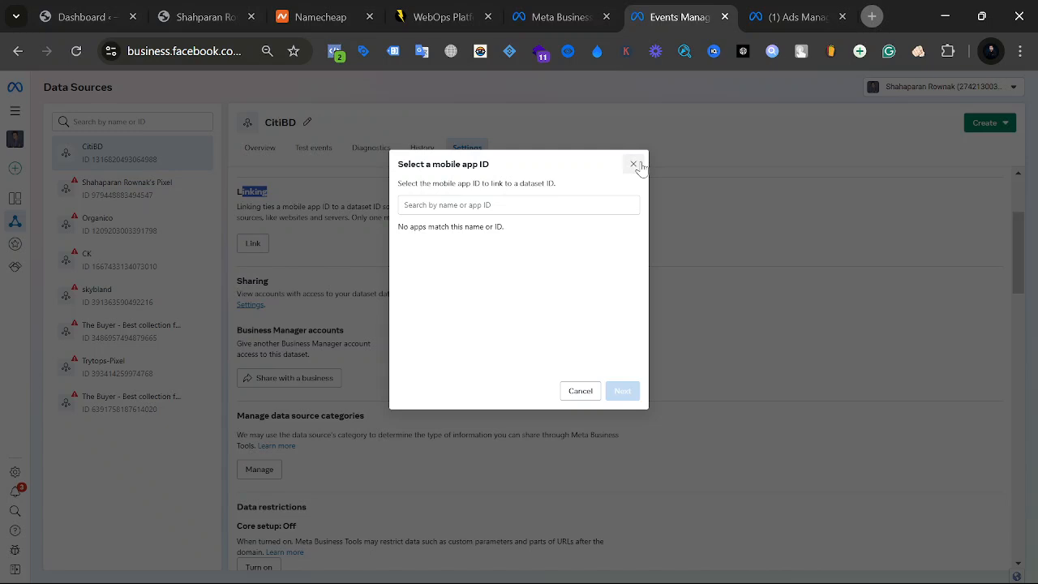
left_click(634, 165)
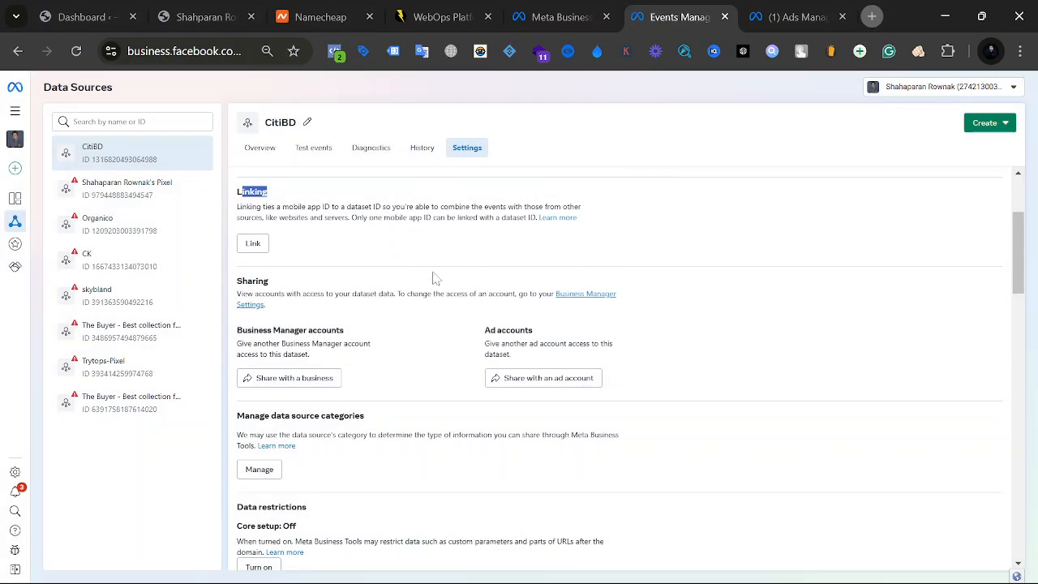
scroll(602, 213, "down", 1)
left_click_drag(295, 262, 509, 262)
left_click(831, 297)
scroll(830, 298, "down", 1)
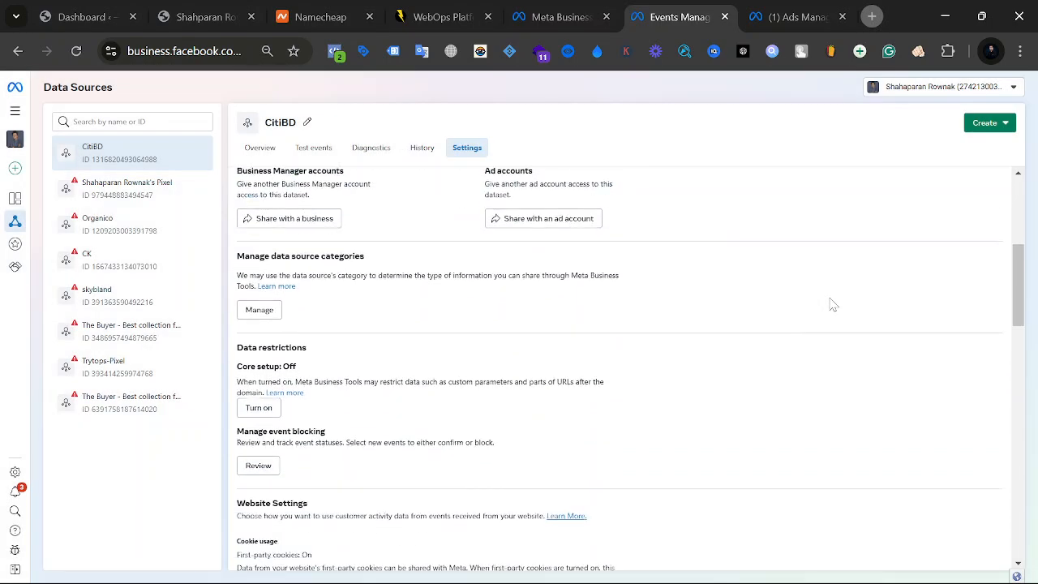
left_click_drag(235, 342, 321, 373)
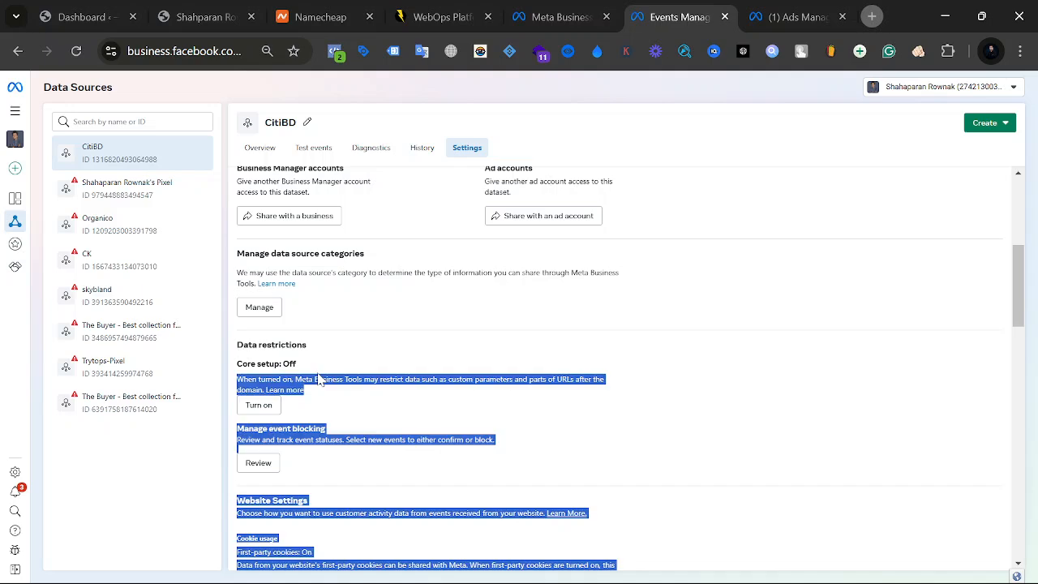
left_click(441, 346)
scroll(452, 347, "down", 3)
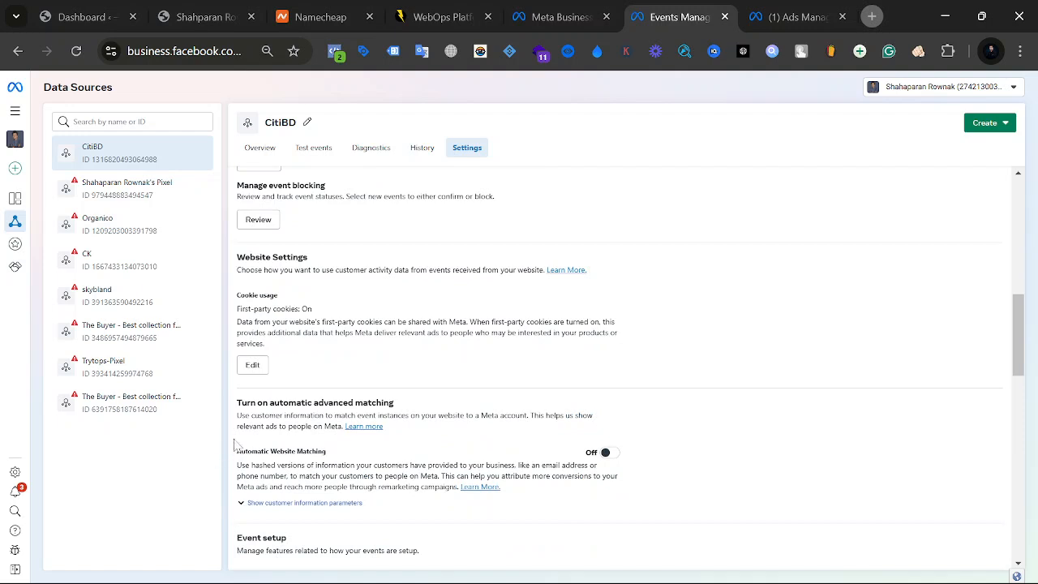
left_click_drag(237, 451, 328, 455)
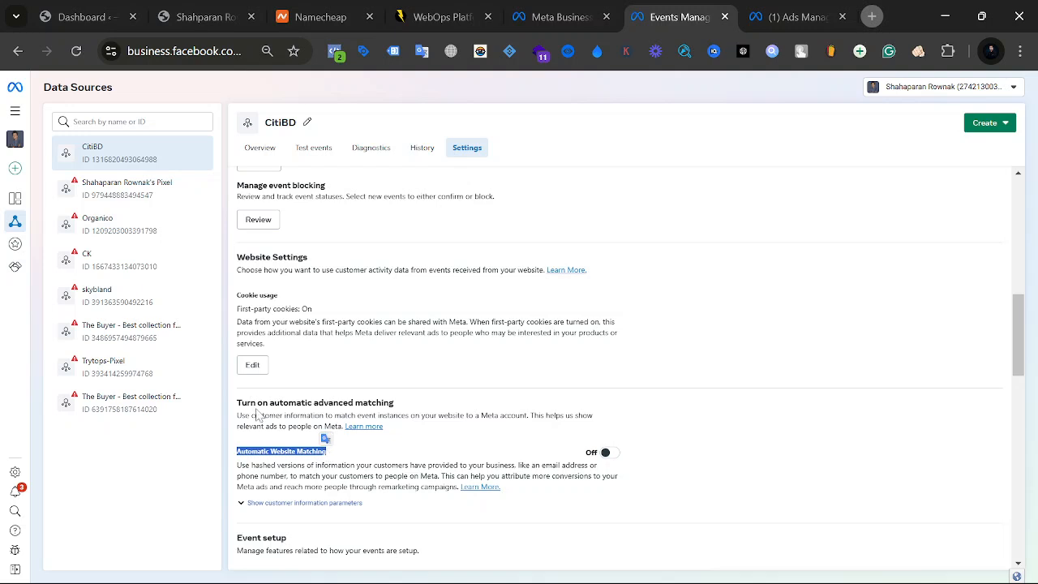
left_click_drag(247, 402, 394, 404)
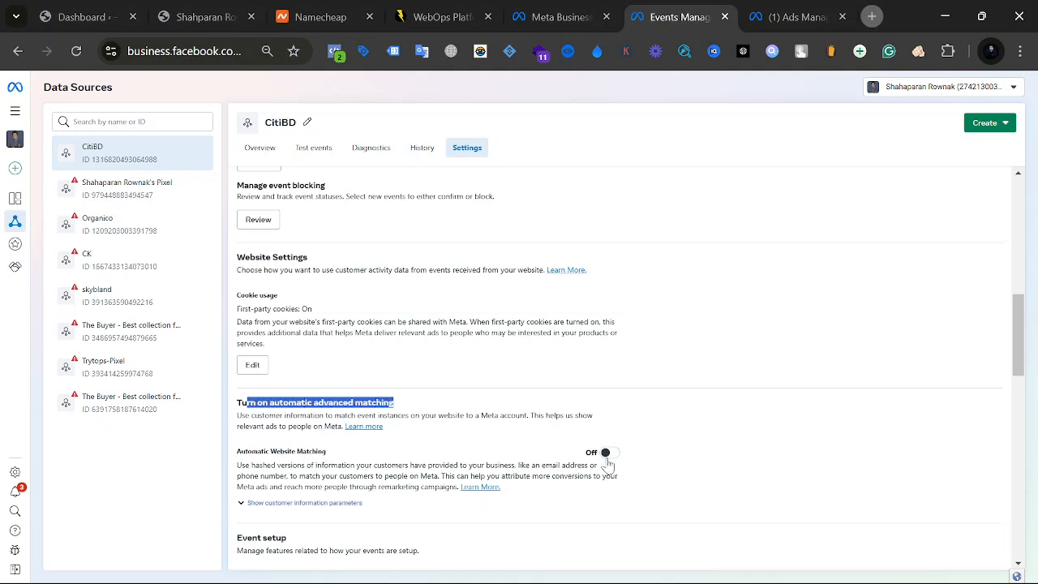
- Switch Automatic Website Matching On and review its eight customer parameters, Email through External id
left_click(607, 458)
scroll(365, 390, "down", 3)
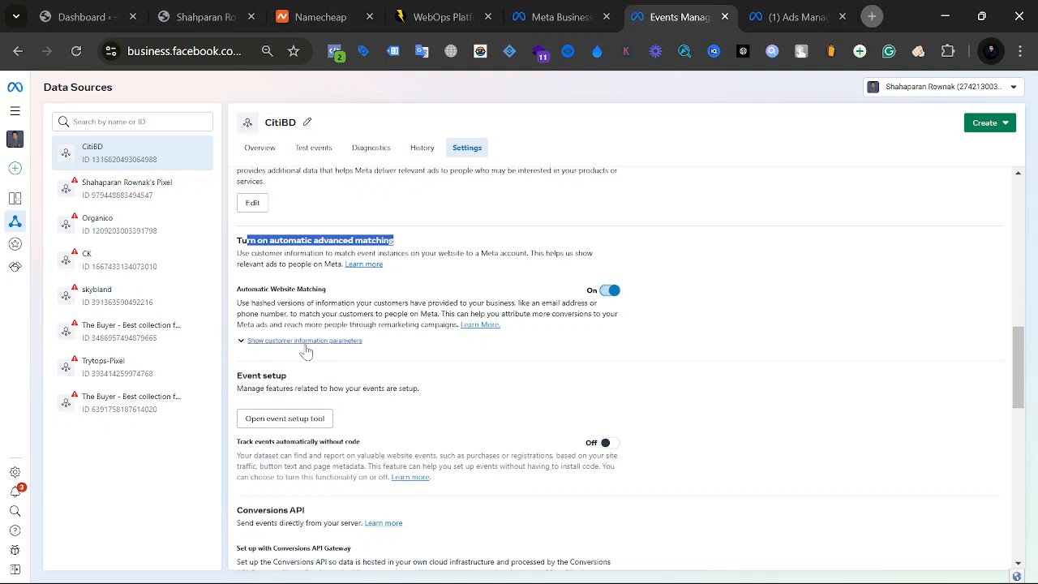
left_click(306, 344)
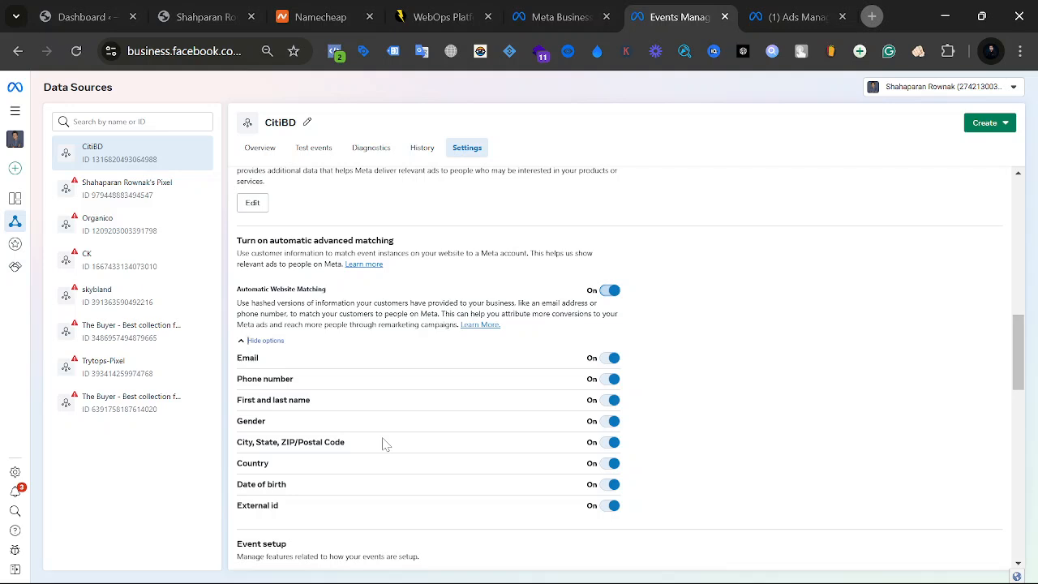
left_click_drag(242, 357, 276, 399)
left_click_drag(422, 558, 309, 355)
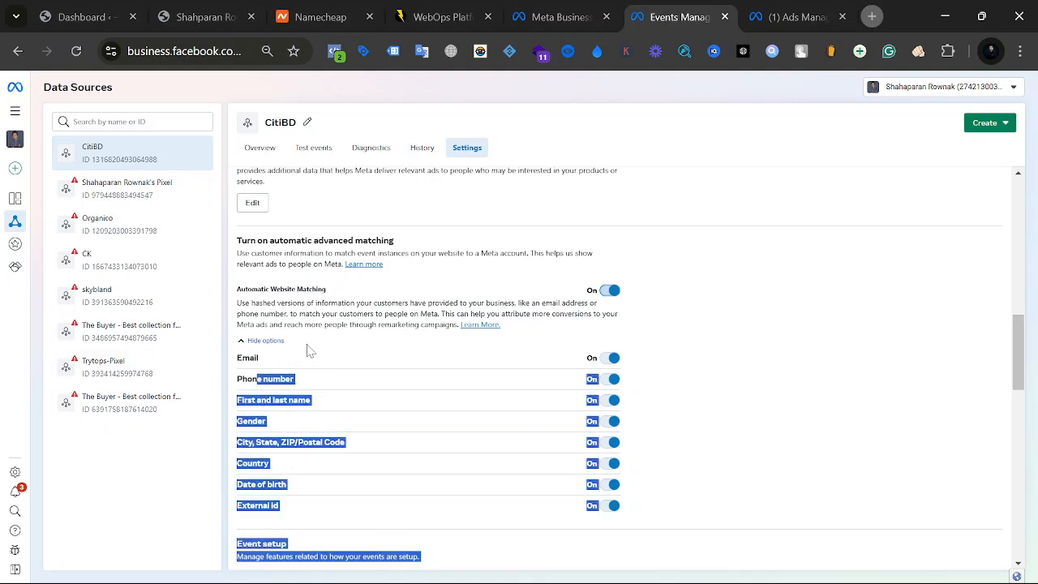
left_click(309, 355)
left_click_drag(422, 558, 297, 457)
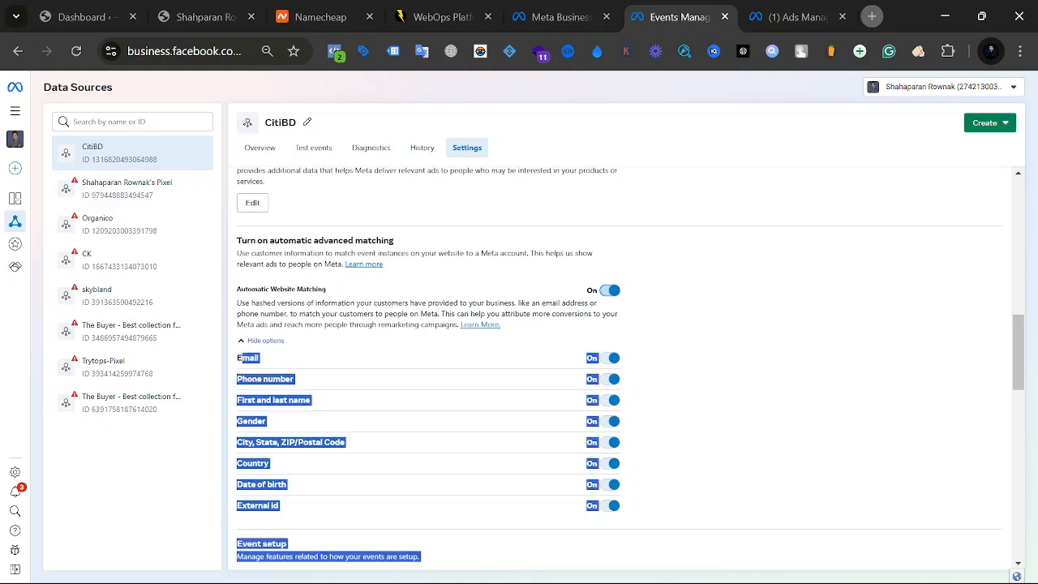
left_click(331, 355)
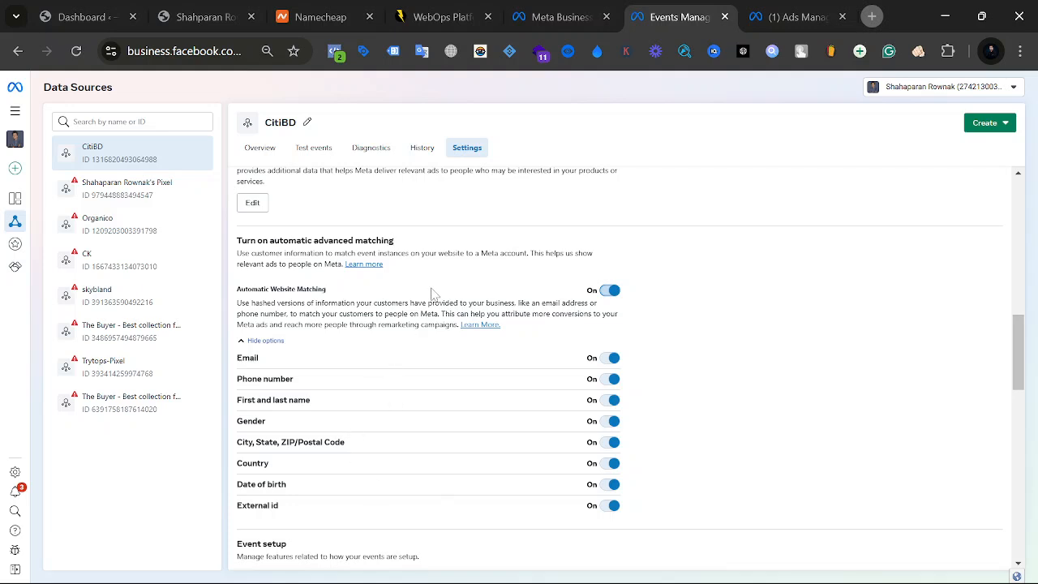
- Scroll back to the top of Settings and open the CitiBD dataset's Test events page
scroll(432, 293, "up", 8)
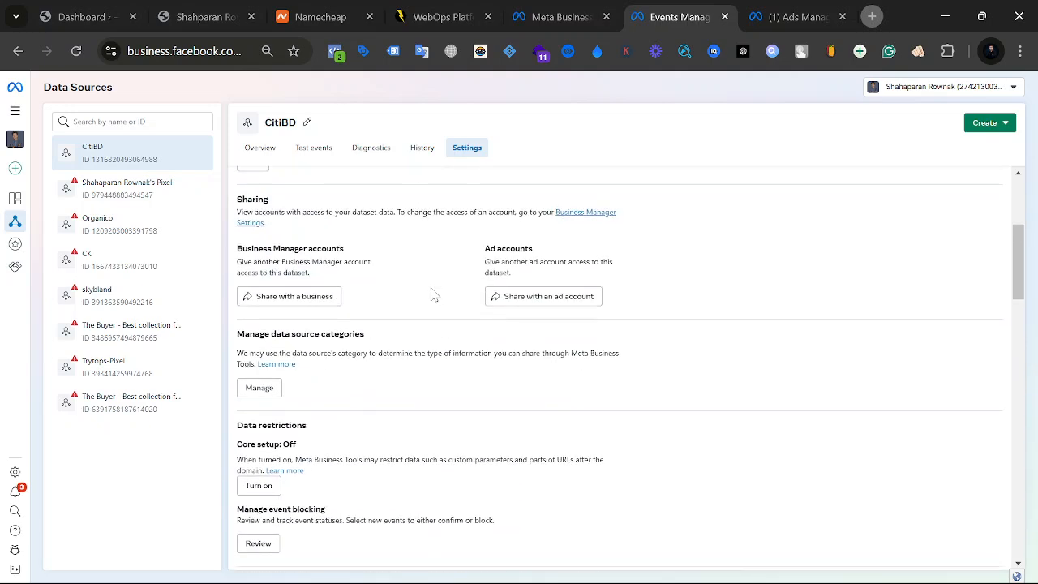
left_click(314, 148)
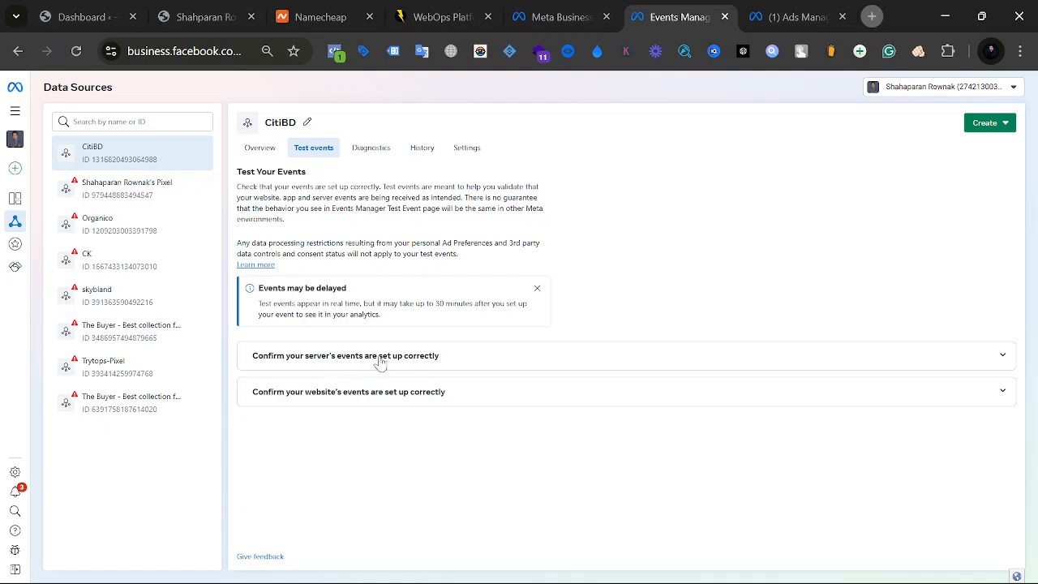
- Expand the website and server event test sections and select the website URL field
left_click(403, 402)
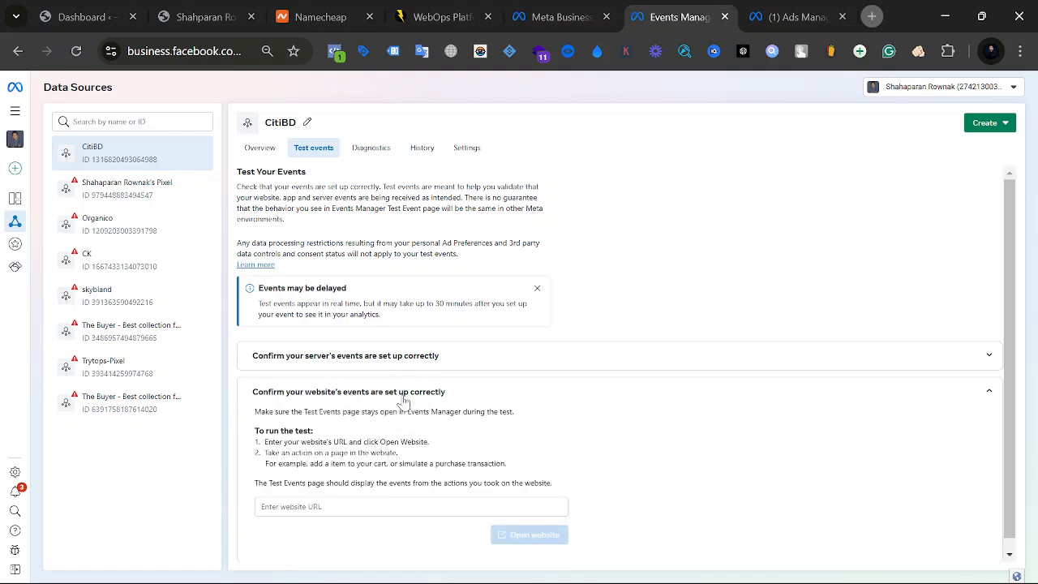
left_click(377, 357)
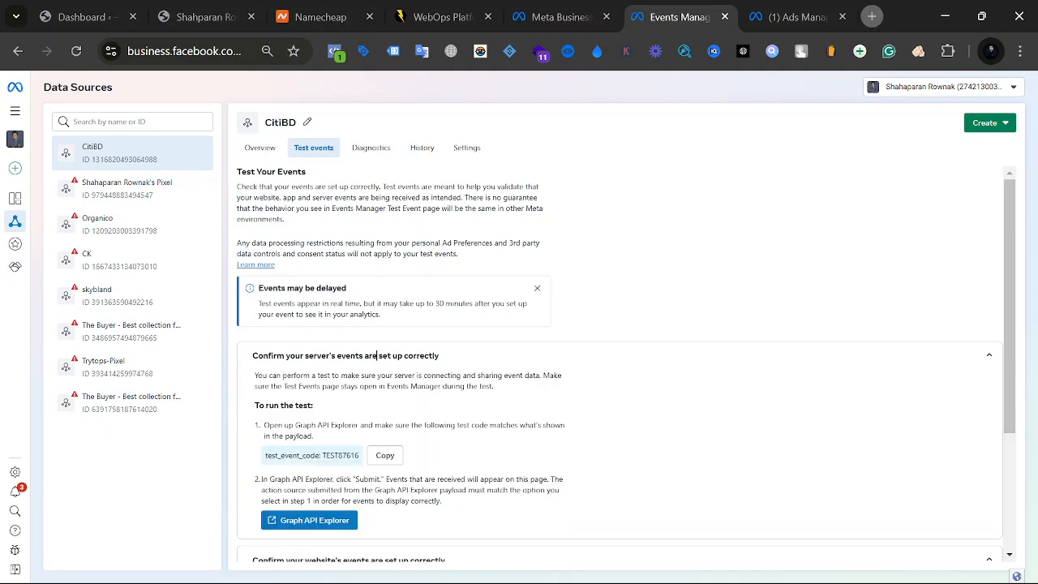
left_click(384, 361)
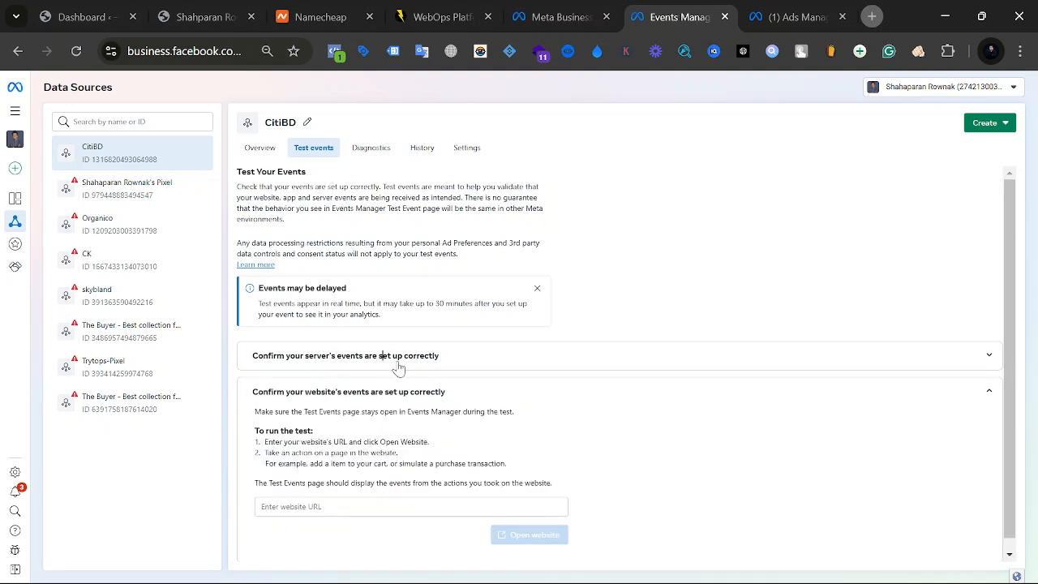
left_click_drag(305, 392, 406, 399)
left_click(408, 398)
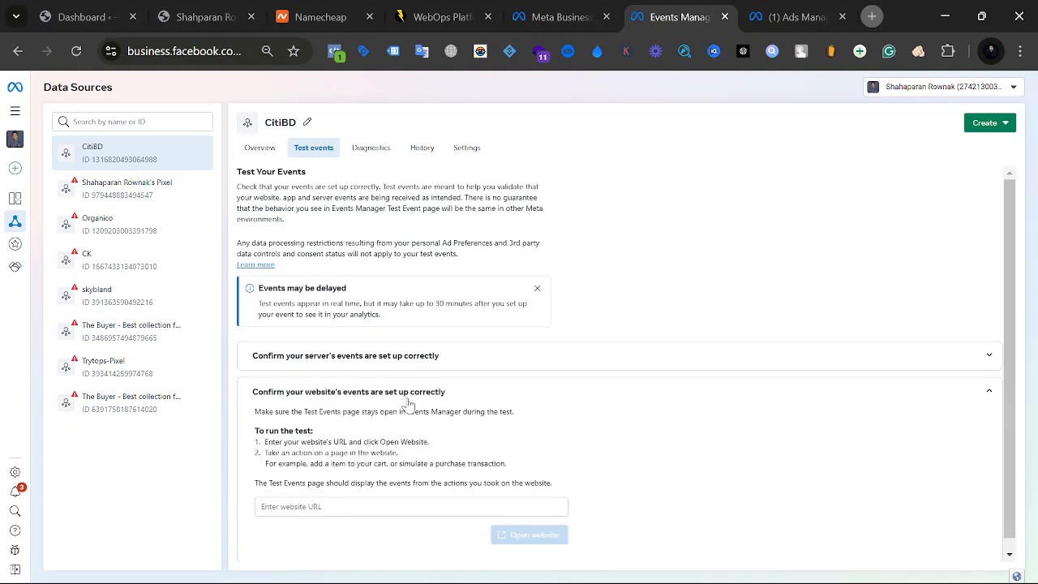
left_click(384, 505)
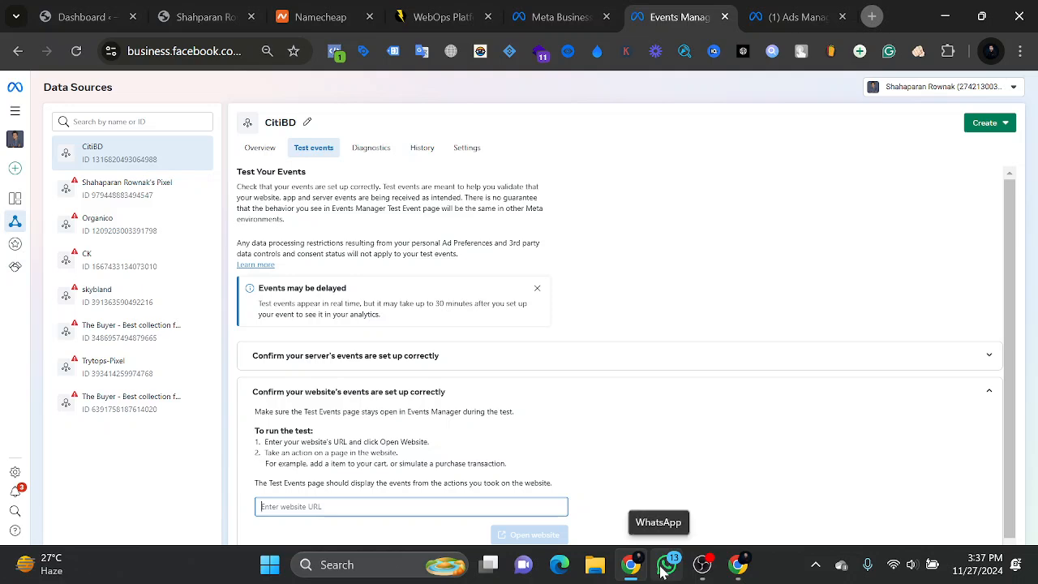
left_click(731, 570)
key("ctrl+l")
key("ctrl+c")
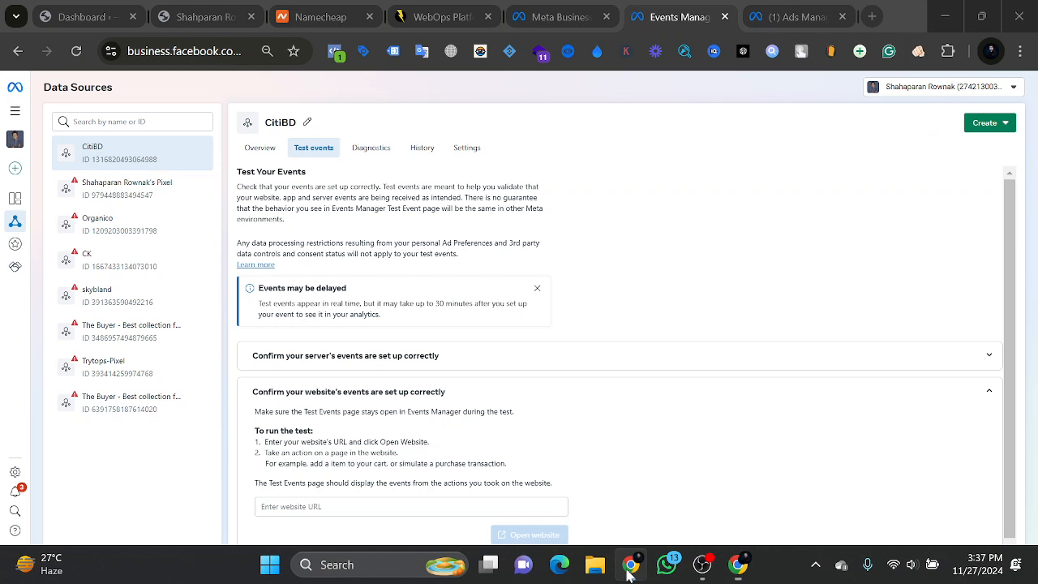
left_click(629, 568)
key("ctrl+v")
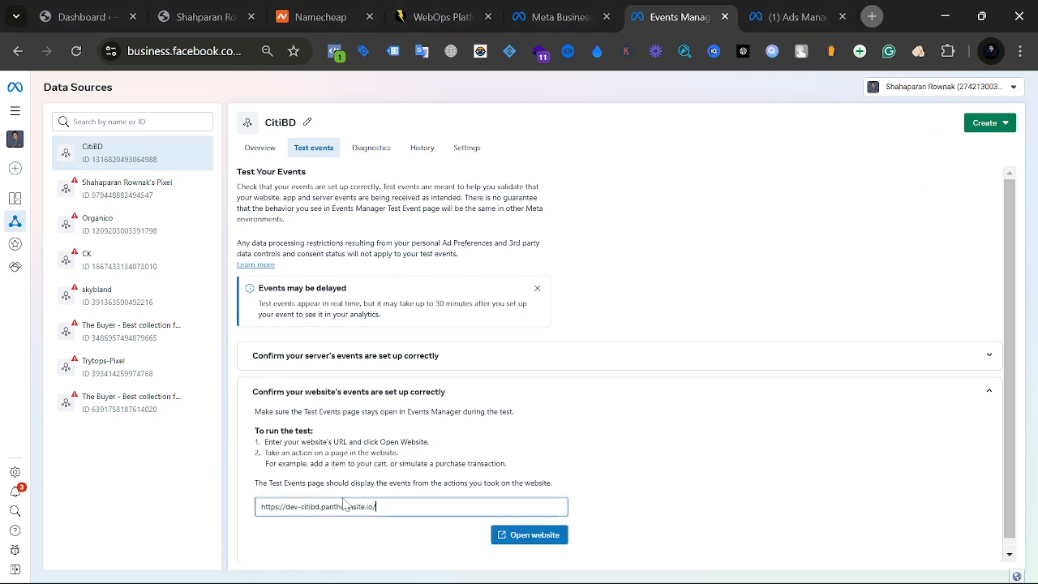
scroll(667, 428, "down", 1)
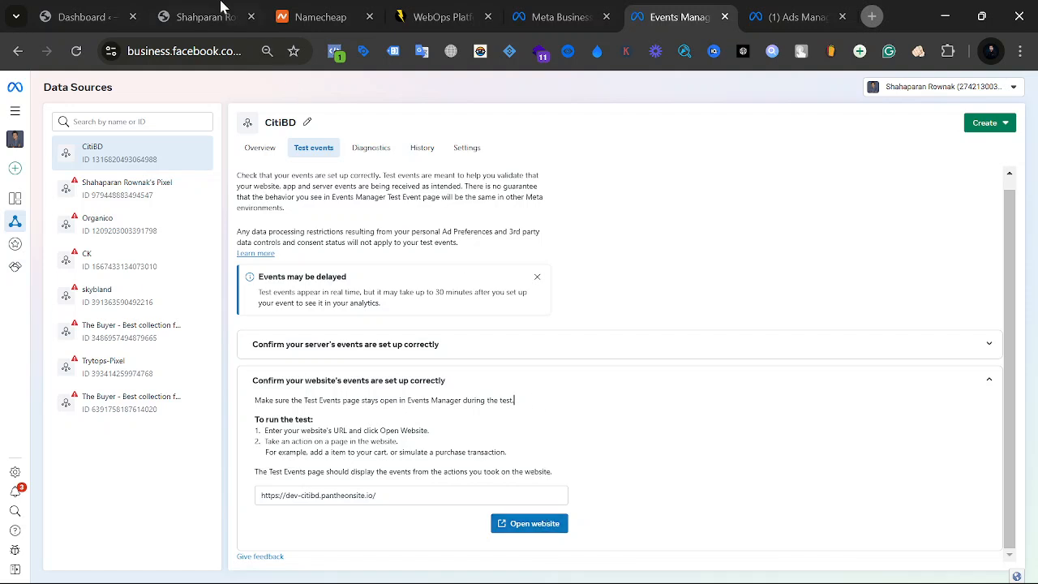
- Close the unneeded browser tabs, including Namecheap and WebOps
left_click(251, 16)
left_click(252, 16)
left_click(251, 16)
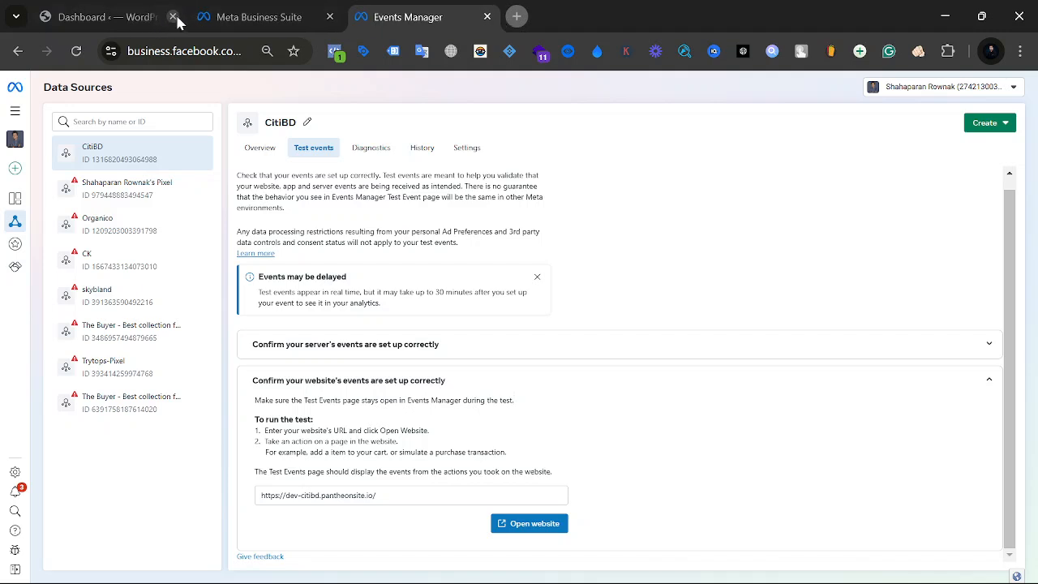
left_click(177, 17)
- Open the store from Test events, browse it and see Meta Pixel Helper find no pixel
left_click(516, 525)
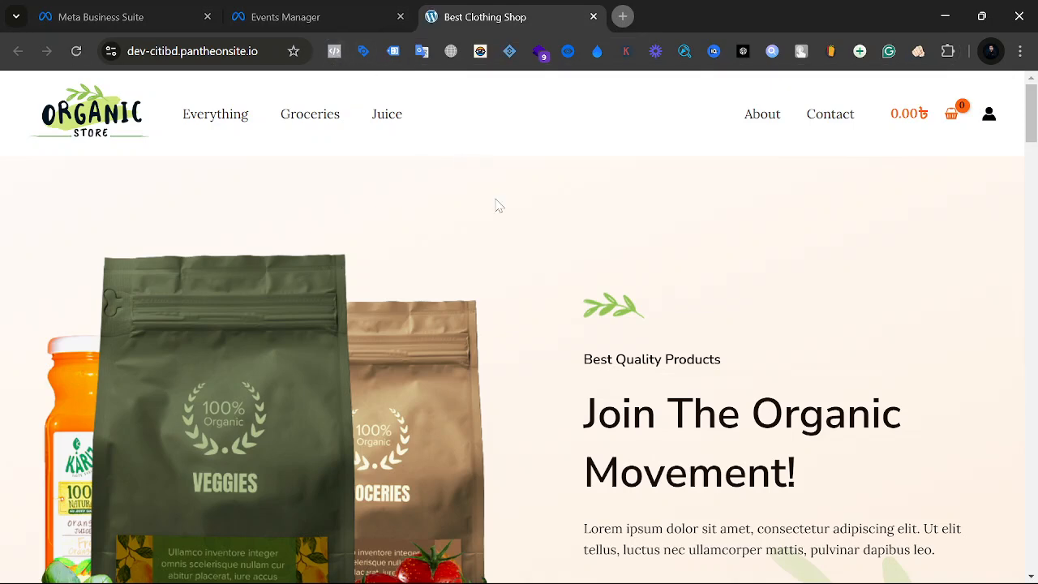
scroll(499, 205, "down", 1)
scroll(498, 204, "down", 5)
scroll(498, 204, "up", 6)
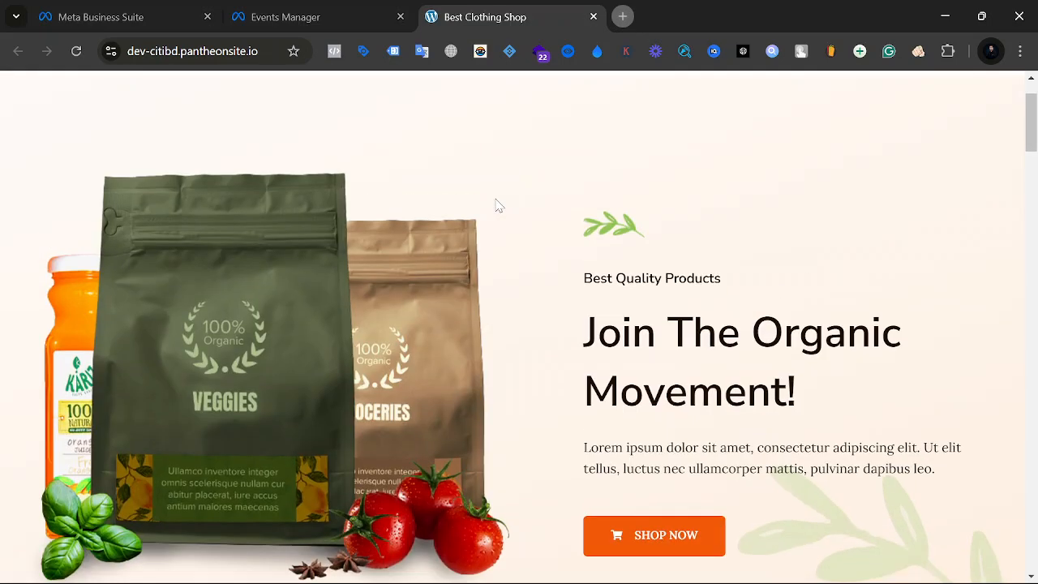
left_click(334, 51)
left_click(478, 235)
scroll(479, 235, "down", 14)
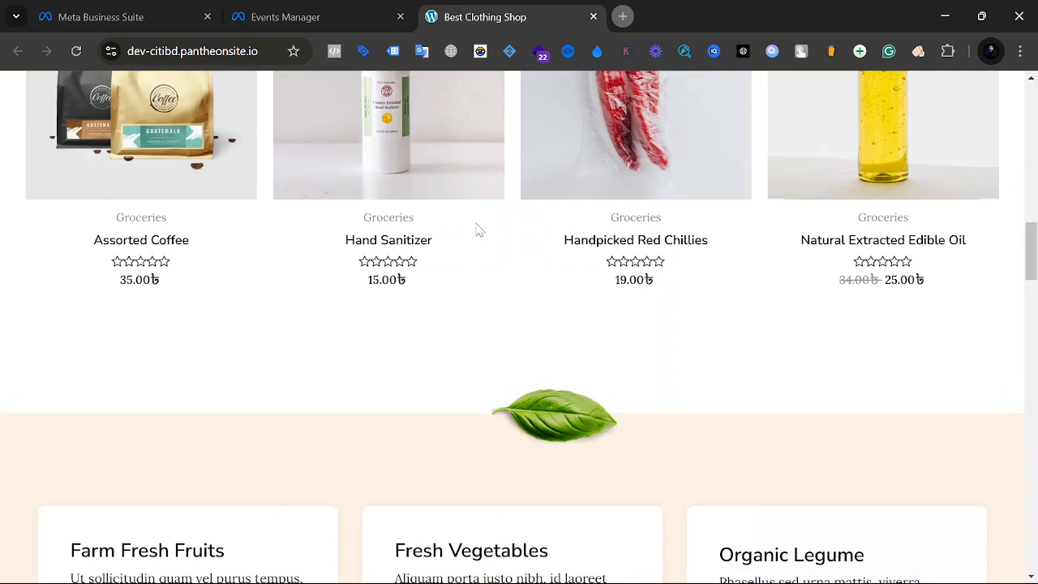
scroll(478, 231, "up", 15)
left_click(308, 17)
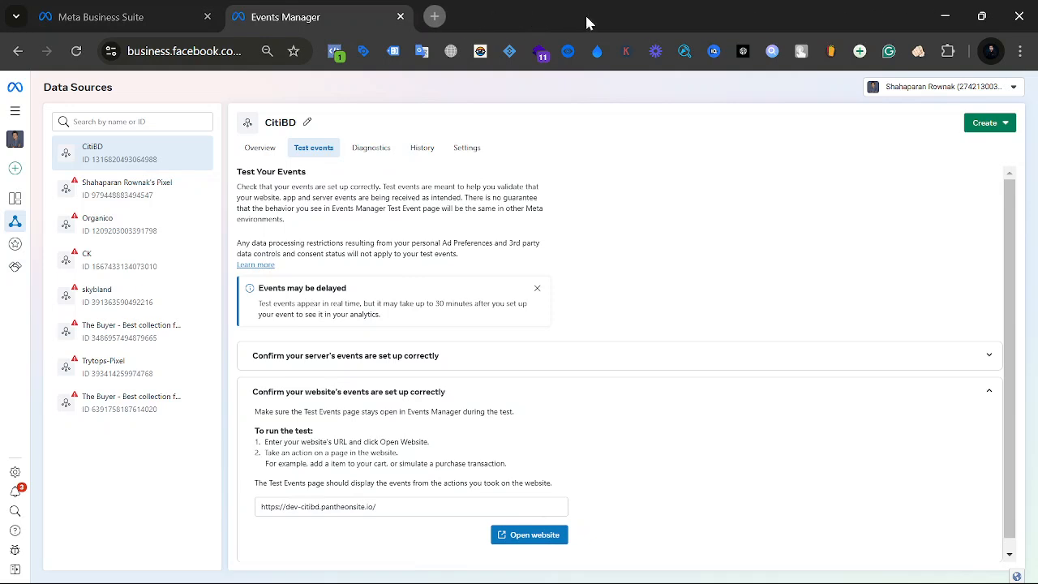
- Reopen the store website, scroll through it and recheck for a pixel before returning
left_click(508, 537)
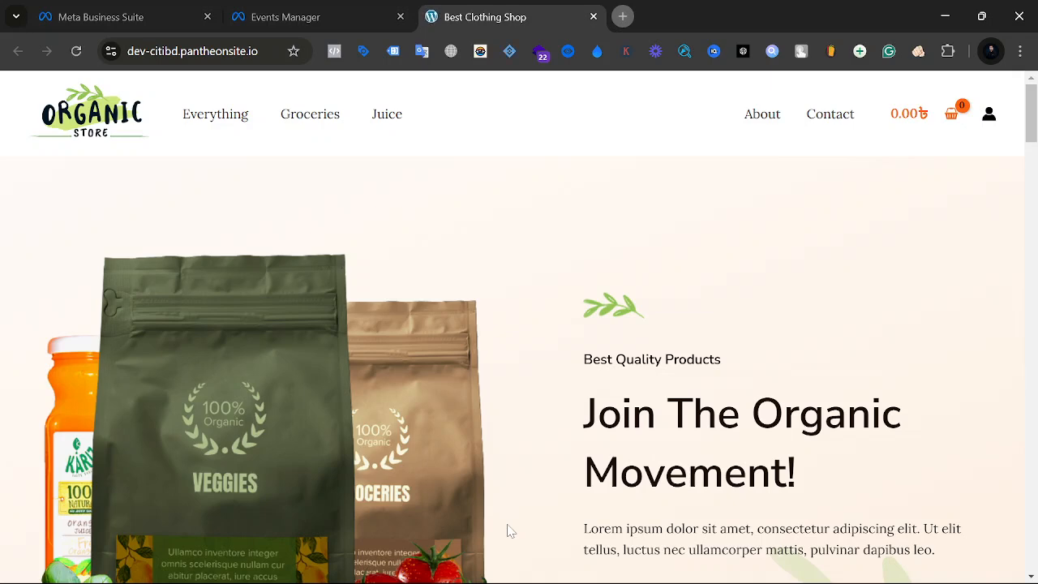
scroll(563, 408, "down", 12)
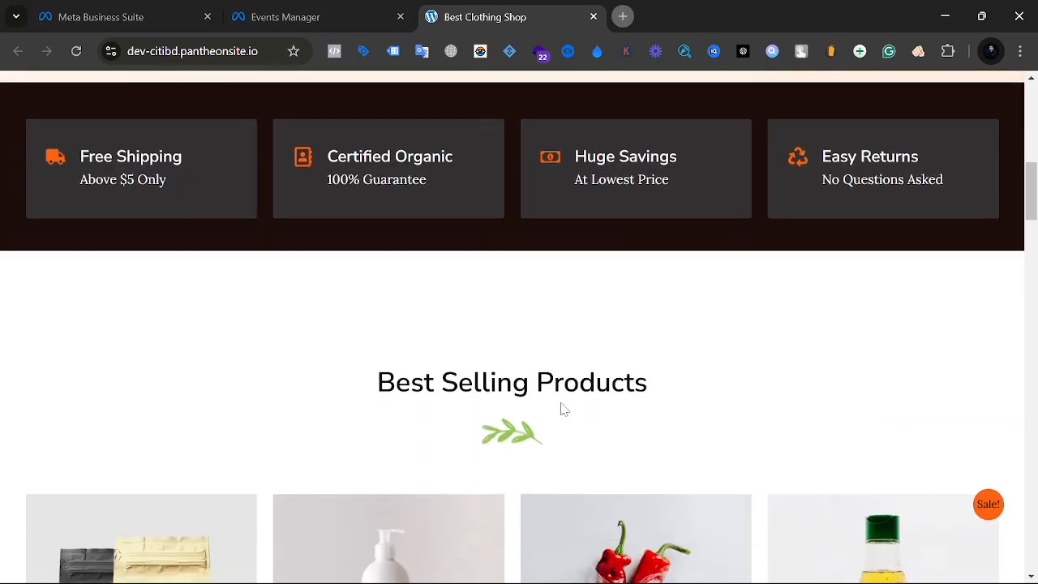
scroll(564, 409, "down", 15)
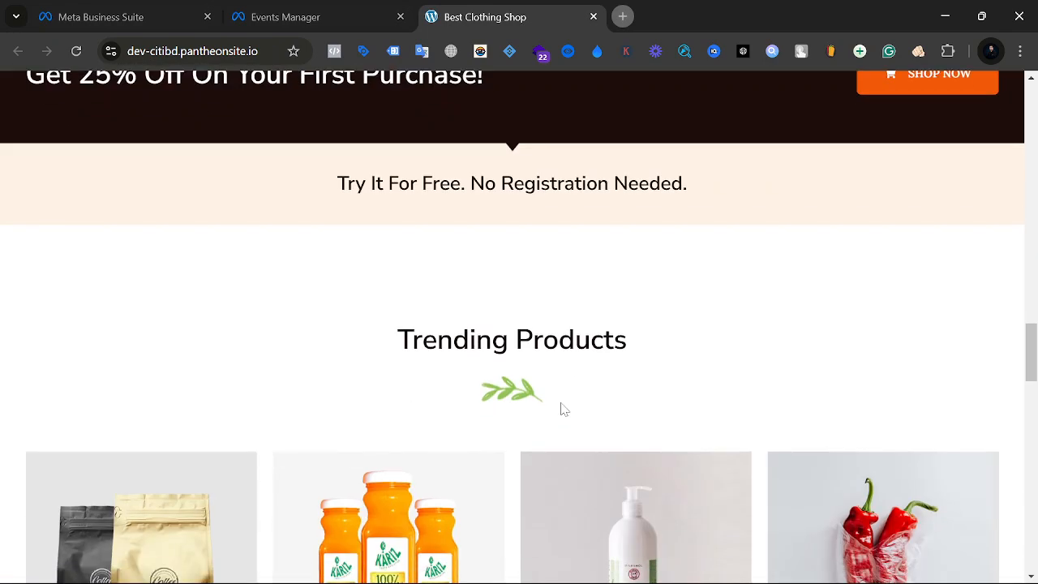
scroll(564, 409, "up", 20)
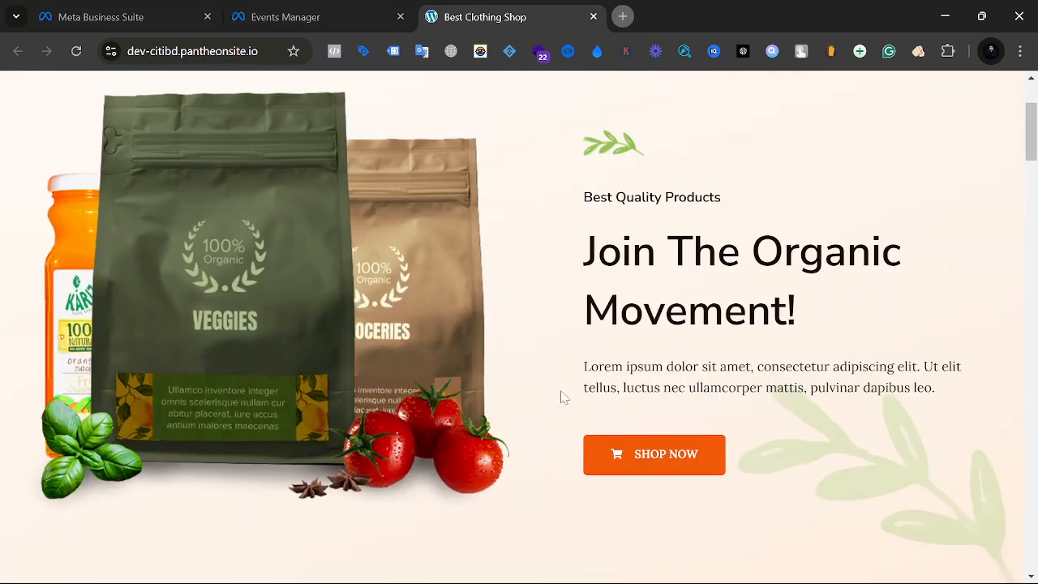
left_click(342, 57)
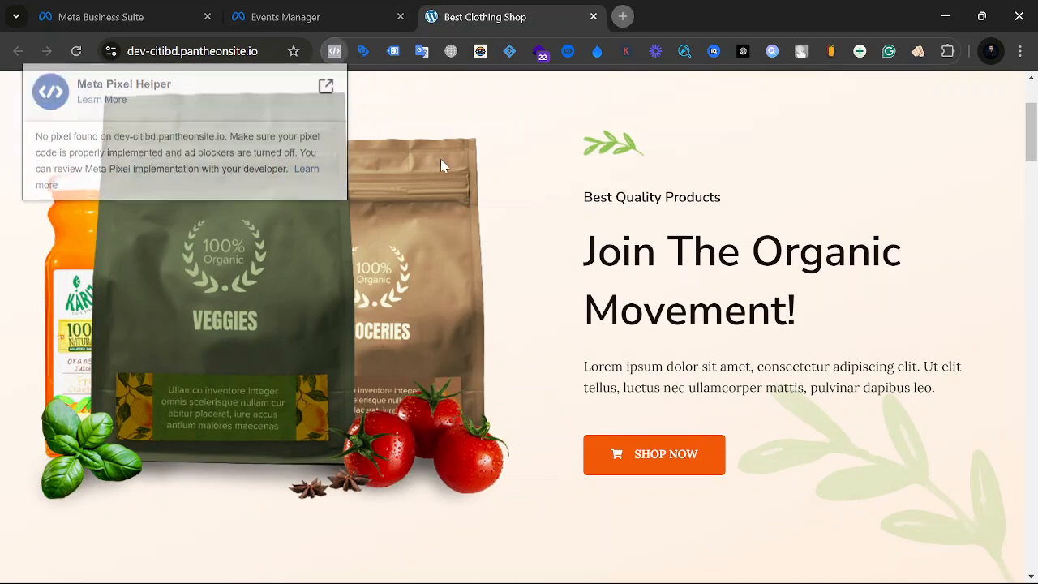
left_click(269, 12)
scroll(479, 343, "down", 1)
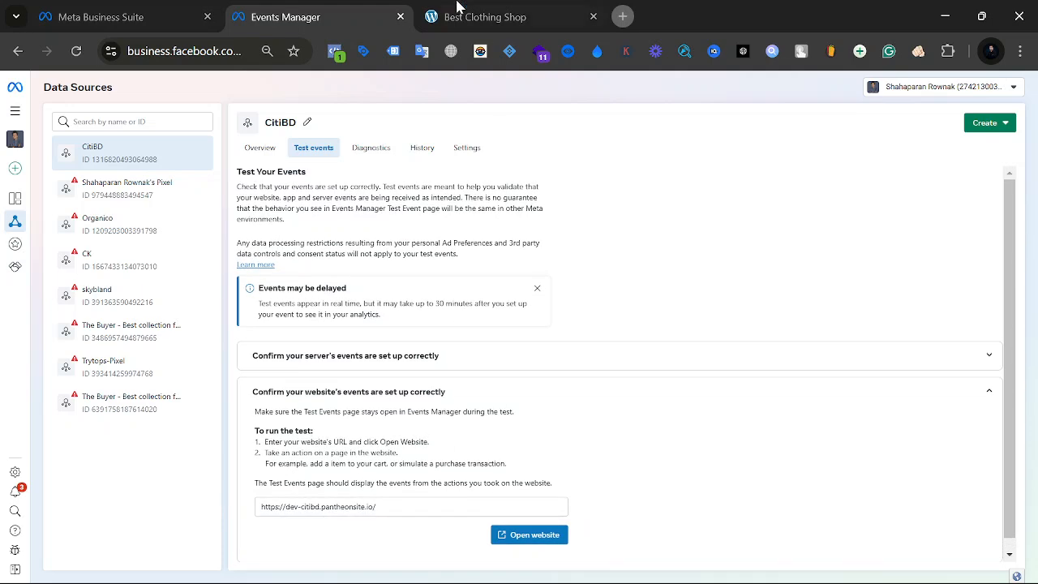
- Switch between Events Manager and the Best Clothing Shop store tab and scroll the store
left_click(459, 8)
left_click(311, 8)
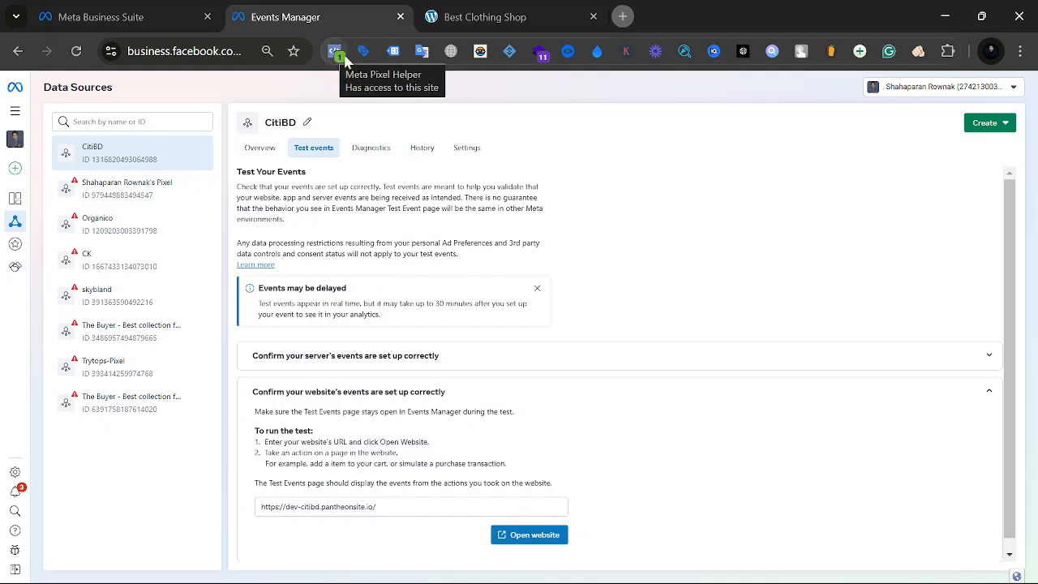
left_click(477, 16)
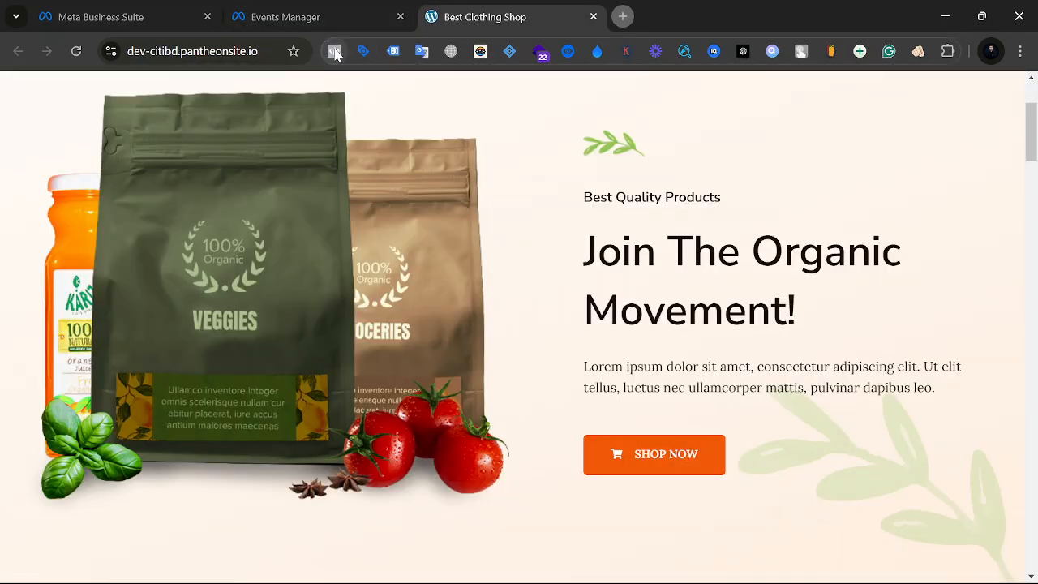
scroll(522, 375, "down", 10)
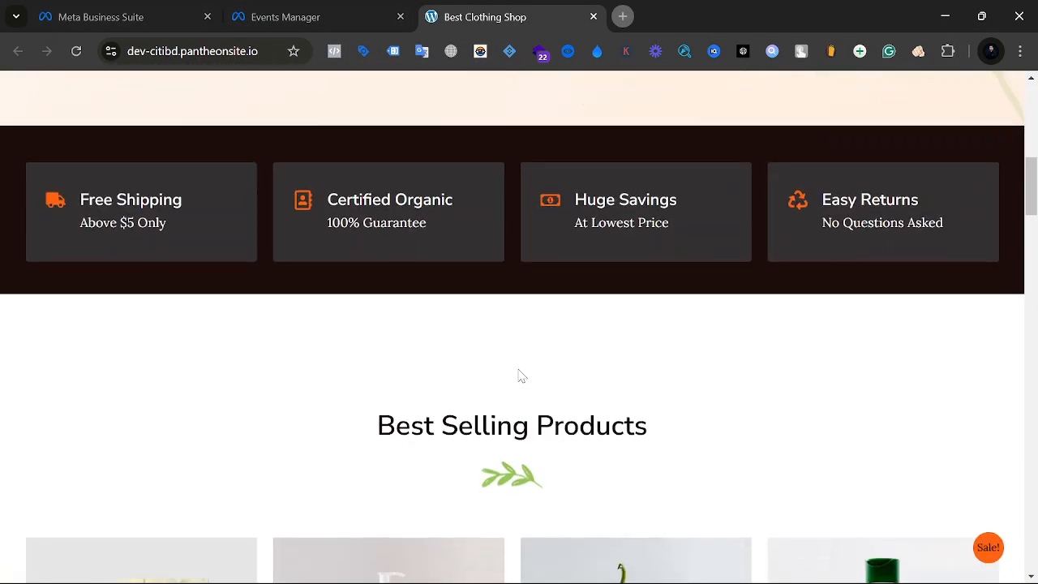
scroll(523, 368, "down", 18)
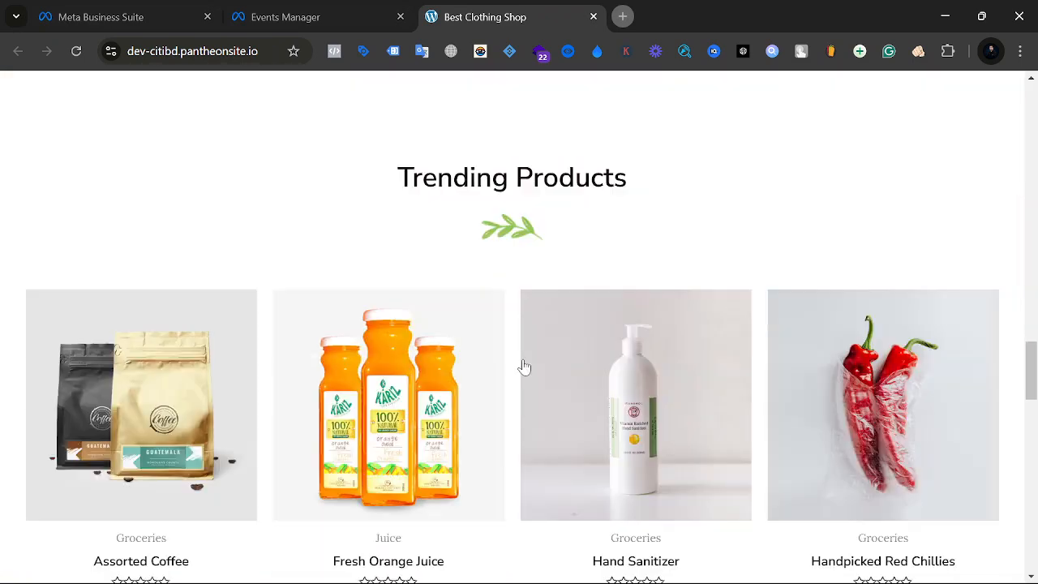
scroll(526, 365, "up", 15)
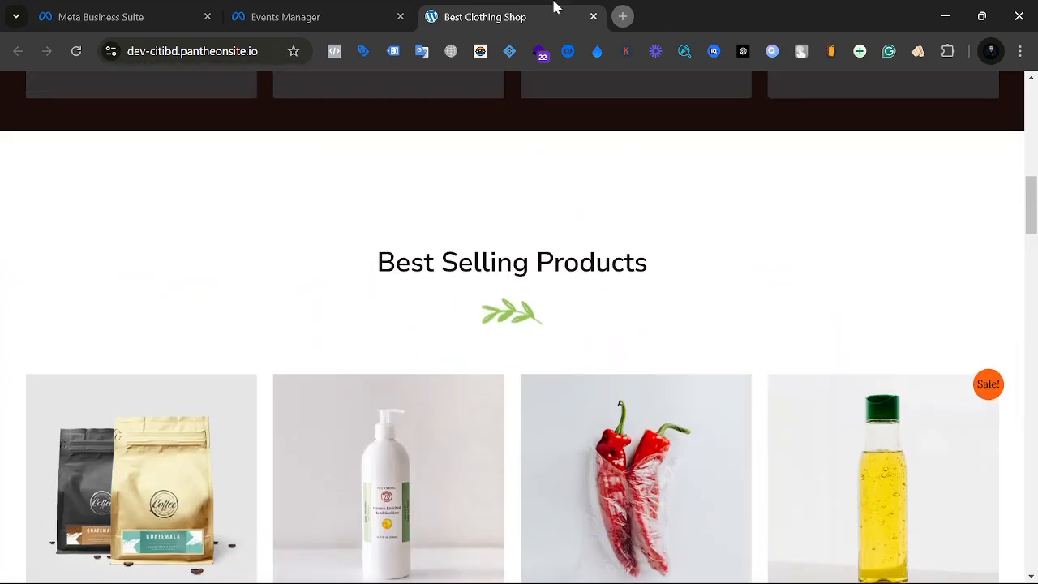
- Load the store address dev-citibd.pantheonsite.io in a new browser tab
left_click(256, 55)
key("ctrl+c")
left_click(623, 16)
key("ctrl+v")
key("Return")
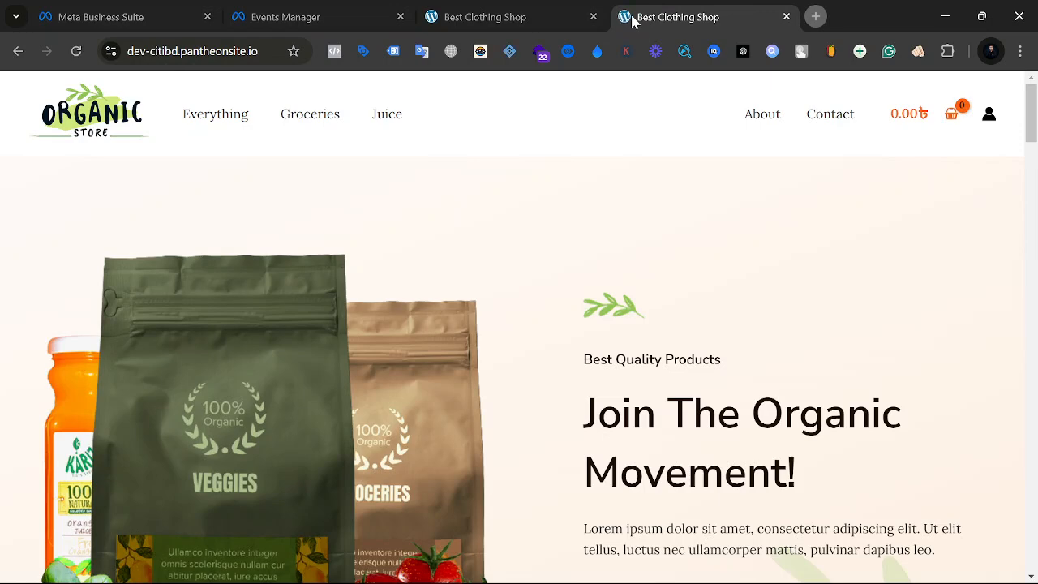
mouse_move(681, 579)
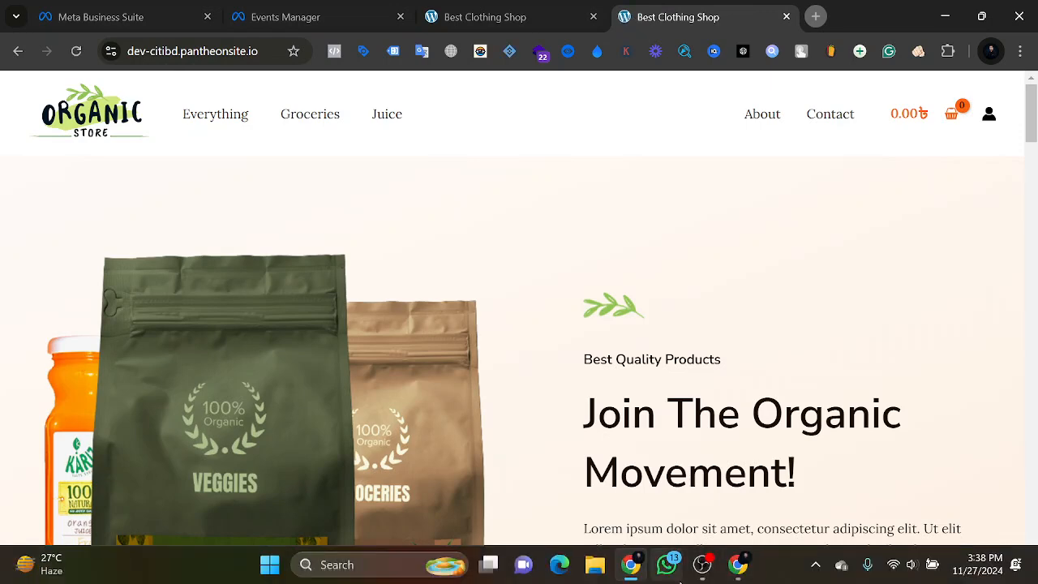
left_click(633, 572)
- Reload the store and confirm in Meta Pixel Helper that the PageView event fires
left_click(740, 567)
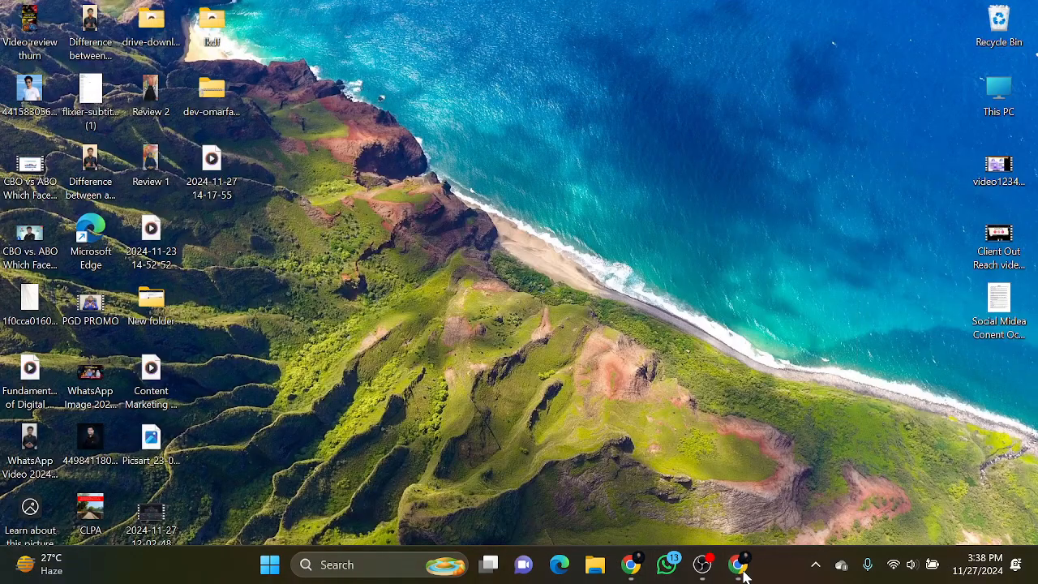
left_click(740, 568)
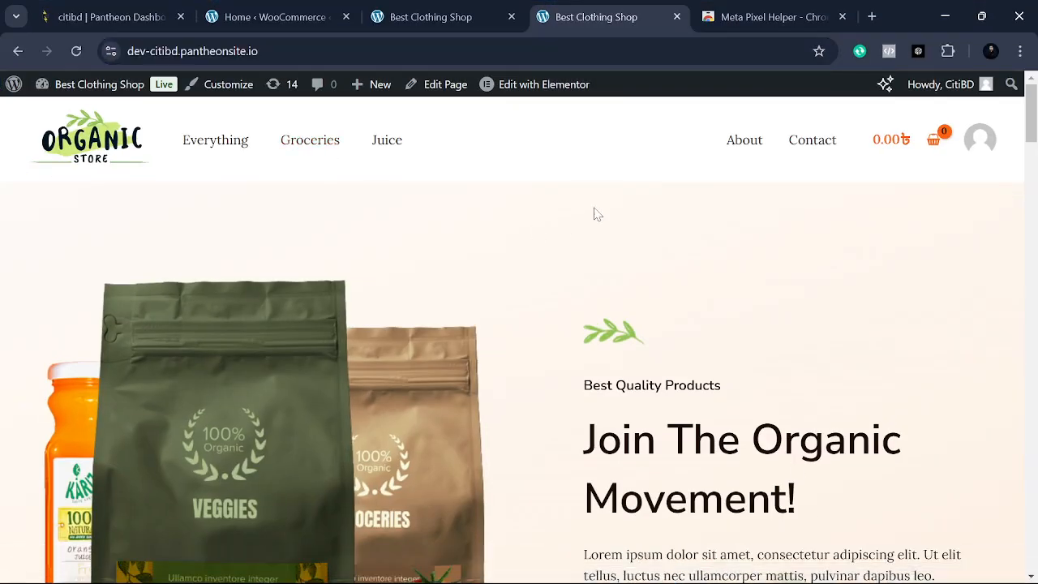
left_click(889, 52)
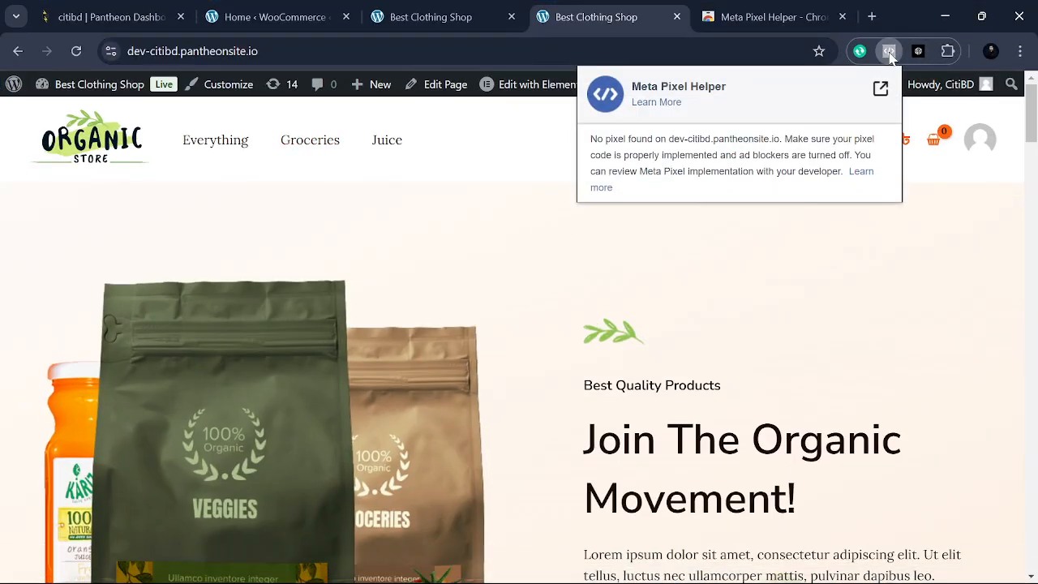
left_click(443, 343)
key("F5")
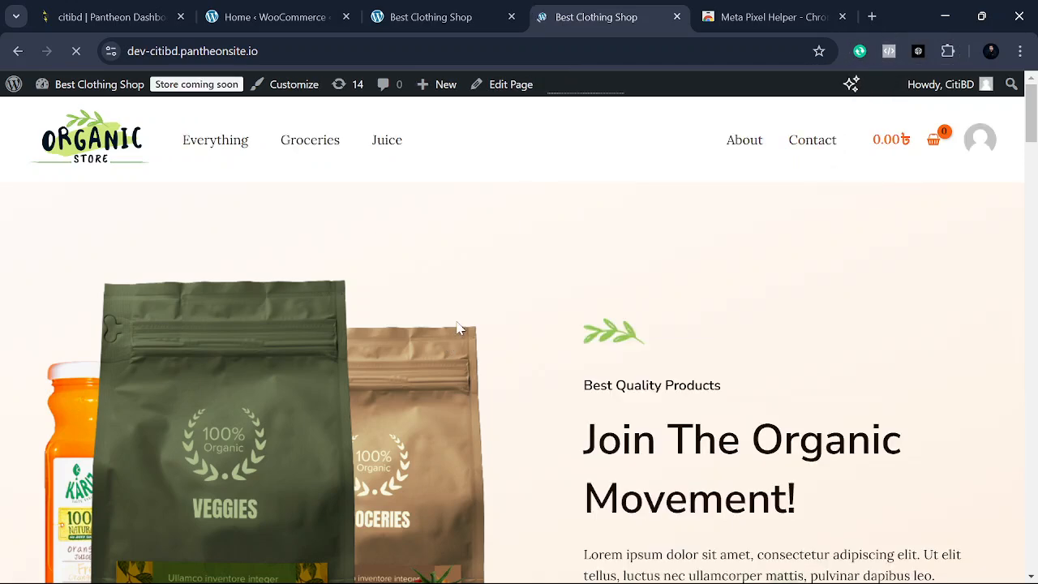
left_click(890, 51)
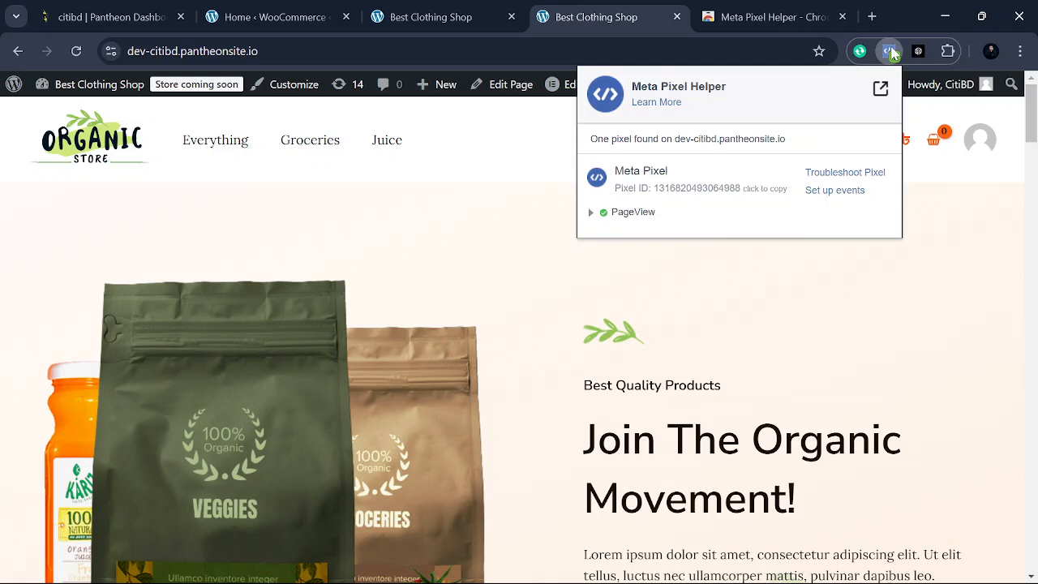
left_click(653, 213)
left_click(511, 212)
- Reload the other storefront window and close both Best Clothing Shop tabs
mouse_move(659, 582)
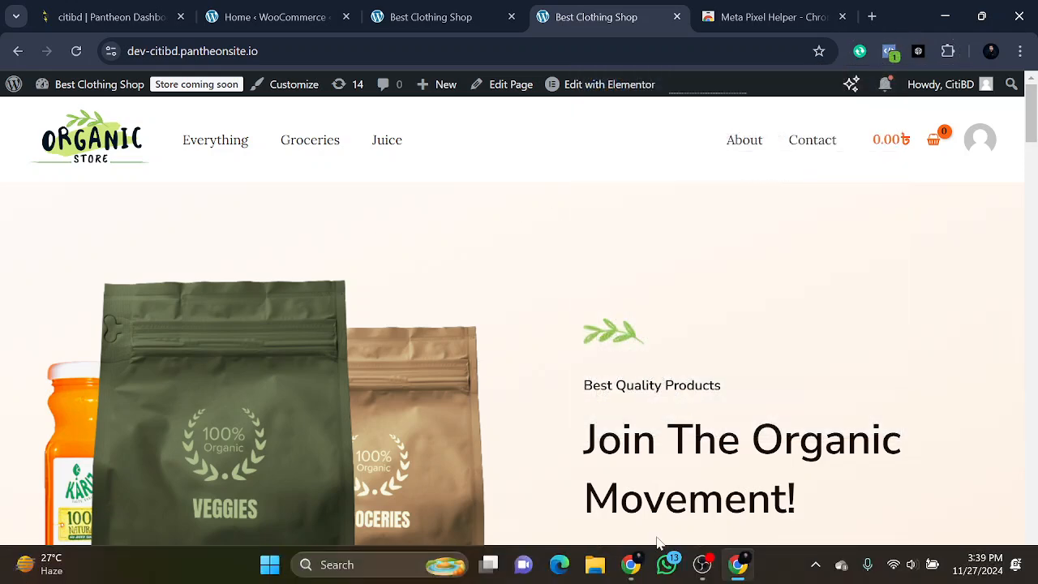
left_click(632, 564)
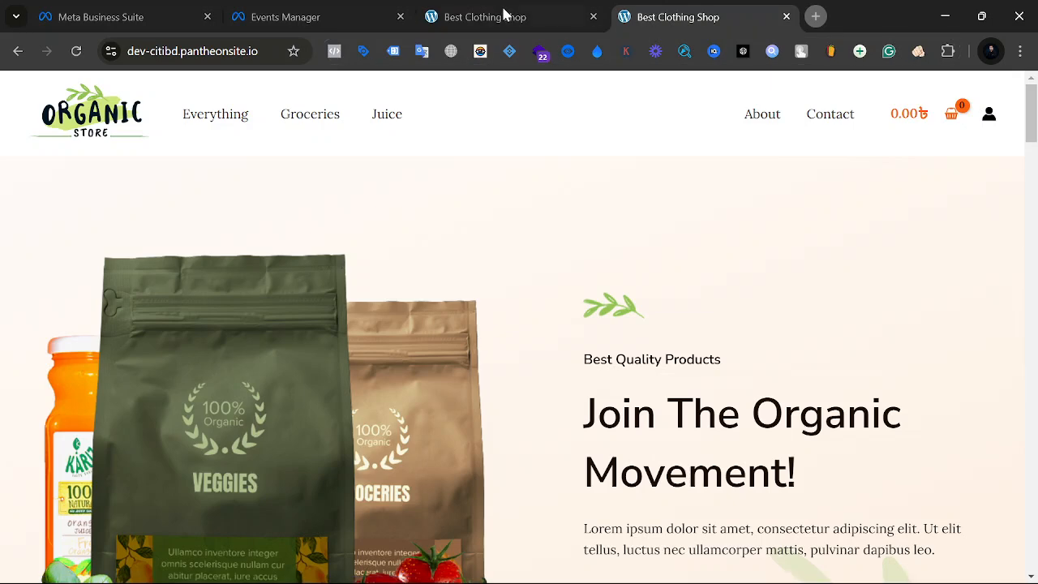
key("ctrl+r")
left_click(593, 17)
left_click(592, 17)
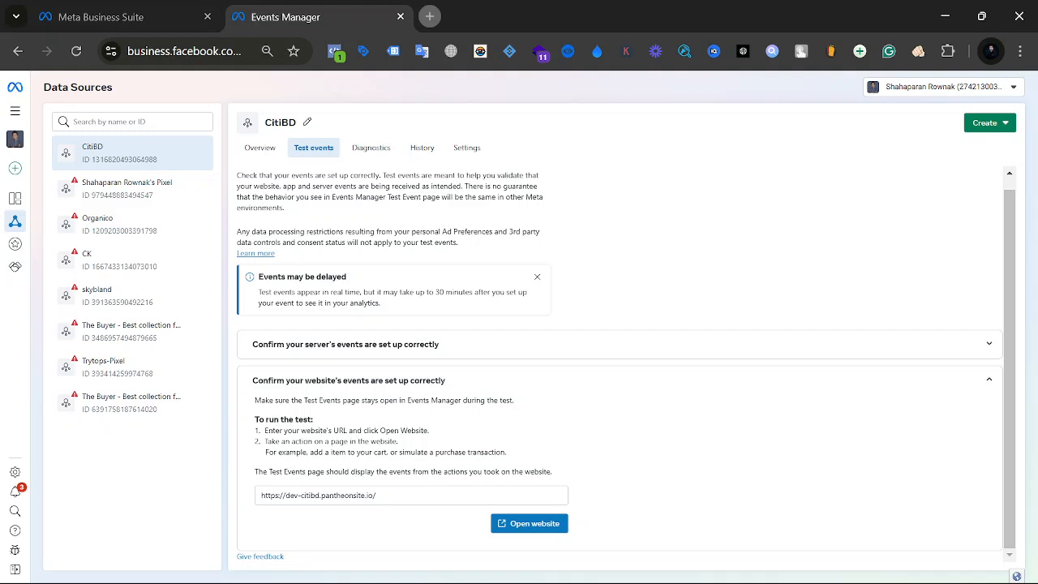
- Launch the store from Test events in a new Best Clothing Shop tab, scroll it, then return
left_click_drag(258, 293, 386, 322)
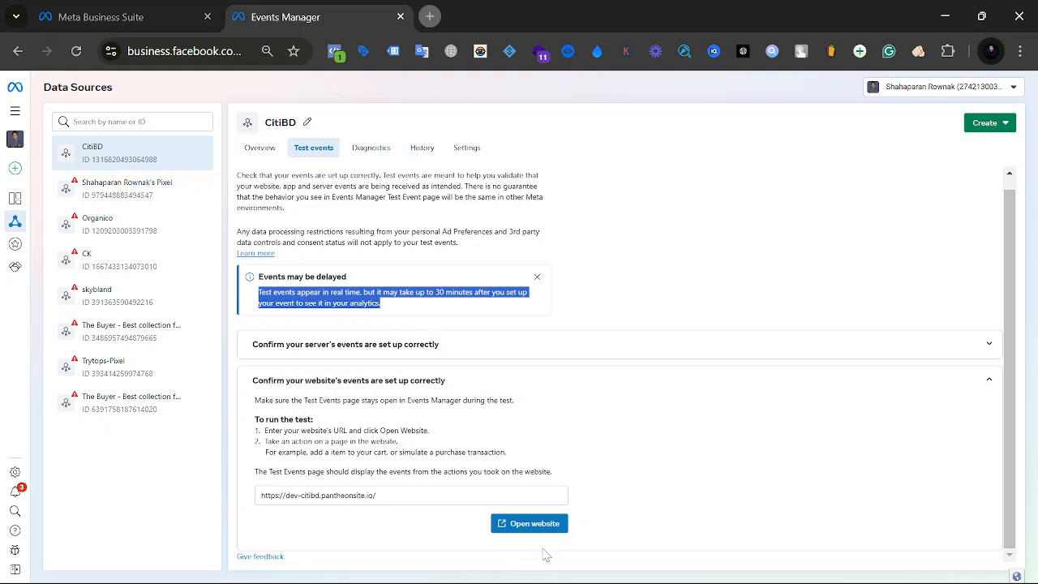
left_click(535, 525)
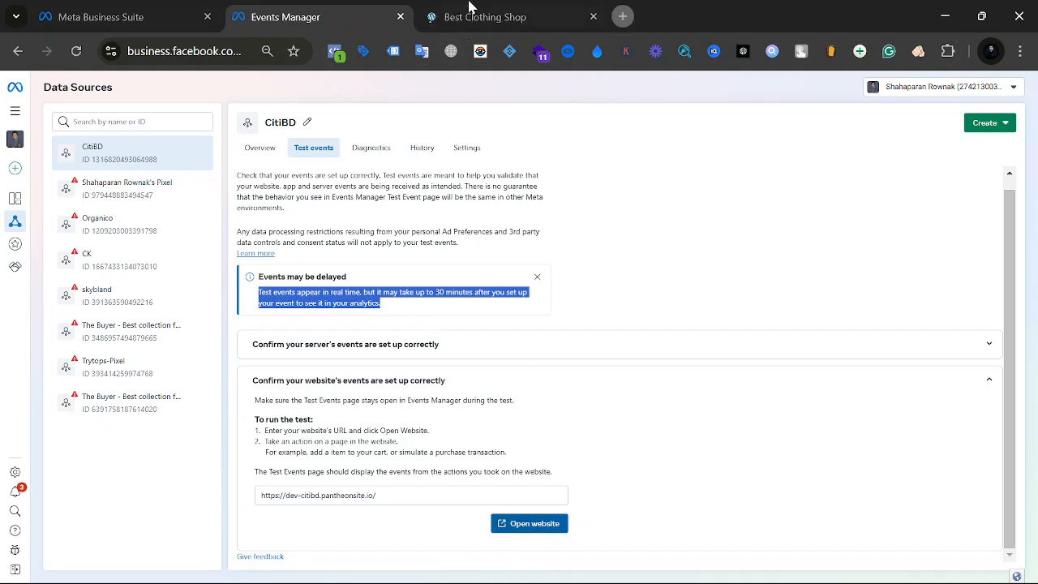
left_click(471, 9)
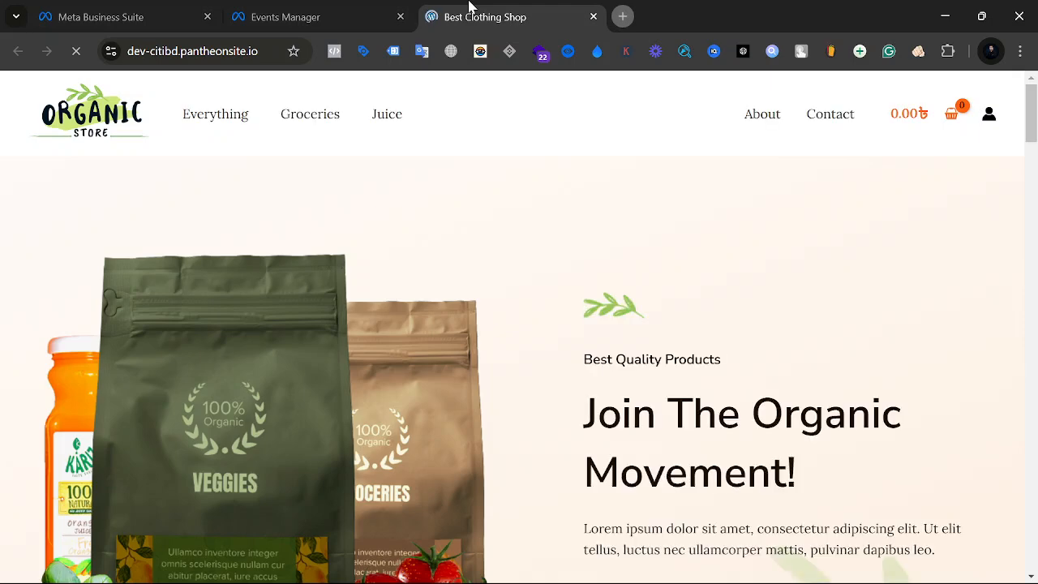
scroll(726, 344, "down", 3)
scroll(727, 344, "down", 1)
scroll(727, 345, "up", 3)
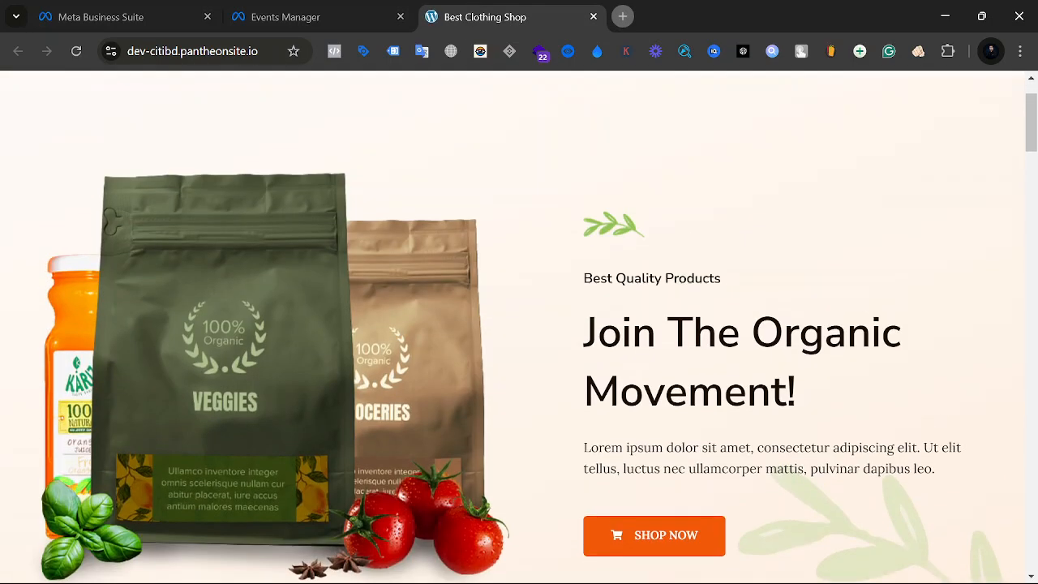
scroll(727, 345, "down", 1)
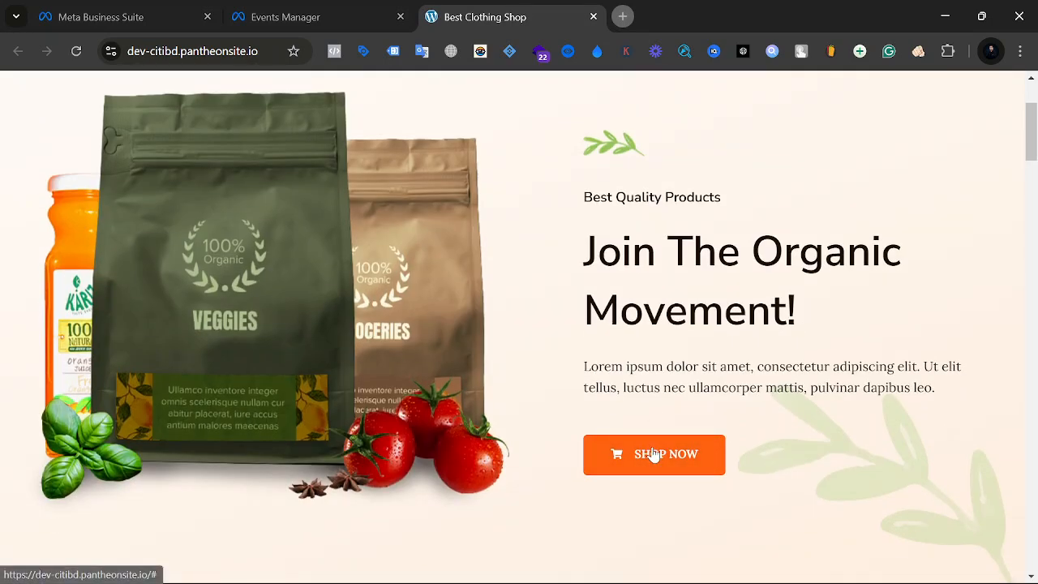
scroll(654, 455, "up", 3)
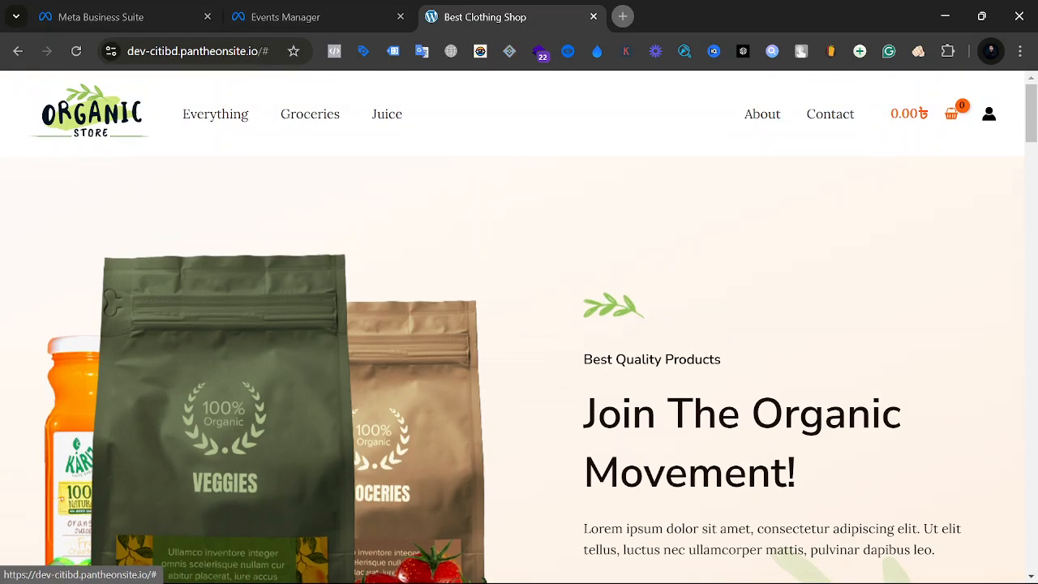
left_click(355, 7)
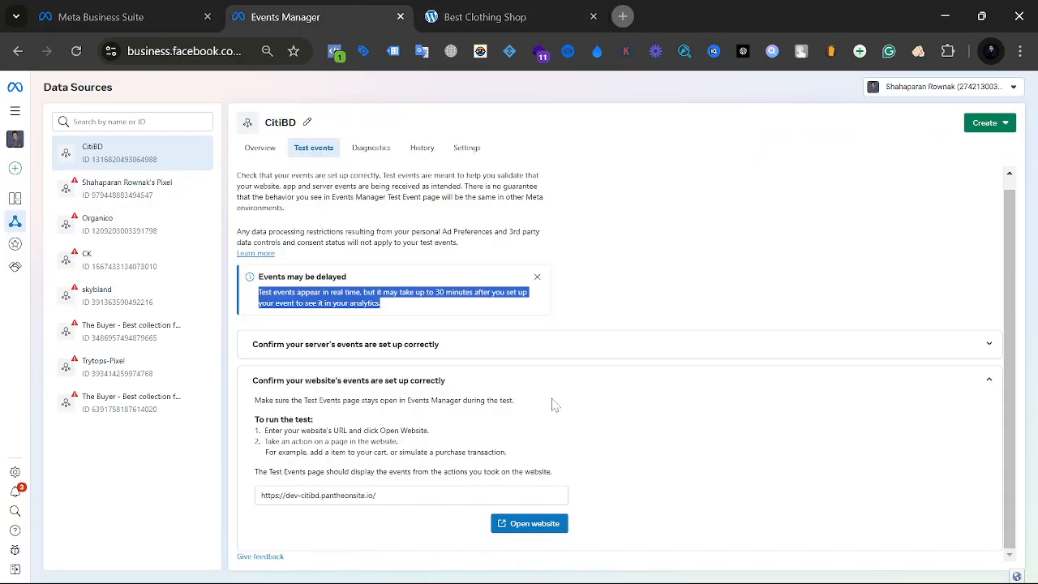
scroll(434, 389, "up", 1)
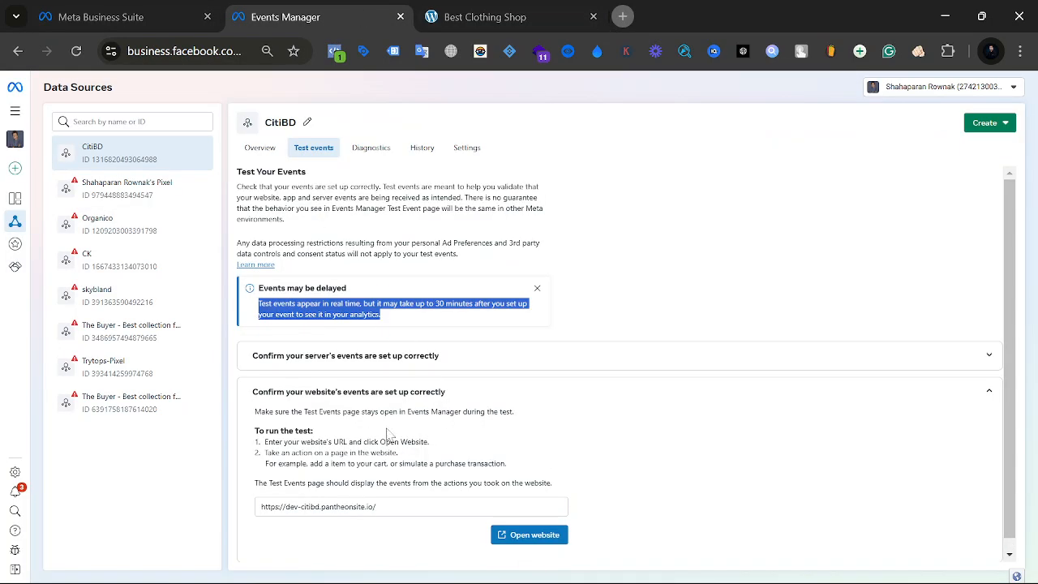
scroll(509, 474, "down", 1)
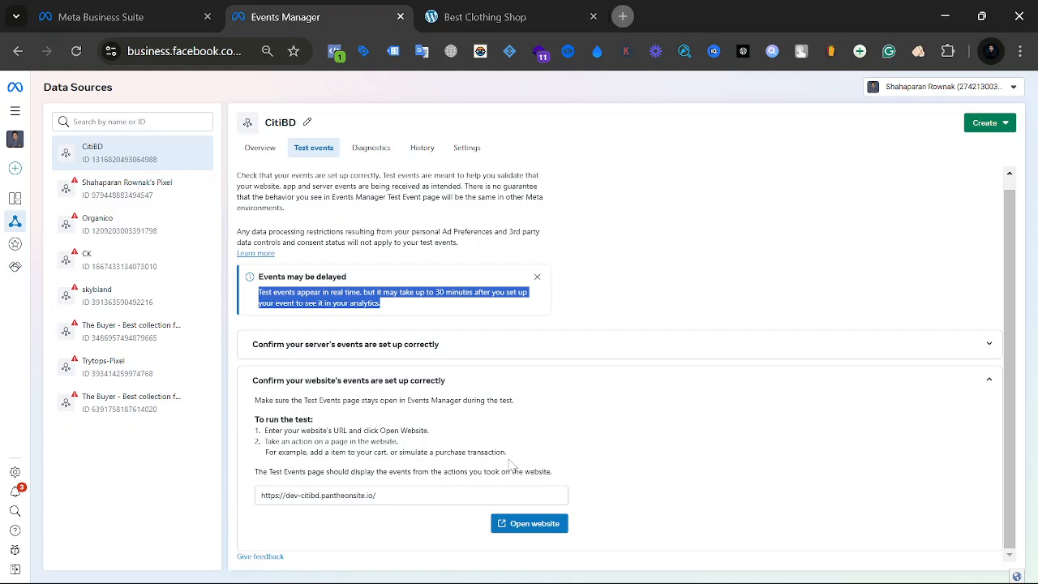
- In a new tab, enter the address text 'dev-trytops', fixing typos along the way
left_click(632, 17)
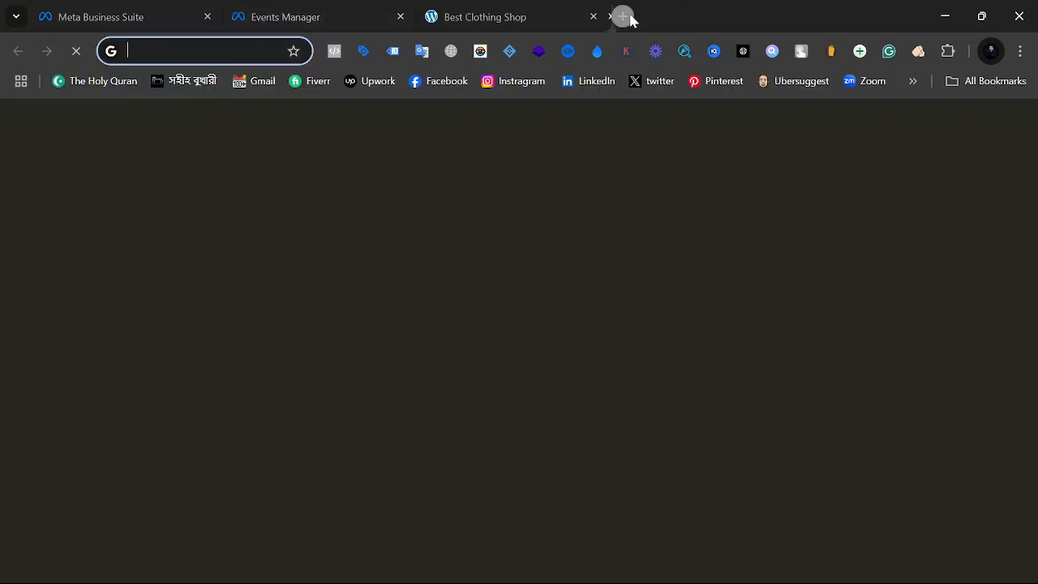
type("TRY")
key("BackSpace")
key("BackSpace")
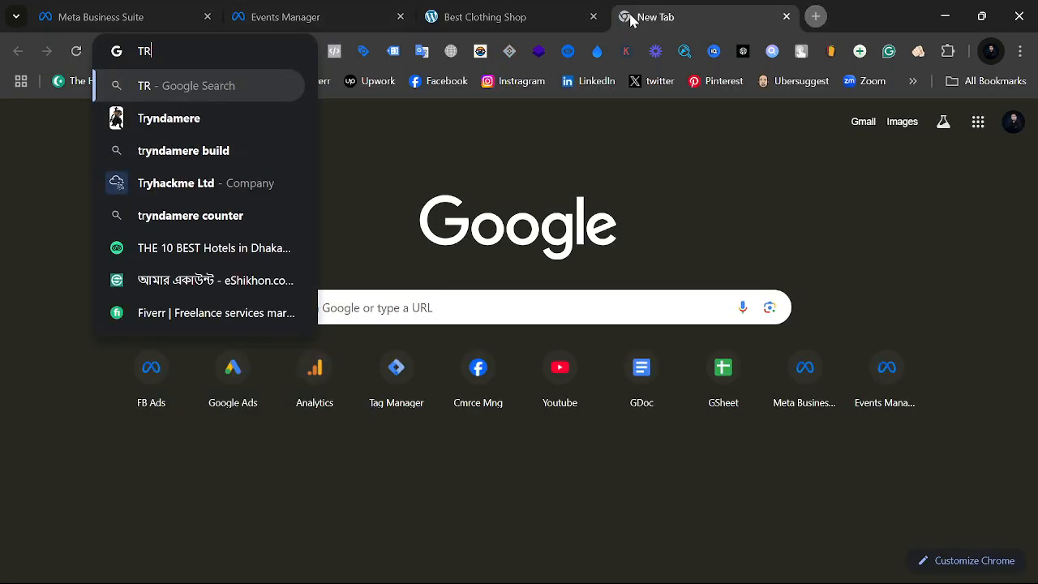
type("R")
key("BackSpace")
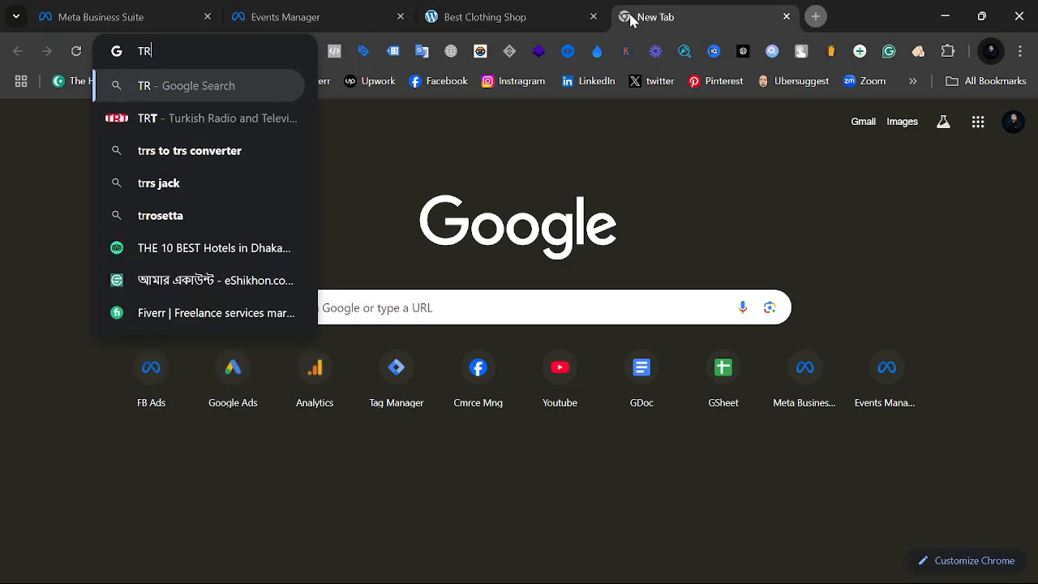
key("BackSpace")
type("ry")
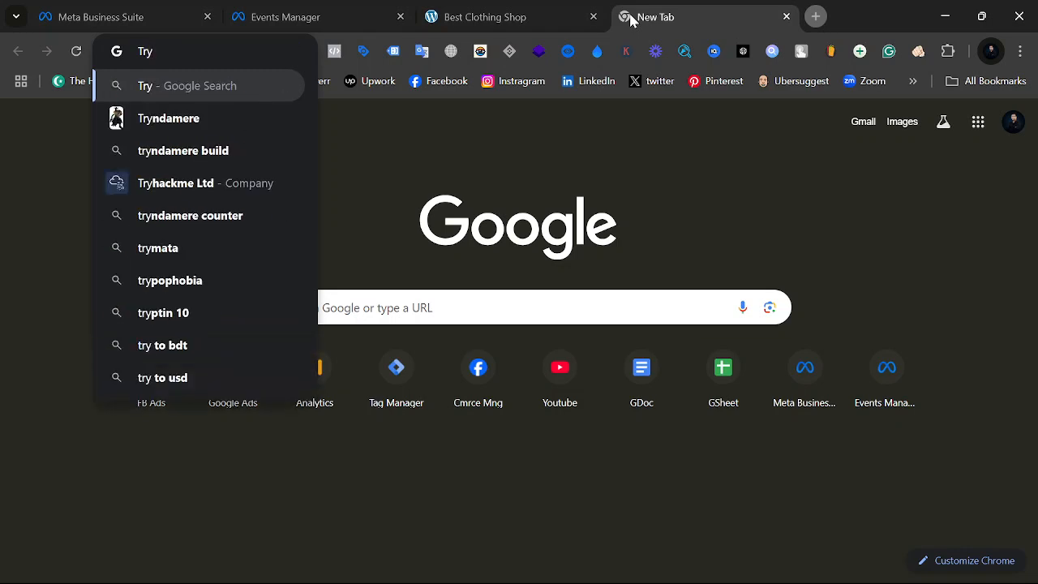
type("top")
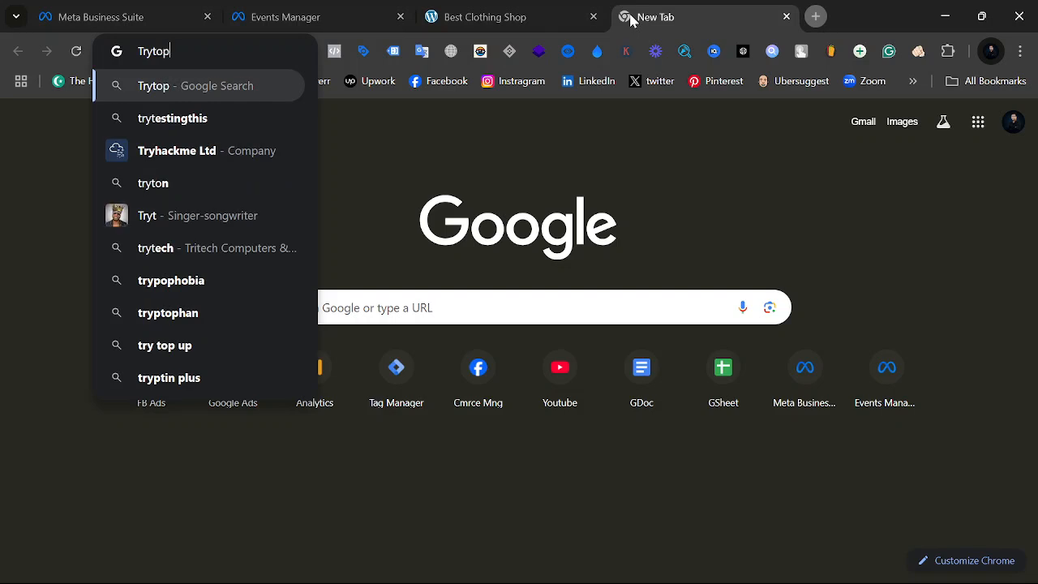
type("s")
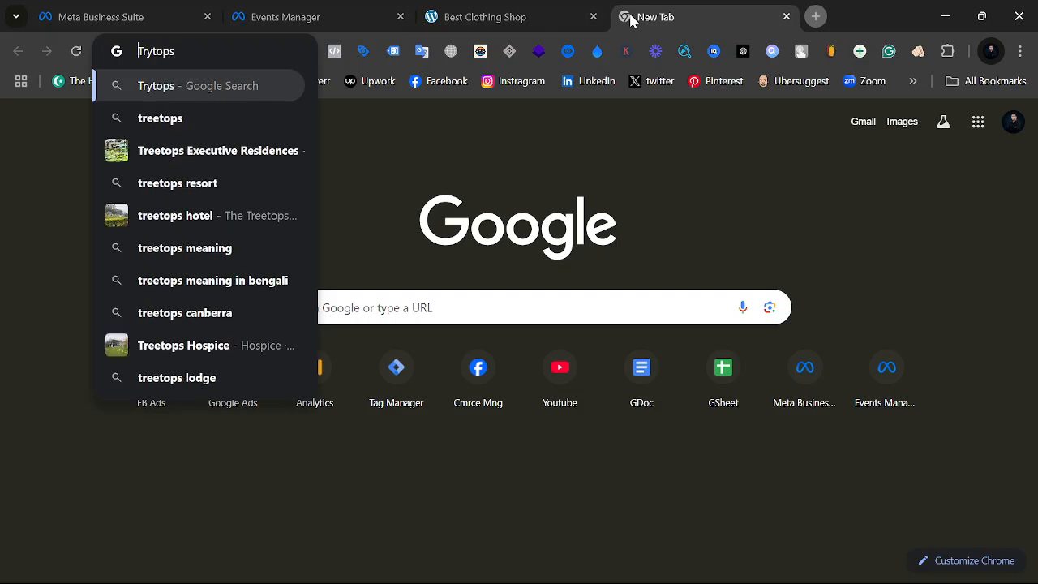
key("Home")
type("dev")
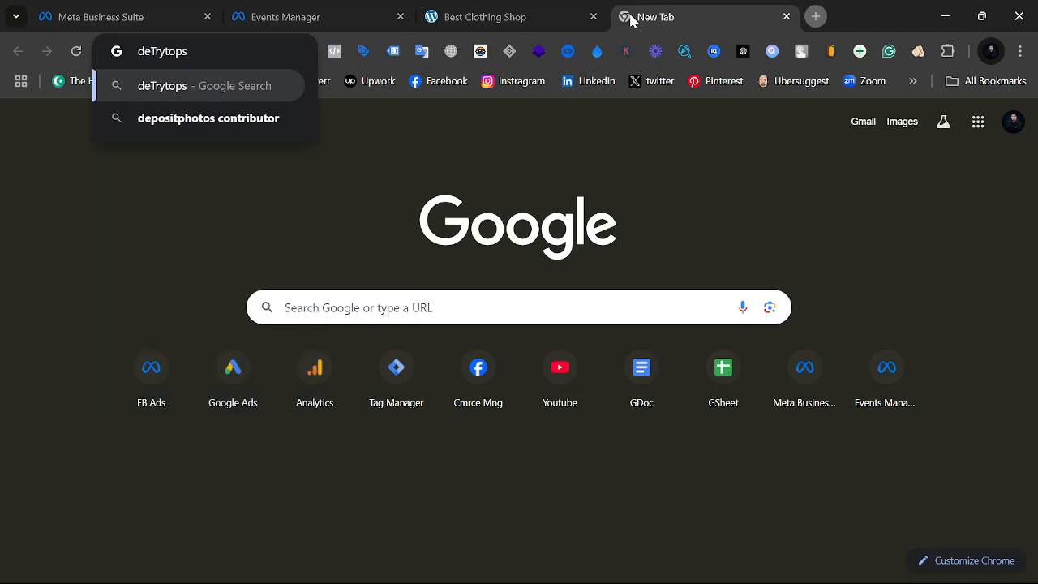
type("-")
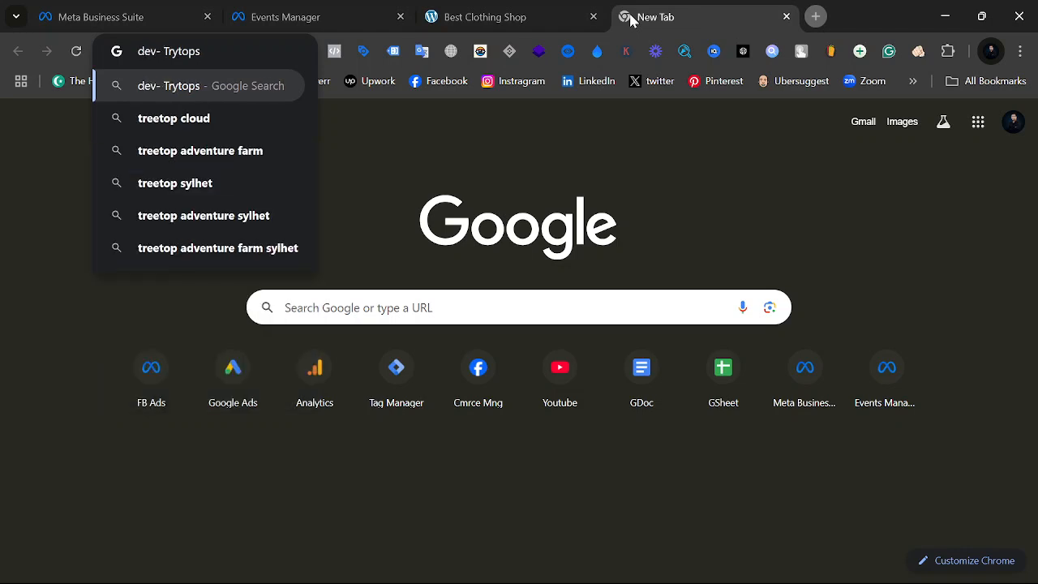
key("BackSpace")
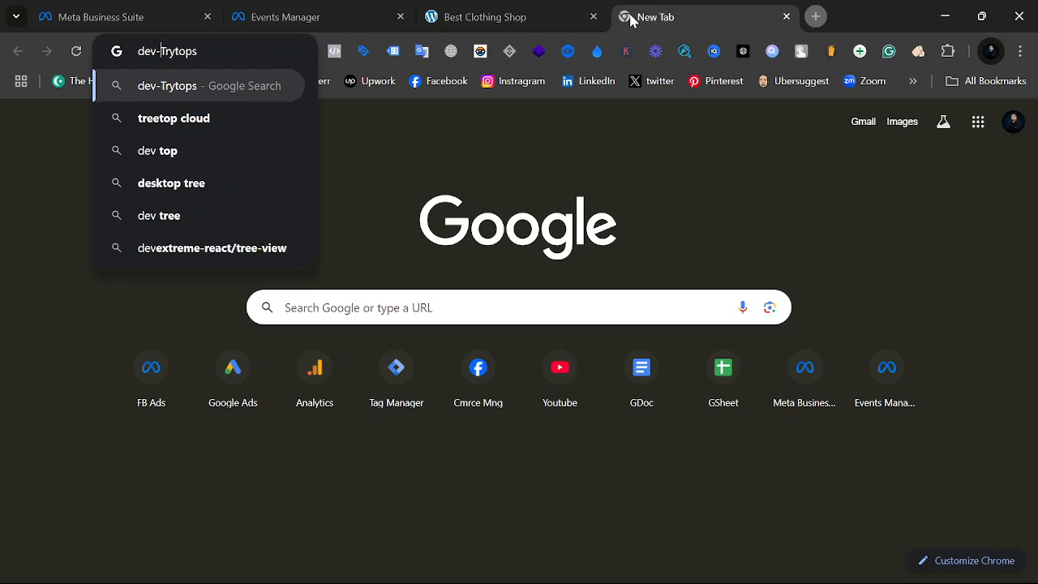
key("Delete")
type("t")
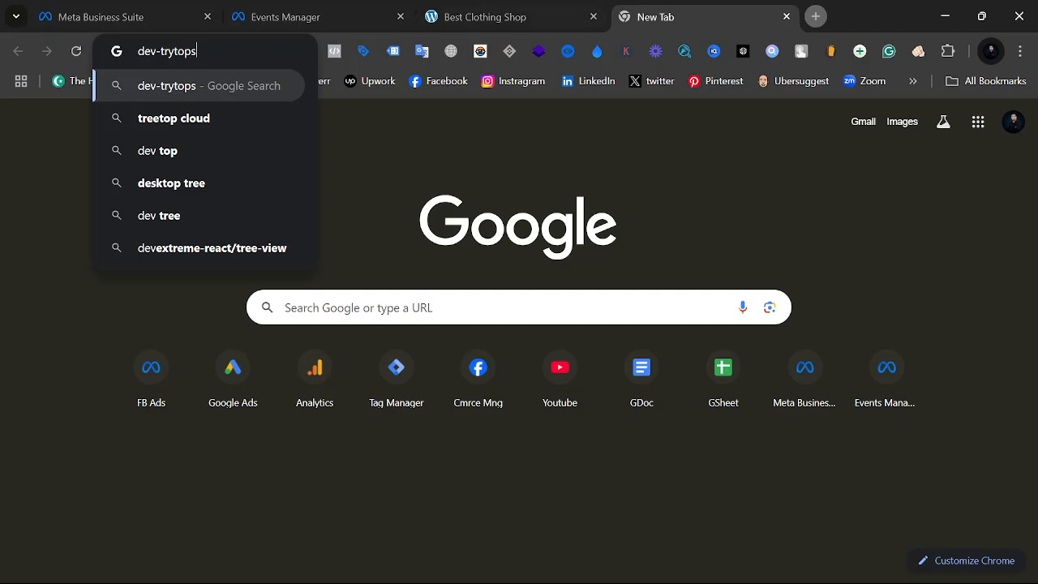
- Complete it with '.pantheonsite.io' from the store's URL and load the 530 'Site is frozen' page
left_click(733, 573)
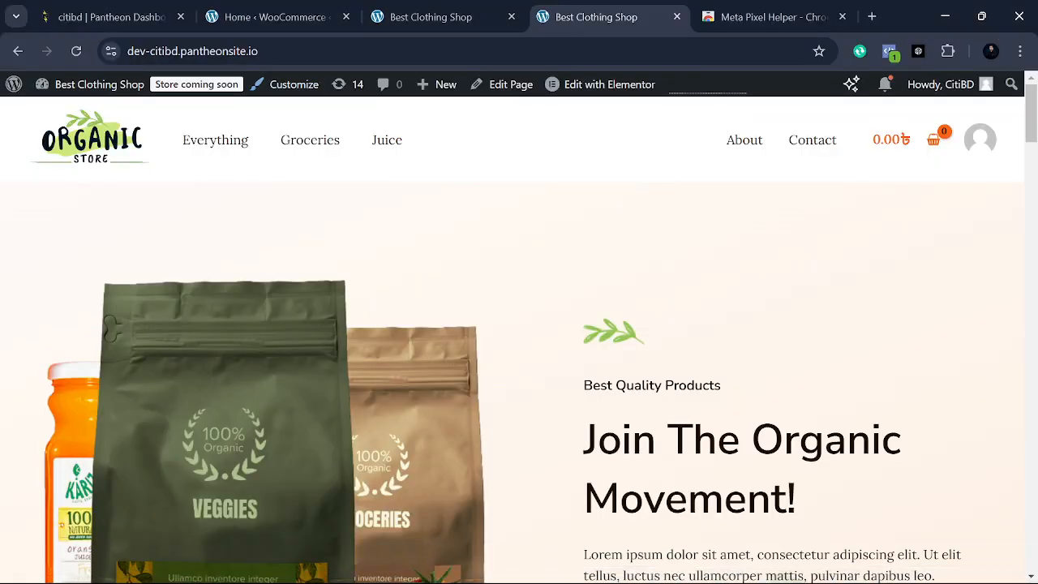
left_click_drag(177, 51, 274, 57)
key("ctrl+c")
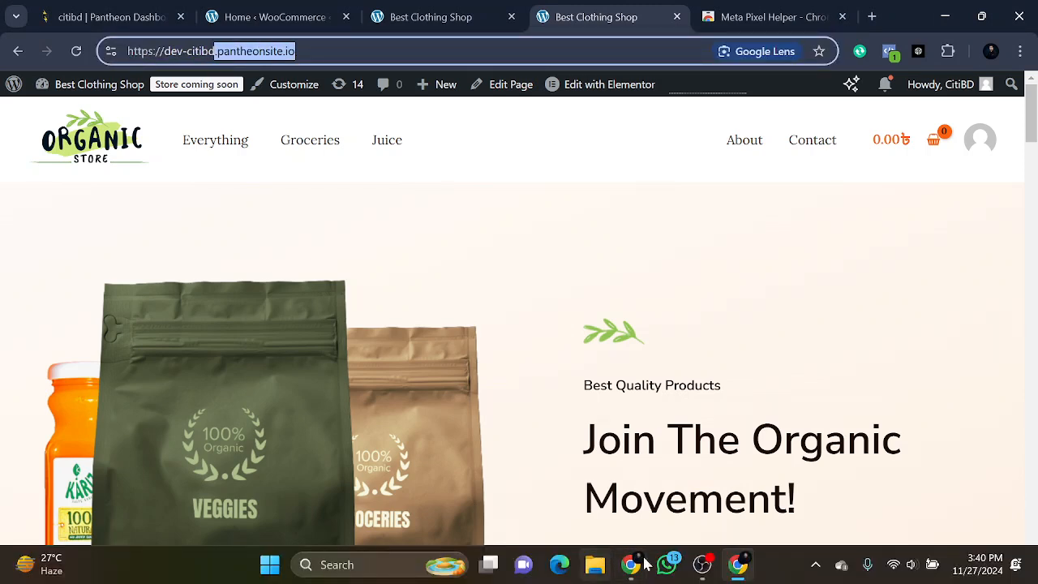
left_click(632, 566)
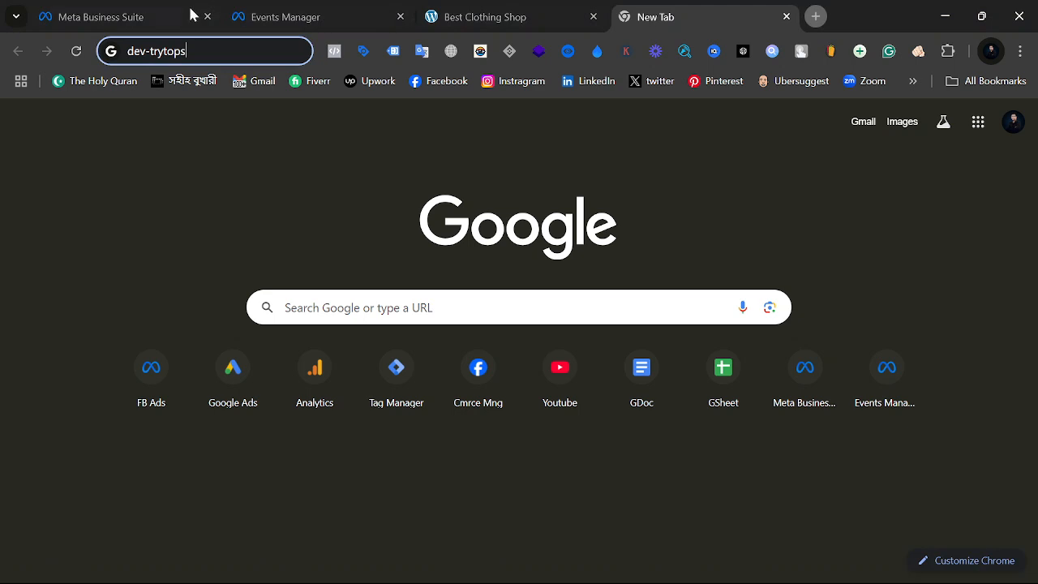
key("ctrl+v")
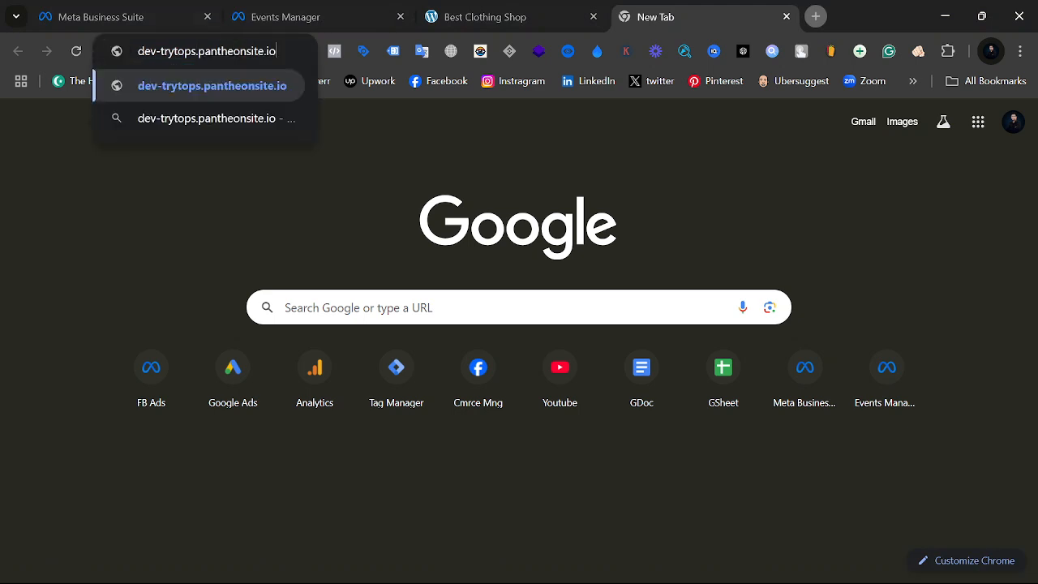
key("Return")
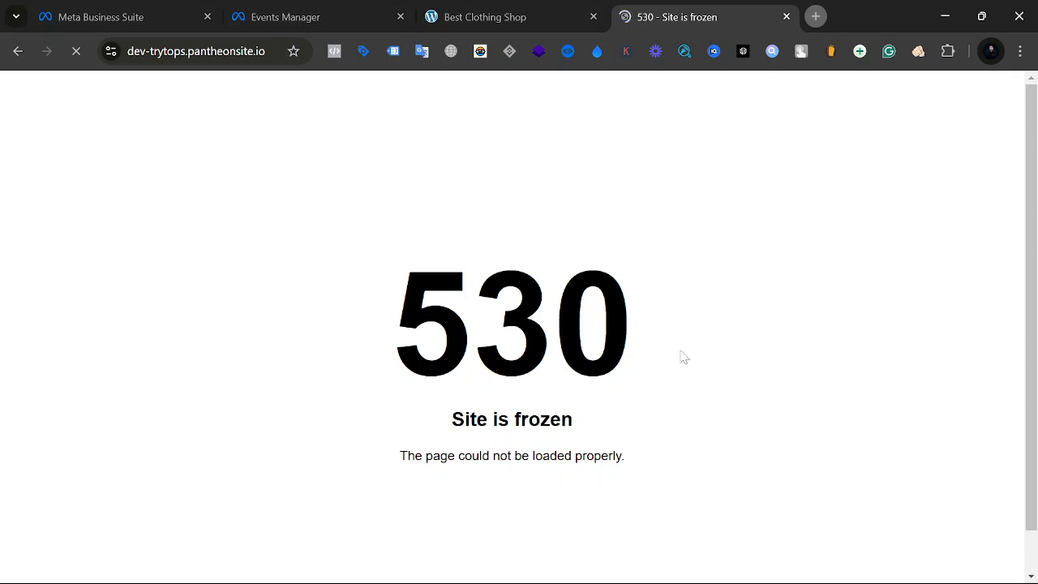
- Examine the 530 'Site is frozen' error on dev-trytops, then reload the Organic Store tab
left_click(493, 10)
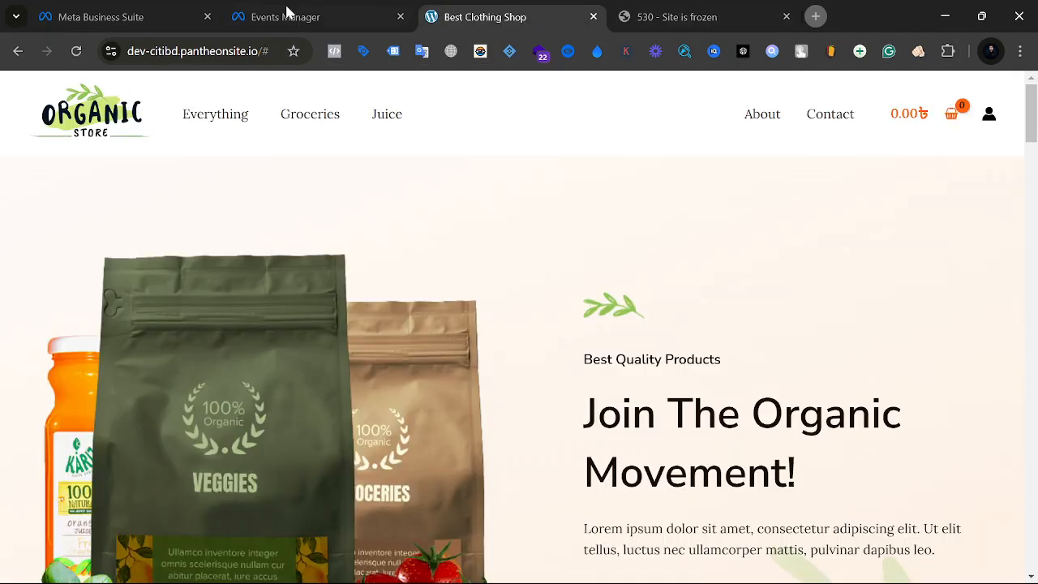
left_click(680, 7)
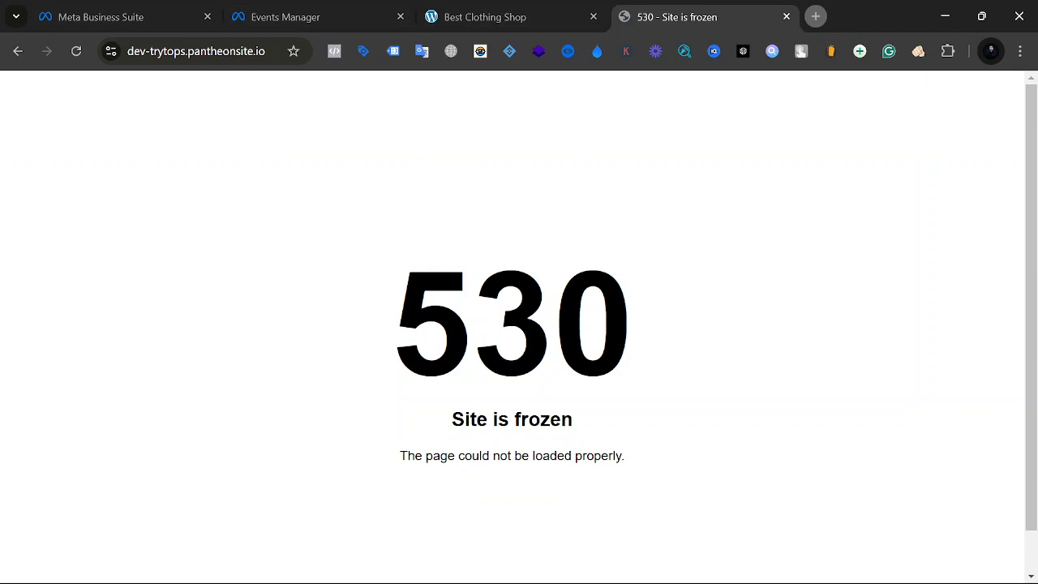
left_click_drag(361, 301, 614, 444)
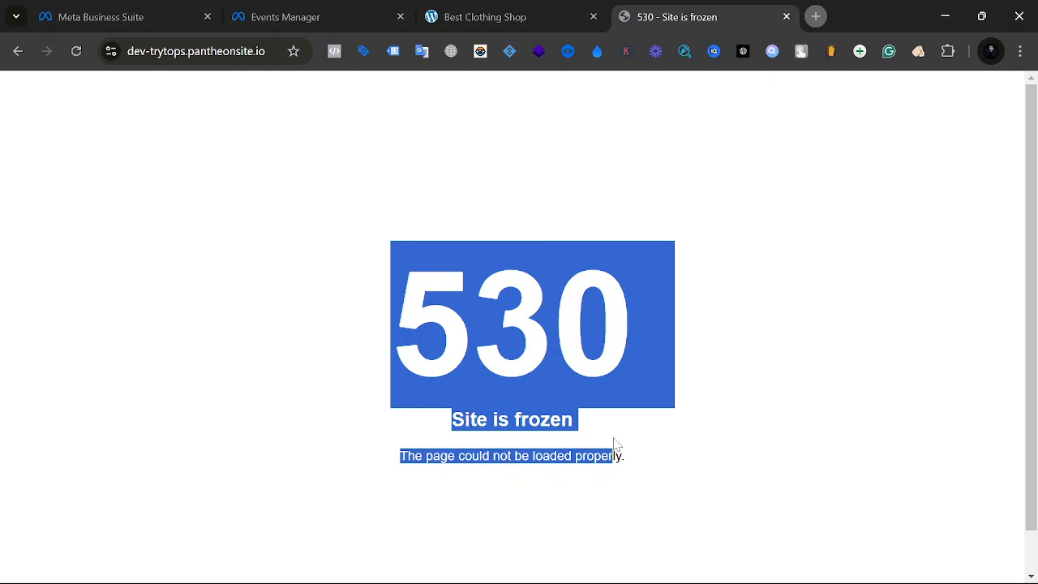
left_click(650, 443)
left_click(593, 415)
left_click_drag(672, 349, 394, 324)
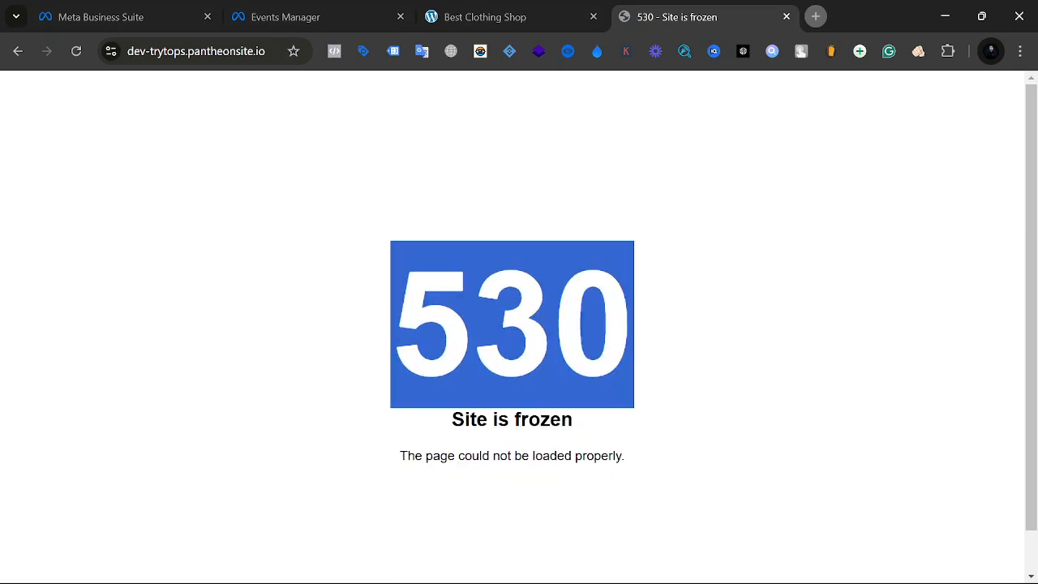
left_click(644, 426)
left_click_drag(598, 413, 287, 375)
left_click(261, 122)
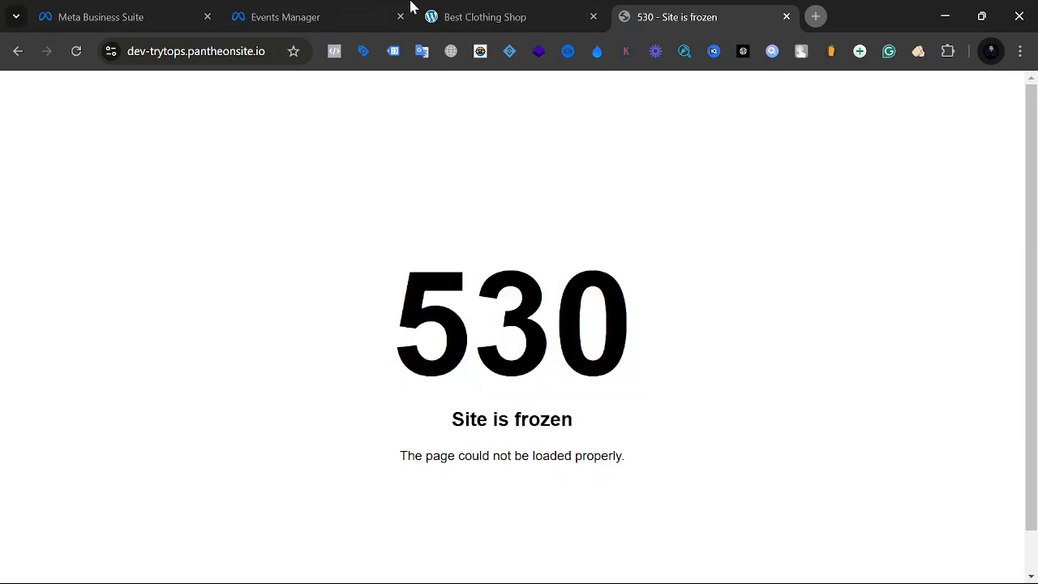
left_click(475, 7)
key("ctrl+r")
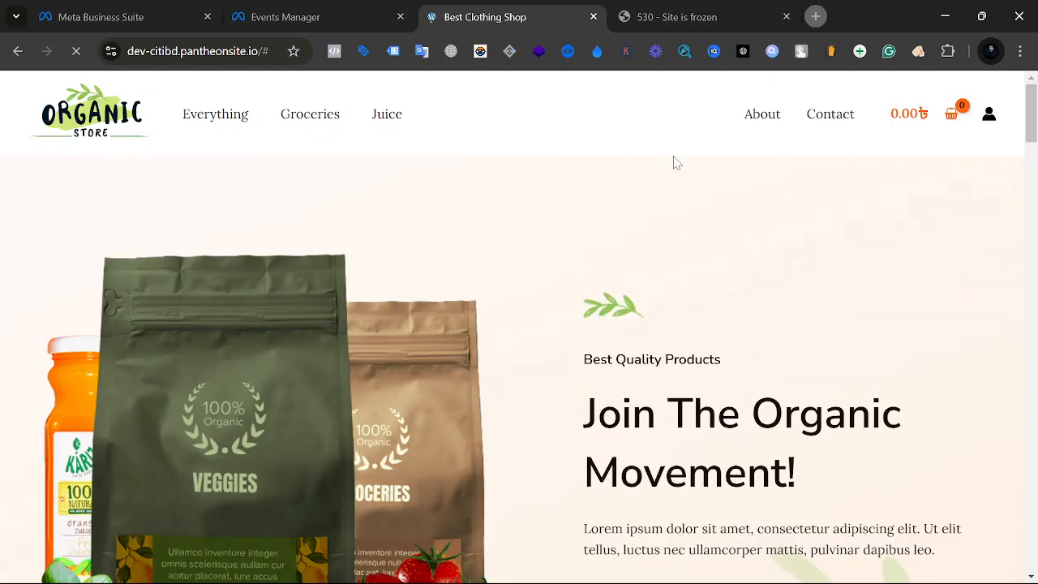
- Open the store site from Test events and close the duplicate store tab and the 530 tab
left_click(318, 7)
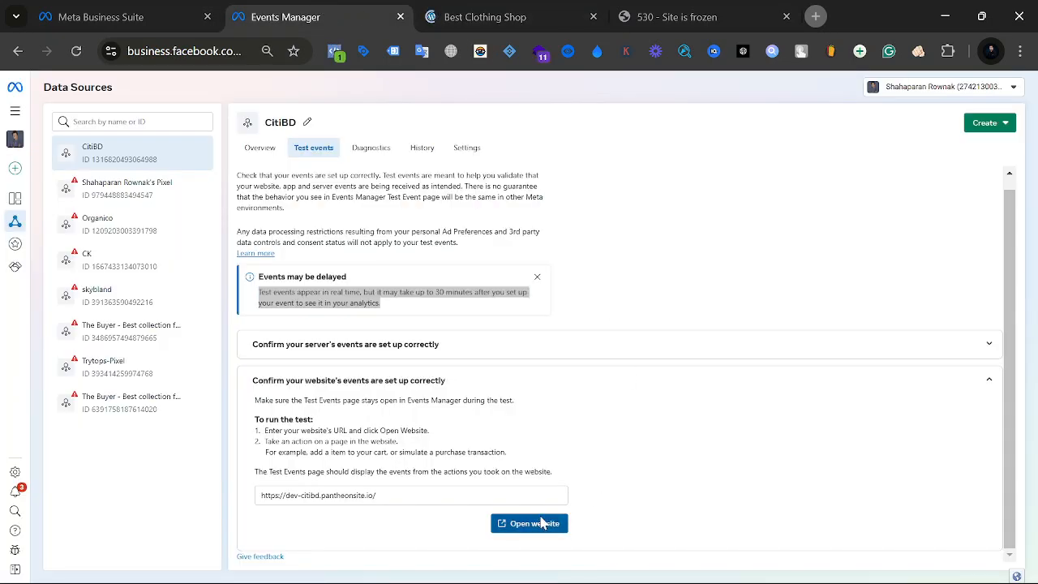
left_click(541, 523)
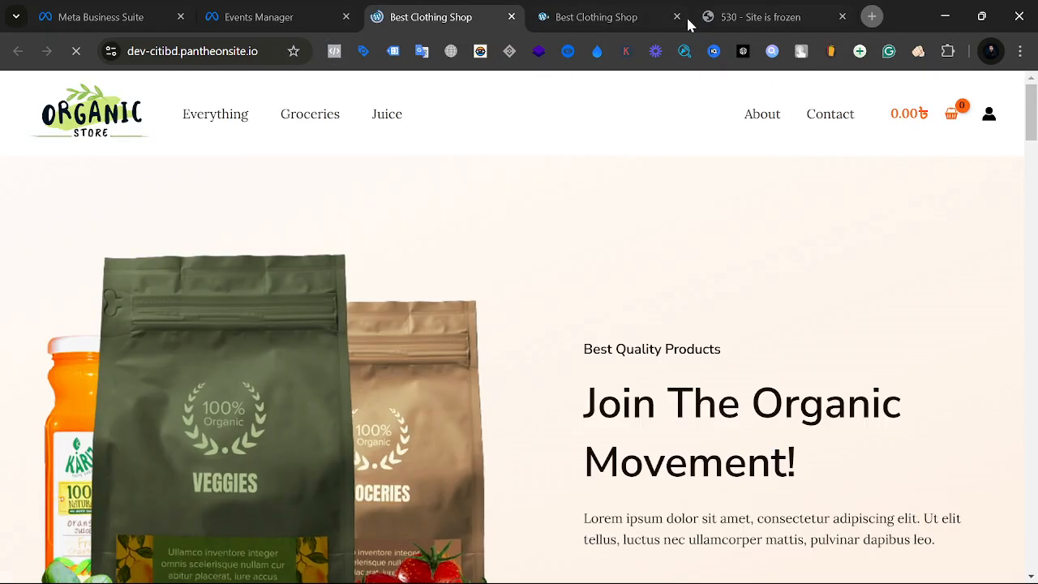
left_click(677, 16)
left_click(677, 17)
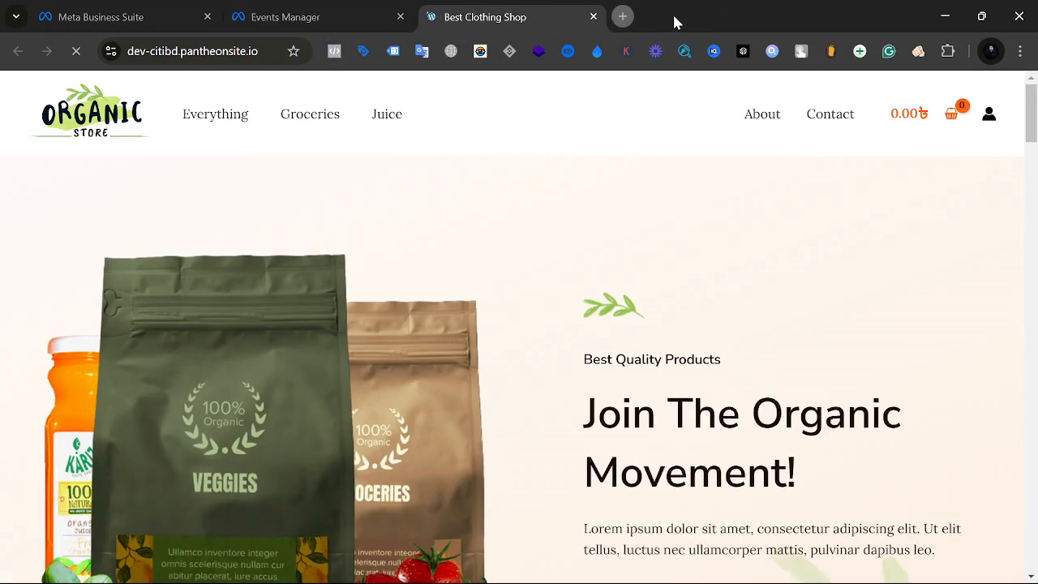
- Glance at the store's detected technologies, then scroll through the reloaded Organic Store homepage
left_click(545, 56)
left_click(707, 202)
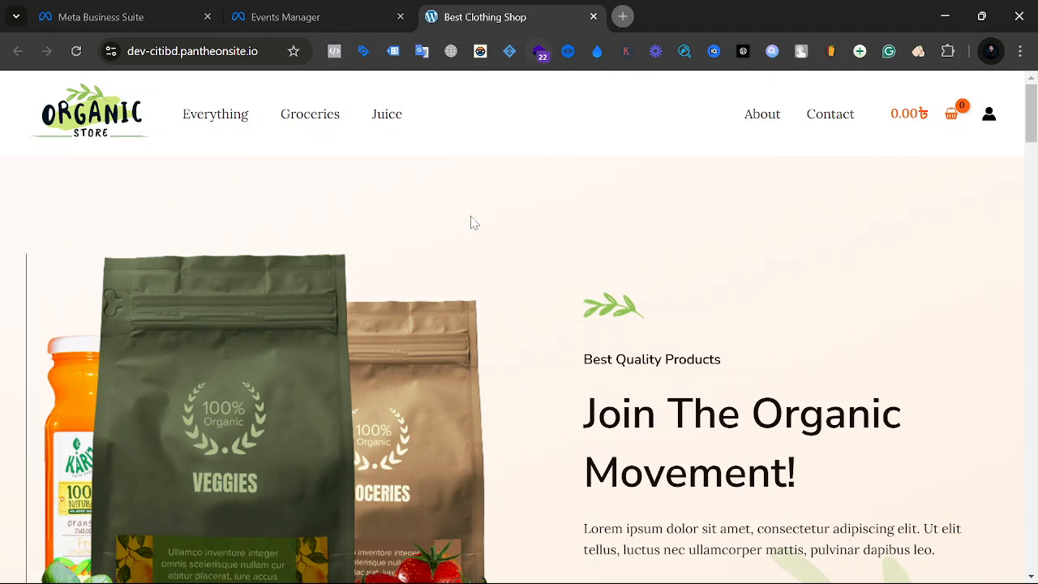
scroll(568, 355, "down", 4)
scroll(568, 355, "down", 4)
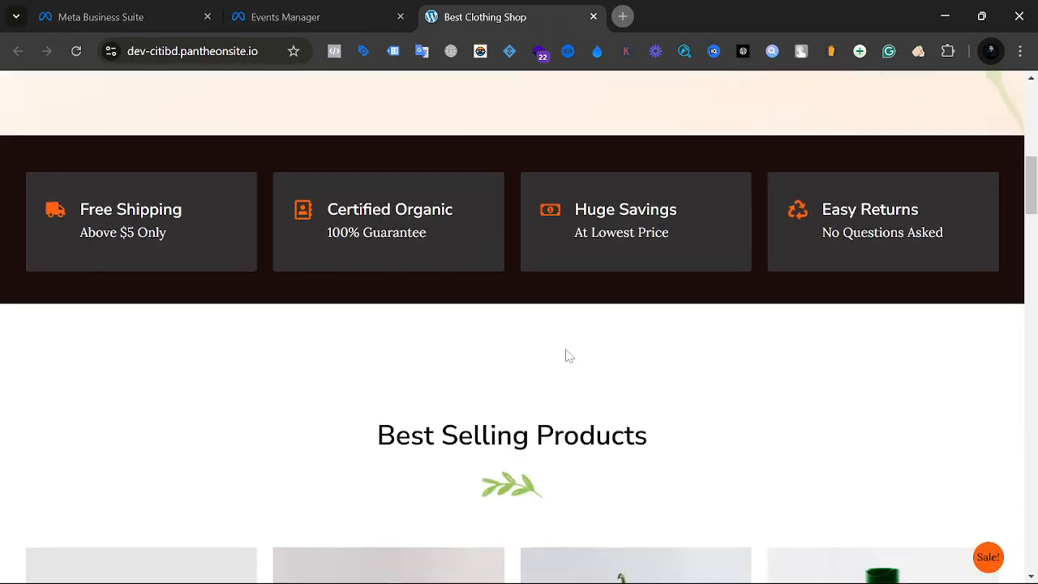
scroll(565, 354, "up", 8)
scroll(571, 354, "down", 3)
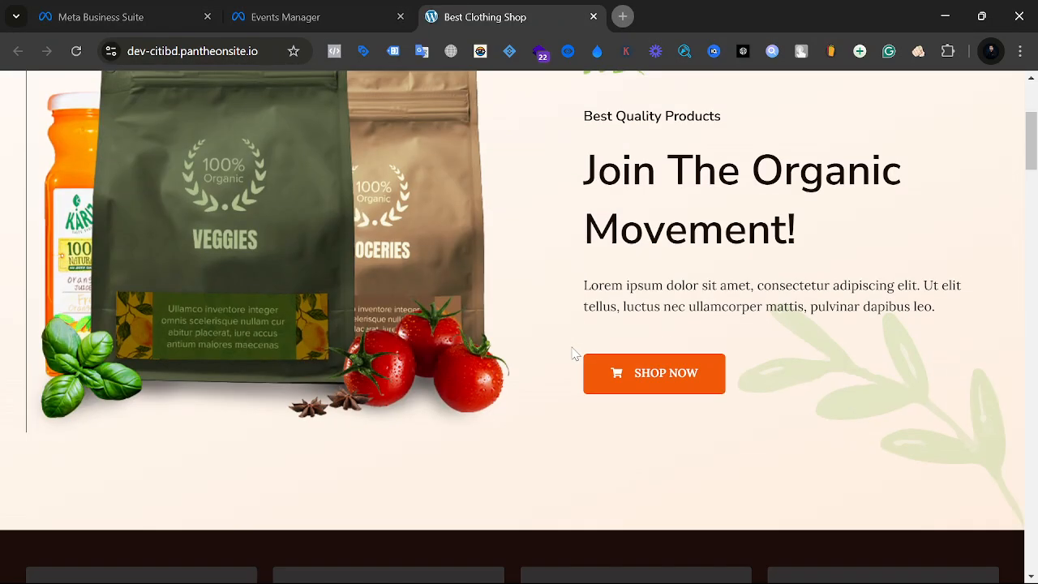
scroll(503, 424, "down", 3)
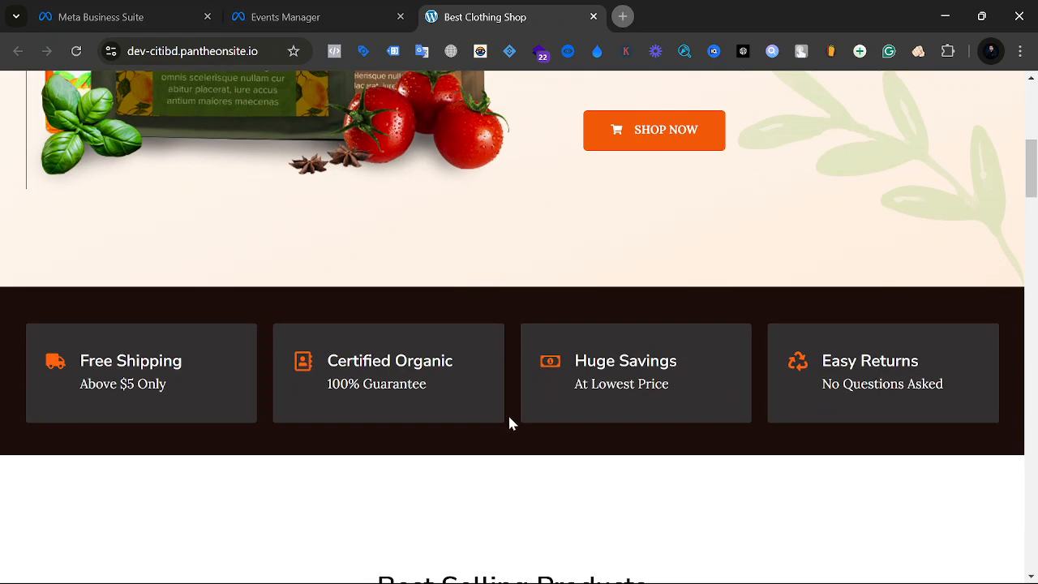
scroll(508, 419, "up", 1)
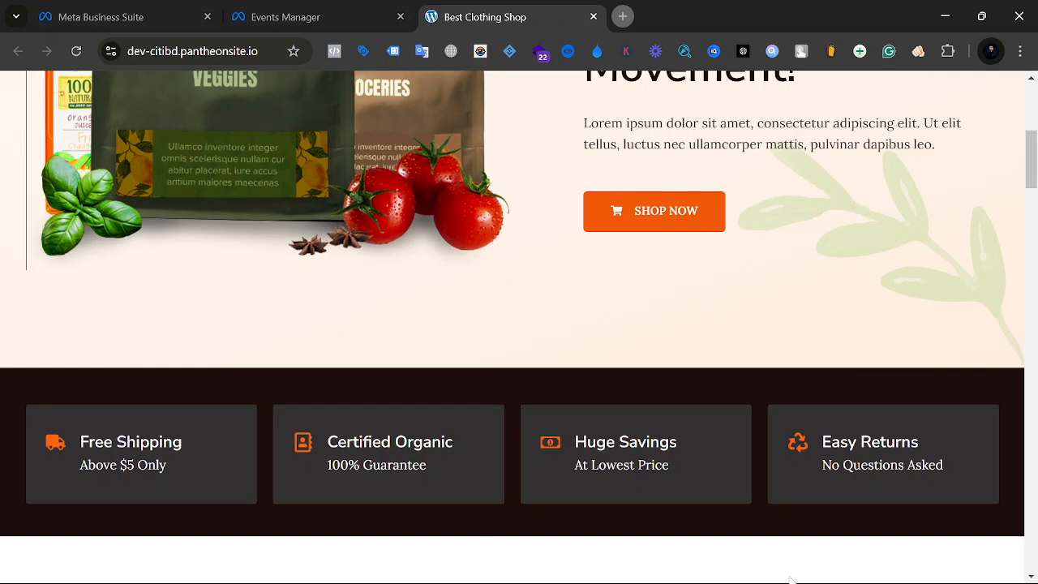
- In Wappalyzer, highlight the CMS, Ecommerce, Page builder, Databases and PaaS Pantheon entries
left_click(542, 53)
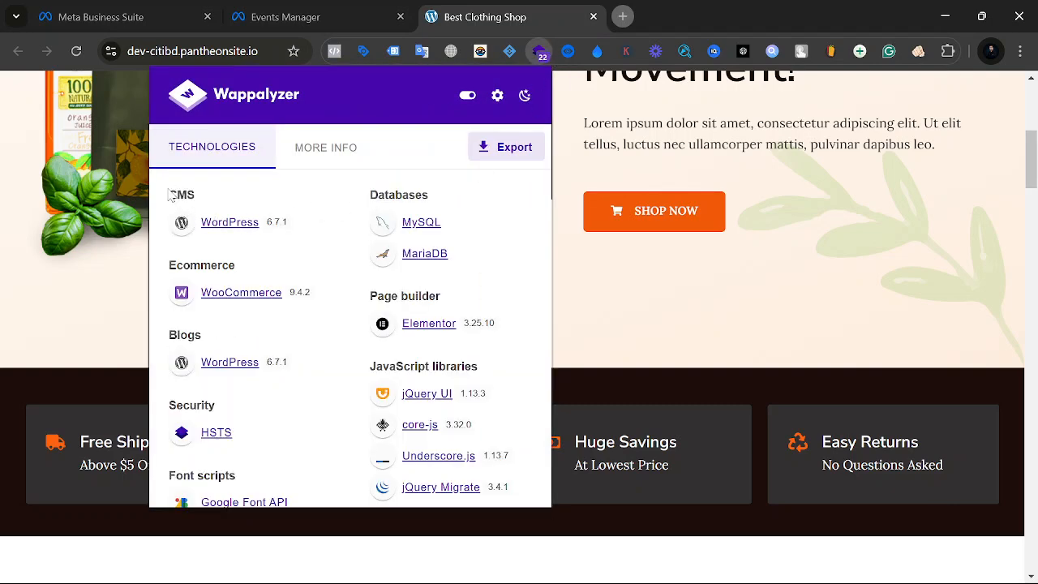
left_click_drag(171, 194, 225, 202)
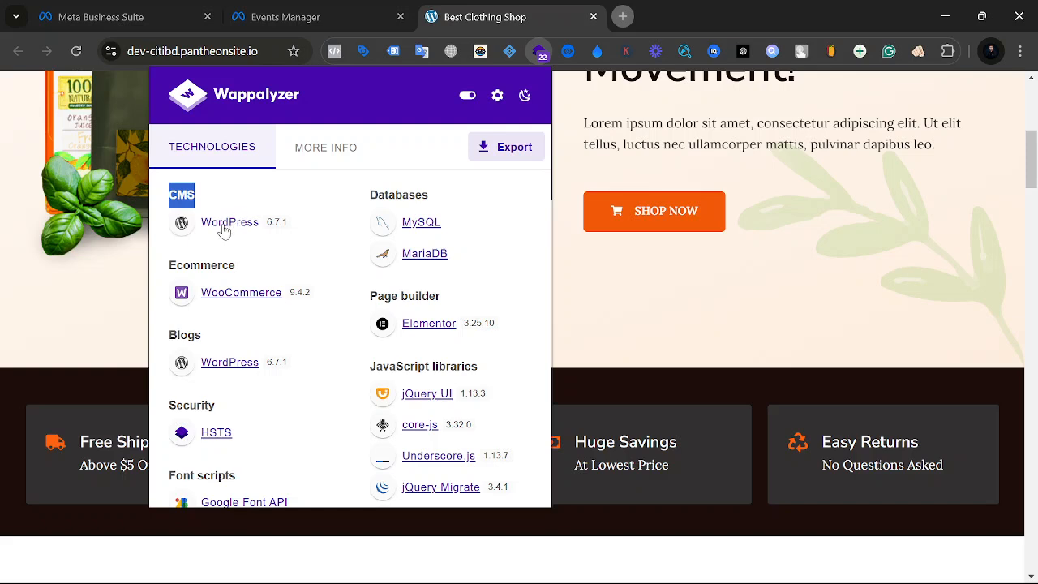
left_click(170, 268)
left_click_drag(170, 268, 241, 271)
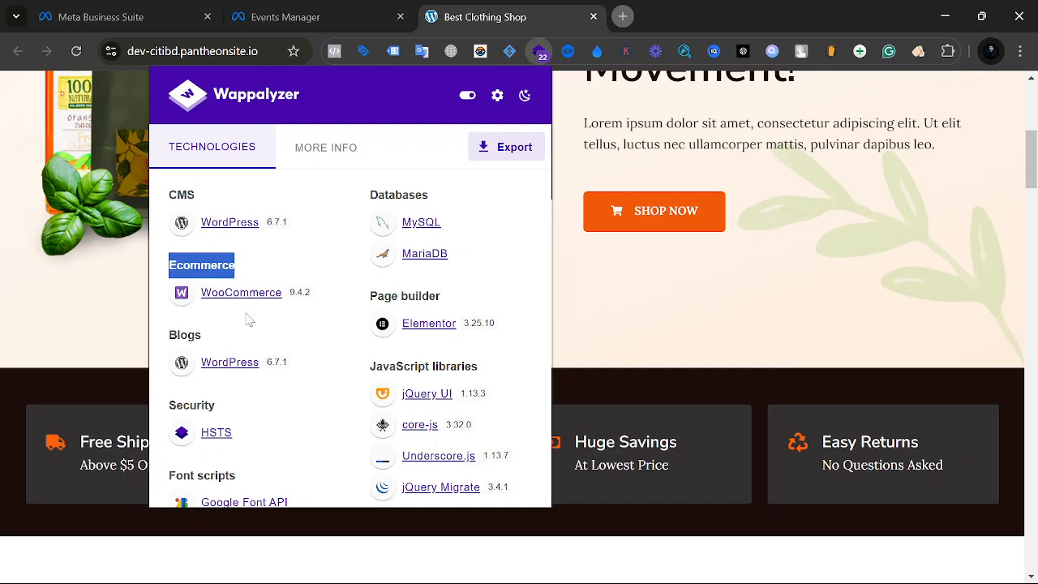
left_click_drag(365, 300, 459, 309)
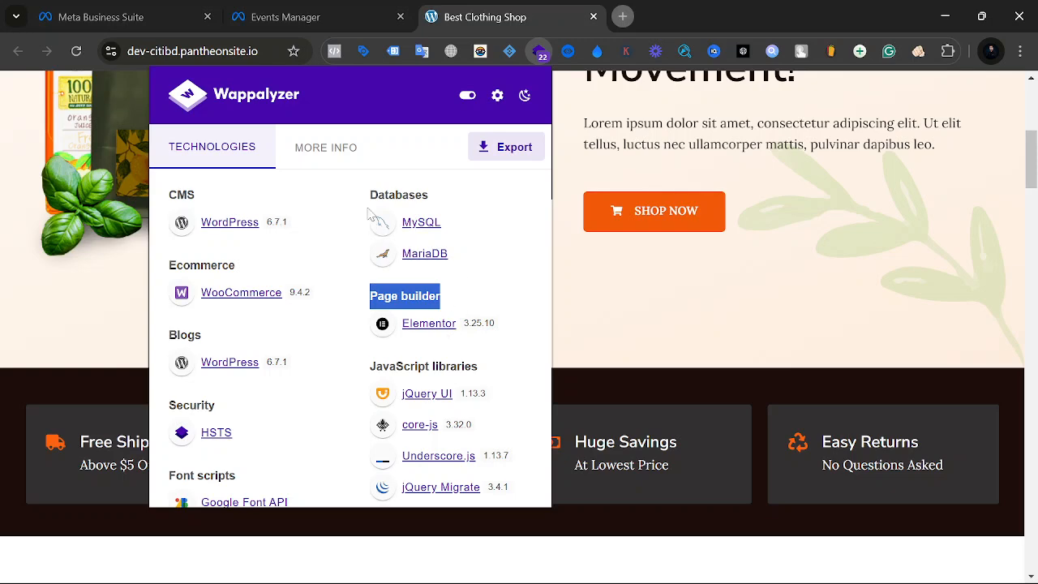
left_click_drag(366, 194, 447, 210)
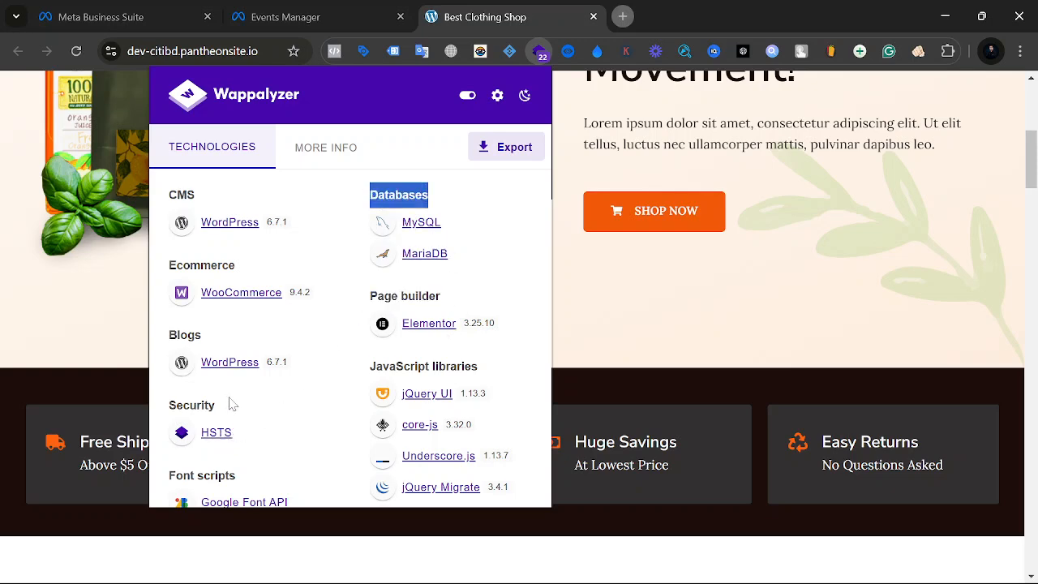
scroll(232, 403, "down", 2)
scroll(454, 381, "down", 4)
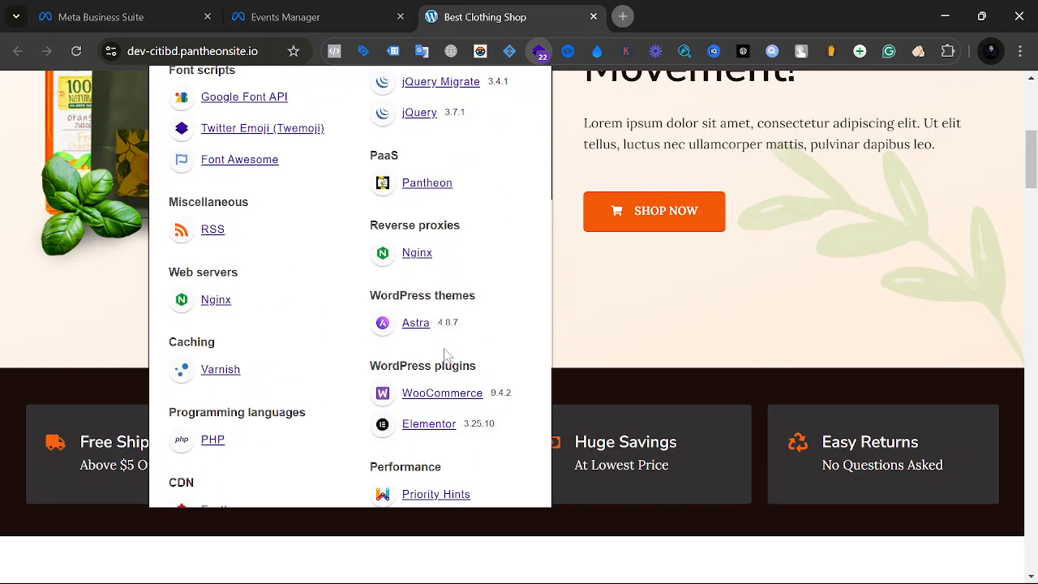
left_click_drag(365, 155, 438, 163)
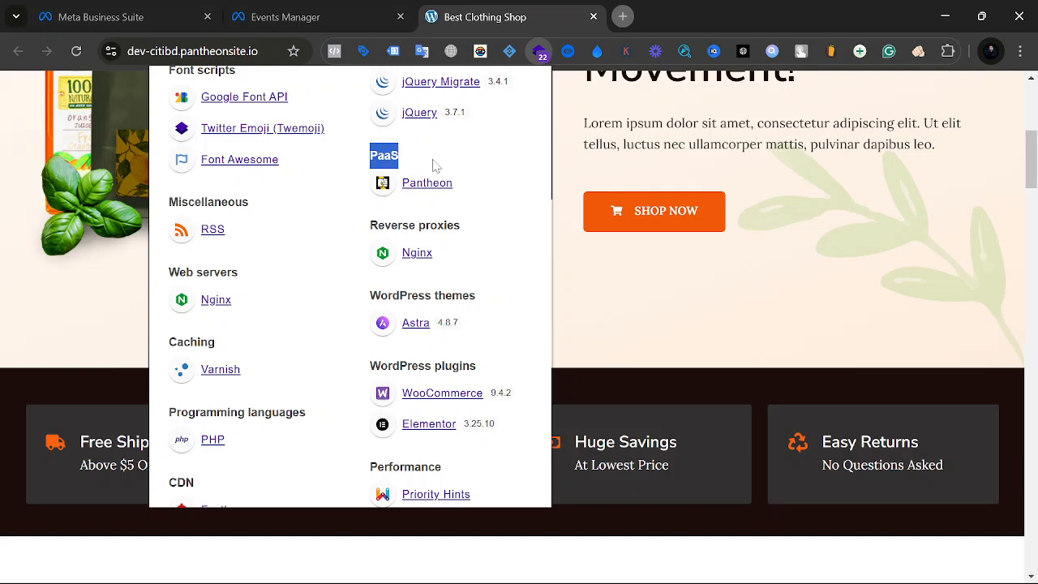
left_click_drag(369, 185, 455, 183)
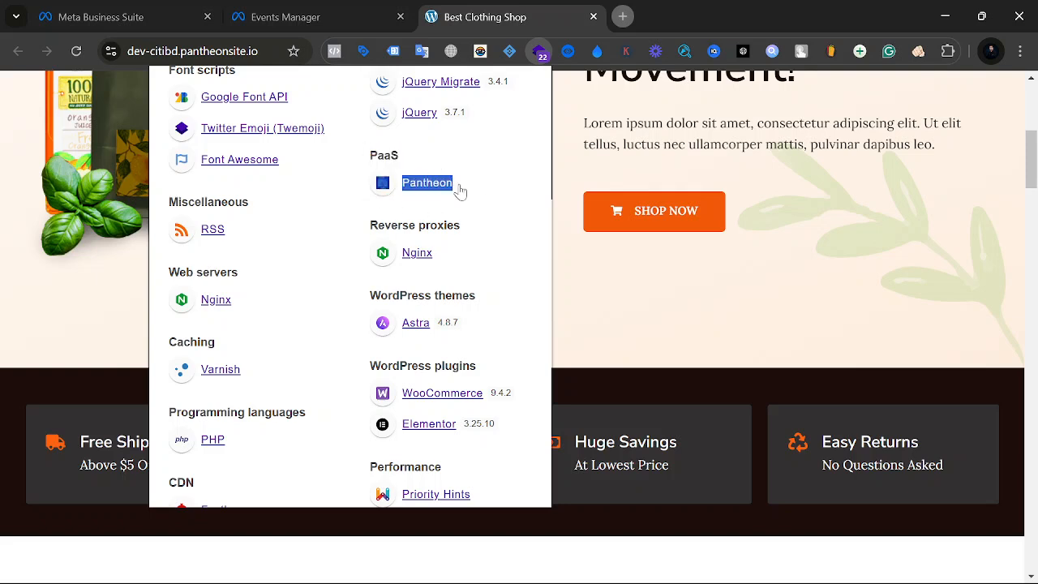
scroll(348, 297, "down", 2)
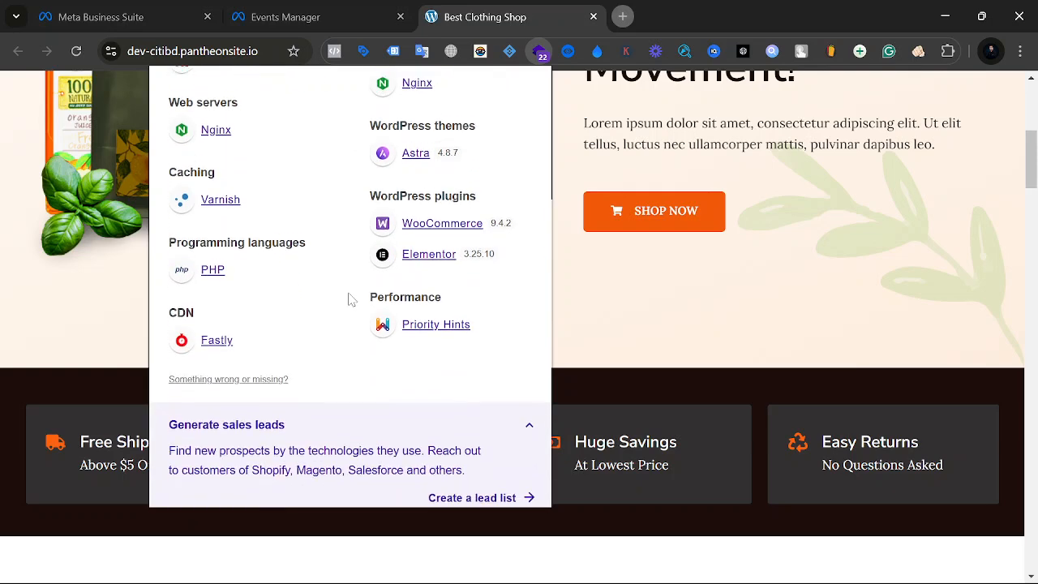
scroll(350, 295, "up", 6)
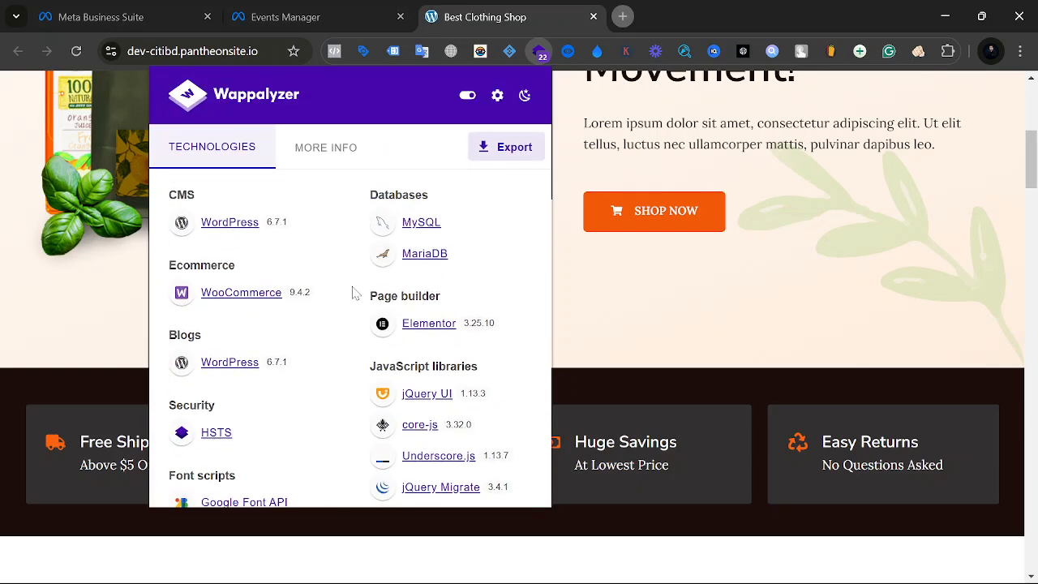
- Close Wappalyzer, launch the store from CitiBD Test events, and close the duplicate shop tab
left_click(584, 275)
scroll(574, 274, "up", 4)
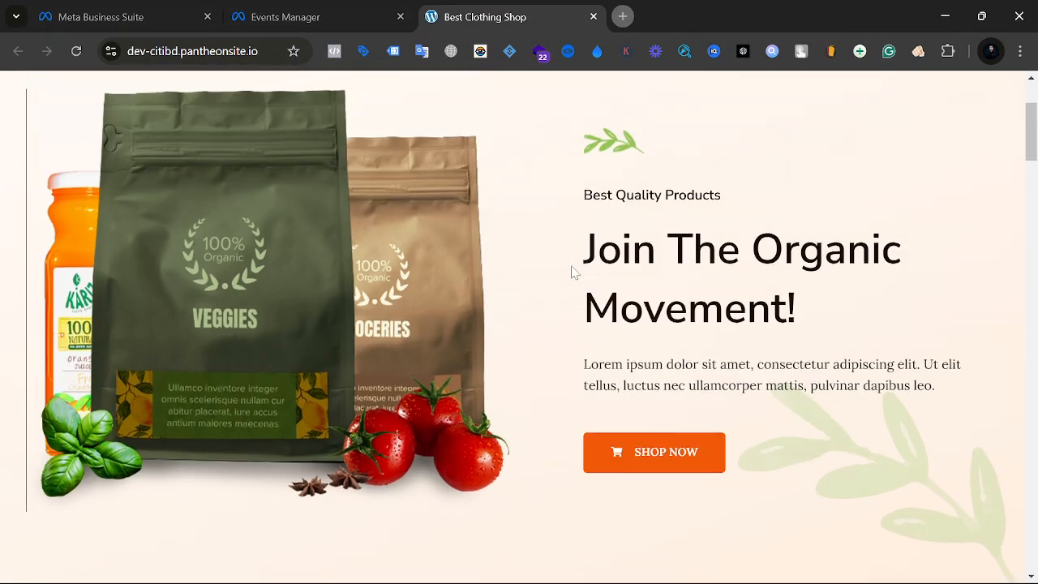
left_click(262, 23)
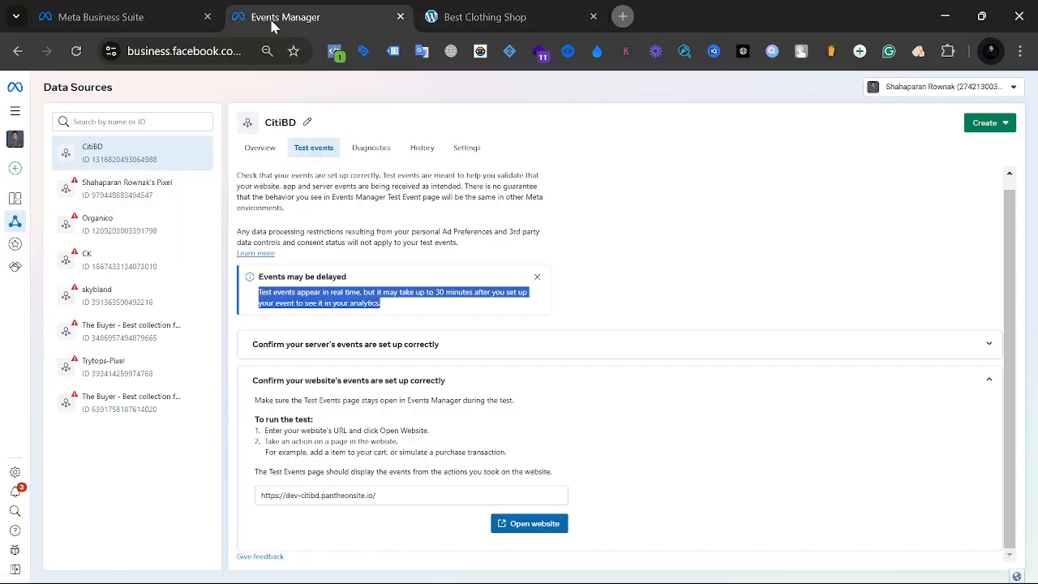
left_click(535, 524)
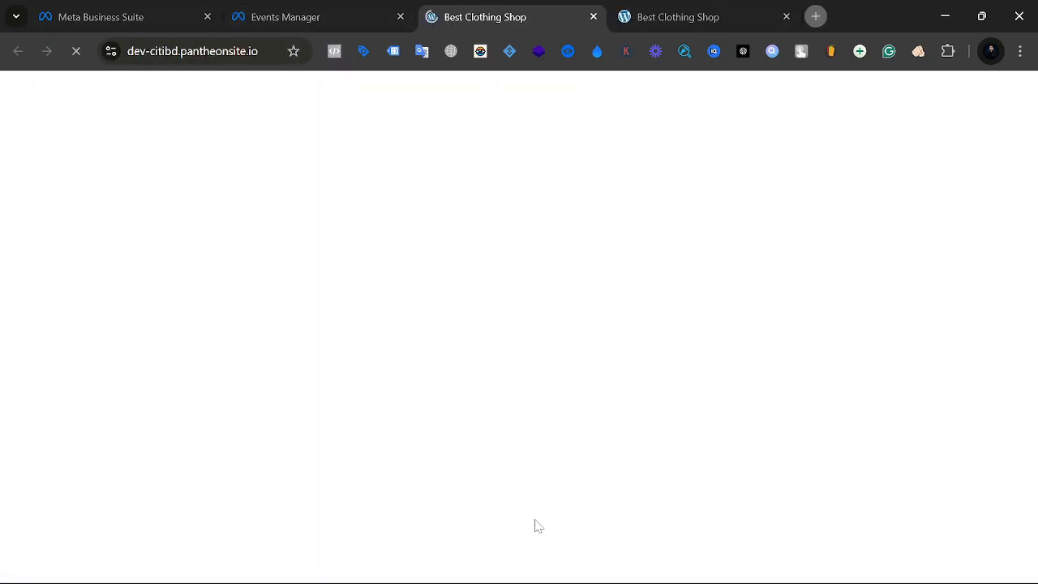
left_click(786, 16)
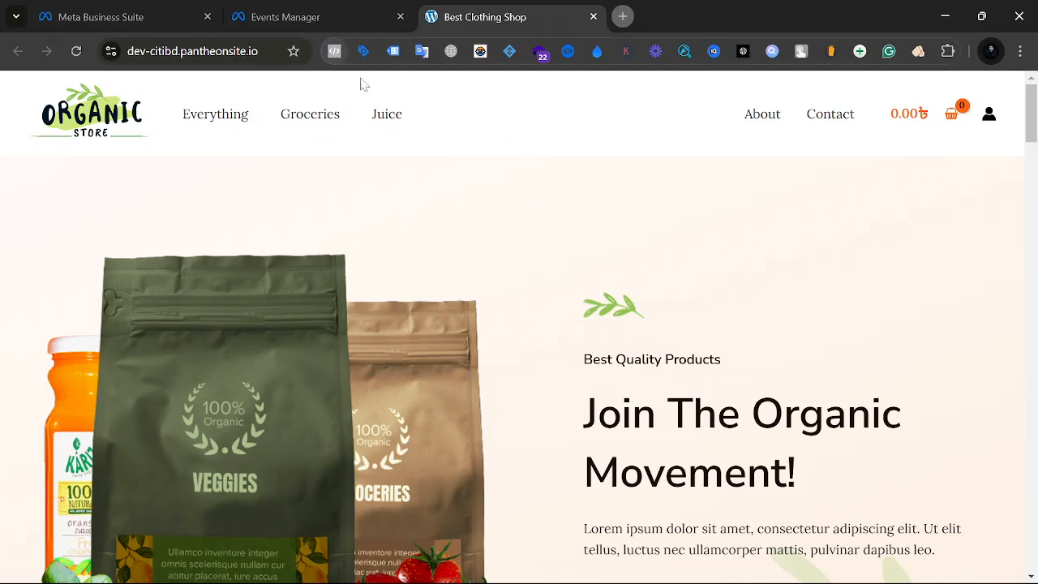
left_click(345, 13)
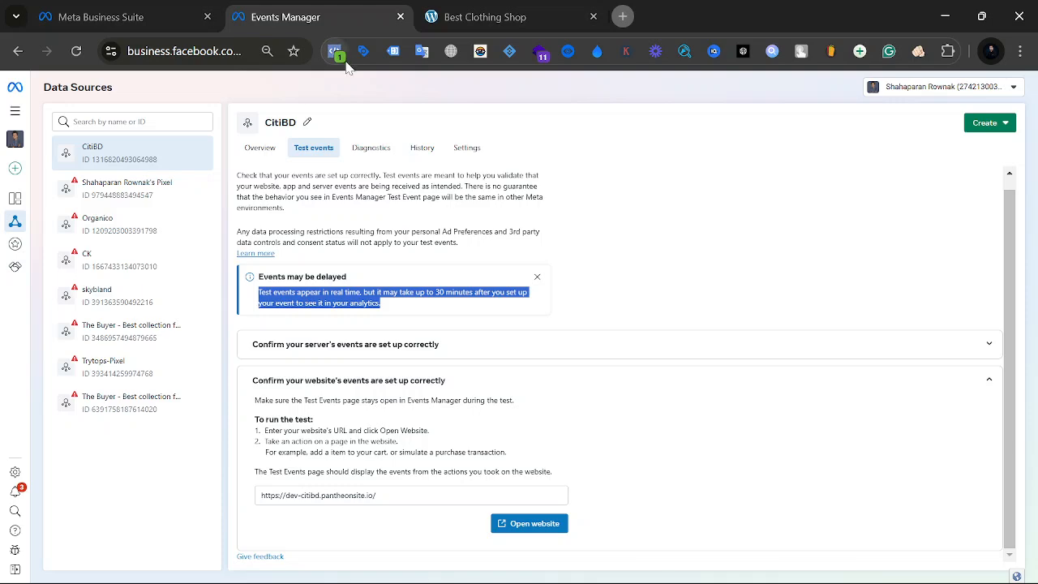
- Check with Meta Pixel Helper whether a pixel is detected on the store page
left_click(446, 21)
left_click(333, 51)
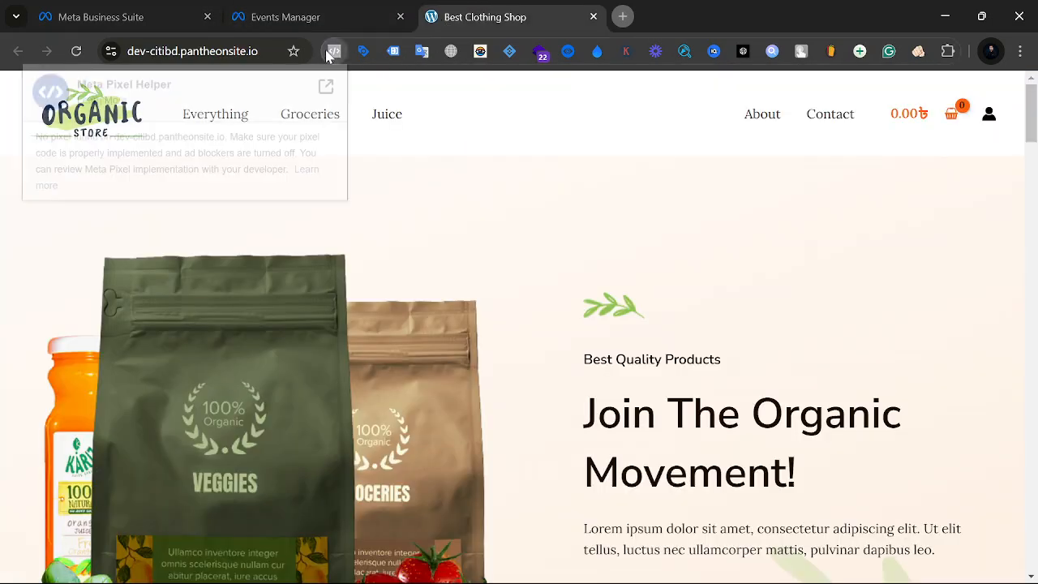
left_click(442, 180)
- Reload the logged-in store and expand its PageView event in Pixel Helper
left_click(750, 561)
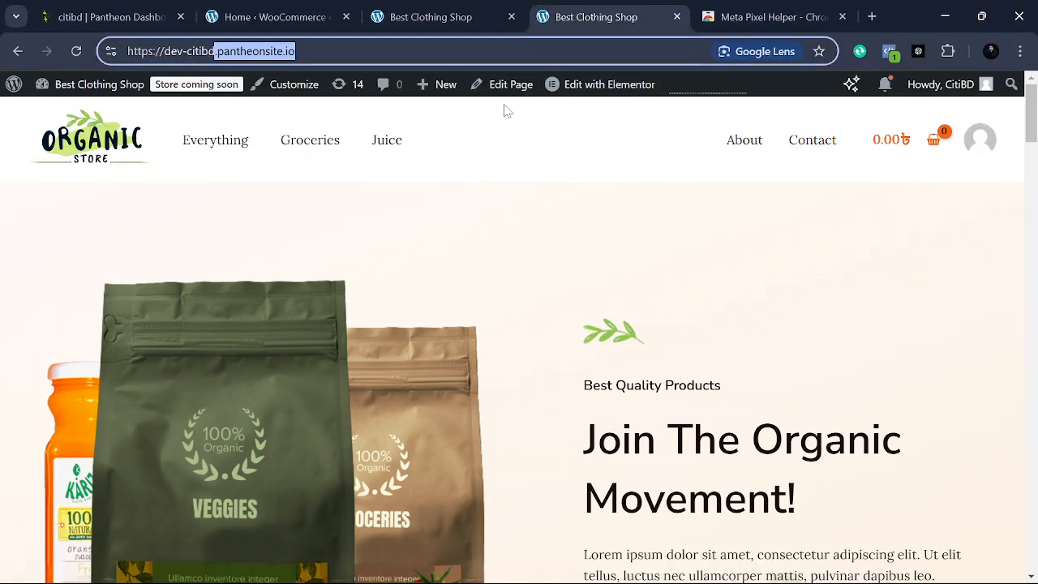
key("Return")
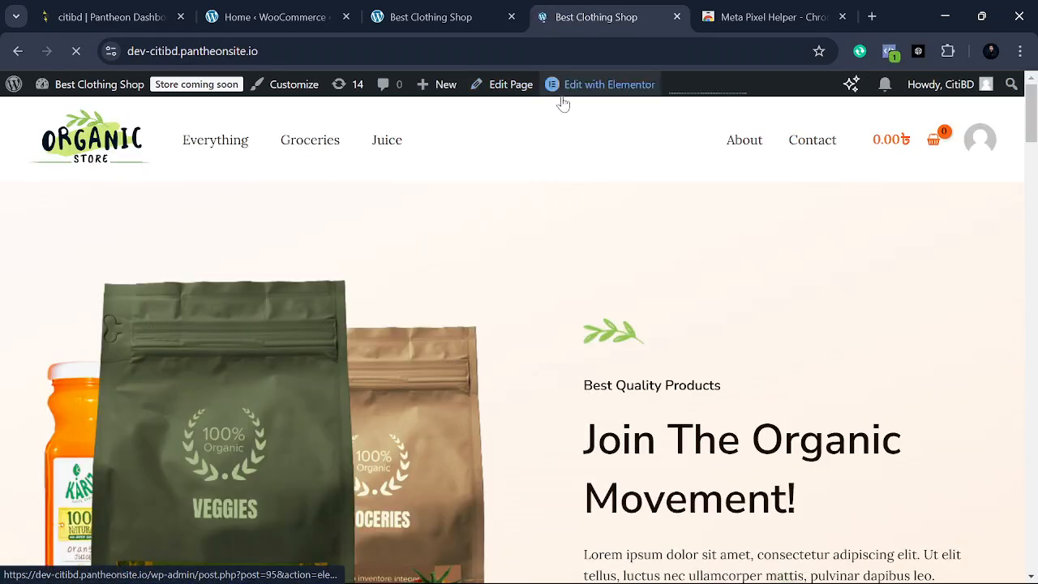
mouse_move(568, 90)
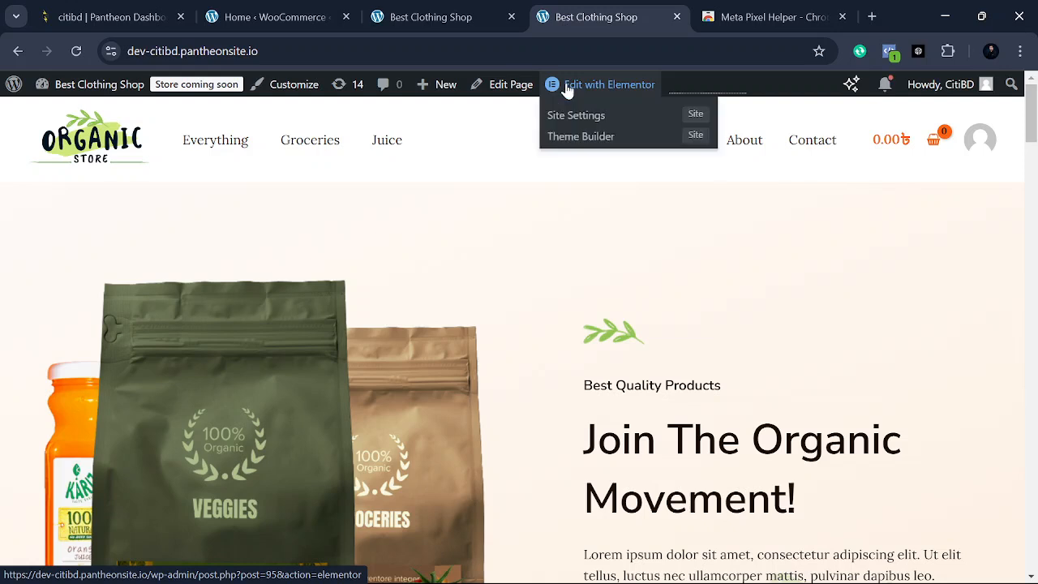
left_click(890, 52)
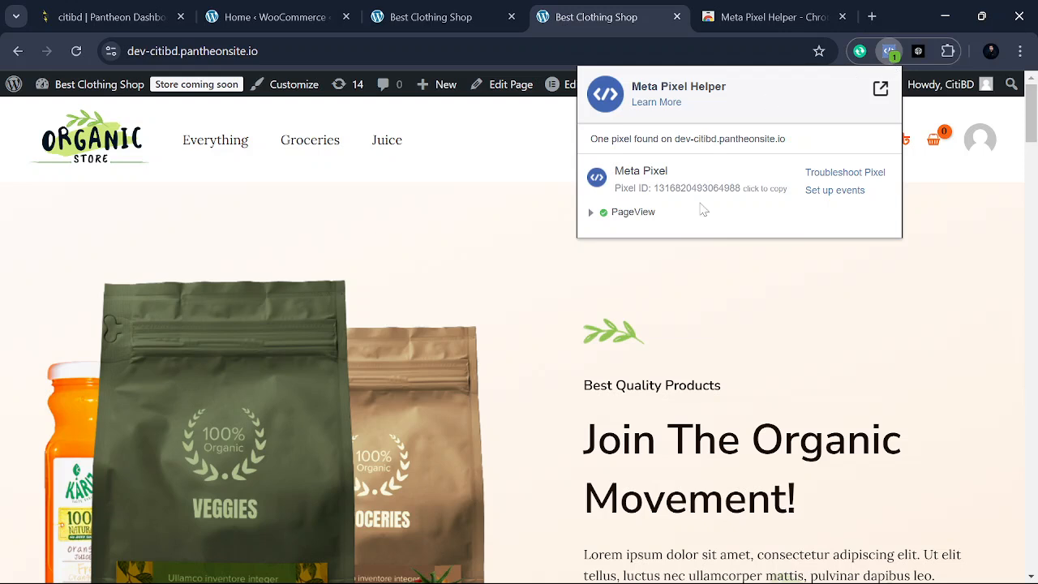
left_click(656, 214)
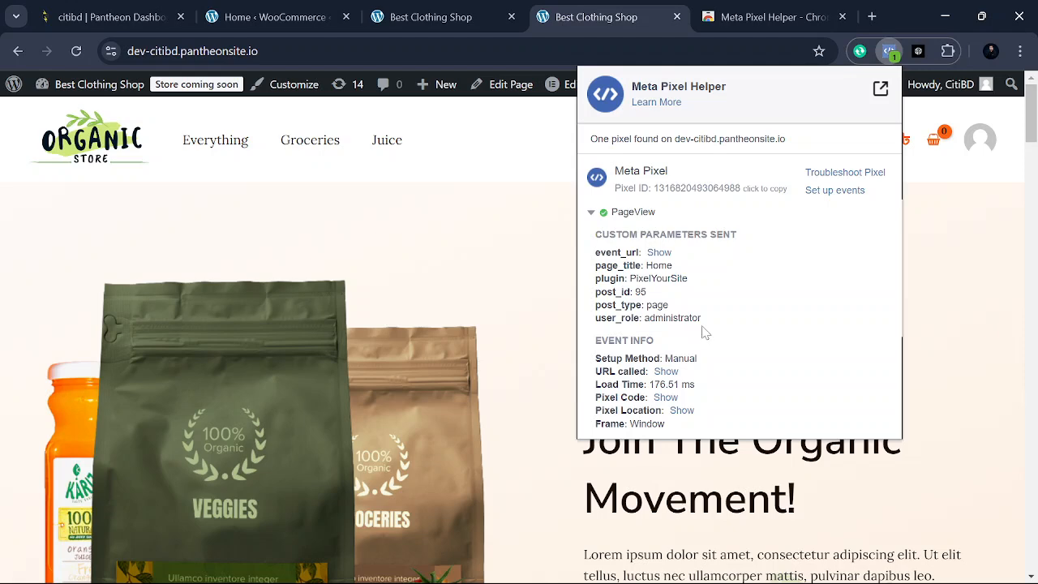
left_click(531, 266)
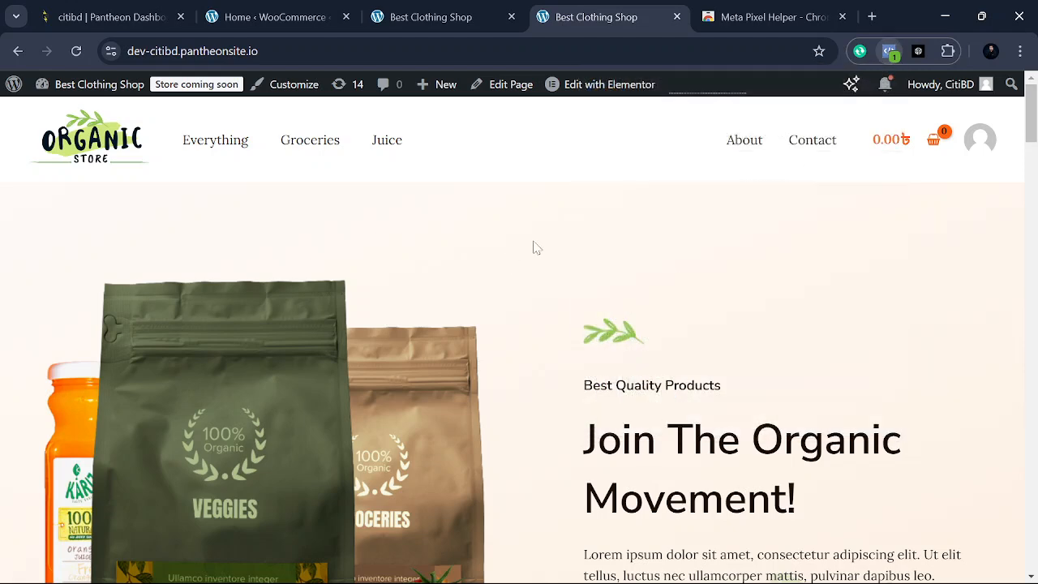
- Check the pixel on the other store window, reload it, and return to Events Manager
left_click(632, 564)
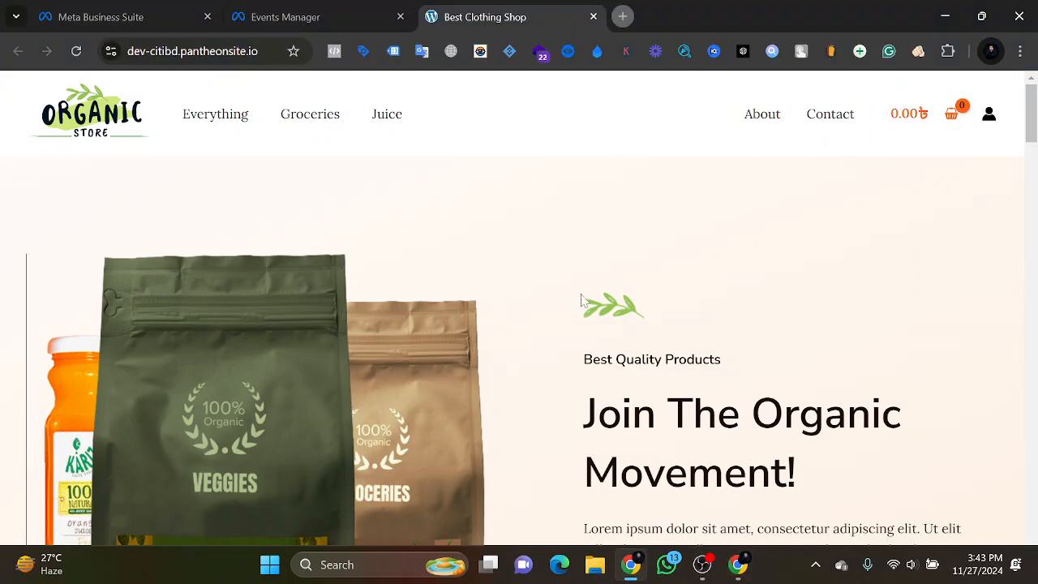
left_click(335, 52)
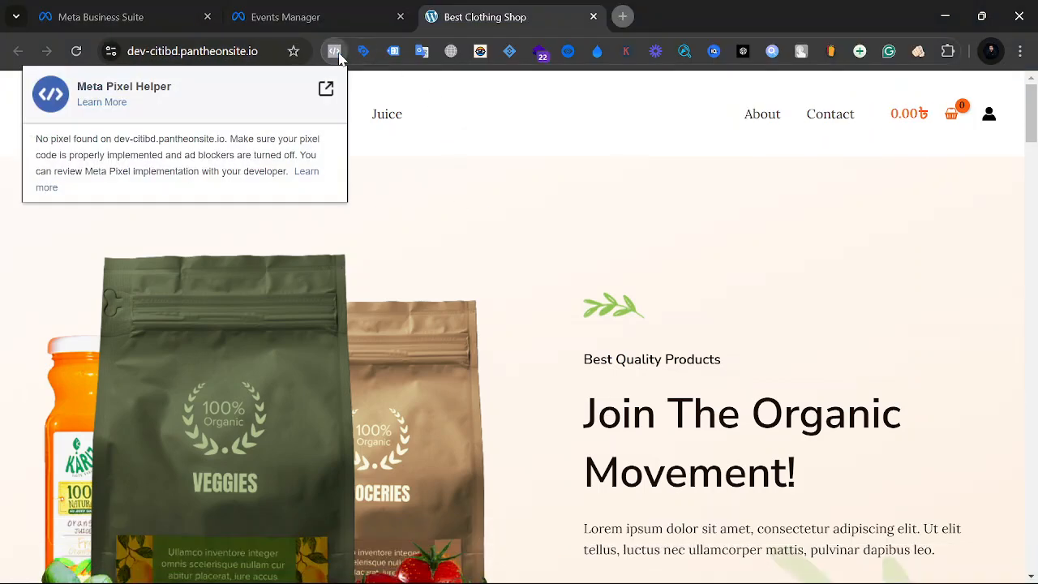
left_click(542, 248)
key("F5")
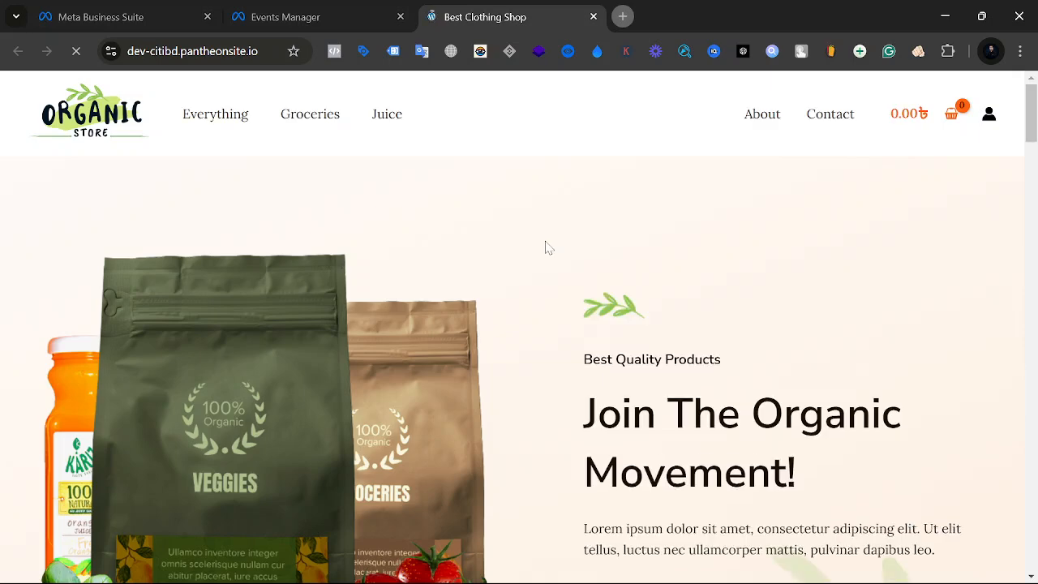
left_click(314, 10)
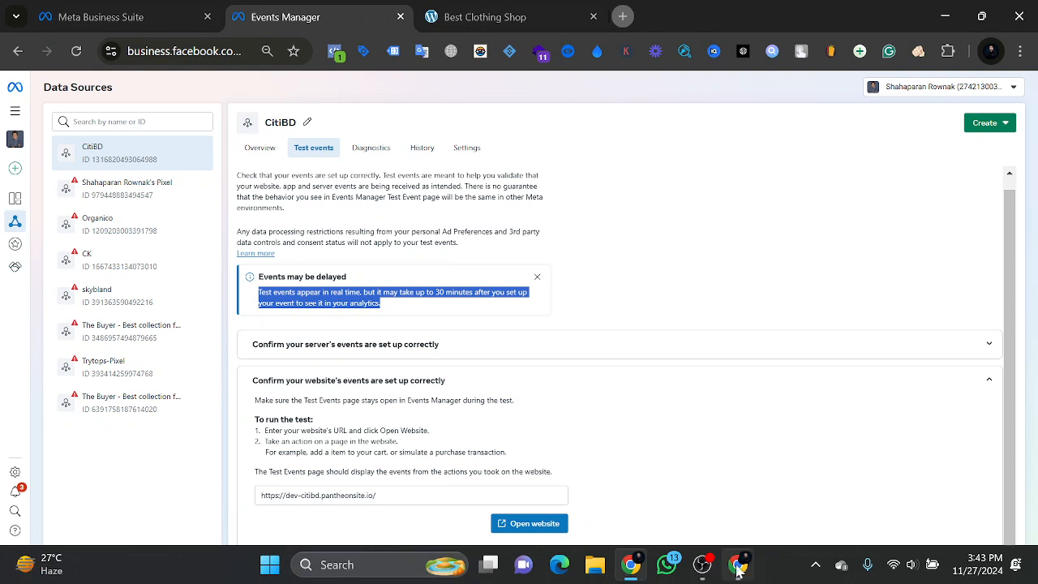
left_click(738, 565)
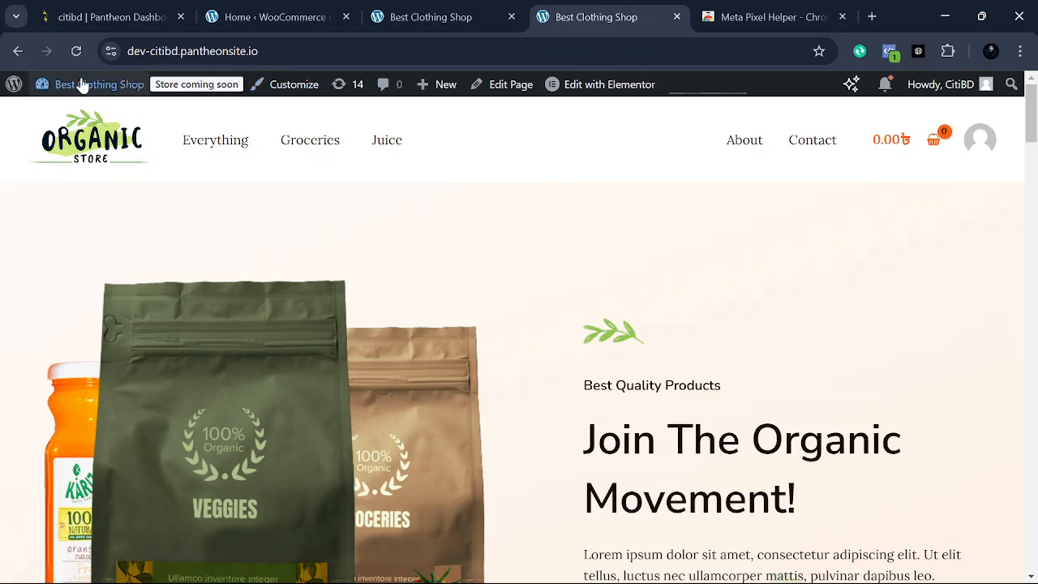
left_click(641, 565)
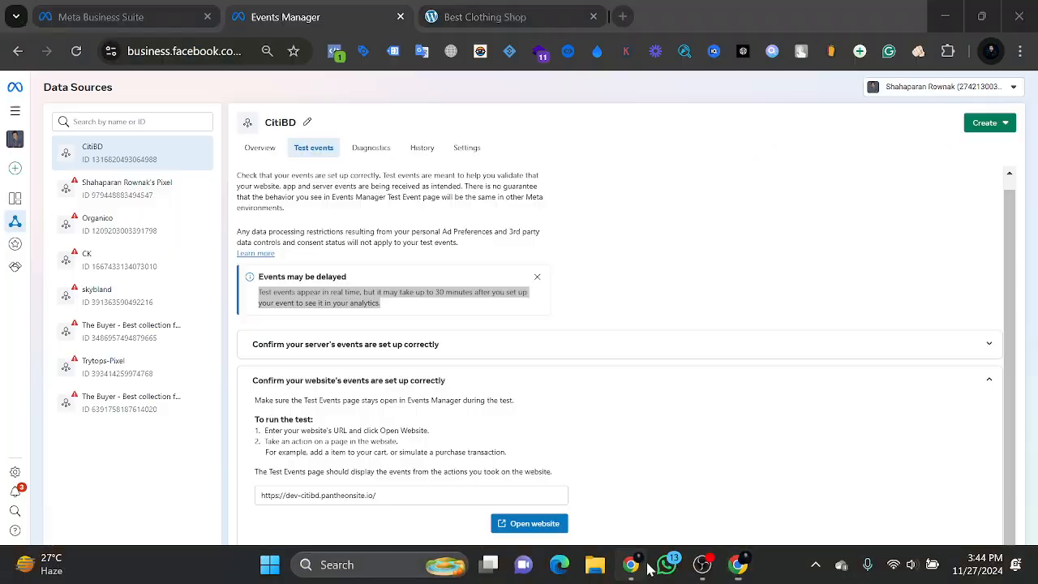
- In a new tab, load the store address with /wp-admin (dev-citibd.pantheonsite.io/wp-admin)
left_click(622, 17)
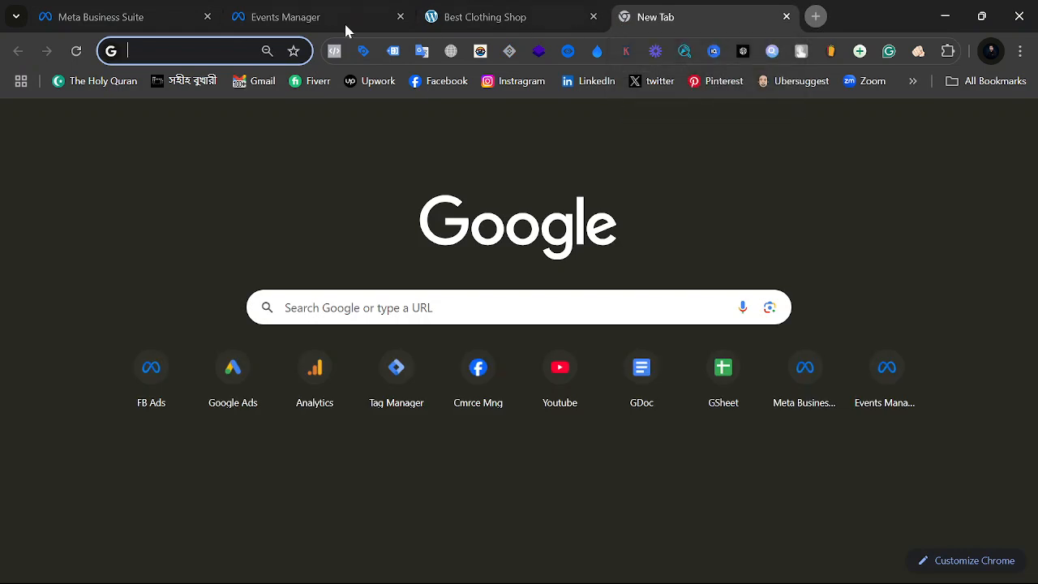
left_click(193, 51)
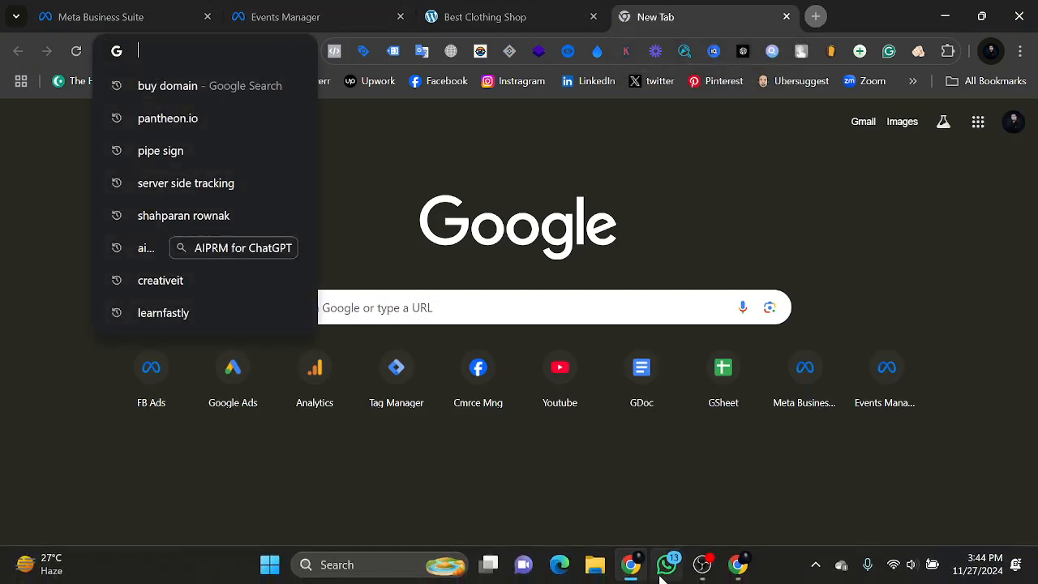
left_click(740, 566)
key("ctrl+l")
key("ctrl+c")
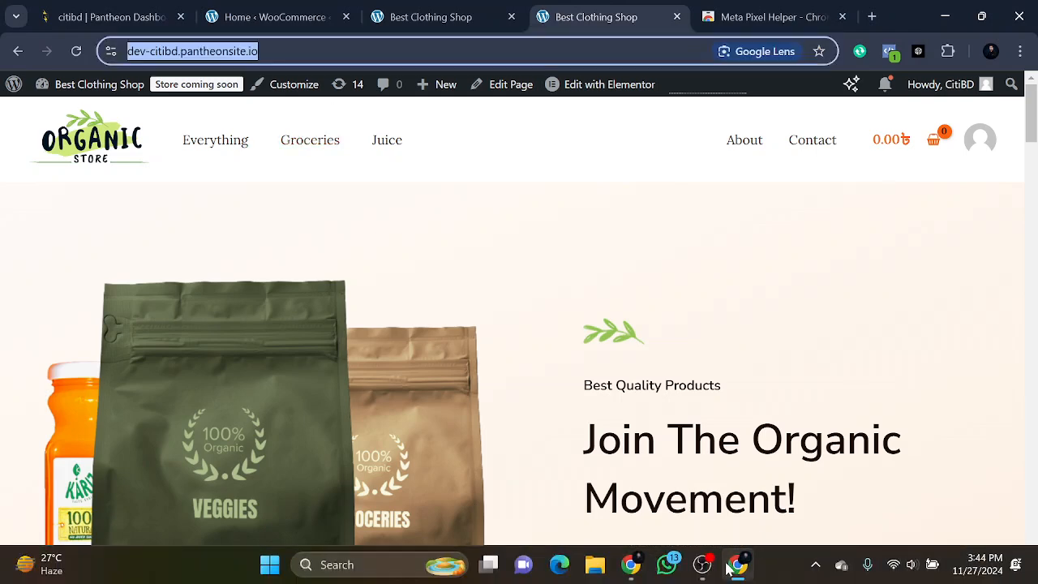
left_click(634, 566)
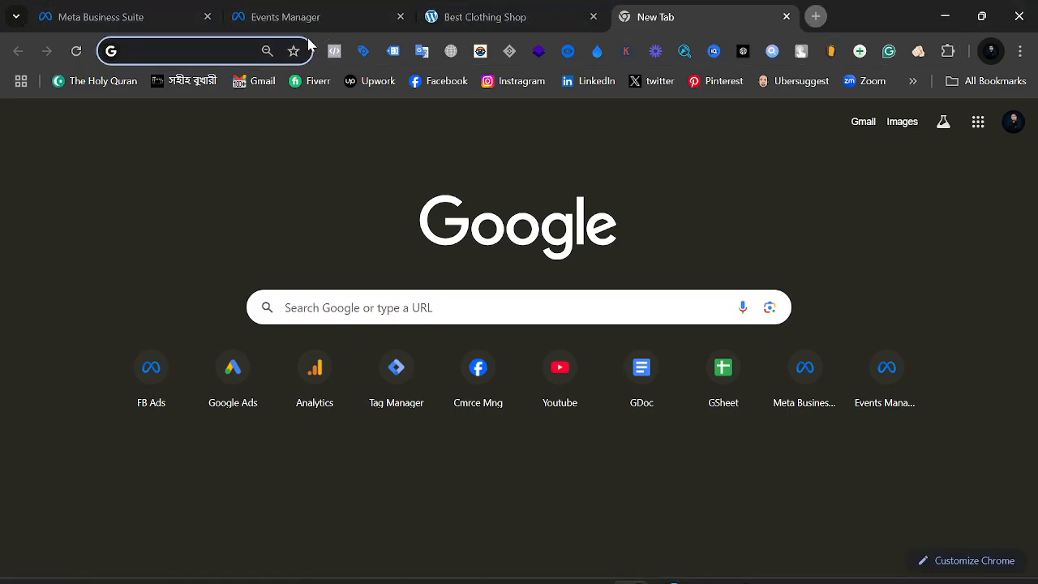
key("ctrl+v")
type("a")
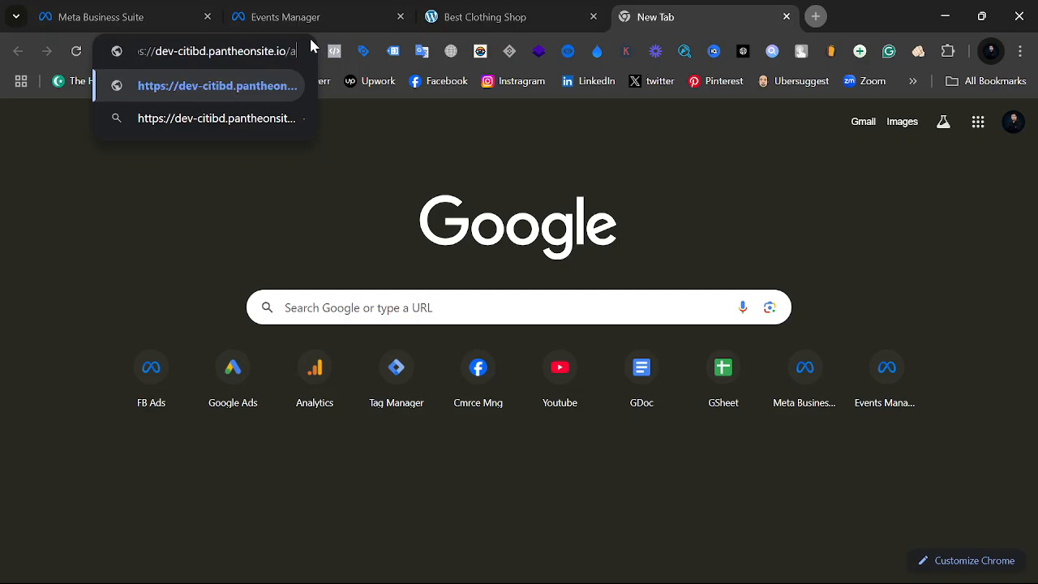
key("BackSpace")
type("wp")
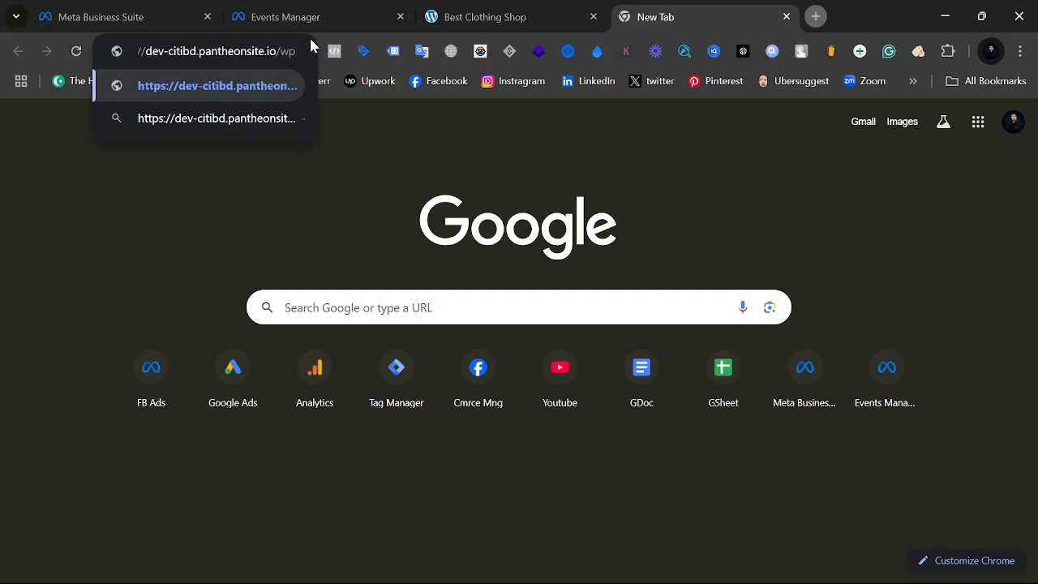
type("-ad")
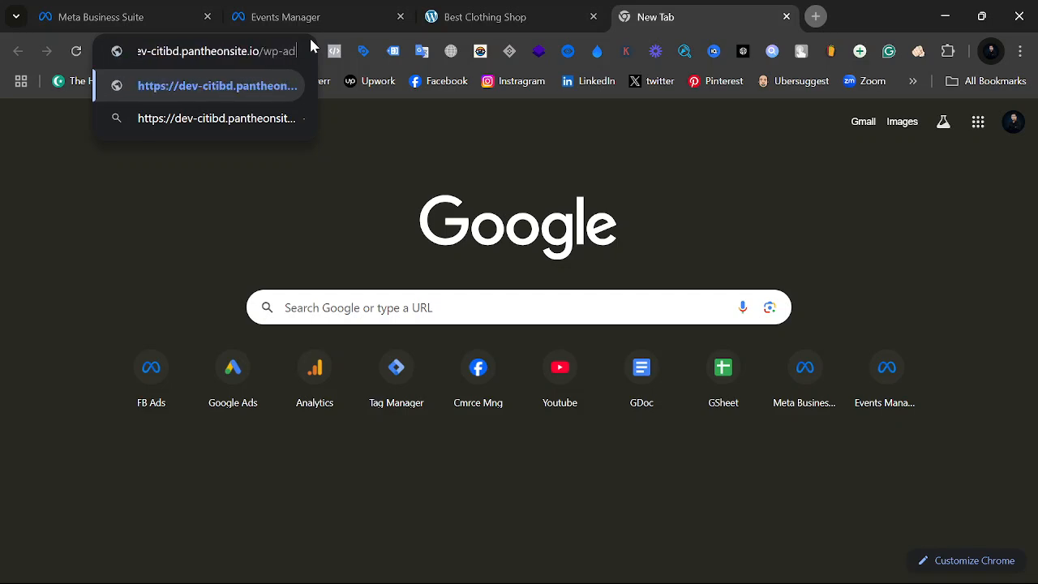
type("mio")
key("BackSpace")
type("n")
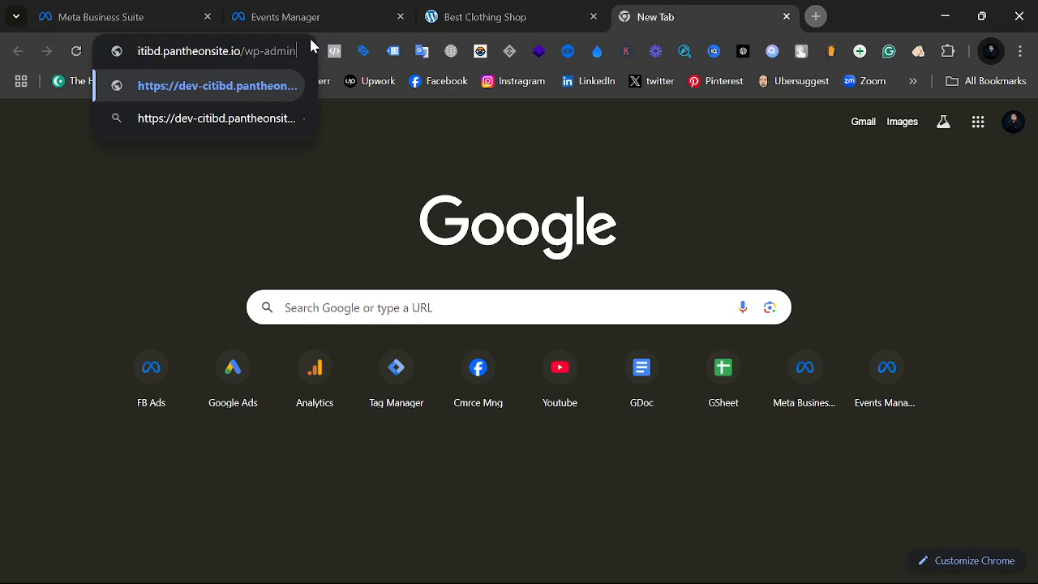
key("Return")
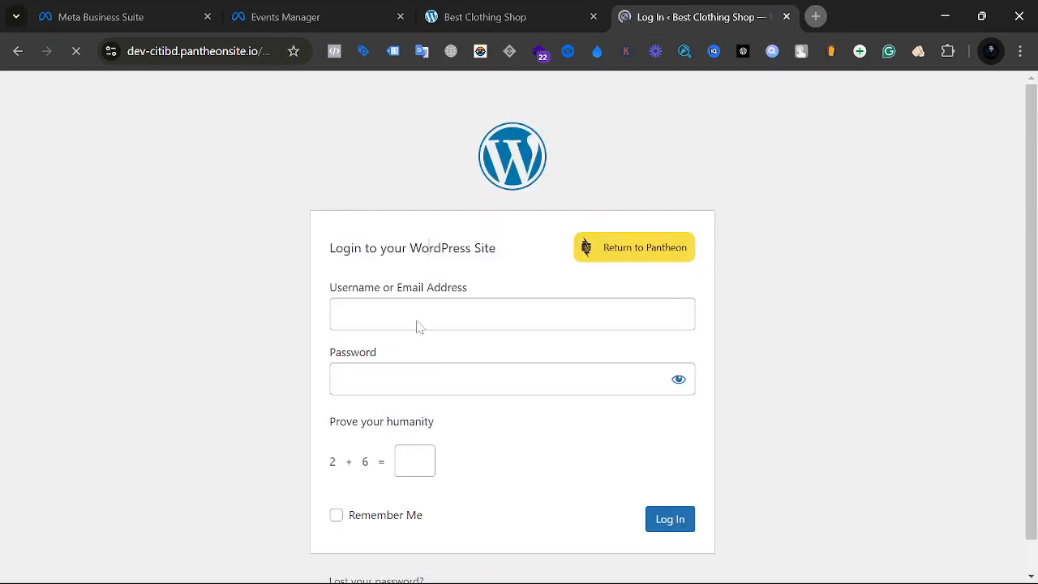
- Fill the WordPress username and password from the clipboard history
left_click(418, 322)
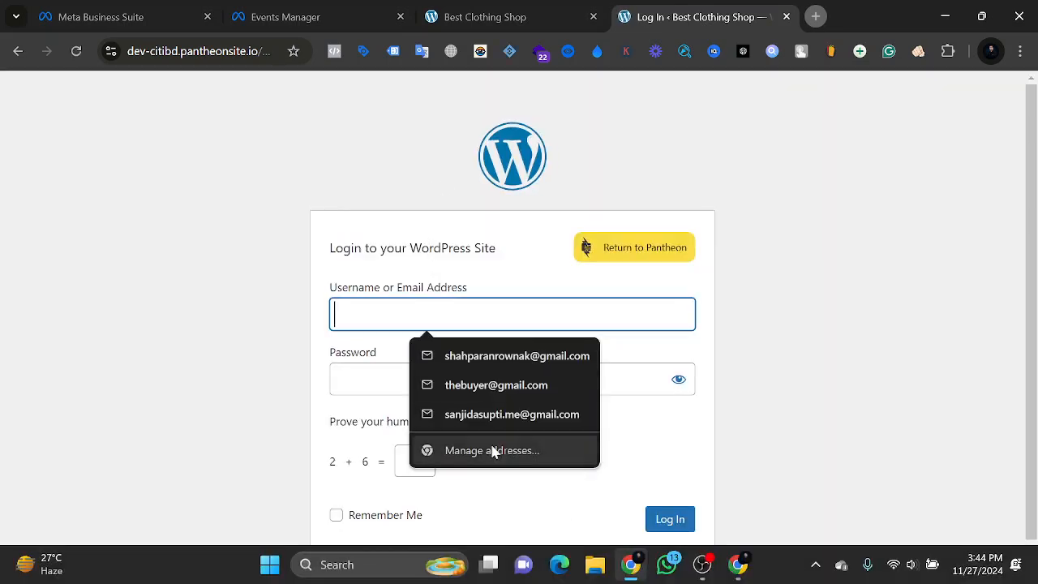
key("super+v")
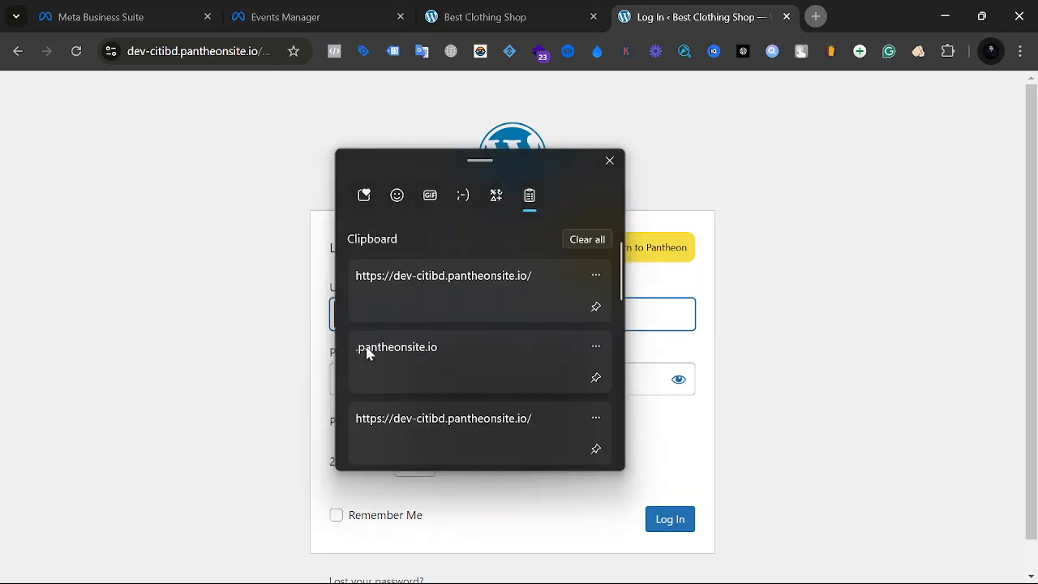
scroll(459, 329, "down", 4)
scroll(460, 329, "down", 8)
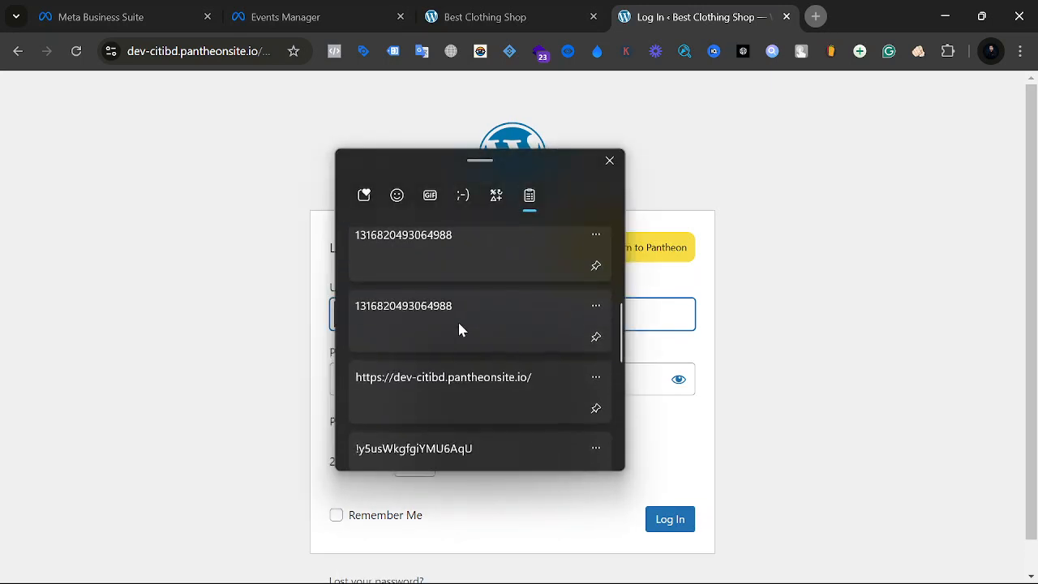
scroll(459, 329, "down", 2)
left_click(435, 394)
key("Tab")
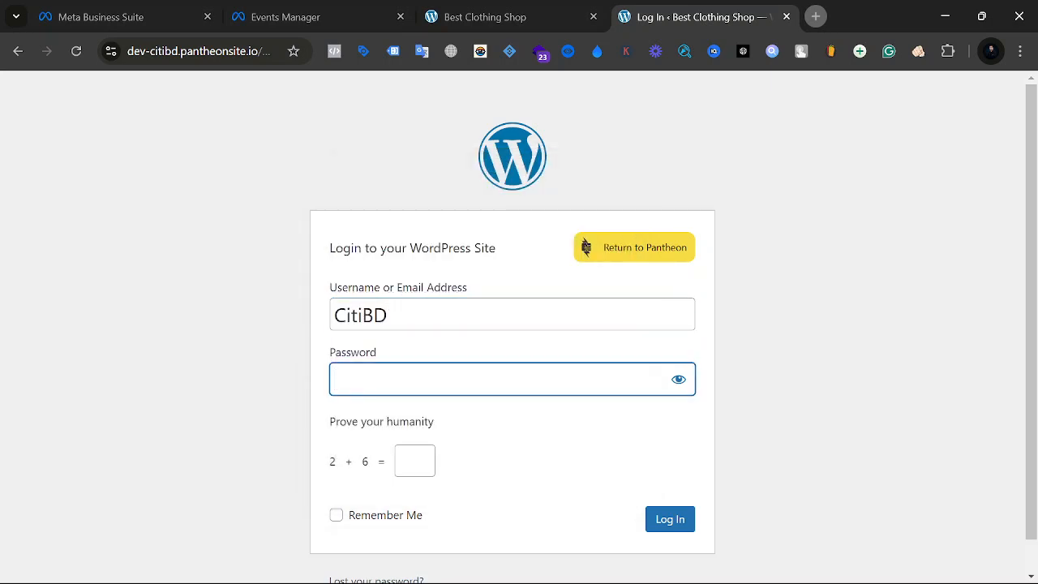
key("super+v")
scroll(463, 210, "down", 5)
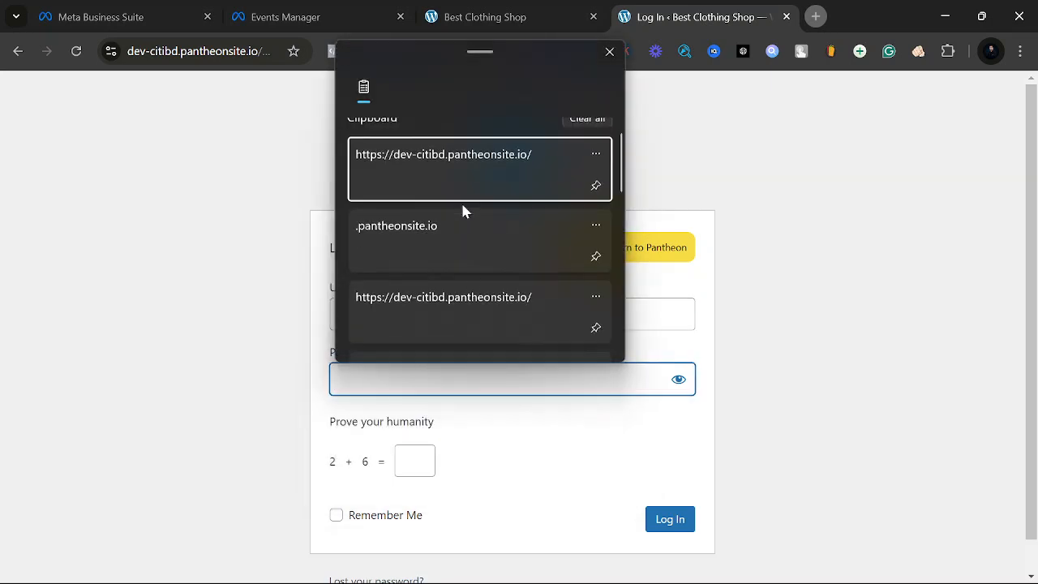
scroll(465, 217, "down", 1)
left_click(463, 255)
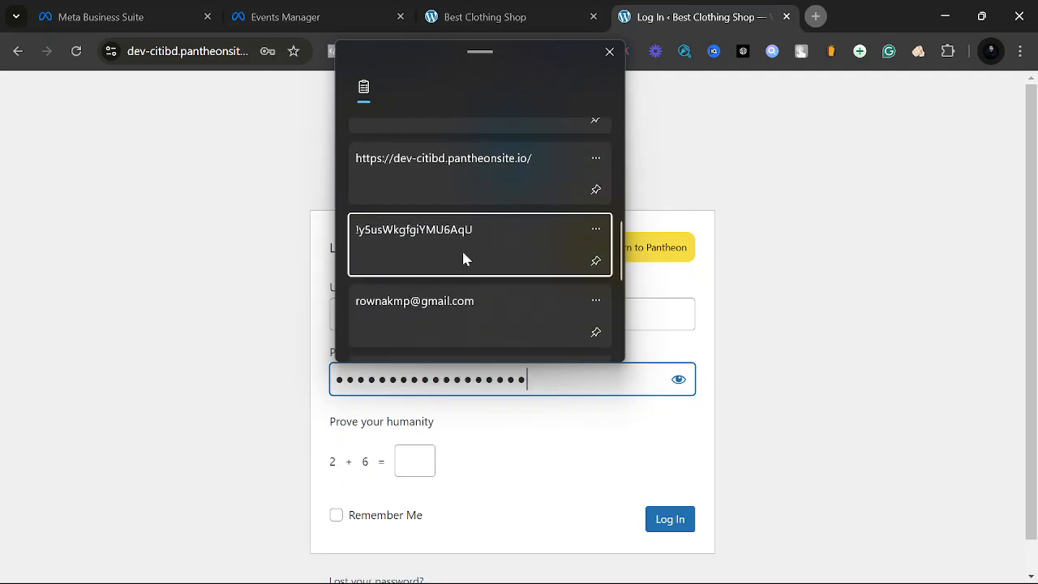
- Answer the humanity check with 8 and log in to WordPress admin
left_click(424, 465)
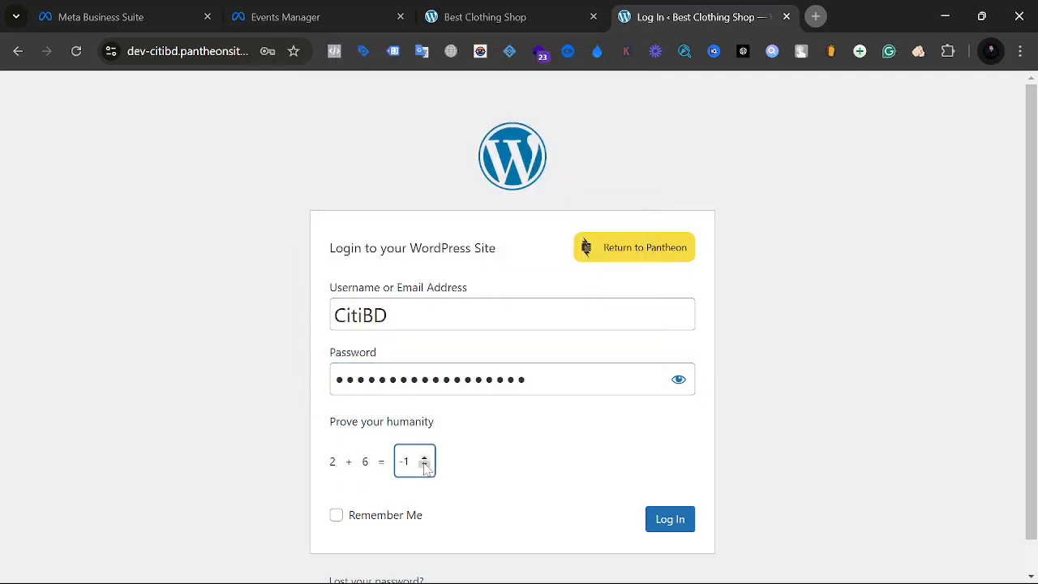
type("8")
key("shift+Left")
key("BackSpace")
left_click(593, 487)
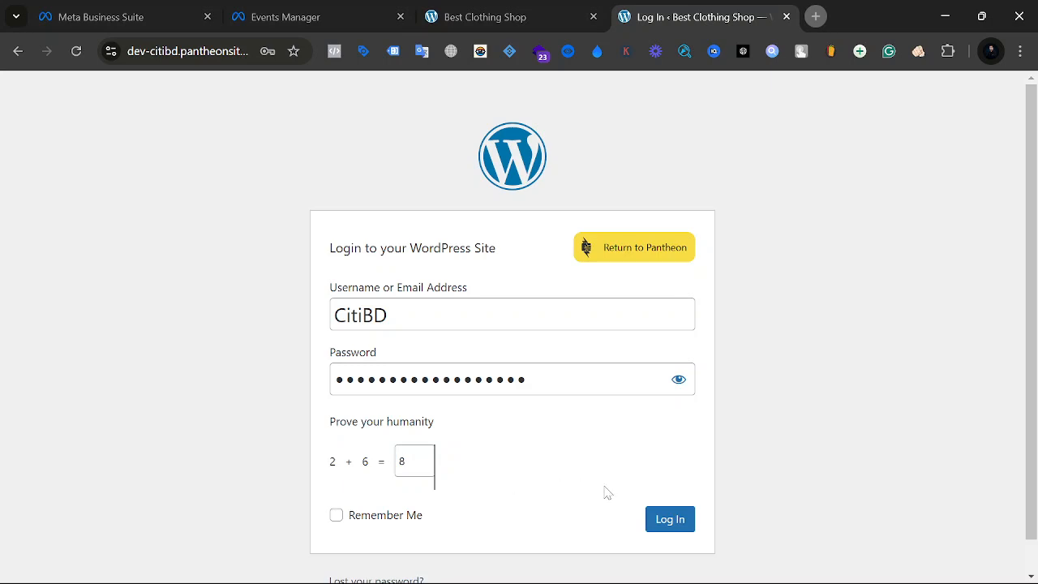
left_click(684, 519)
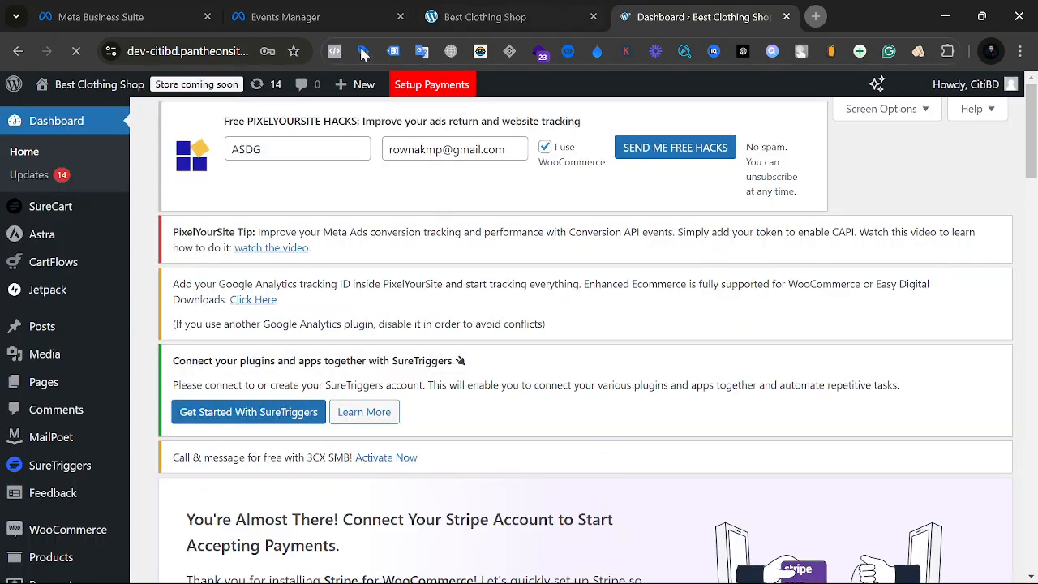
- Open the storefront from the site name and close the dashboard and duplicate tabs
middle_click(97, 84)
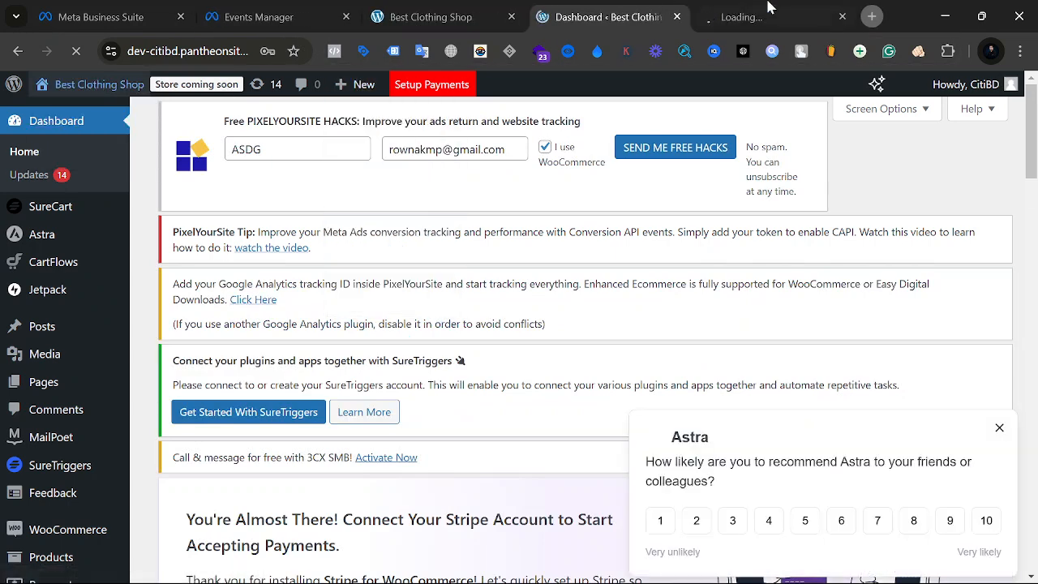
left_click(769, 9)
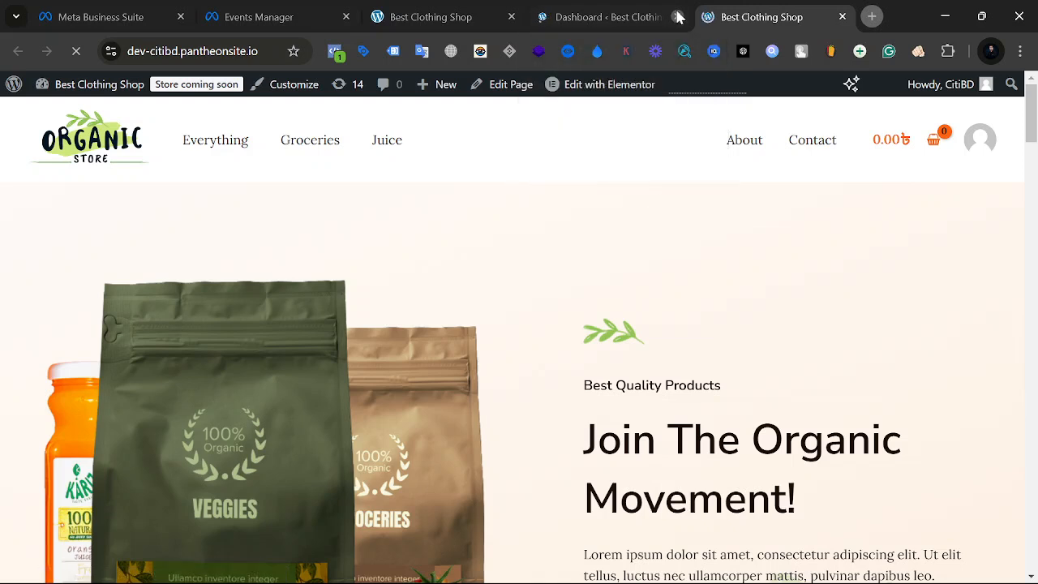
left_click(678, 17)
left_click(680, 17)
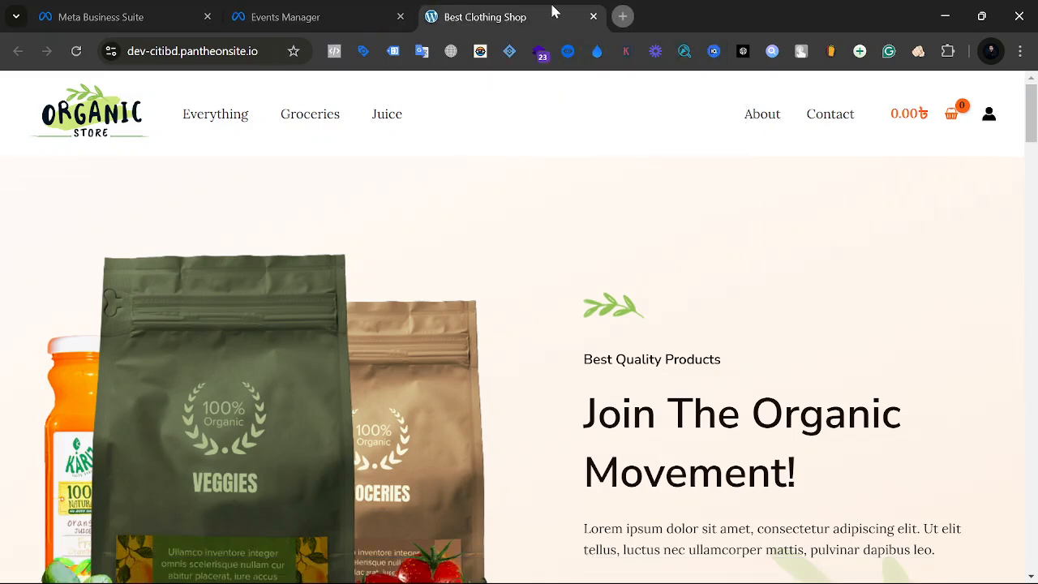
- Dismiss the events-delayed notice, relaunch the store from Open website, and keep only the new tab
left_click(298, 16)
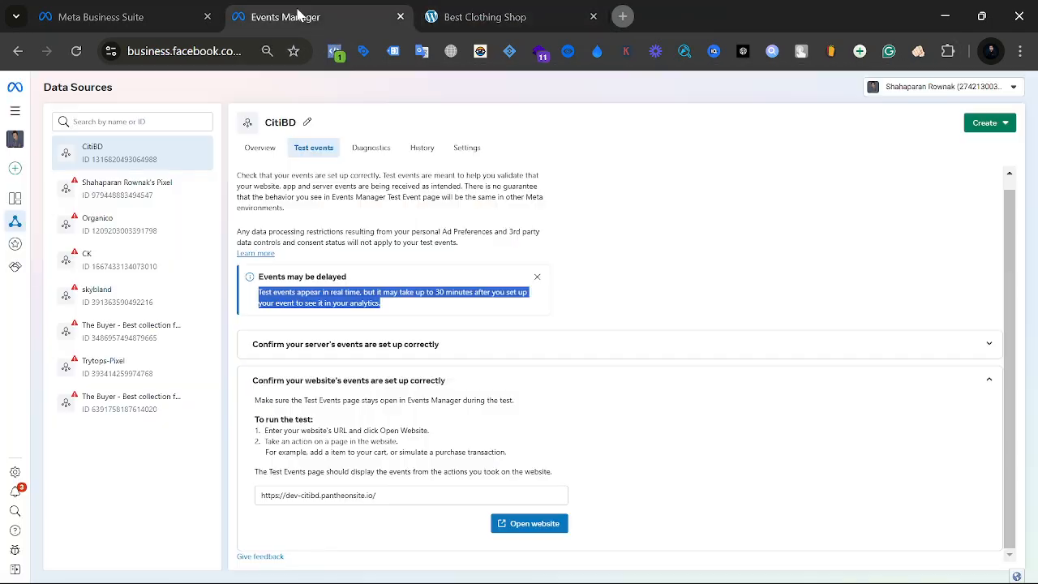
left_click(649, 198)
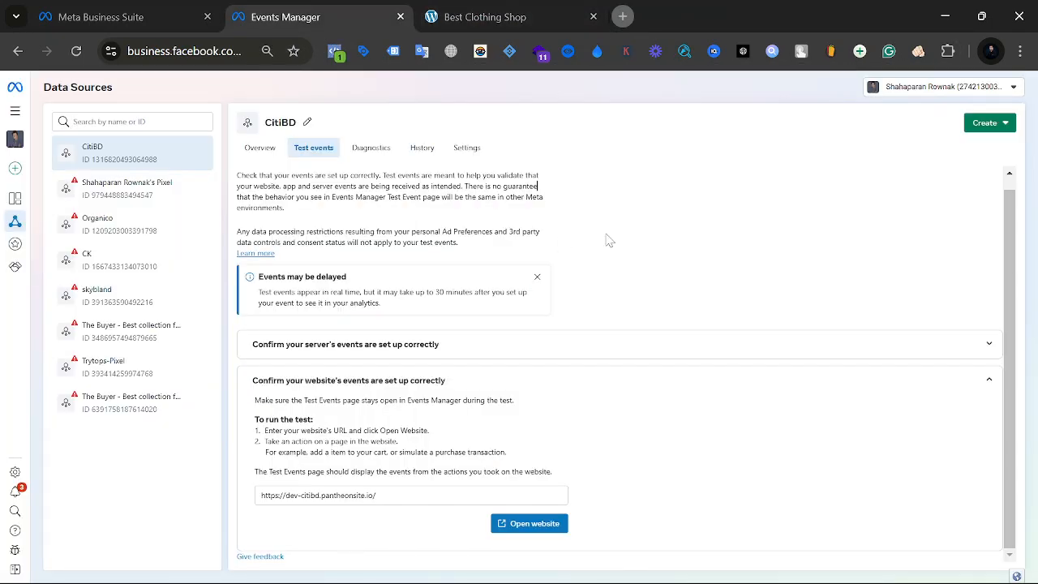
left_click(537, 277)
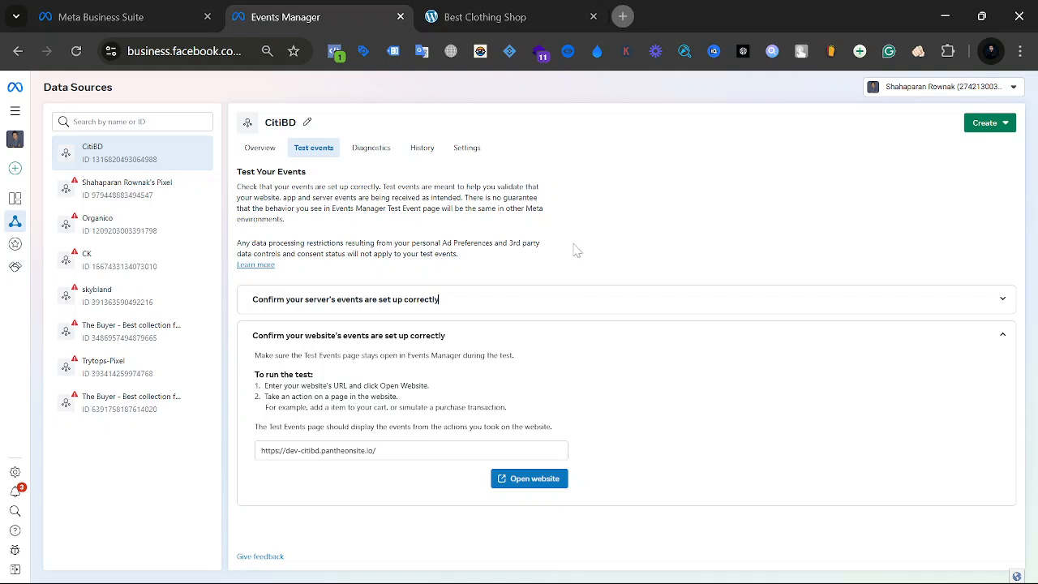
left_click(527, 489)
left_click(786, 16)
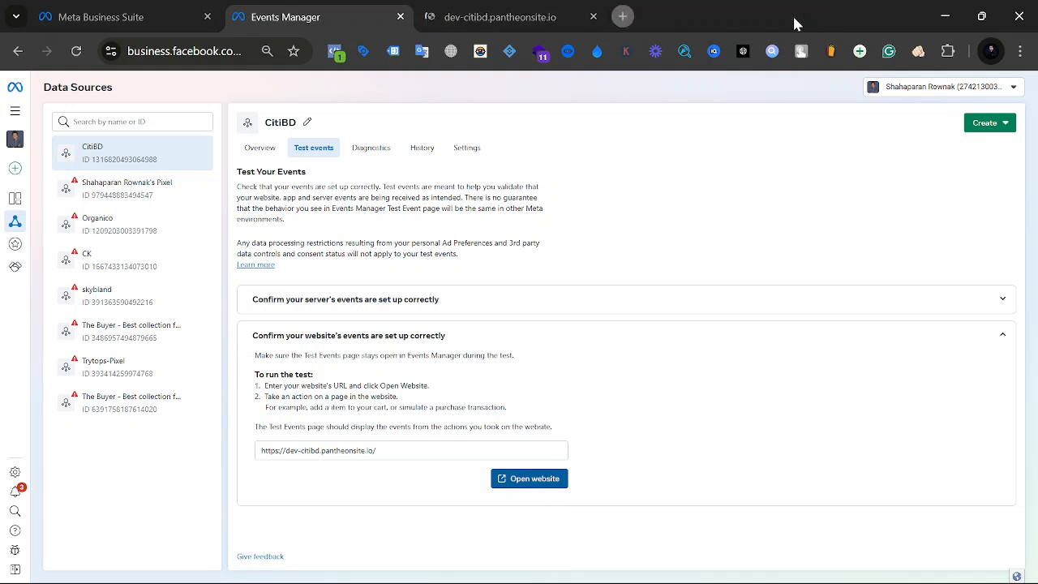
left_click(483, 7)
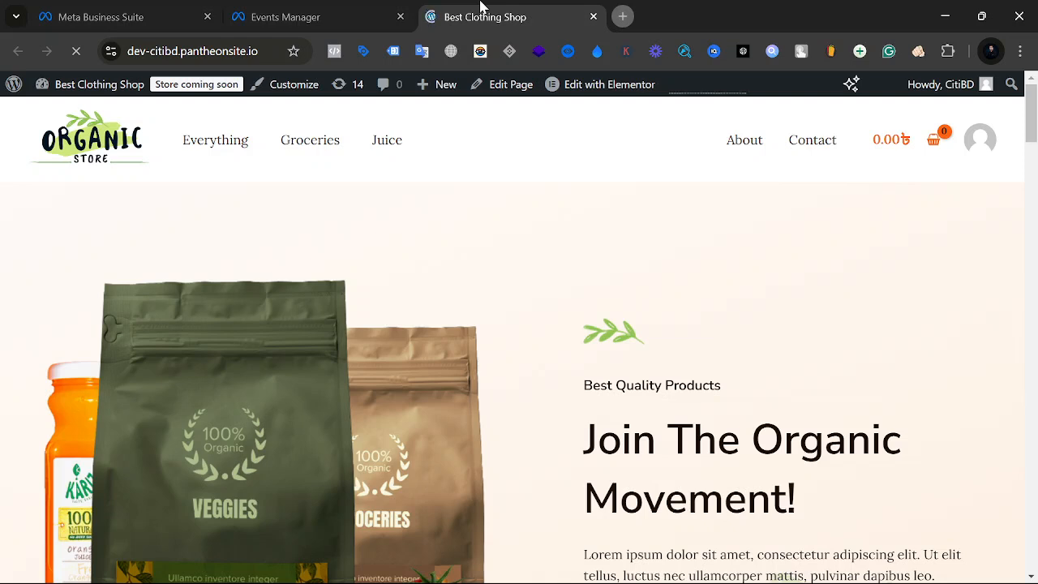
- Verify the storefront's PageView in Meta Pixel Helper, then go back to CitiBD Test events
left_click(335, 52)
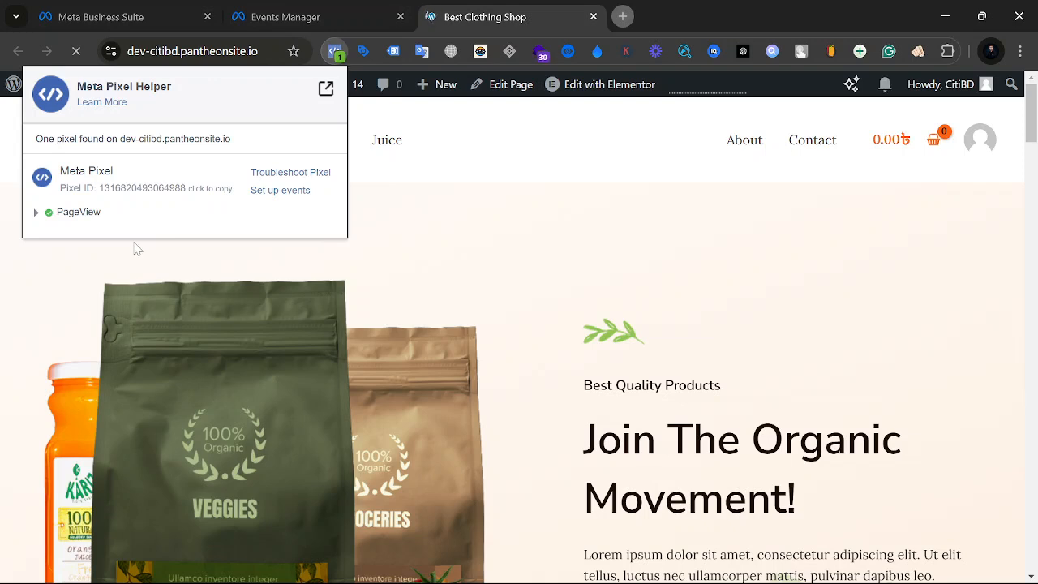
left_click(323, 8)
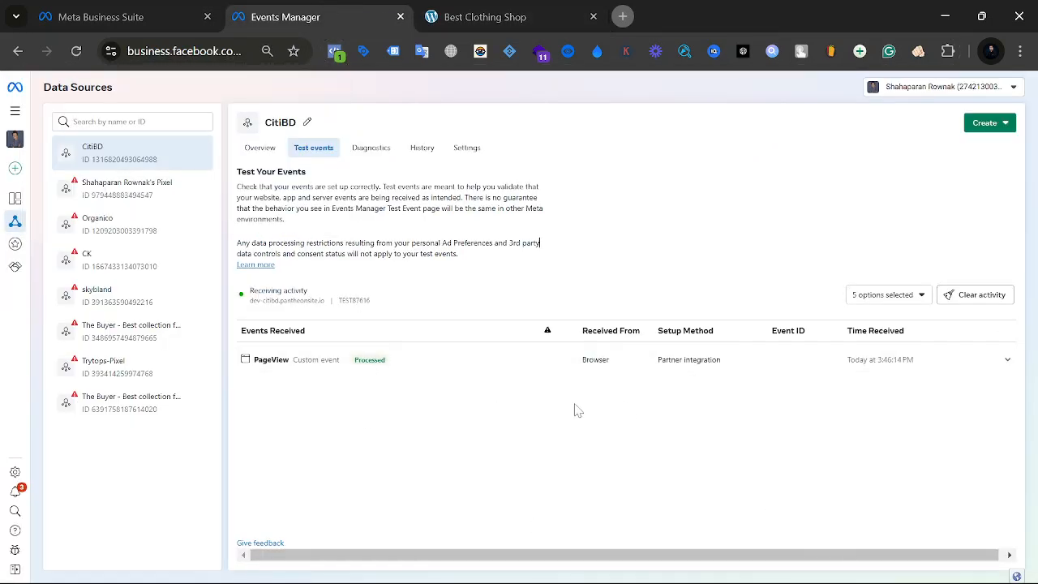
- Expand PageView's full parameters and highlight page_title, post_type page and post_id 95
left_click(283, 368)
left_click(280, 452)
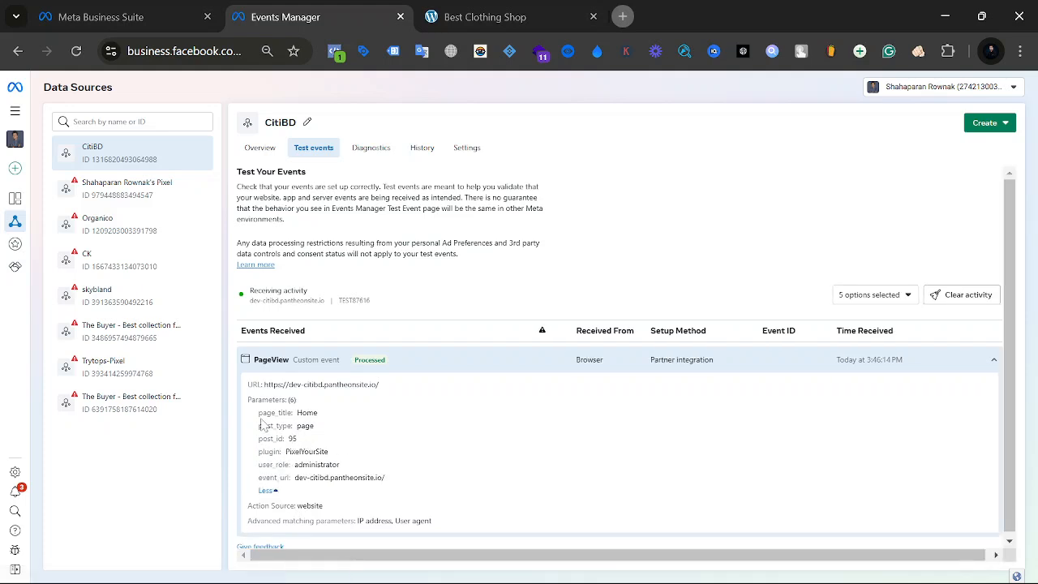
left_click_drag(259, 413, 318, 414)
left_click_drag(297, 426, 313, 426)
left_click_drag(286, 438, 299, 440)
left_click(322, 444)
- Highlight user_role administrator and the plugin line, then collapse PageView and return to the shop
left_click_drag(259, 464, 290, 465)
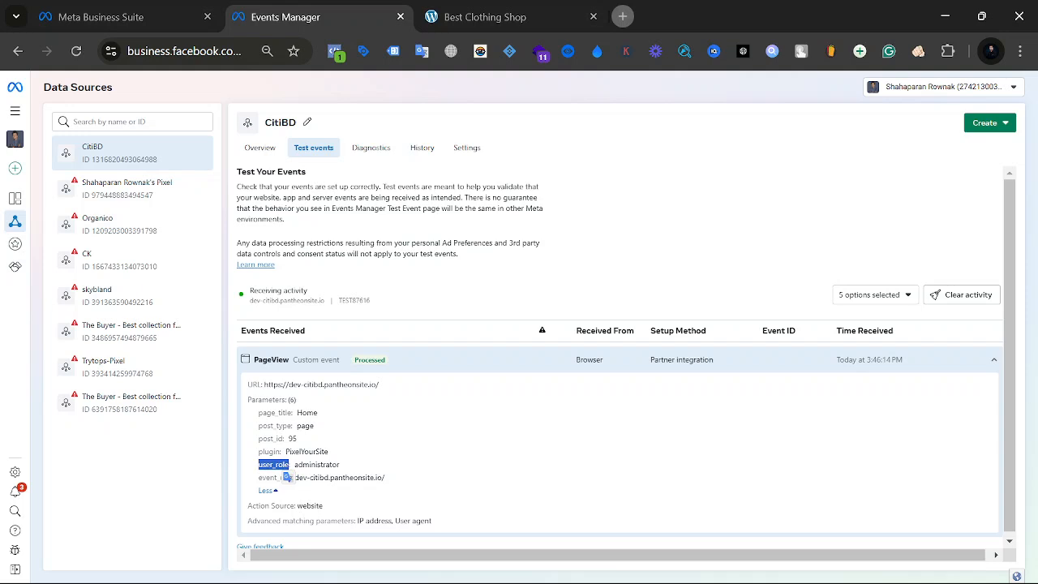
left_click_drag(294, 465, 339, 465)
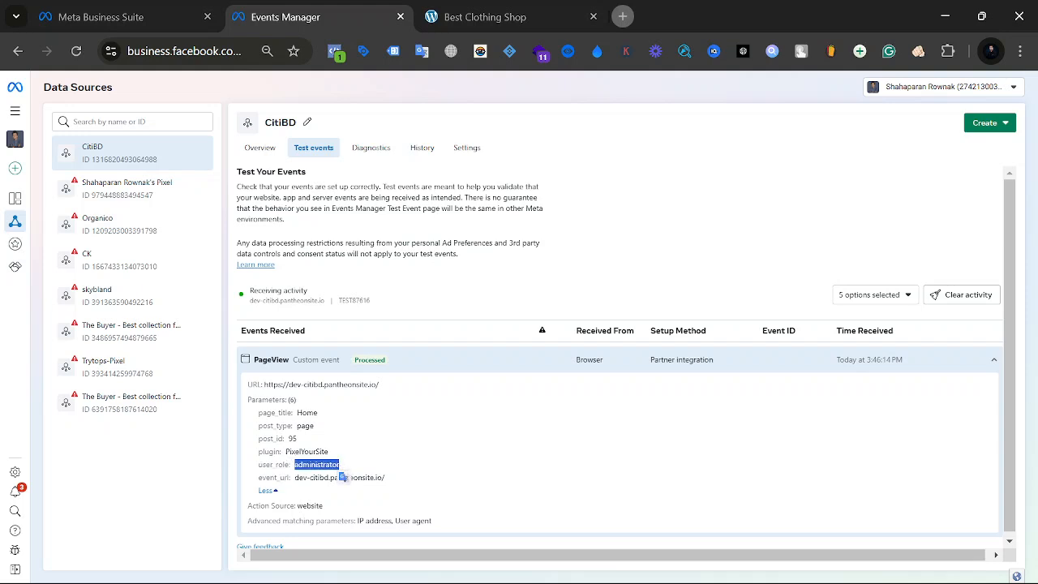
mouse_move(260, 451)
left_mouse_down()
mouse_move(289, 462)
mouse_move(335, 457)
mouse_move(274, 454)
left_mouse_up()
left_click(443, 455)
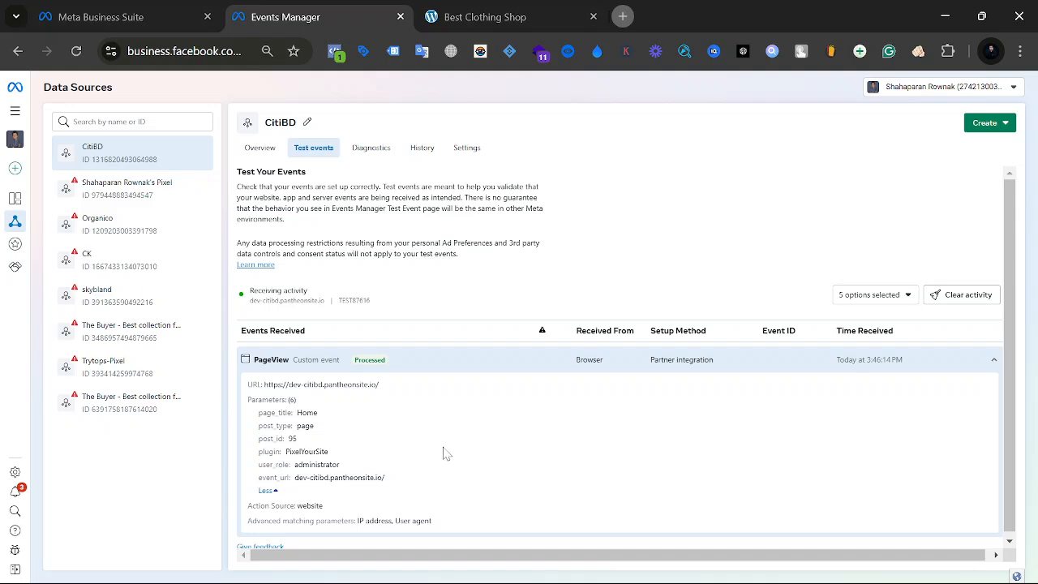
scroll(446, 452, "down", 1)
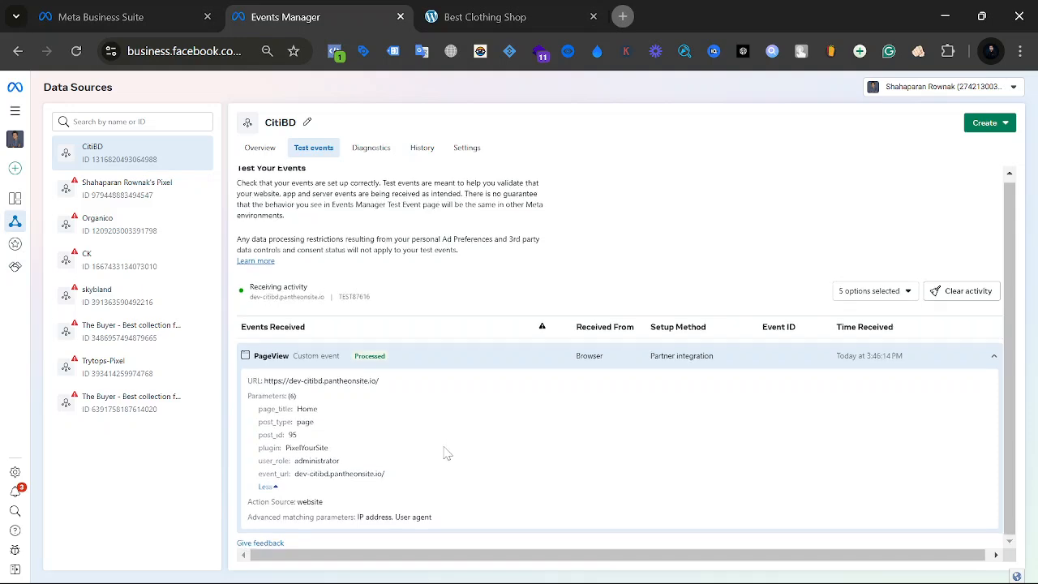
left_click(268, 486)
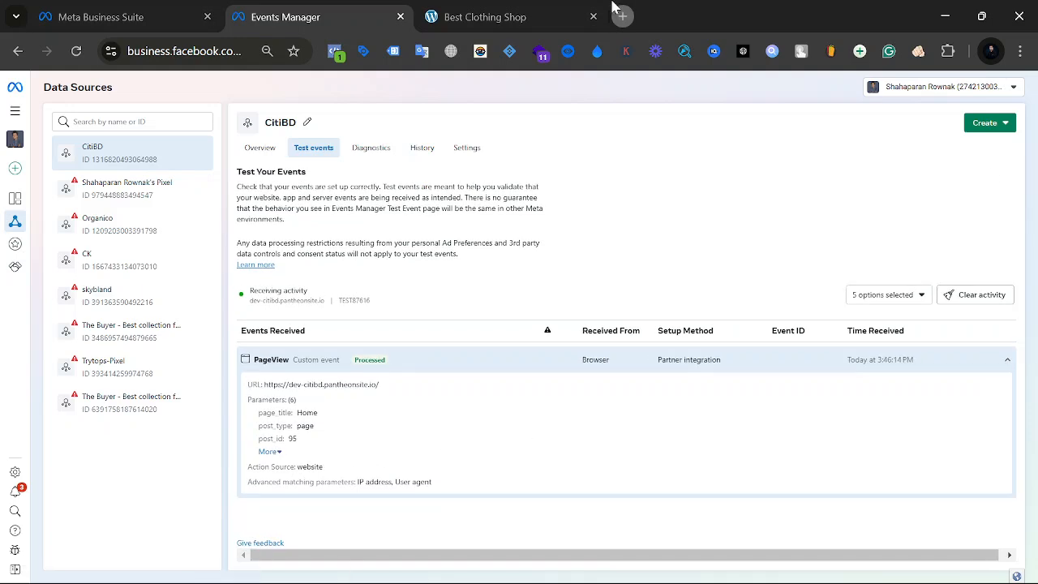
left_click(528, 8)
scroll(597, 308, "down", 7)
- Open the Assorted Coffee product page and expand its ViewContent event in Pixel Helper
scroll(596, 306, "down", 4)
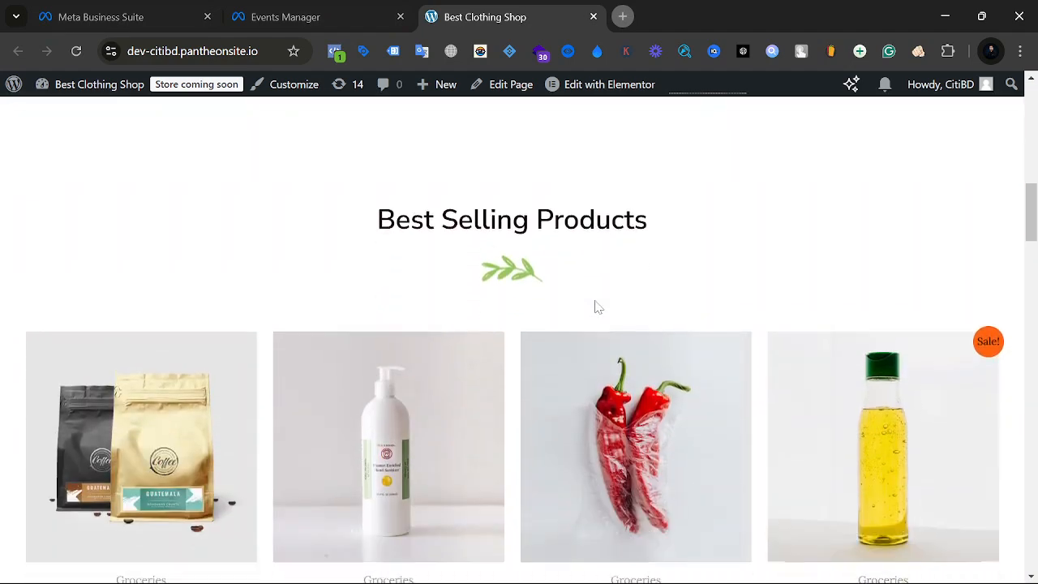
left_click(146, 373)
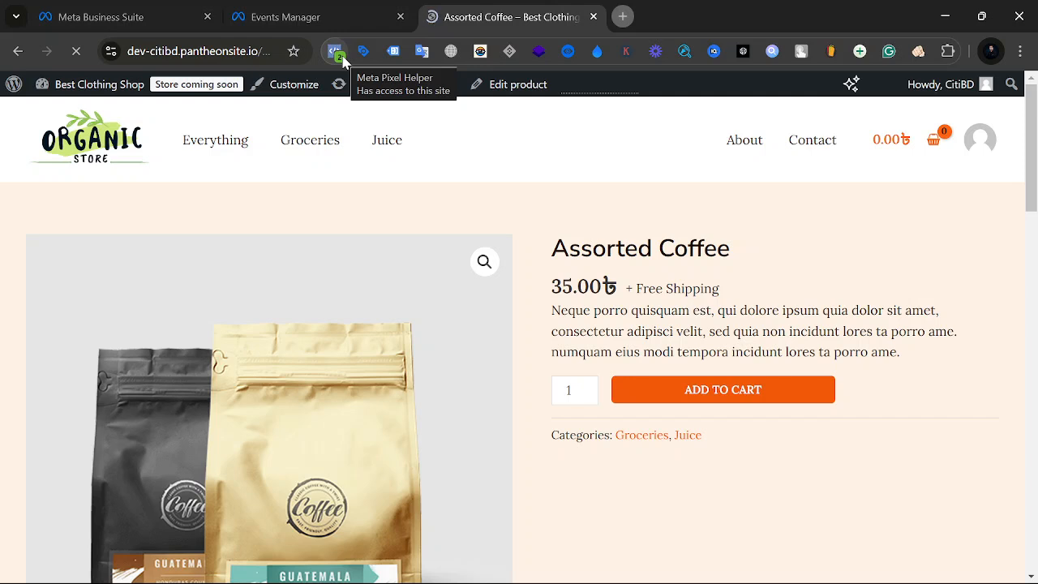
left_click(337, 53)
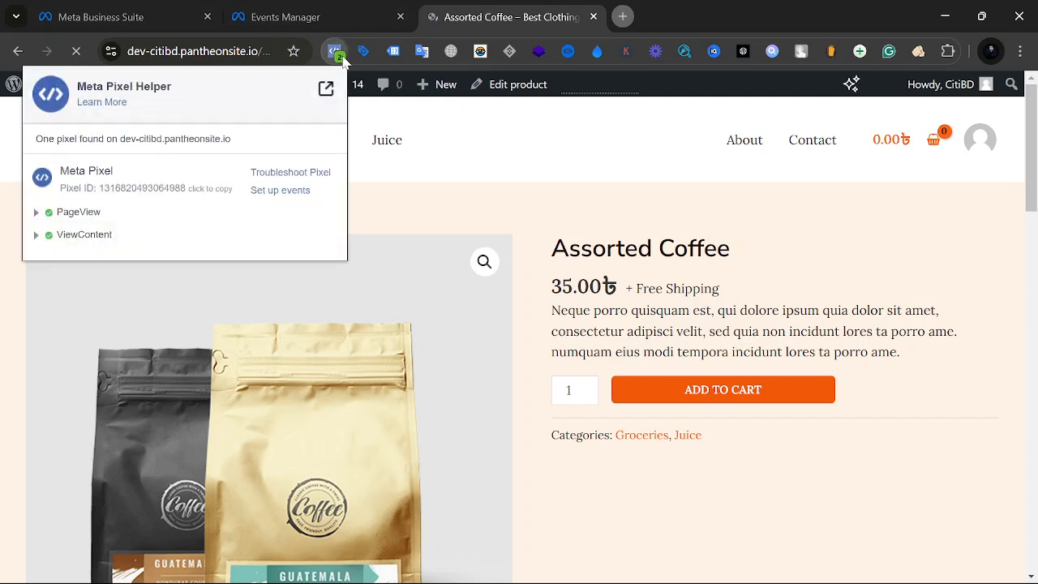
left_click(110, 235)
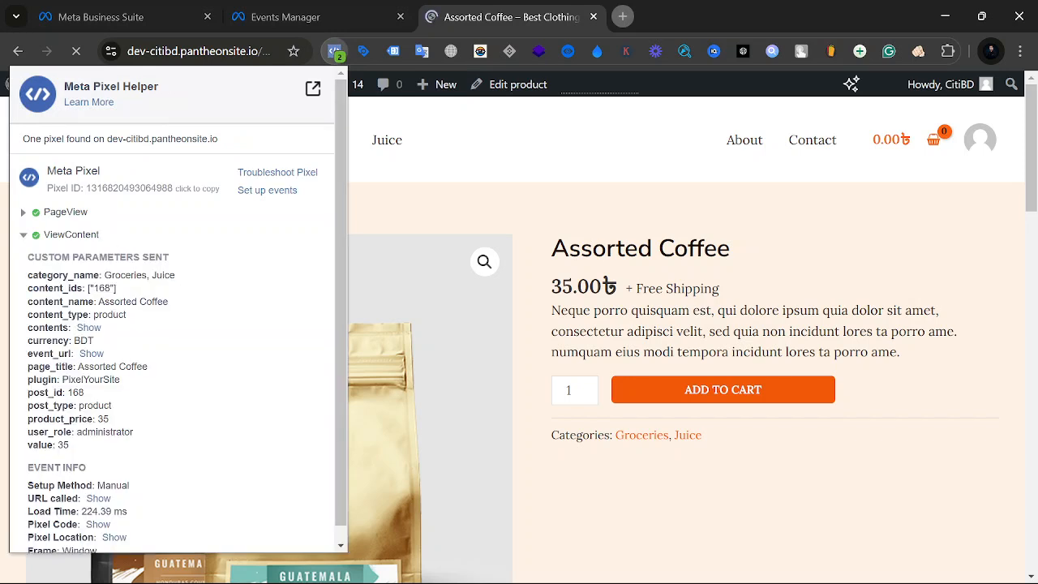
- Point out ViewContent's category_name, content_ids 168, content_name and content_type product
left_click_drag(30, 275, 171, 285)
left_click_drag(33, 288, 104, 288)
scroll(642, 405, "down", 3)
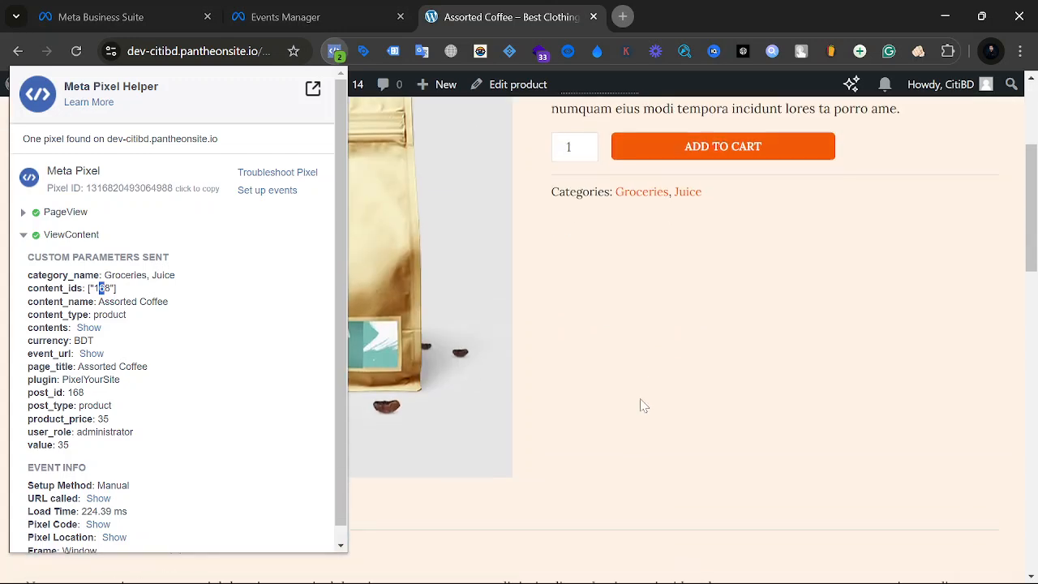
scroll(641, 405, "up", 2)
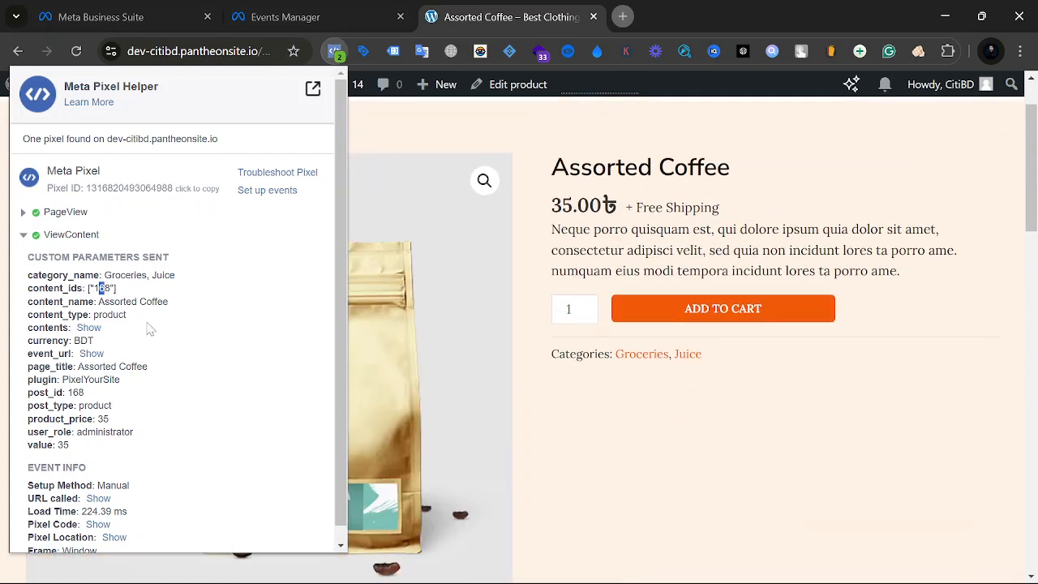
scroll(602, 464, "down", 2)
scroll(603, 464, "up", 3)
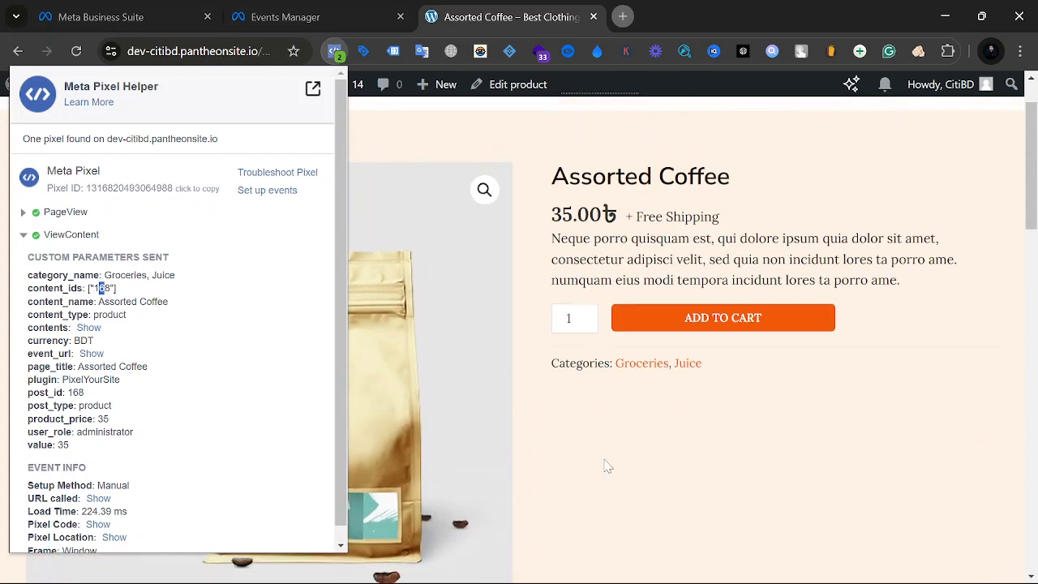
left_click_drag(93, 288, 115, 289)
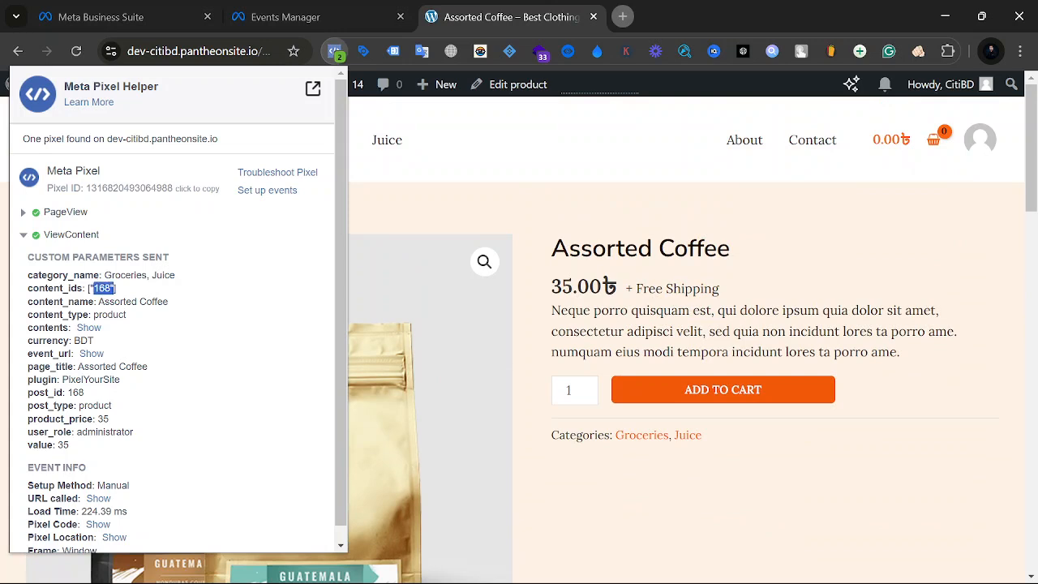
left_click(36, 302)
left_click_drag(35, 302, 165, 301)
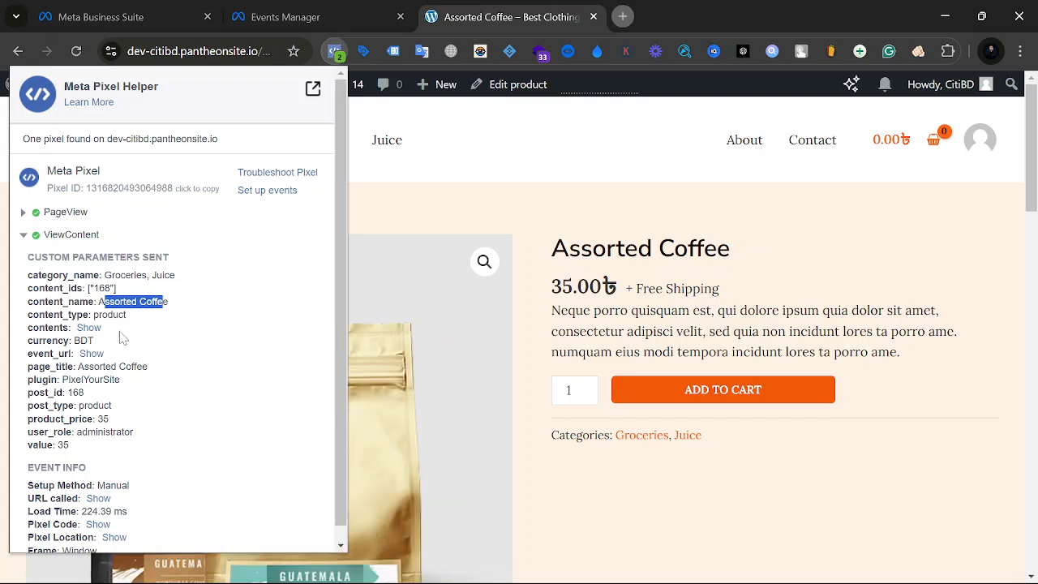
left_click_drag(87, 315, 132, 323)
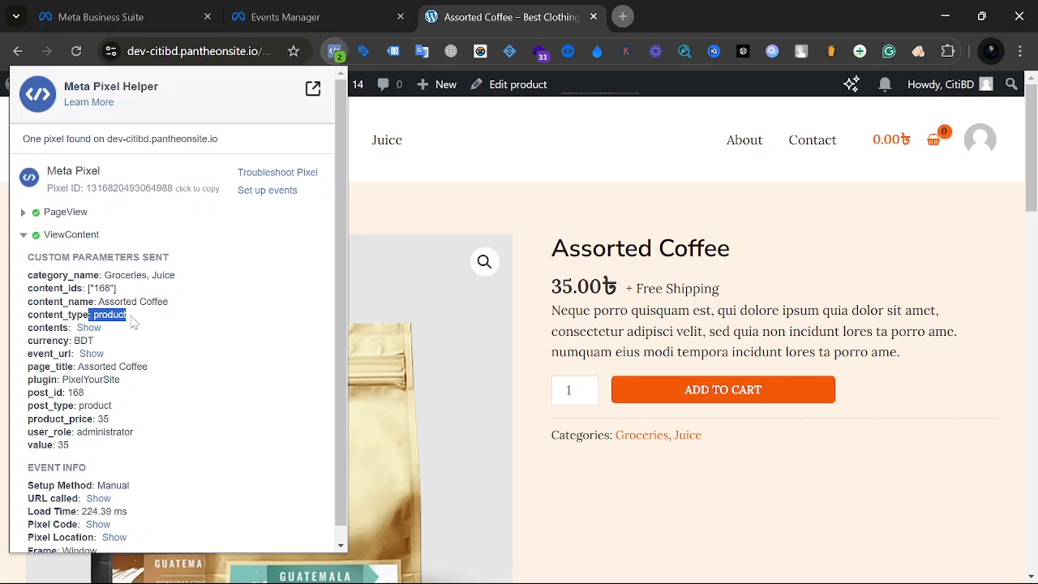
- Reveal the full contents and event_url values, plus currency BDT, plugin PixelYourSite and post_id 168
left_click(92, 328)
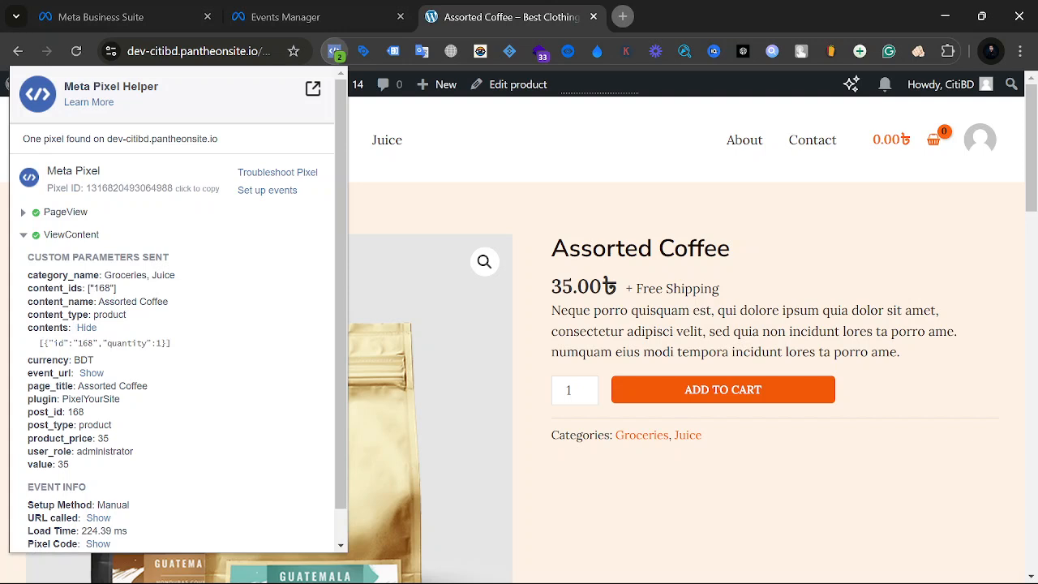
left_click_drag(49, 343, 171, 344)
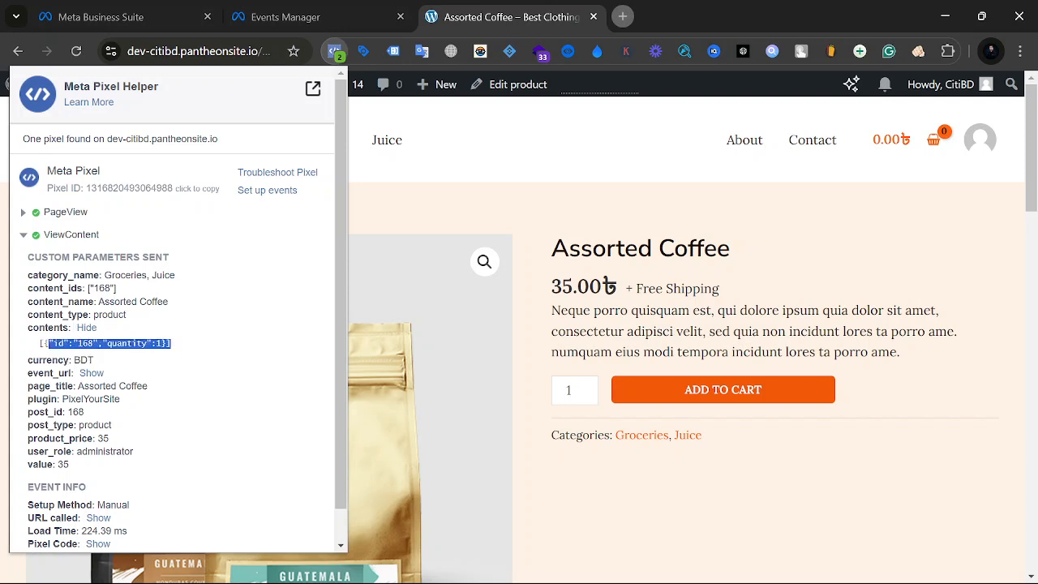
left_click(39, 357)
left_click(118, 362)
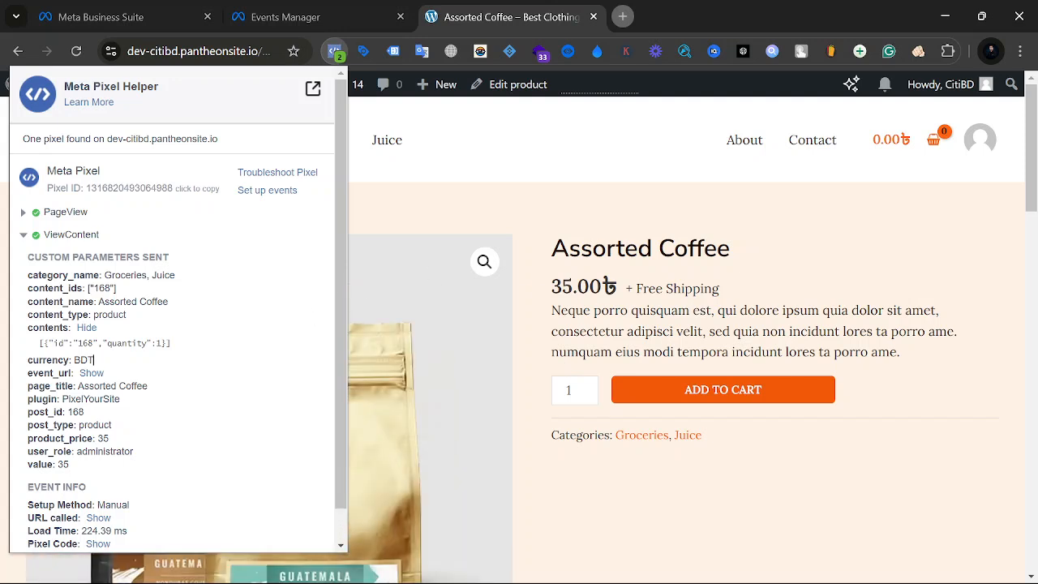
left_click(91, 374)
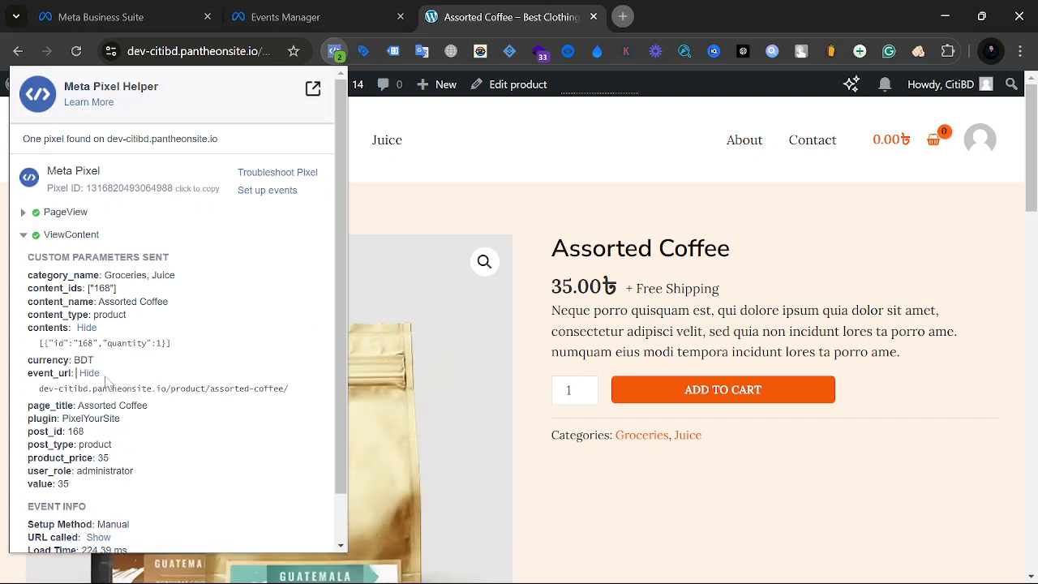
left_click_drag(107, 389, 283, 388)
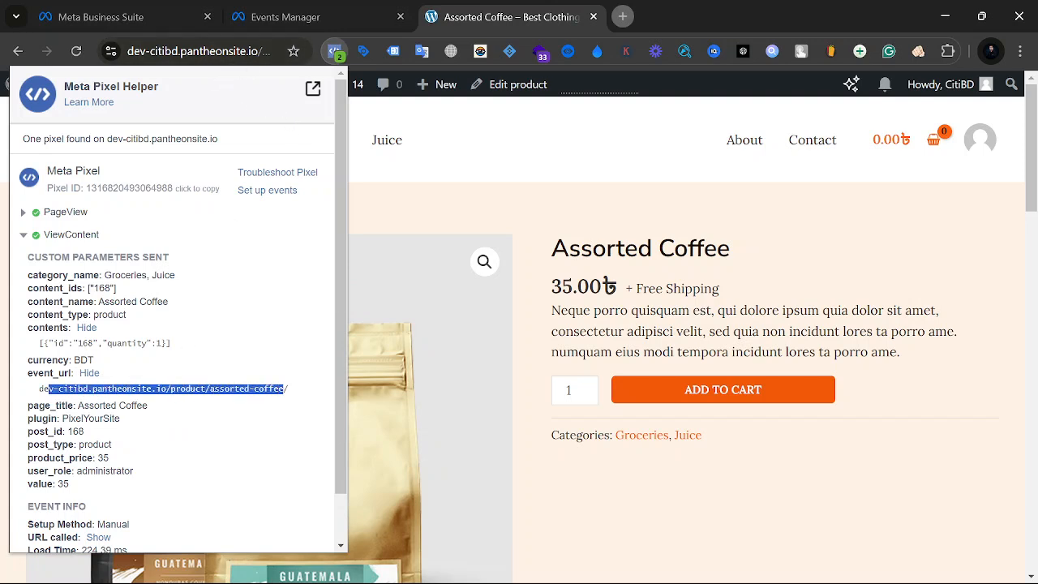
scroll(175, 400, "down", 1)
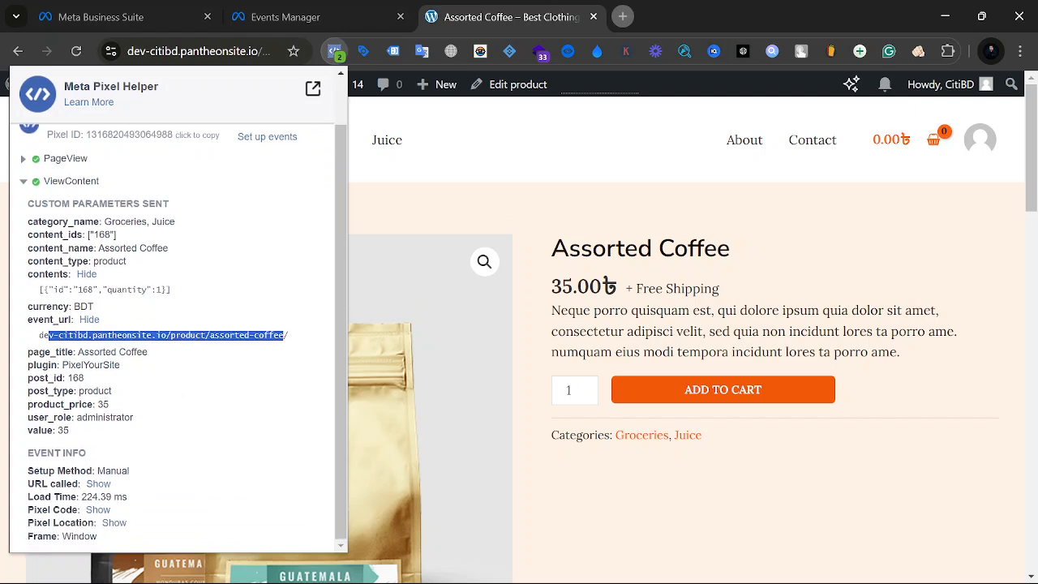
left_click(72, 365)
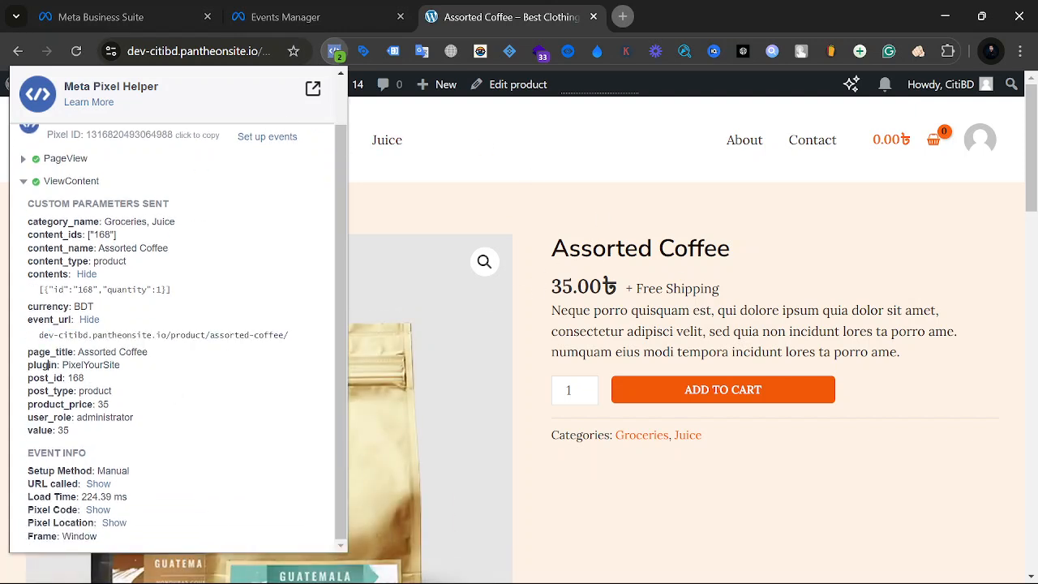
left_click_drag(71, 365, 137, 368)
left_click_drag(63, 378, 132, 406)
- Expand the View content event's full parameters and point out the advanced matching parameters
left_click(317, 16)
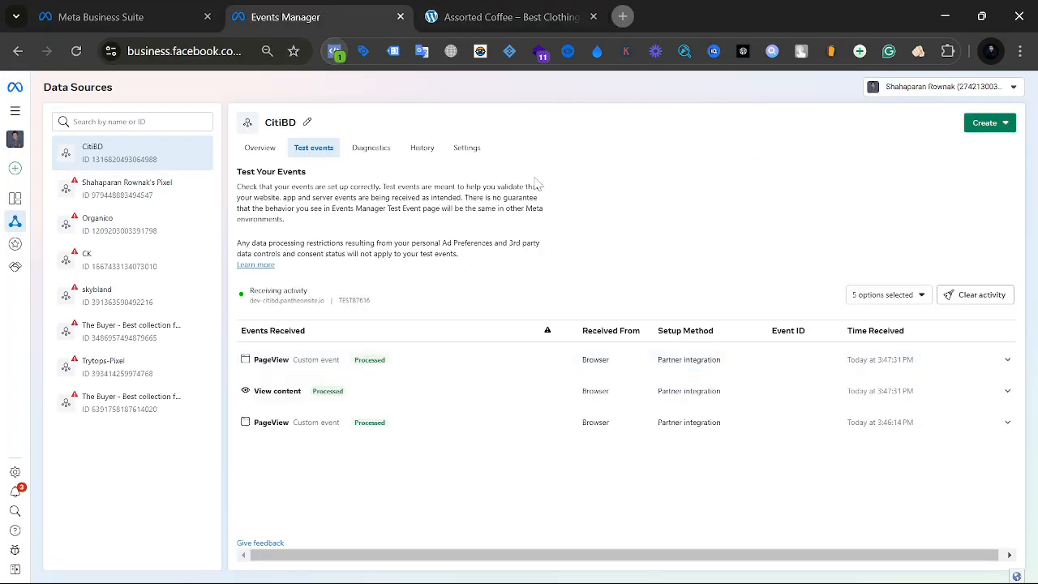
left_click(302, 398)
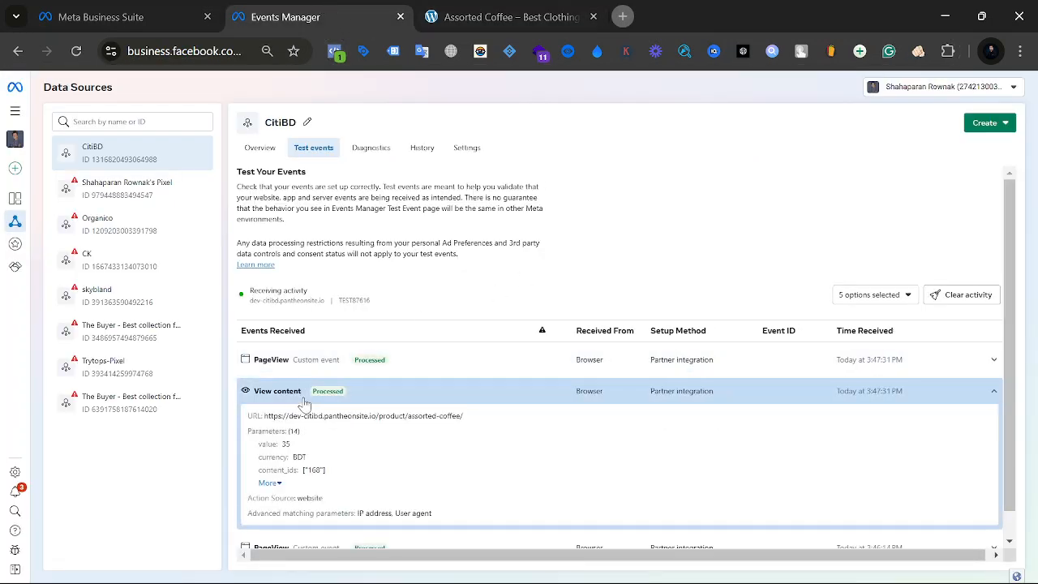
left_click(269, 484)
scroll(381, 451, "down", 3)
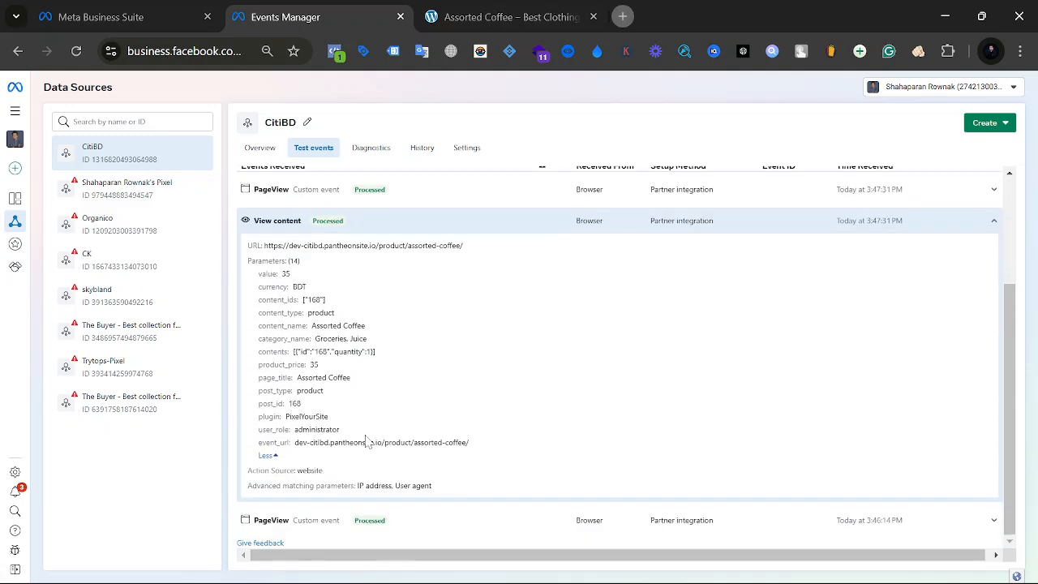
left_click_drag(267, 301, 475, 452)
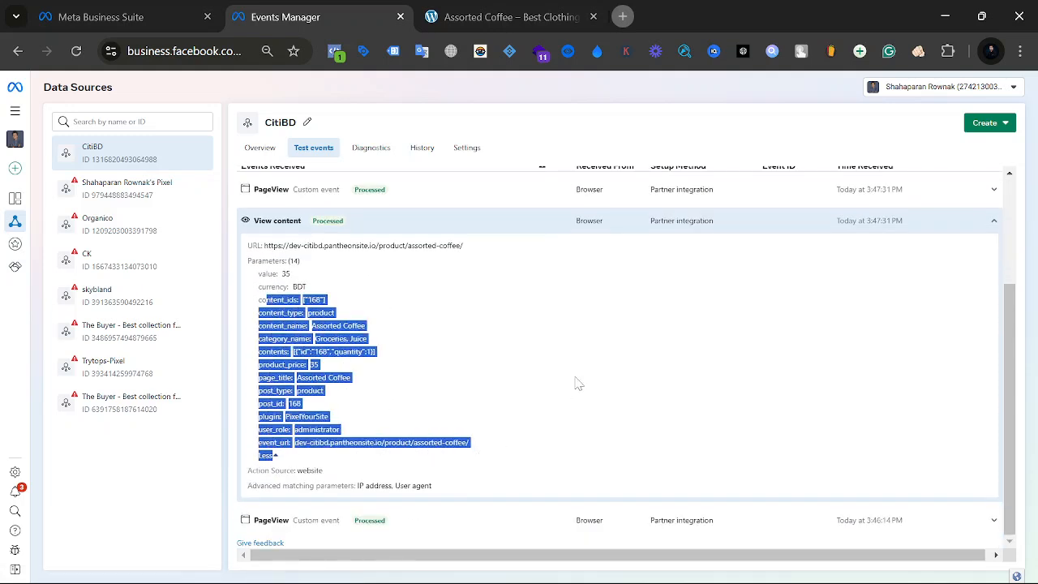
left_click_drag(357, 485, 432, 486)
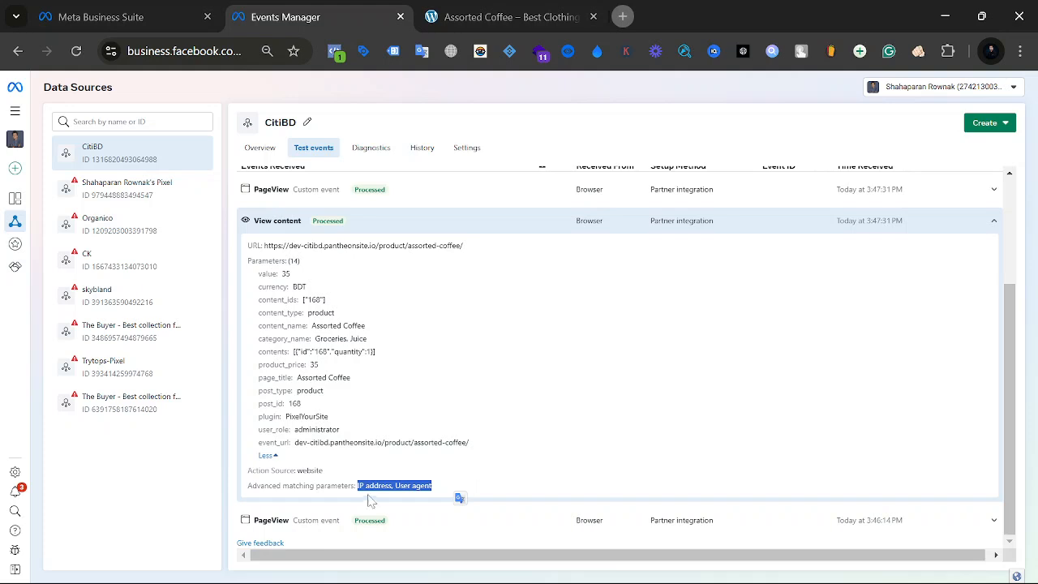
left_click(545, 486)
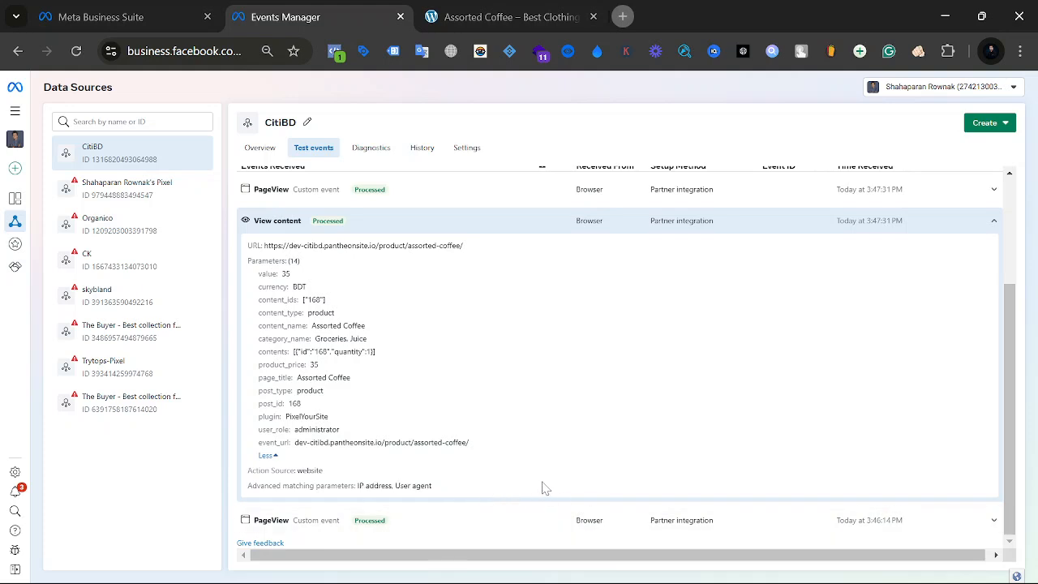
- Highlight the received parameters: currency BDT, content_ids, content_name and category_name
left_click_drag(258, 273, 500, 443)
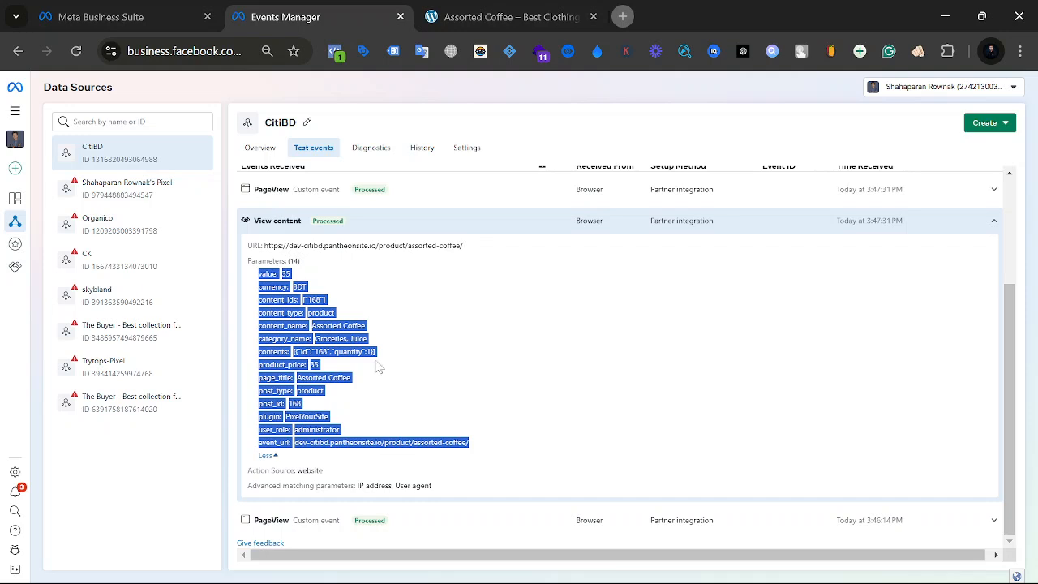
left_click(449, 306)
left_click_drag(260, 290, 347, 302)
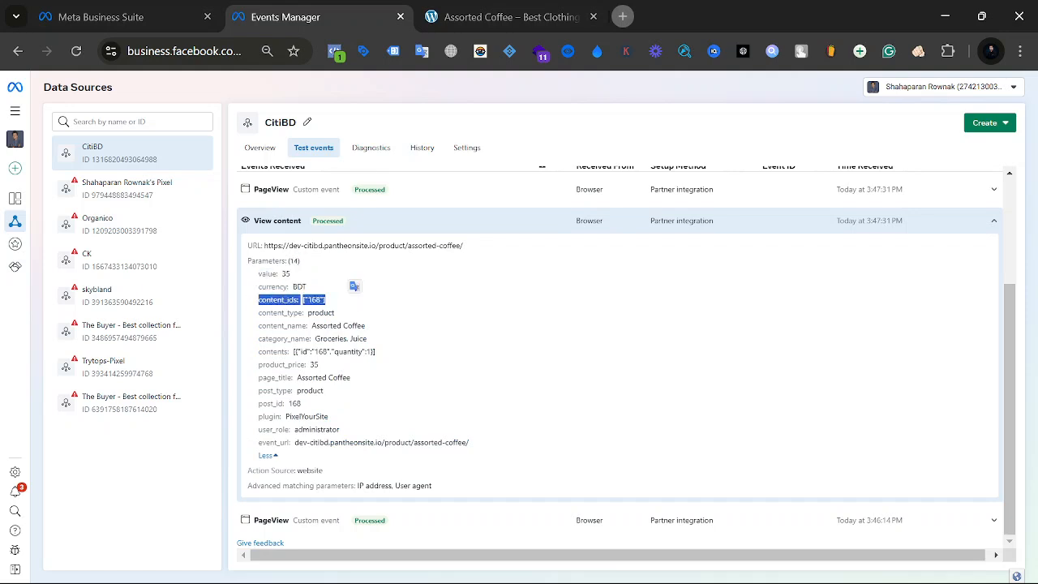
left_click_drag(254, 315, 420, 316)
left_click(243, 328)
left_click_drag(243, 329, 386, 329)
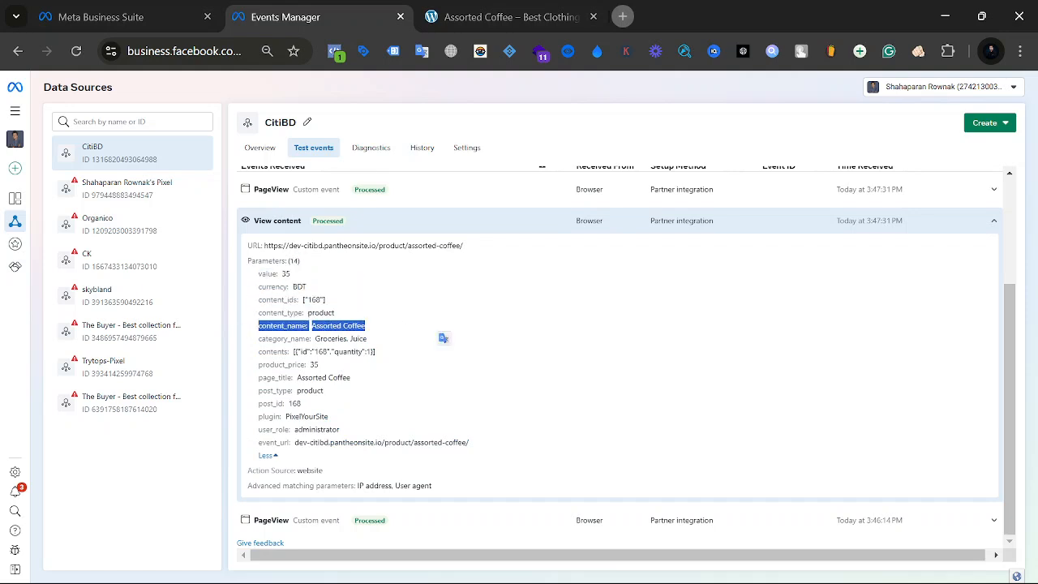
left_click_drag(255, 336, 373, 339)
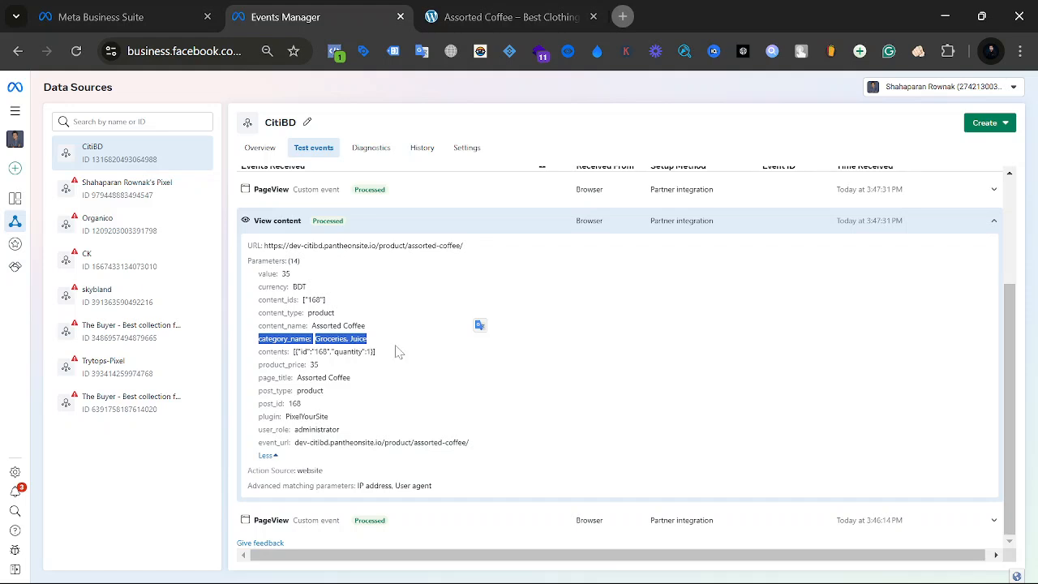
left_click(506, 13)
- Add Assorted Coffee to the cart and collapse View content on Test events
left_click(687, 401)
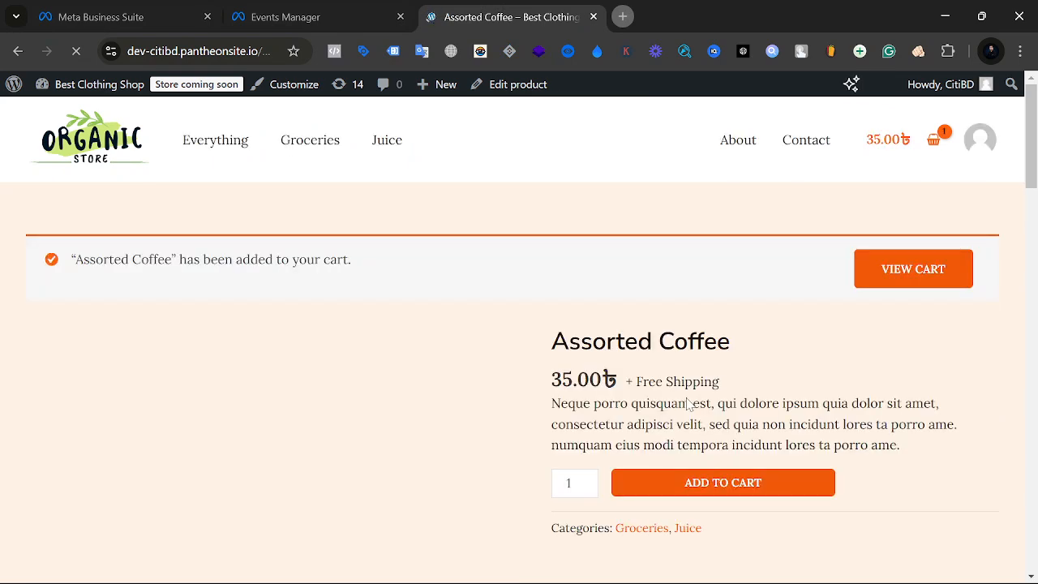
left_click(290, 9)
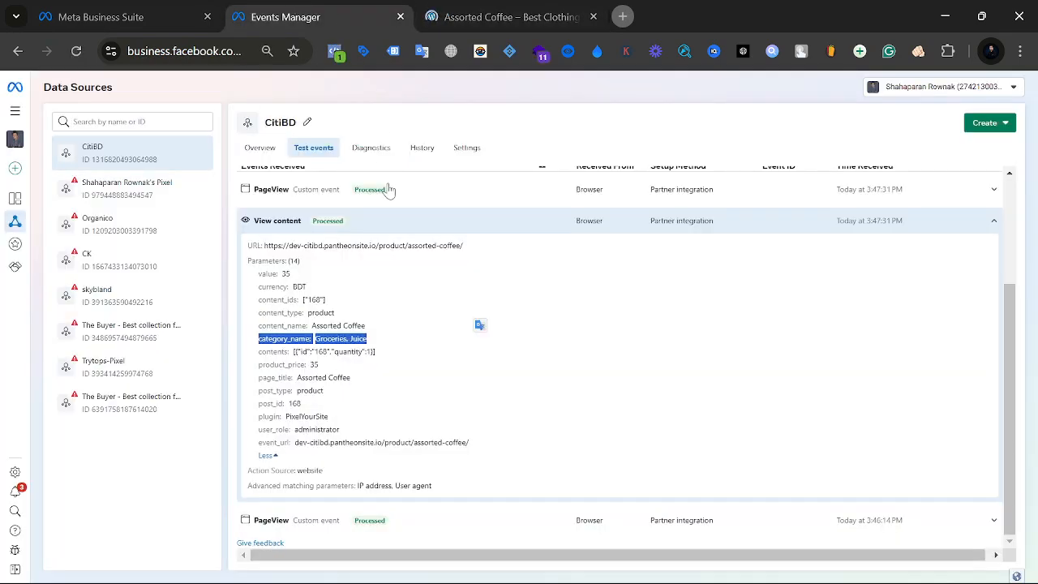
scroll(387, 298, "up", 3)
left_click(400, 380)
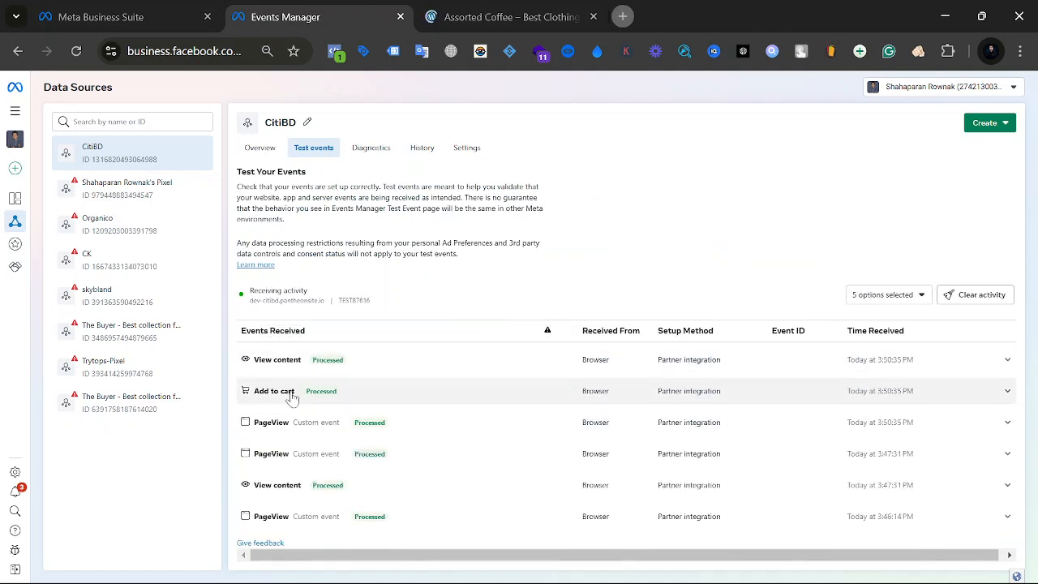
- Expand all Add to cart parameters, highlighting the value line, then return to the product page
left_click(297, 393)
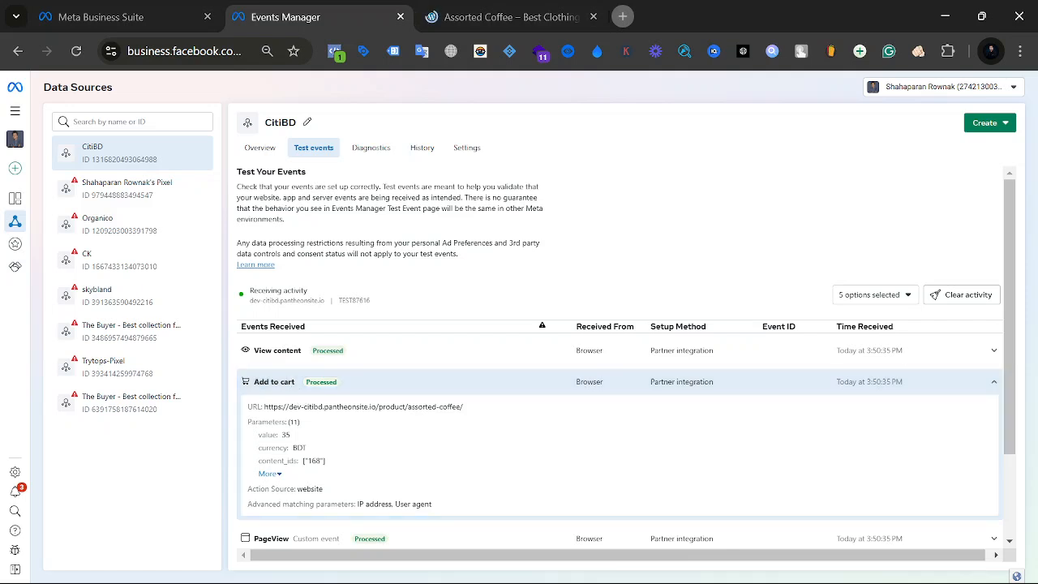
left_click(271, 474)
left_click_drag(259, 433, 303, 448)
left_click(334, 459)
scroll(356, 459, "down", 1)
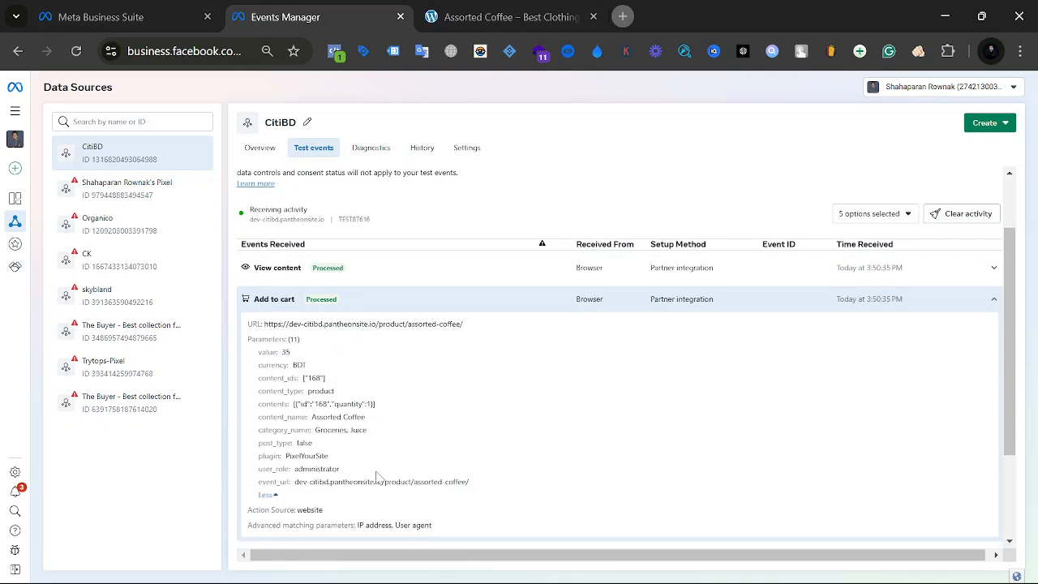
left_click(487, 10)
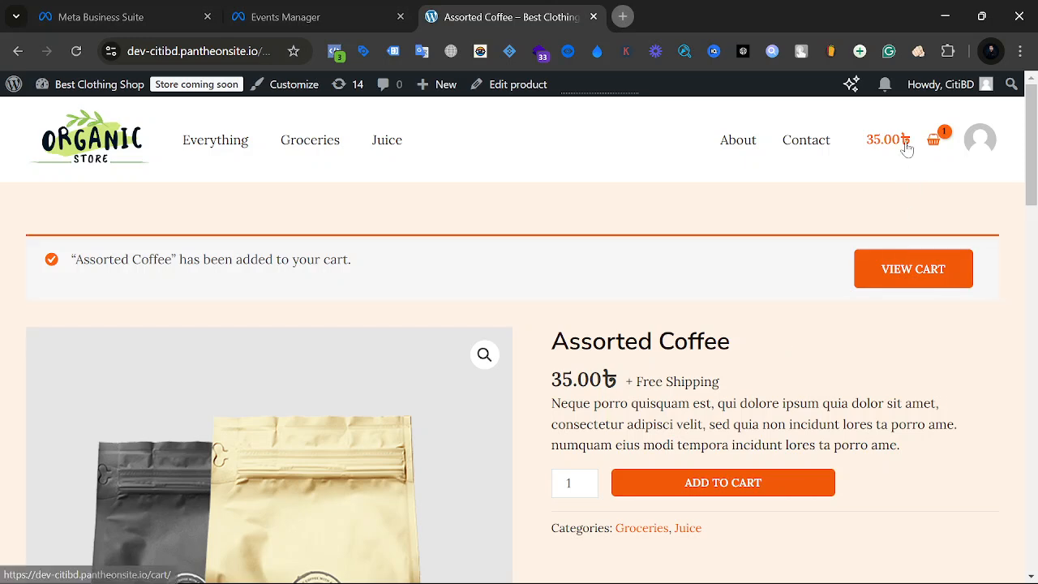
- Take the Assorted Coffee cart to checkout, then collapse the Add to cart event details
left_click(906, 146)
left_click(850, 545)
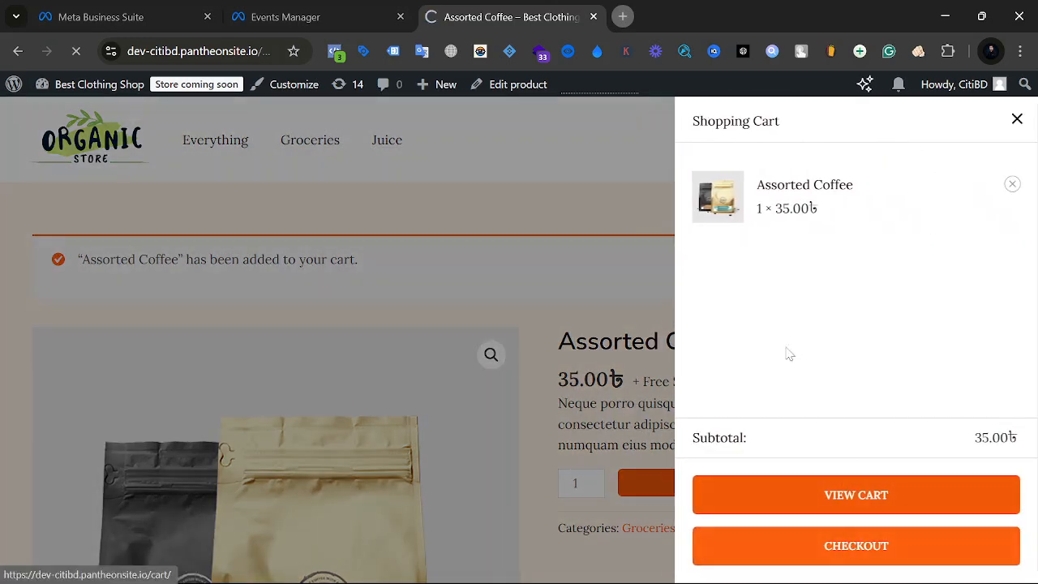
left_click(378, 9)
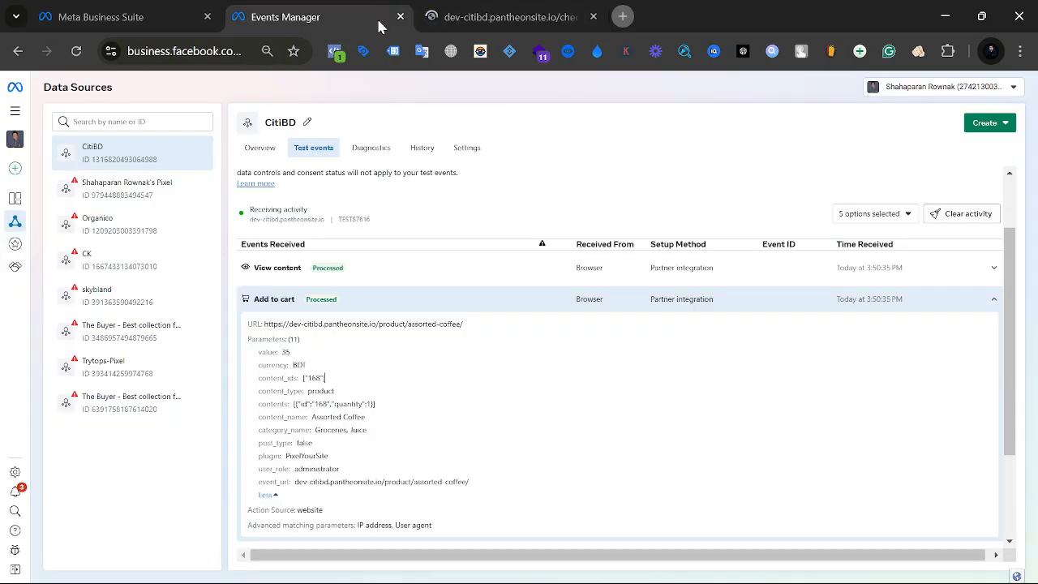
left_click(394, 298)
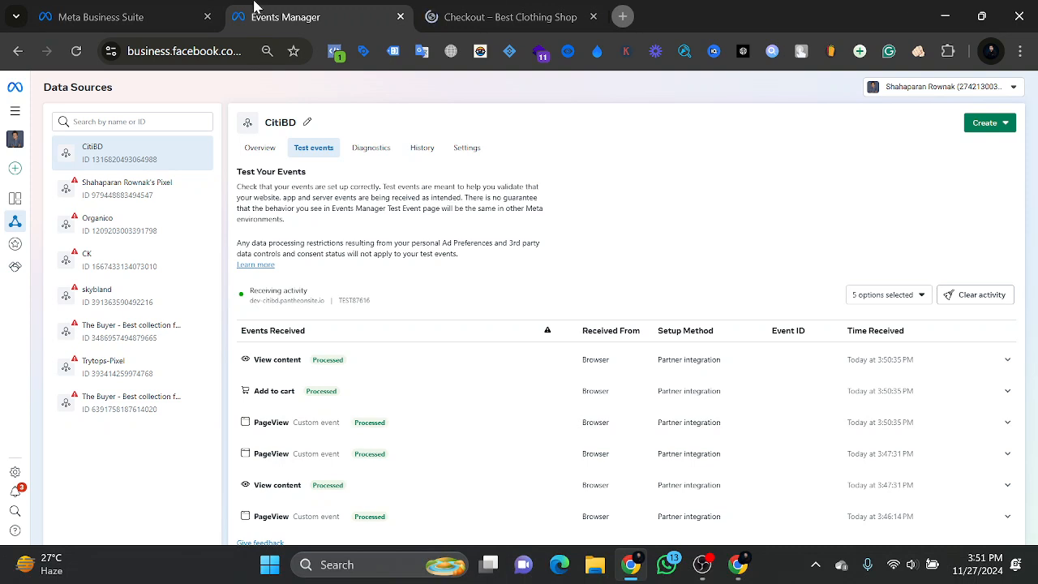
- Expand the Initiate checkout event and show all its parameters, including value 35 and currency BDT
left_click(489, 14)
left_click(243, 11)
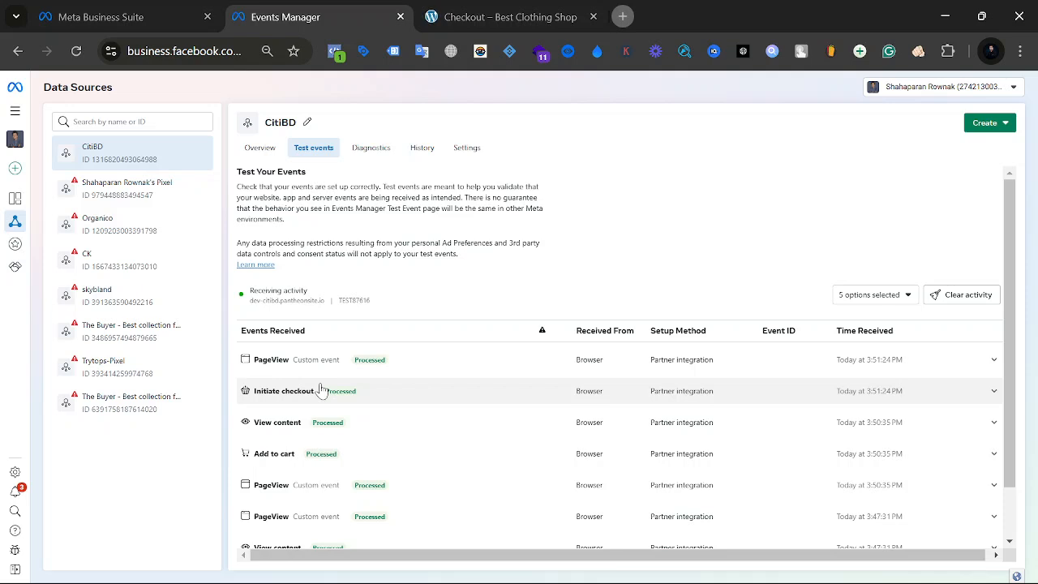
left_click(321, 391)
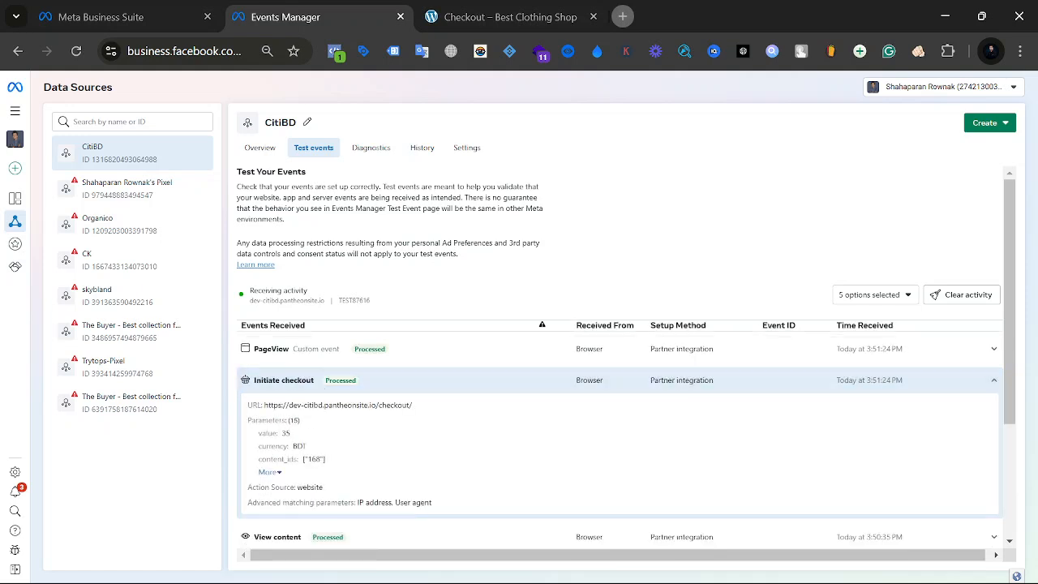
left_click(270, 472)
left_click_drag(277, 433, 339, 527)
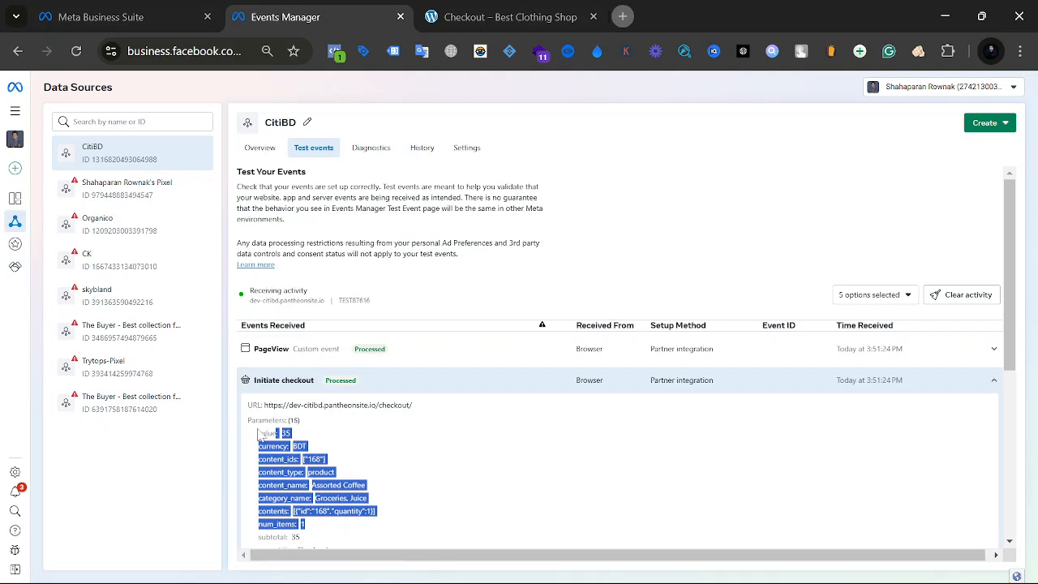
left_click(555, 521)
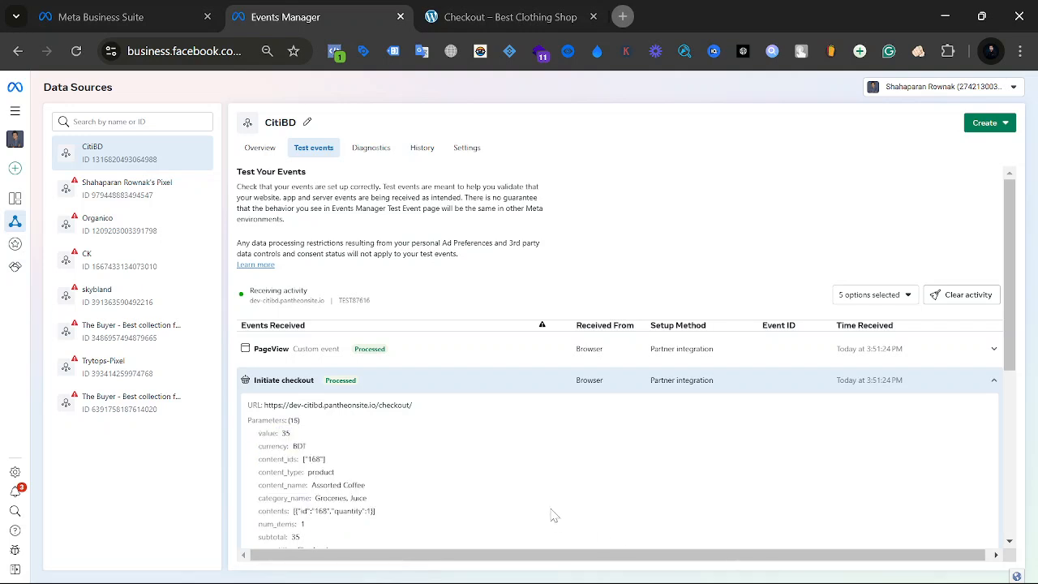
- Review the filled-in billing details and place the 35.00৳ cash on delivery order
left_click(542, 15)
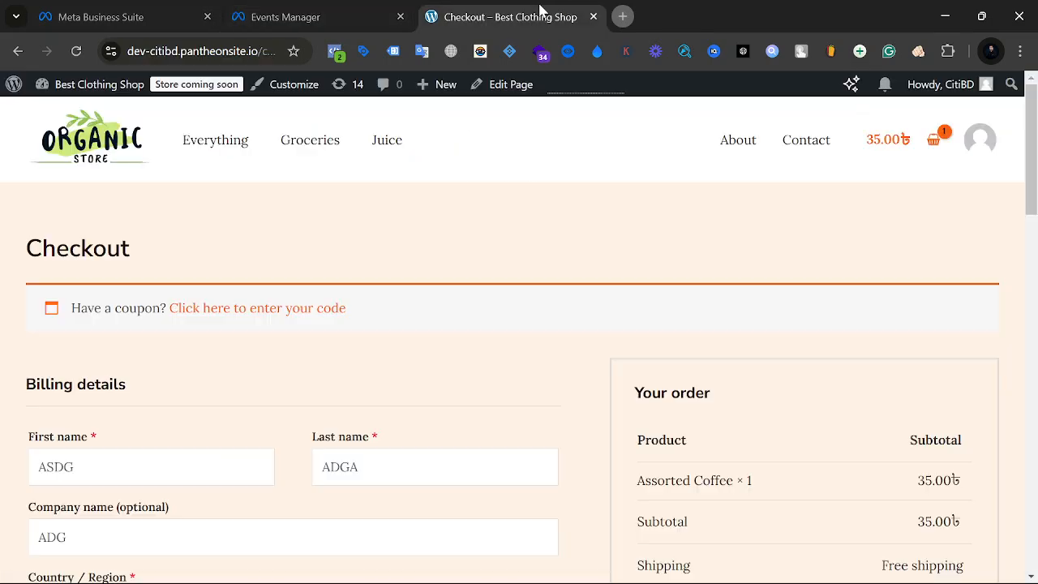
scroll(491, 267, "down", 2)
left_click(174, 304)
scroll(322, 360, "down", 3)
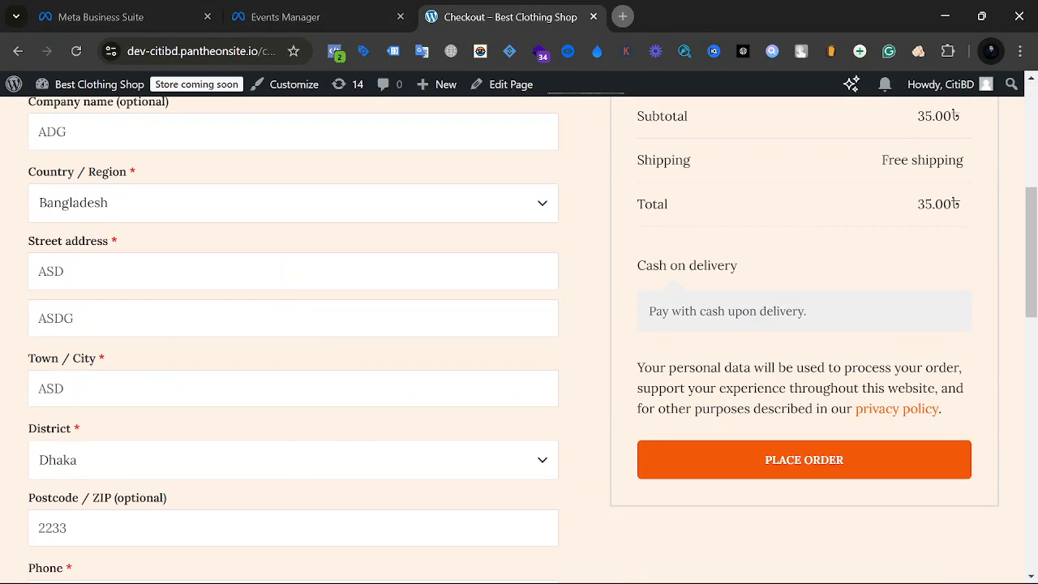
scroll(267, 336, "down", 3)
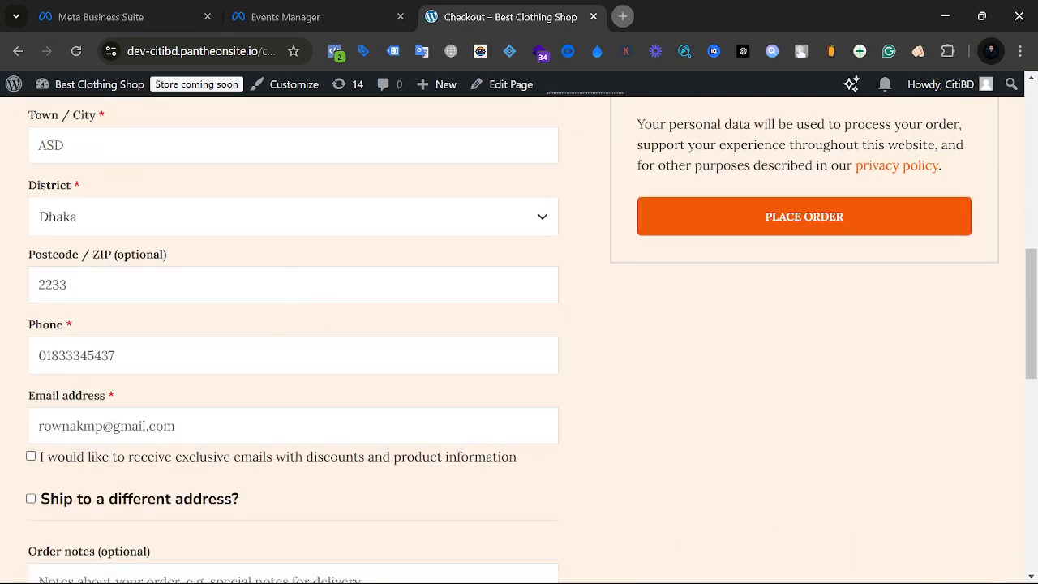
scroll(360, 309, "down", 2)
scroll(359, 306, "up", 3)
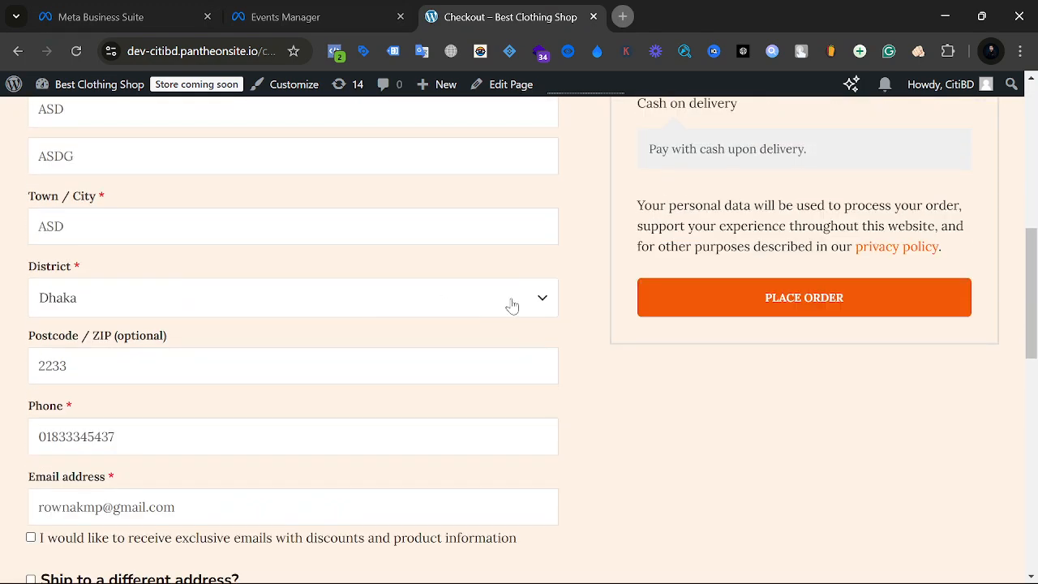
scroll(519, 309, "up", 4)
scroll(528, 320, "down", 3)
left_click(764, 393)
left_click(346, 19)
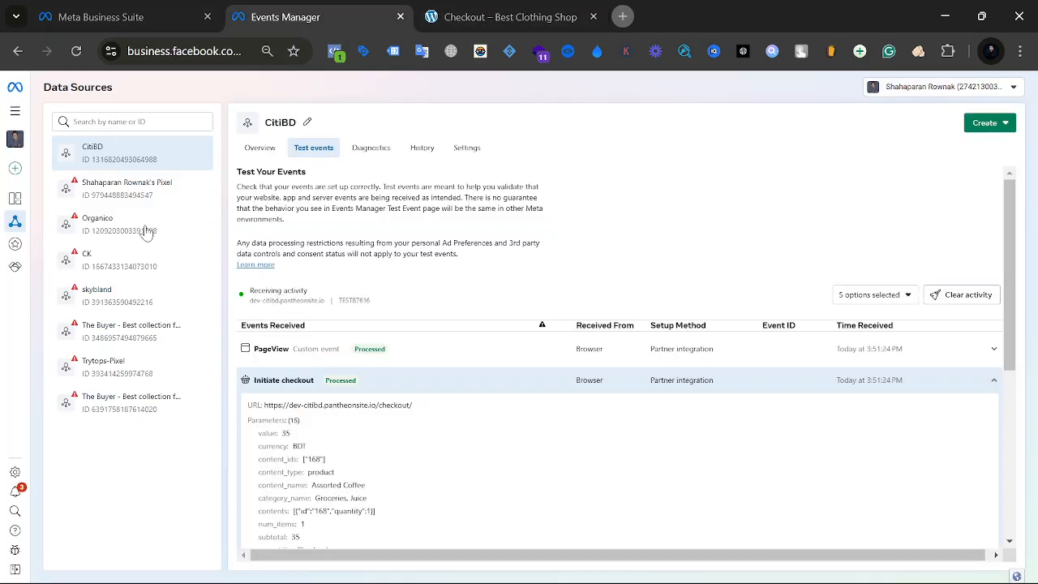
- Collapse the Initiate checkout row so the 3:52:24 PM Purchase event shows at the top
left_click(308, 378)
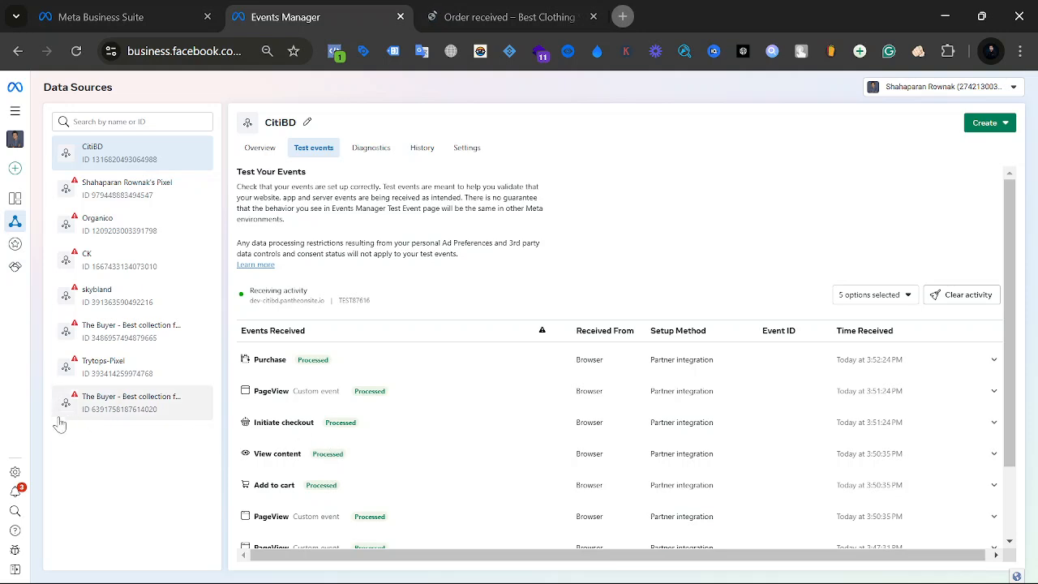
left_click(283, 360)
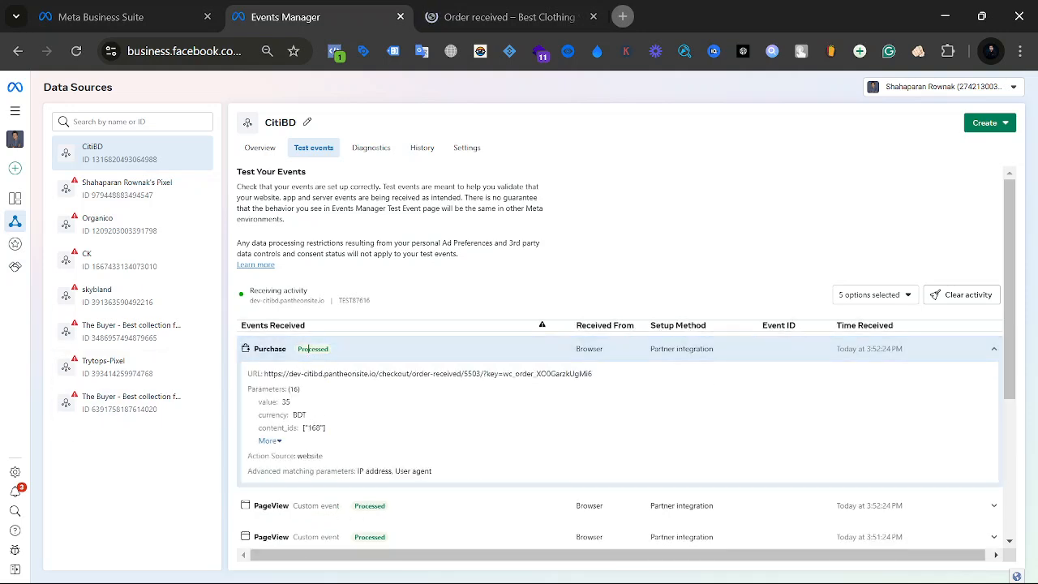
left_click(267, 440)
left_click_drag(268, 401, 357, 526)
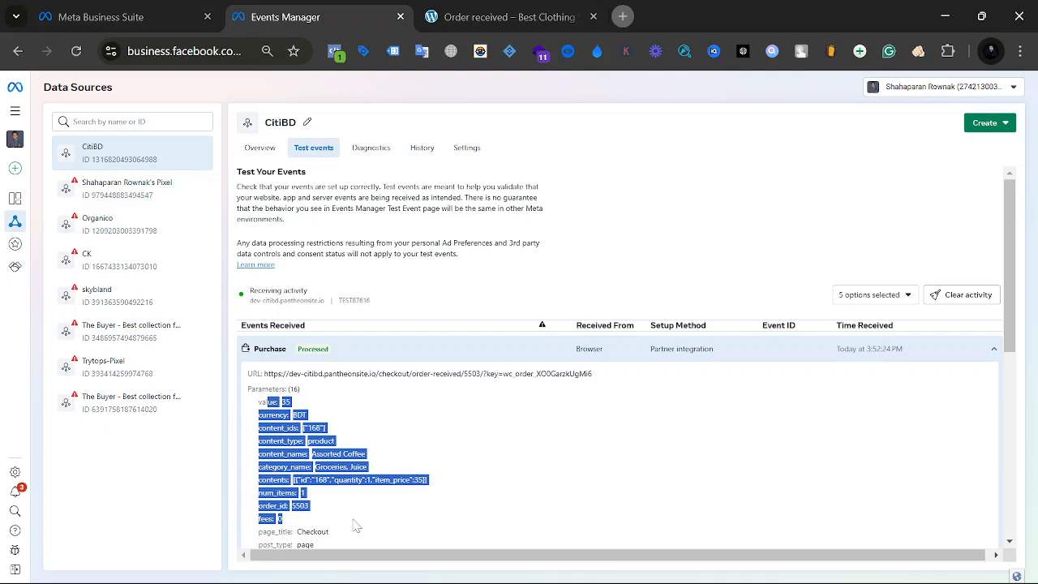
left_click(418, 432)
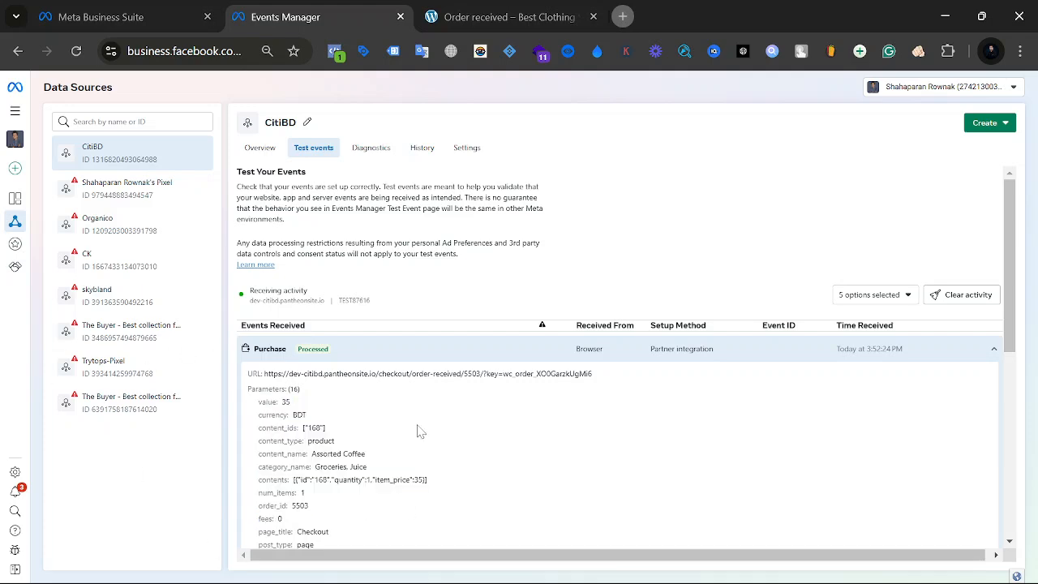
scroll(418, 431, "down", 2)
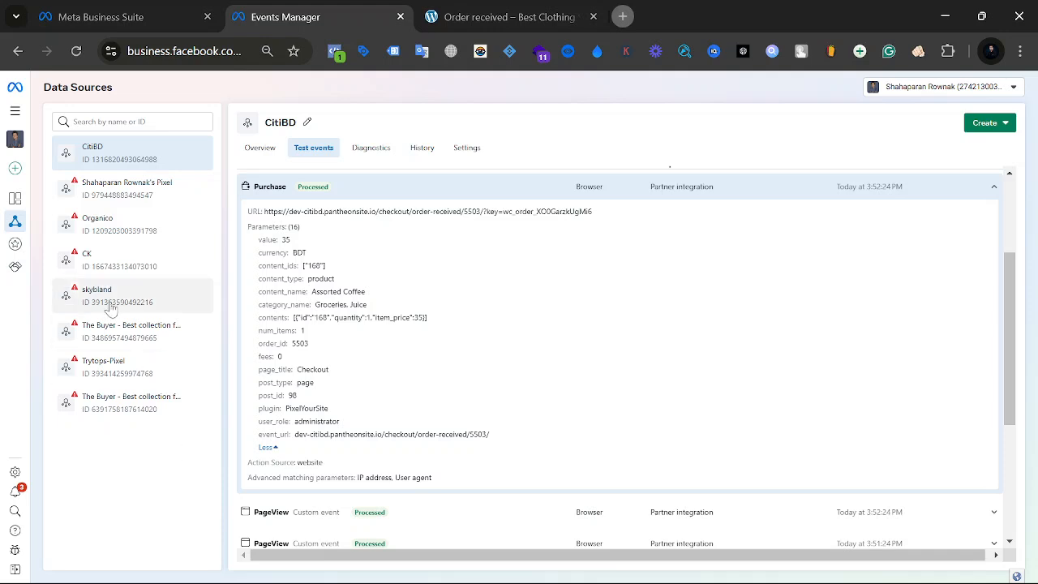
left_click(369, 185)
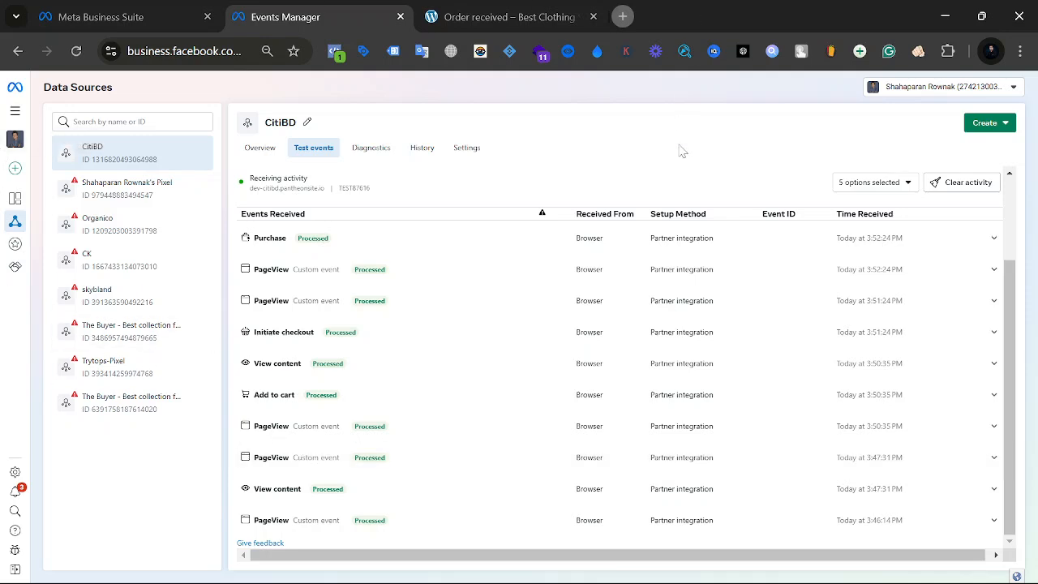
- Collapse the Purchase event's parameters and go back to the store's Order received page
left_click(312, 237)
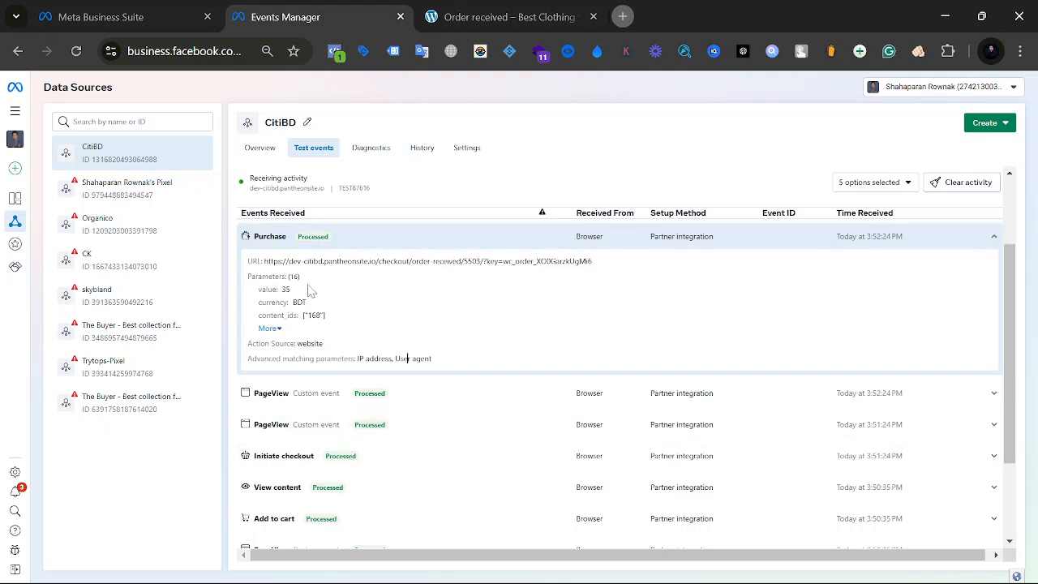
left_click(274, 236)
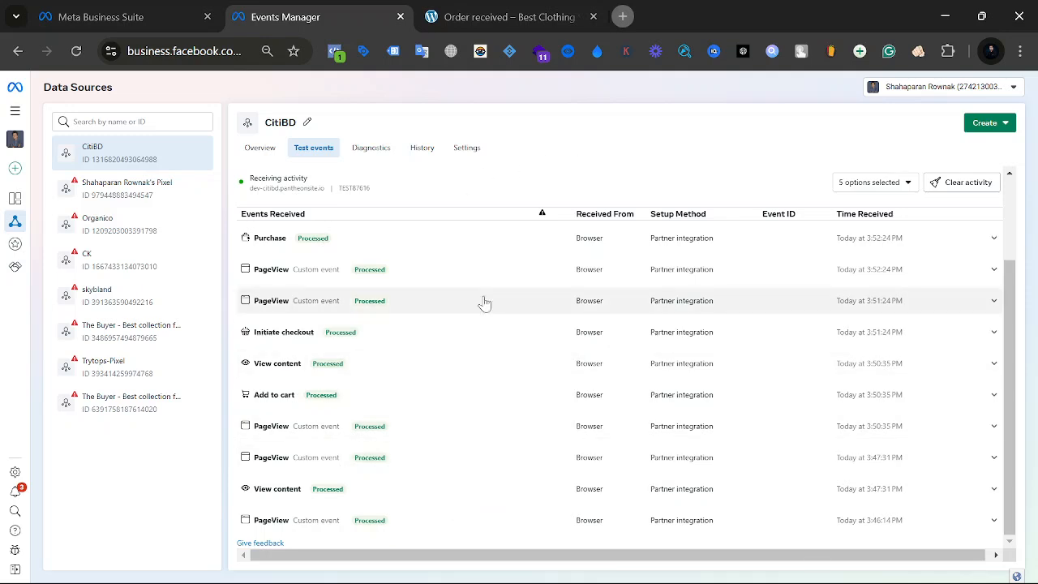
left_click(556, 7)
scroll(478, 351, "down", 9)
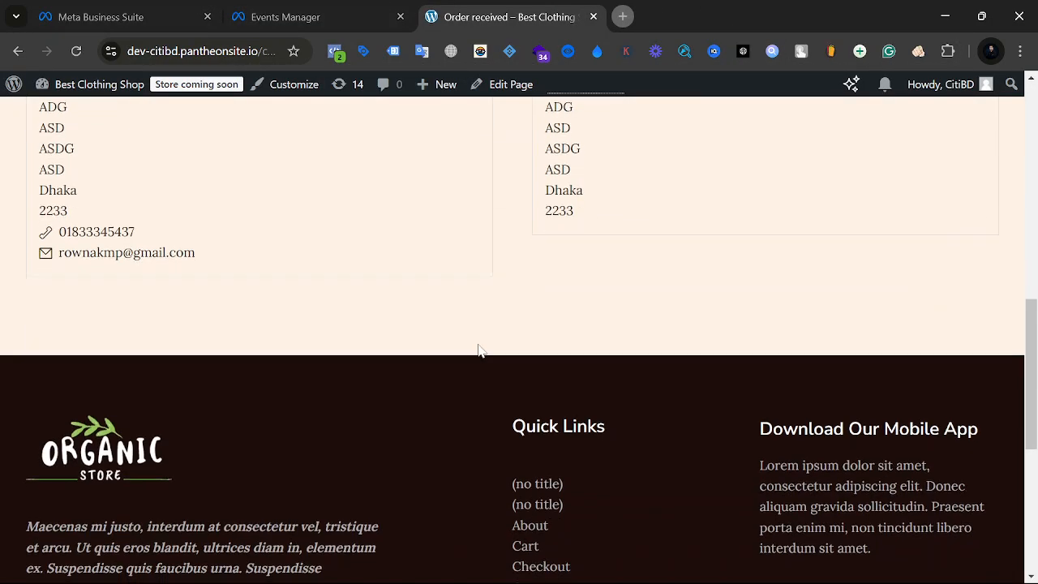
scroll(480, 344, "down", 4)
scroll(483, 332, "up", 5)
scroll(489, 335, "up", 5)
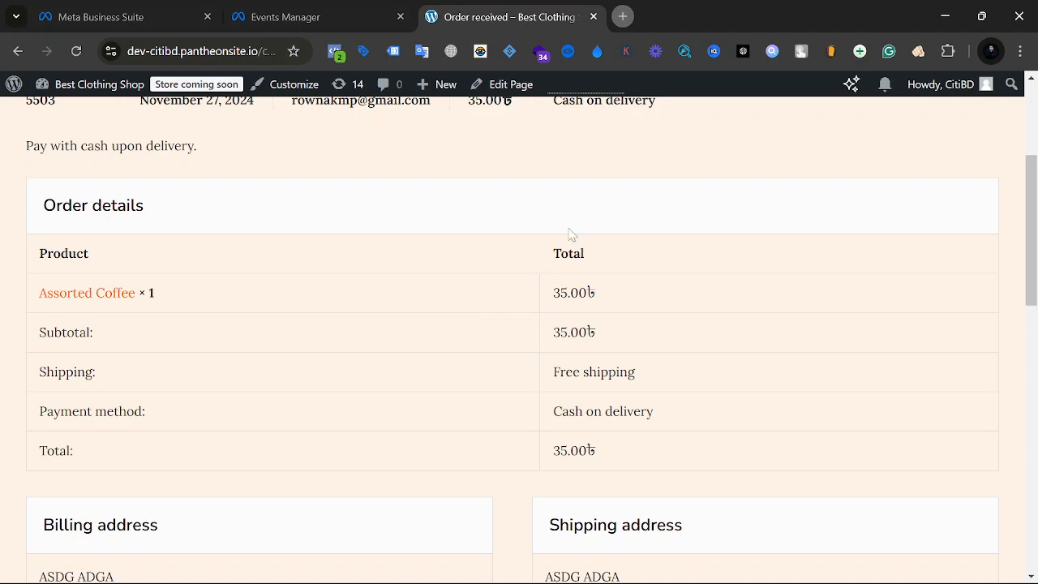
scroll(540, 225, "up", 3)
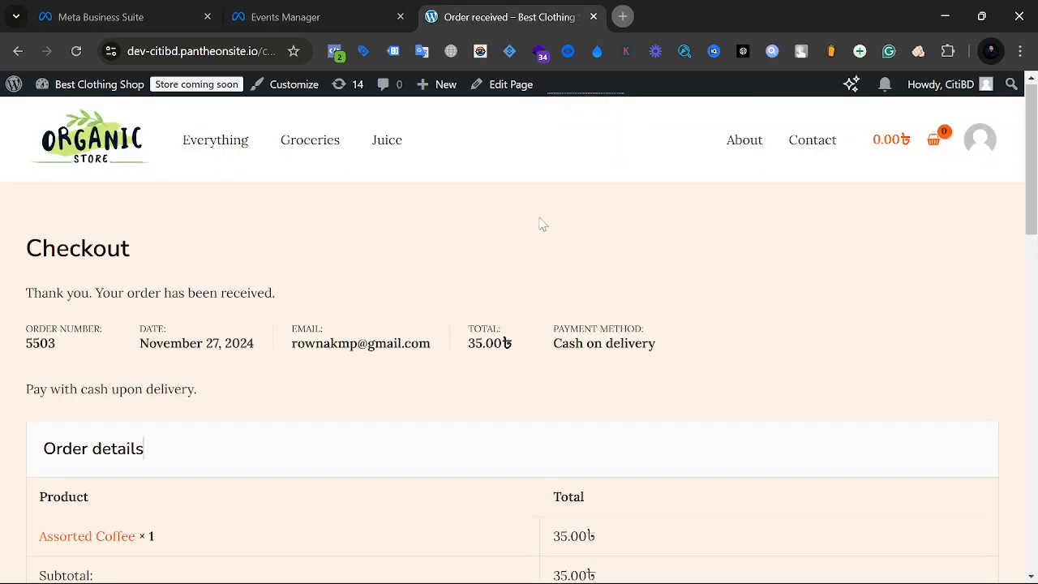
scroll(542, 224, "down", 3)
scroll(540, 232, "up", 2)
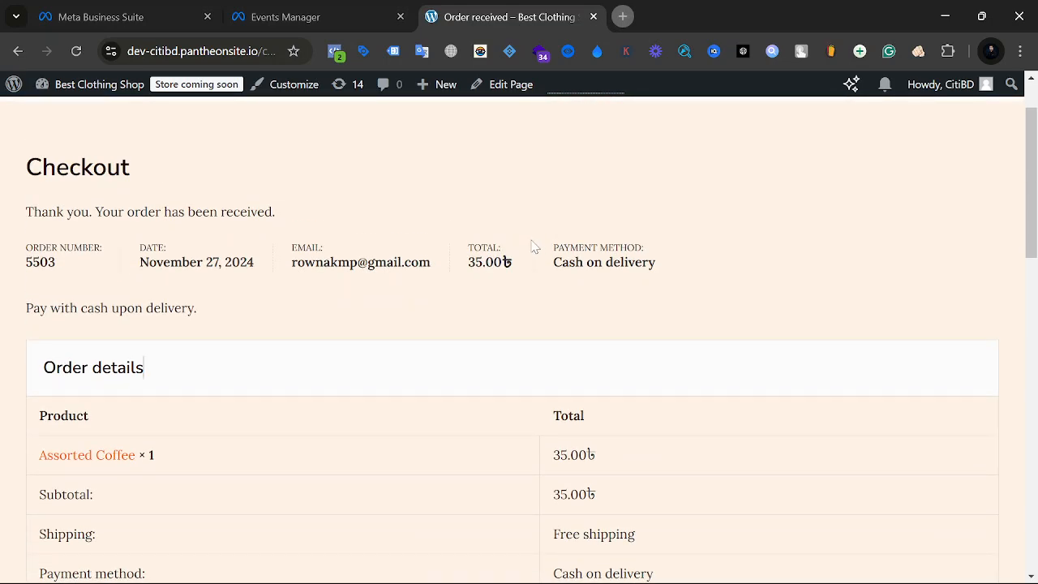
scroll(534, 247, "down", 2)
scroll(534, 246, "up", 3)
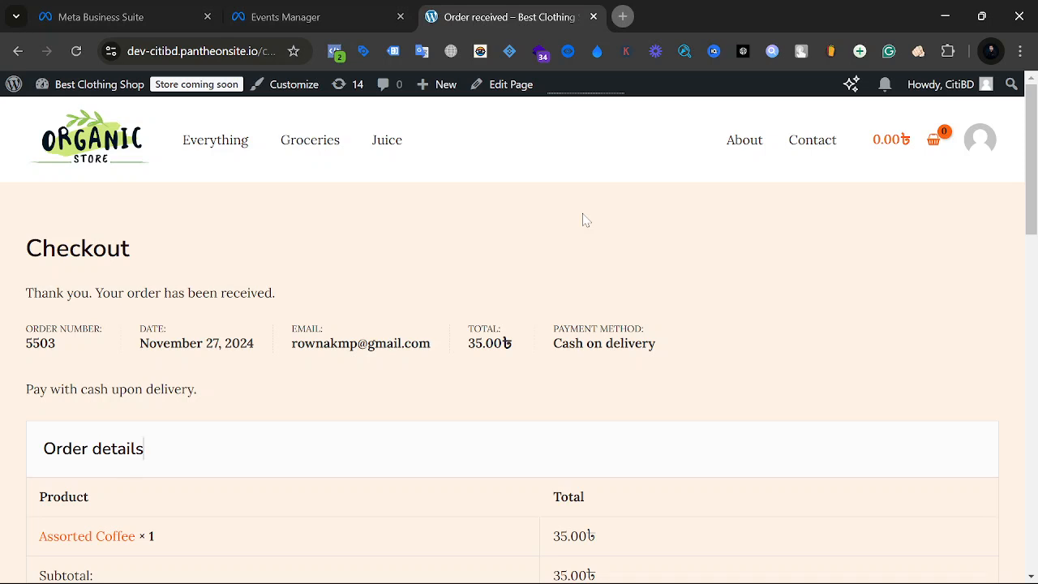
left_click(727, 325)
scroll(730, 330, "down", 5)
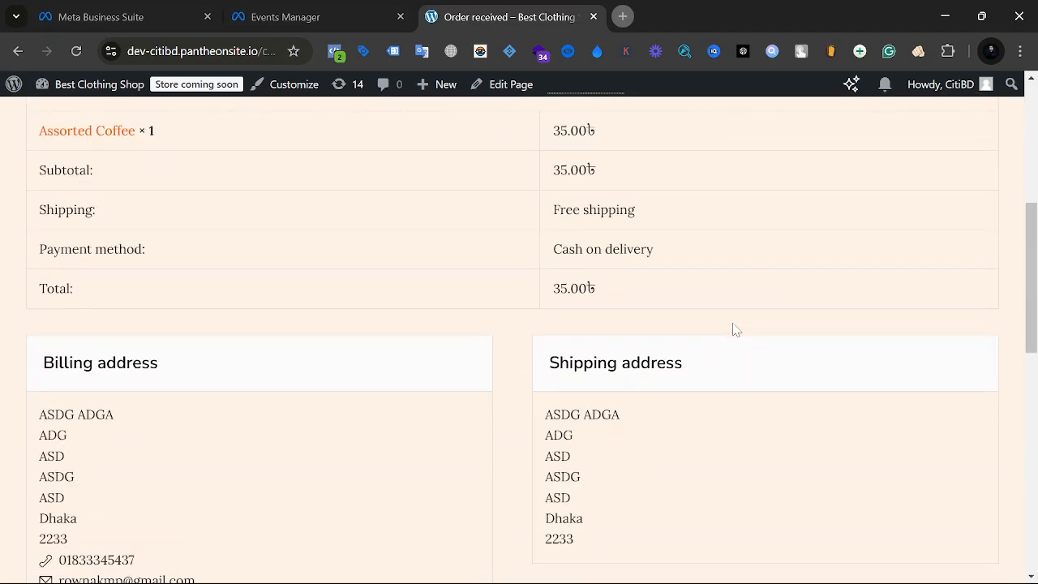
scroll(735, 329, "down", 3)
scroll(733, 330, "up", 8)
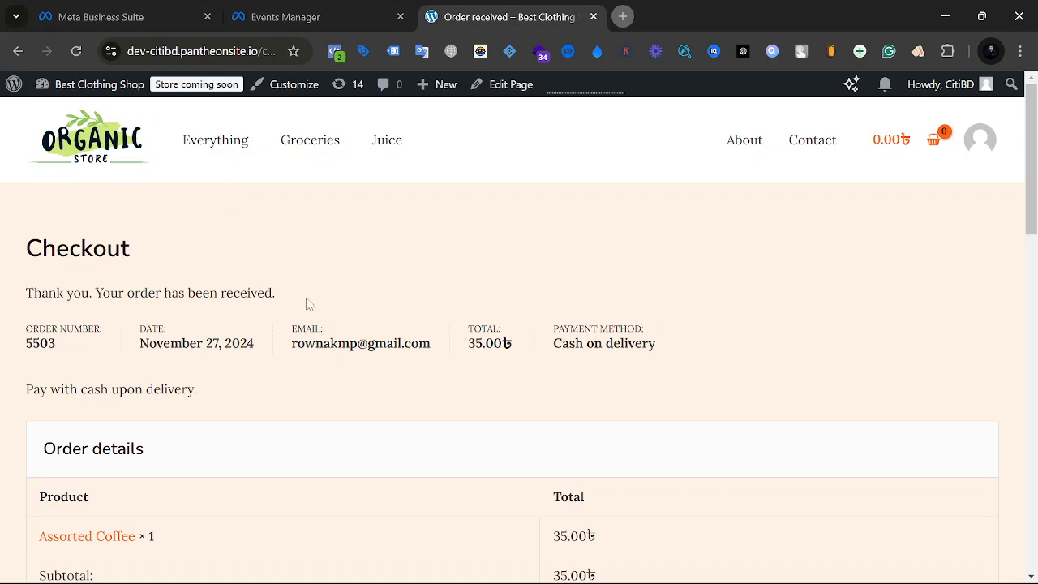
scroll(270, 318, "down", 4)
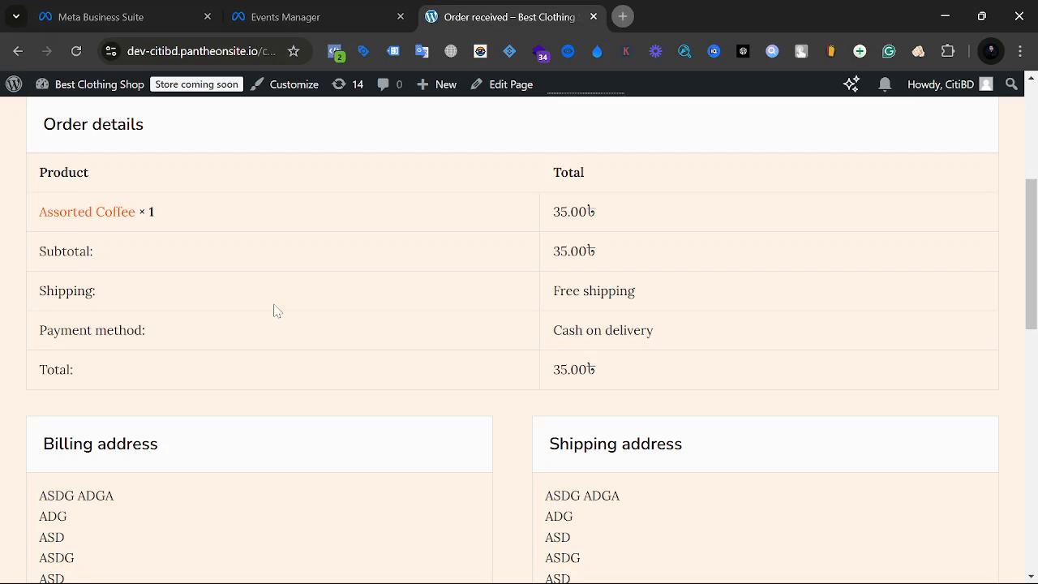
scroll(277, 311, "down", 5)
scroll(276, 311, "up", 9)
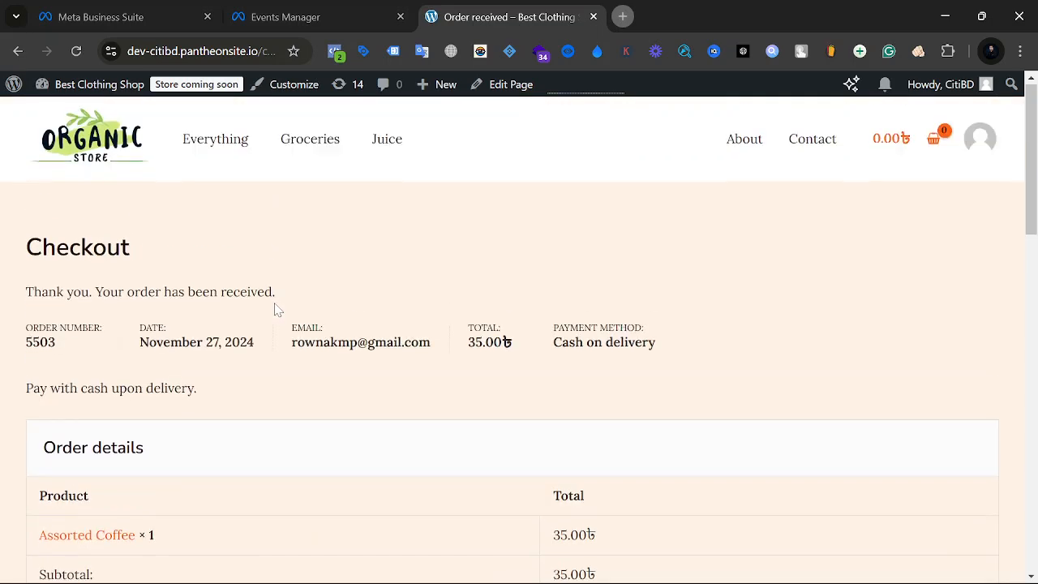
scroll(278, 310, "down", 2)
scroll(276, 311, "up", 2)
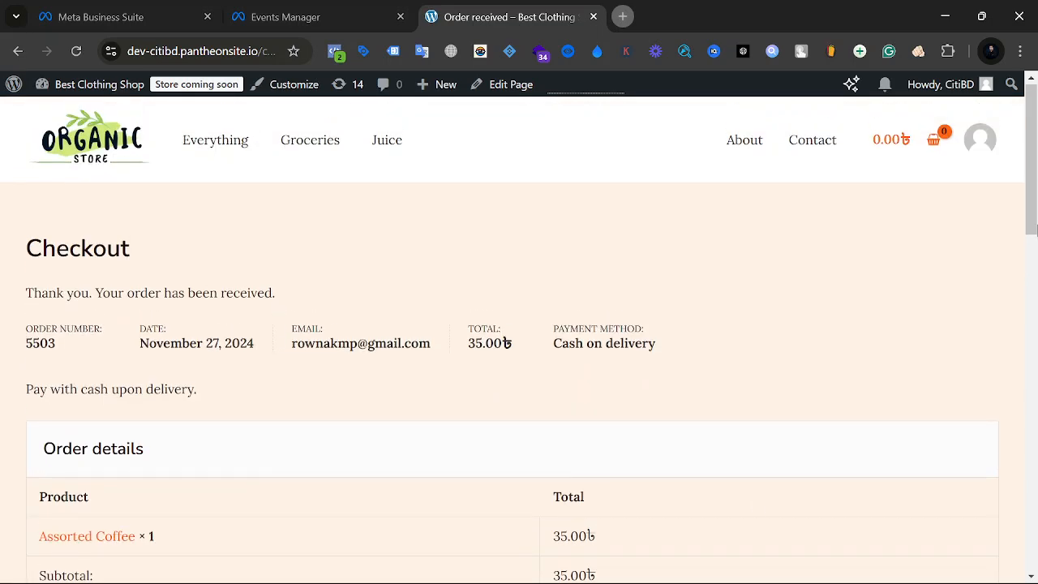
left_click(334, 59)
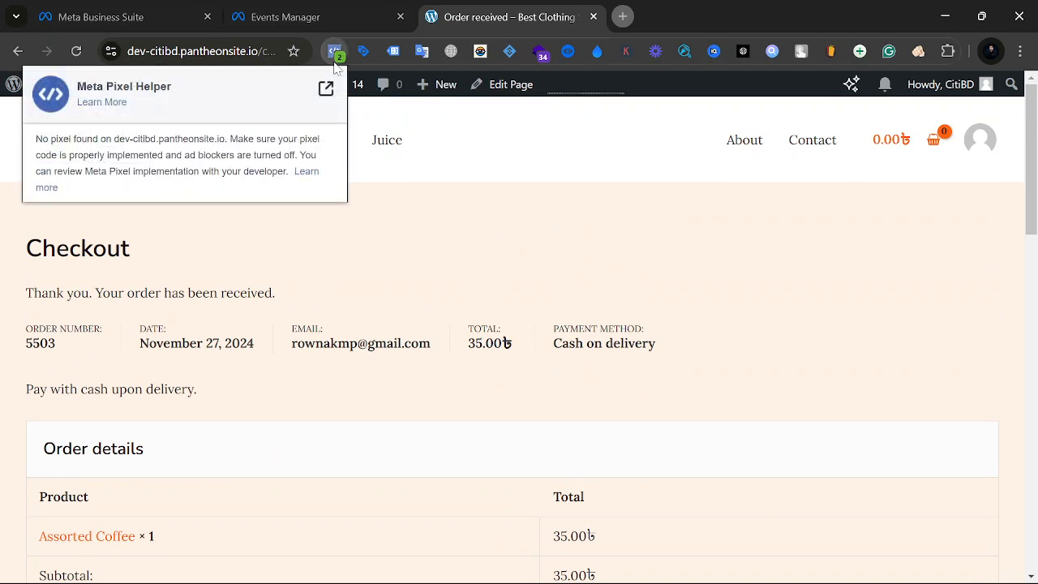
left_click(427, 190)
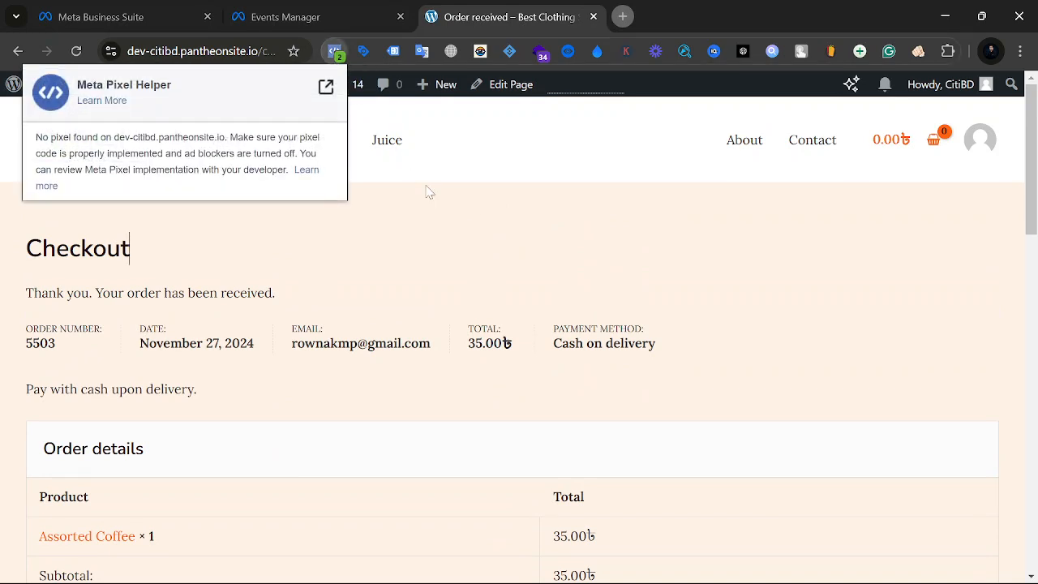
left_click(339, 55)
left_click(450, 299)
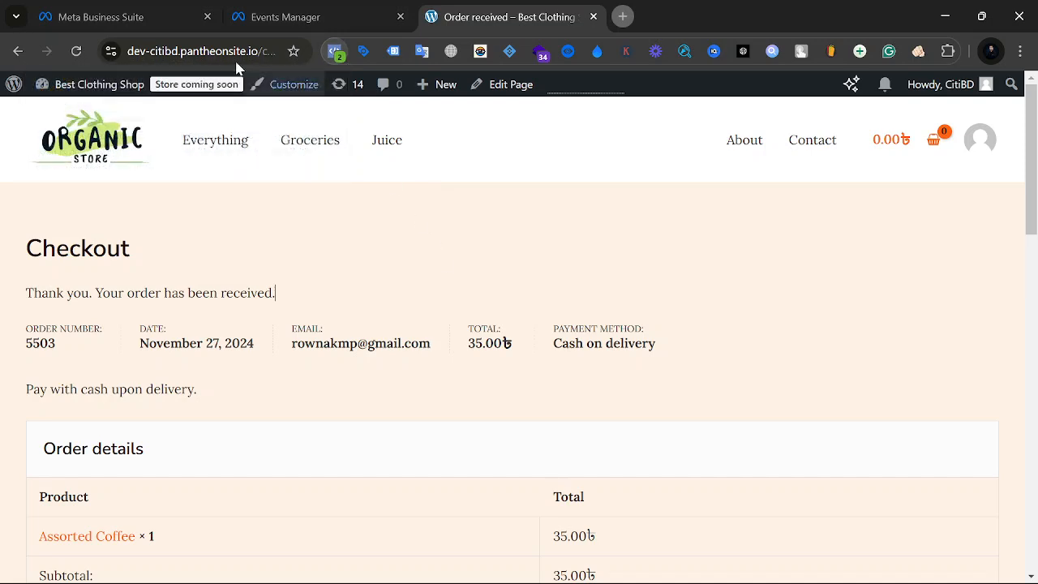
left_click(264, 8)
left_click(454, 17)
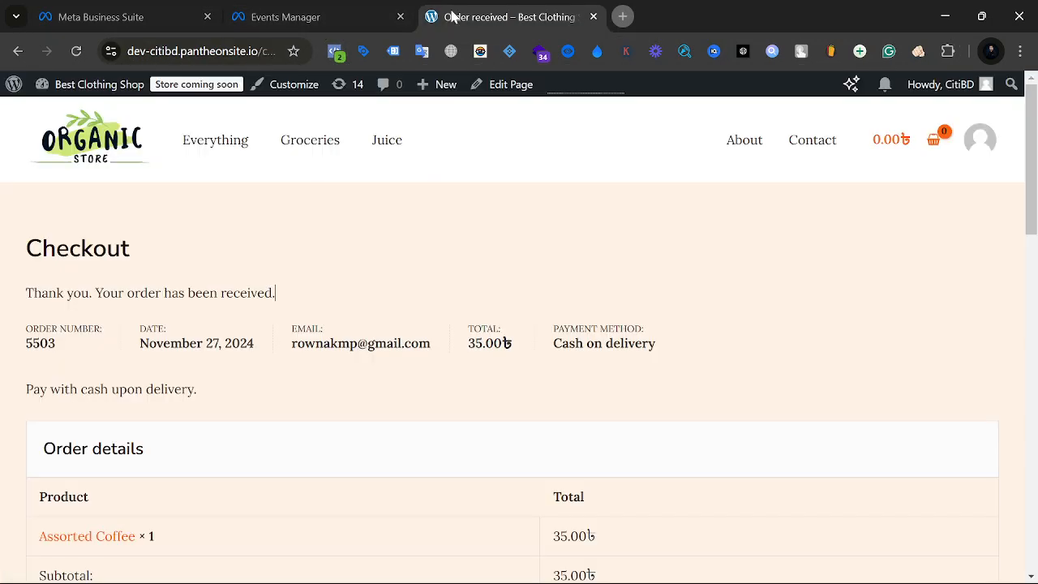
left_click(276, 51)
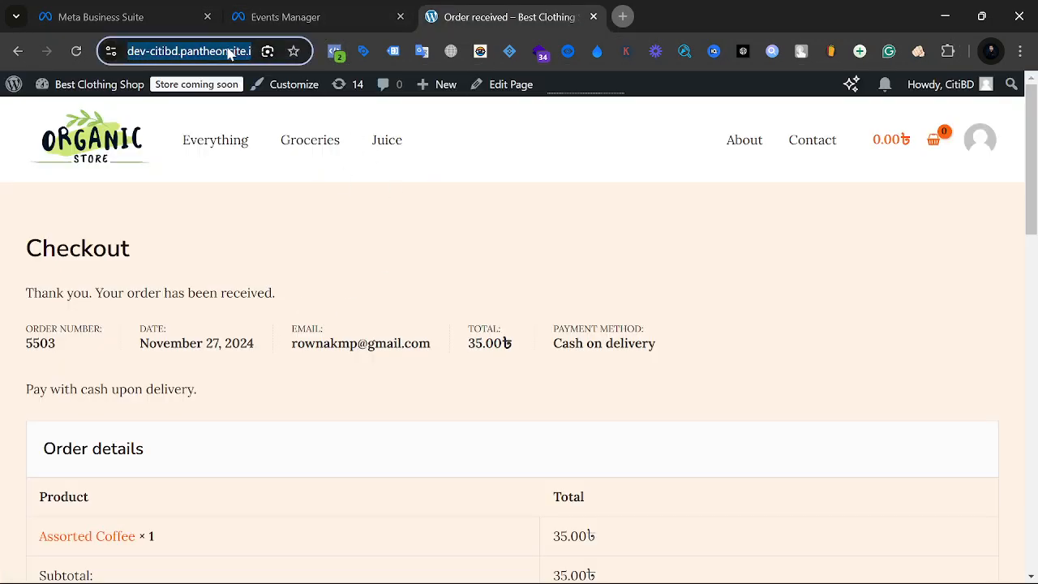
left_click_drag(213, 50, 262, 57)
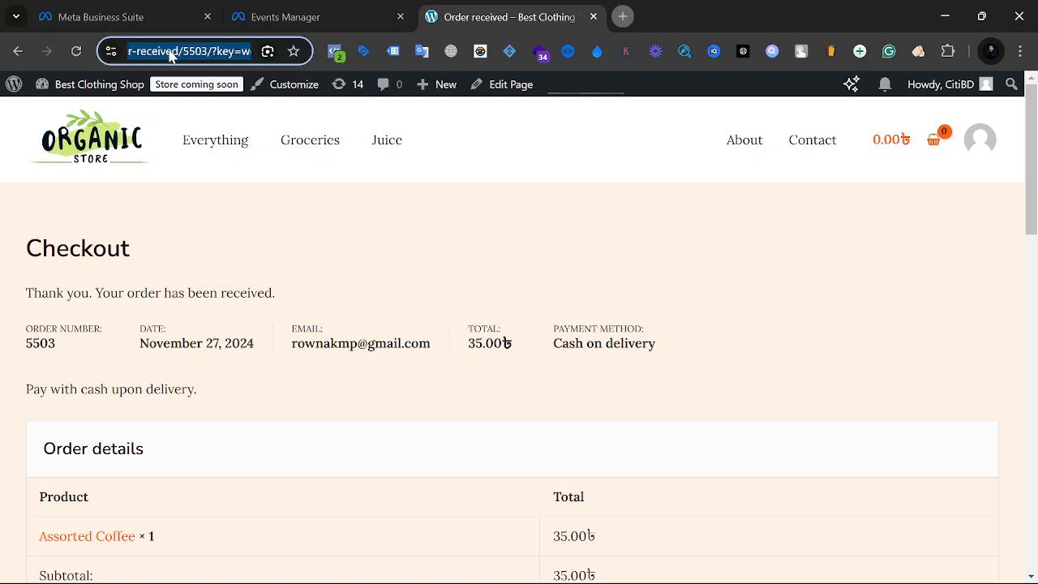
left_click(279, 204)
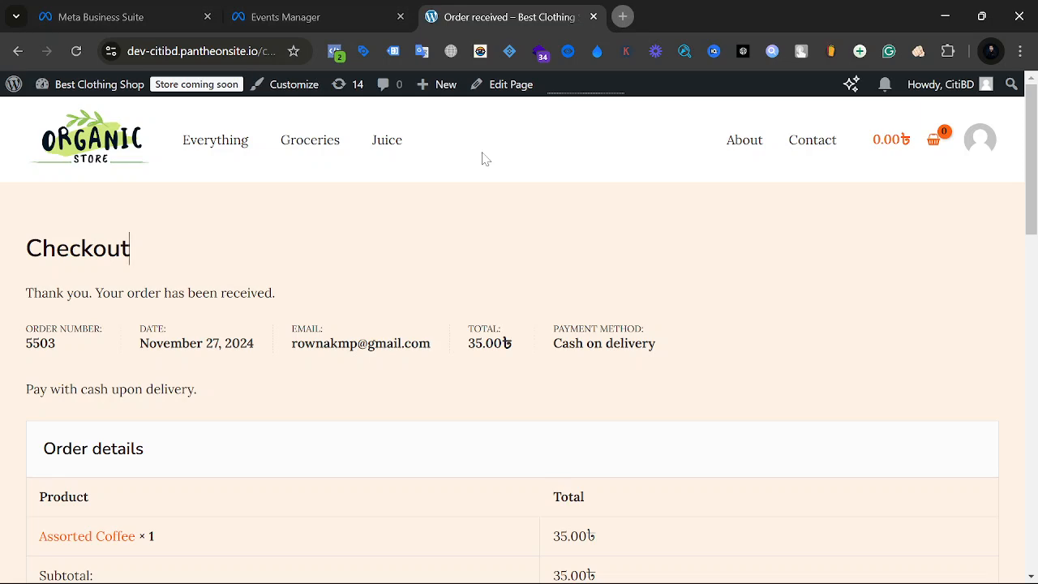
left_click(334, 11)
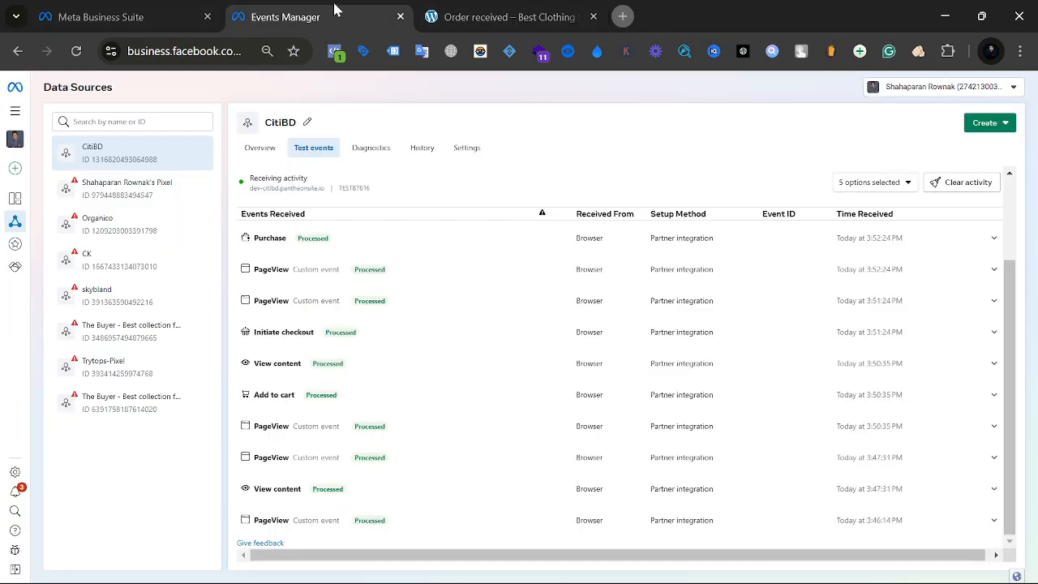
left_click(261, 297)
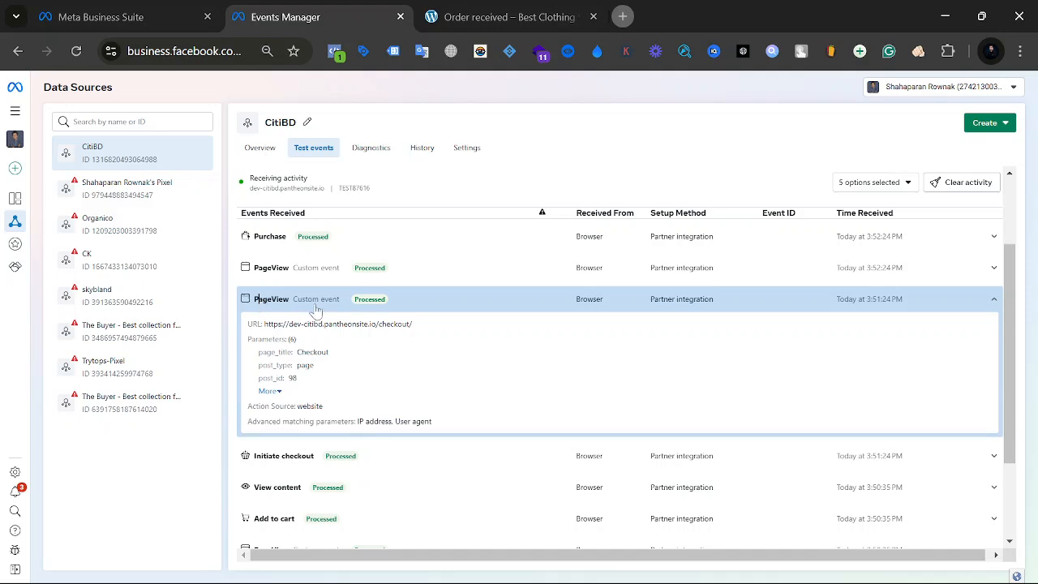
left_click(248, 296)
key("ctrl+Tab")
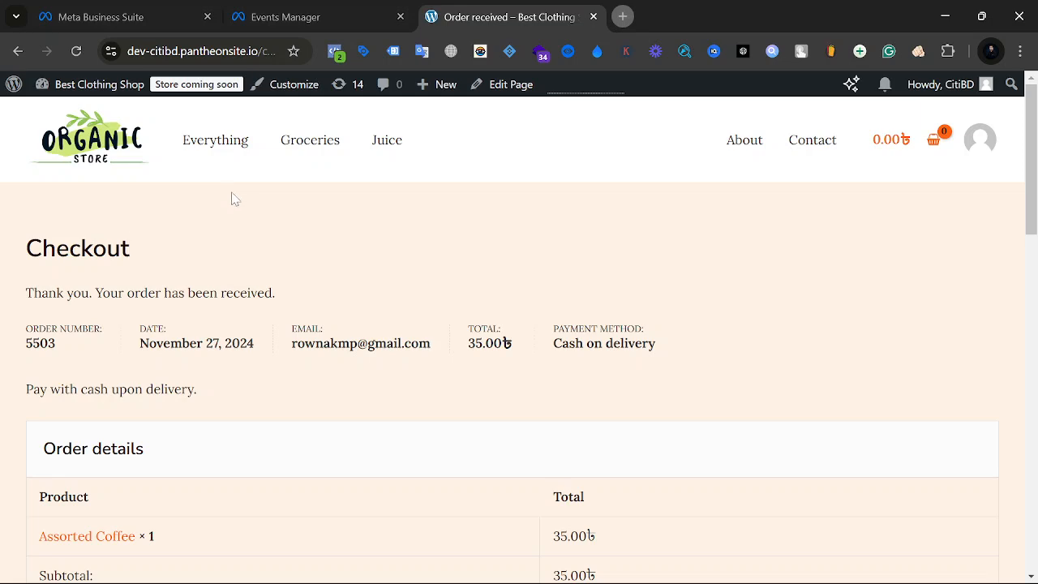
left_click(224, 25)
left_click(443, 14)
left_click_drag(220, 51, 341, 62)
left_click_drag(187, 51, 228, 51)
left_click(147, 52)
left_click(171, 51)
left_click(151, 51)
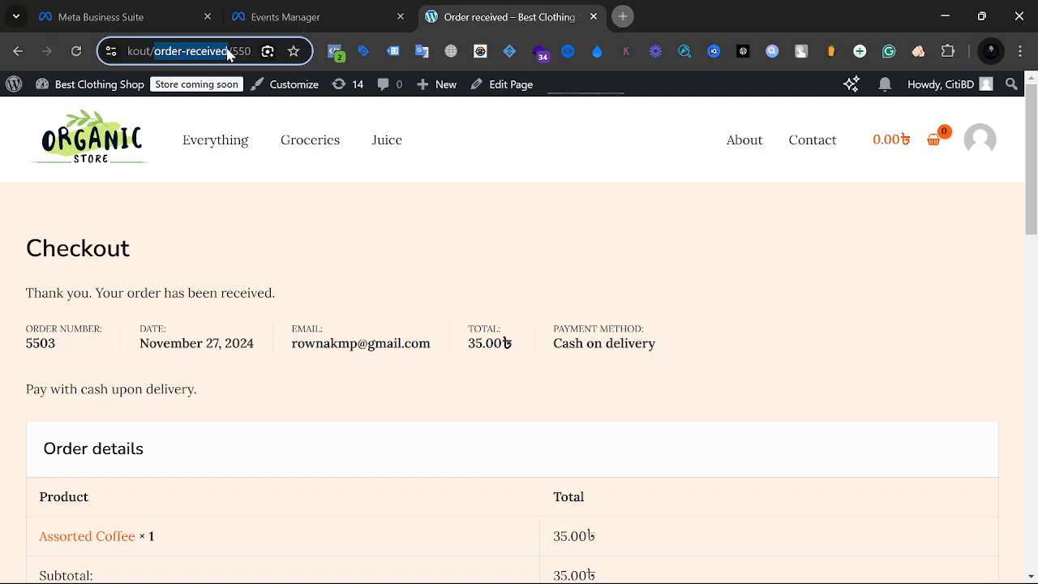
mouse_move(152, 52)
left_mouse_down()
mouse_move(125, 52)
mouse_move(143, 52)
left_mouse_up()
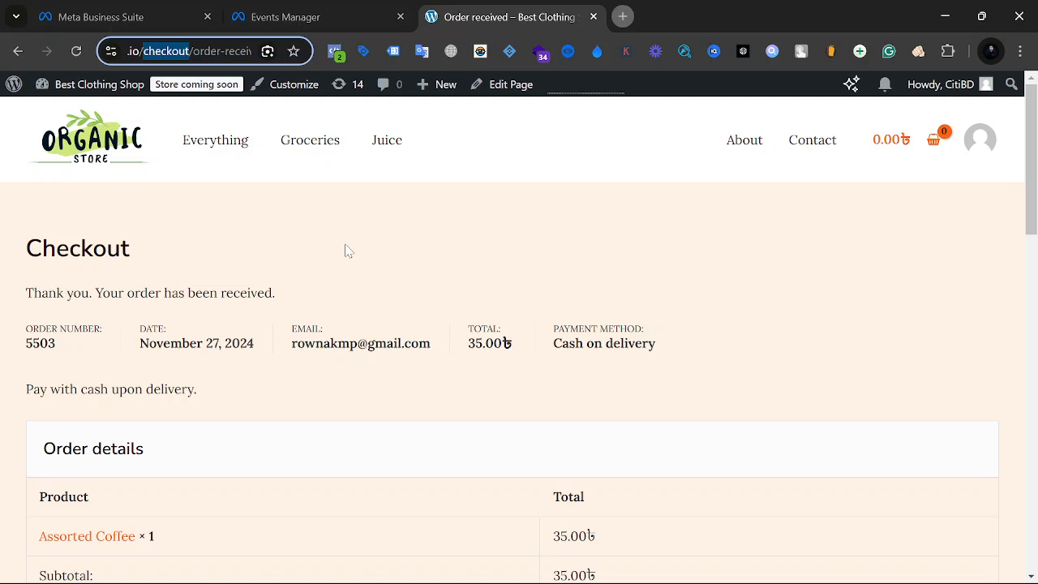
scroll(357, 311, "down", 2)
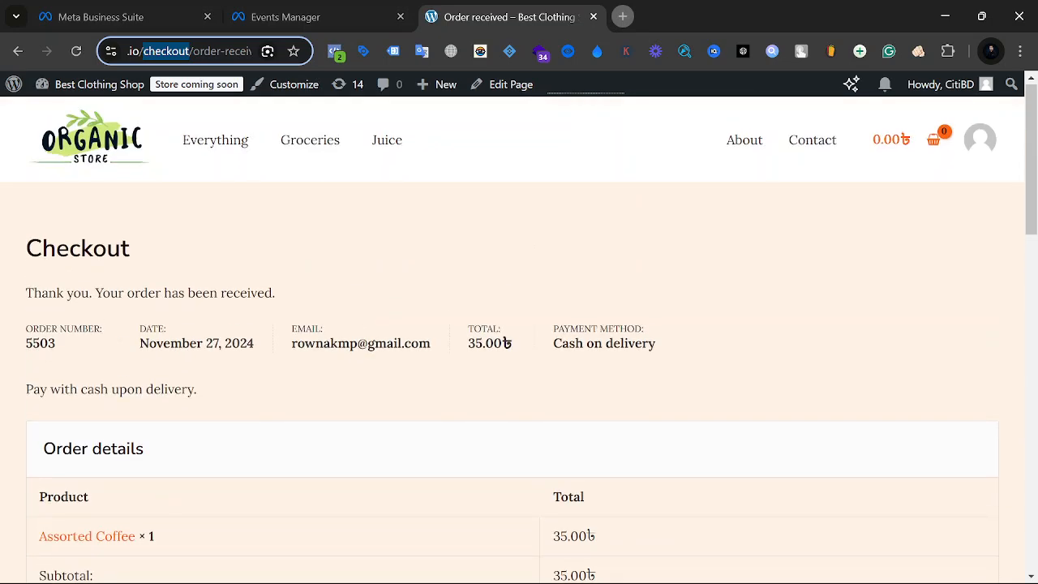
left_click_drag(24, 295, 298, 307)
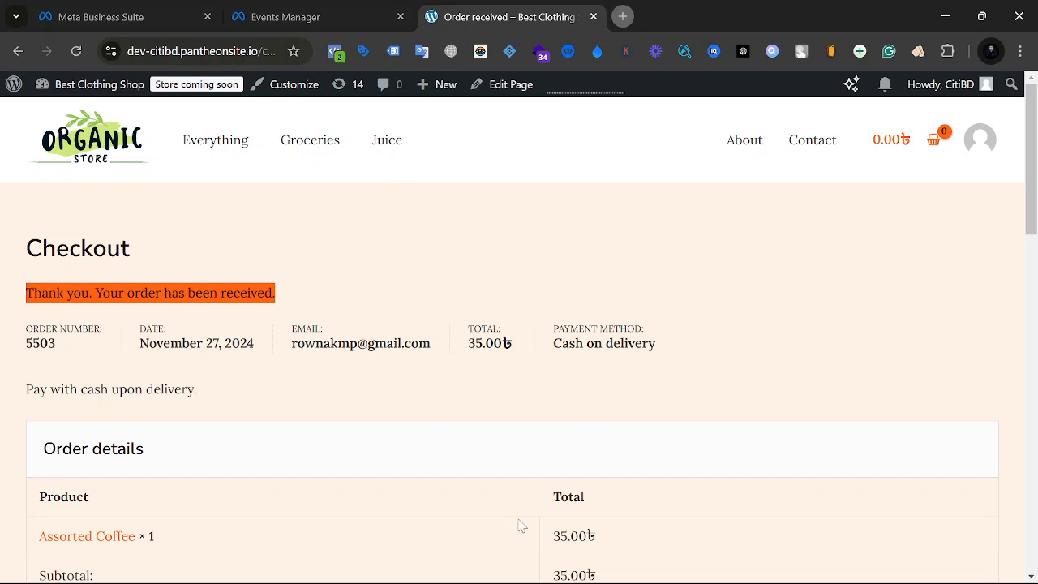
left_click(476, 229)
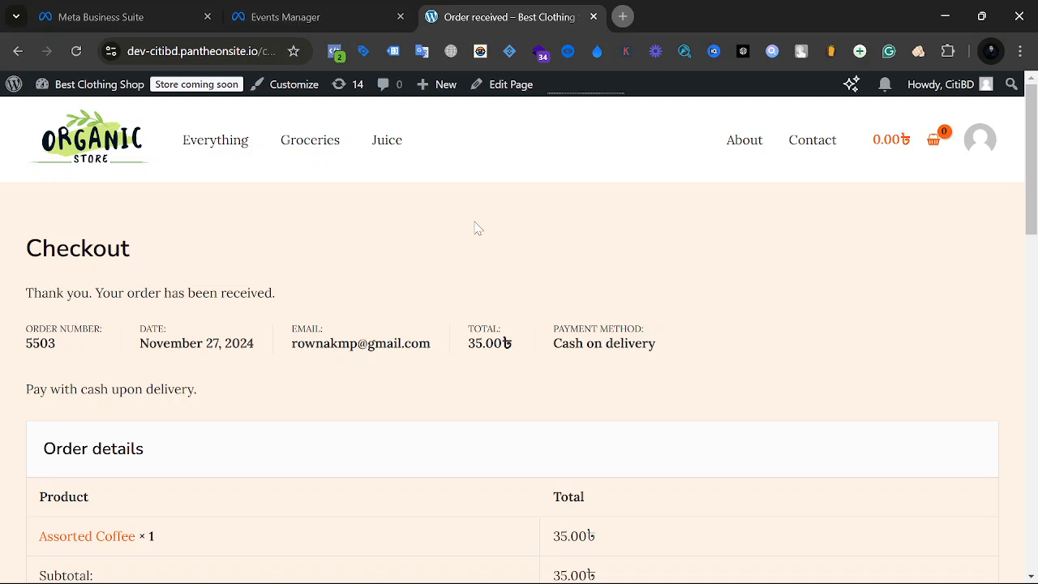